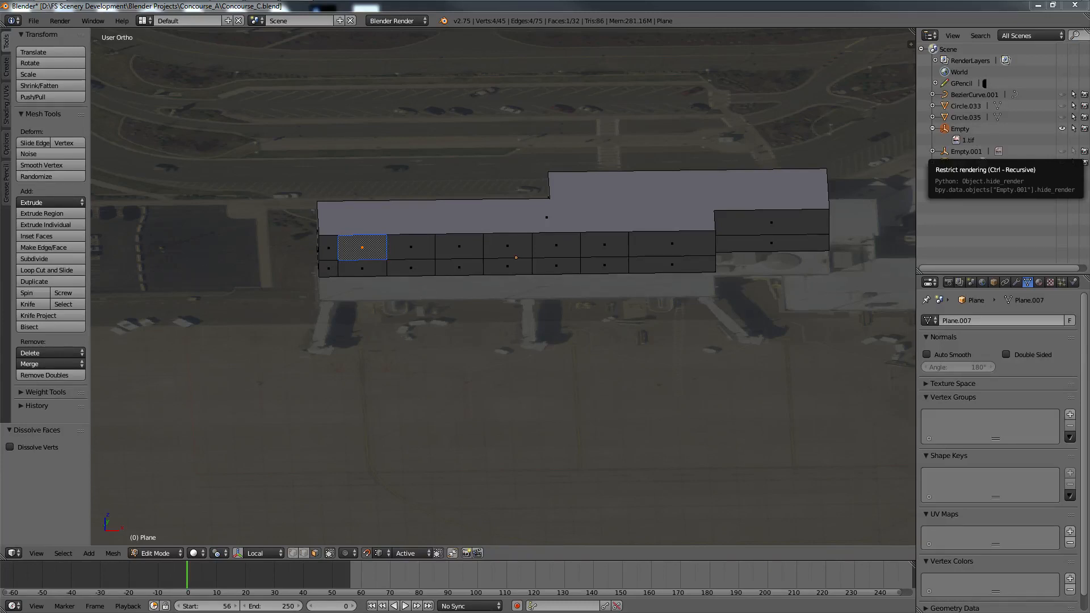
# Step: Examine the two-storey concourse block and its divided facade faces against the aerial image from several angles
pyautogui.moveTo(581, 256); pyautogui.dragTo(620, 264, button='middle')
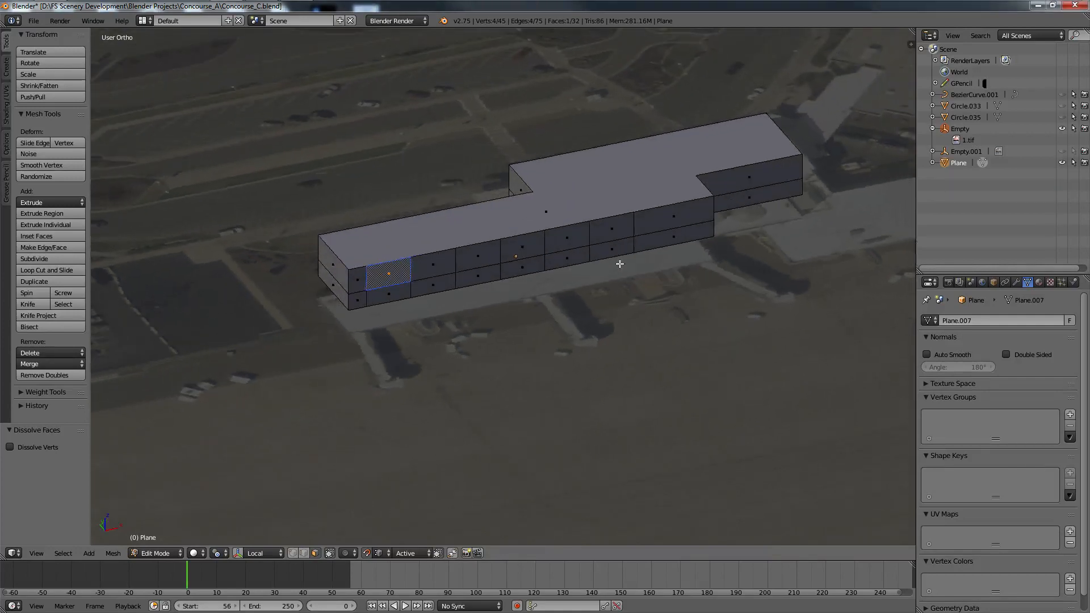
pyautogui.scroll(2, 620, 264)
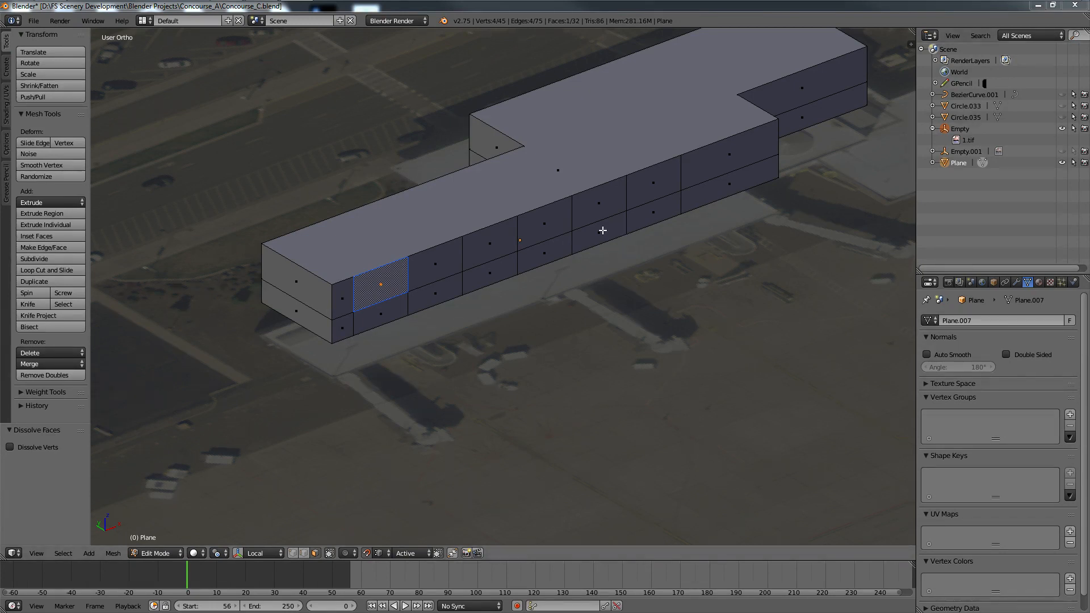
pyautogui.moveTo(510, 242); pyautogui.dragTo(523, 287, button='middle')
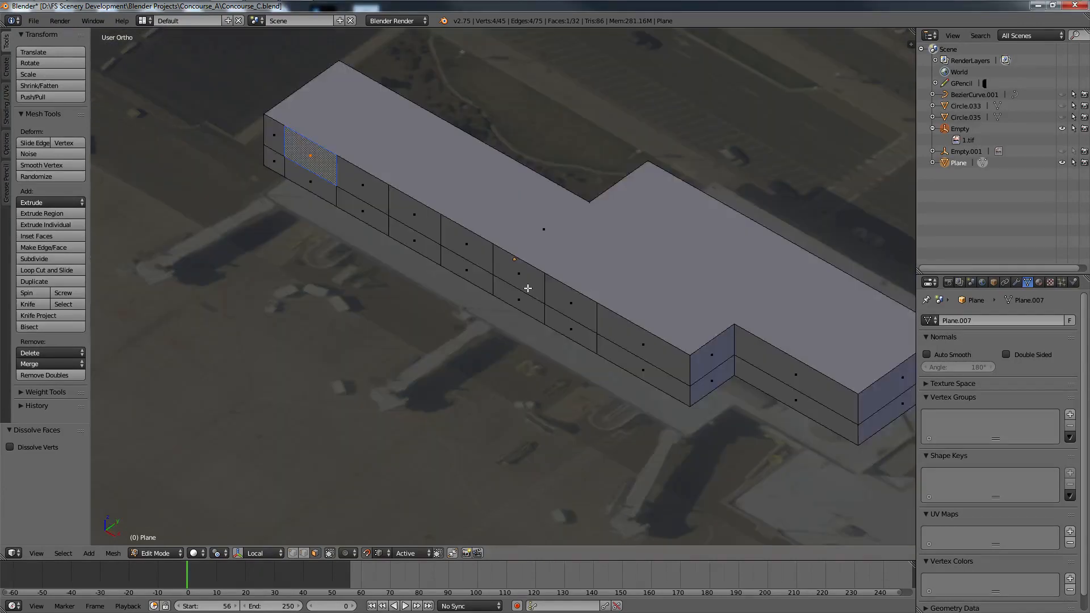
pyautogui.scroll(-8, 528, 289)
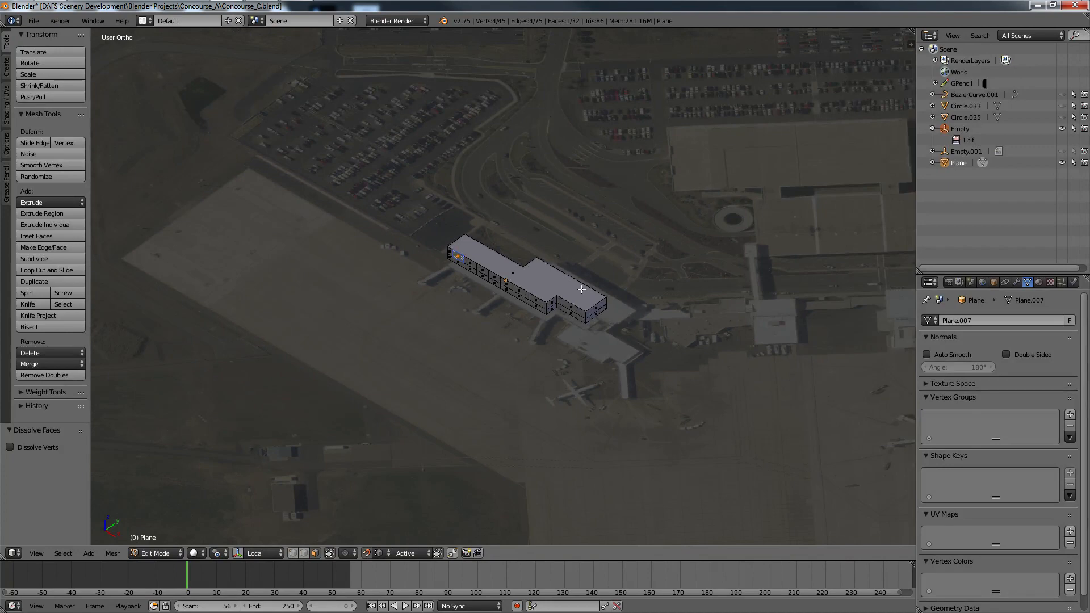
pyautogui.moveTo(582, 289); pyautogui.dragTo(735, 270, button='middle')
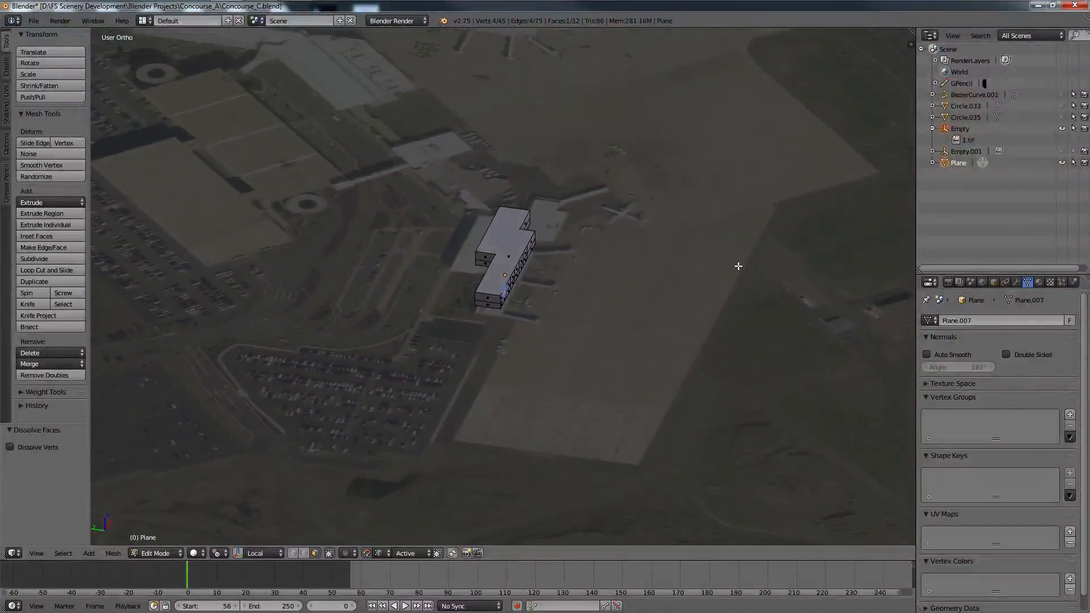
pyautogui.scroll(9, 520, 253)
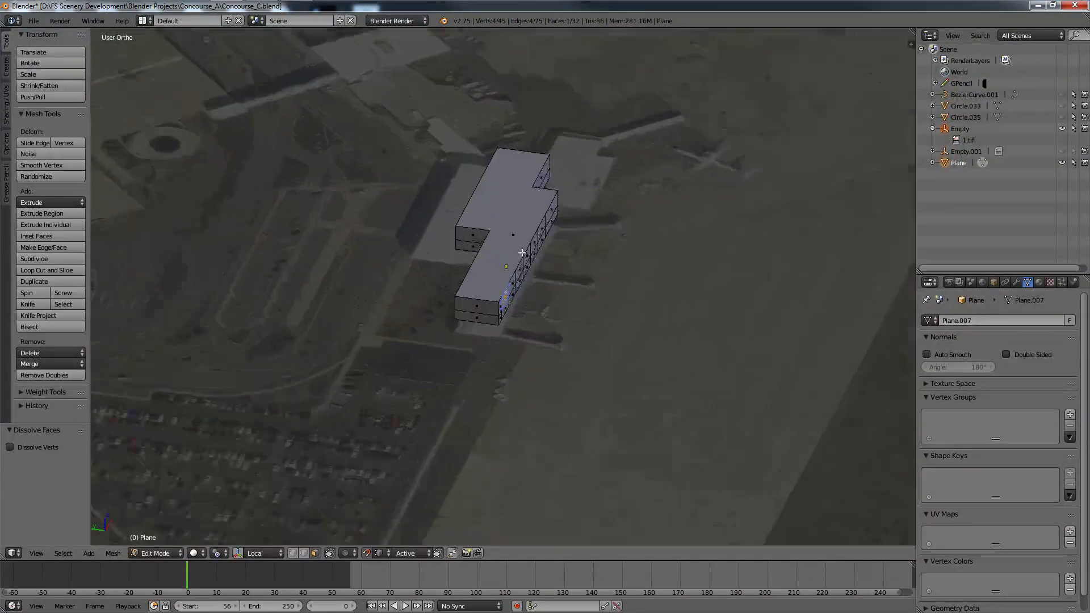
pyautogui.moveTo(552, 284); pyautogui.dragTo(506, 288, button='middle')
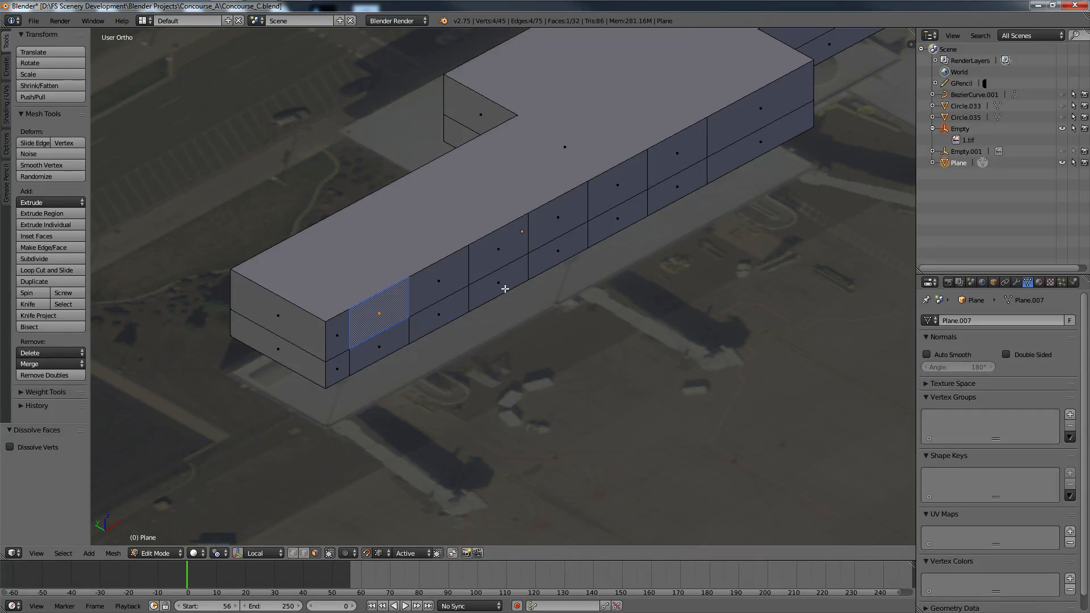
pyautogui.moveTo(304, 6)
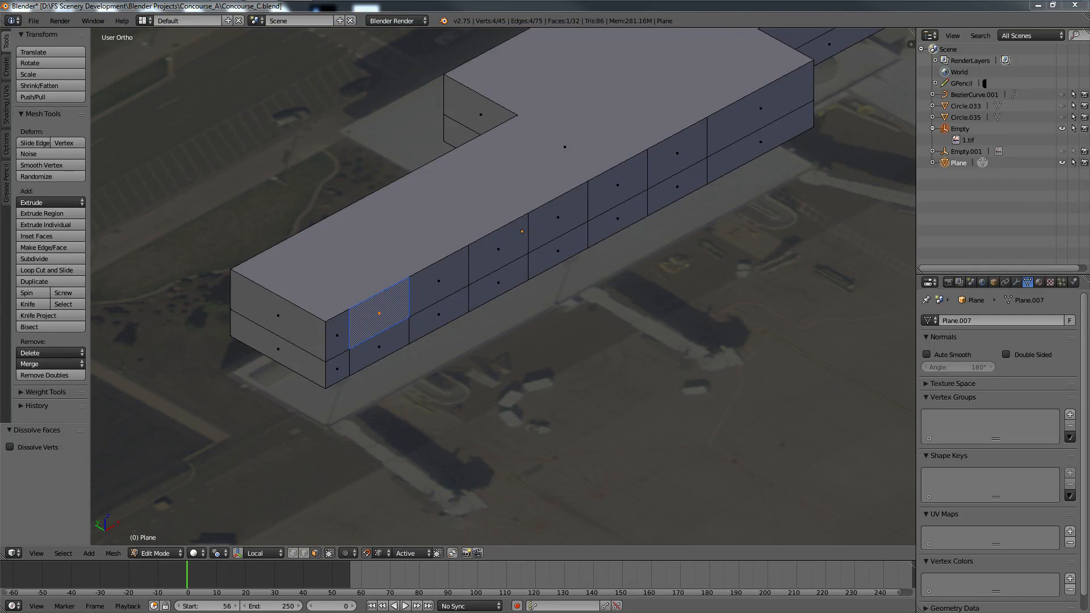
pyautogui.moveTo(1089, 131); pyautogui.dragTo(539, 223)
pyautogui.click(538, 224)
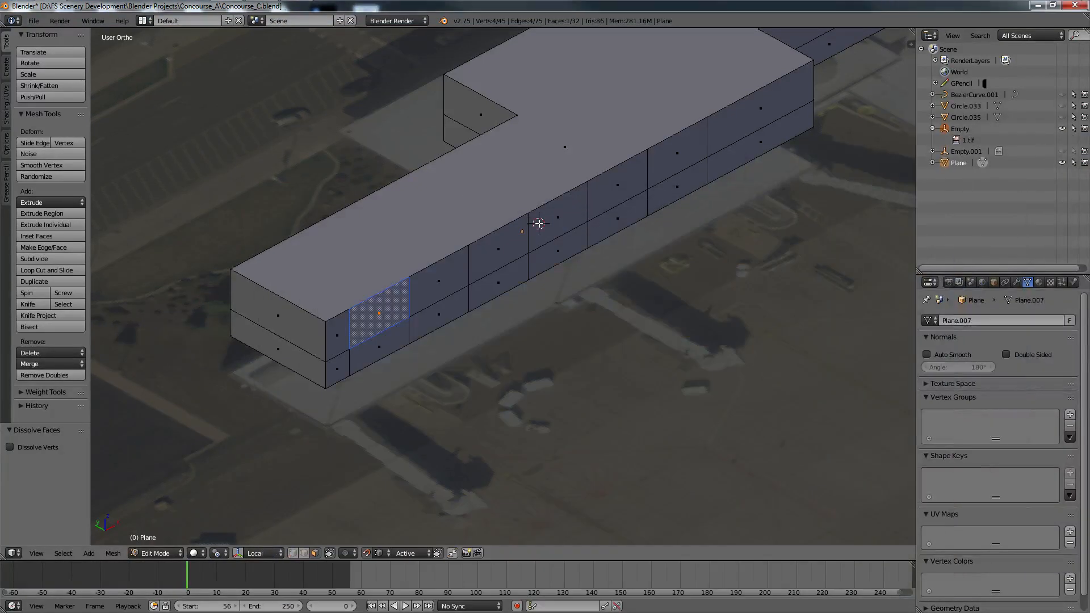
# Step: Switch to Google Earth Pro and examine the real concourse's apron-side facade, jet bridges, roof and end wall beside the parking lot
pyautogui.moveTo(284, 3)
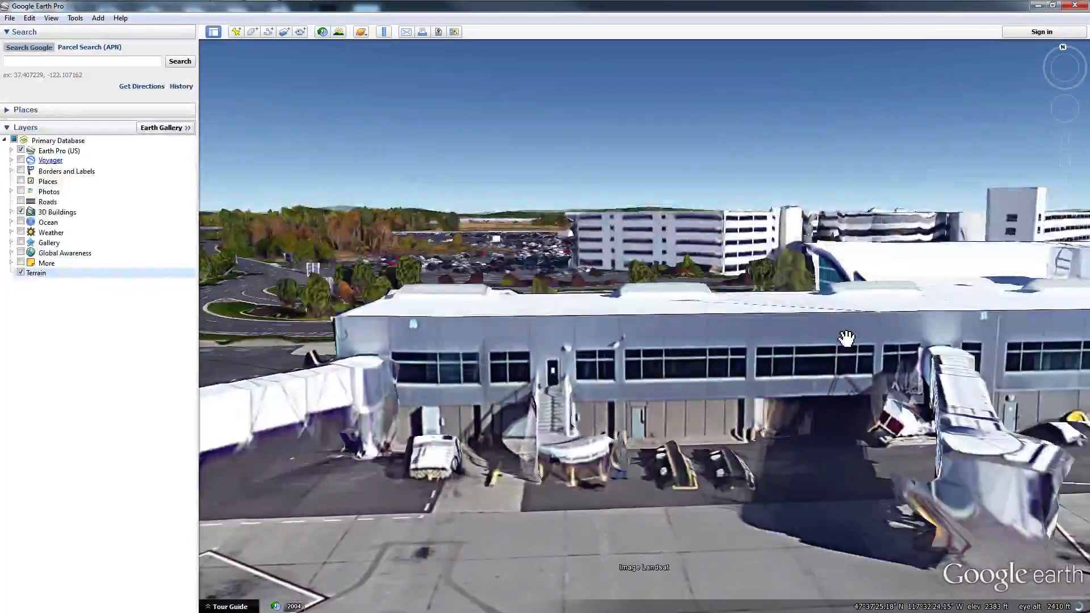
pyautogui.moveTo(847, 338); pyautogui.dragTo(725, 312)
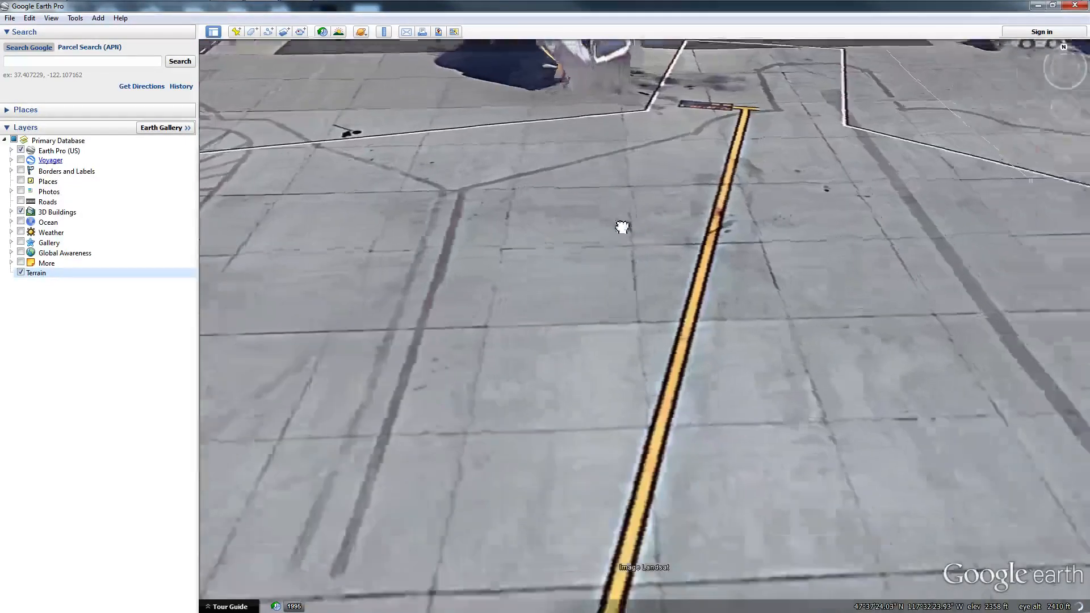
pyautogui.moveTo(623, 226); pyautogui.dragTo(445, 373)
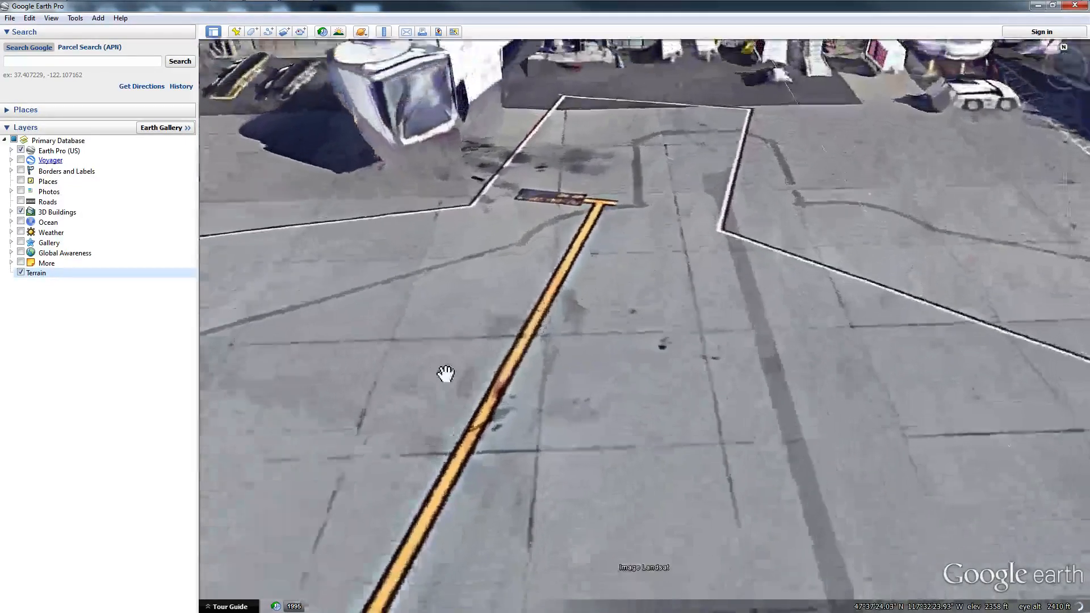
pyautogui.moveTo(852, 102); pyautogui.dragTo(784, 284)
pyautogui.scroll(-4, 752, 246)
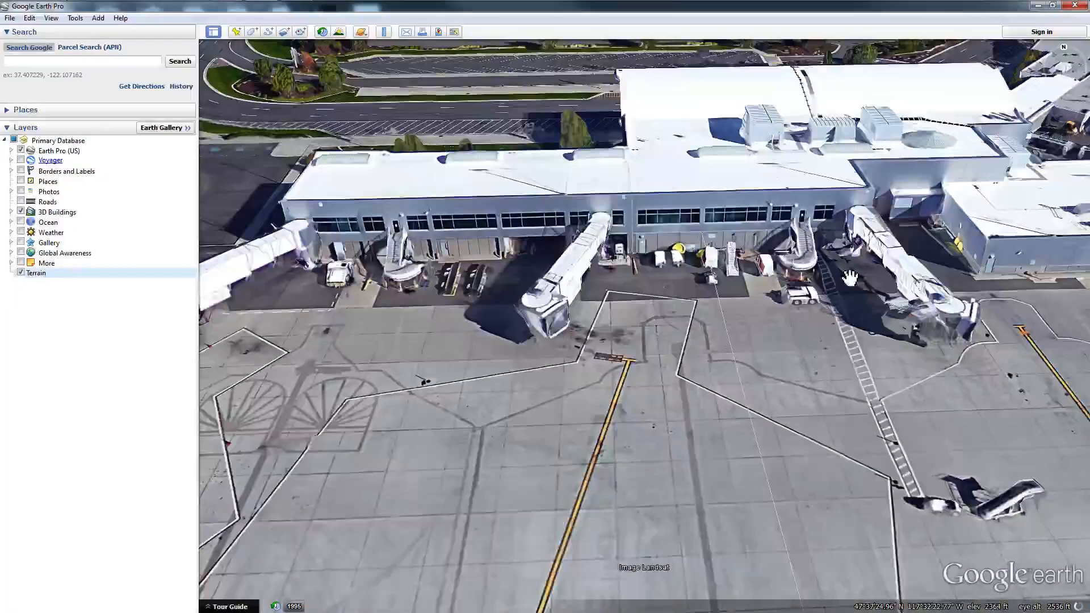
pyautogui.scroll(5, 837, 300)
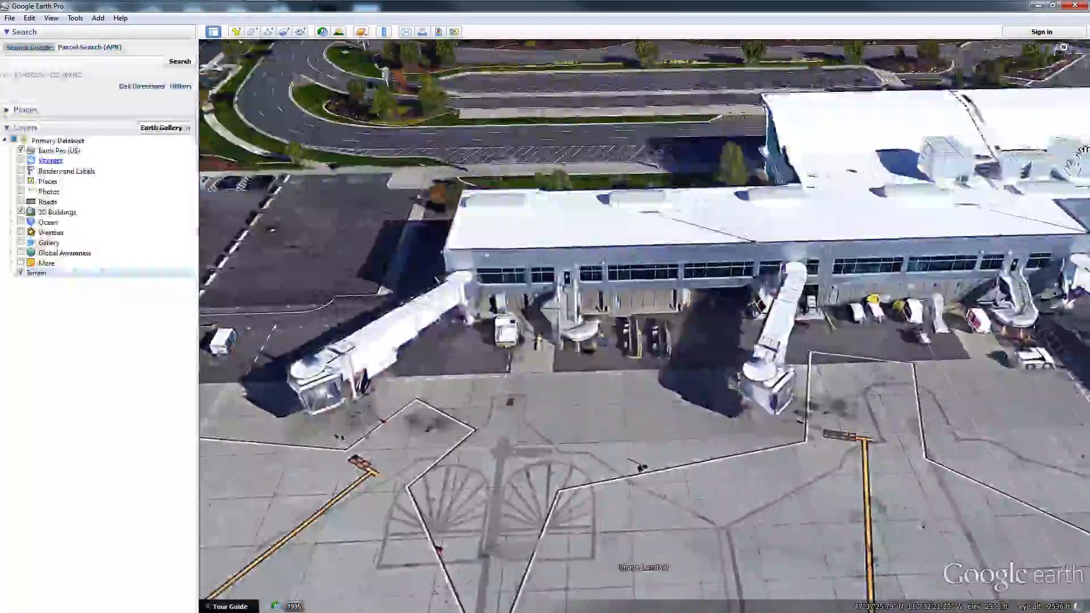
pyautogui.moveTo(1070, 68)
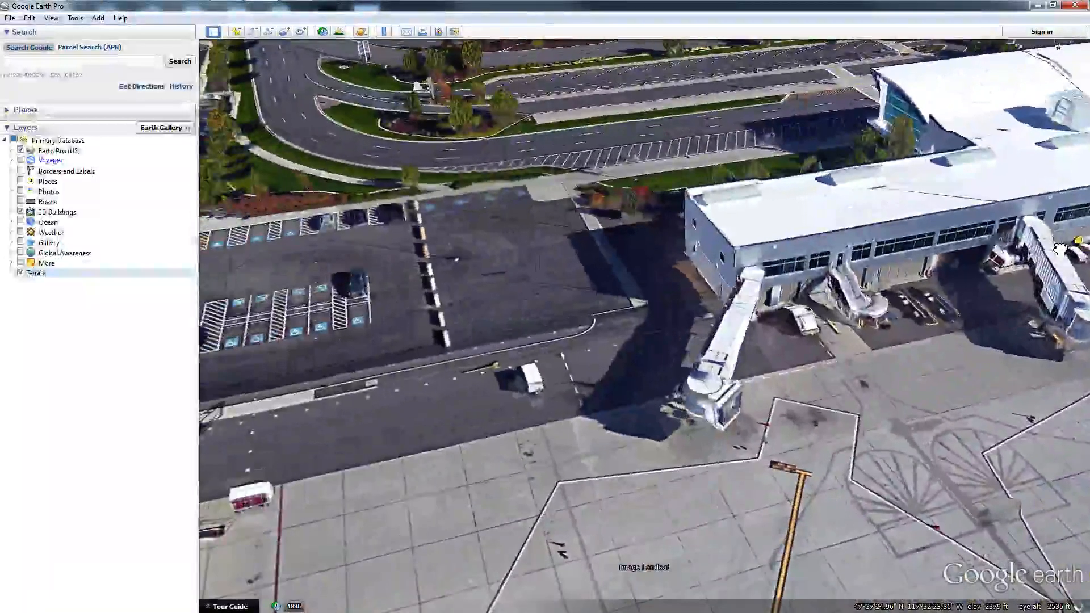
pyautogui.moveTo(1065, 107)
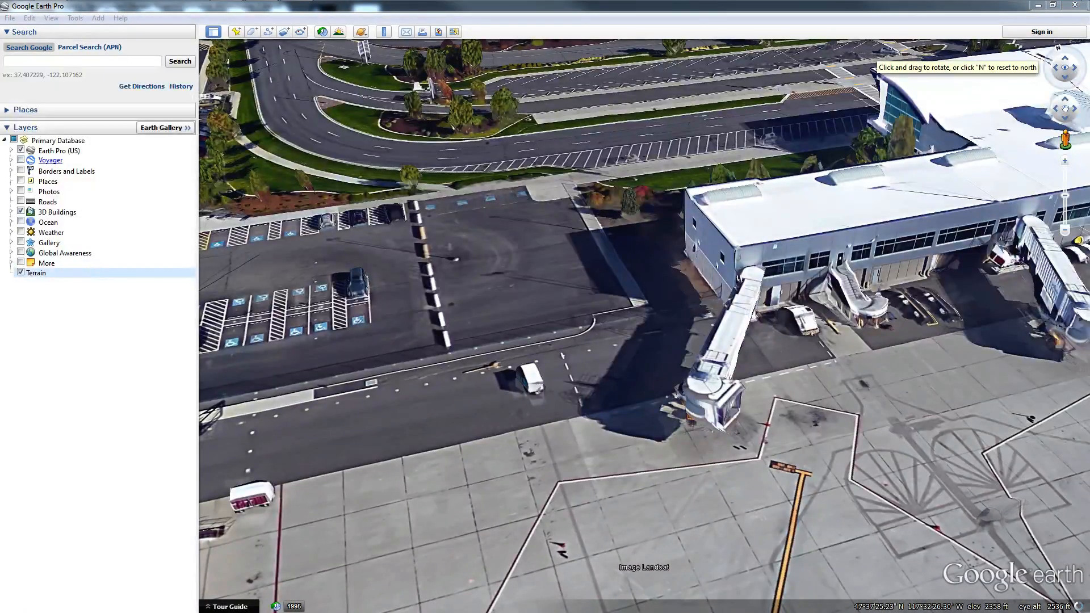
pyautogui.moveTo(788, 251); pyautogui.dragTo(770, 251)
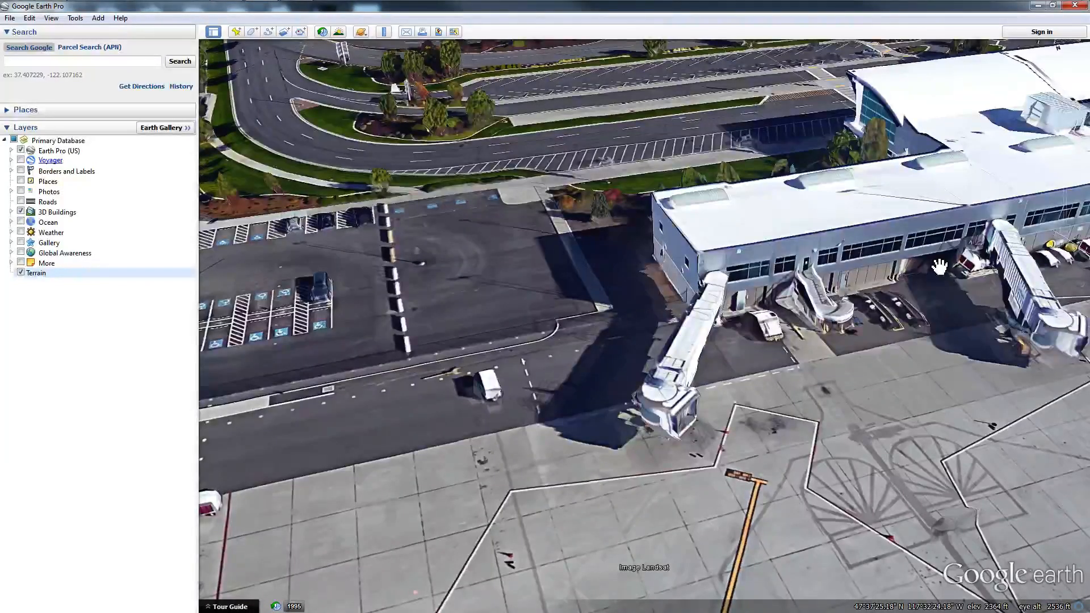
pyautogui.moveTo(940, 266); pyautogui.dragTo(552, 338)
pyautogui.scroll(1, 710, 324)
pyautogui.scroll(1, 545, 380)
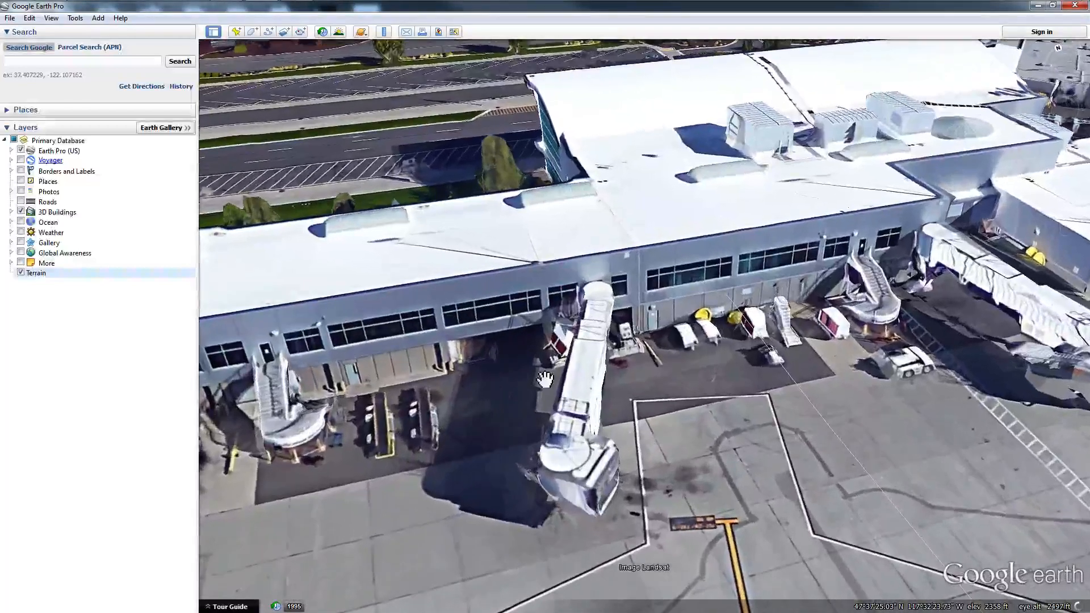
pyautogui.moveTo(482, 386); pyautogui.dragTo(671, 348, button='middle')
pyautogui.moveTo(672, 348); pyautogui.dragTo(668, 258)
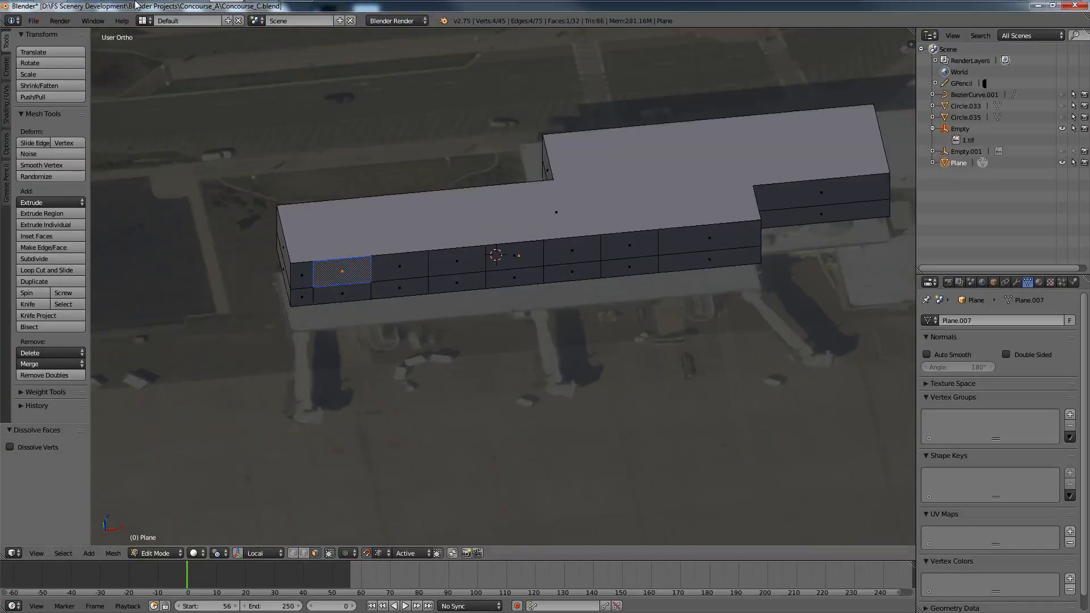
# Step: Return to Google Earth Pro from Blender and examine the concourse's window rows and the lower adjoining building with its covered walkway
pyautogui.moveTo(229, 12)
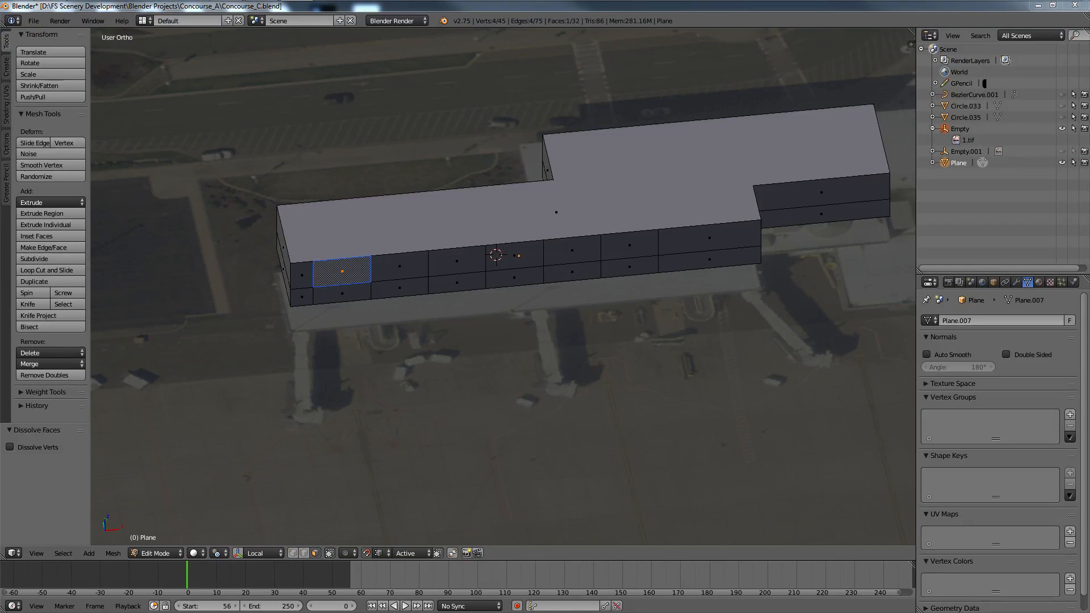
pyautogui.click(263, 11)
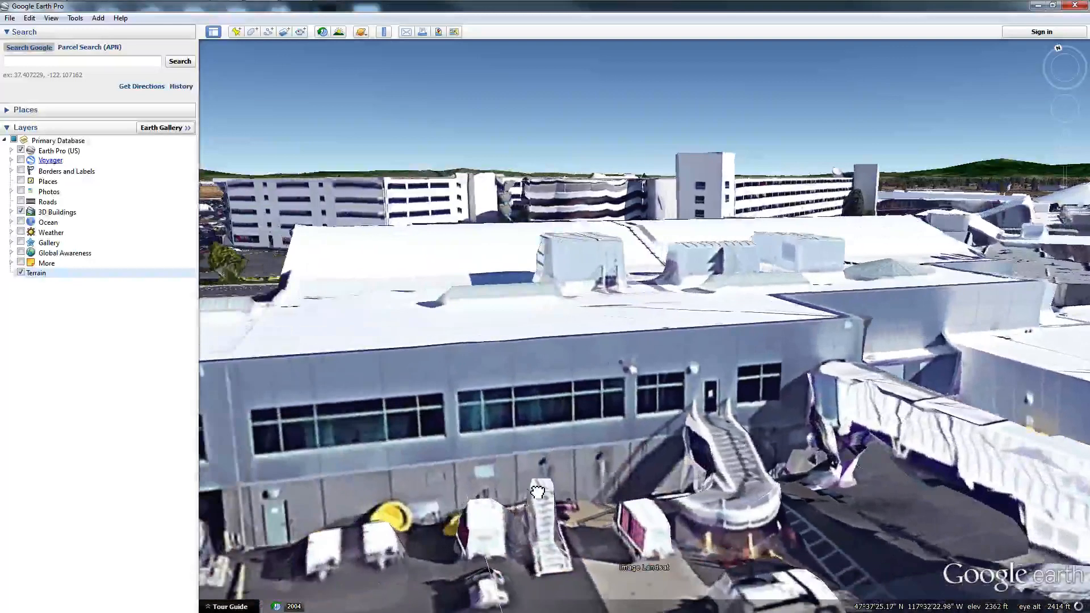
pyautogui.moveTo(538, 492); pyautogui.dragTo(647, 492)
pyautogui.moveTo(443, 292); pyautogui.dragTo(358, 292)
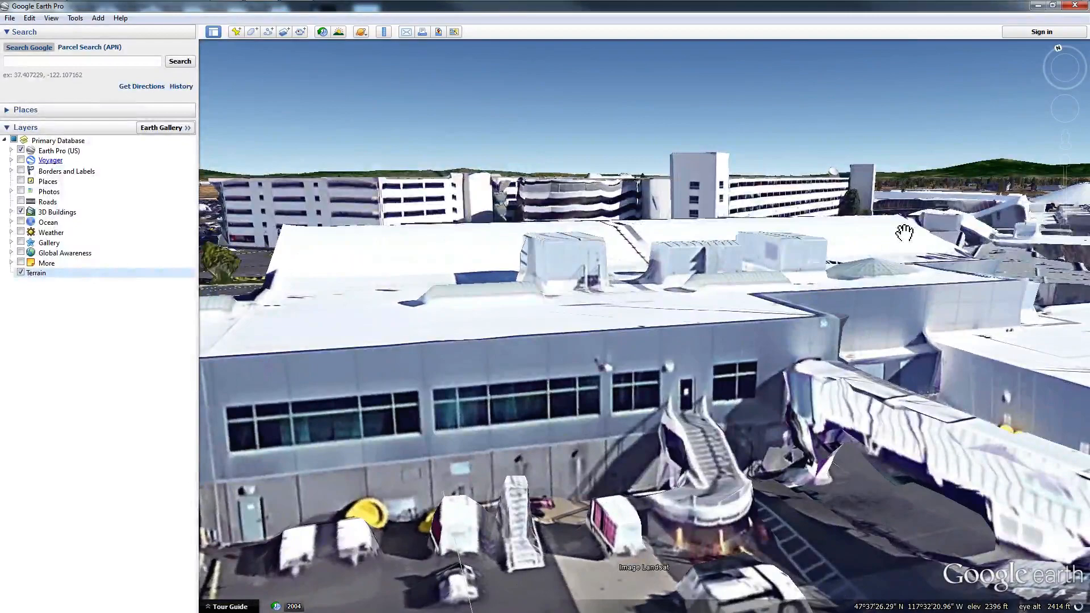
pyautogui.moveTo(905, 233); pyautogui.dragTo(398, 334)
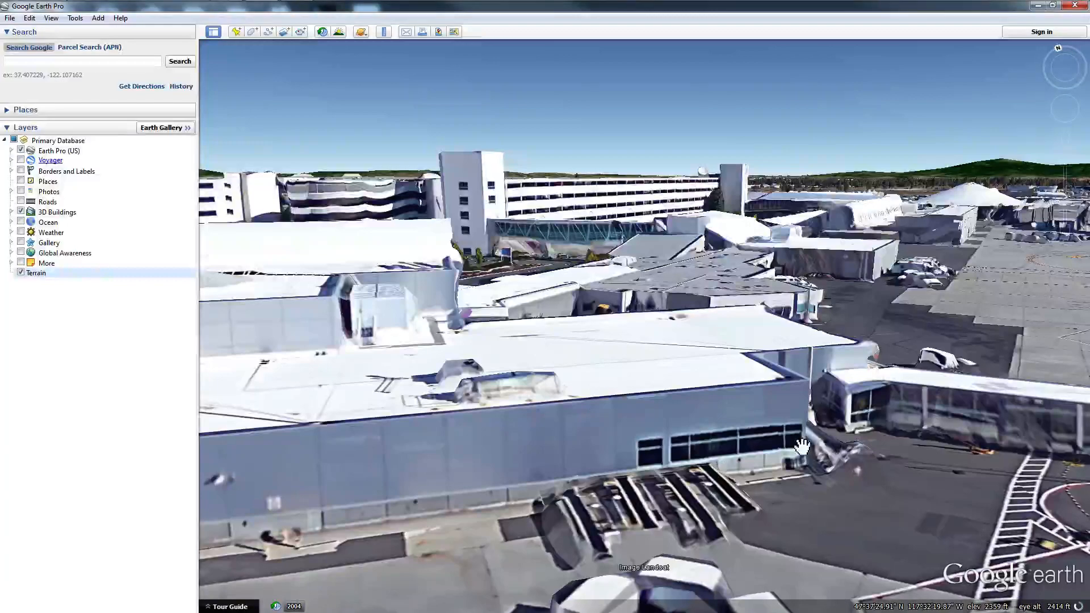
pyautogui.scroll(-2, 737, 420)
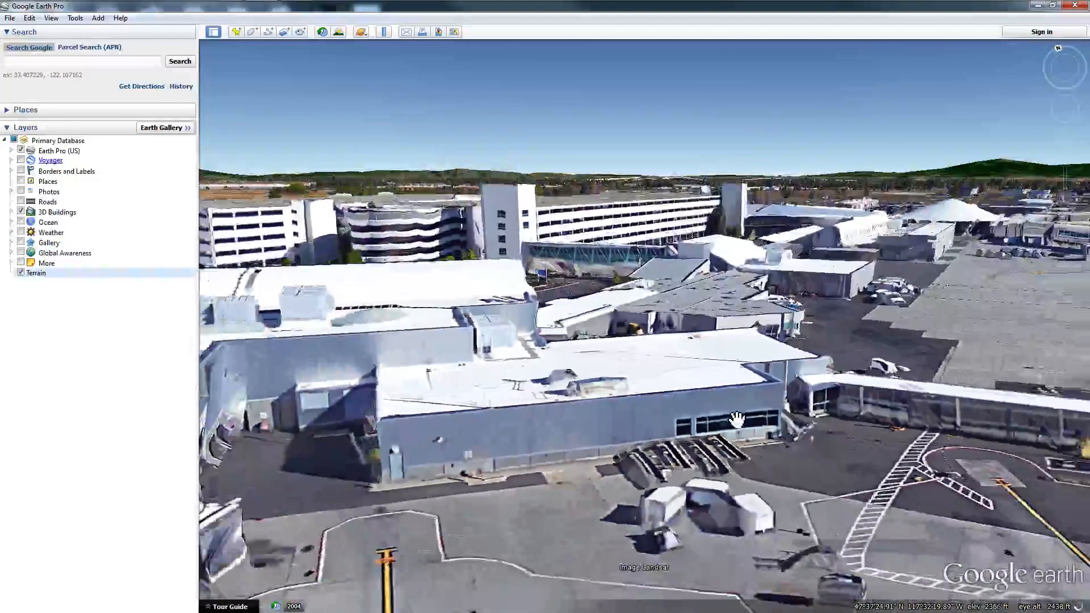
pyautogui.scroll(-3, 737, 419)
pyautogui.scroll(1, 745, 466)
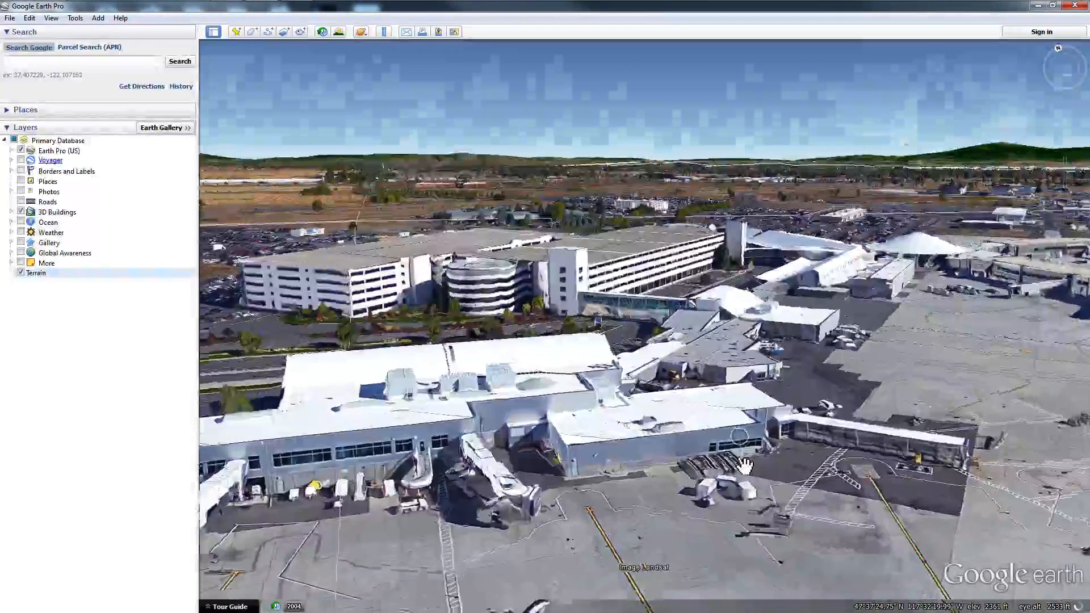
pyautogui.scroll(2, 745, 466)
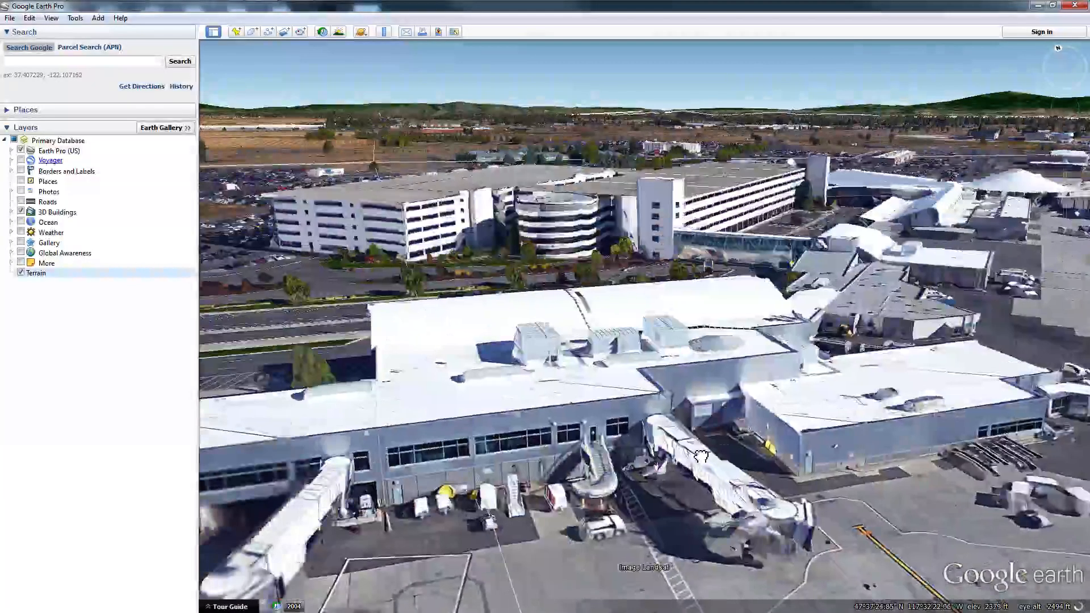
# Step: Survey the full length of the concourse in Google Earth Pro, from the neighbouring terminal wing to the far-end jet bridge
pyautogui.moveTo(725, 451); pyautogui.dragTo(818, 369)
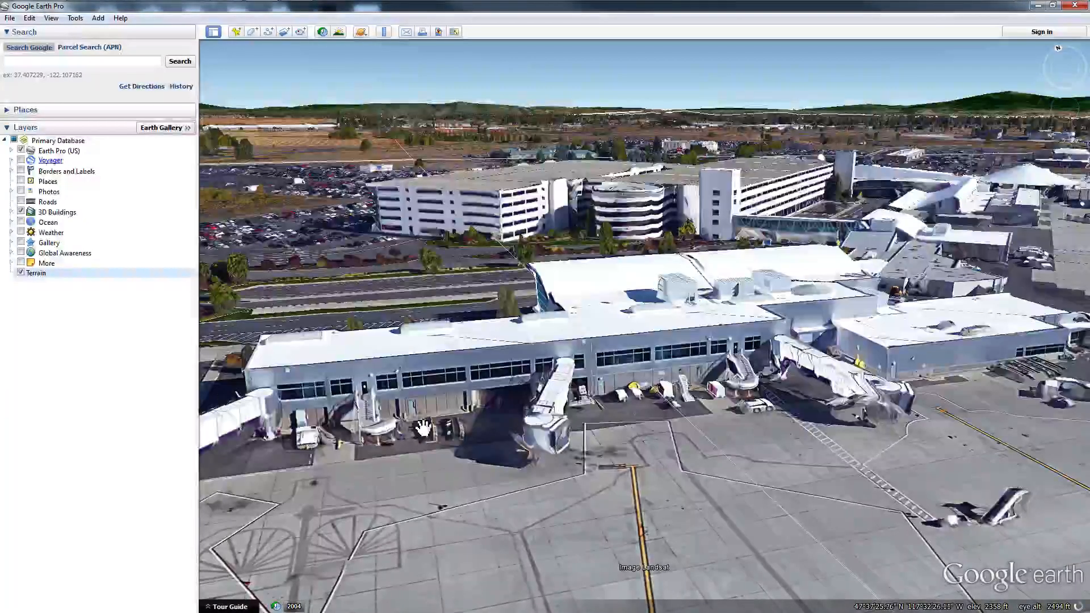
pyautogui.moveTo(1003, 346); pyautogui.dragTo(274, 386)
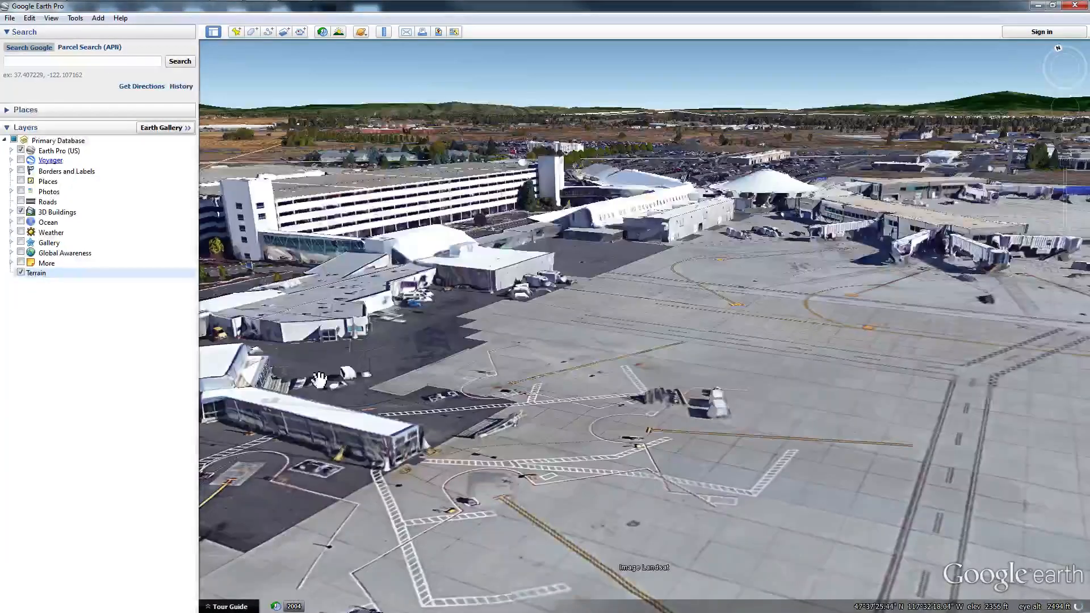
pyautogui.moveTo(289, 429); pyautogui.dragTo(502, 449)
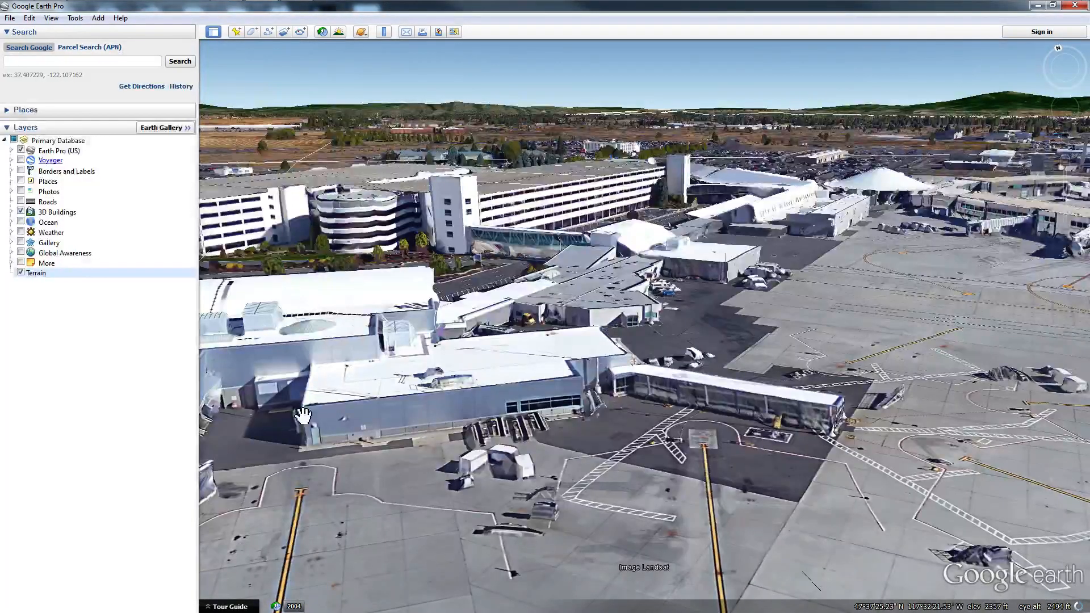
pyautogui.moveTo(327, 422); pyautogui.dragTo(483, 430)
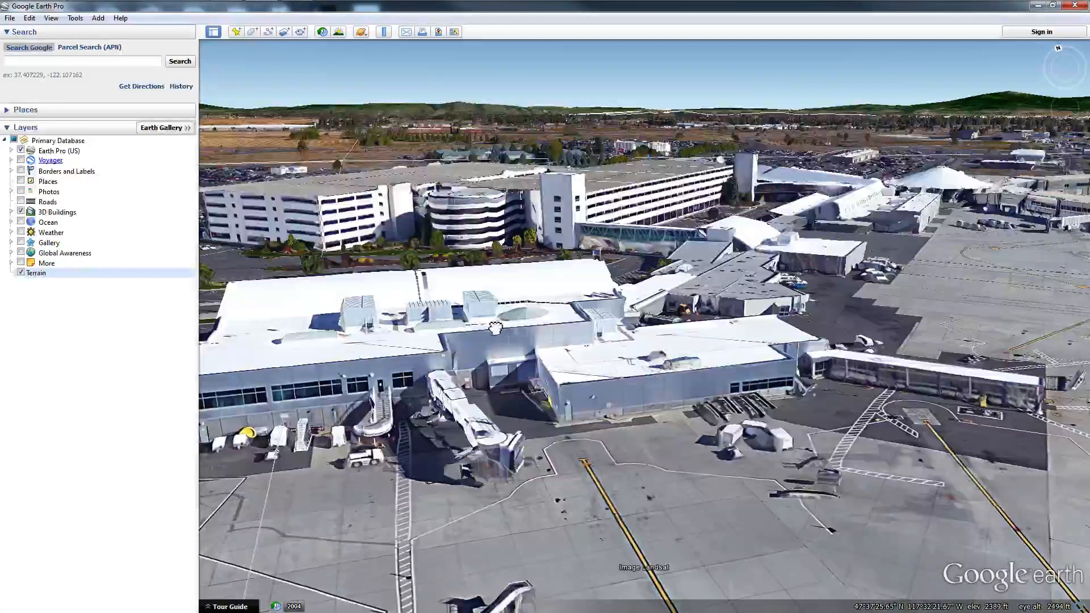
pyautogui.moveTo(495, 328); pyautogui.dragTo(1050, 443)
pyautogui.moveTo(1050, 442); pyautogui.dragTo(472, 300)
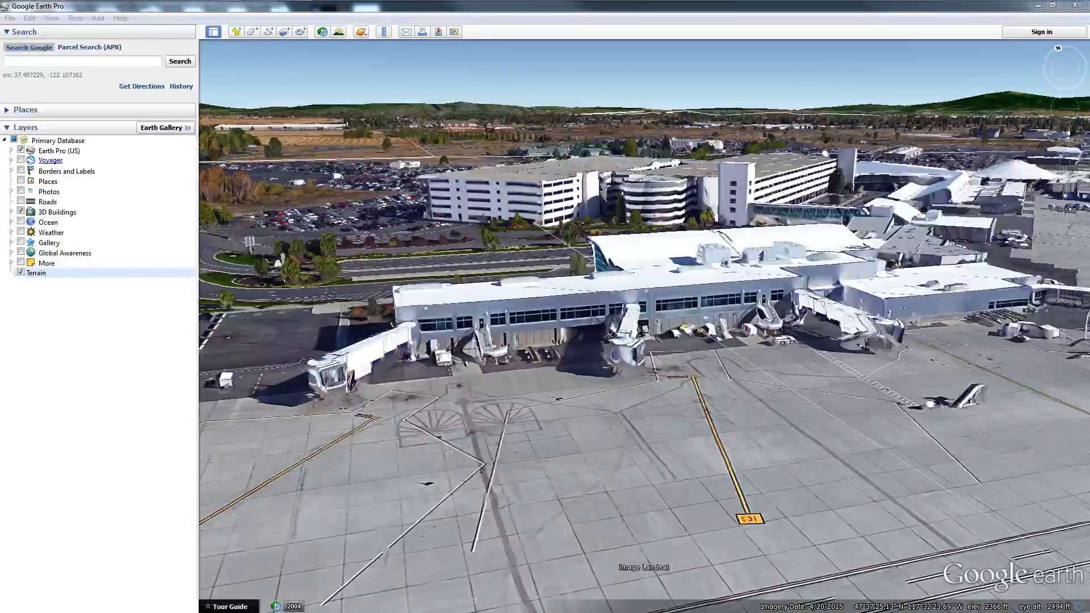
# Step: Switch back to Blender and inspect the concourse's front facade panels up close, including the selected upper face near the end
pyautogui.moveTo(292, 1)
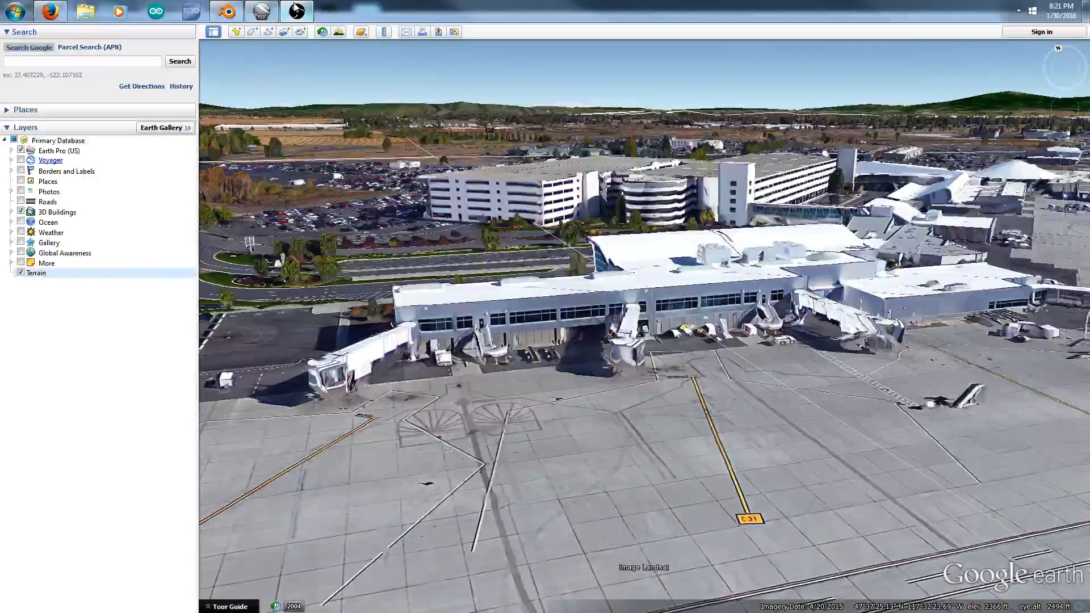
pyautogui.click(222, 6)
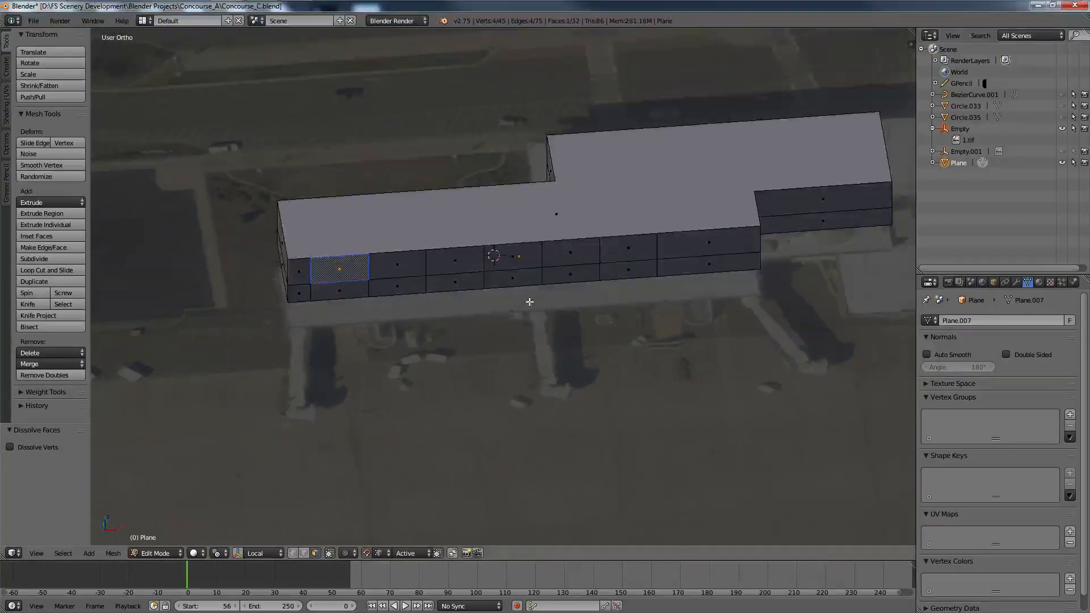
pyautogui.scroll(2, 529, 302)
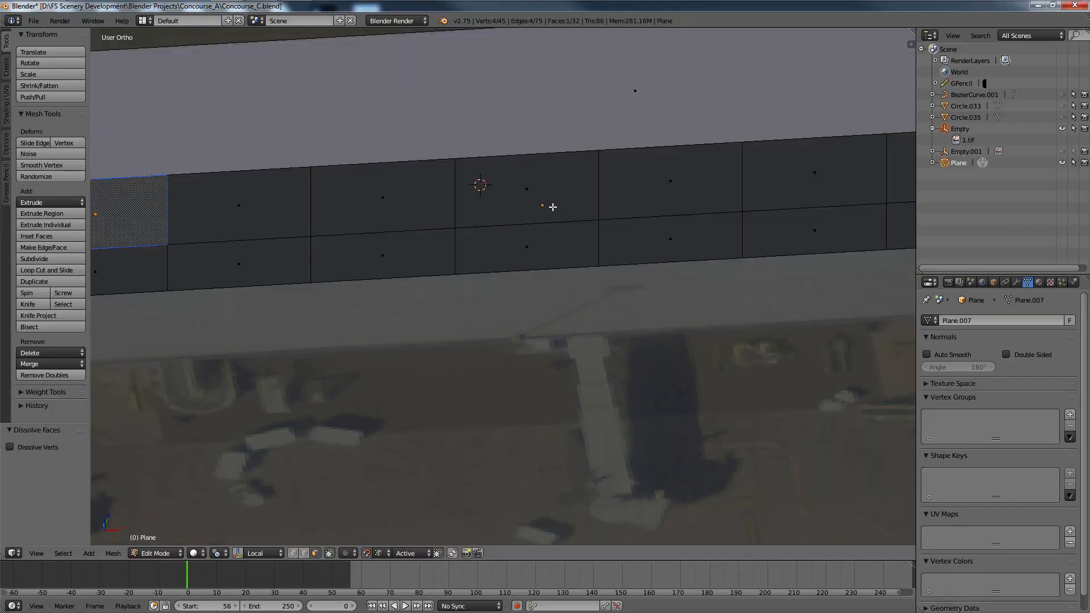
pyautogui.keyDown('ctrl'); pyautogui.scroll(-6, 539, 227); pyautogui.keyUp('ctrl')
pyautogui.keyDown('ctrl'); pyautogui.scroll(2, 539, 227); pyautogui.keyUp('ctrl')
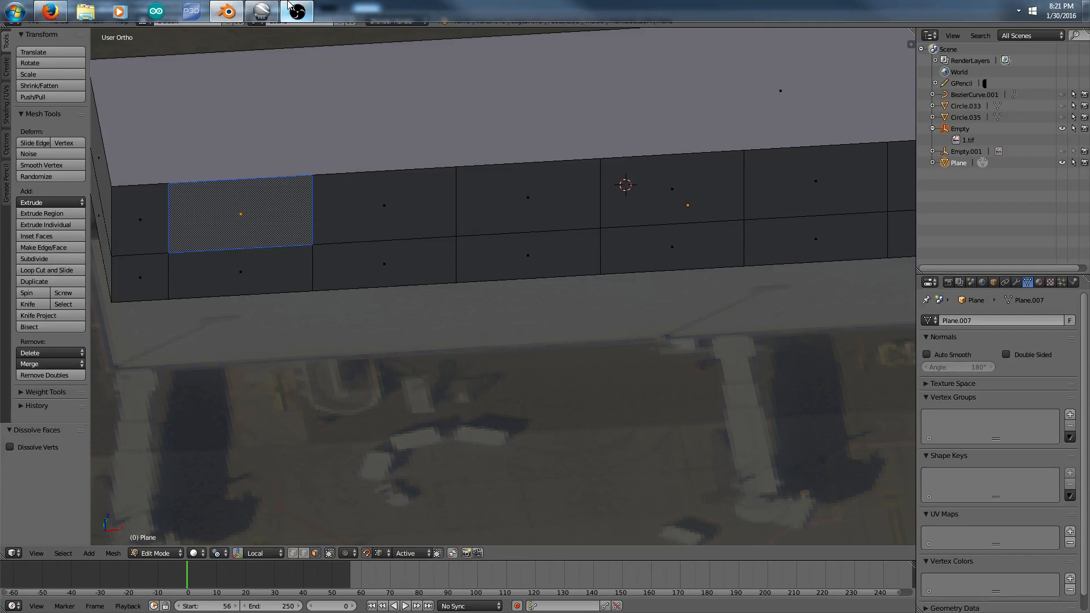
# Step: Switch to Google Earth Pro and examine the concourse's apron-side facade panels around the stair door near its end
pyautogui.click(251, 15)
pyautogui.scroll(1, 491, 385)
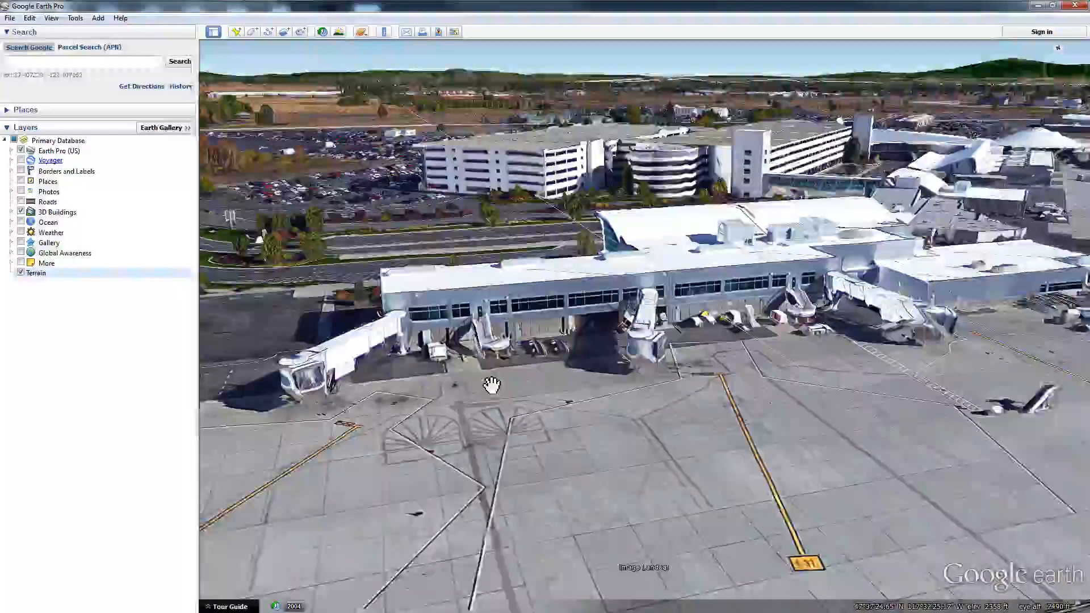
pyautogui.scroll(1, 492, 385)
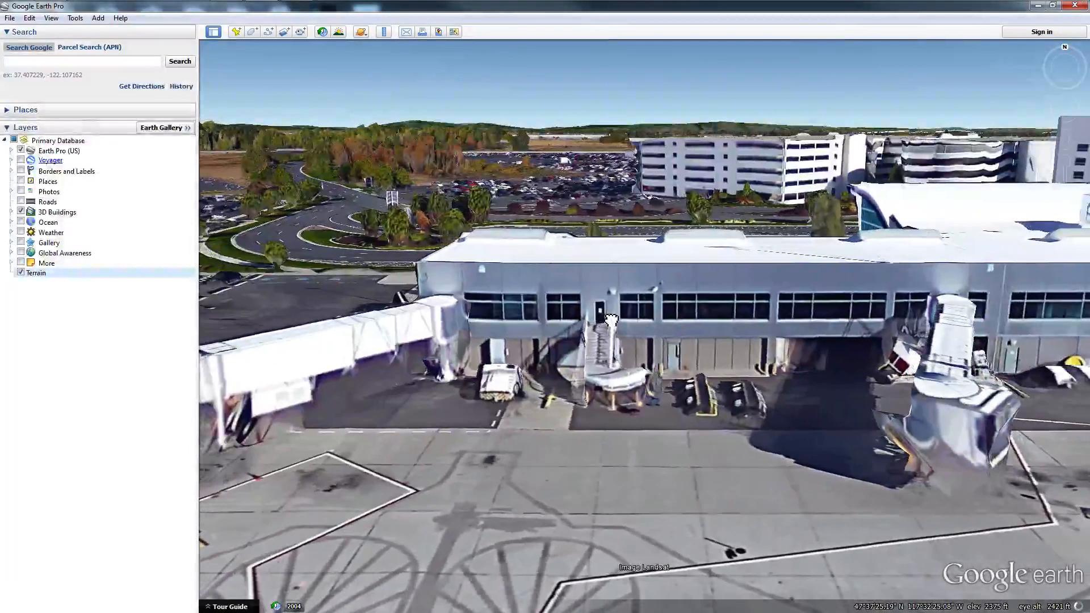
pyautogui.moveTo(611, 319); pyautogui.dragTo(677, 316)
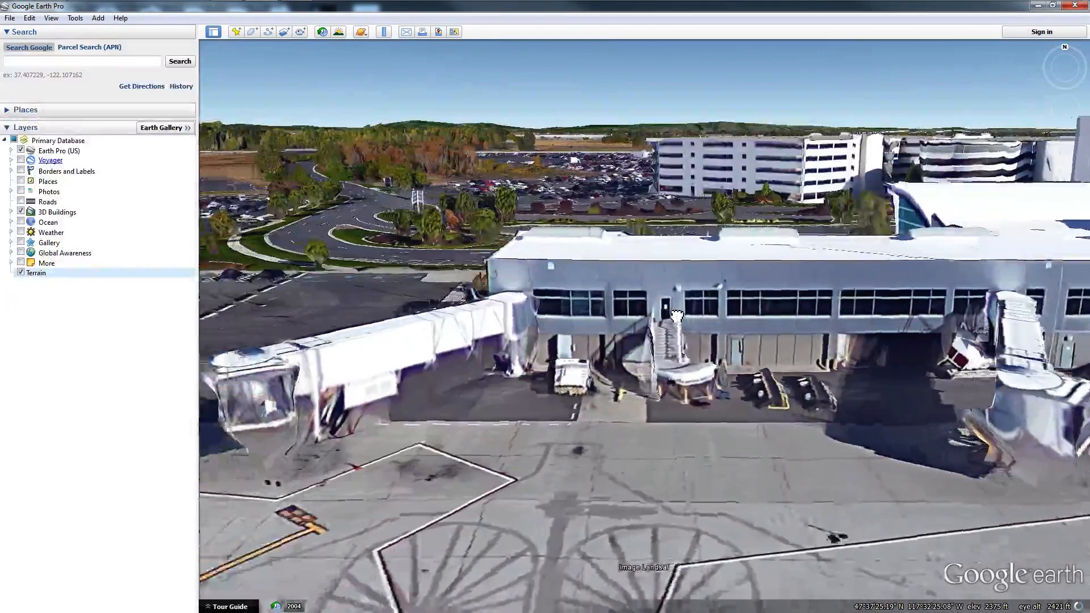
pyautogui.scroll(3, 954, 280)
pyautogui.moveTo(640, 428); pyautogui.dragTo(614, 360)
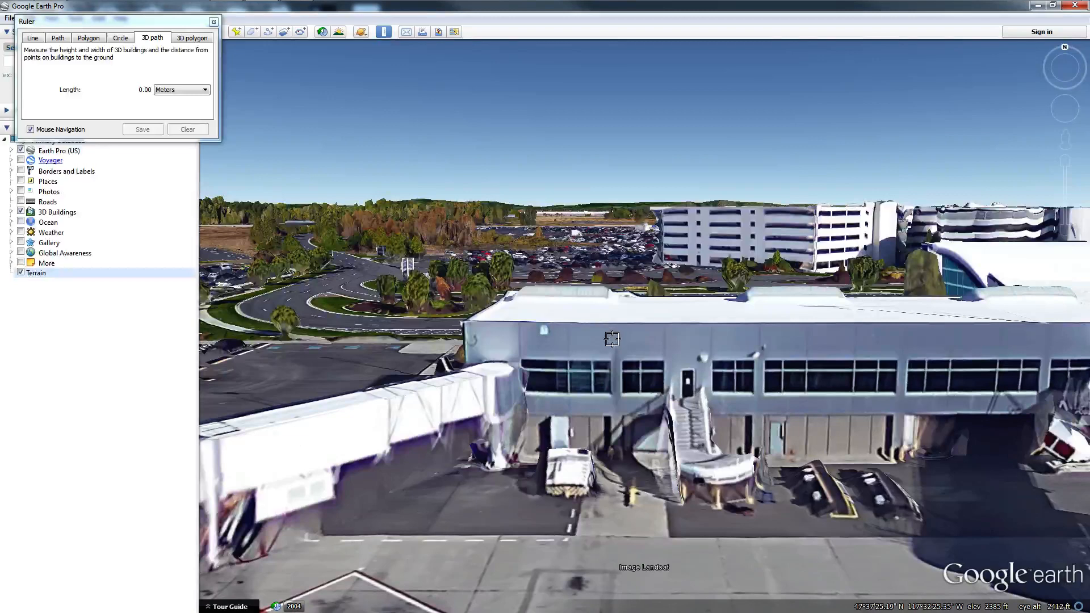
# Step: Try to measure the width of a facade panel with the Ruler's two-point line in meters
pyautogui.click(63, 40)
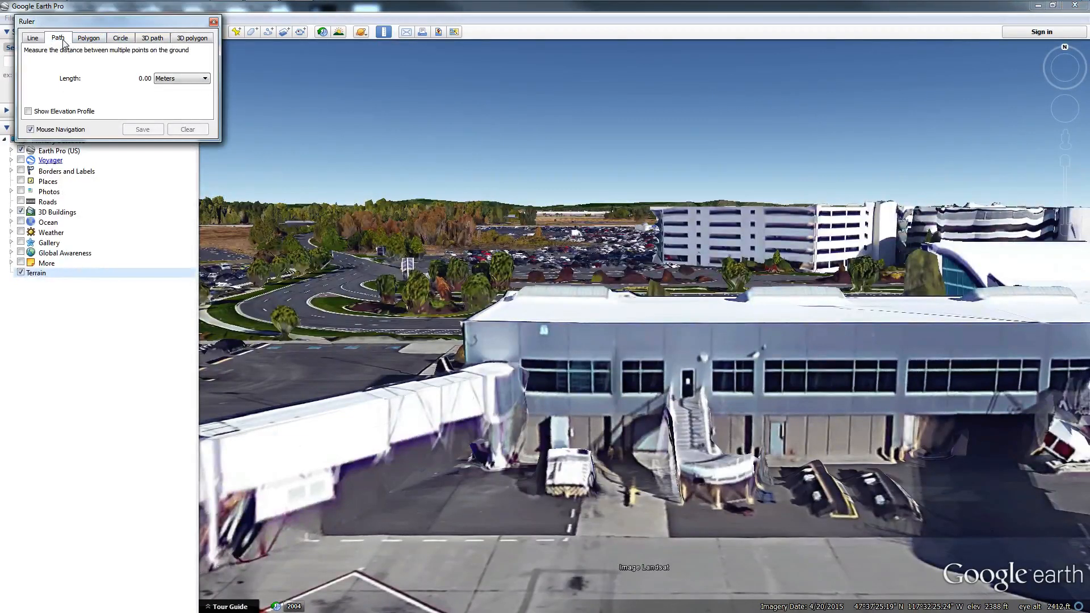
pyautogui.click(33, 37)
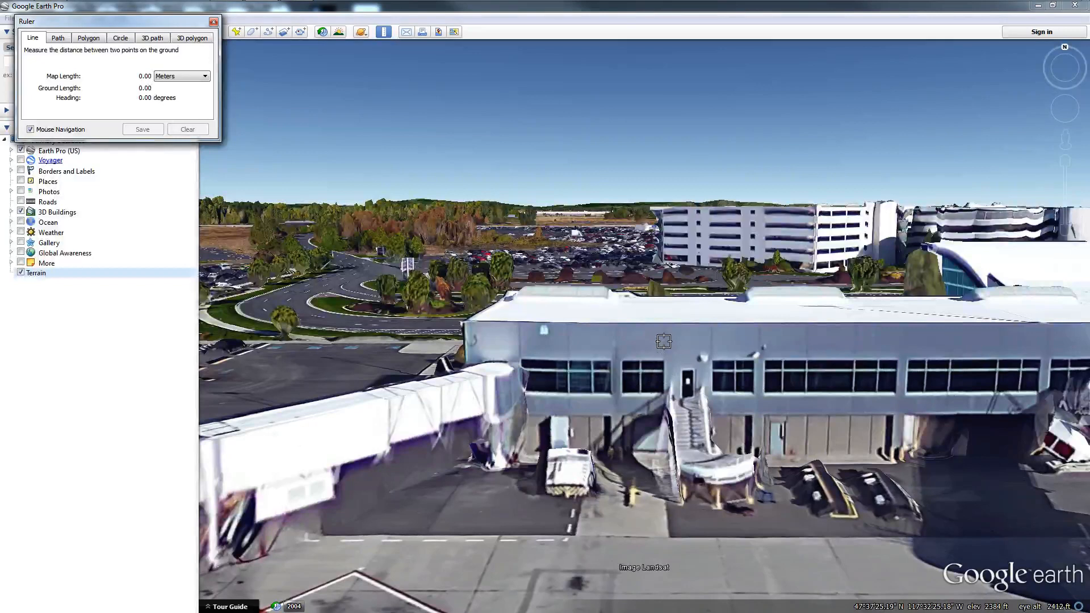
pyautogui.click(670, 341)
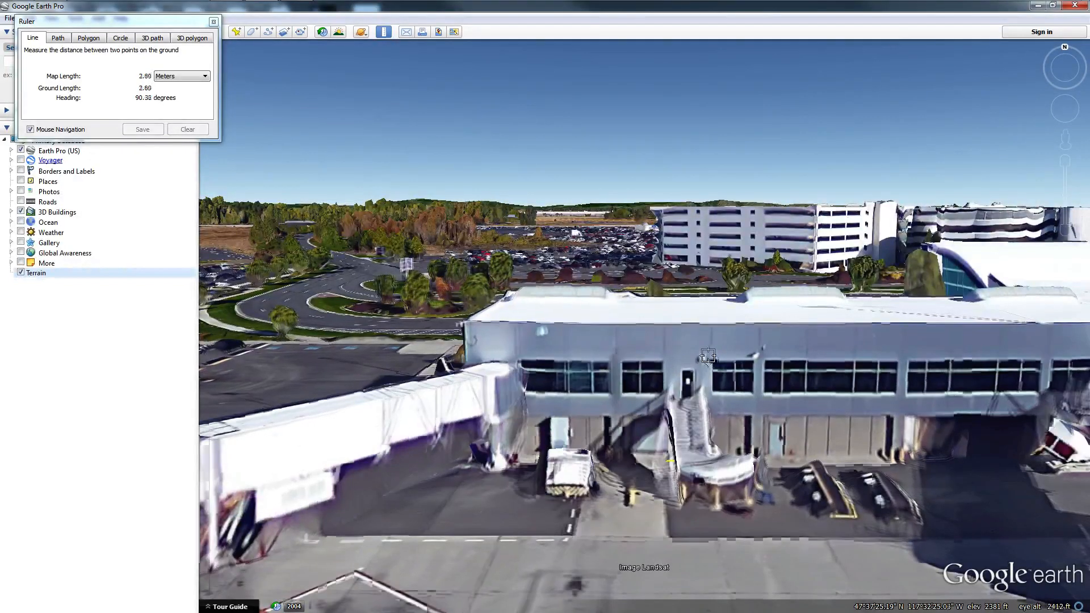
pyautogui.moveTo(708, 356); pyautogui.dragTo(656, 462)
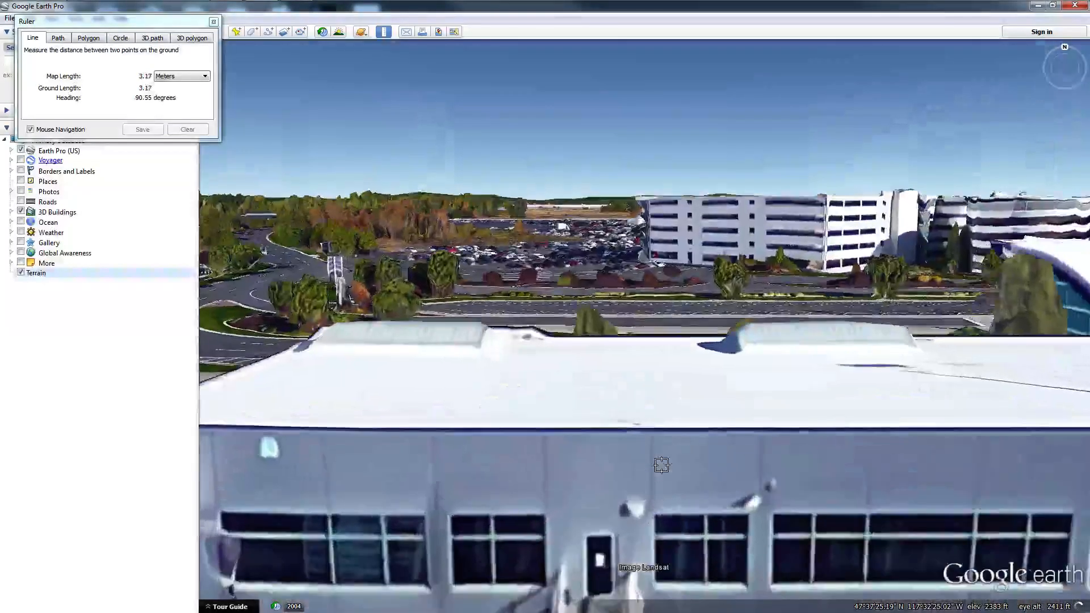
# Step: Measure the width of the facade panel above the stair door, seam to seam, with a 3D path, and compare it with the neighbouring windows
pyautogui.click(152, 37)
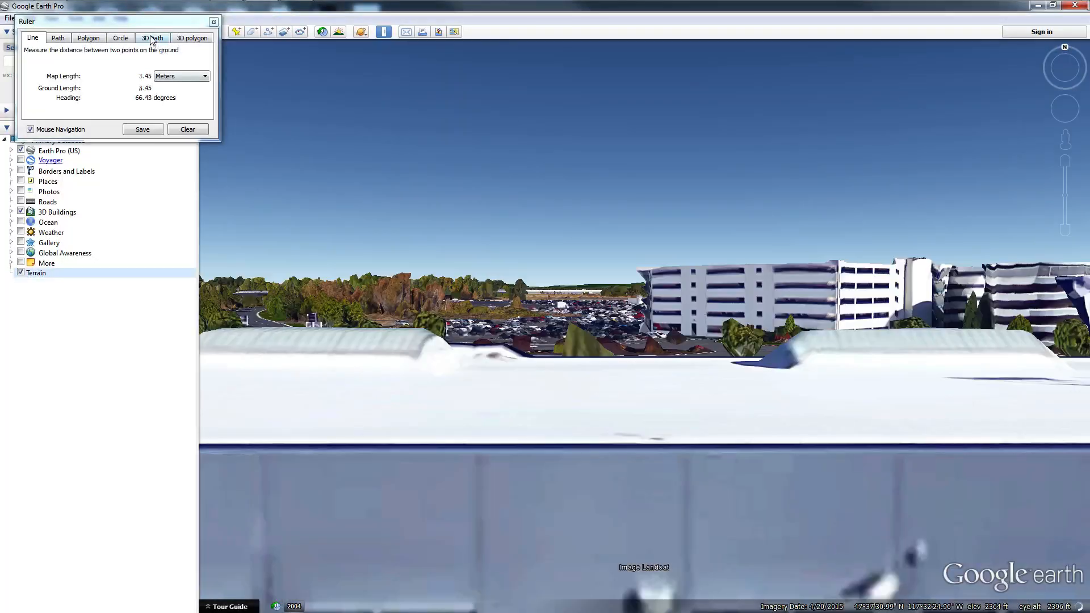
pyautogui.click(486, 503)
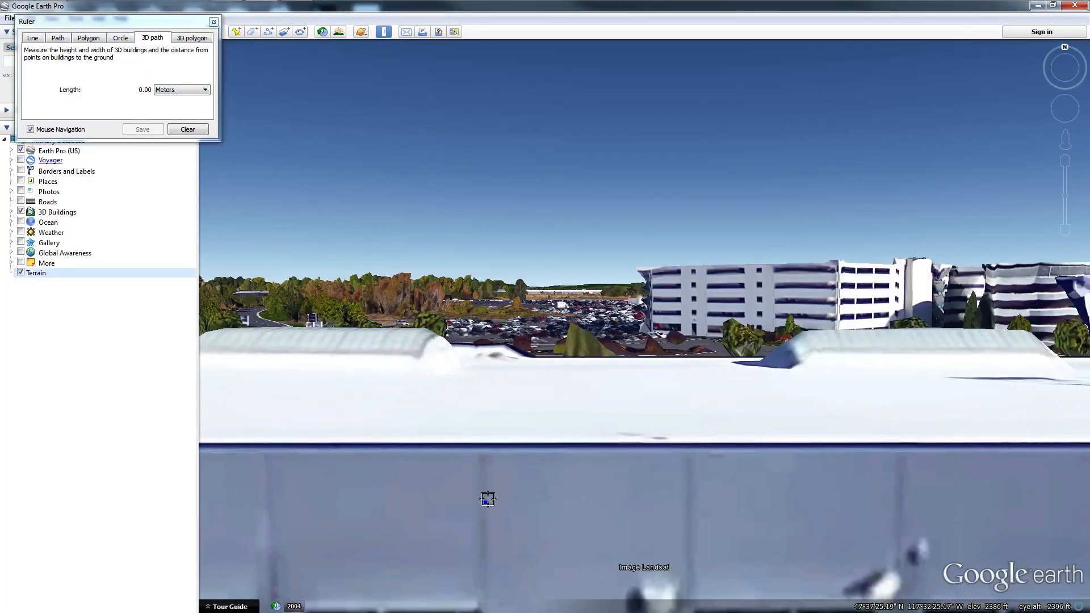
pyautogui.click(691, 513)
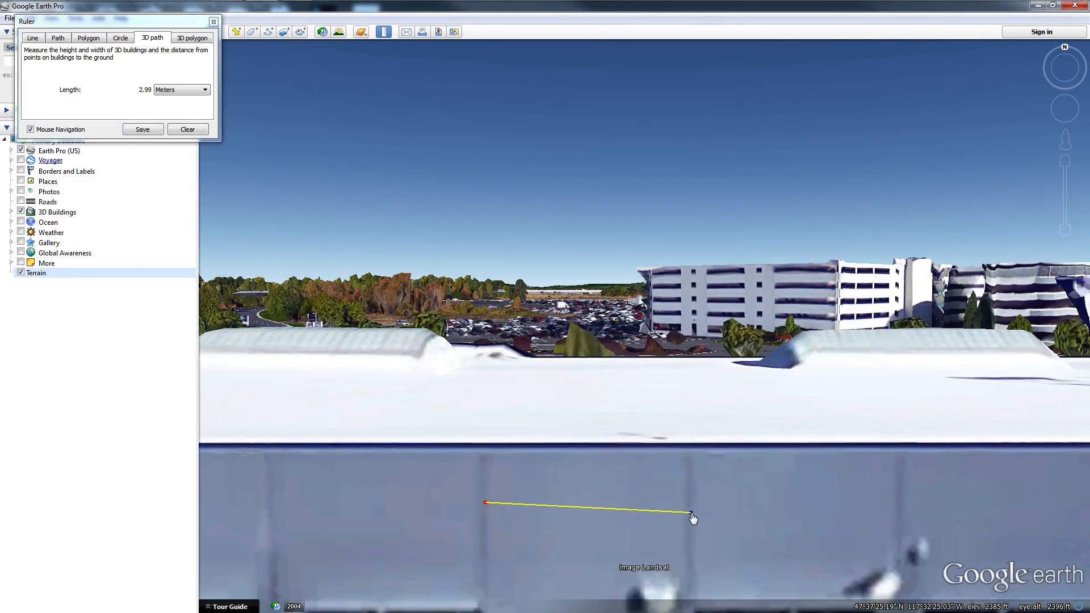
pyautogui.moveTo(691, 514); pyautogui.dragTo(693, 506)
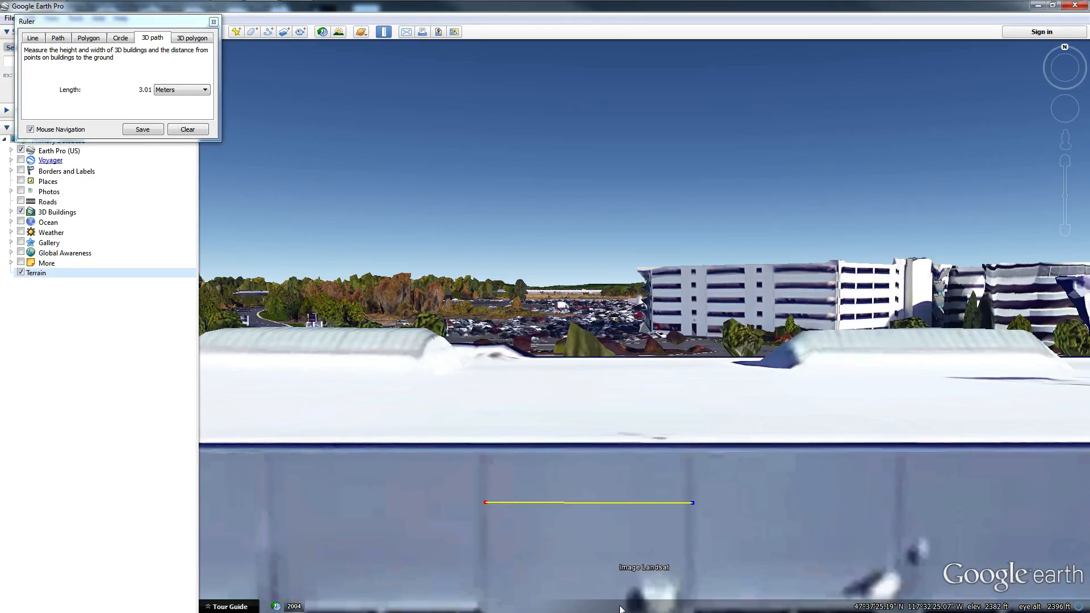
pyautogui.moveTo(693, 503); pyautogui.dragTo(692, 500)
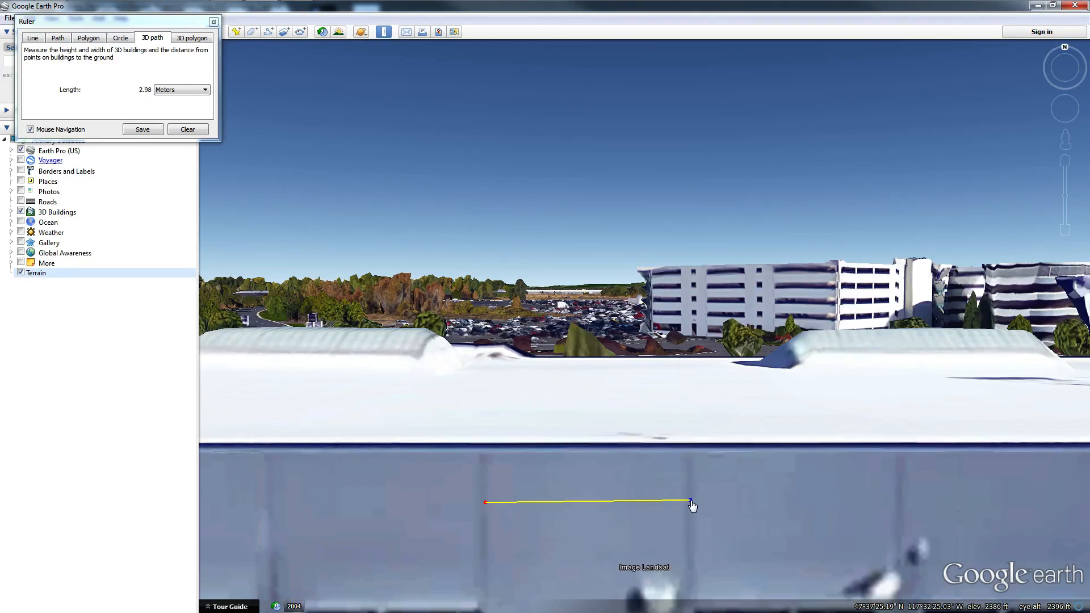
pyautogui.moveTo(488, 507); pyautogui.dragTo(484, 500)
pyautogui.scroll(-3, 616, 534)
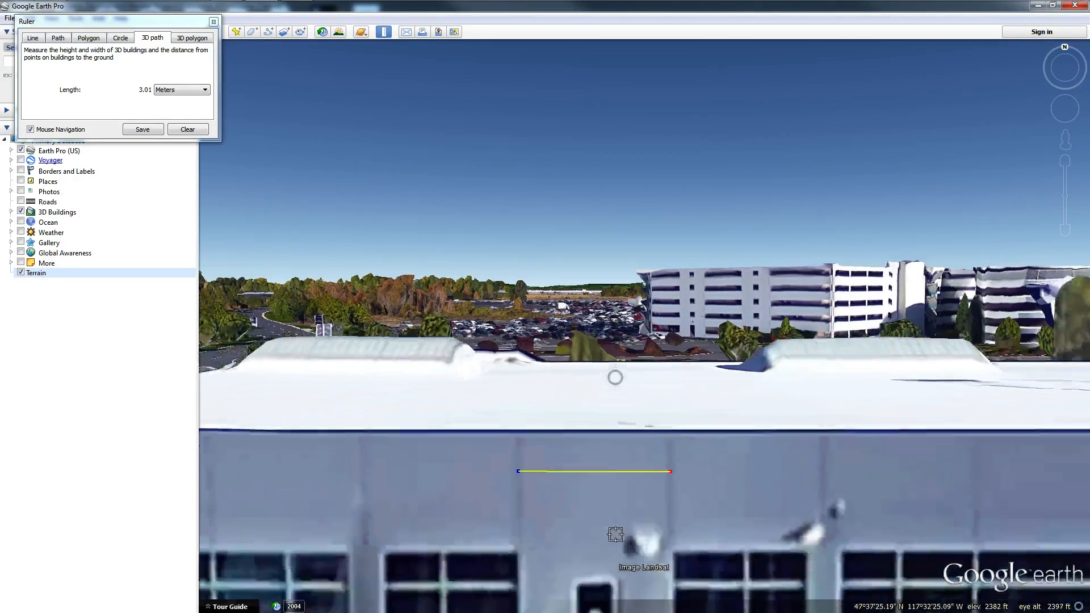
pyautogui.scroll(-3, 616, 534)
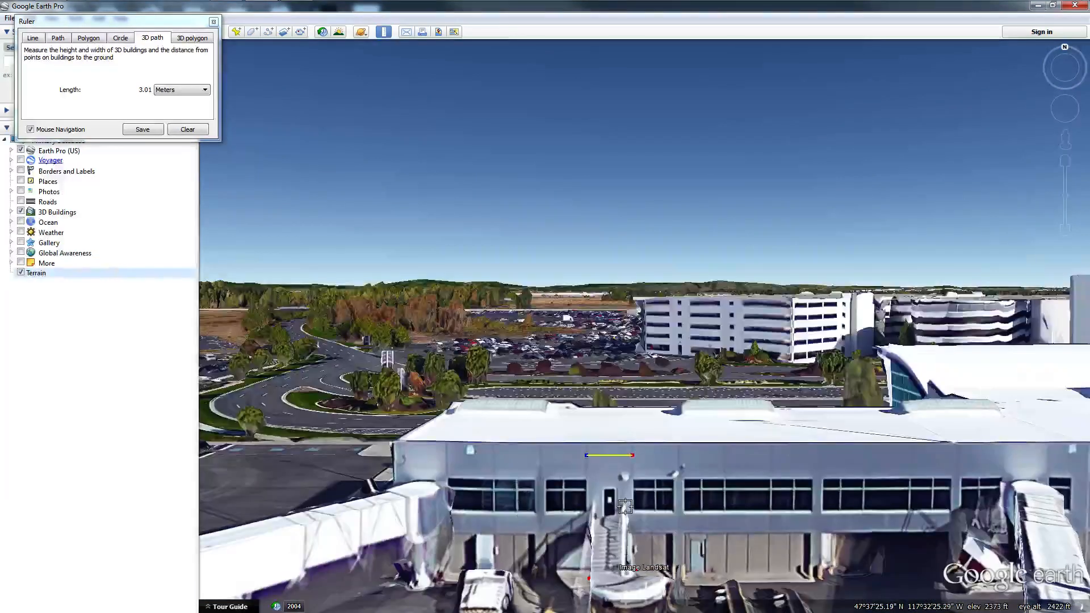
pyautogui.moveTo(675, 476); pyautogui.dragTo(707, 460)
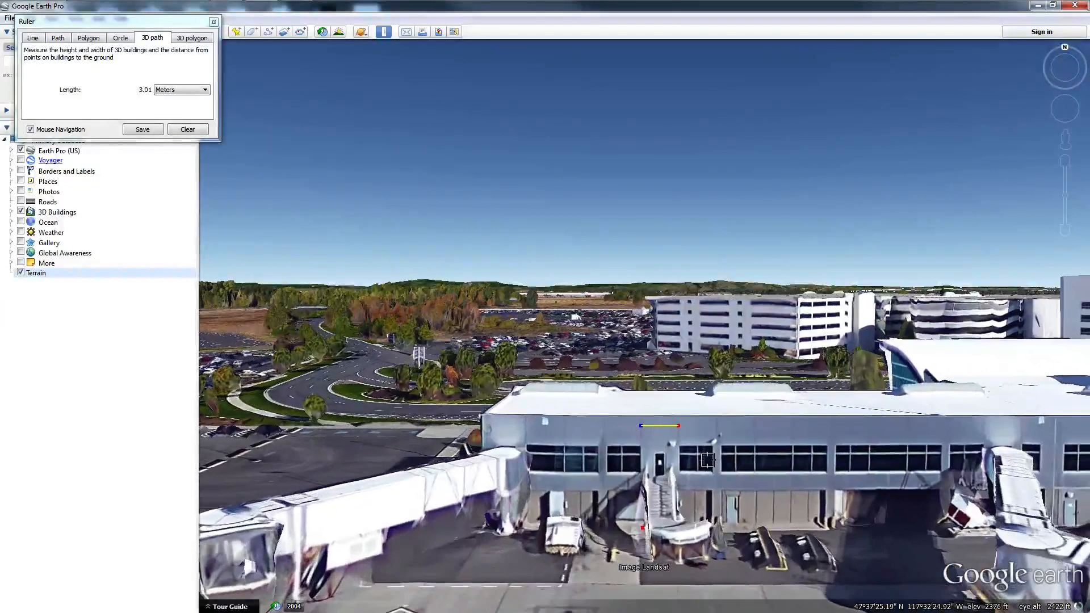
pyautogui.scroll(2, 708, 460)
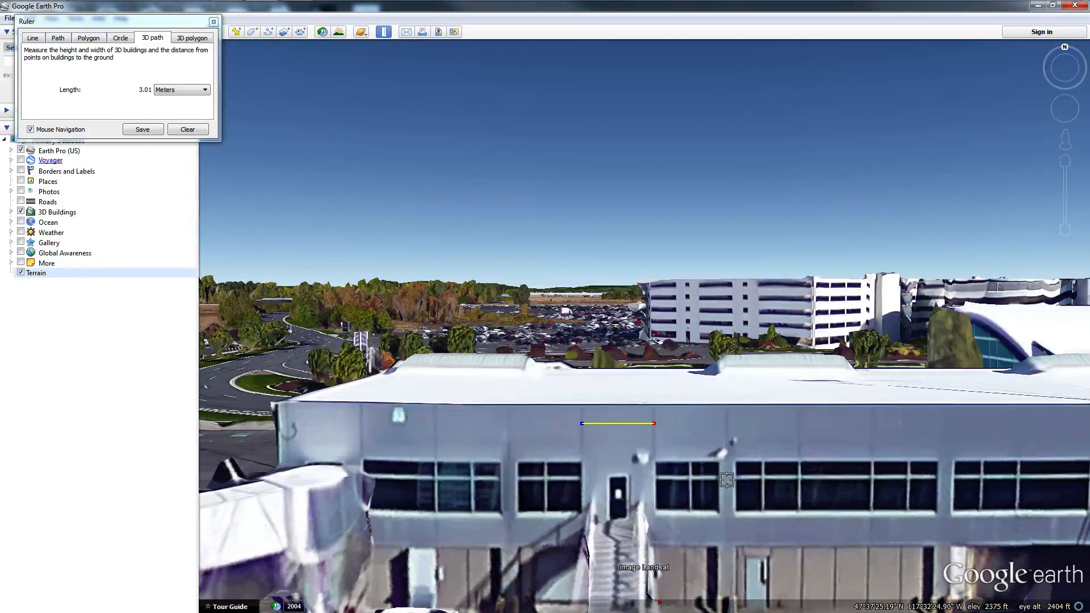
# Step: Switch to Blender and delete the upper and lower faces along the concourse's front facade, except the narrow pair at the parking-lot end
pyautogui.moveTo(322, 13)
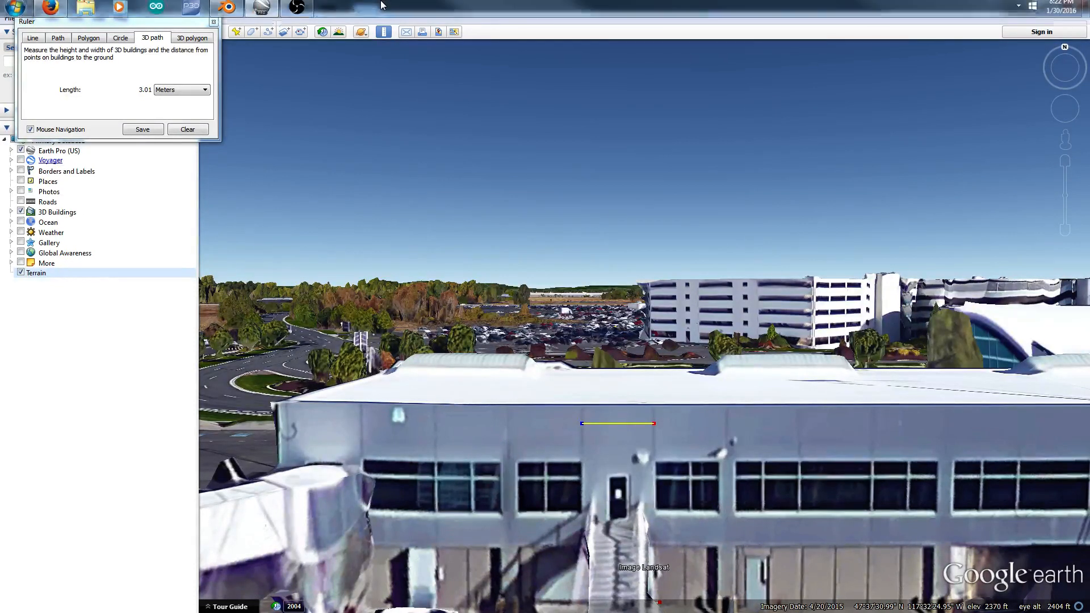
pyautogui.click(227, 12)
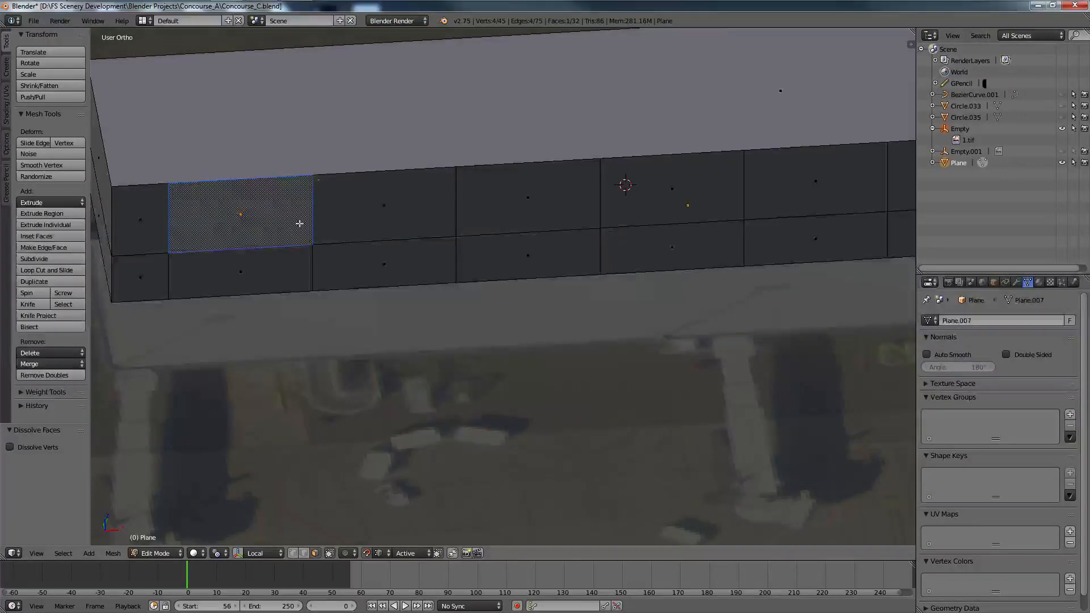
pyautogui.scroll(-3, 299, 221)
pyautogui.keyDown('ctrl'); pyautogui.scroll(-1, 500, 344); pyautogui.keyUp('ctrl')
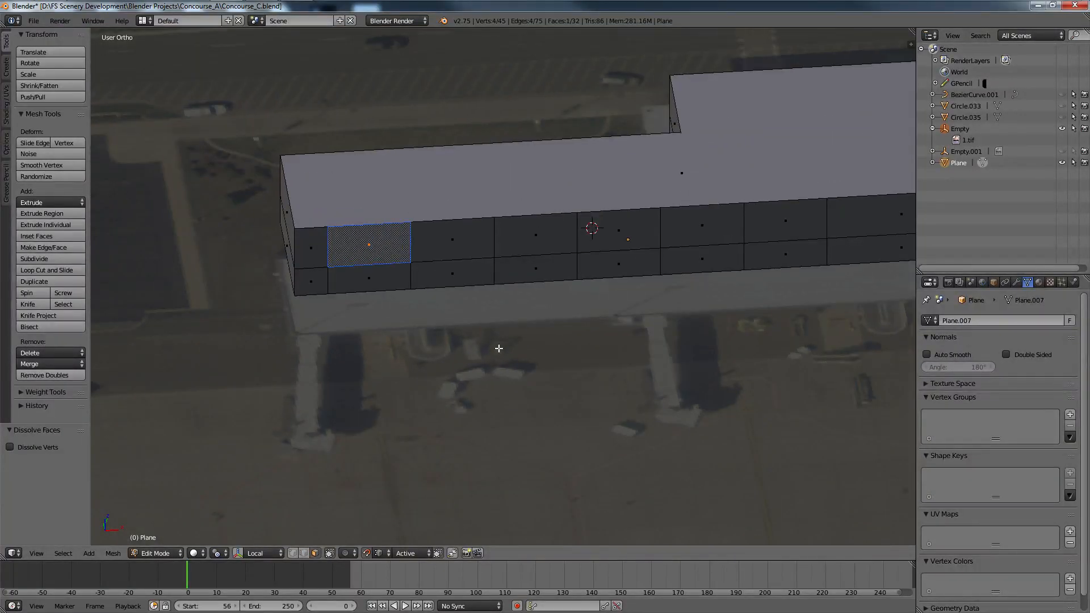
pyautogui.keyDown('shift'); pyautogui.moveTo(499, 348); pyautogui.dragTo(628, 324, button='middle'); pyautogui.keyUp('shift')
pyautogui.scroll(1, 648, 327)
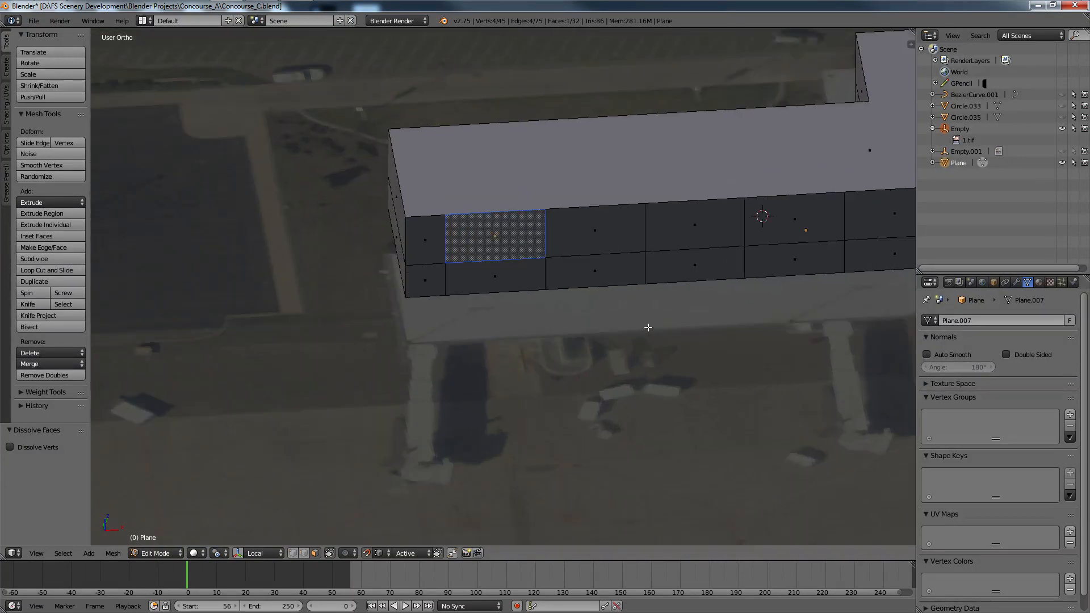
pyautogui.scroll(1, 648, 327)
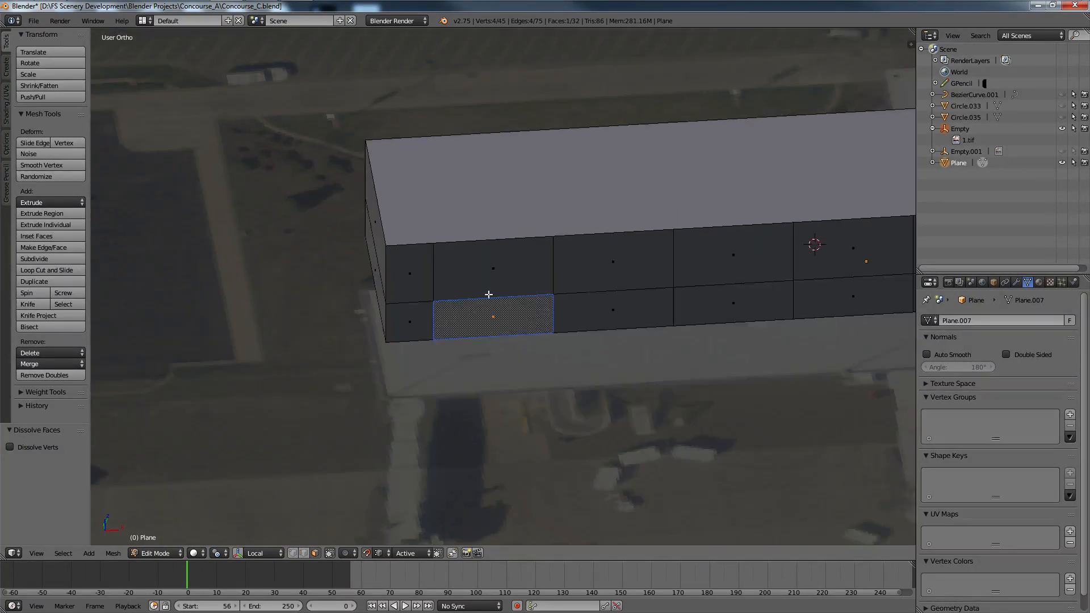
pyautogui.keyDown('shift'); pyautogui.click(490, 297); pyautogui.keyUp('shift')
pyautogui.keyDown('shift'); pyautogui.click(591, 259); pyautogui.keyUp('shift')
pyautogui.keyDown('shift'); pyautogui.click(622, 312); pyautogui.keyUp('shift')
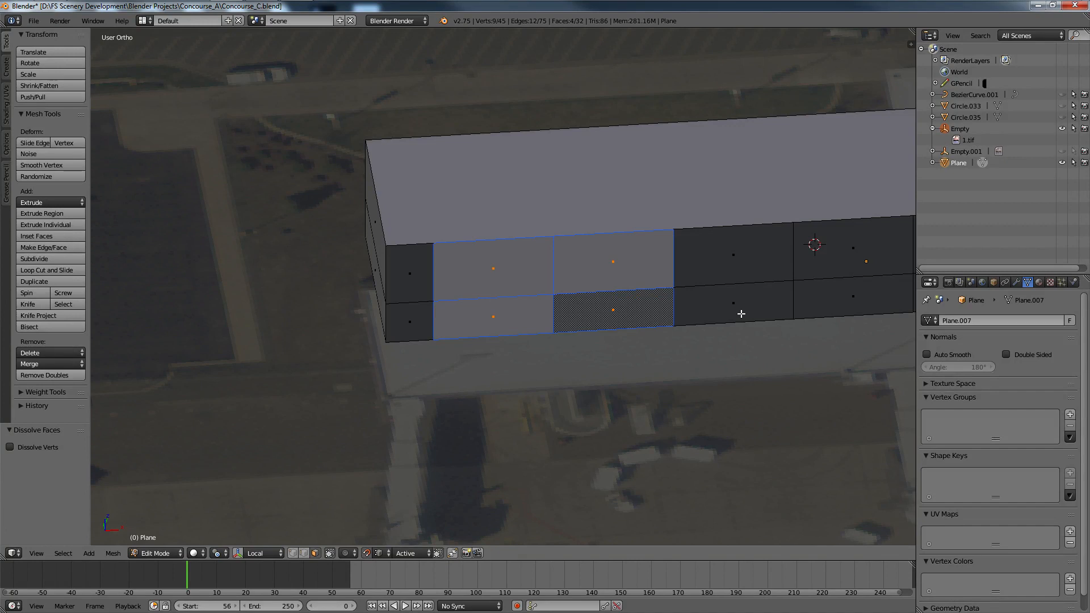
pyautogui.keyDown('shift'); pyautogui.rightClick(741, 314); pyautogui.keyUp('shift')
pyautogui.keyDown('shift'); pyautogui.rightClick(737, 261); pyautogui.keyUp('shift')
pyautogui.keyDown('ctrl'); pyautogui.scroll(12, 813, 321); pyautogui.keyUp('ctrl')
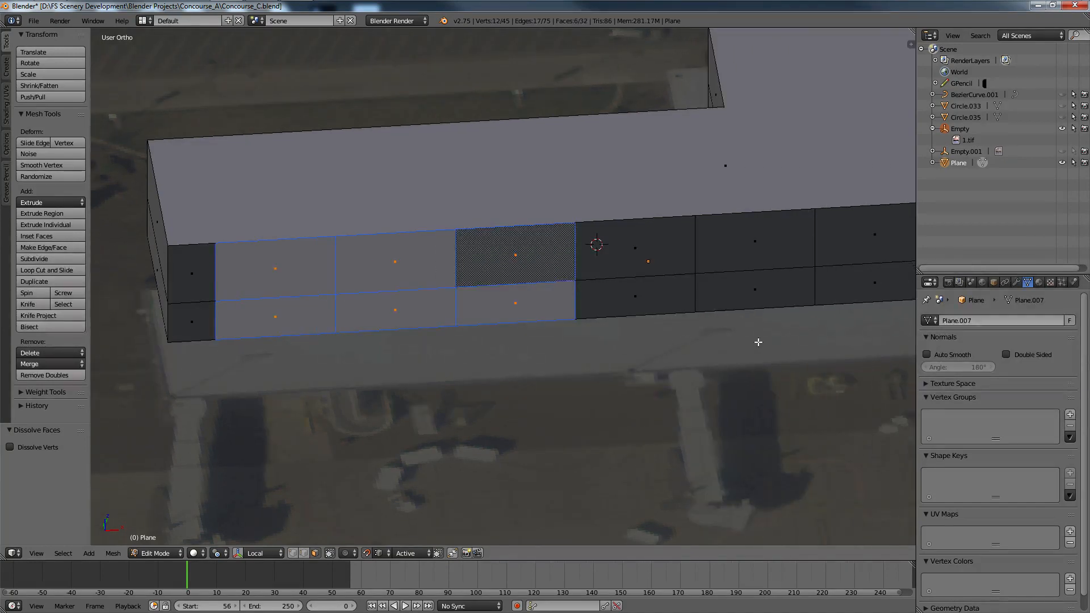
pyautogui.keyDown('ctrl'); pyautogui.scroll(19, 759, 342); pyautogui.keyUp('ctrl')
pyautogui.keyDown('shift'); pyautogui.rightClick(742, 284); pyautogui.keyUp('shift')
pyautogui.keyDown('shift'); pyautogui.rightClick(708, 240); pyautogui.keyUp('shift')
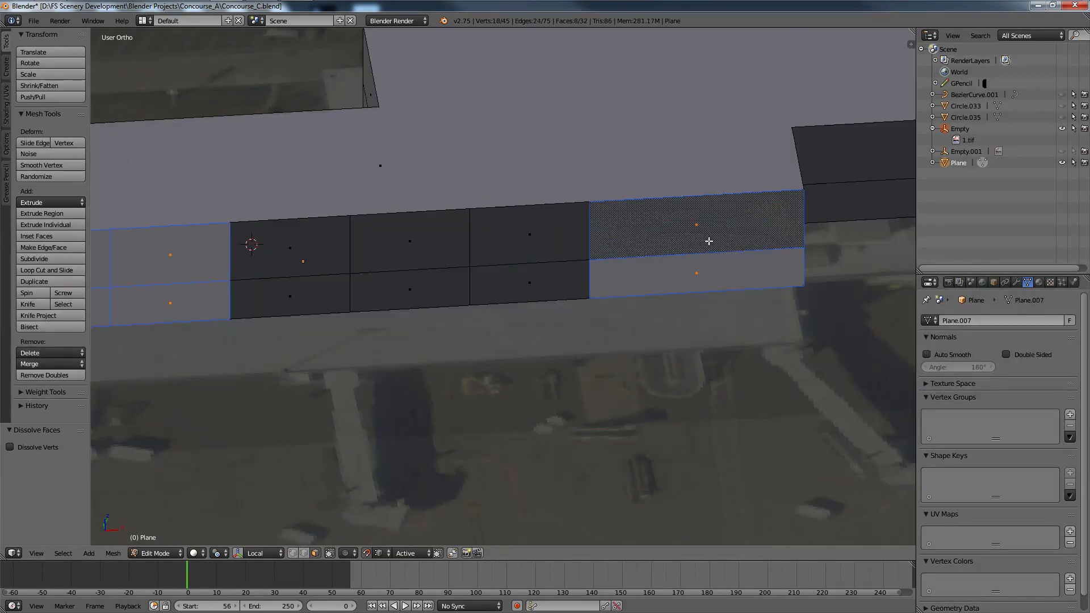
pyautogui.keyDown('shift'); pyautogui.rightClick(540, 236); pyautogui.keyUp('shift')
pyautogui.keyDown('shift'); pyautogui.rightClick(540, 286); pyautogui.keyUp('shift')
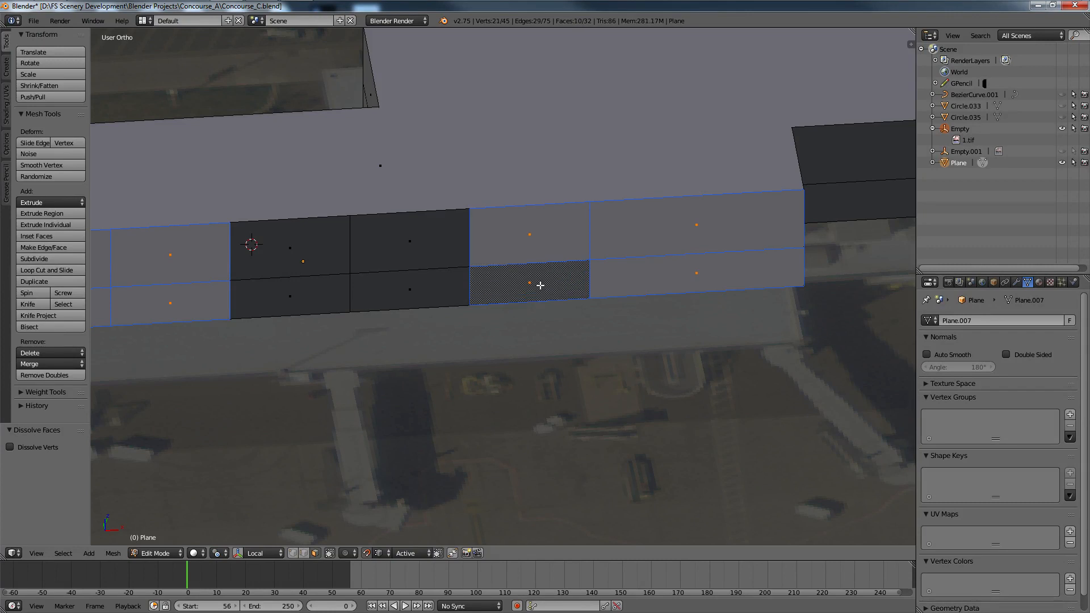
pyautogui.keyDown('shift'); pyautogui.rightClick(410, 290); pyautogui.keyUp('shift')
pyautogui.keyDown('shift'); pyautogui.rightClick(410, 241); pyautogui.keyUp('shift')
pyautogui.keyDown('shift'); pyautogui.rightClick(290, 248); pyautogui.keyUp('shift')
pyautogui.keyDown('shift'); pyautogui.rightClick(311, 297); pyautogui.keyUp('shift')
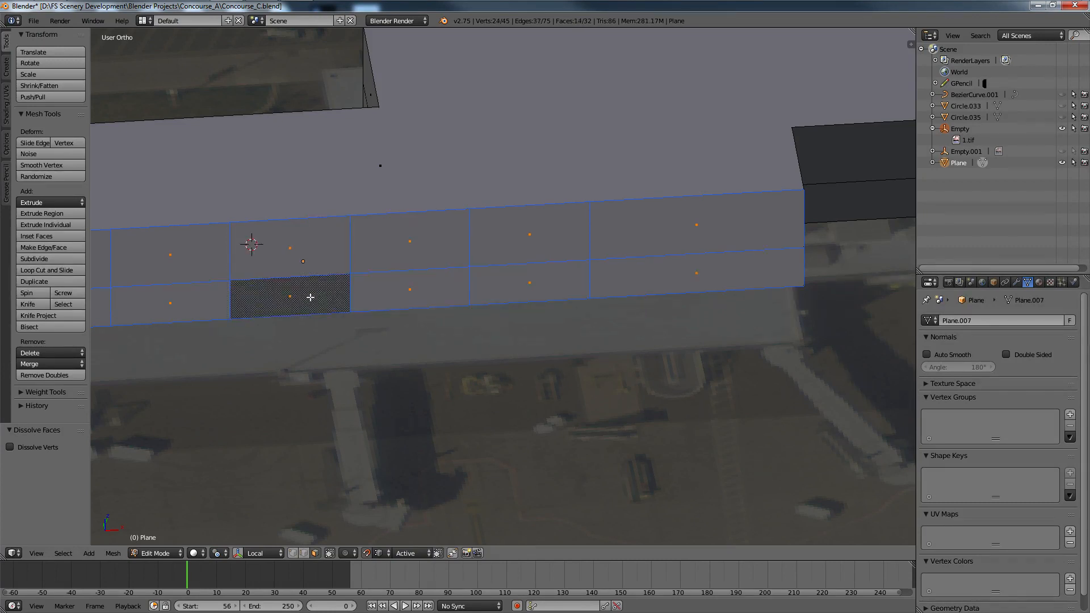
pyautogui.press('x')
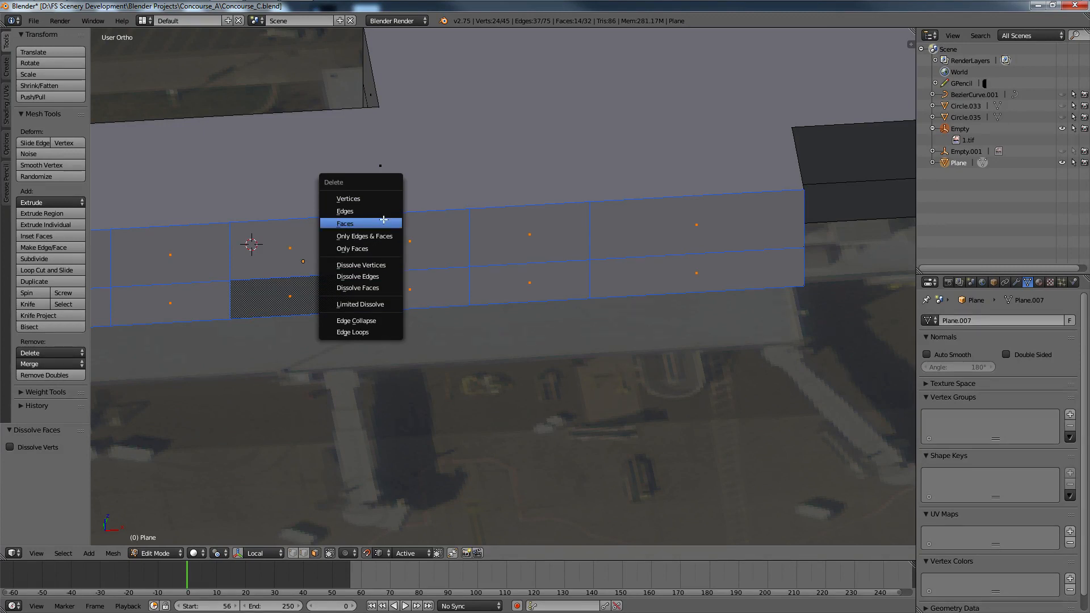
pyautogui.click(384, 223)
# Step: Delete the two remaining narrow front faces at the parking-lot end of the concourse
pyautogui.scroll(-3, 384, 220)
pyautogui.keyDown('ctrl'); pyautogui.scroll(-13, 297, 316); pyautogui.keyUp('ctrl')
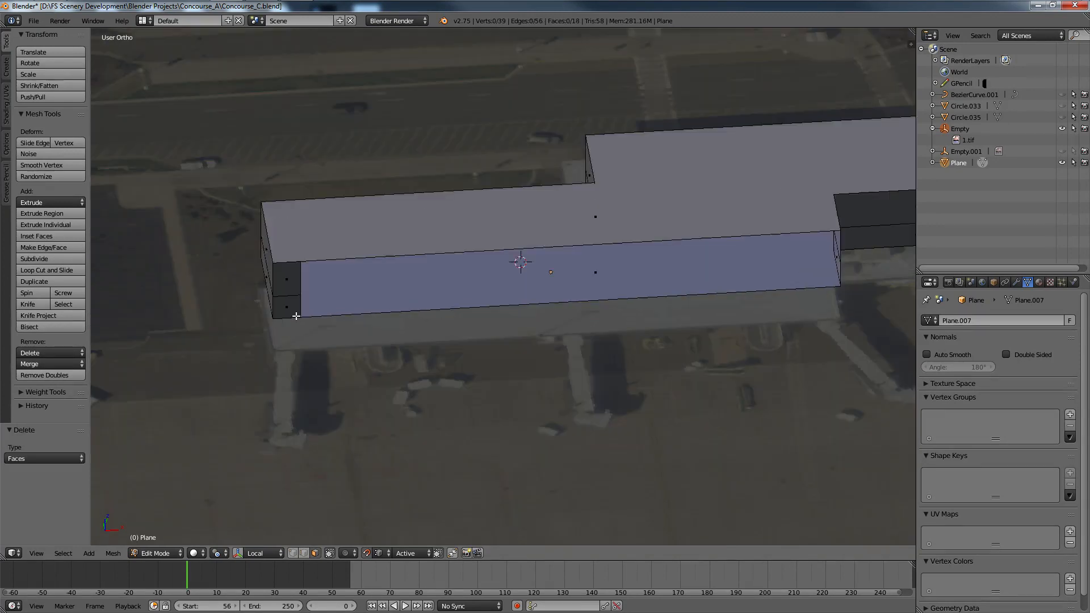
pyautogui.moveTo(406, 299); pyautogui.dragTo(334, 253, button='middle')
pyautogui.rightClick(332, 253)
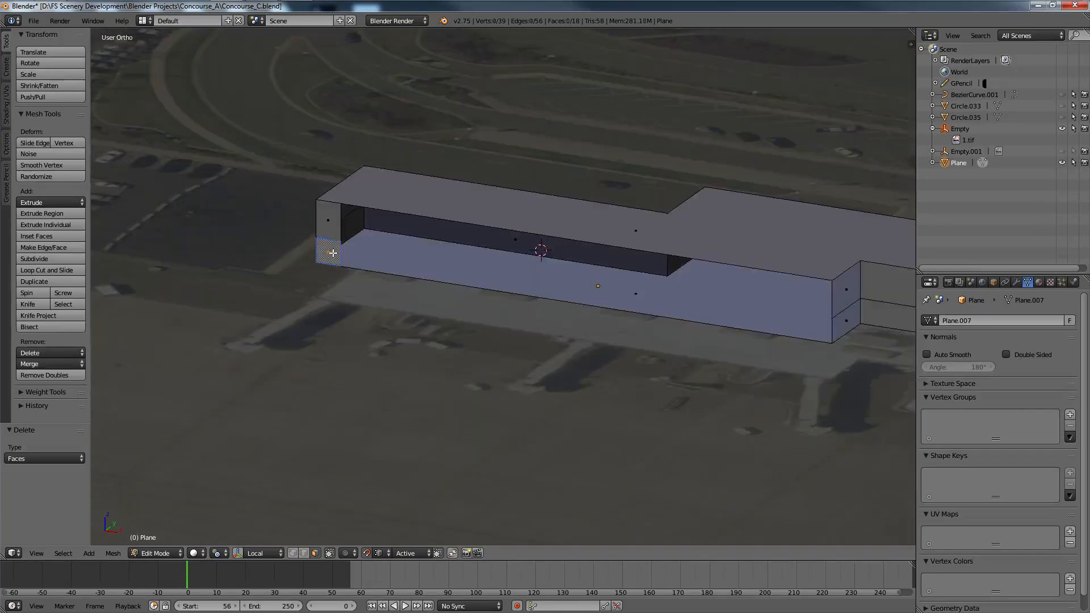
pyautogui.keyDown('shift'); pyautogui.rightClick(331, 234); pyautogui.keyUp('shift')
pyautogui.press('x')
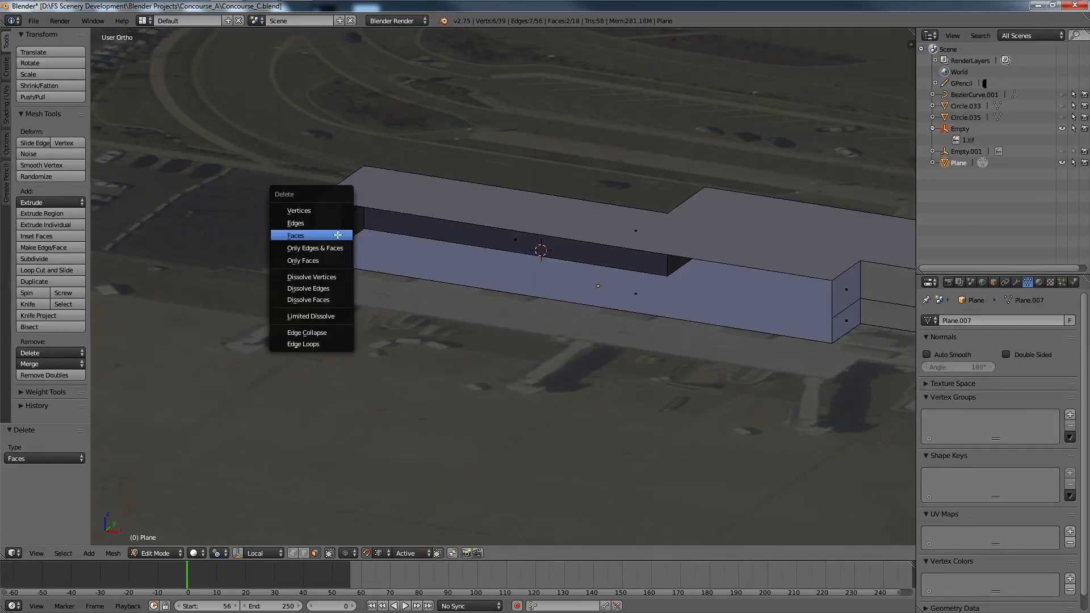
pyautogui.click(338, 235)
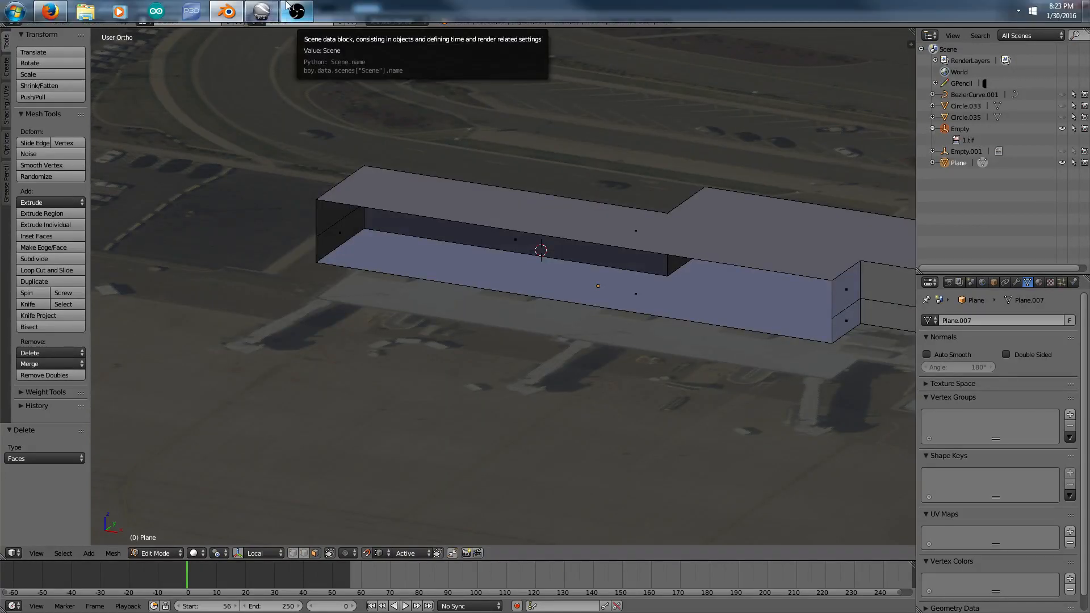
# Step: Switch back to Google Earth Pro and examine the facade's panel seams and windows from the parking-lot corner past the stair door
pyautogui.click(262, 12)
pyautogui.moveTo(388, 483); pyautogui.dragTo(404, 477)
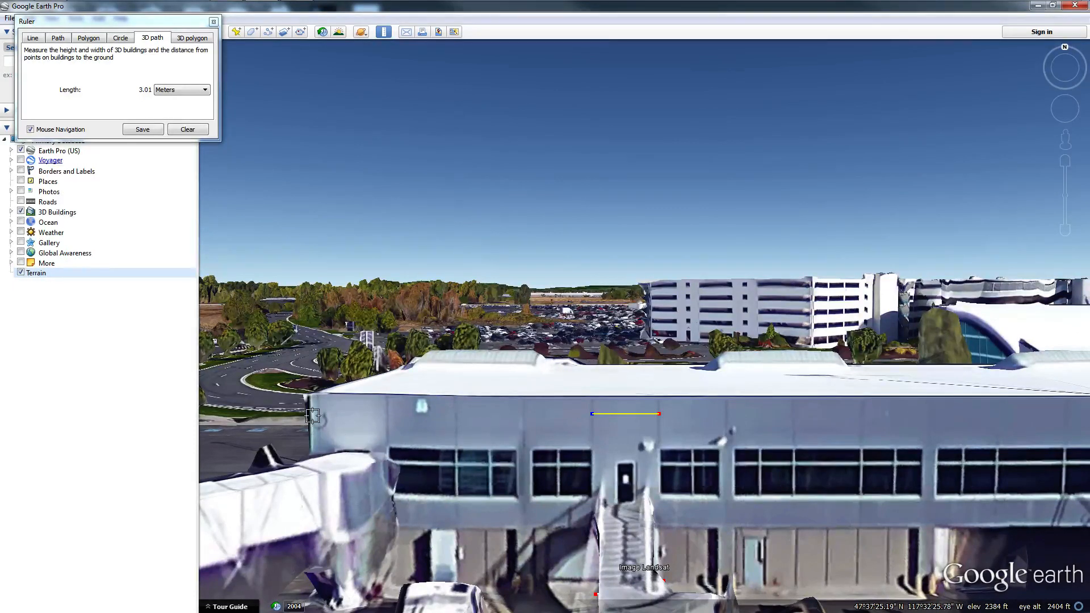
pyautogui.moveTo(313, 416); pyautogui.dragTo(516, 445)
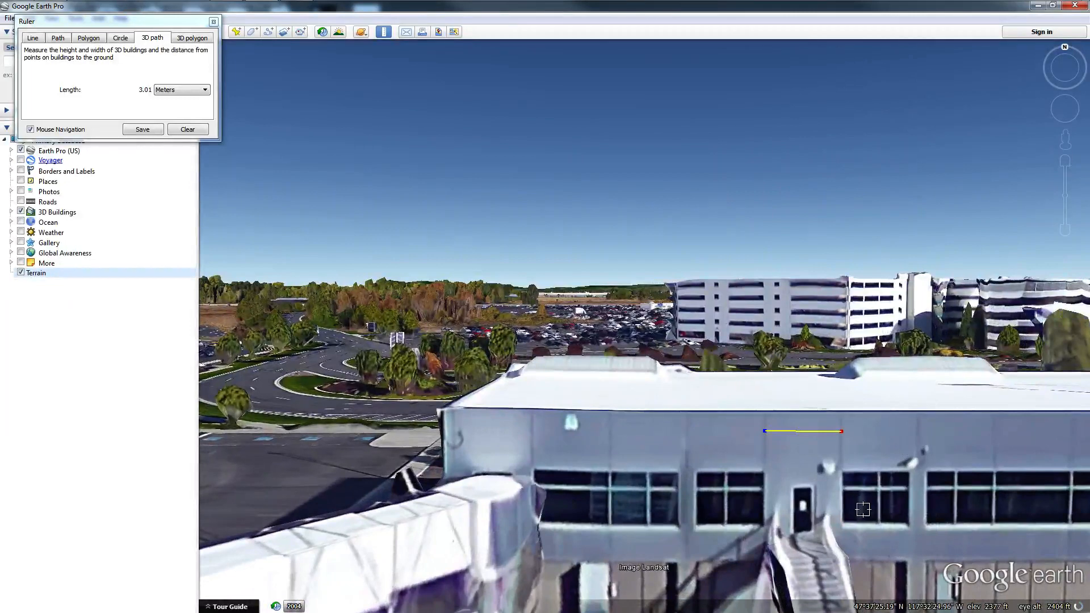
pyautogui.moveTo(460, 423); pyautogui.dragTo(462, 433)
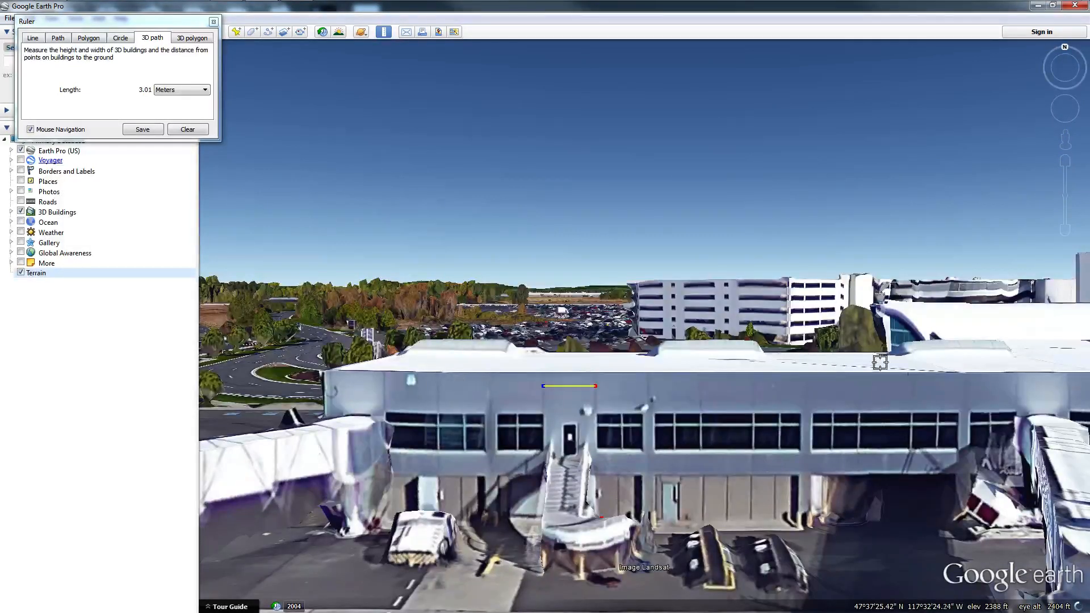
# Step: Examine the facade's windows and panel seams between the jet bridges, along to the far stair door and recessed corner
pyautogui.moveTo(922, 380); pyautogui.dragTo(359, 401)
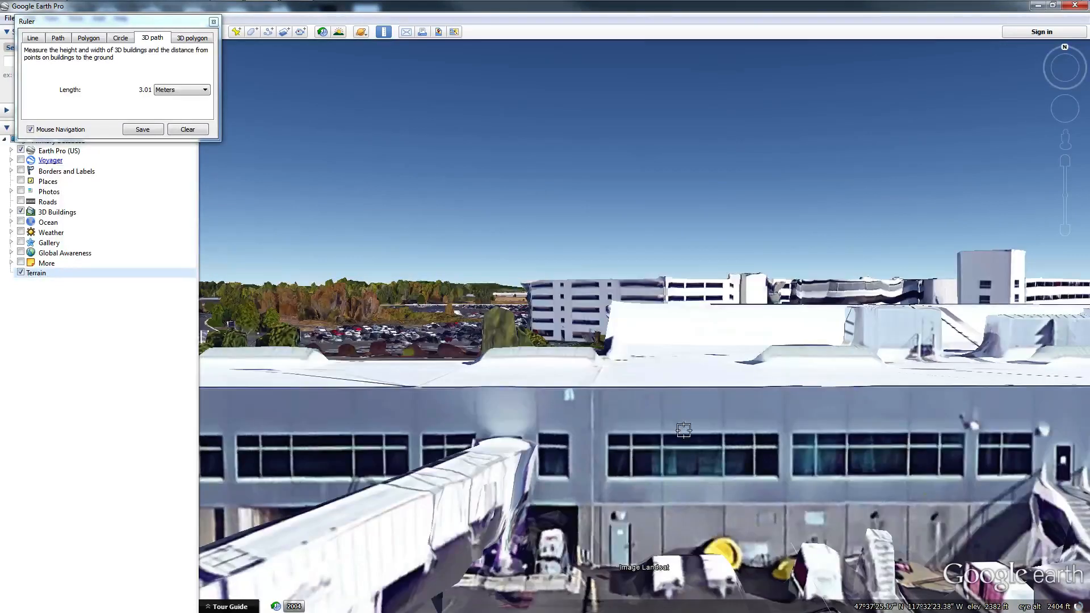
pyautogui.moveTo(768, 397); pyautogui.dragTo(431, 429)
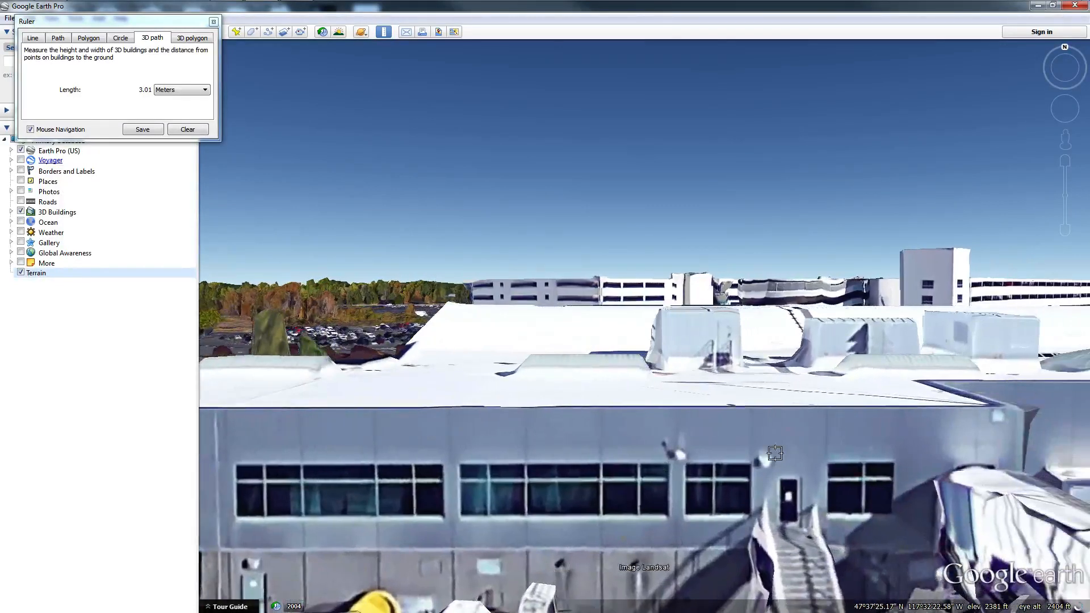
pyautogui.moveTo(775, 453); pyautogui.dragTo(420, 493)
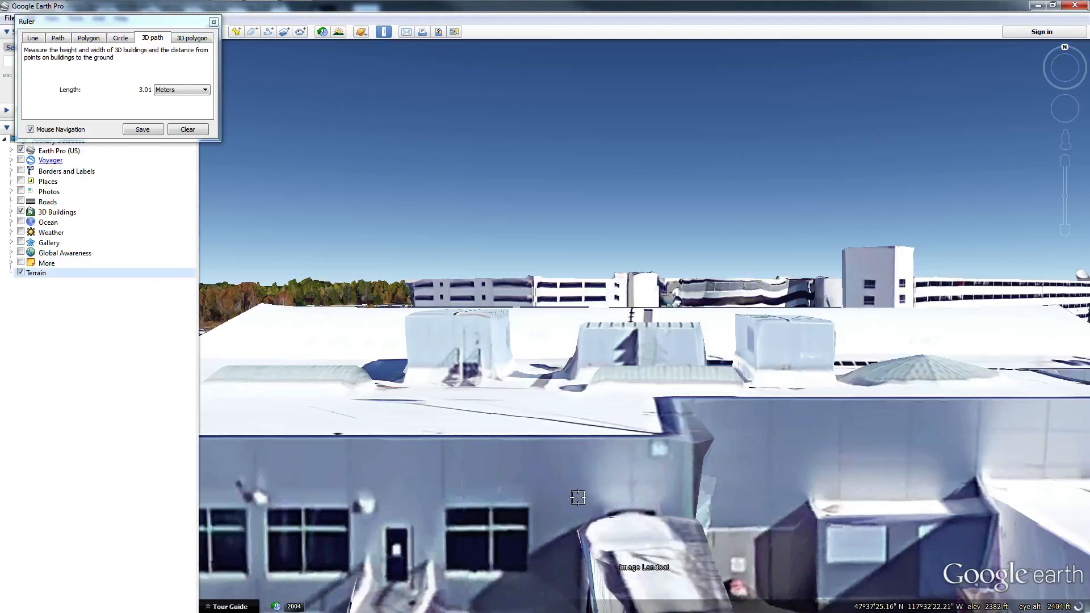
pyautogui.moveTo(578, 497); pyautogui.dragTo(878, 449)
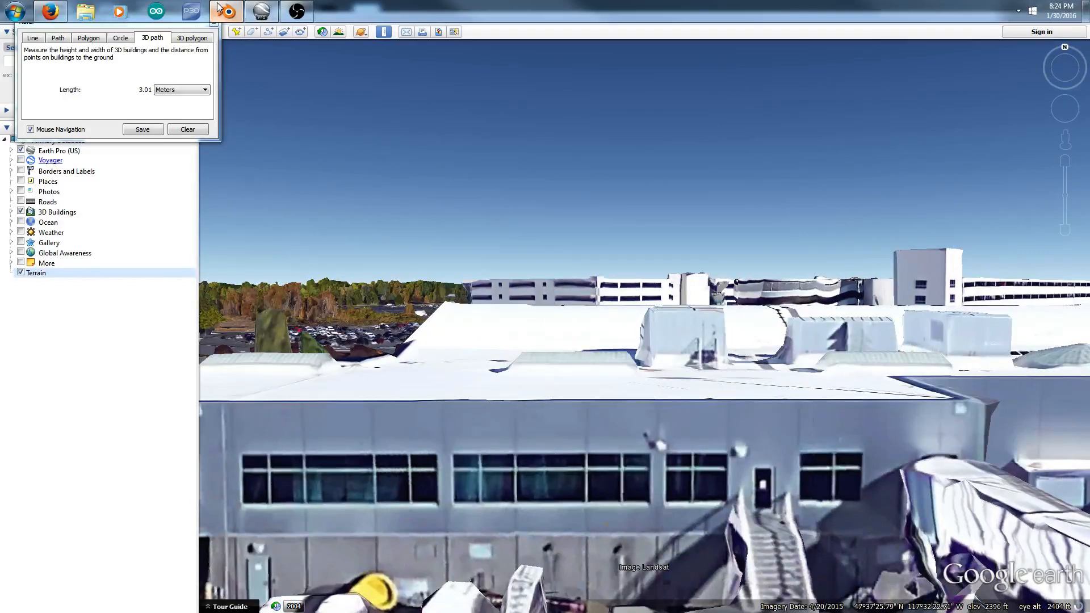
# Step: Switch to Blender and move the upper and lower front-opening vertices nearest the parking-lot corner about 1.66 units along X toward that corner
pyautogui.click(226, 10)
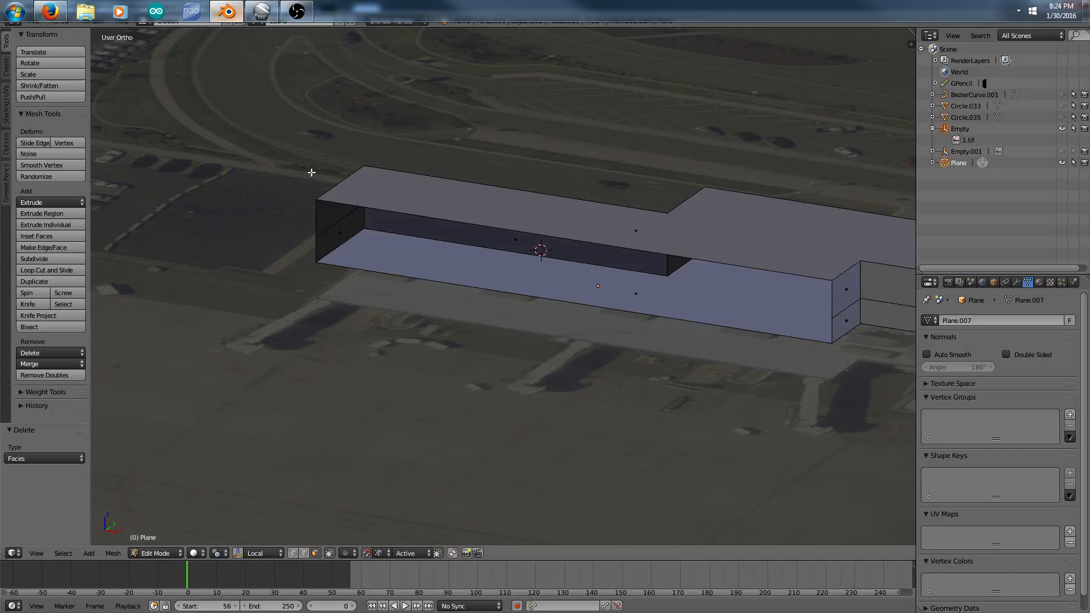
pyautogui.moveTo(384, 302); pyautogui.dragTo(411, 258, button='middle')
pyautogui.scroll(3, 443, 353)
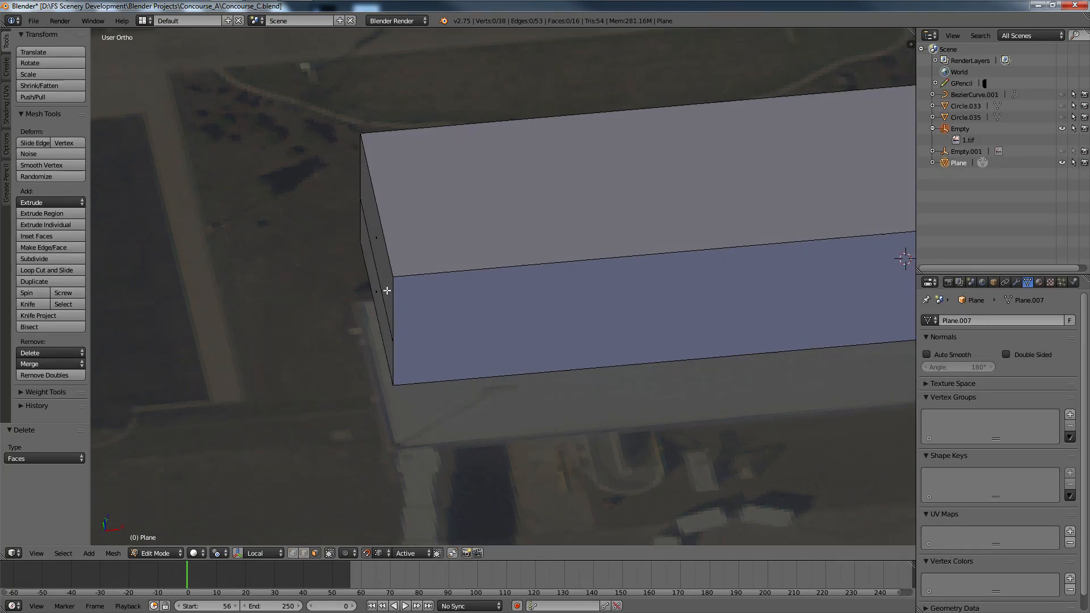
pyautogui.click(294, 553)
pyautogui.rightClick(443, 381)
pyautogui.moveTo(448, 380); pyautogui.dragTo(452, 376, button='middle')
pyautogui.scroll(-7, 509, 318)
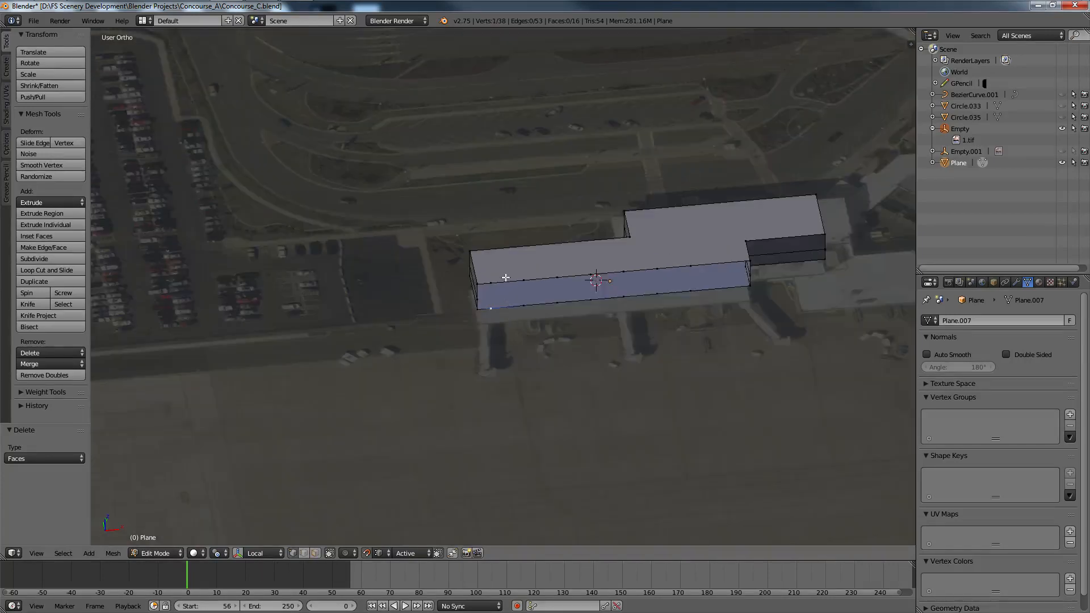
pyautogui.scroll(2, 518, 312)
pyautogui.keyDown('shift'); pyautogui.rightClick(489, 283); pyautogui.keyUp('shift')
pyautogui.scroll(6, 494, 290)
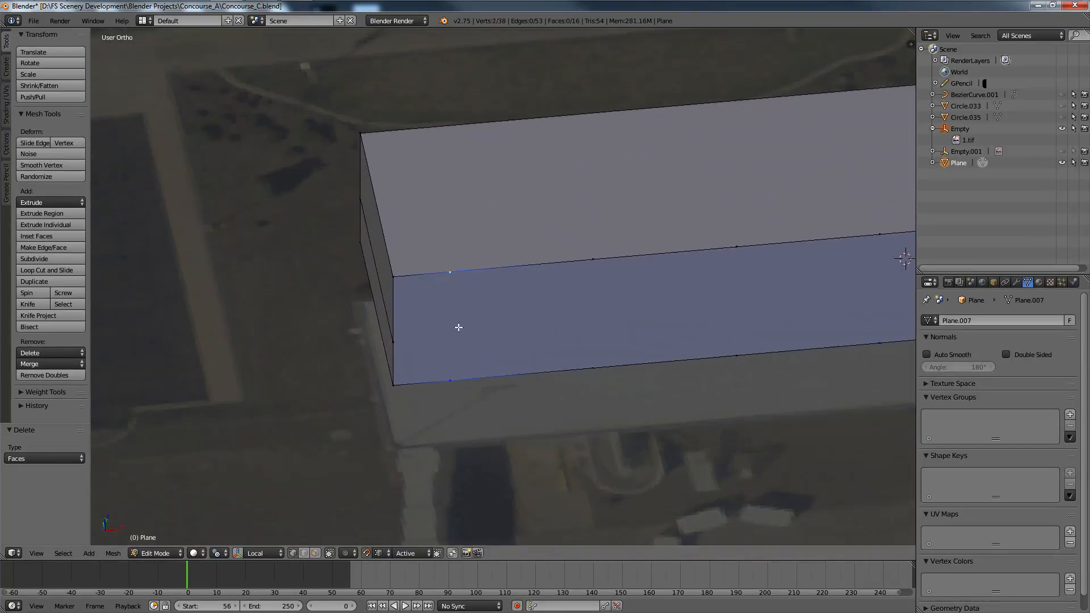
pyautogui.scroll(2, 459, 327)
pyautogui.press('g')
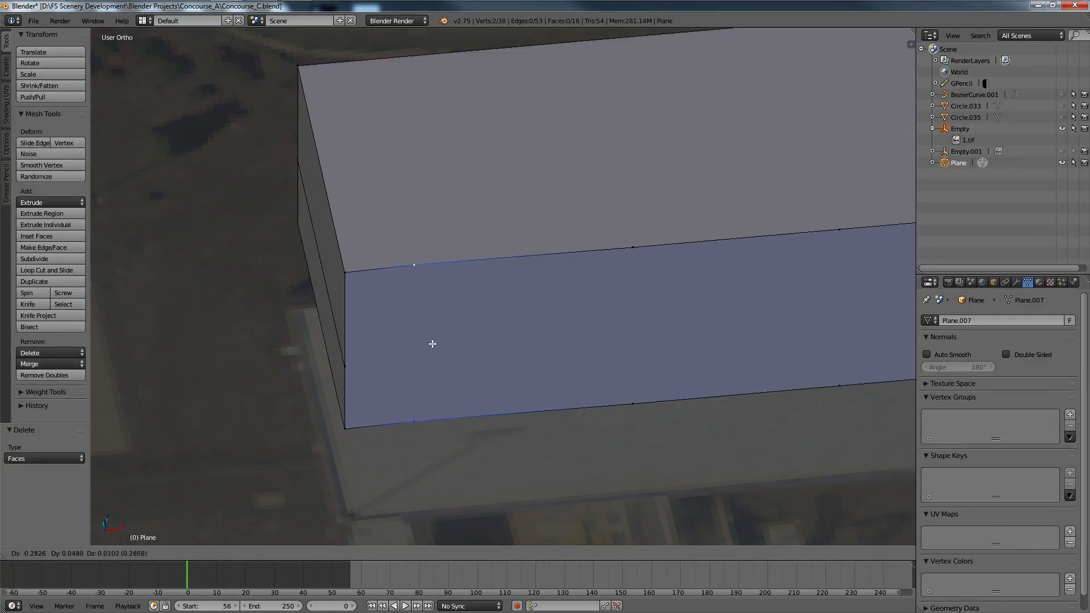
pyautogui.press('x')
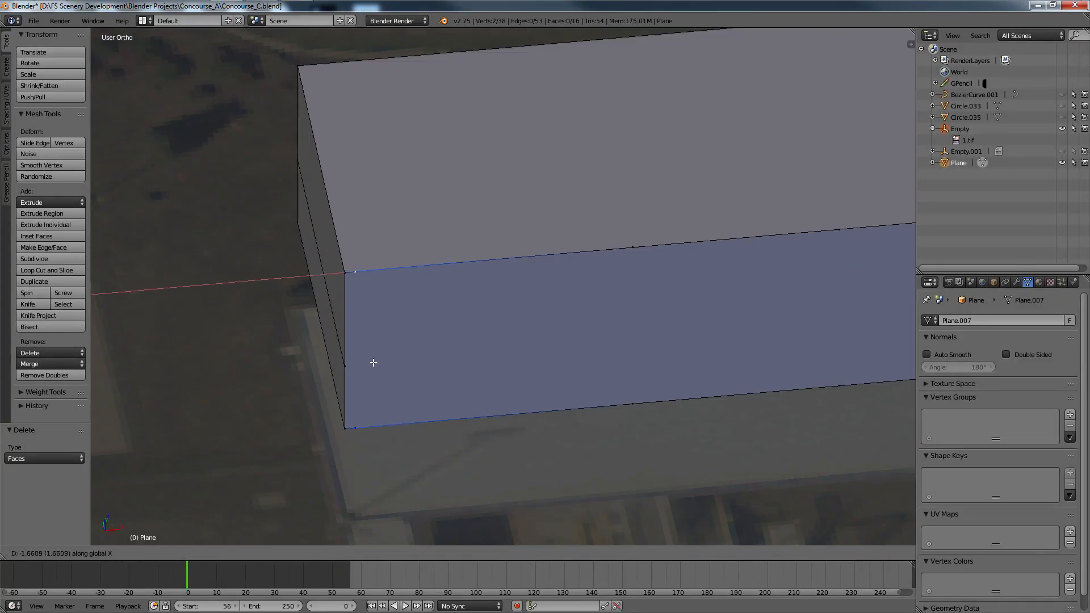
pyautogui.click(373, 363)
# Step: Connect the two moved vertices with a vertical edge beside the parking-lot corner
pyautogui.moveTo(373, 363); pyautogui.dragTo(381, 388, button='middle')
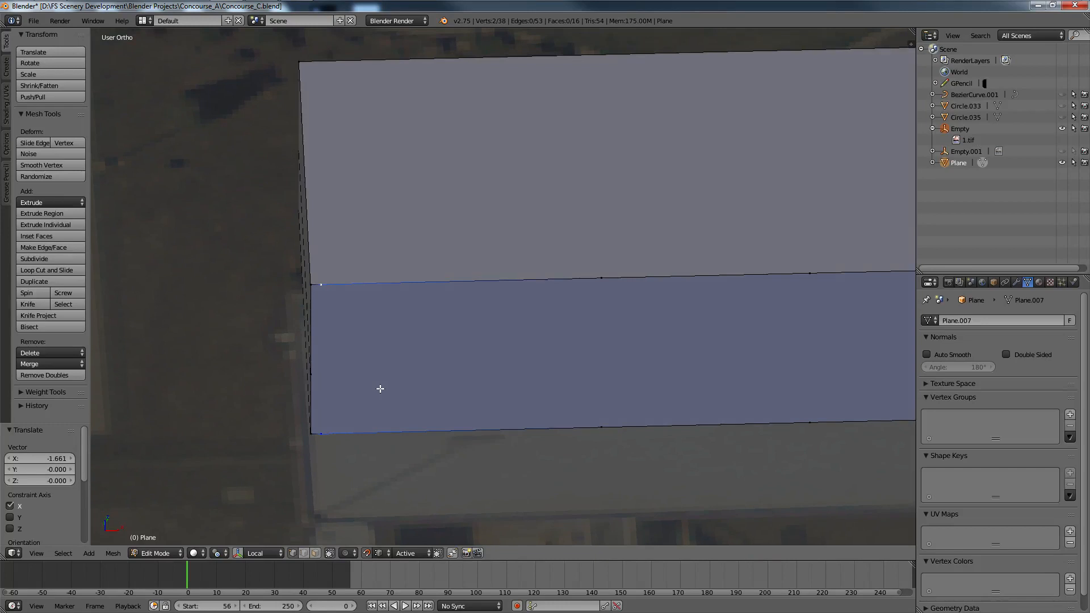
pyautogui.scroll(-2, 381, 389)
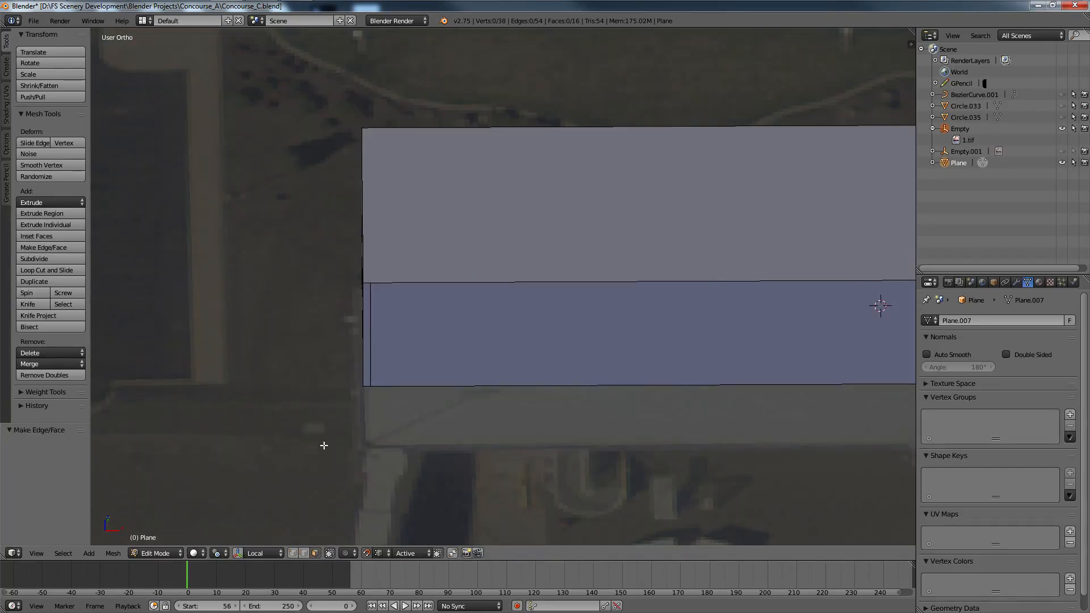
pyautogui.press('f')
pyautogui.press('g')
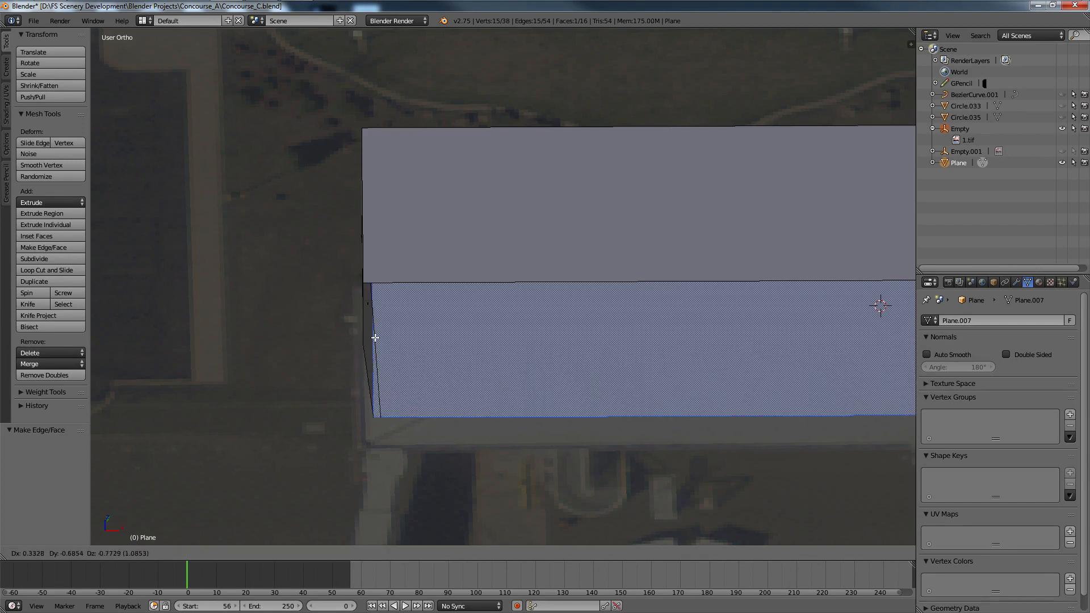
pyautogui.click(374, 339)
pyautogui.hotkey('ctrl', 'z')
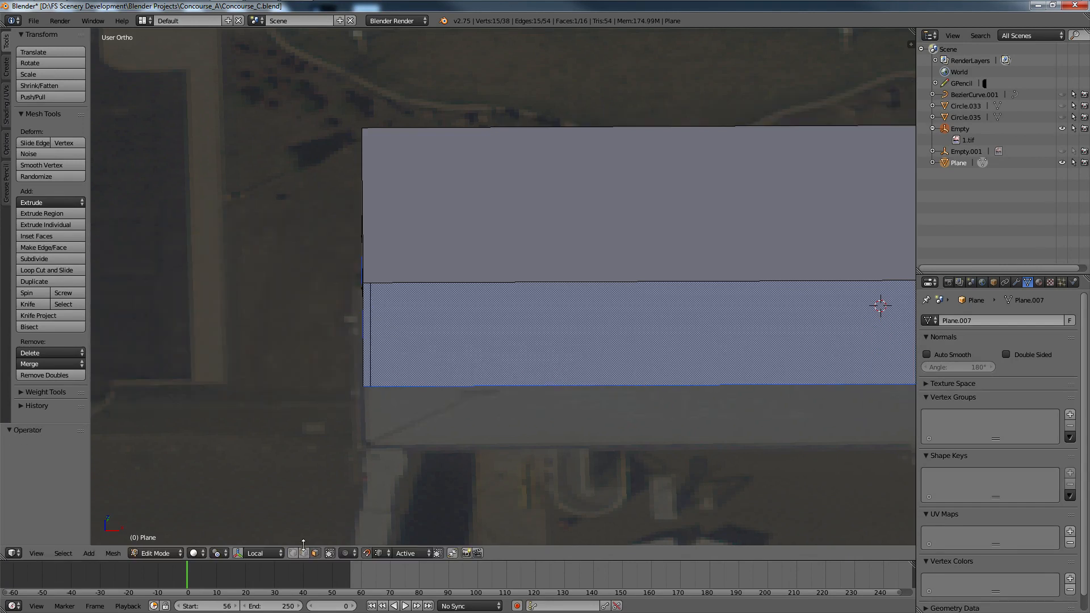
# Step: Separate the new vertical edge at the parking-lot corner into its own object and leave Edit Mode
pyautogui.rightClick(379, 343)
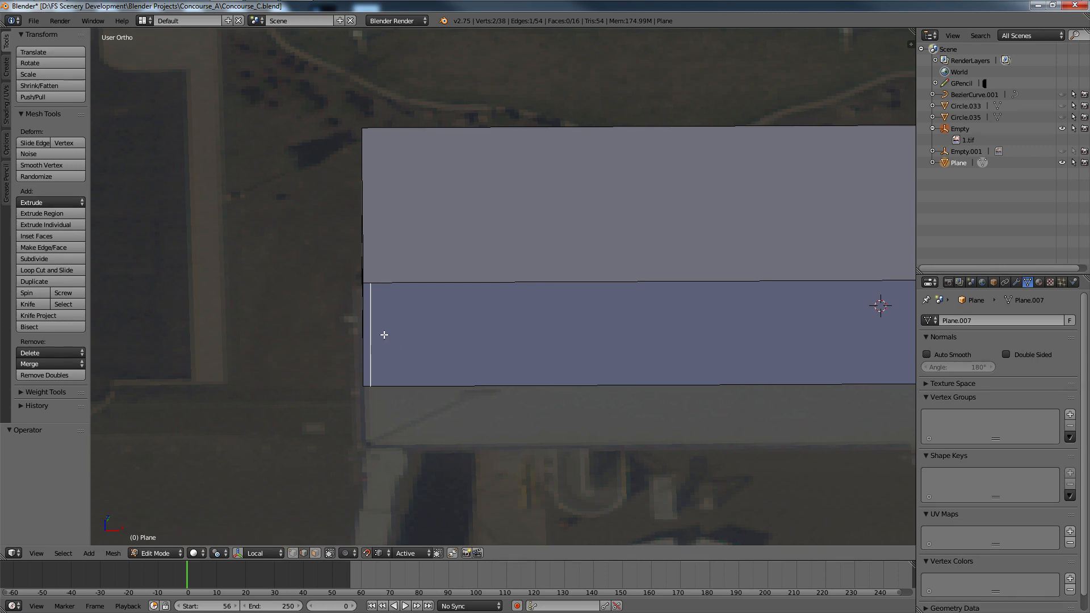
pyautogui.press('p')
pyautogui.click(382, 344)
pyautogui.press('Tab')
# Step: Add an Array modifier to the separated vertical edge object
pyautogui.rightClick(373, 307)
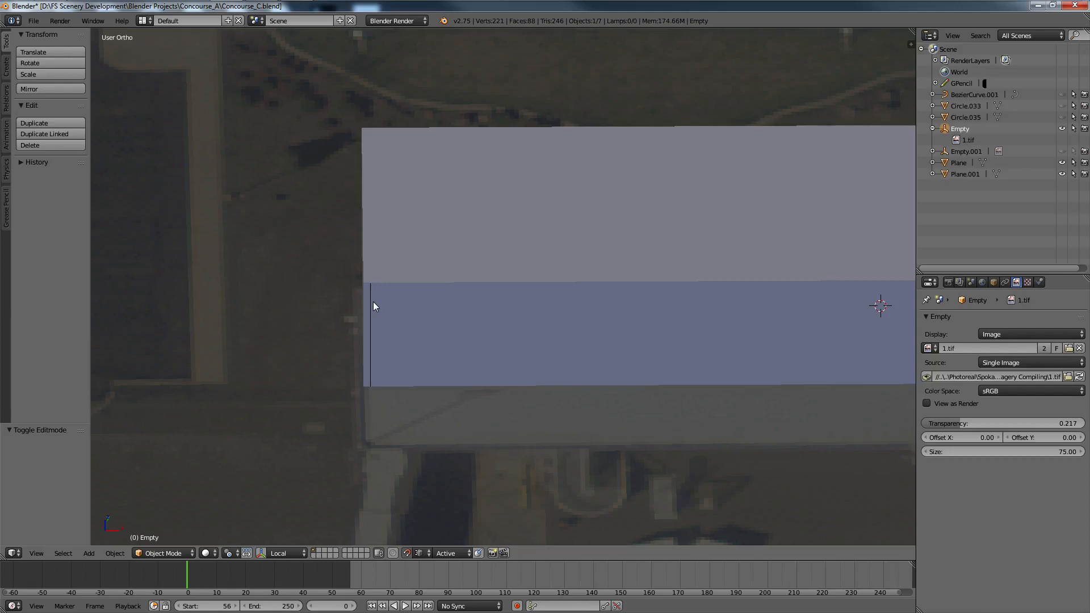
pyautogui.rightClick(373, 302)
pyautogui.click(1016, 282)
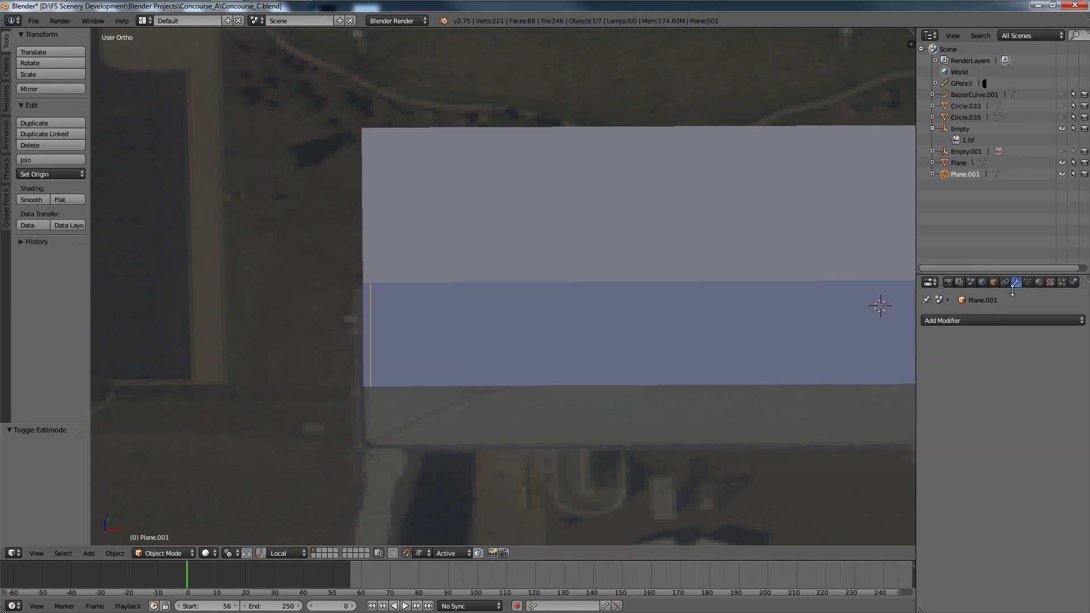
pyautogui.click(975, 321)
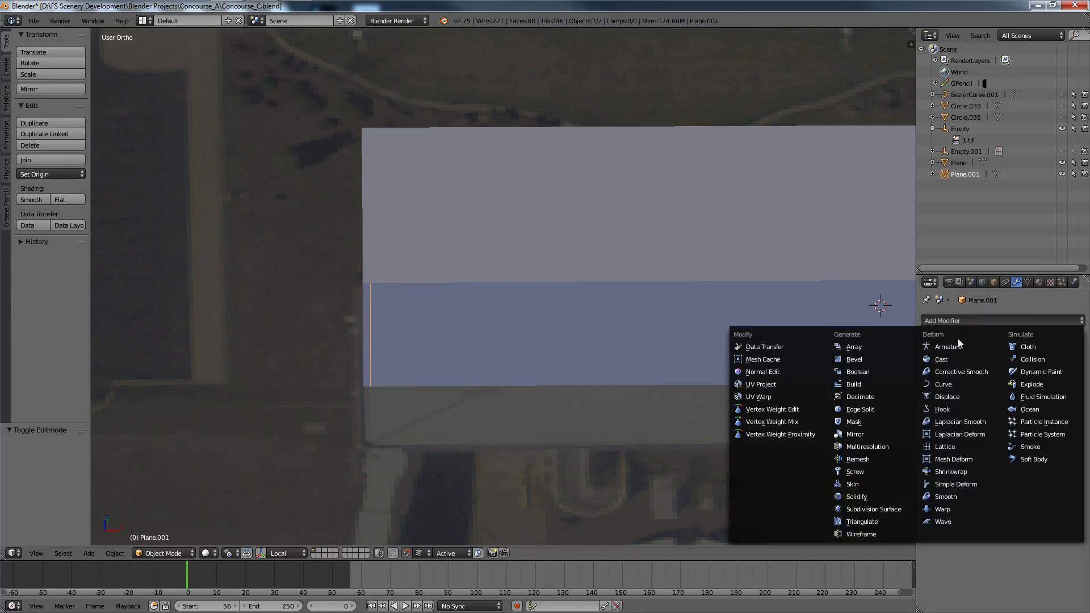
pyautogui.click(859, 347)
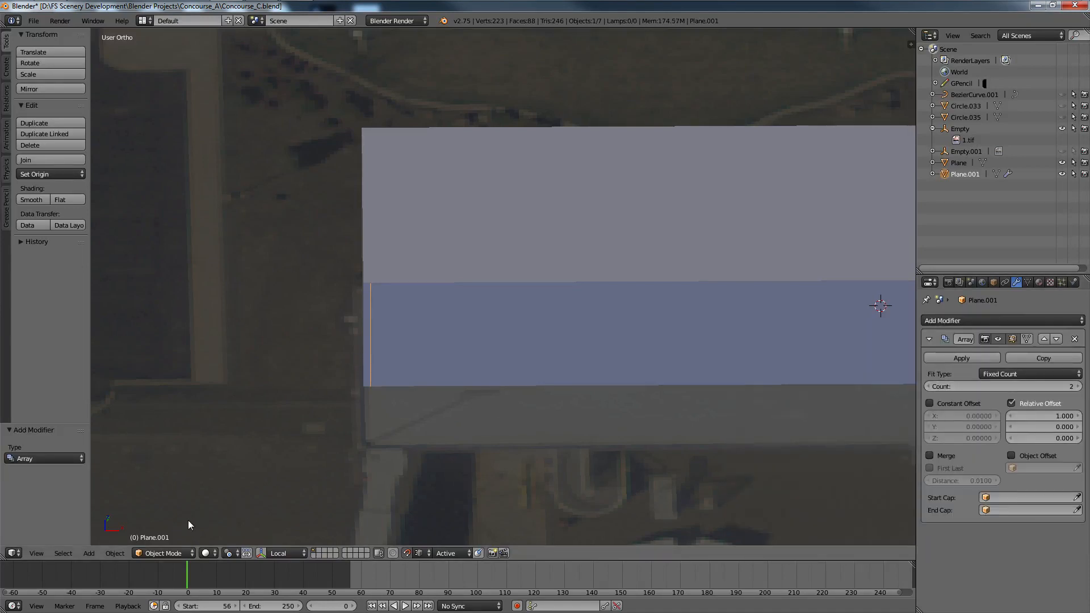
# Step: Set the vertical edge object's origin to its geometry
pyautogui.click(115, 553)
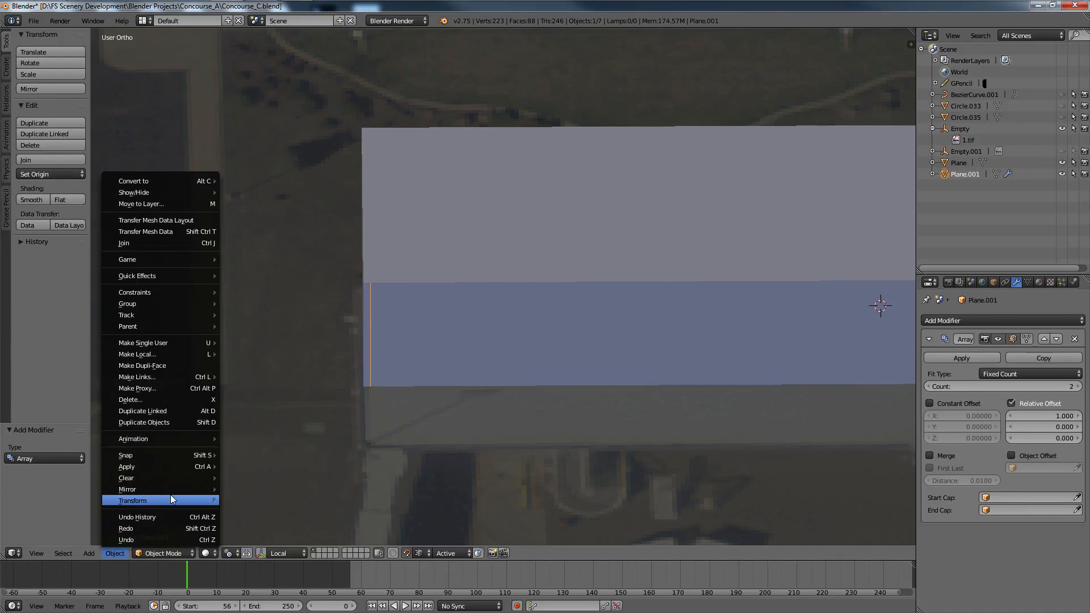
pyautogui.moveTo(171, 495)
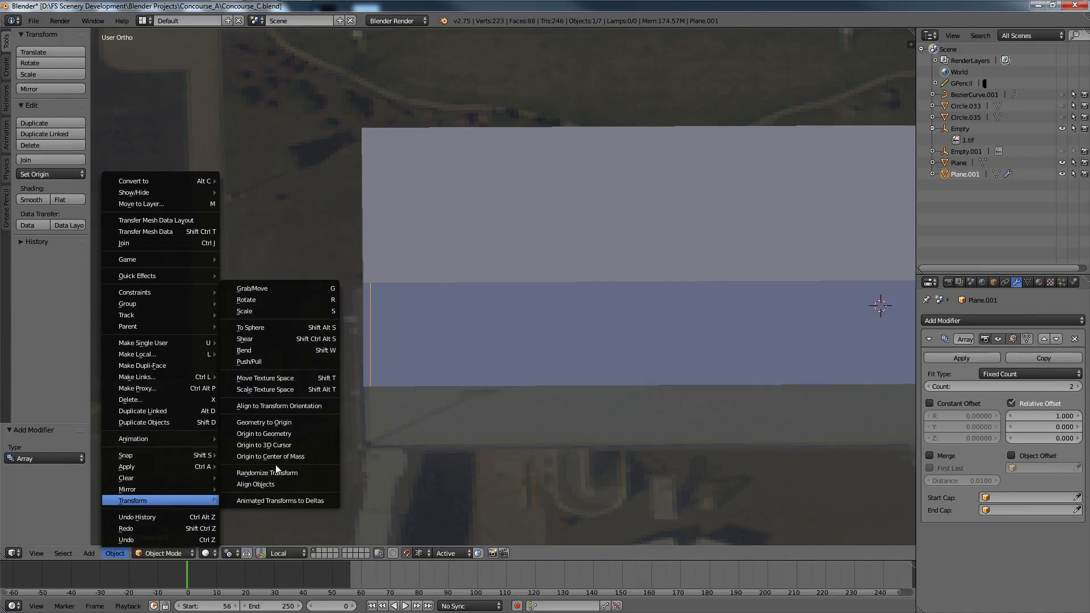
pyautogui.click(298, 432)
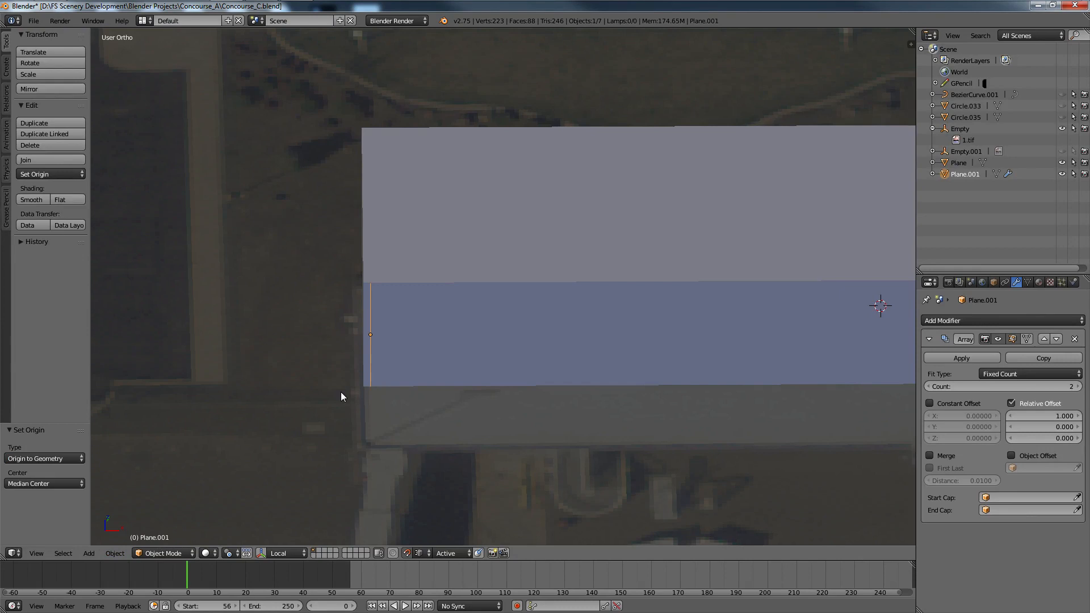
# Step: Set the array's relative X offset to 1.500
pyautogui.keyDown('ctrl'); pyautogui.scroll(3, 371, 371); pyautogui.keyUp('ctrl')
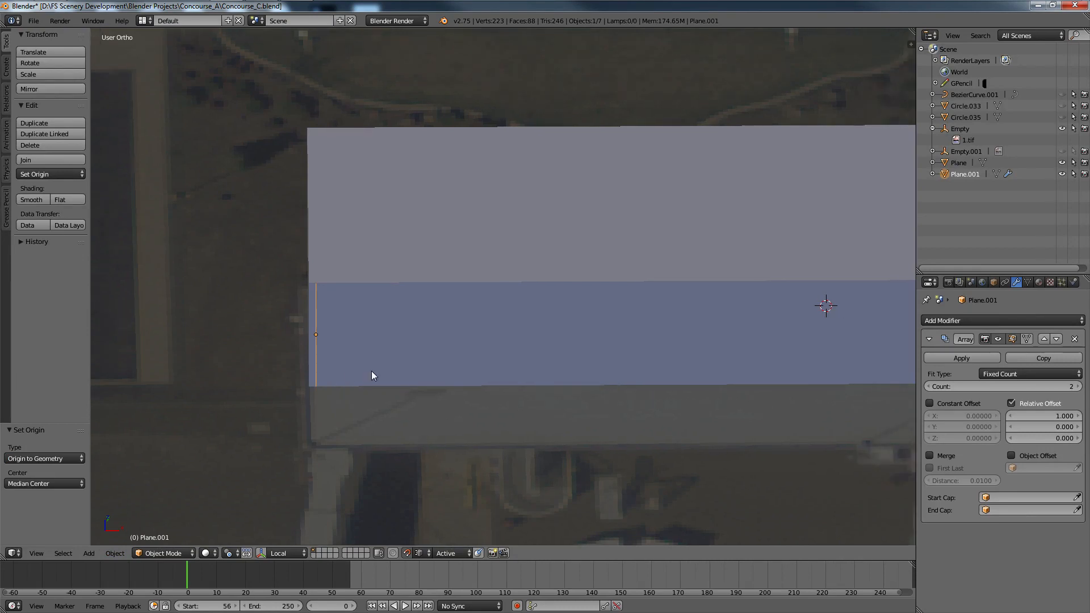
pyautogui.keyDown('ctrl'); pyautogui.scroll(1, 372, 376); pyautogui.keyUp('ctrl')
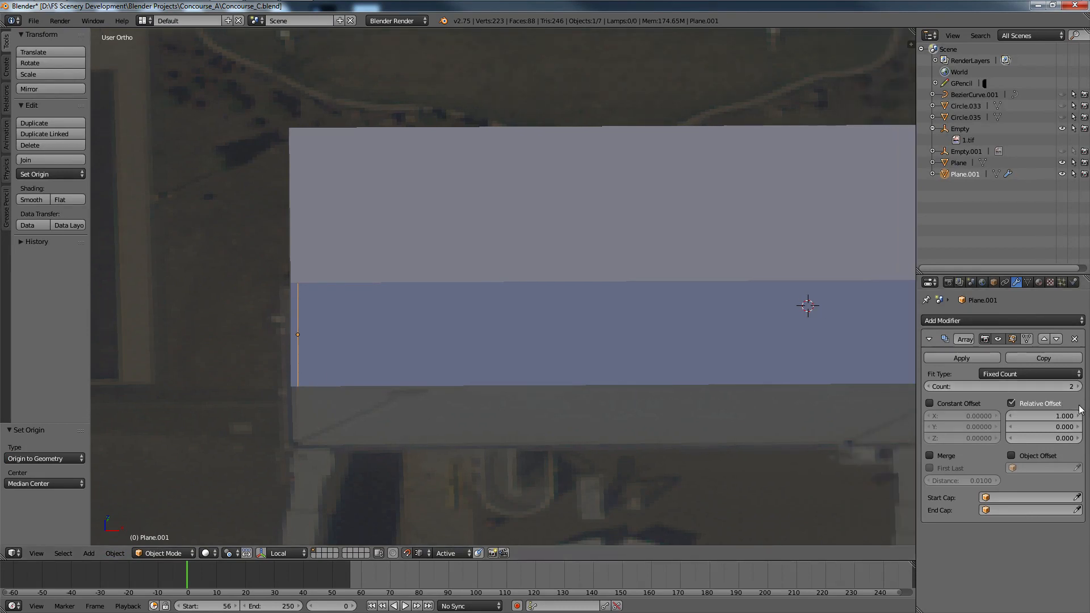
pyautogui.moveTo(1068, 416); pyautogui.dragTo(1081, 416)
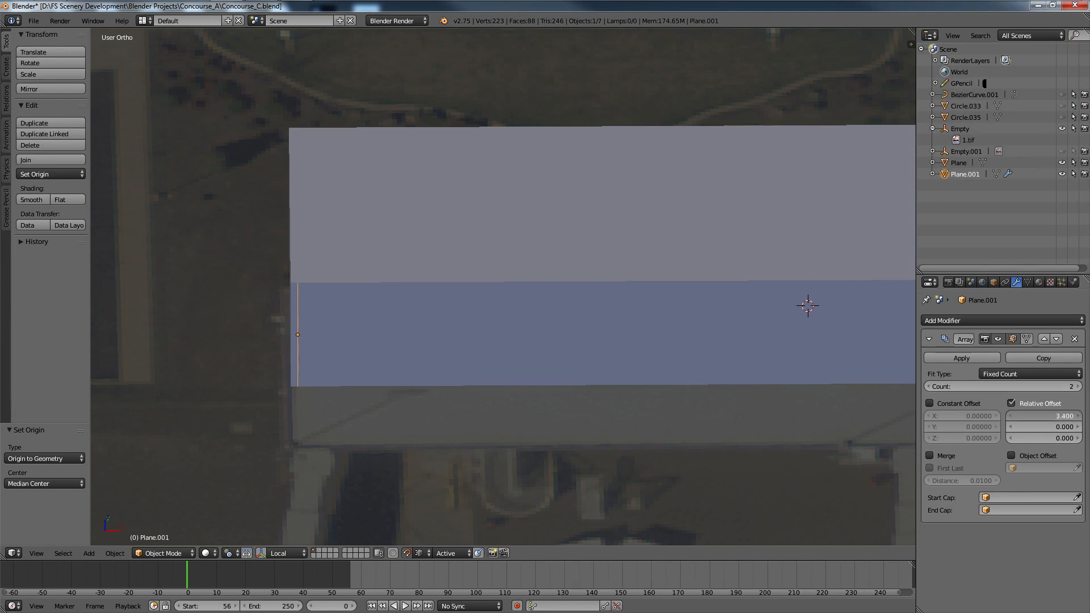
pyautogui.moveTo(1067, 415); pyautogui.dragTo(991, 418)
pyautogui.click(717, 326)
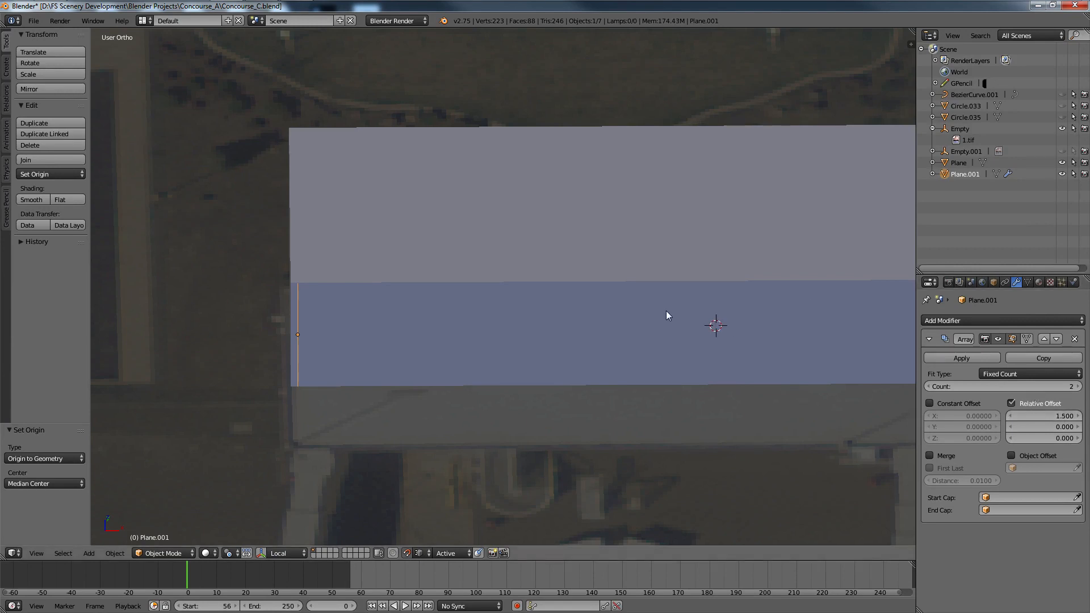
# Step: Show the model in wireframe and set the edge array's count to 26
pyautogui.scroll(-10, 667, 312)
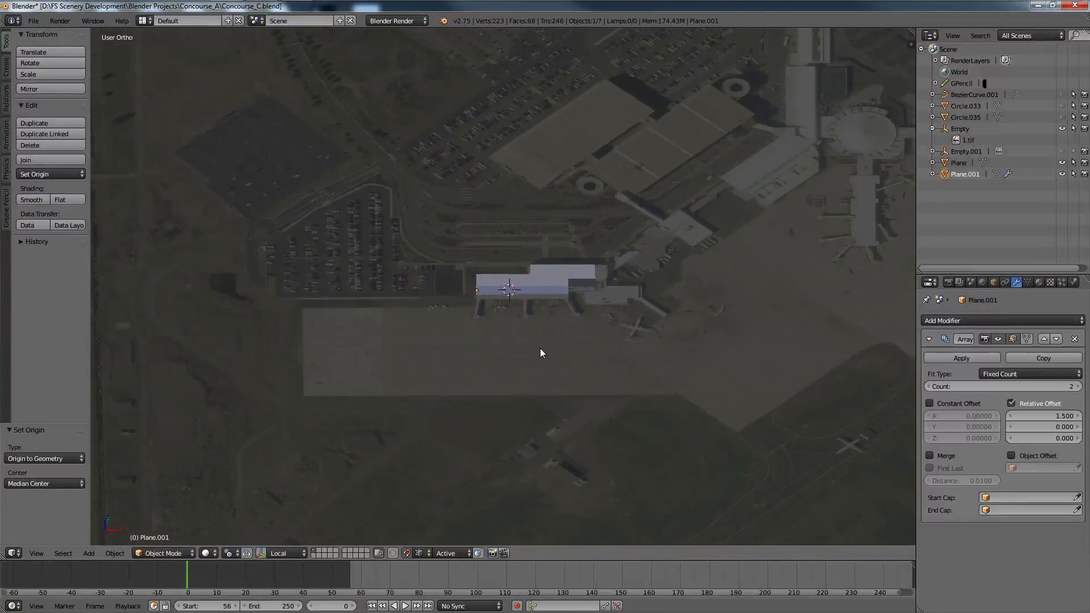
pyautogui.scroll(6, 540, 353)
pyautogui.press('Tab')
pyautogui.scroll(2, 536, 316)
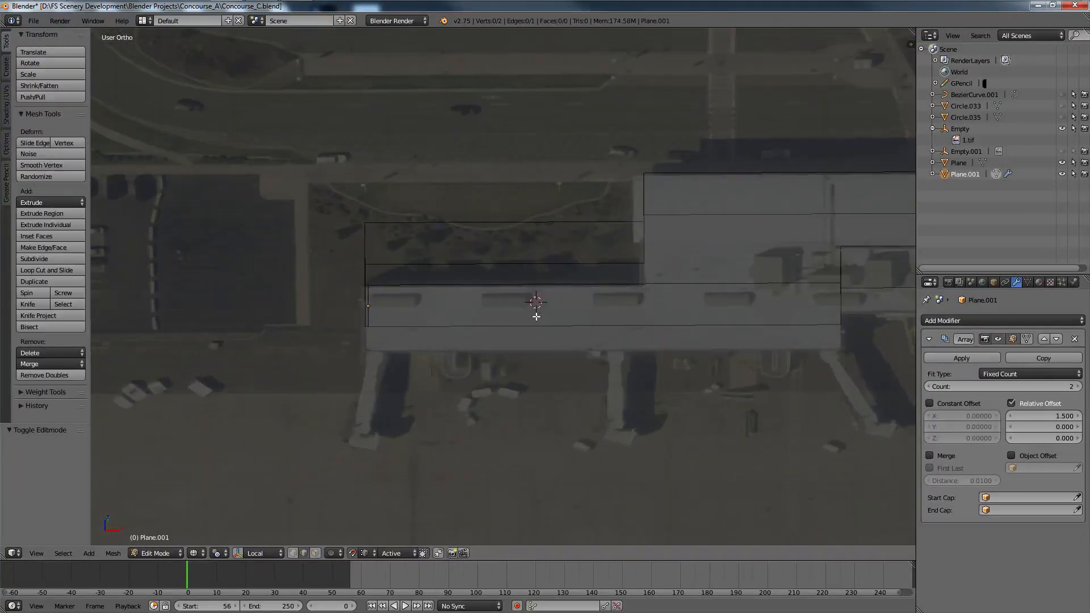
pyautogui.keyDown('shift'); pyautogui.moveTo(537, 316); pyautogui.dragTo(584, 307, button='middle'); pyautogui.keyUp('shift')
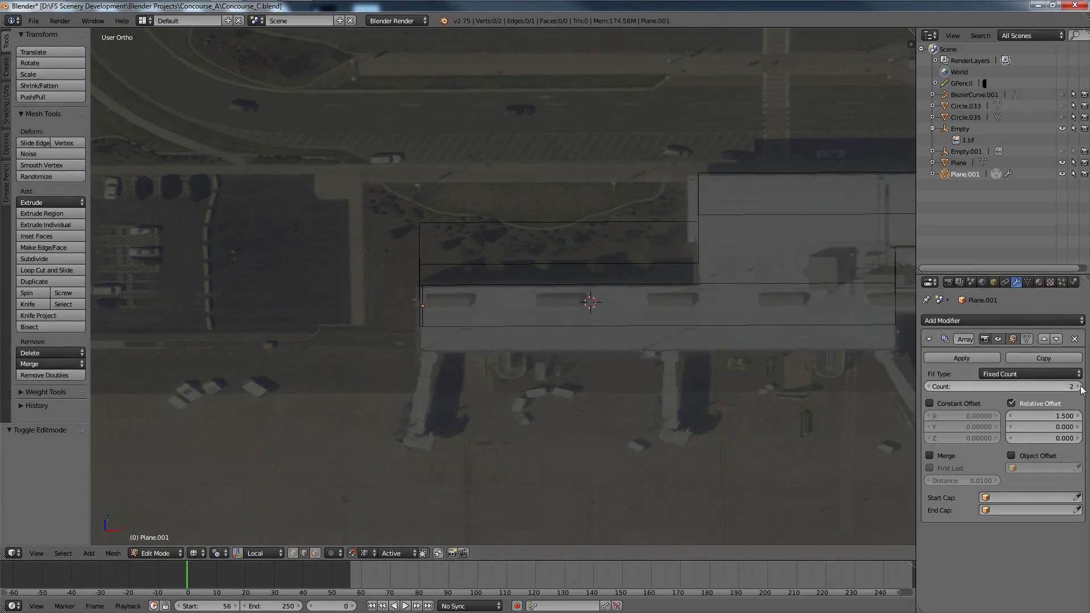
pyautogui.moveTo(1082, 390); pyautogui.dragTo(1089, 388)
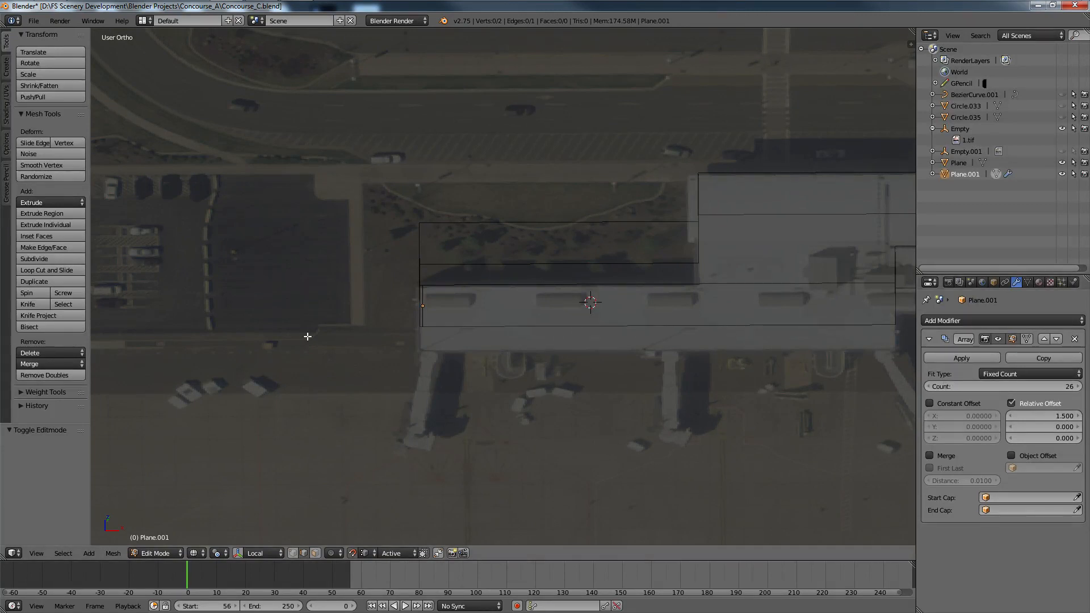
# Step: Check the arrayed edge object against the concourse outline, reselect it, and view it in front orthographic view
pyautogui.press('Tab')
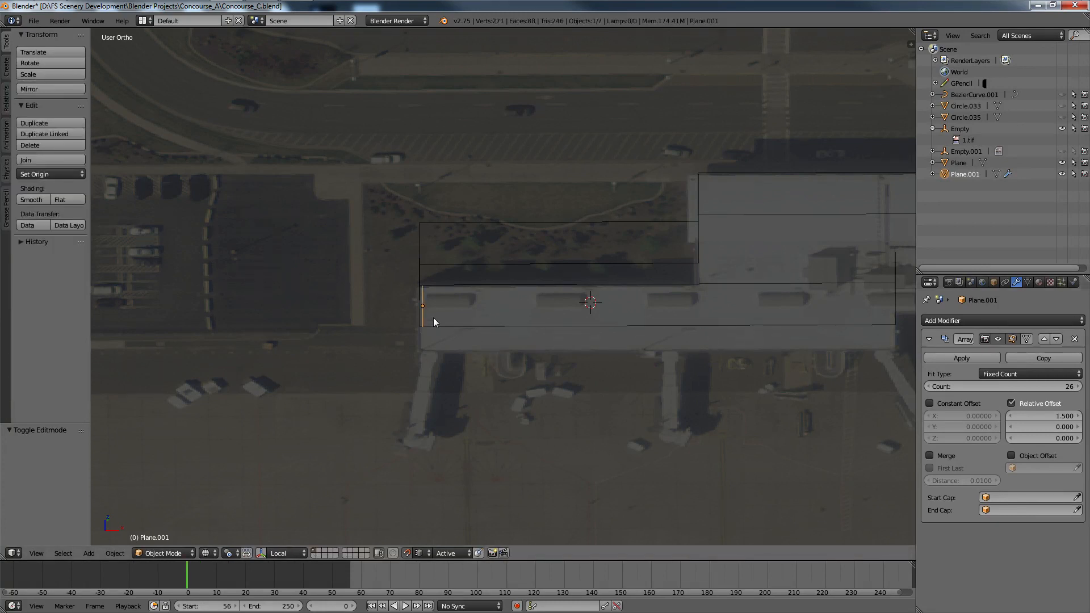
pyautogui.press('a')
pyautogui.scroll(-1, 462, 318)
pyautogui.press('Tab')
pyautogui.scroll(-1, 476, 318)
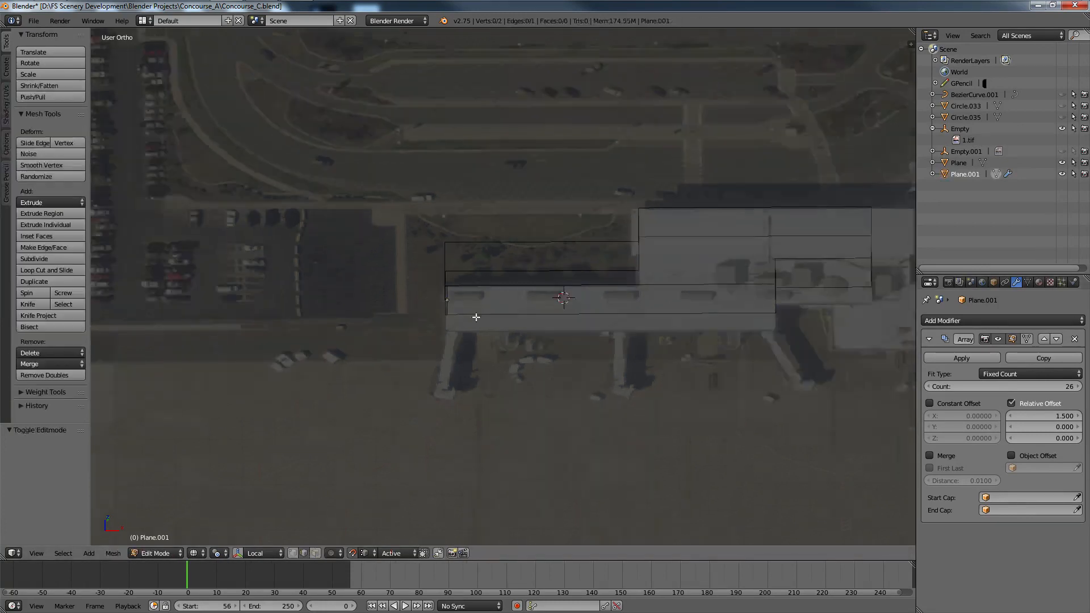
pyautogui.press('Tab')
pyautogui.scroll(-7, 482, 307)
pyautogui.rightClick(490, 292)
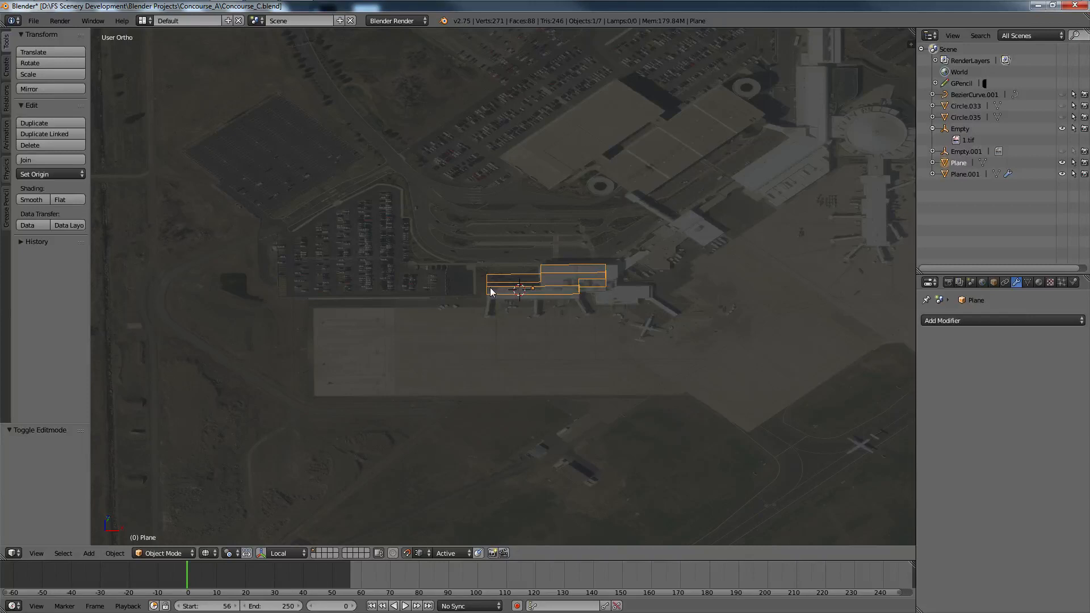
pyautogui.rightClick(499, 296)
pyautogui.scroll(6, 498, 297)
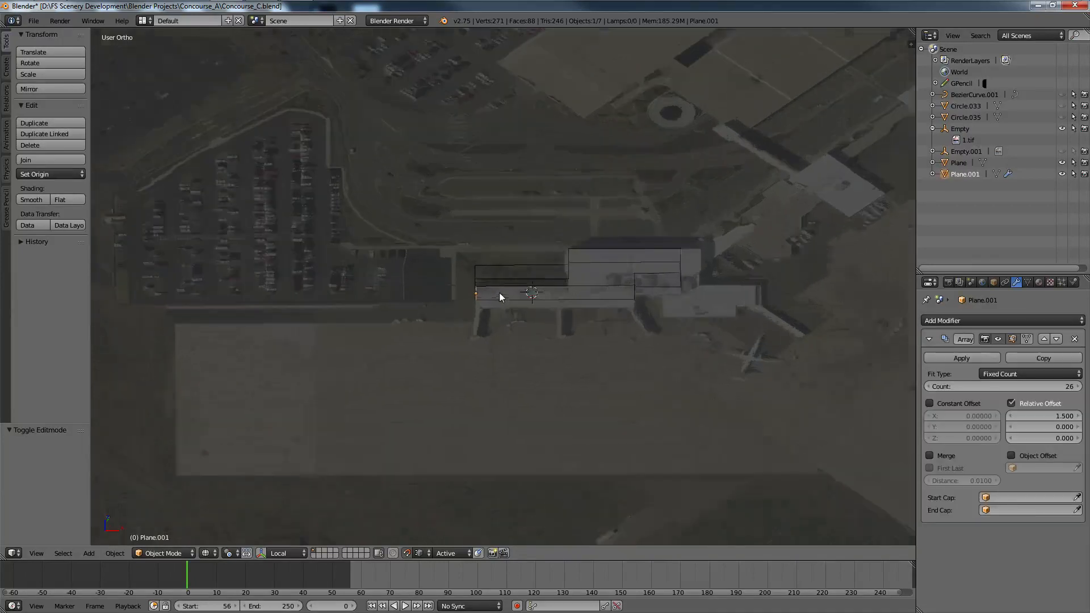
pyautogui.press('KP_1')
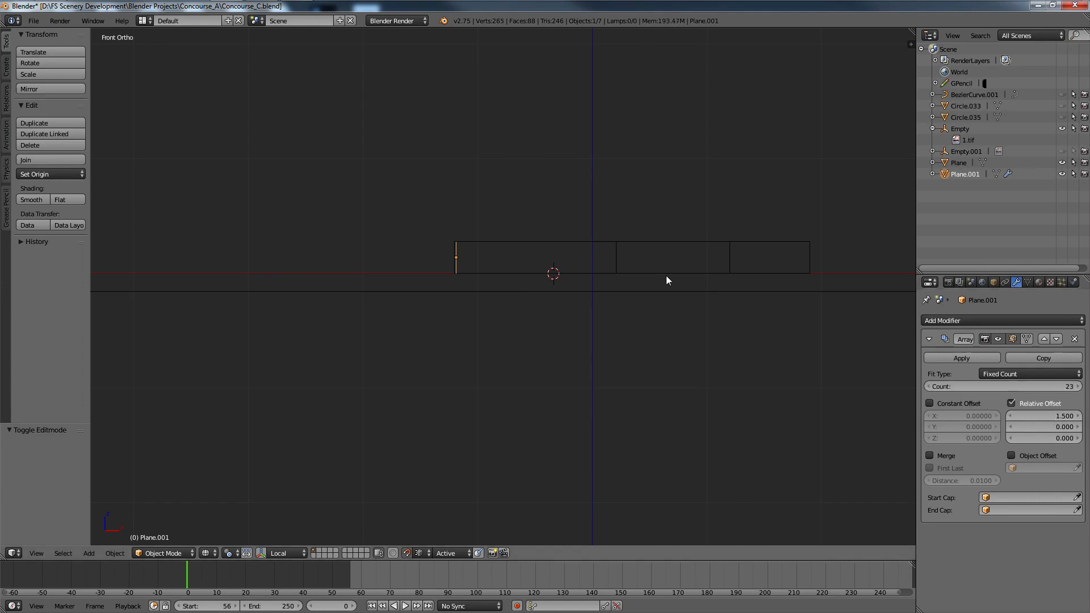
# Step: Try to move the vertical edge object in front orthographic view
pyautogui.moveTo(665, 299); pyautogui.dragTo(658, 328, button='middle')
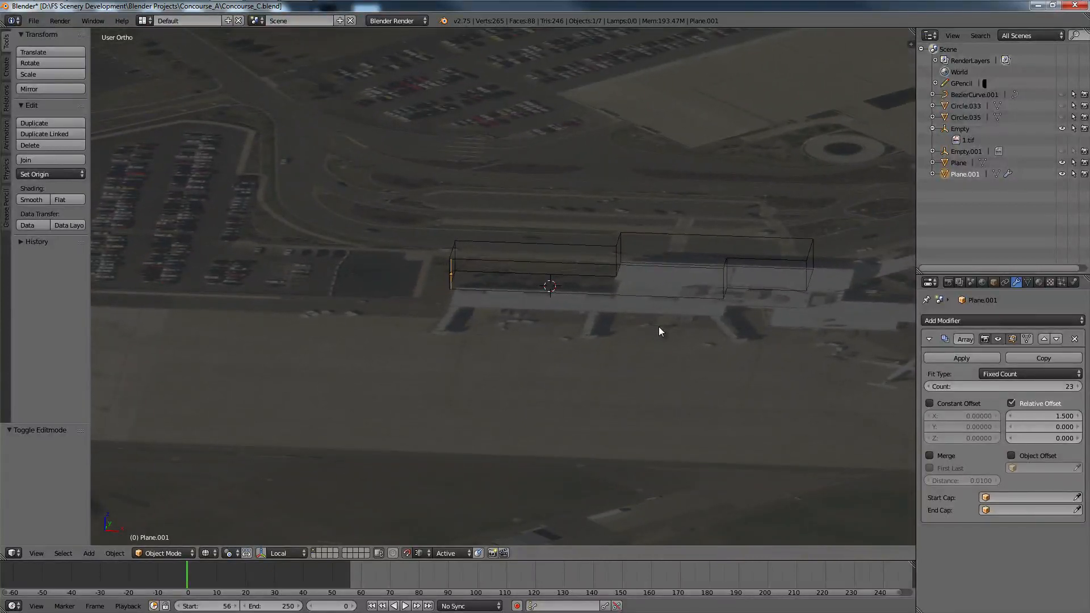
pyautogui.press('KP_3')
pyautogui.press('KP_1')
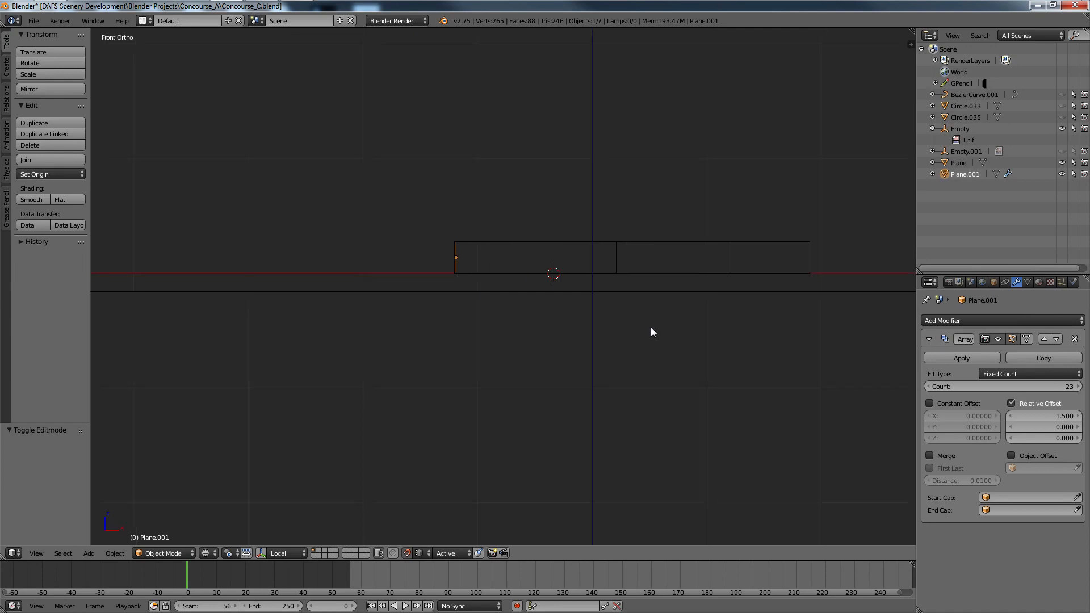
pyautogui.scroll(7, 651, 327)
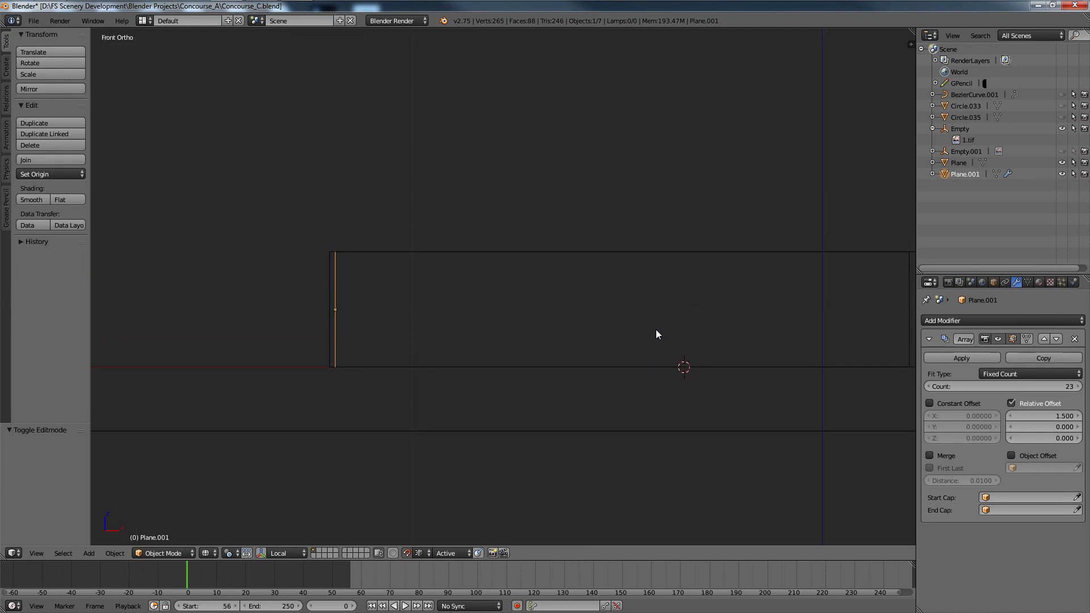
pyautogui.press('g')
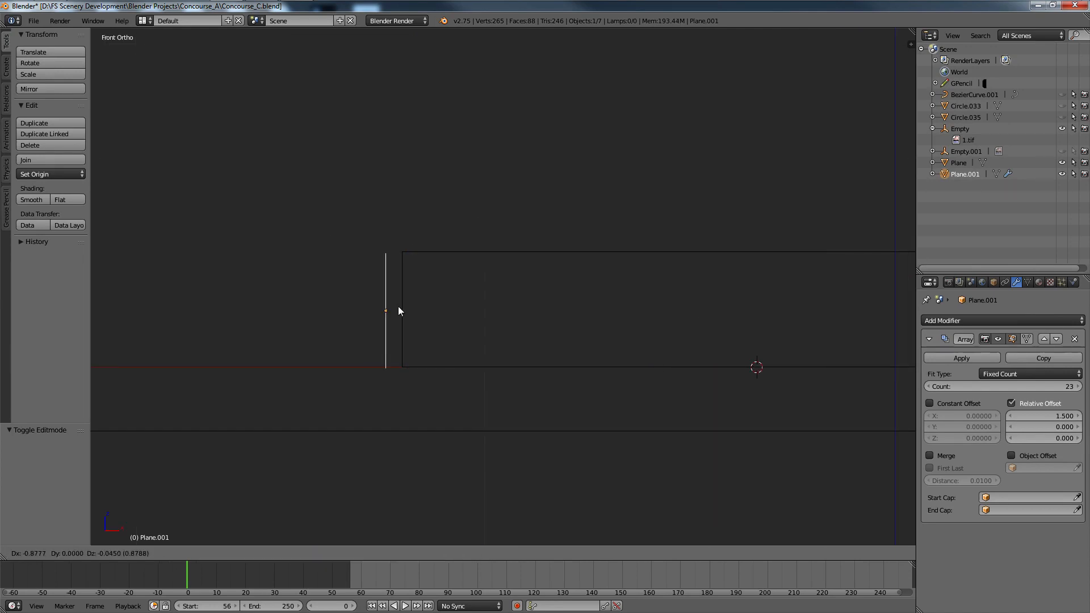
pyautogui.rightClick(384, 306)
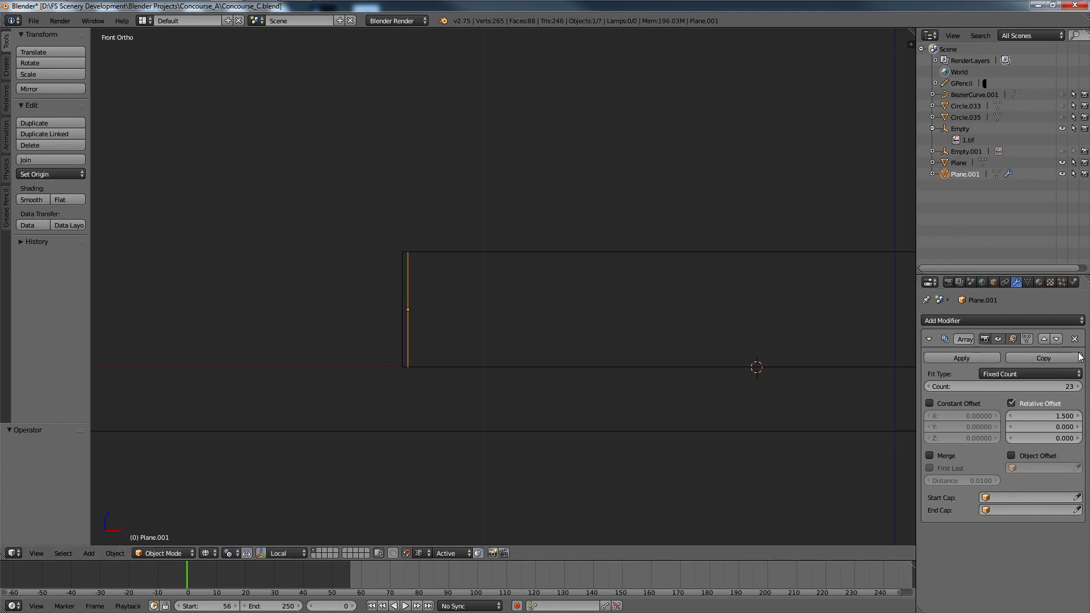
pyautogui.moveTo(347, 362); pyautogui.dragTo(418, 373, button='middle')
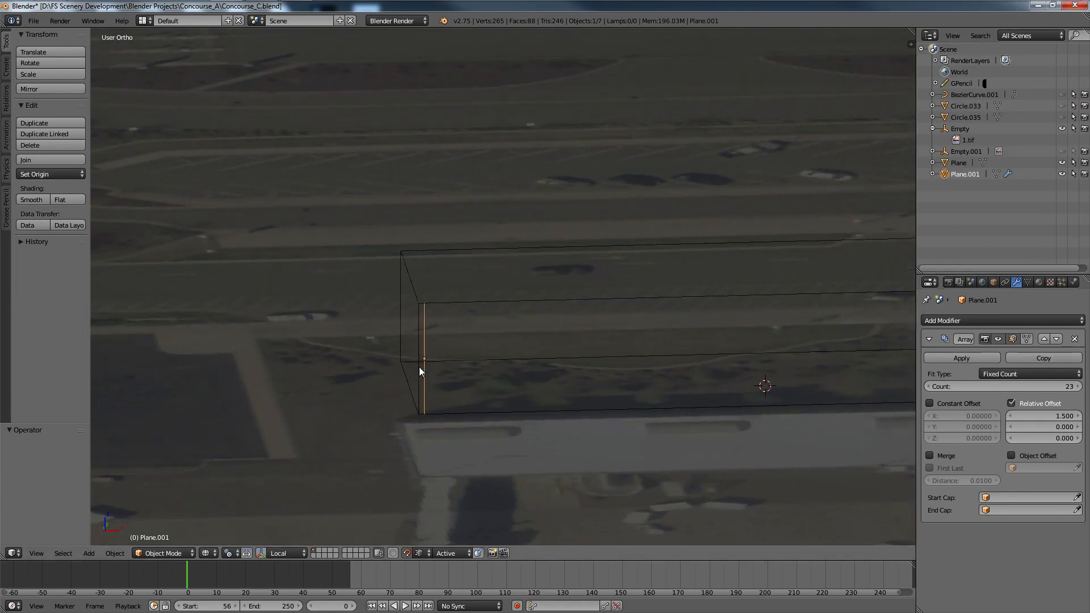
pyautogui.scroll(1, 419, 367)
pyautogui.press('Tab')
pyautogui.scroll(-3, 506, 371)
pyautogui.press('a')
pyautogui.press('Tab')
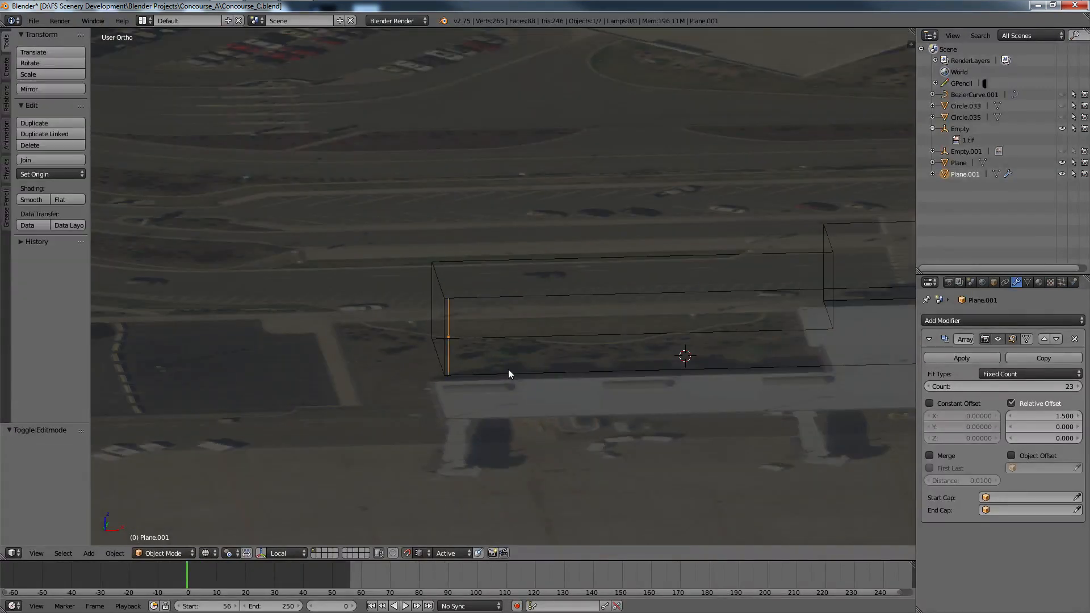
# Step: Try extruding the vertical edge 0.221 along the X axis in Edit Mode, and undo the extrusion
pyautogui.press('Tab')
pyautogui.scroll(3, 508, 370)
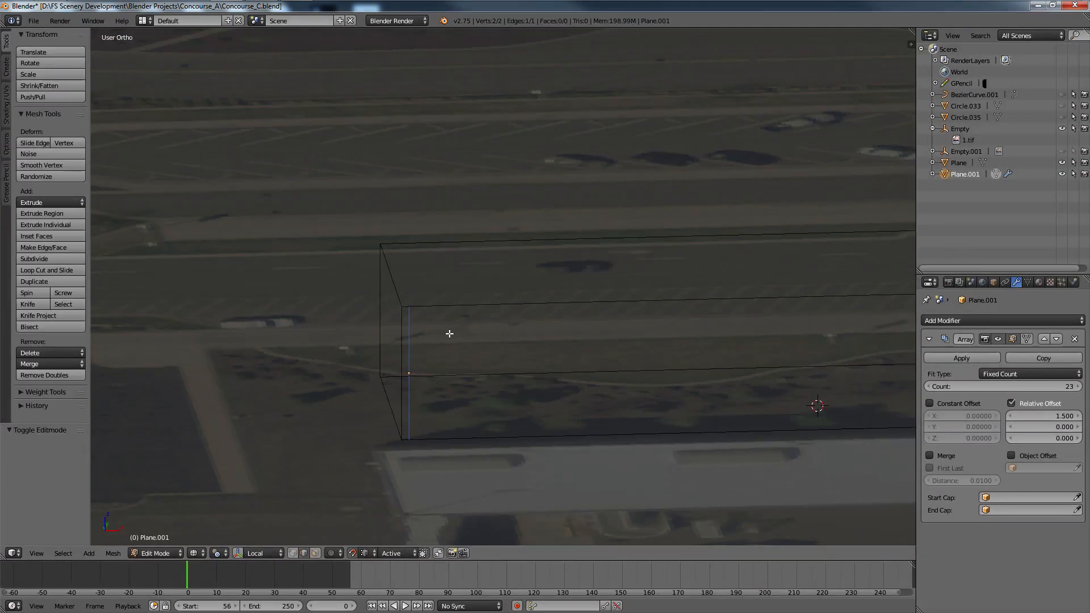
pyautogui.press('a')
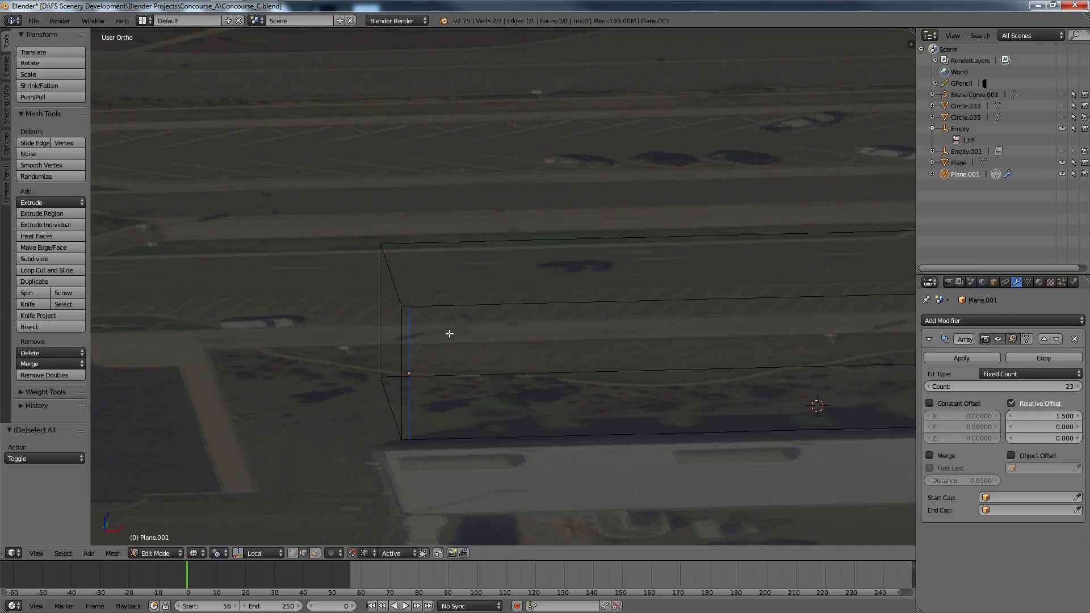
pyautogui.press('e')
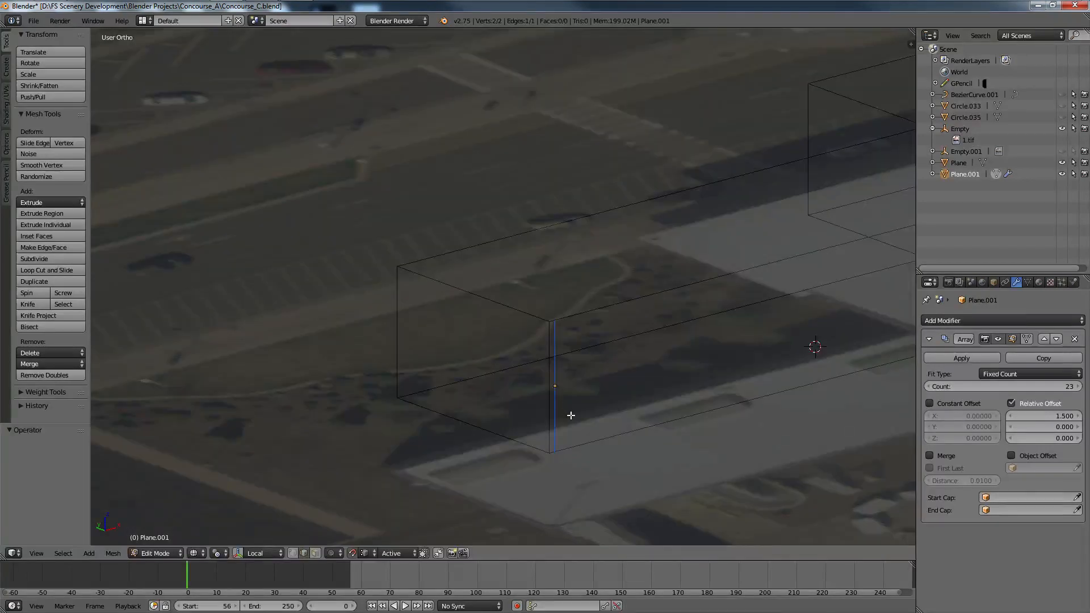
pyautogui.press('e')
pyautogui.press('y')
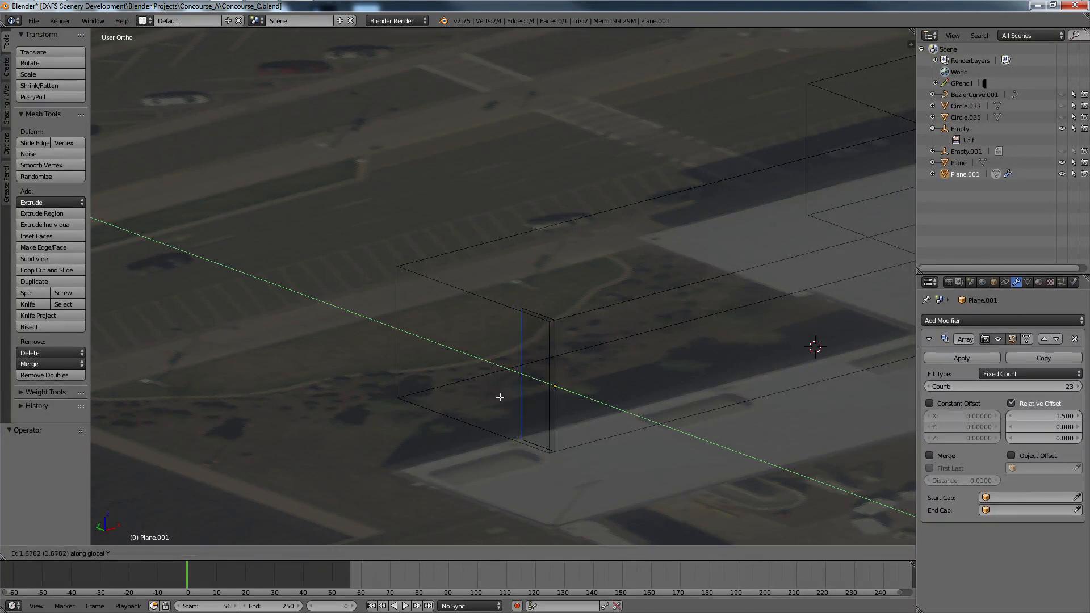
pyautogui.press('y')
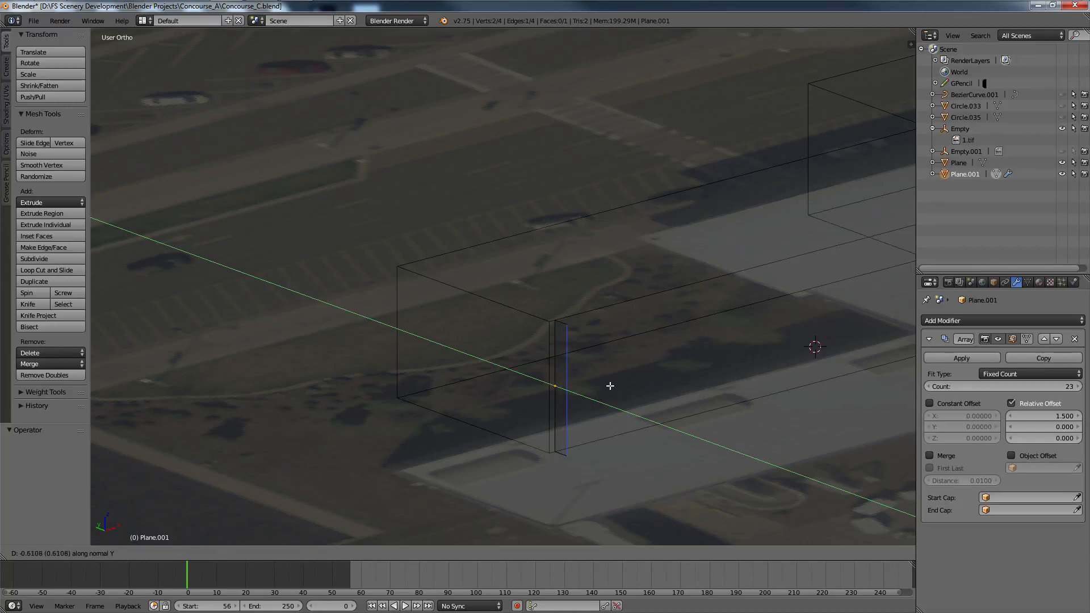
pyautogui.press('x')
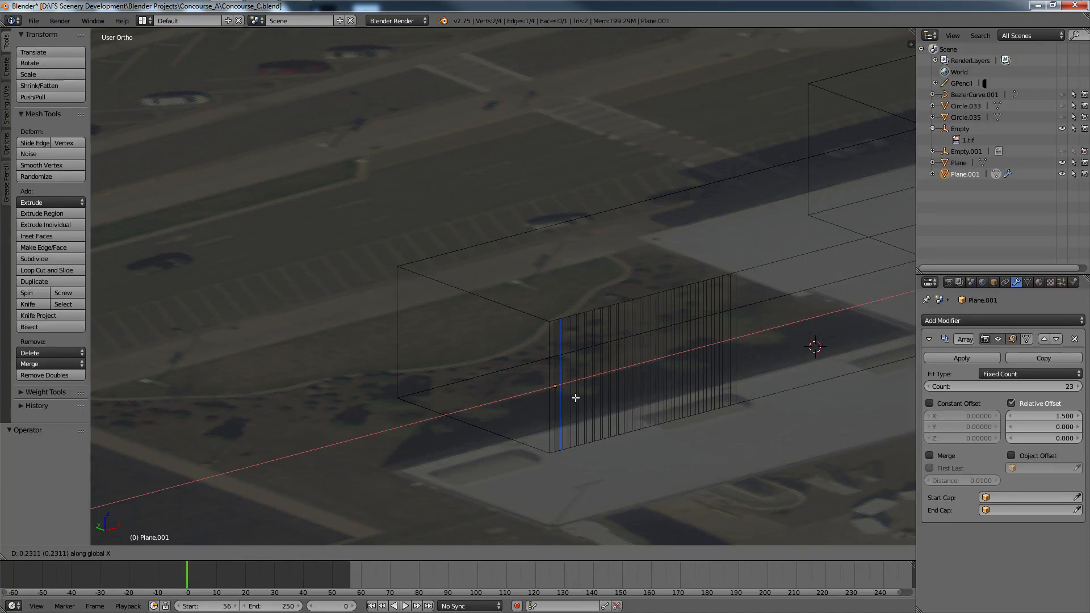
pyautogui.click(577, 398)
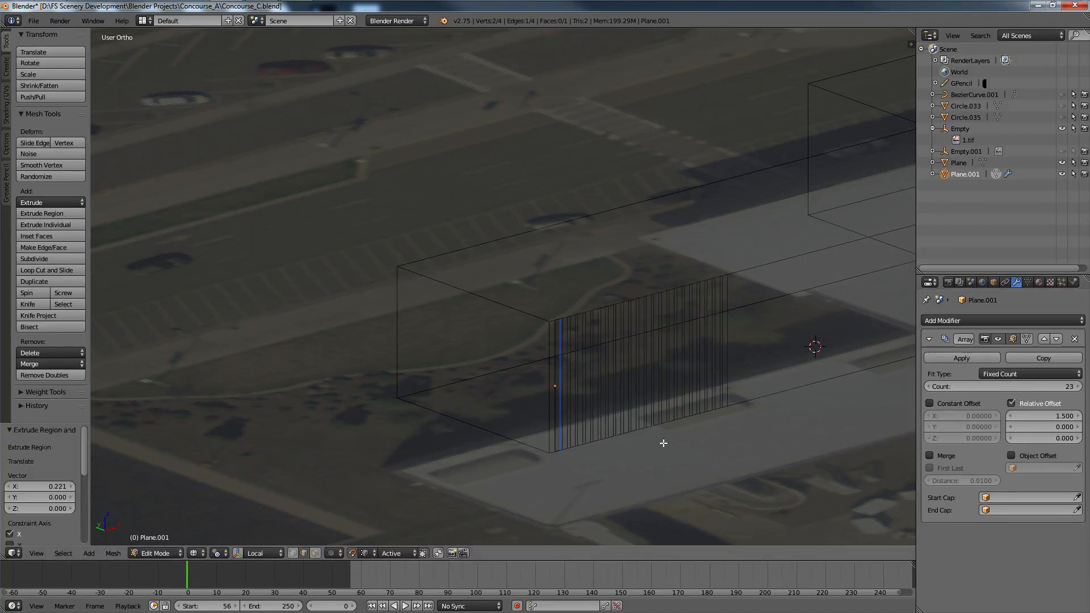
pyautogui.hotkey('ctrl', 'z')
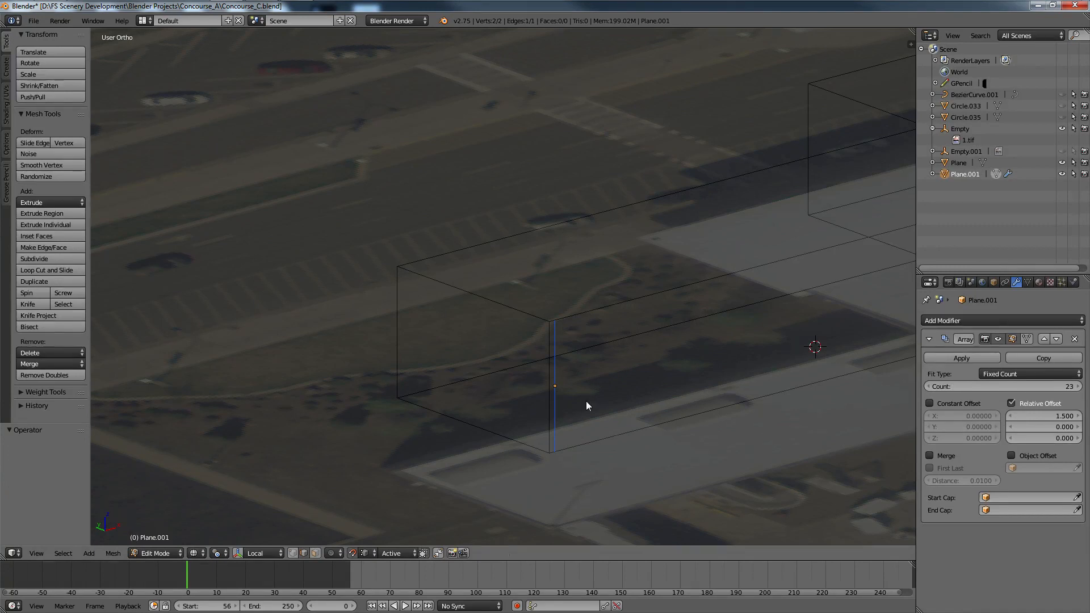
# Step: Return to Object Mode and apply the edge object's rotation and scale
pyautogui.press('Tab')
pyautogui.hotkey('ctrl', 'a')
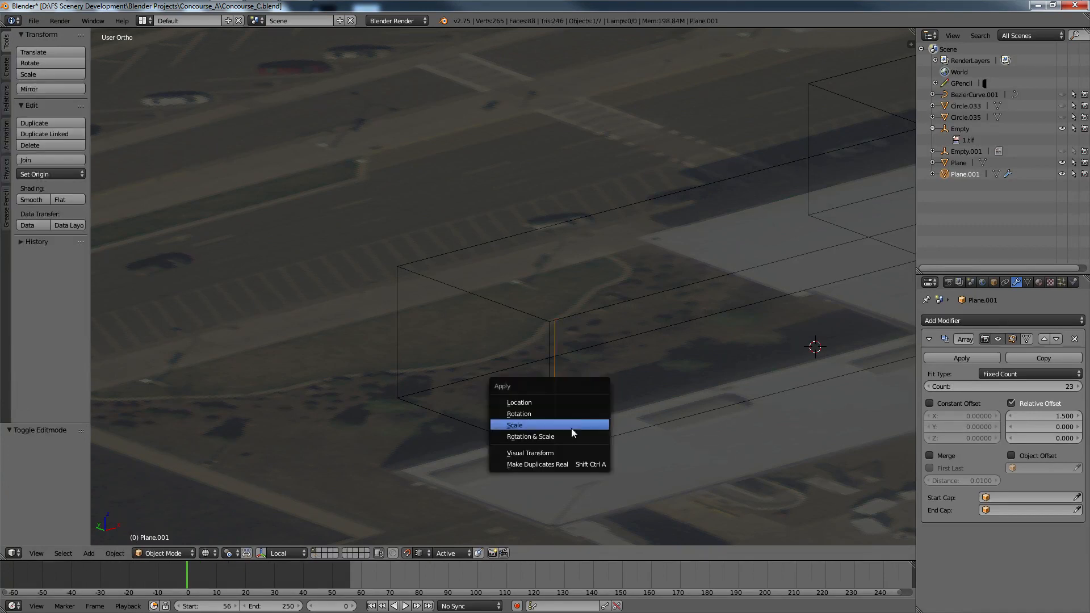
pyautogui.click(570, 432)
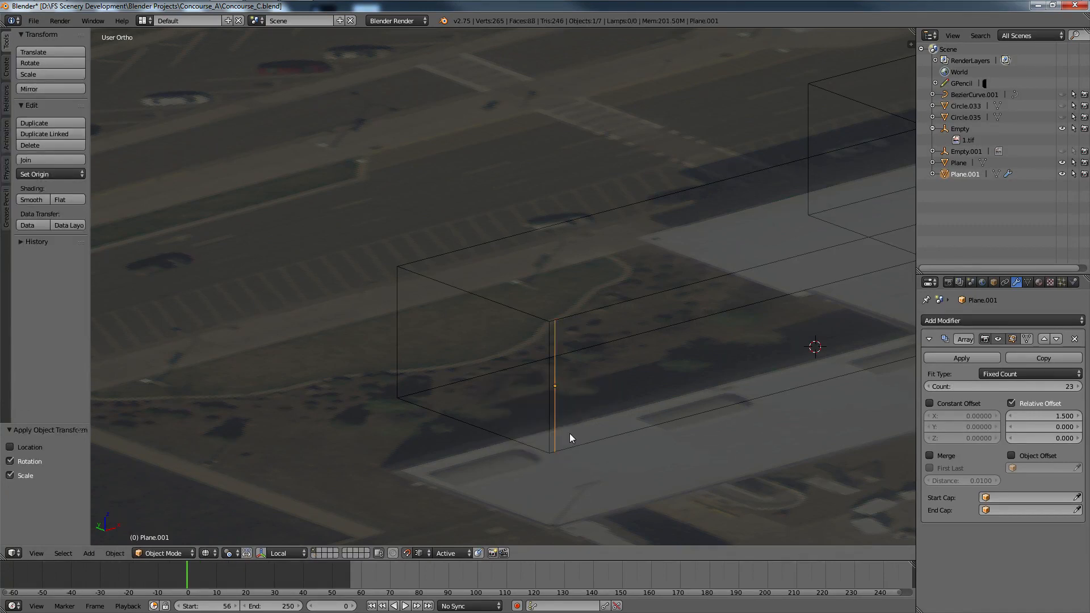
# Step: Extrude the vertical edge 0.535 along the X axis in Edit Mode
pyautogui.scroll(-6, 570, 433)
pyautogui.moveTo(570, 434); pyautogui.dragTo(543, 436, button='middle')
pyautogui.press('Tab')
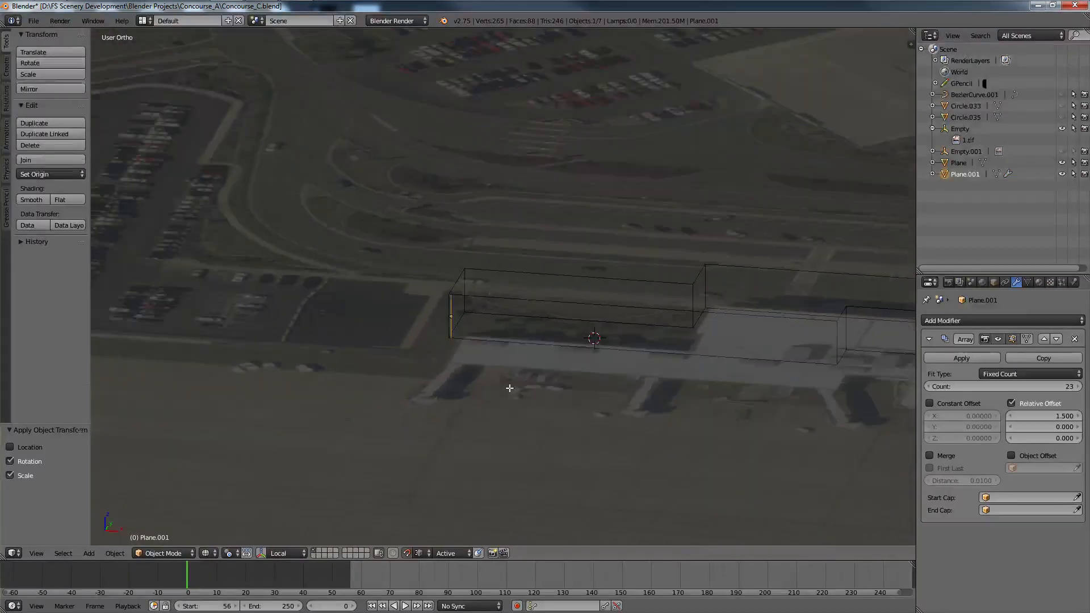
pyautogui.scroll(4, 407, 311)
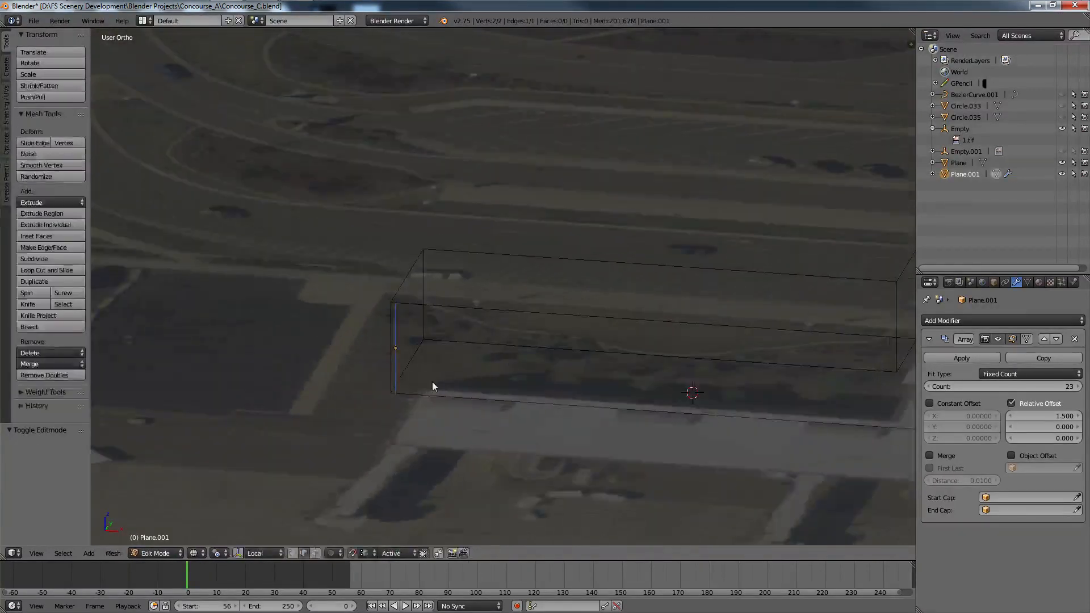
pyautogui.press('a')
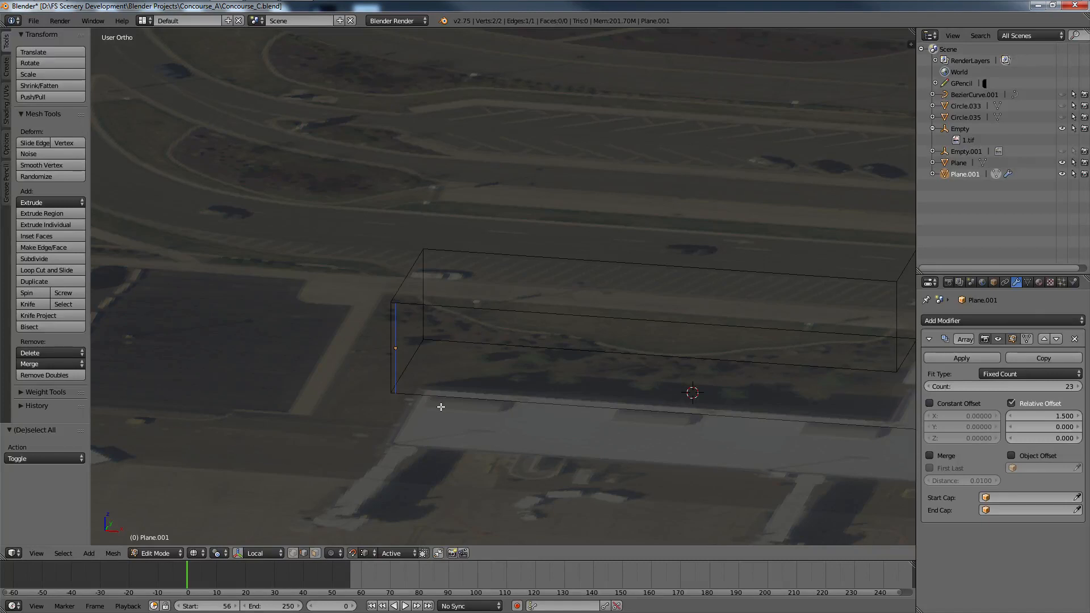
pyautogui.press('e')
pyautogui.press('y')
pyautogui.press('x')
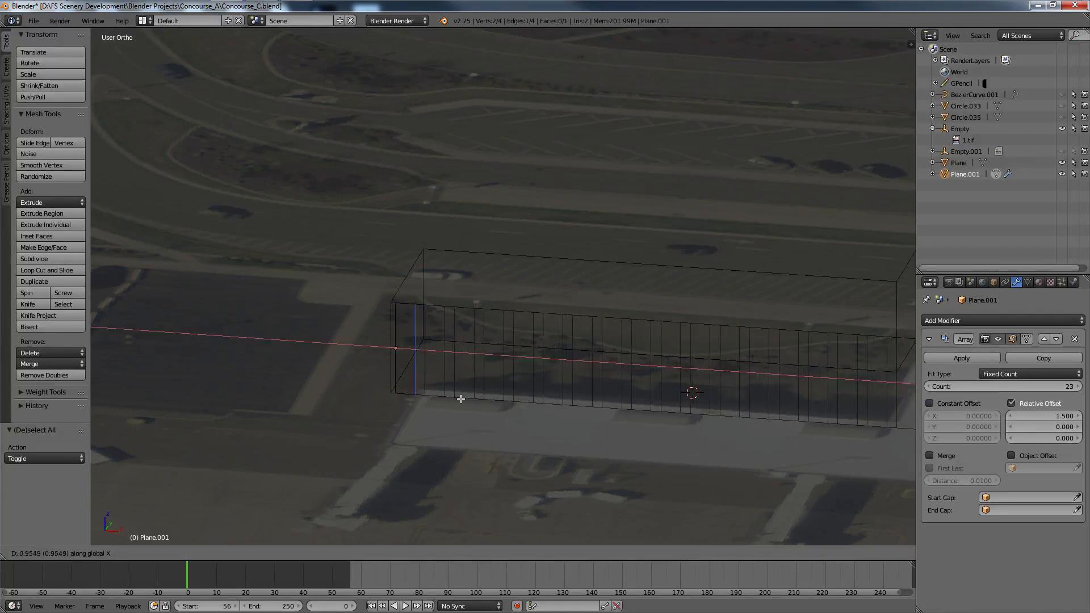
pyautogui.click(453, 398)
# Step: Examine the arrayed strips at the concourse corner and compare them with the facade panel seams in Google Earth, returning to Blender
pyautogui.scroll(3, 453, 400)
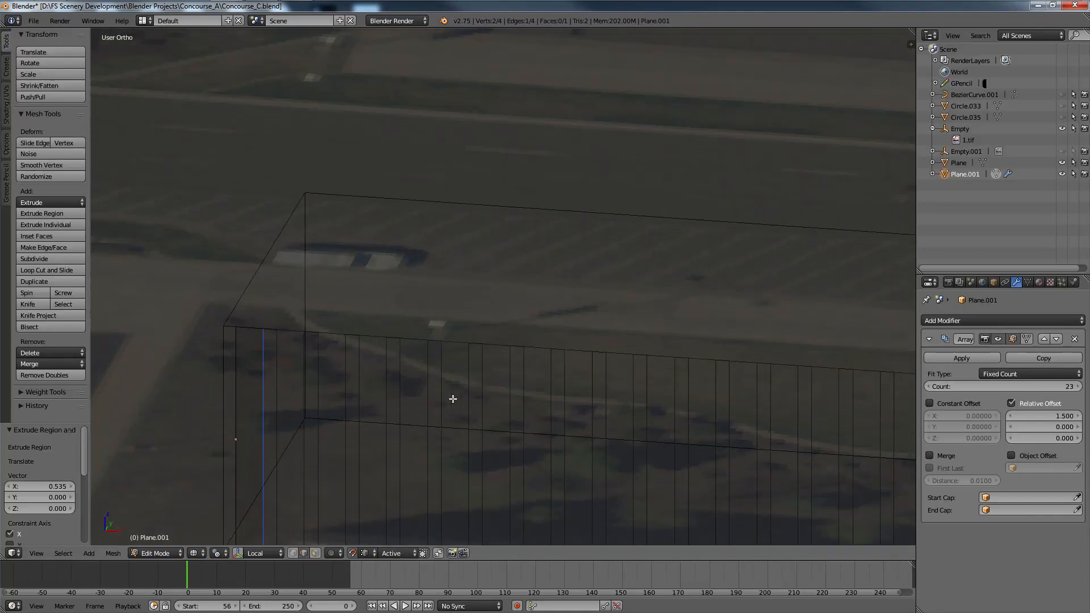
pyautogui.moveTo(453, 400); pyautogui.dragTo(477, 389, button='middle')
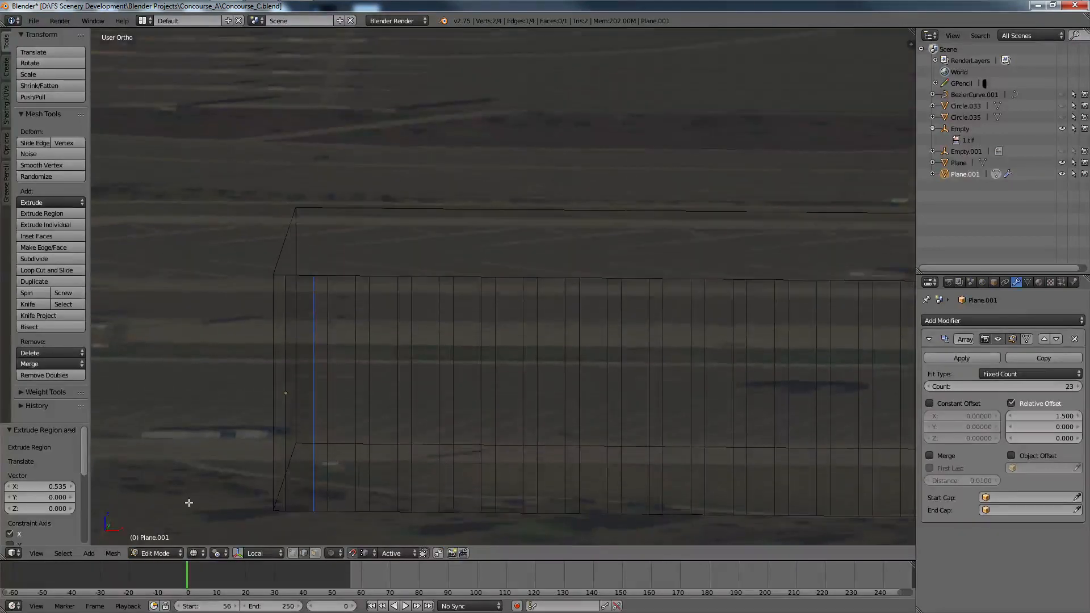
pyautogui.scroll(-2, 307, 458)
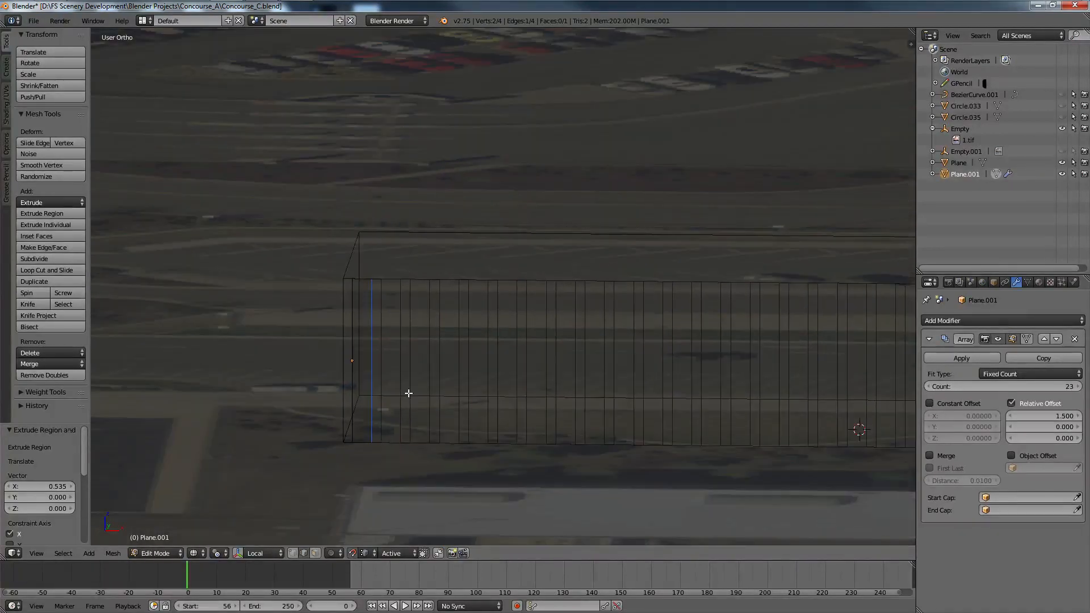
pyautogui.scroll(3, 409, 393)
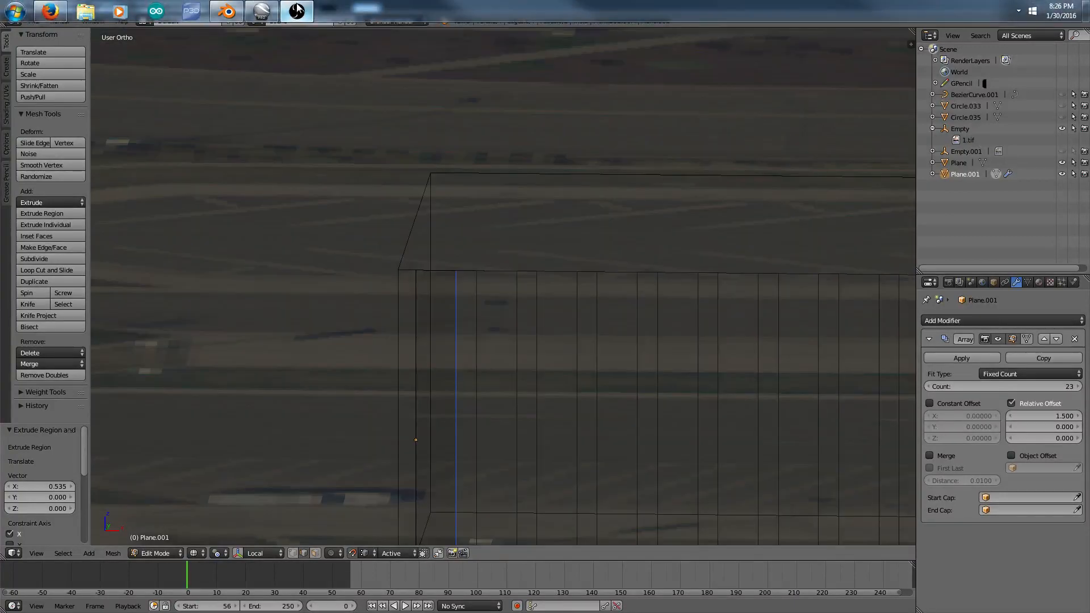
pyautogui.click(262, 12)
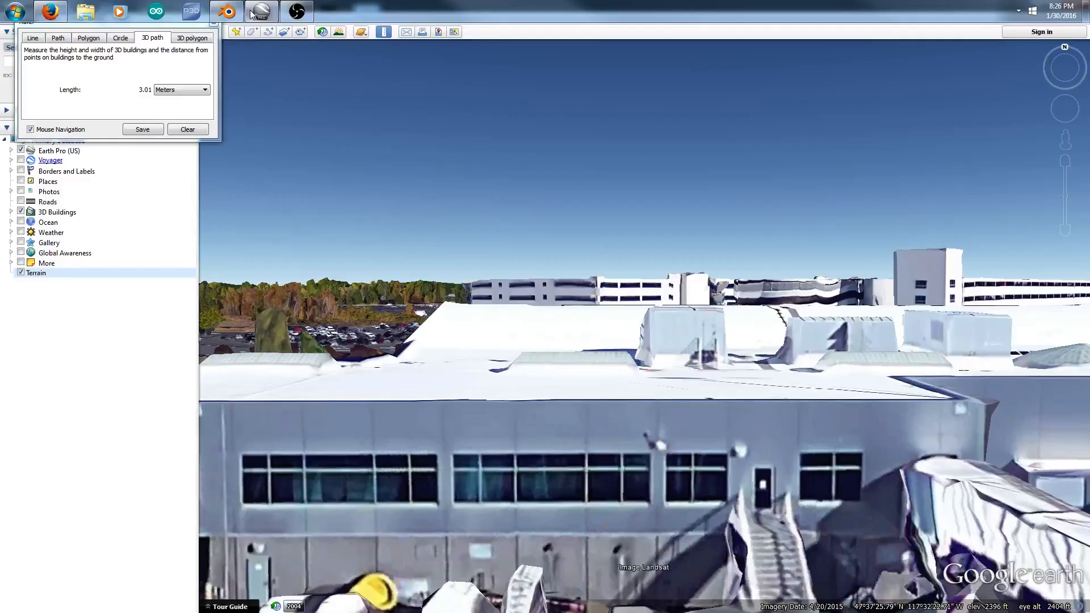
pyautogui.moveTo(427, 350); pyautogui.dragTo(1012, 345)
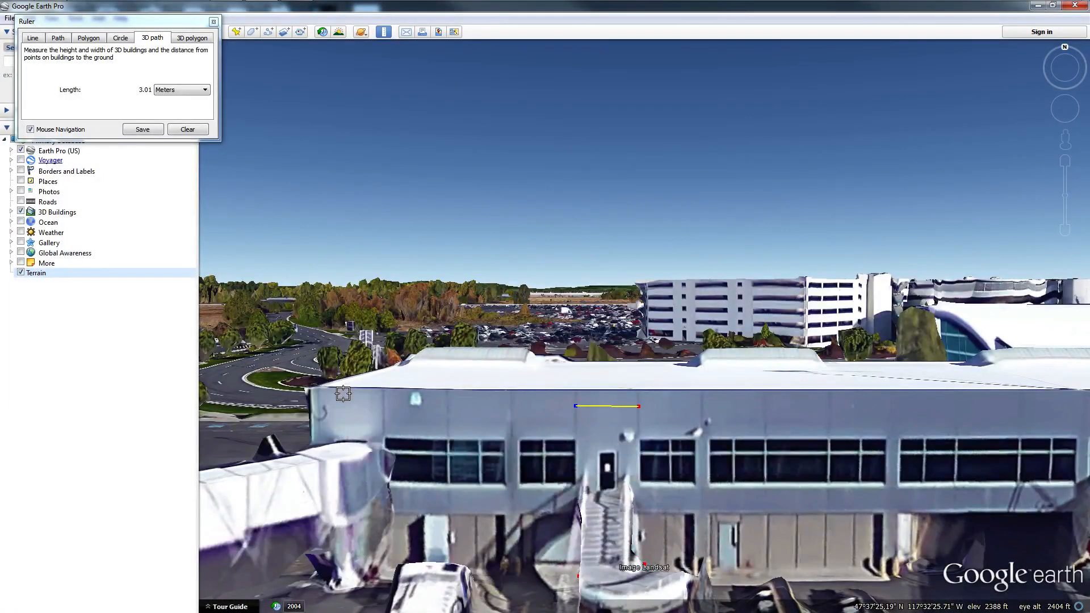
pyautogui.click(225, 10)
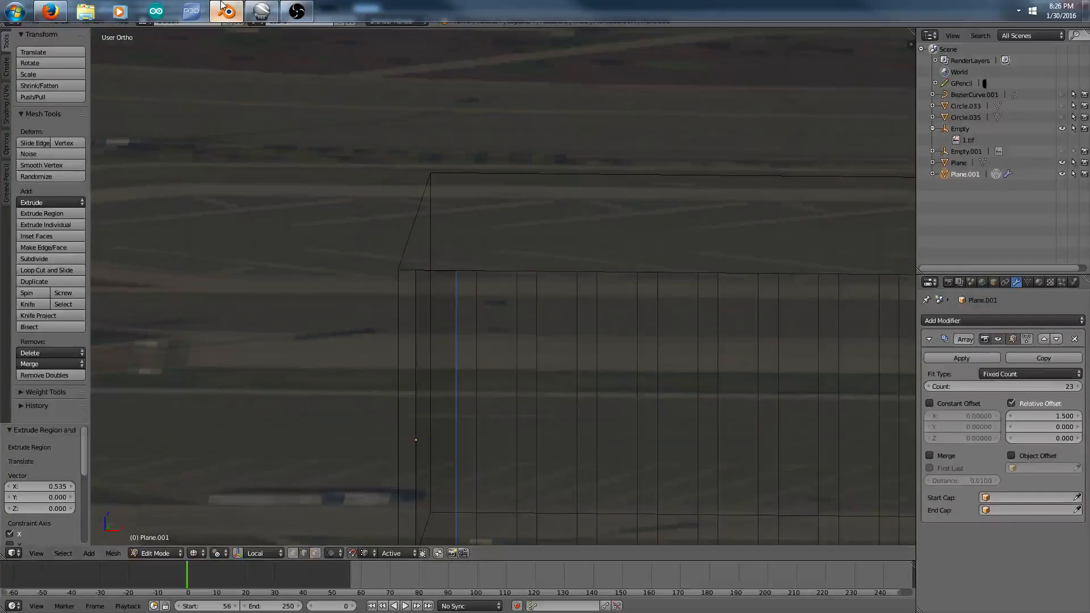
# Step: Delete the extruded vertical edge using the Edges option and return to Object Mode
pyautogui.scroll(-3, 426, 396)
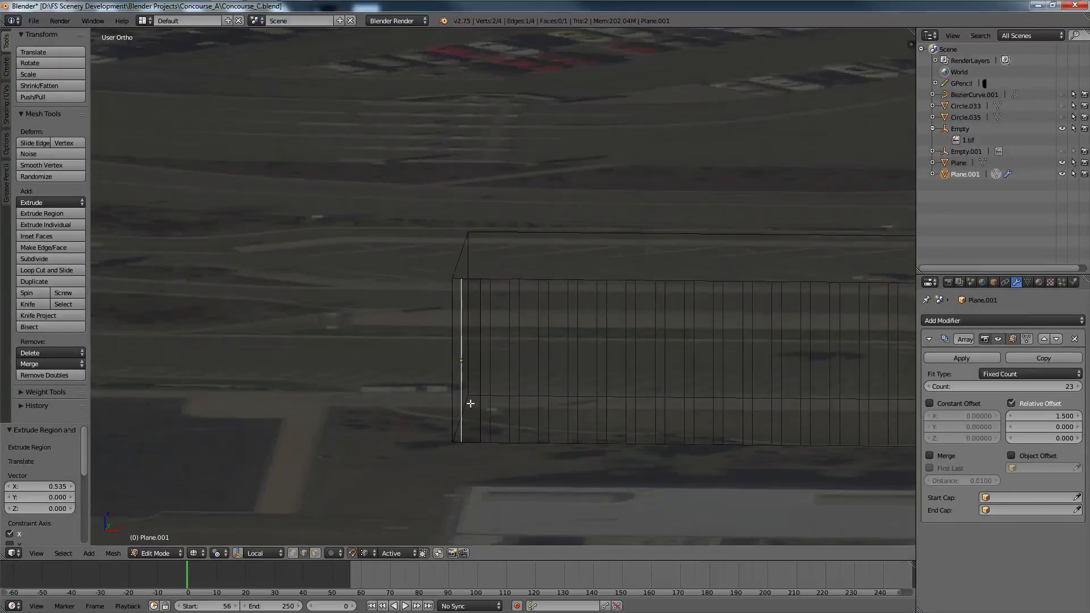
pyautogui.scroll(3, 471, 405)
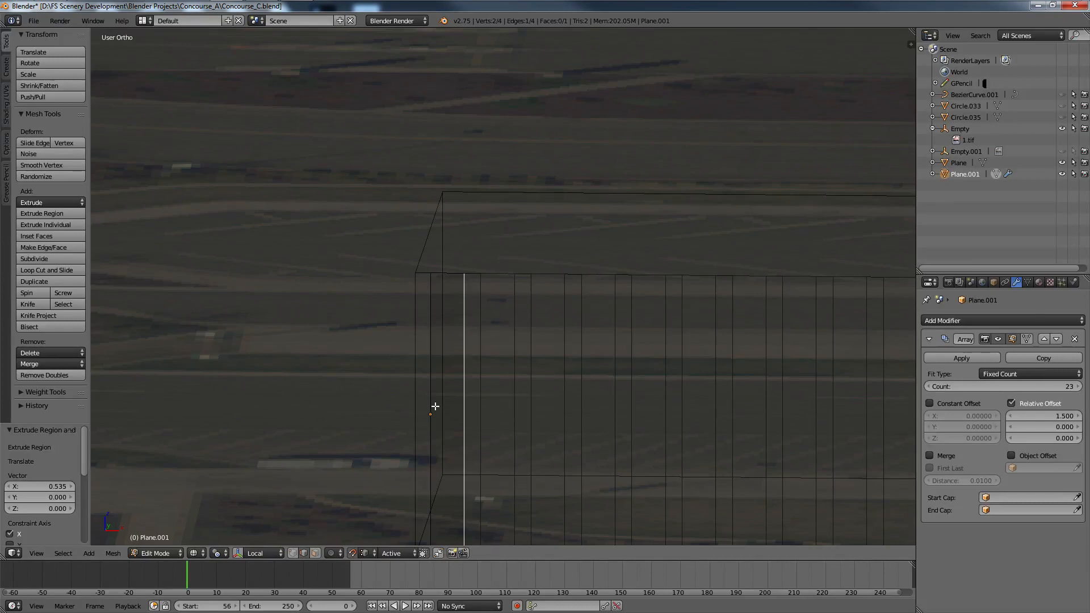
pyautogui.rightClick(435, 406)
pyautogui.rightClick(457, 420)
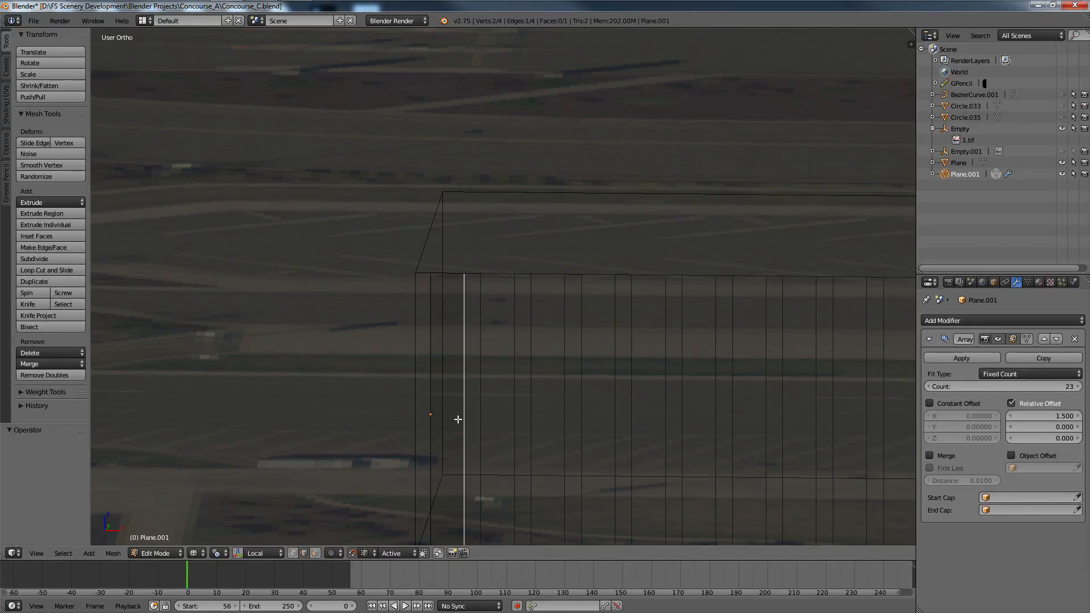
pyautogui.press('x')
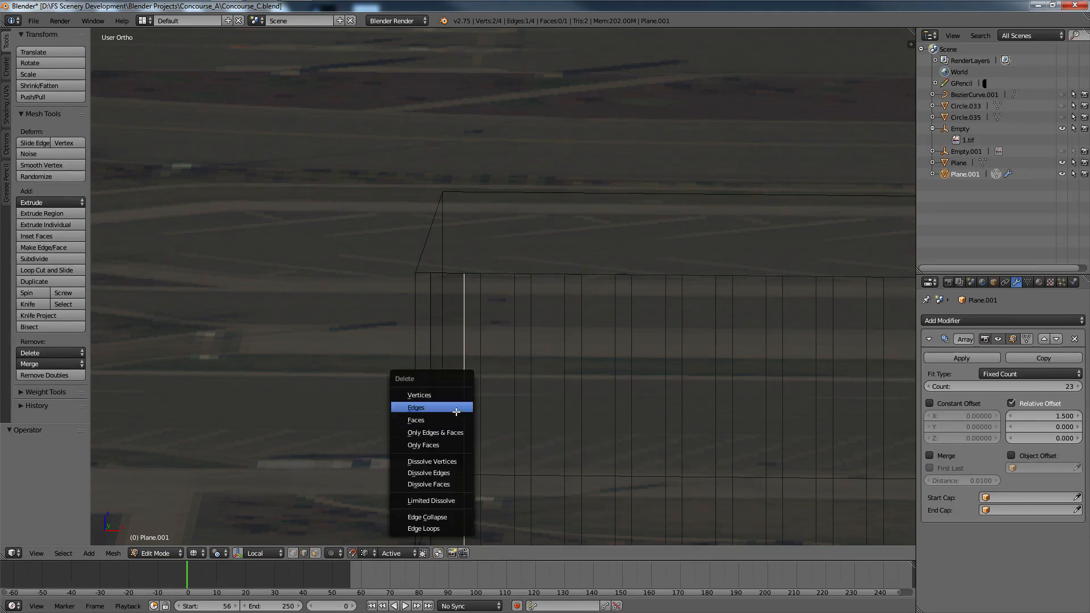
pyautogui.click(456, 410)
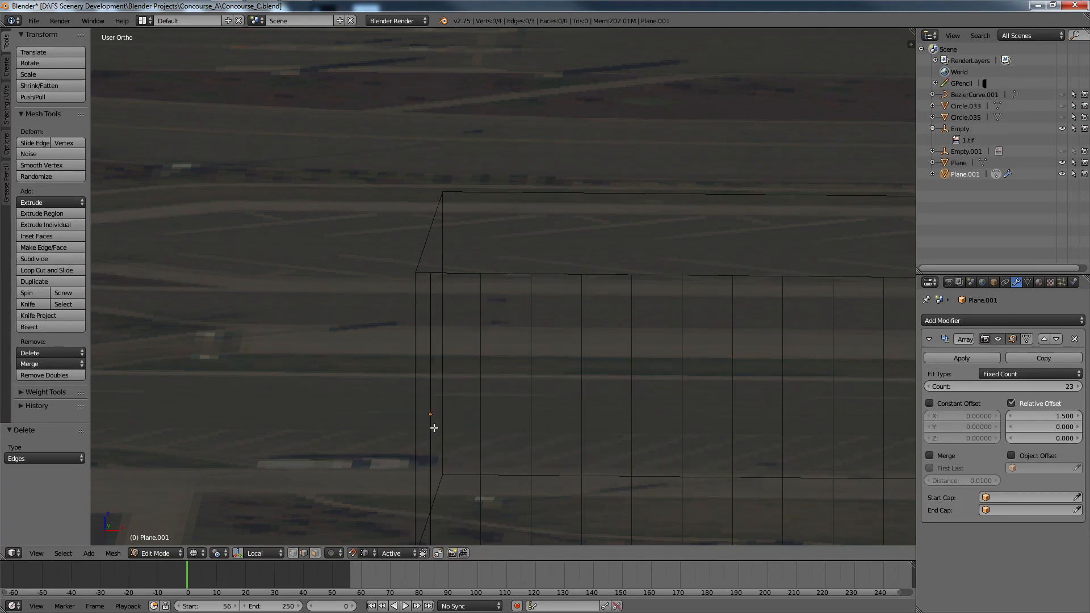
pyautogui.scroll(-5, 434, 427)
pyautogui.press('Tab')
pyautogui.scroll(-2, 579, 351)
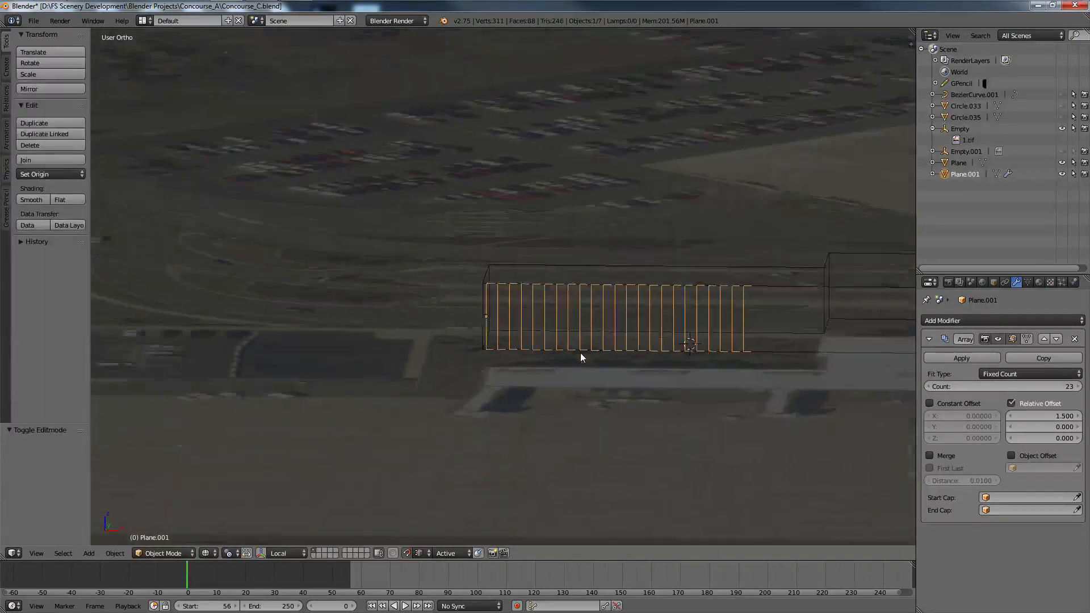
# Step: Try to delete the first strip's short upper and lower edges in Edit Mode with the Edges option
pyautogui.press('Tab')
pyautogui.moveTo(602, 355); pyautogui.dragTo(464, 321, button='middle')
pyautogui.scroll(5, 446, 335)
pyautogui.rightClick(498, 304)
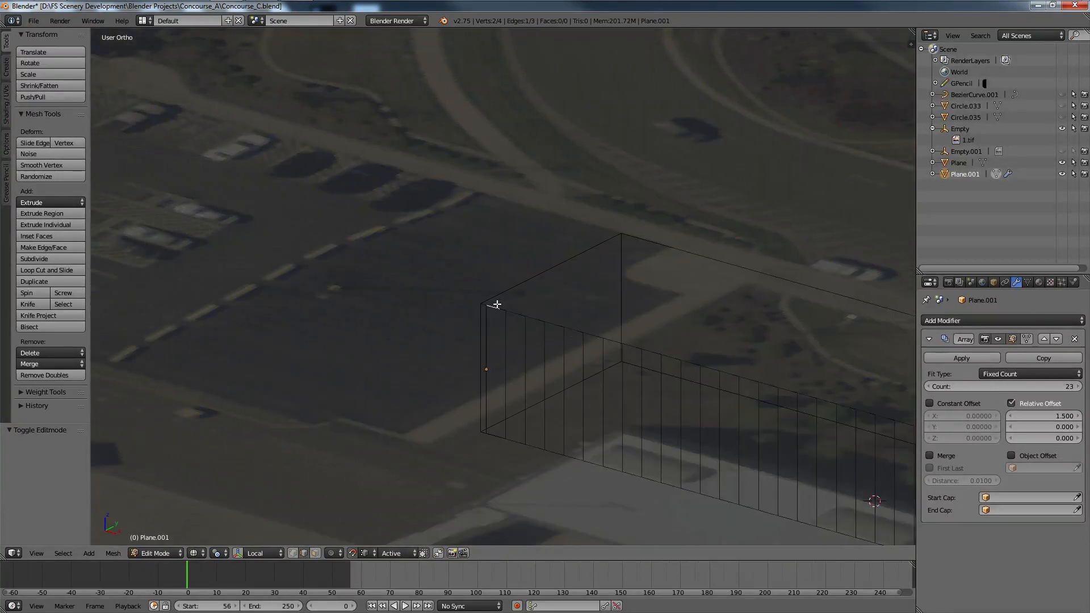
pyautogui.keyDown('shift'); pyautogui.rightClick(493, 430); pyautogui.keyUp('shift')
pyautogui.press('x')
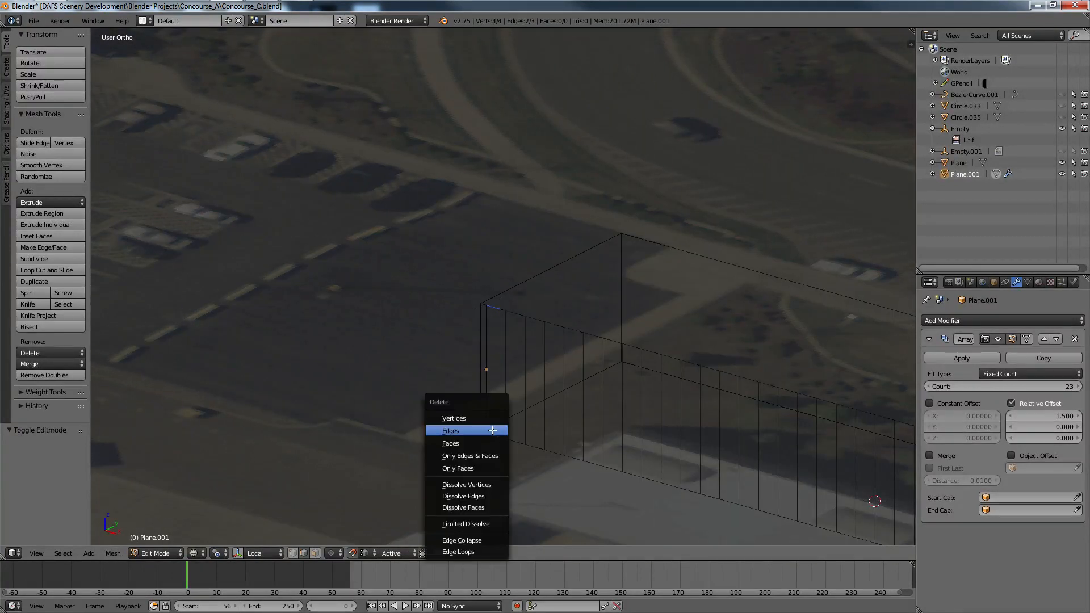
pyautogui.click(493, 430)
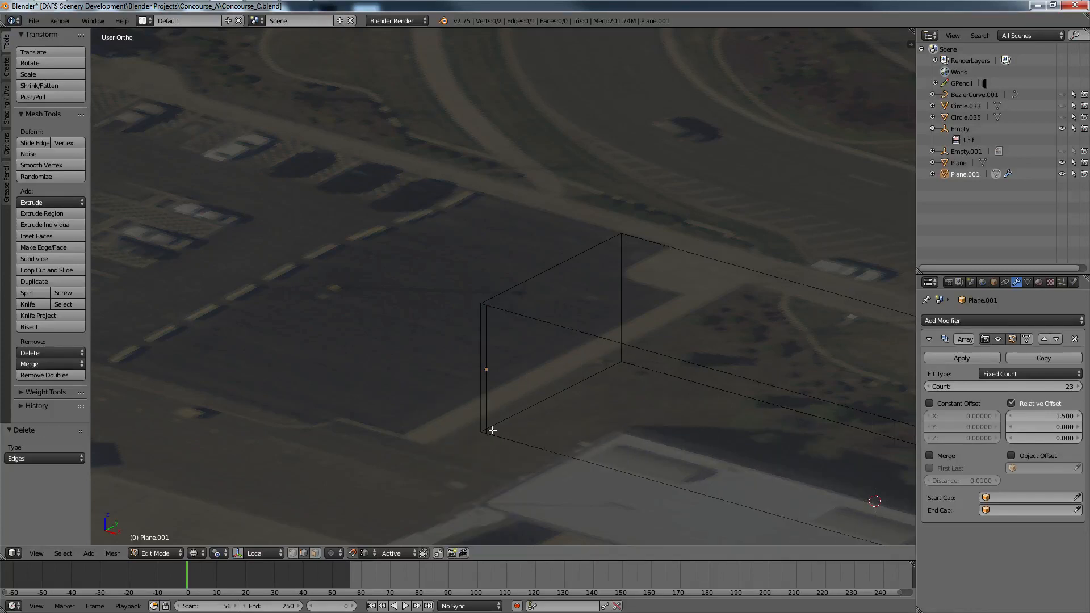
pyautogui.moveTo(655, 357); pyautogui.dragTo(621, 427, button='middle')
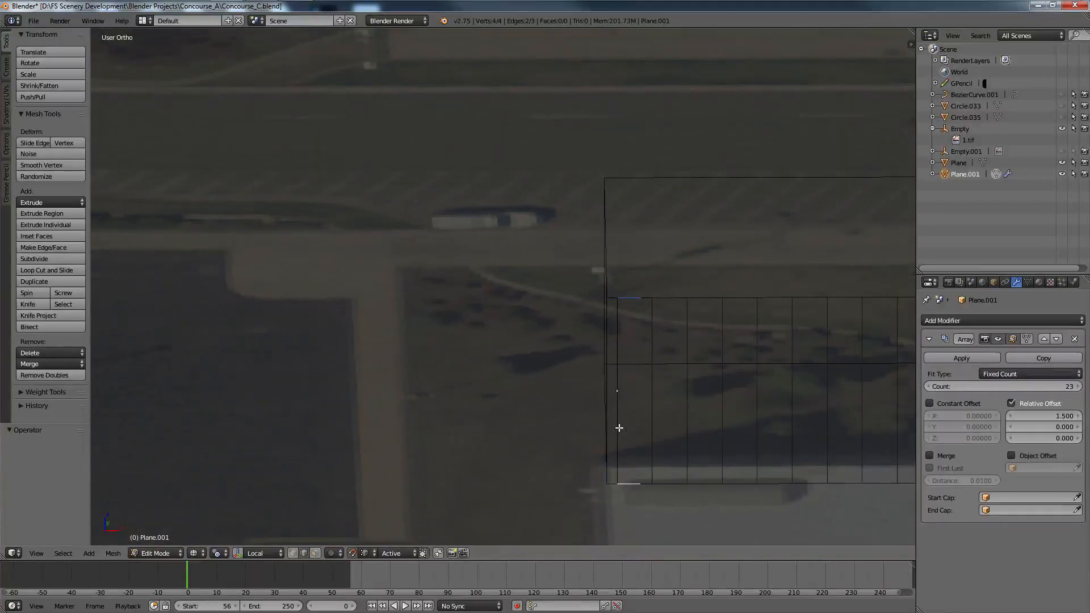
# Step: Move the free end vertices of the short upper and lower edges -0.469 along X, and delete them with the Vertices option
pyautogui.click(295, 553)
pyautogui.rightClick(644, 480)
pyautogui.keyDown('shift'); pyautogui.rightClick(640, 298); pyautogui.keyUp('shift')
pyautogui.press('g')
pyautogui.press('y')
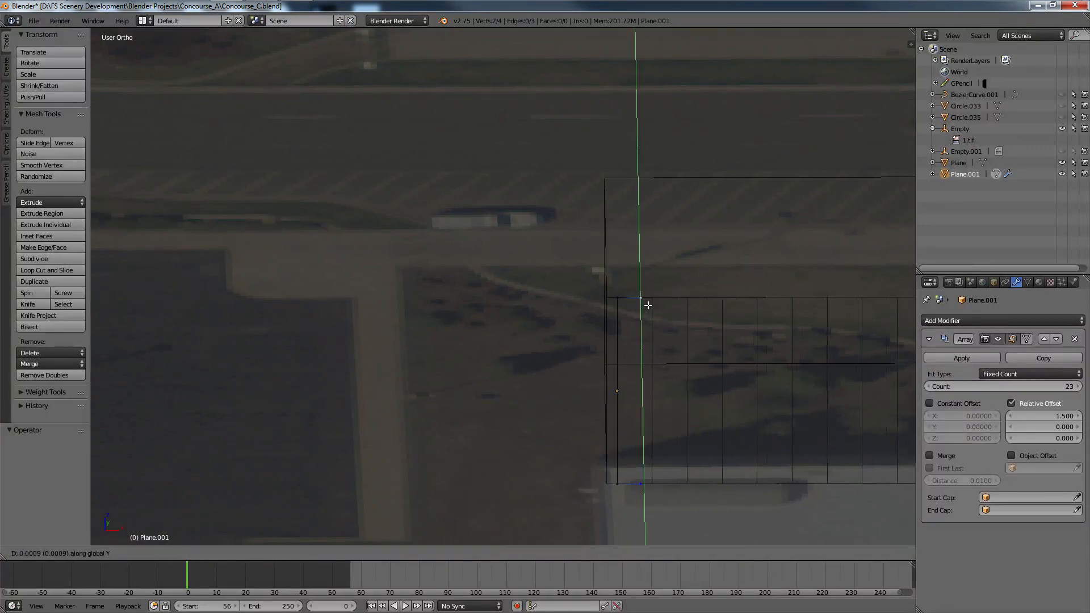
pyautogui.press('x')
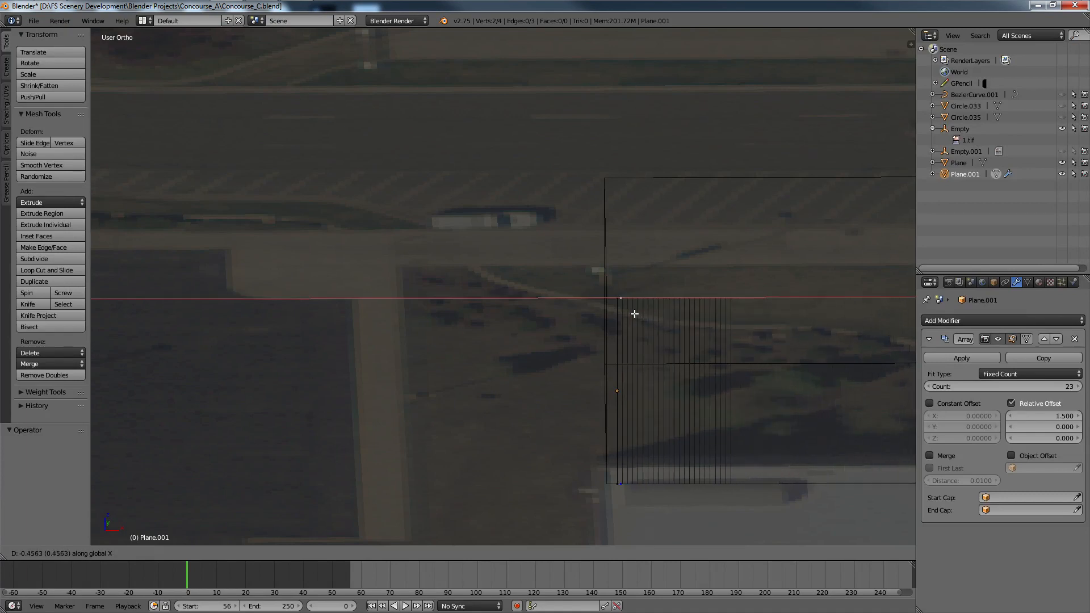
pyautogui.click(634, 317)
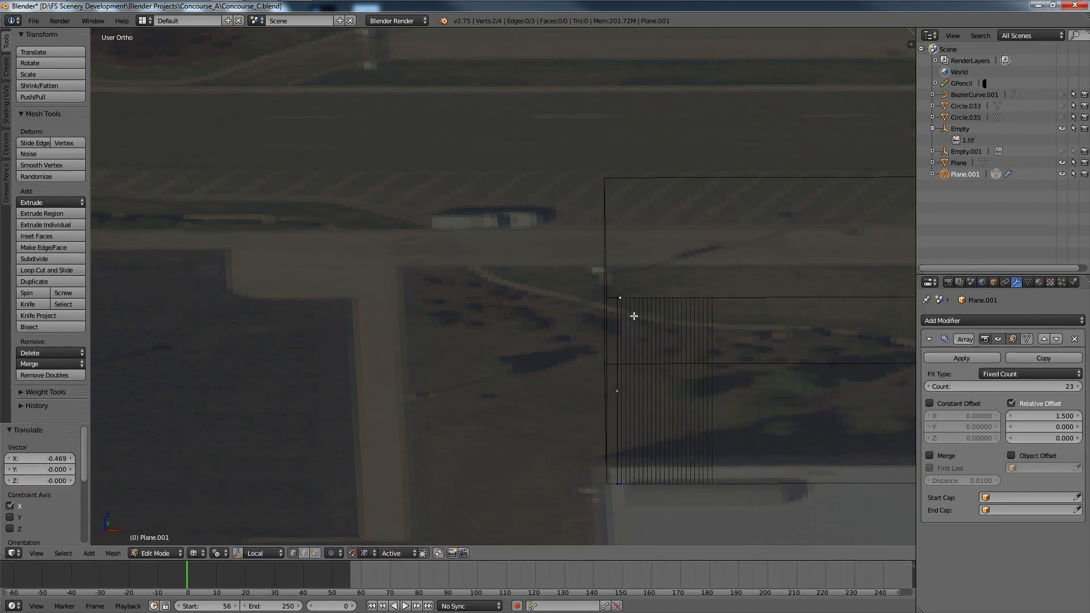
pyautogui.press('x')
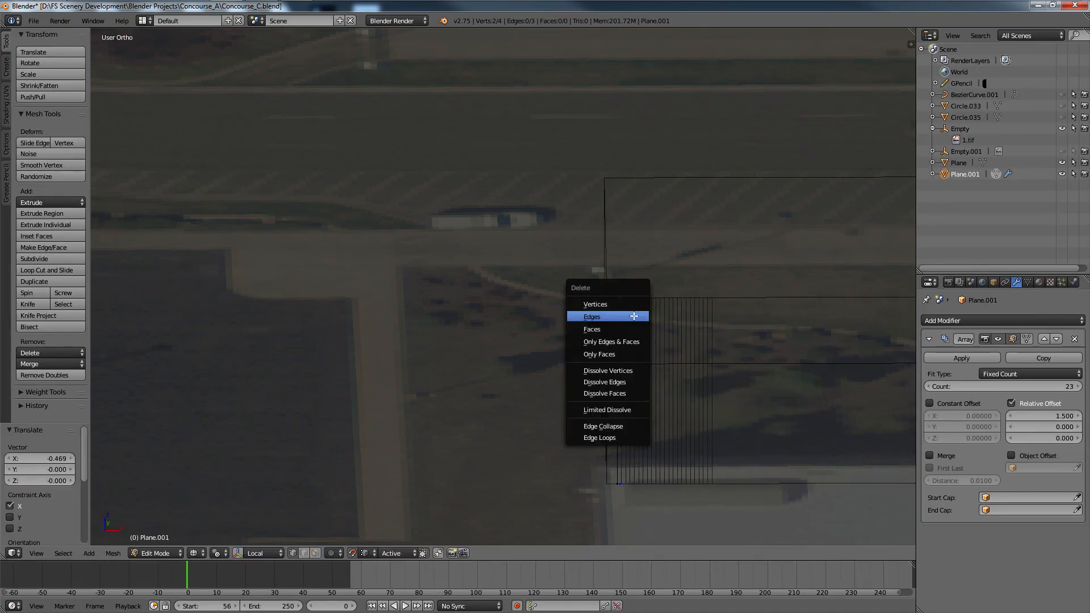
pyautogui.click(621, 304)
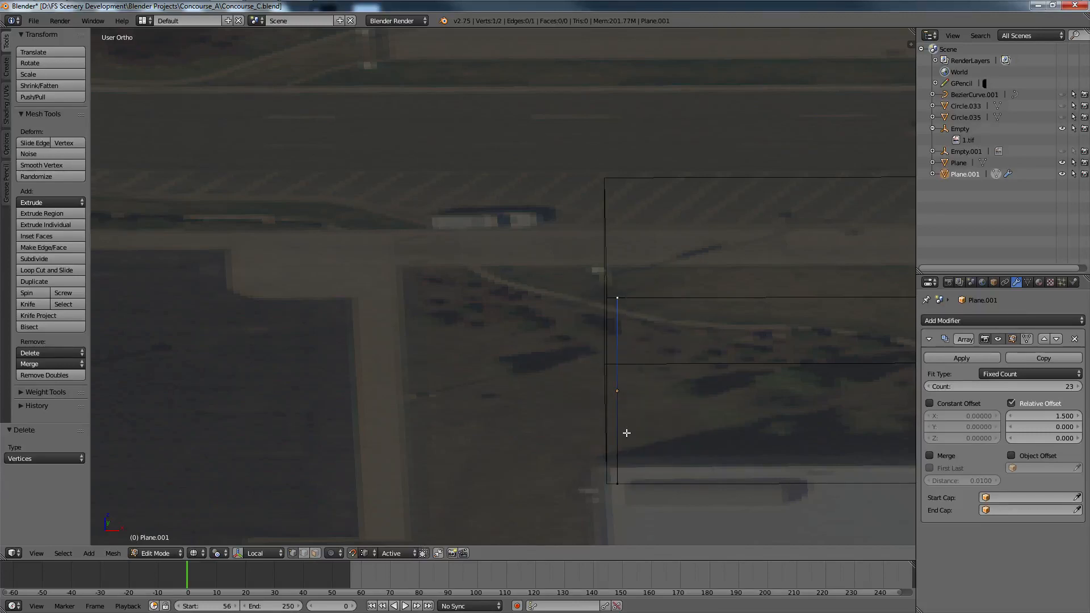
# Step: Extrude the remaining vertical edge -0.239 along X, snapped to the concourse corner, undoing the first extrusion and repeating it
pyautogui.keyDown('ctrl'); pyautogui.rightClick(617, 470); pyautogui.keyUp('ctrl')
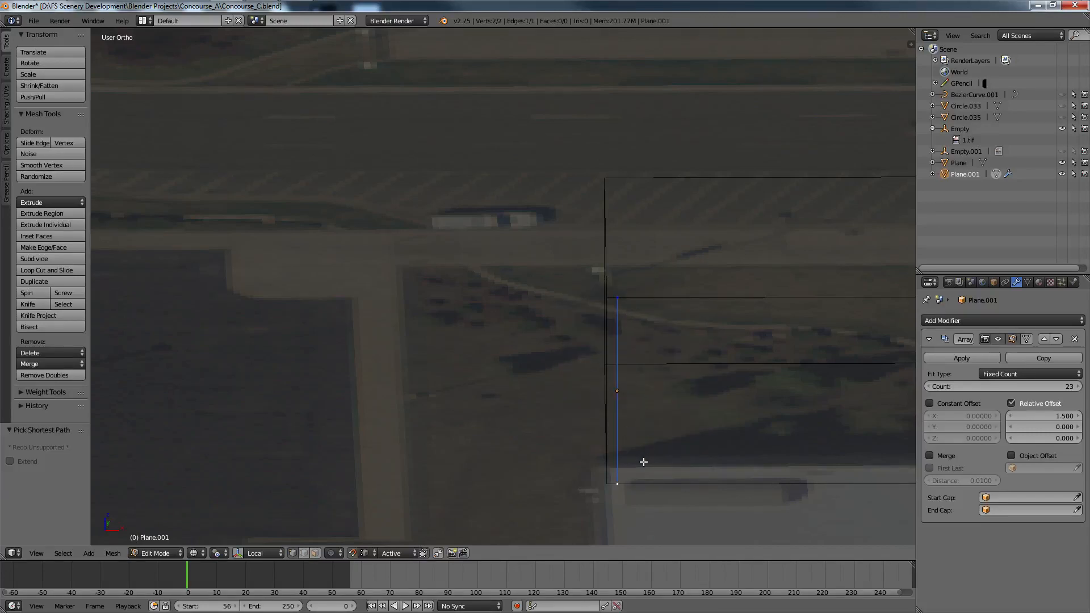
pyautogui.press('e')
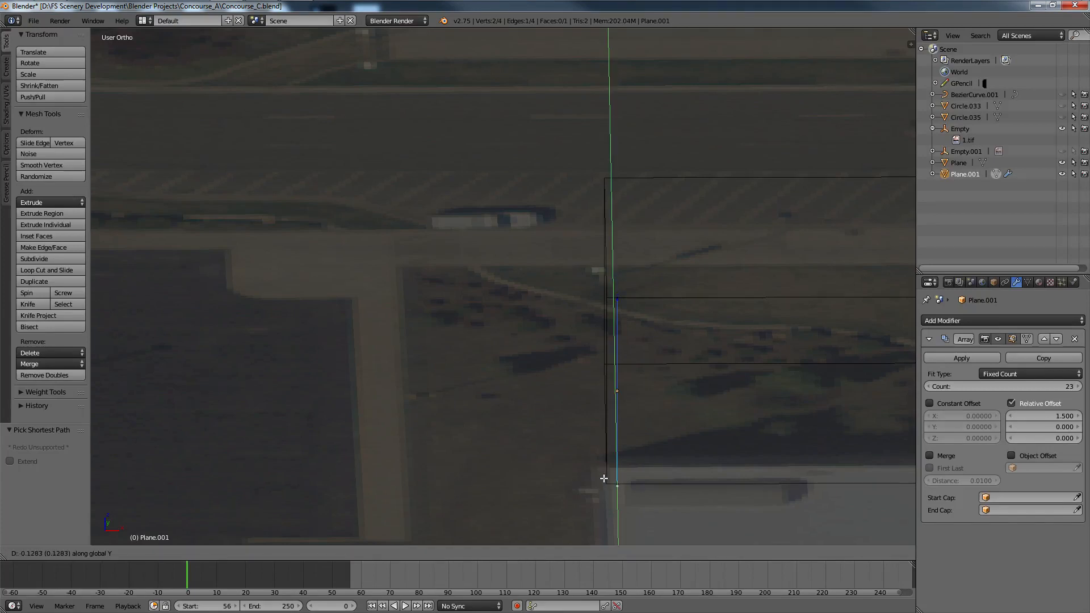
pyautogui.press('x')
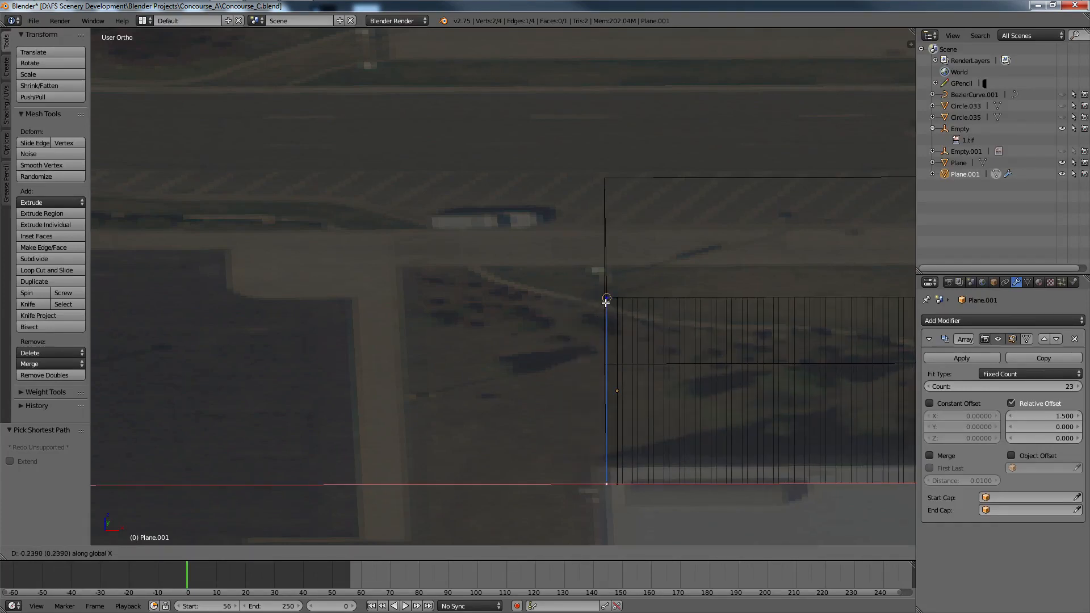
pyautogui.click(606, 303)
pyautogui.keyDown('ctrl'); pyautogui.scroll(7, 599, 358); pyautogui.keyUp('ctrl')
pyautogui.scroll(3, 506, 389)
pyautogui.keyDown('shift'); pyautogui.scroll(-4, 486, 380); pyautogui.keyUp('shift')
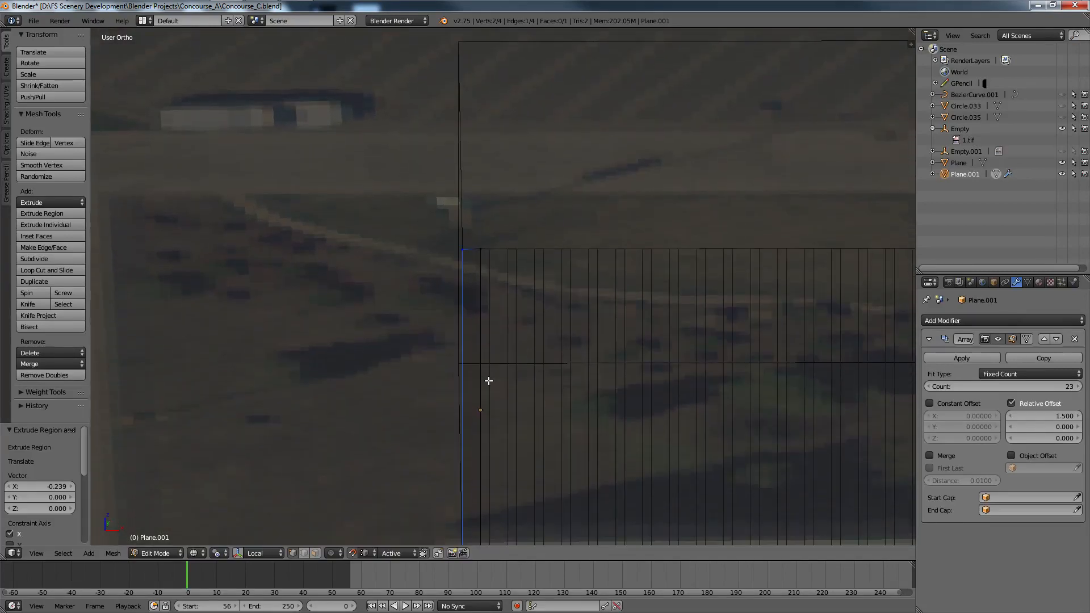
pyautogui.hotkey('ctrl', 'z')
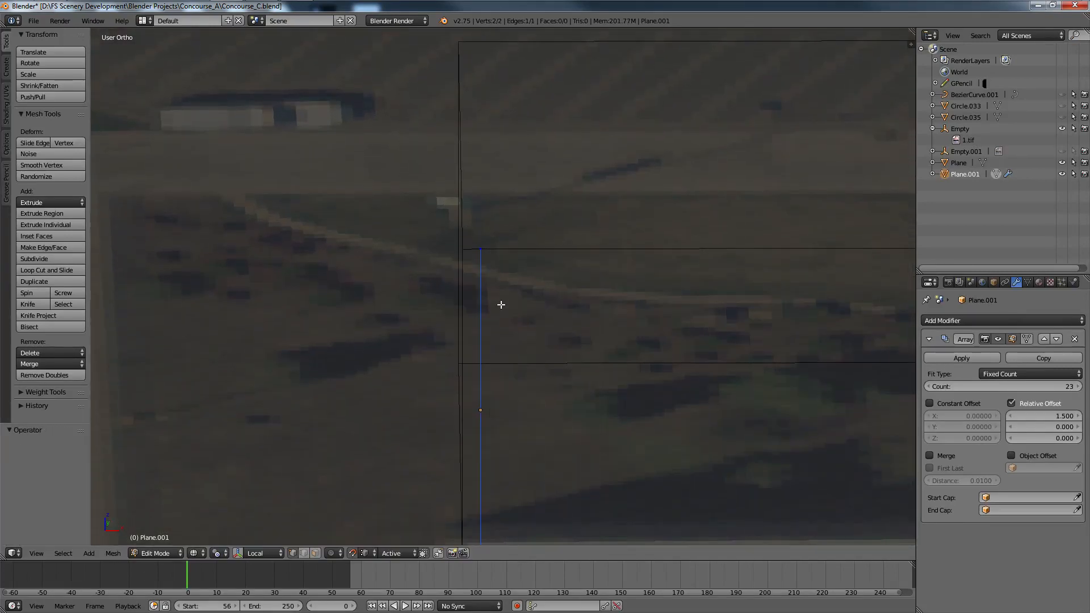
pyautogui.press('e')
pyautogui.press('x')
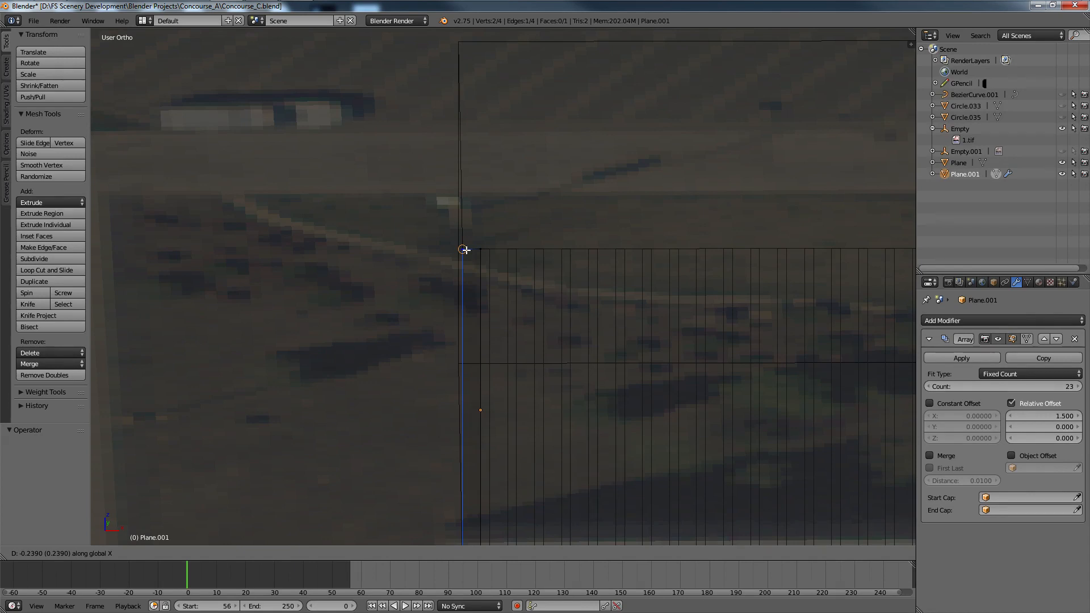
pyautogui.click(465, 250)
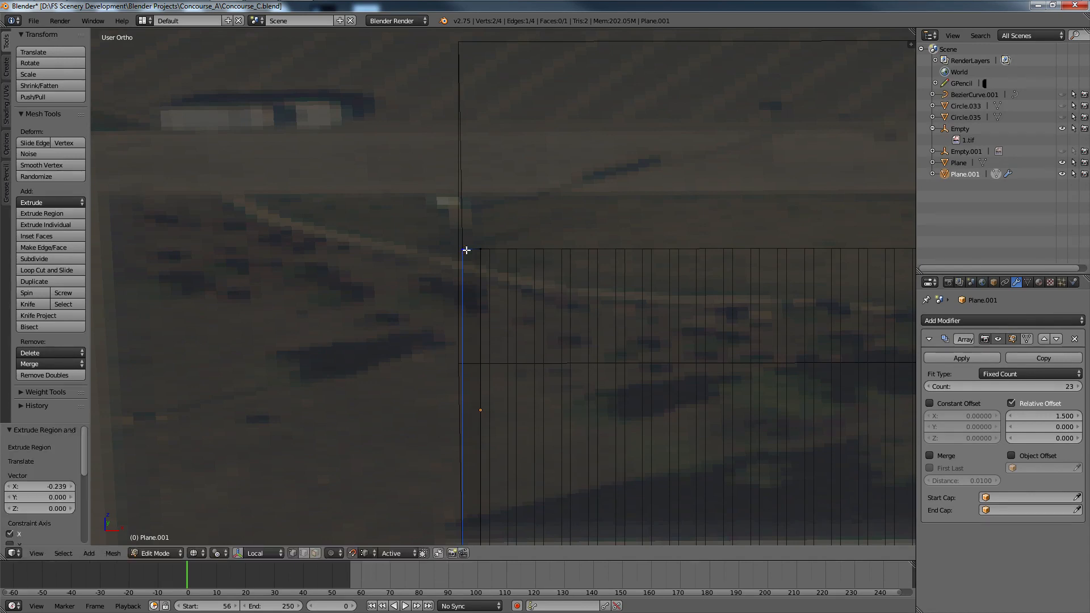
# Step: Extrude the original vertical edge 0.239 along X in the opposite direction
pyautogui.rightClick(482, 248)
pyautogui.scroll(-4, 492, 373)
pyautogui.keyDown('shift'); pyautogui.rightClick(499, 439); pyautogui.keyUp('shift')
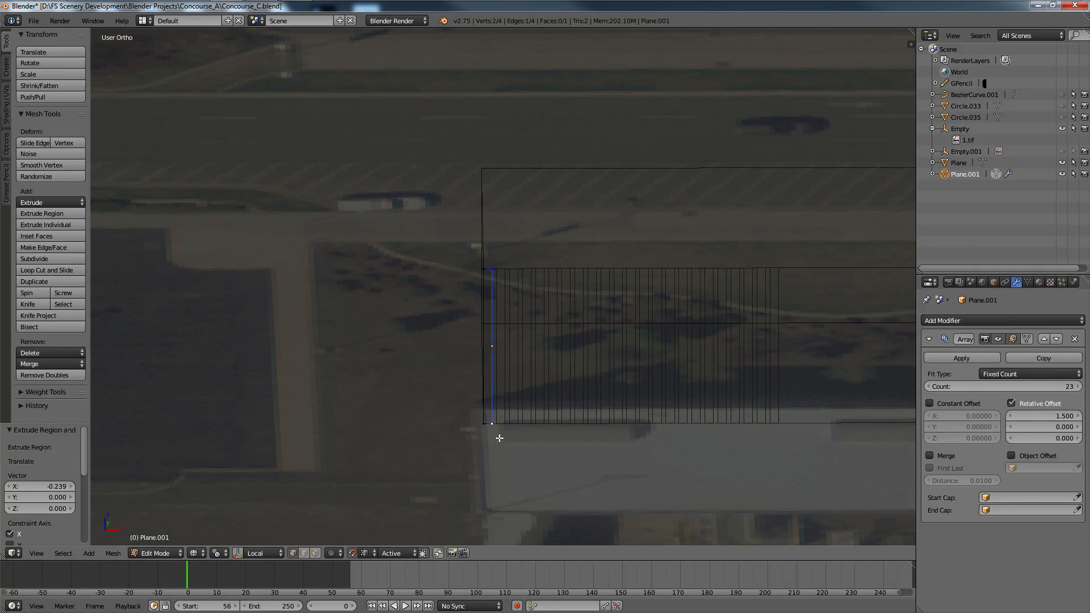
pyautogui.press('e')
pyautogui.press('y')
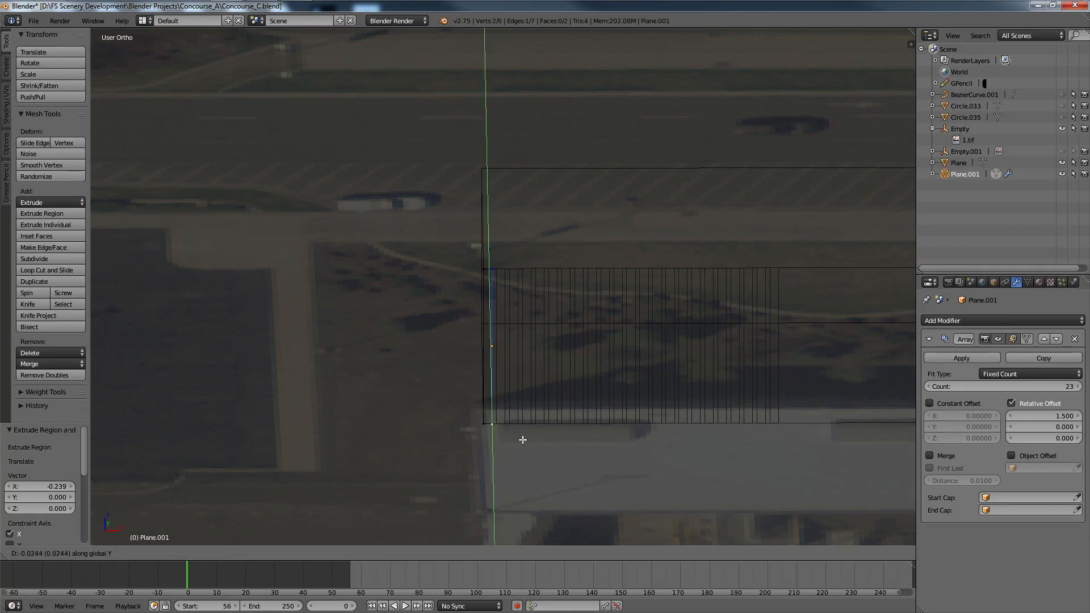
pyautogui.write('x')
pyautogui.write('.23')
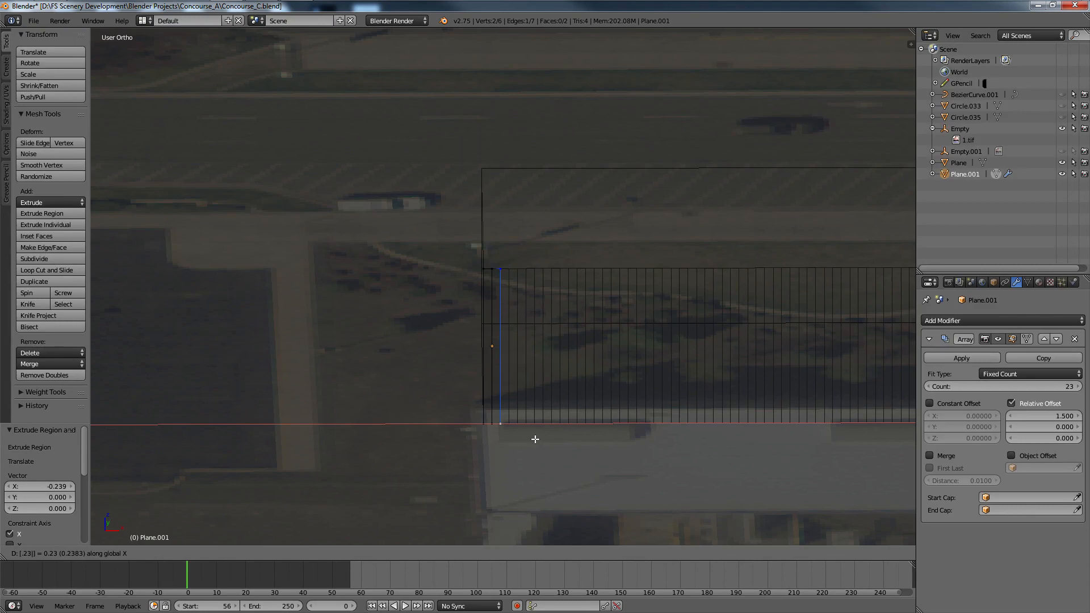
pyautogui.press('Return')
pyautogui.scroll(2, 535, 439)
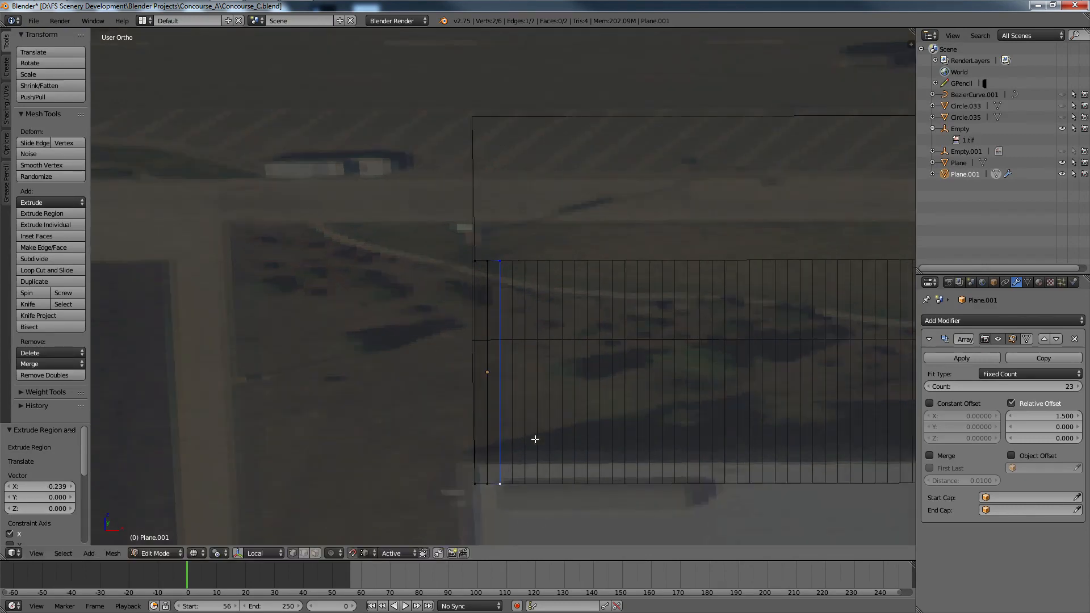
# Step: Apply the strip object's rotation and scale in Object Mode, and set the array's relative X offset to 3.300
pyautogui.press('Tab')
pyautogui.scroll(-3, 531, 434)
pyautogui.scroll(3, 540, 441)
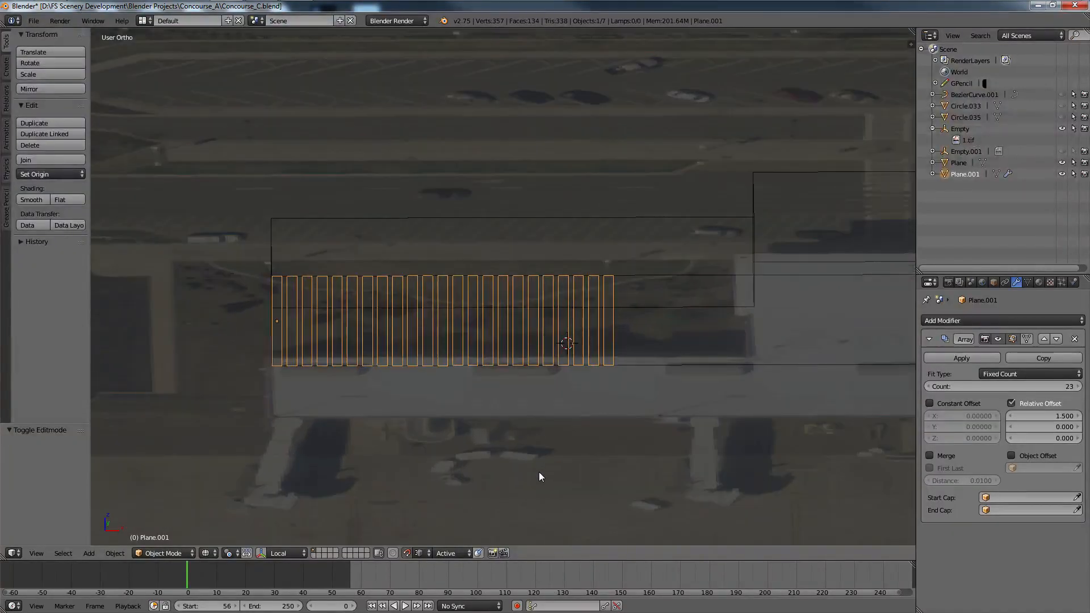
pyautogui.moveTo(540, 473); pyautogui.dragTo(479, 416, button='middle')
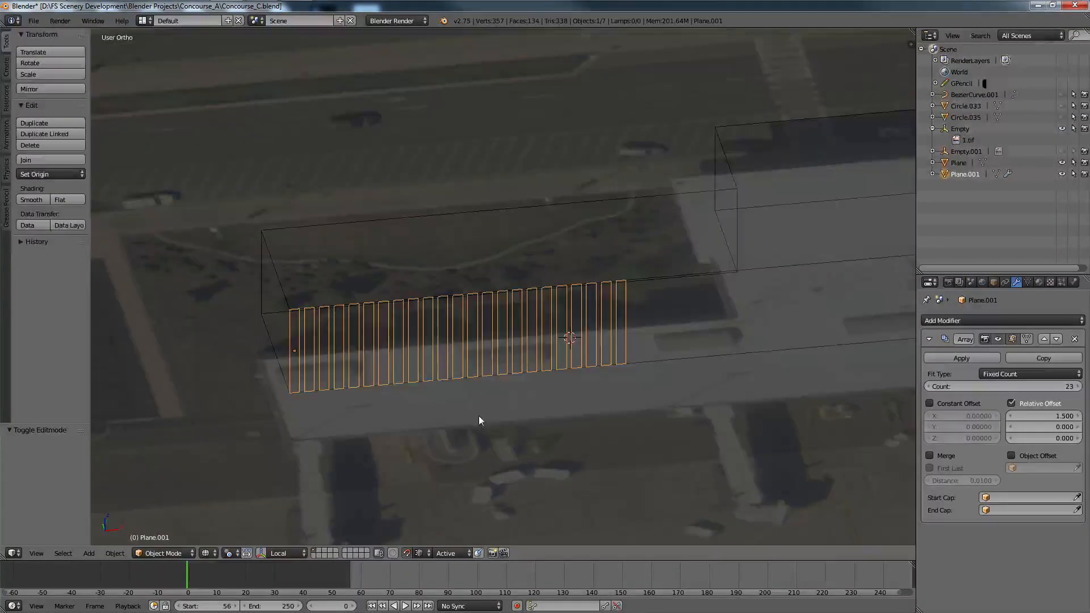
pyautogui.hotkey('ctrl', 'a')
pyautogui.click(481, 416)
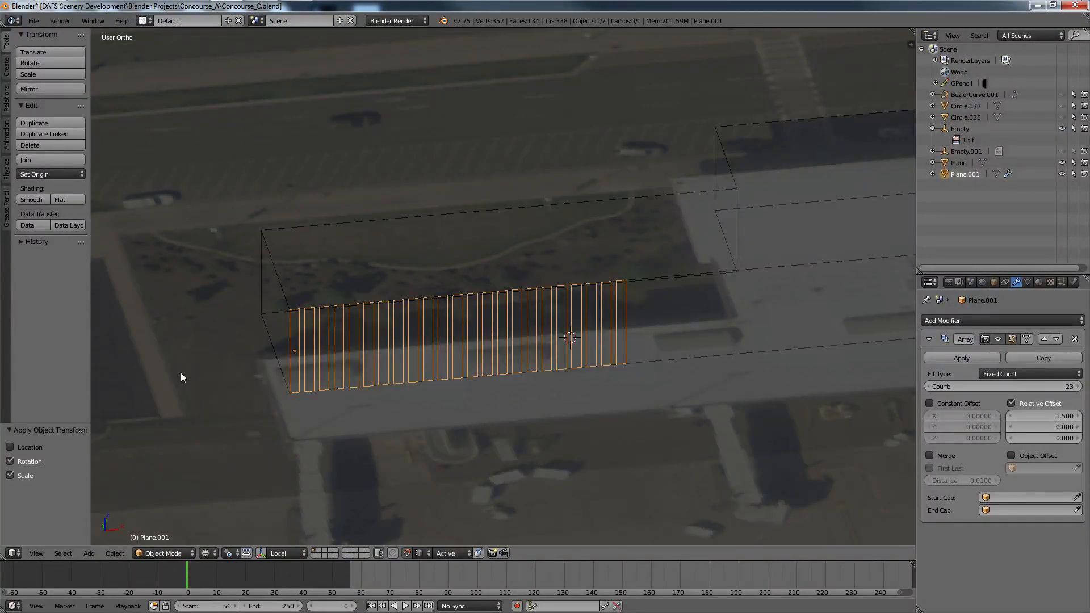
pyautogui.moveTo(180, 377); pyautogui.dragTo(389, 390, button='middle')
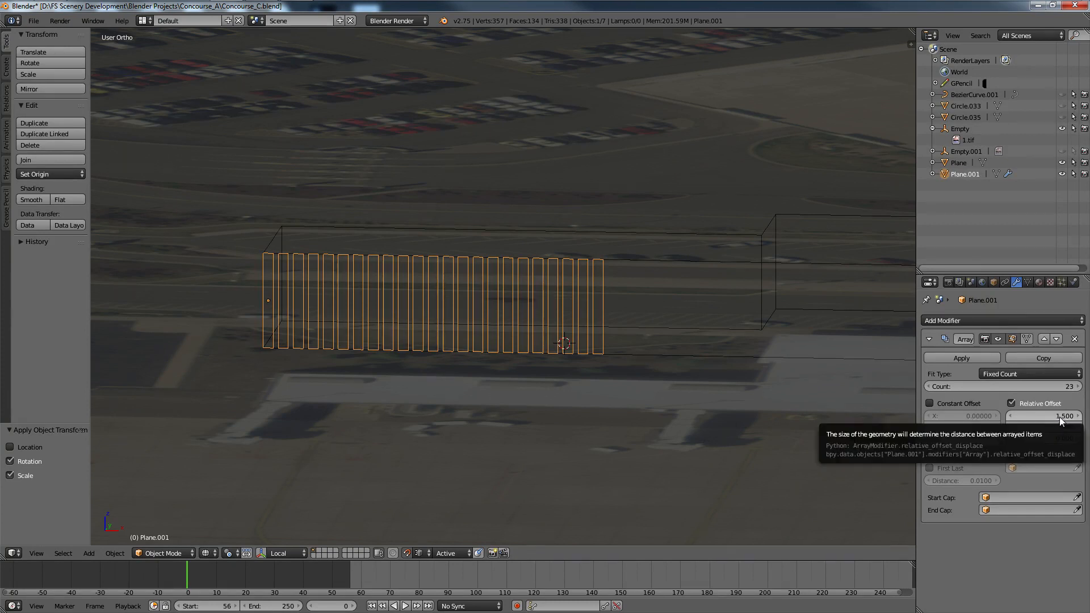
pyautogui.moveTo(1071, 414); pyautogui.dragTo(1087, 415)
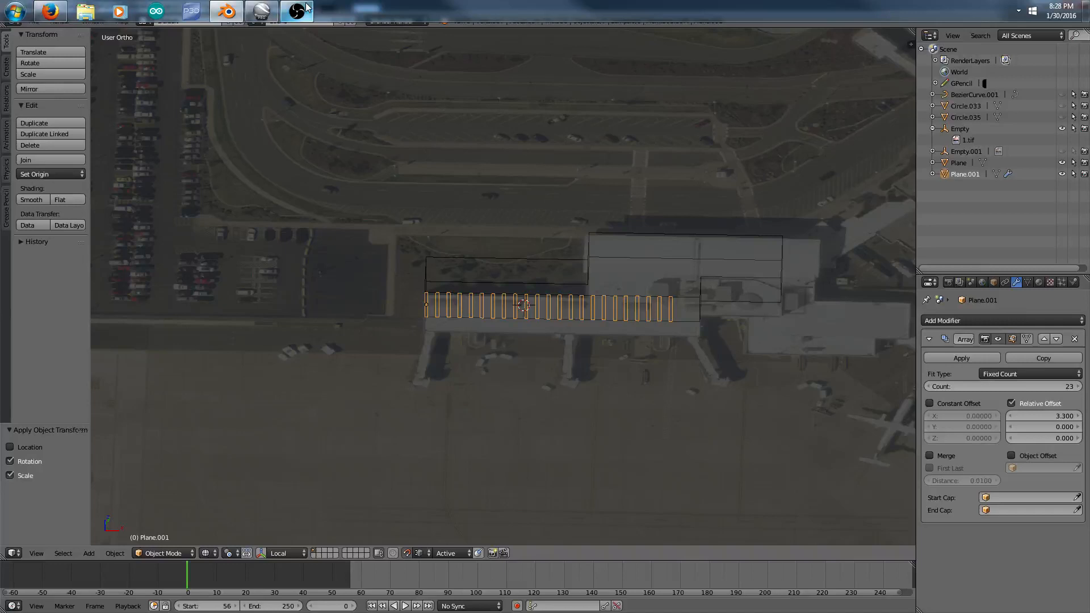
# Step: Check the panel seams along the concourse facade in Google Earth, and back in Blender set the array count to 25
pyautogui.click(276, 5)
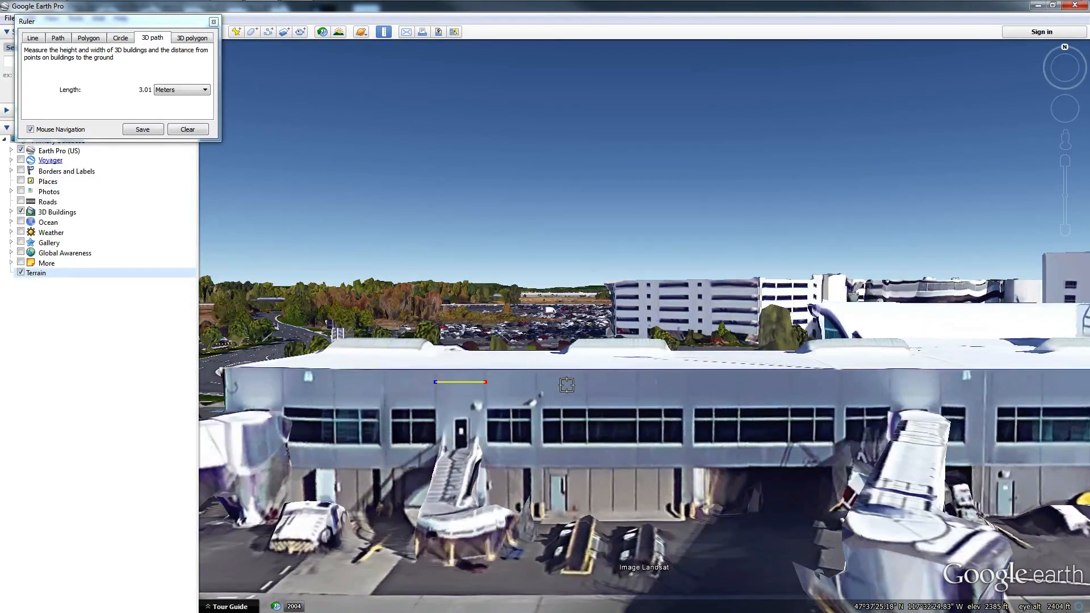
pyautogui.moveTo(574, 393); pyautogui.dragTo(438, 395)
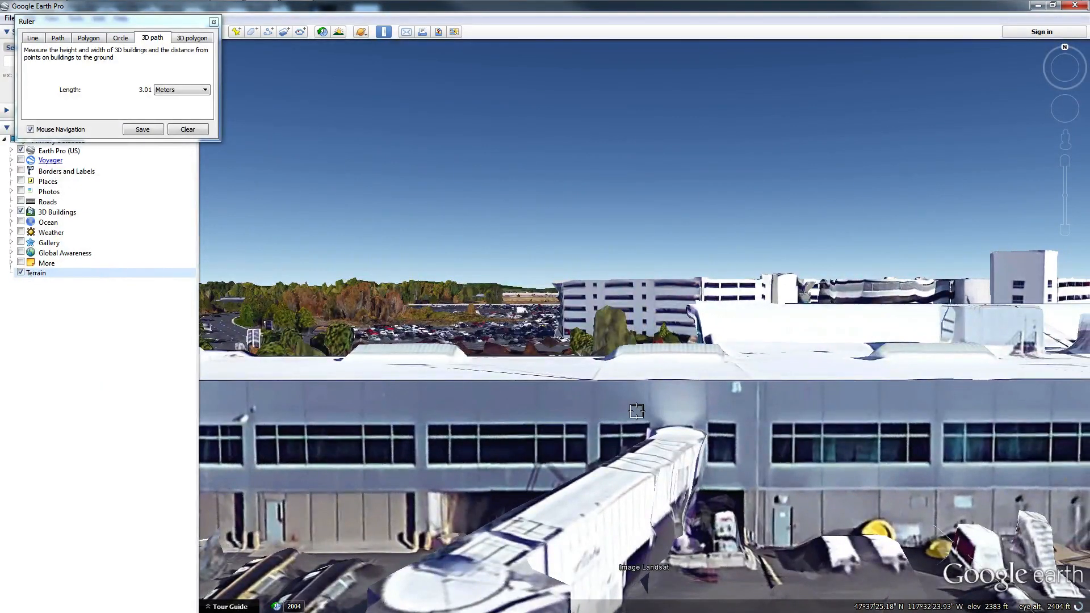
pyautogui.moveTo(707, 419); pyautogui.dragTo(531, 417)
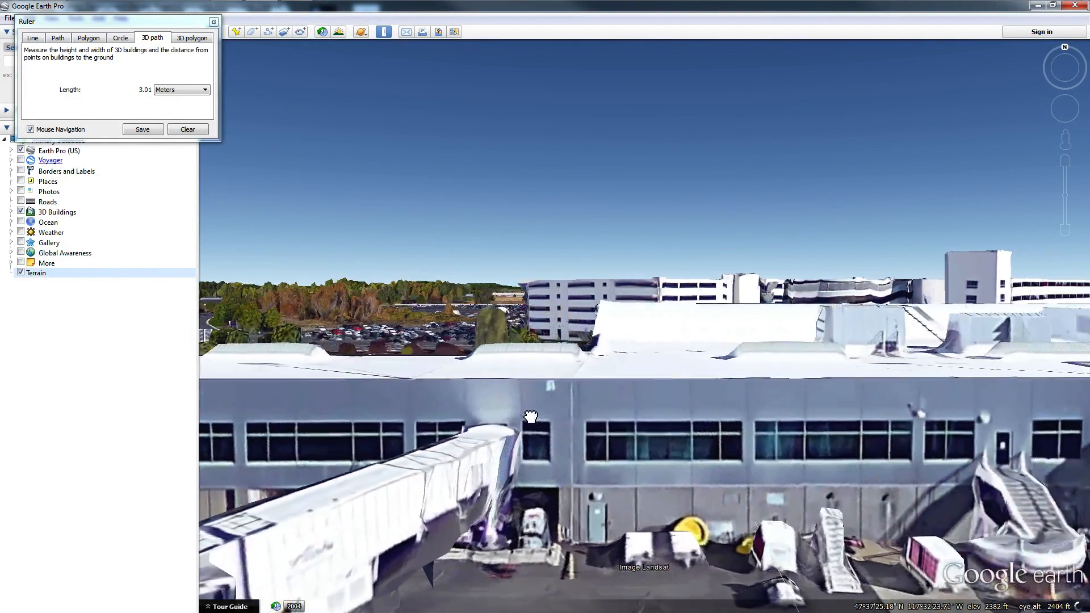
pyautogui.moveTo(983, 403); pyautogui.dragTo(771, 415)
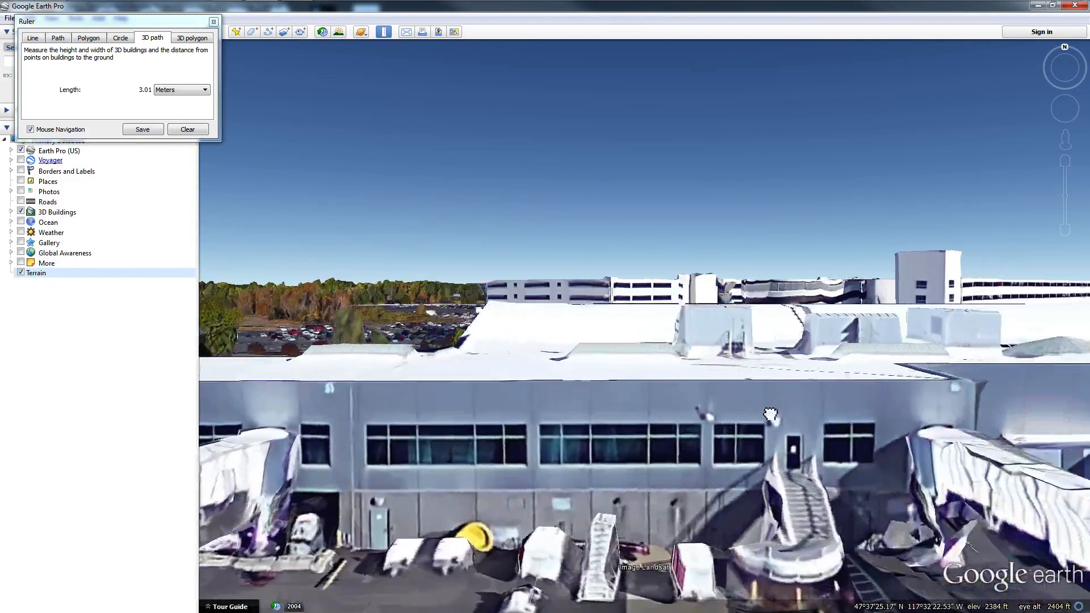
pyautogui.moveTo(771, 415); pyautogui.dragTo(574, 452)
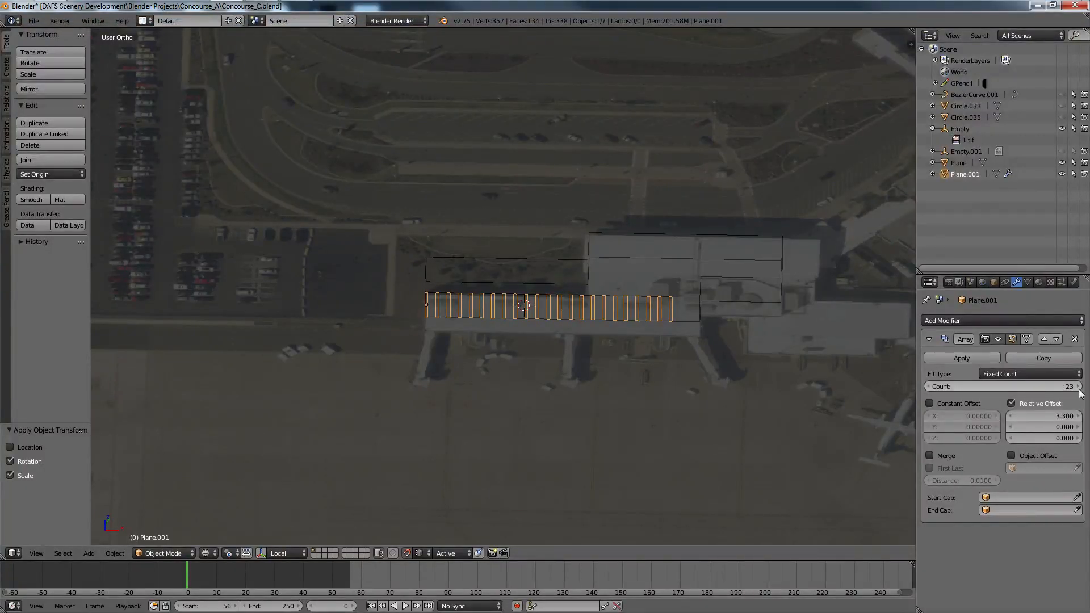
pyautogui.click(1079, 386)
pyautogui.click(1078, 387)
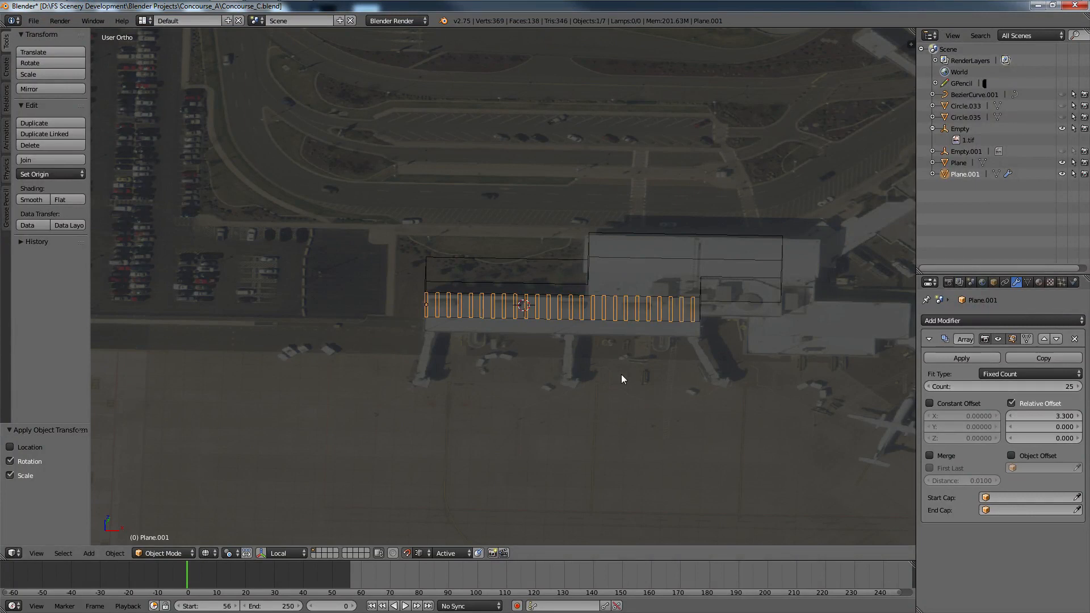
# Step: Inspect the arrayed strips up close and examine the facade seams near the concourse's far corner in Google Earth
pyautogui.scroll(10, 621, 374)
pyautogui.moveTo(261, 7)
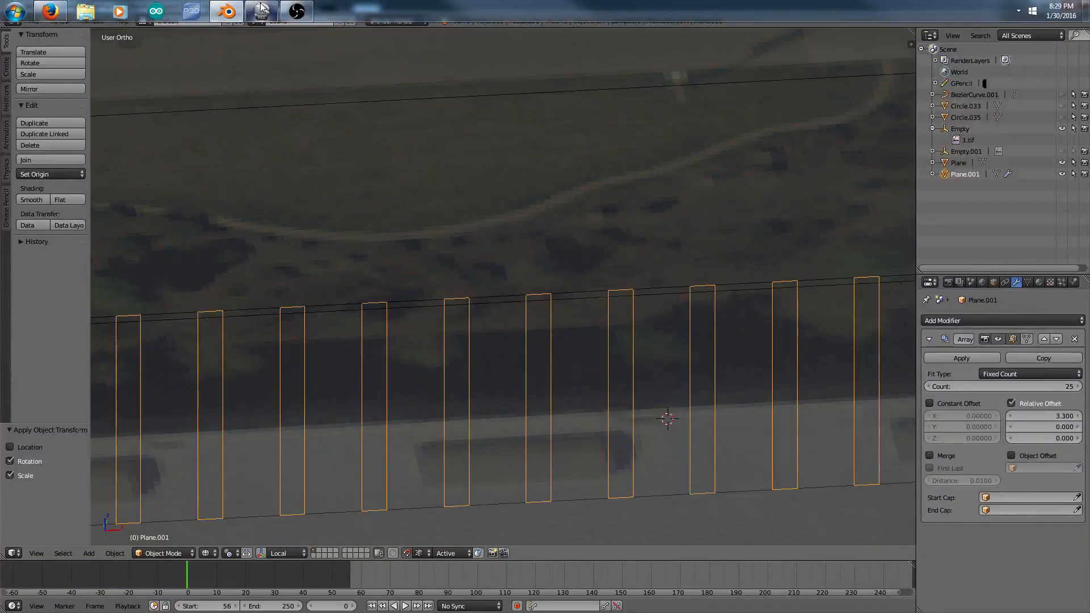
pyautogui.click(261, 8)
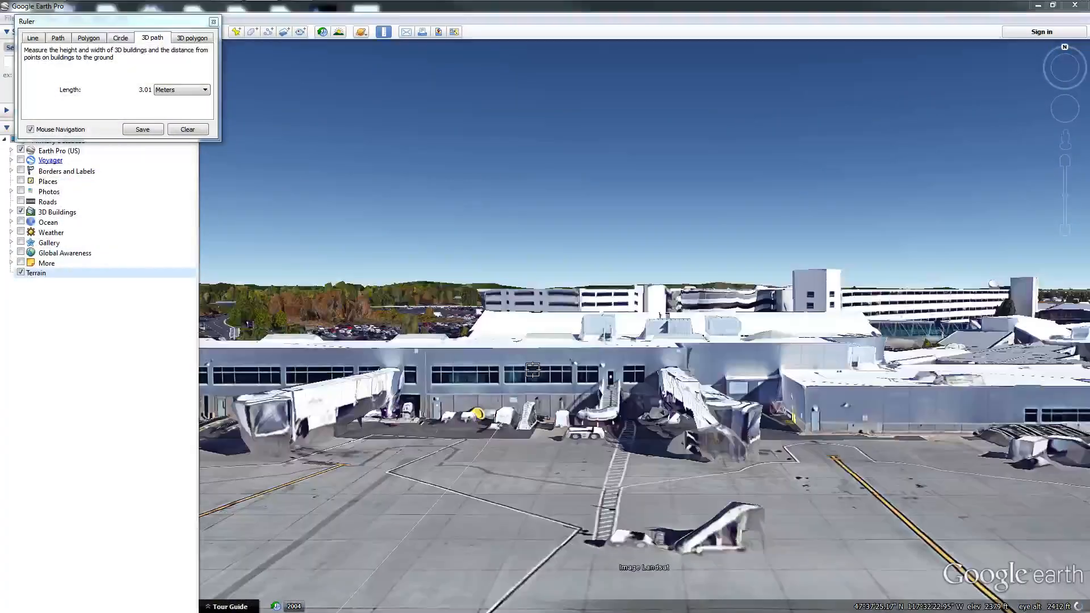
pyautogui.scroll(2, 532, 369)
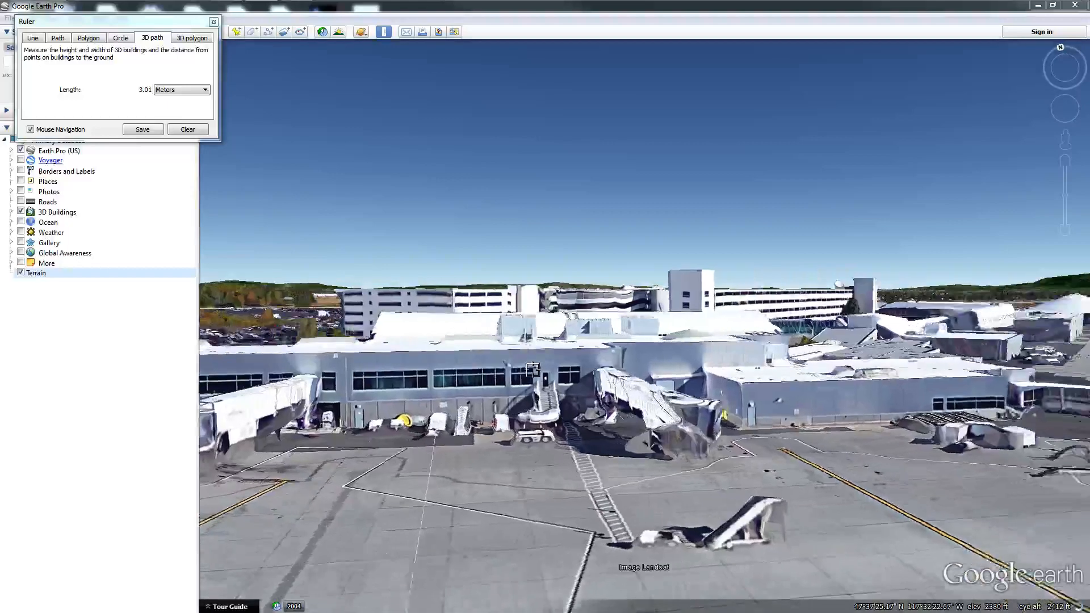
pyautogui.scroll(3, 533, 370)
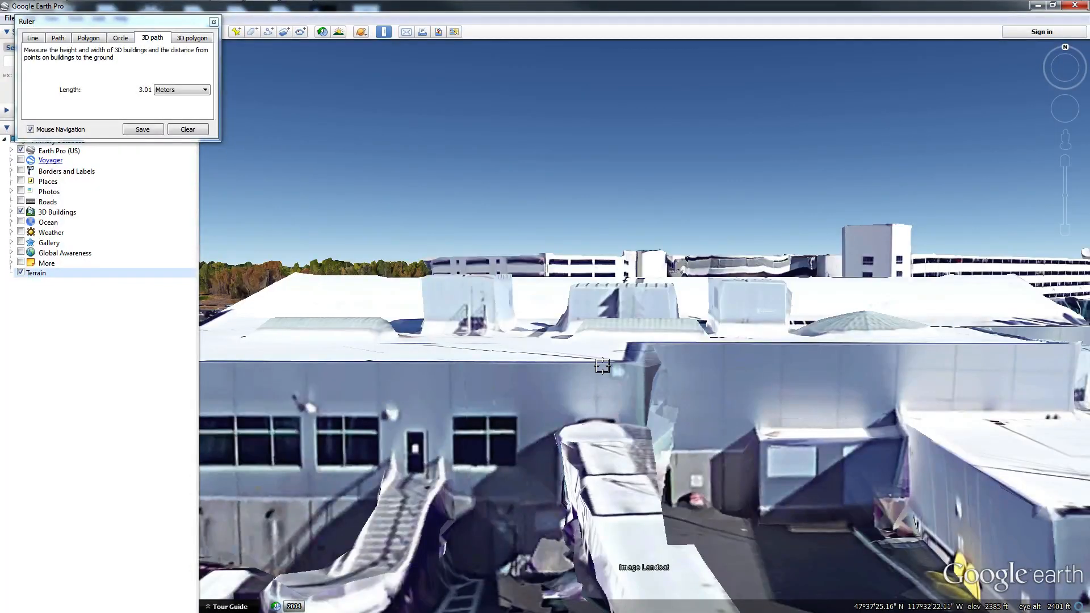
# Step: Return to Blender and examine from above how the arrayed strips line up along the front wall to its corner
pyautogui.moveTo(262, 4)
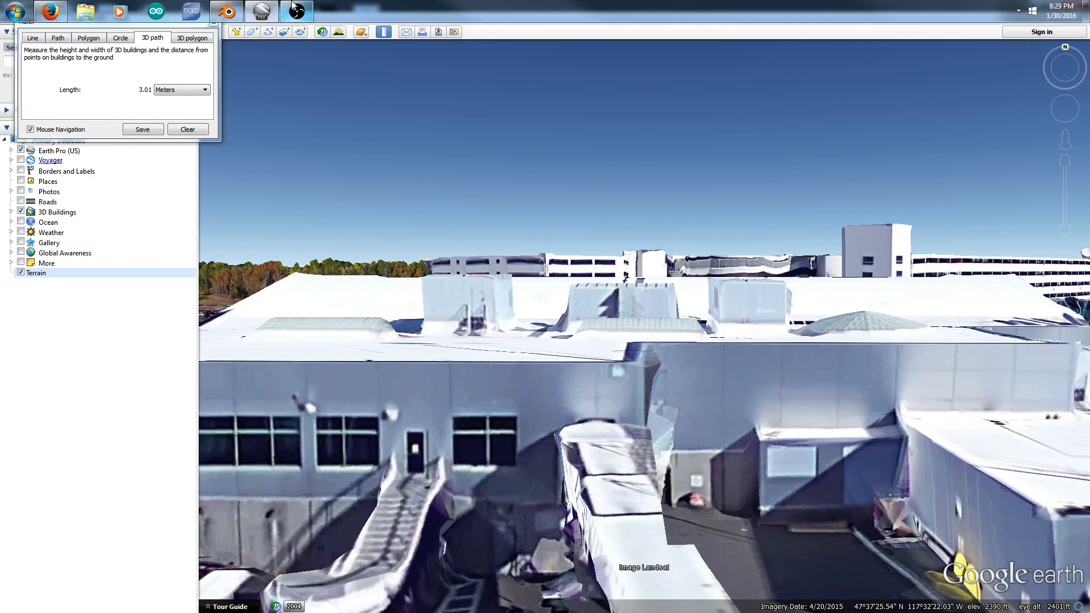
pyautogui.click(226, 10)
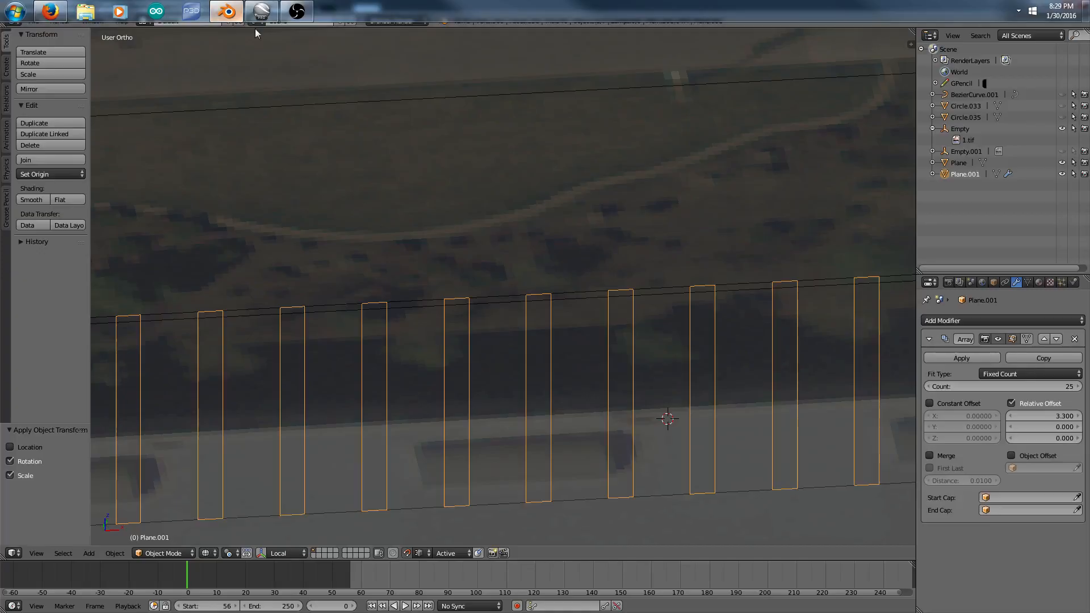
pyautogui.press('KP_7')
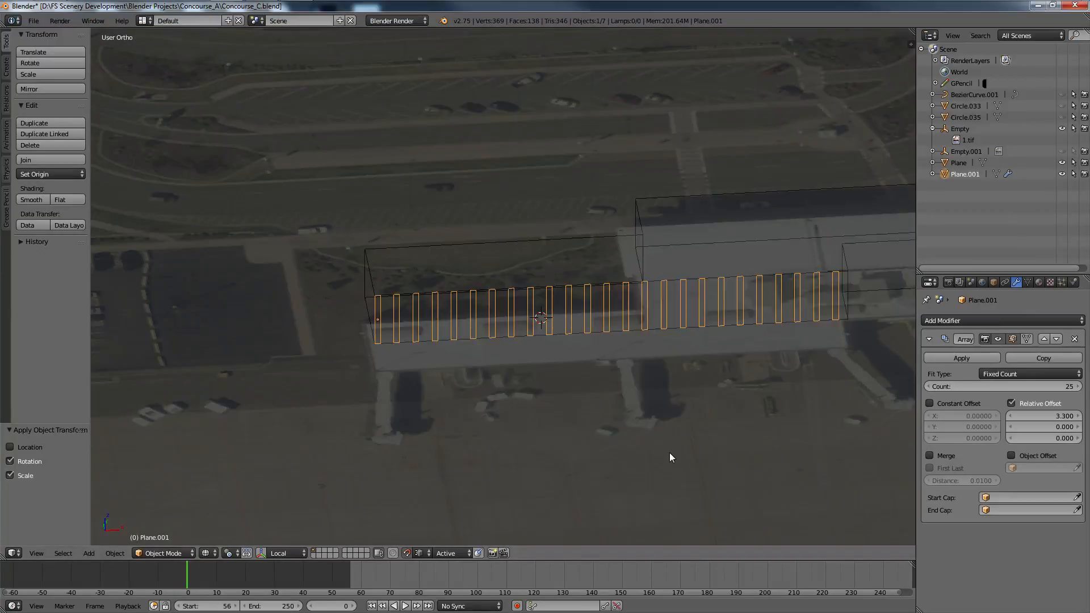
pyautogui.scroll(3, 674, 451)
pyautogui.keyDown('ctrl'); pyautogui.scroll(8, 710, 342); pyautogui.keyUp('ctrl')
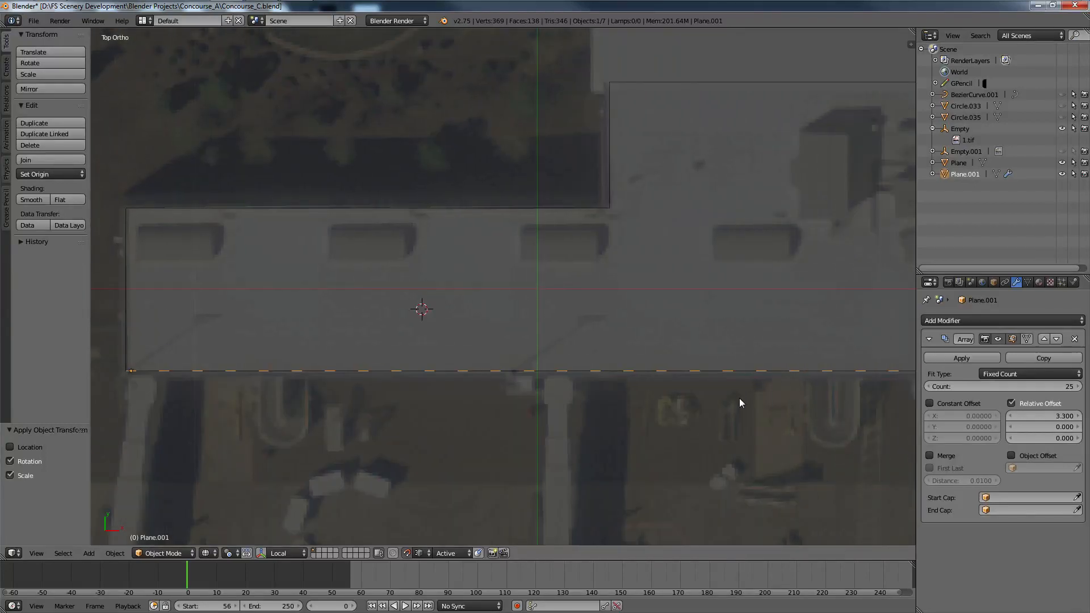
pyautogui.keyDown('ctrl'); pyautogui.scroll(6, 745, 408); pyautogui.keyUp('ctrl')
pyautogui.keyDown('shift'); pyautogui.scroll(-2, 827, 348); pyautogui.keyUp('shift')
pyautogui.keyDown('ctrl'); pyautogui.scroll(2, 828, 349); pyautogui.keyUp('ctrl')
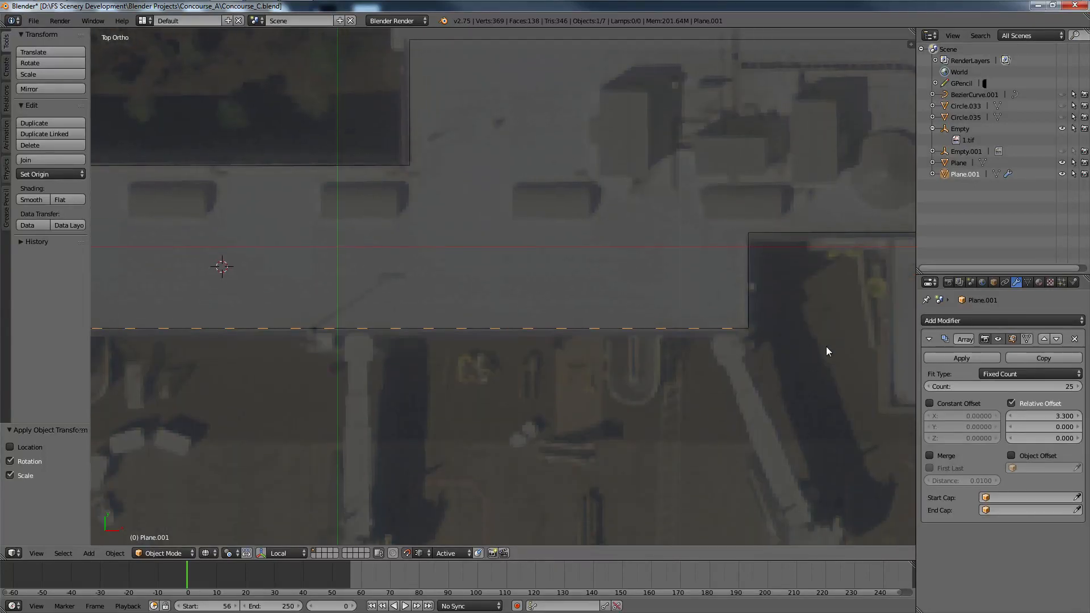
pyautogui.scroll(6, 877, 408)
pyautogui.keyDown('ctrl'); pyautogui.scroll(1, 786, 420); pyautogui.keyUp('ctrl')
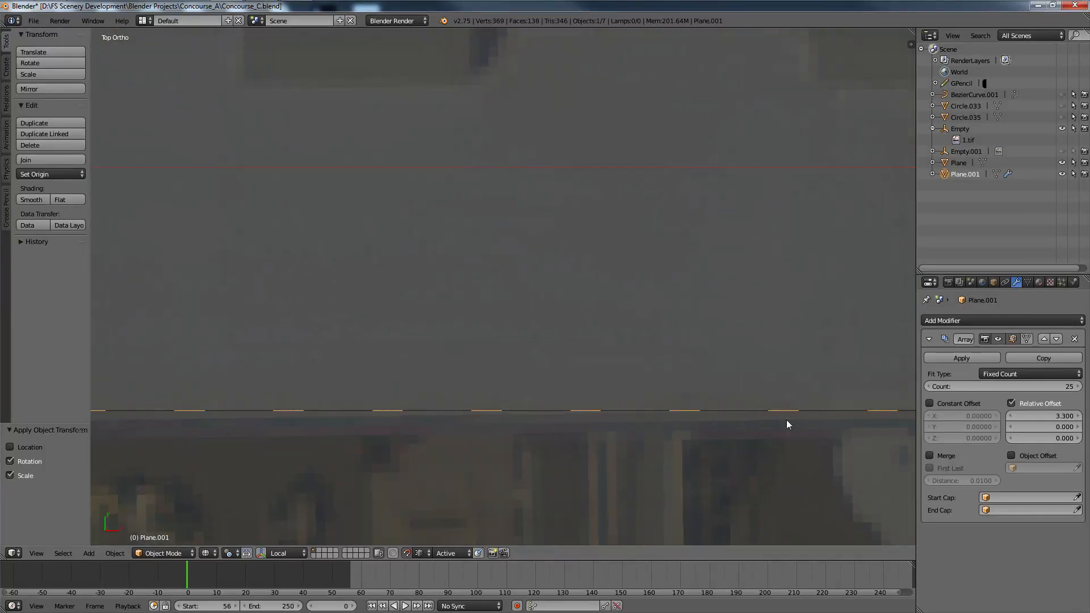
pyautogui.keyDown('ctrl'); pyautogui.scroll(11, 786, 420); pyautogui.keyUp('ctrl')
# Step: Try a relative X offset of 3.200 for the strip array and check the last strip near the wall's corner
pyautogui.click(1009, 415)
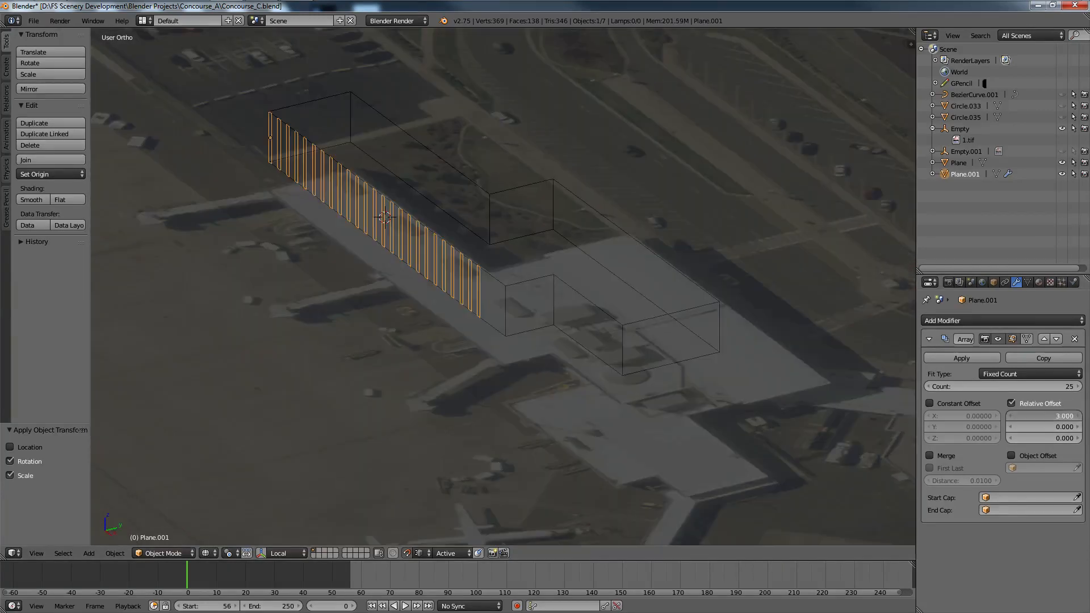
pyautogui.moveTo(1044, 415)
pyautogui.mouseDown()
pyautogui.moveTo(1075, 416)
pyautogui.moveTo(1019, 416)
pyautogui.moveTo(1038, 416)
pyautogui.mouseUp()
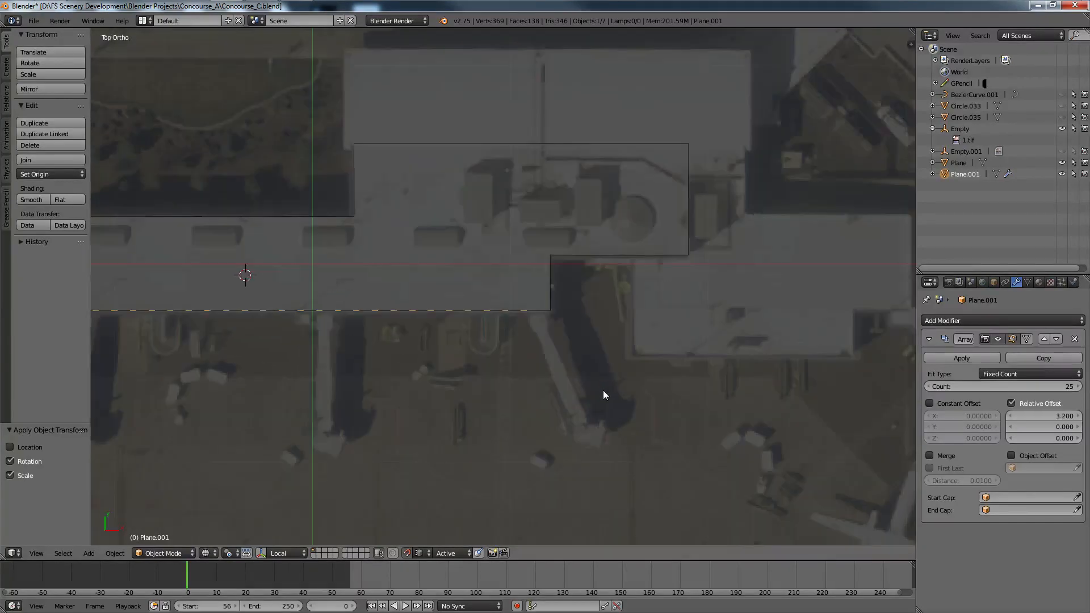
pyautogui.scroll(5, 603, 390)
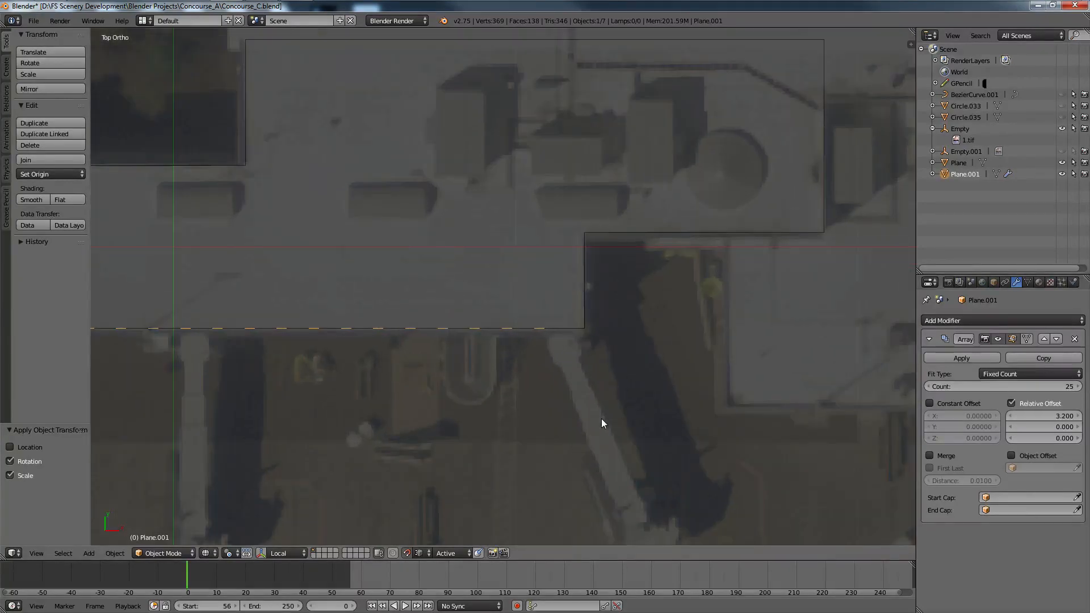
pyautogui.scroll(4, 598, 477)
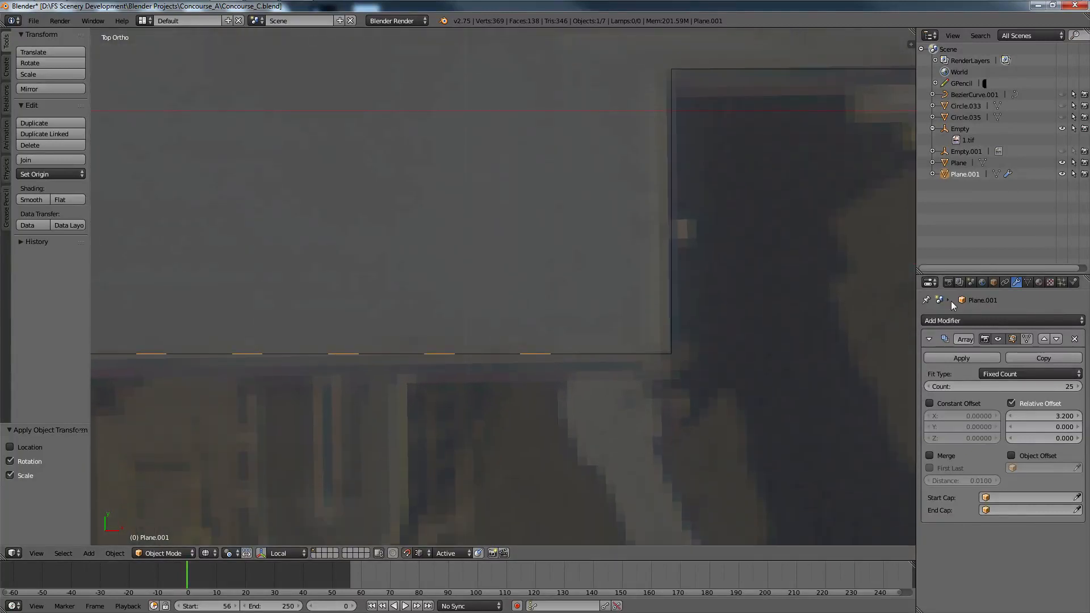
# Step: Try relative X offsets of 3.300, 3.255 and 3.260 for the strip array
pyautogui.click(1078, 415)
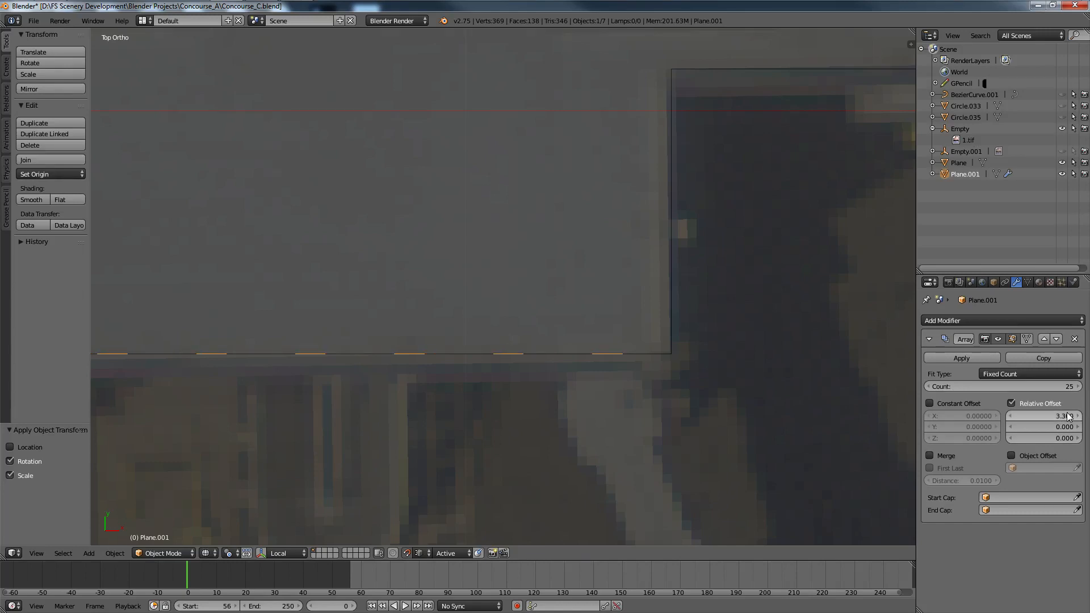
pyautogui.click(1069, 416)
pyautogui.write('3.2')
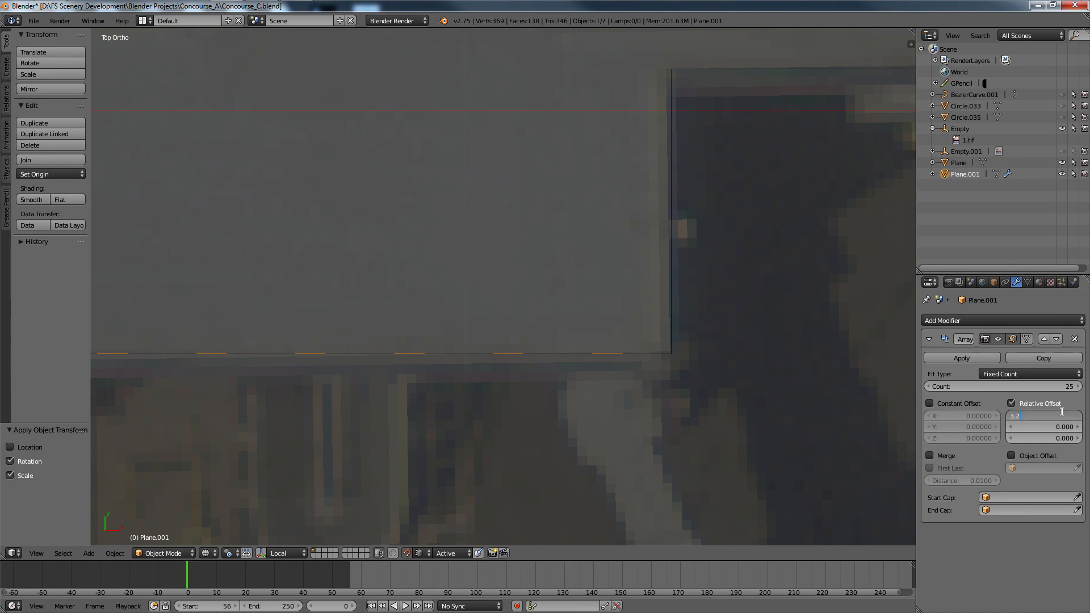
pyautogui.press('Return')
pyautogui.click(1065, 417)
pyautogui.write('55')
pyautogui.press('Return')
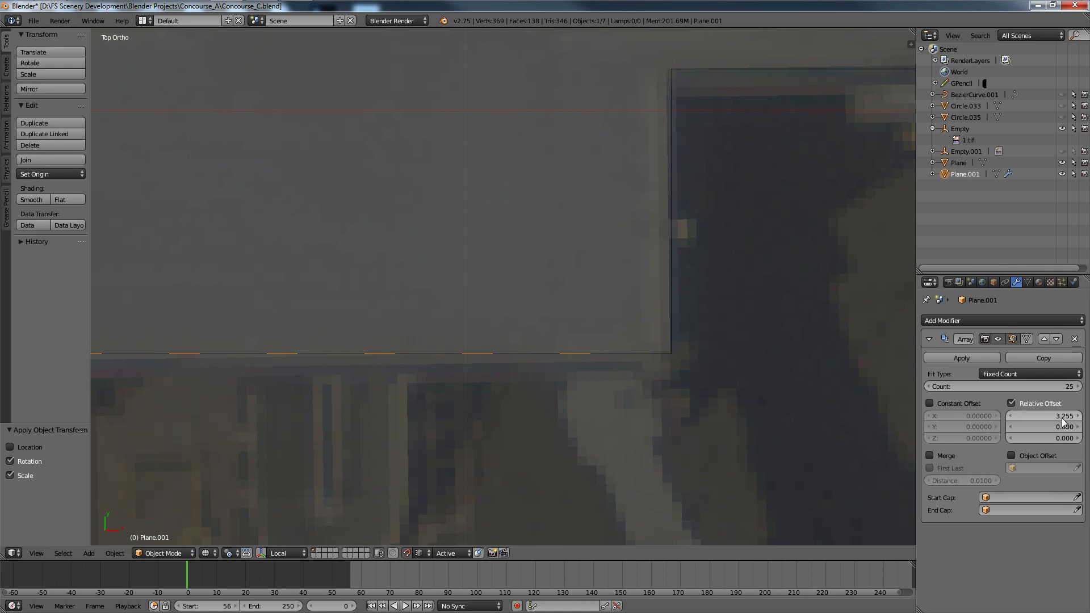
pyautogui.click(1063, 419)
pyautogui.write('3.26')
pyautogui.press('Return')
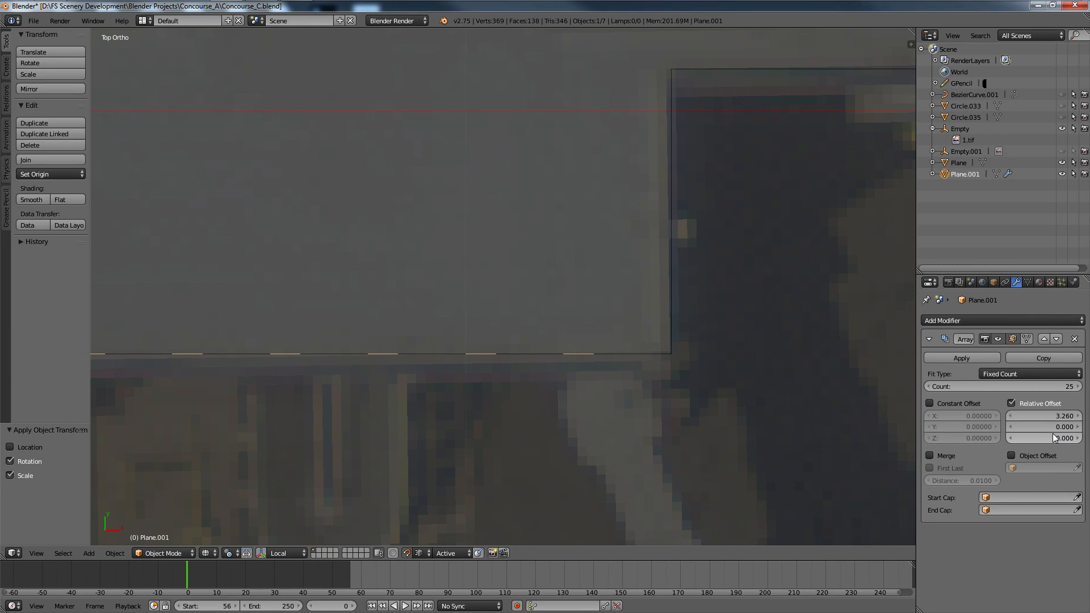
# Step: Try relative X offsets of 3.270, 3.000 and 3.800 for the strip array
pyautogui.click(1077, 416)
pyautogui.click(1056, 416)
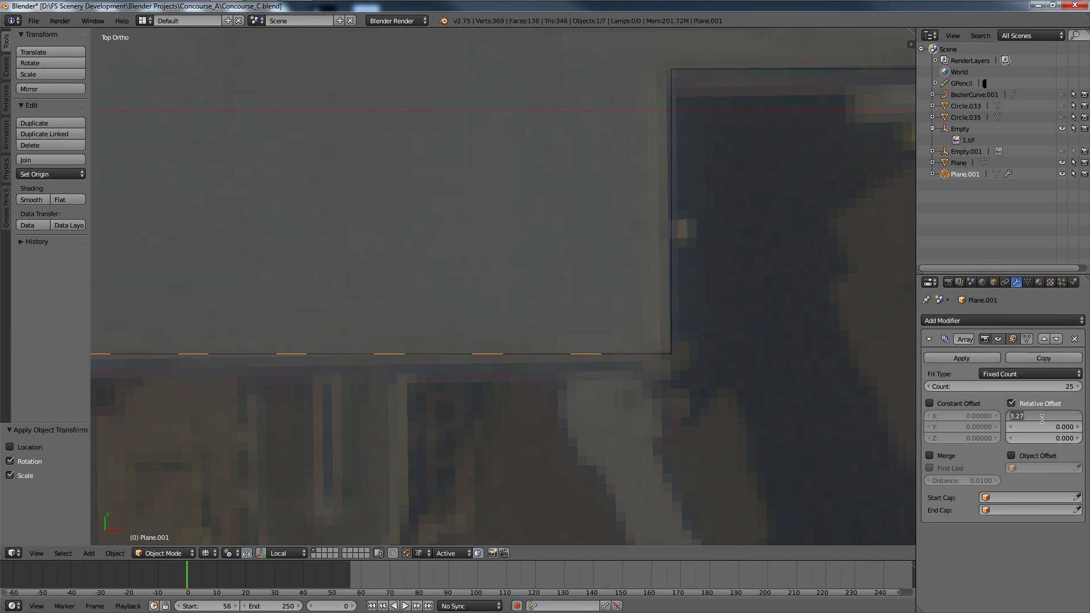
pyautogui.write('3.')
pyautogui.press('Return')
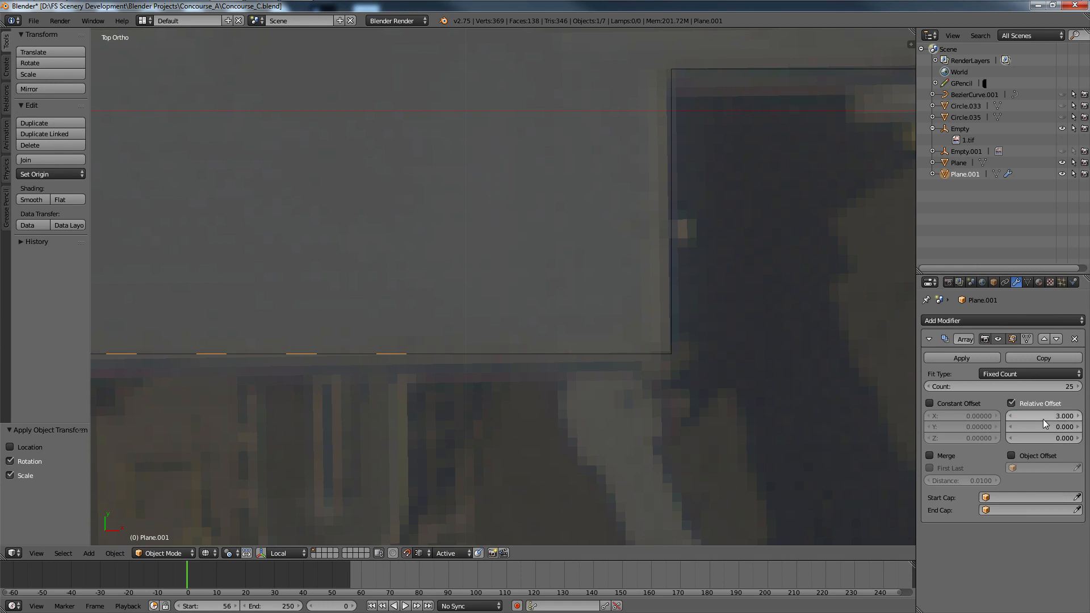
pyautogui.click(1044, 419)
pyautogui.press('Return')
pyautogui.click(1052, 418)
pyautogui.write('3.3')
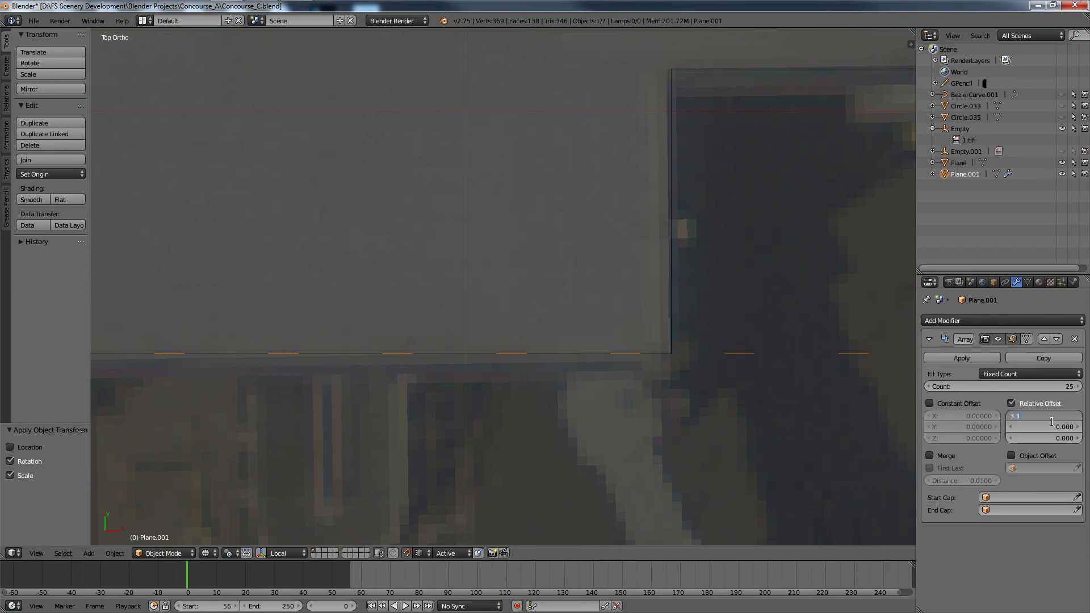
pyautogui.write("'")
pyautogui.press('Return')
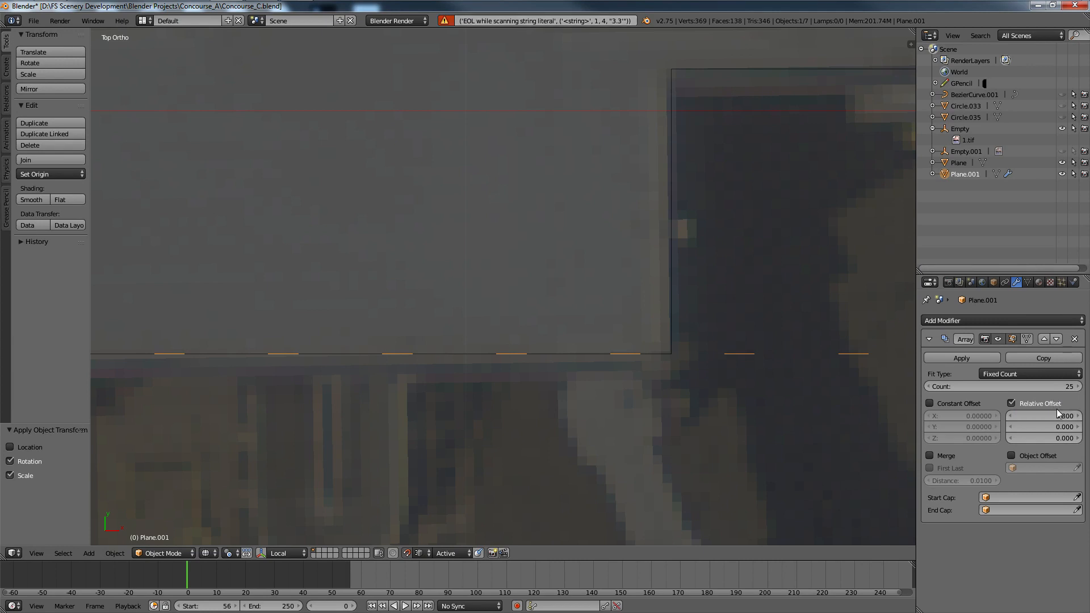
# Step: Refine the strip array's relative X offset to 3.290
pyautogui.click(1062, 416)
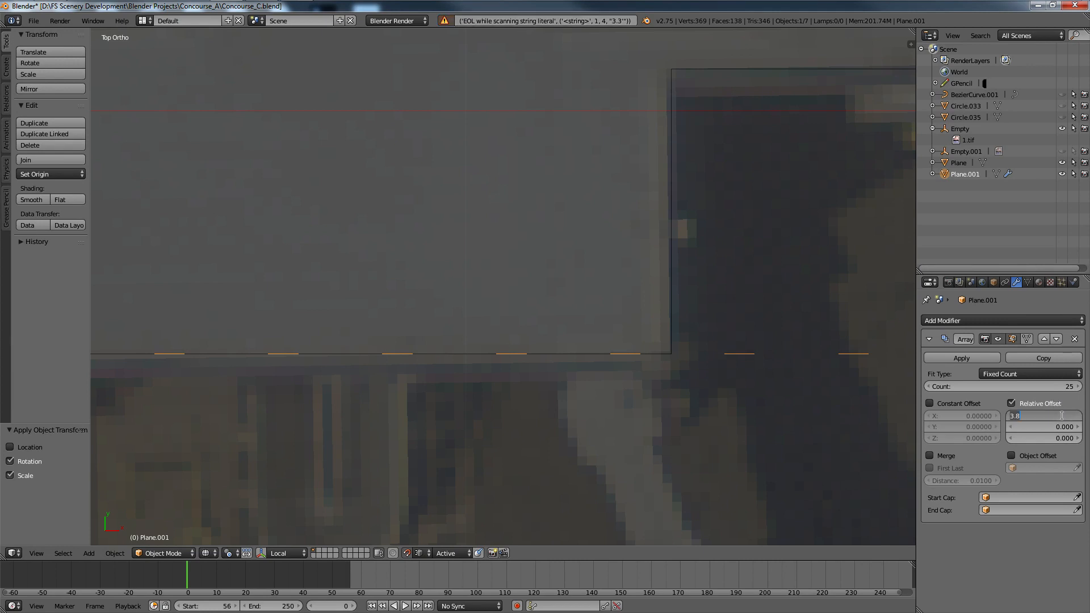
pyautogui.write('3.3')
pyautogui.press('Return')
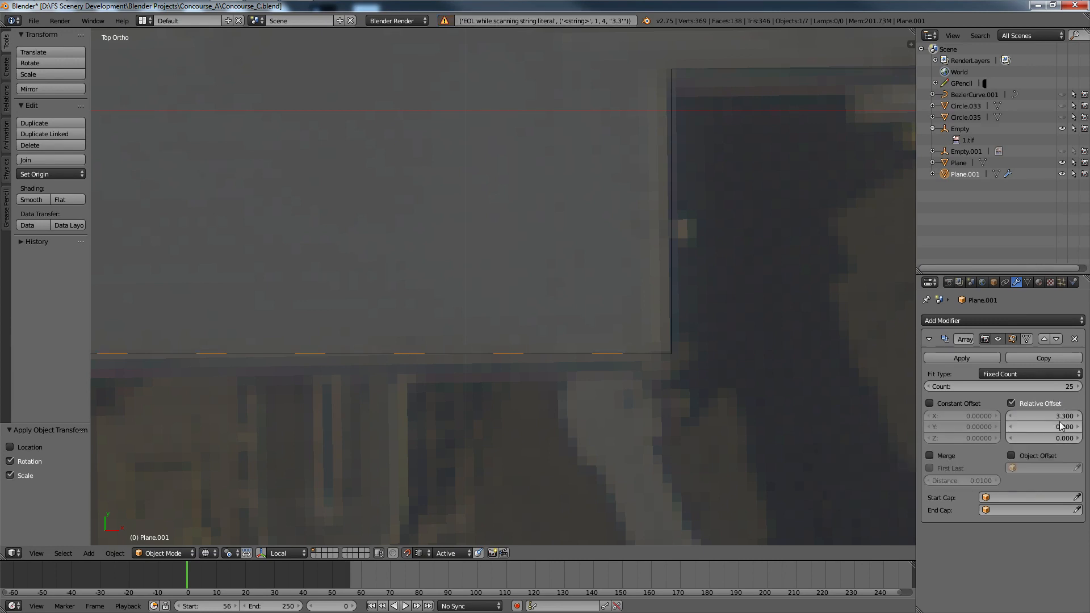
pyautogui.click(1060, 416)
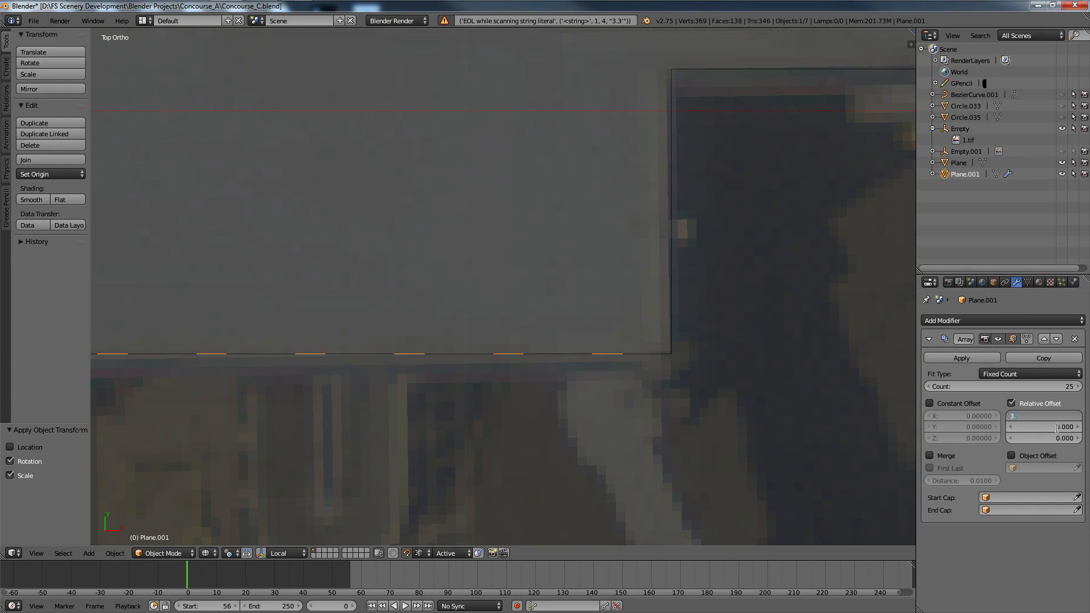
pyautogui.write('280')
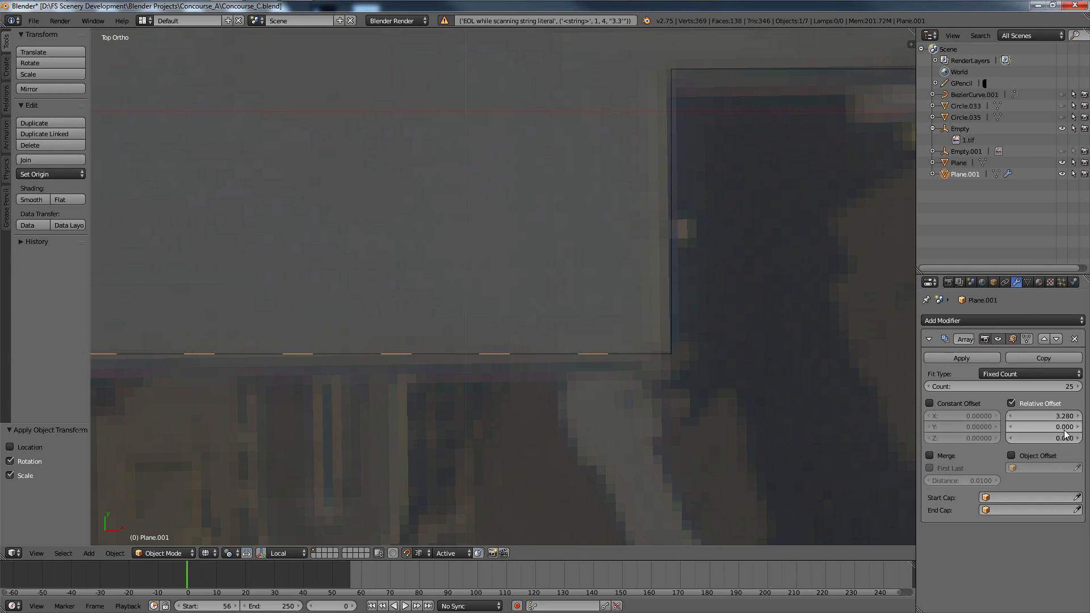
pyautogui.press('Return')
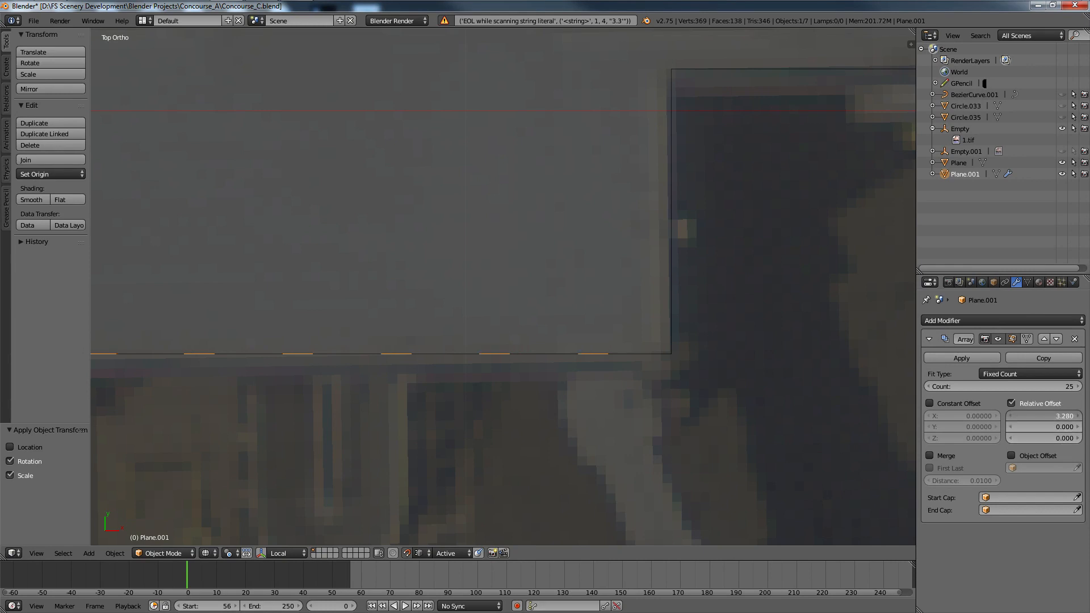
pyautogui.moveTo(1045, 416); pyautogui.dragTo(1050, 416)
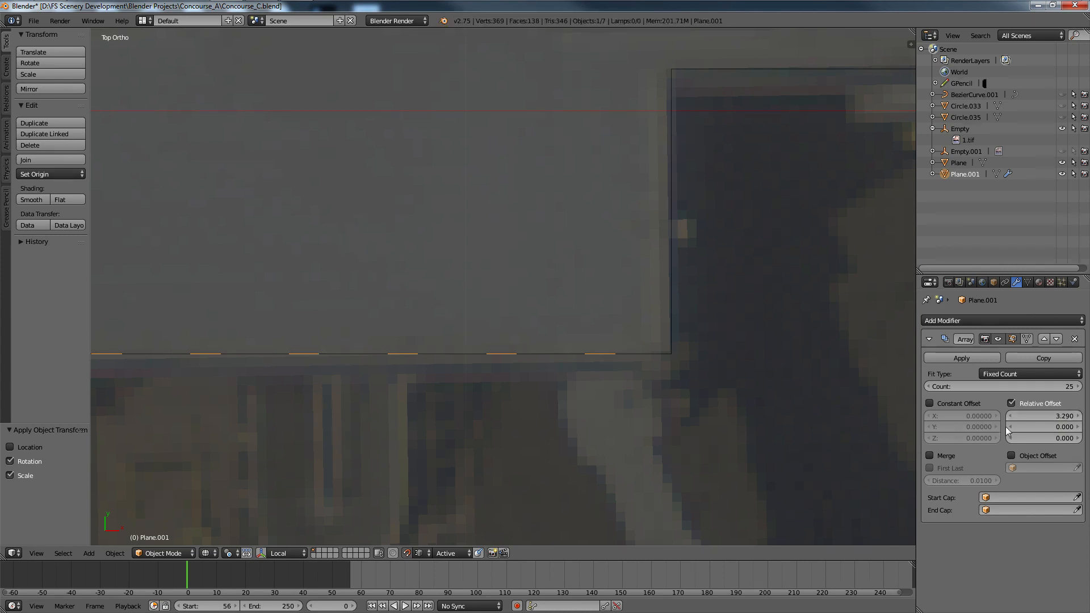
# Step: Compare the strip layout with the facade in Google Earth, and apply the Array modifier in Blender
pyautogui.click(601, 369)
pyautogui.scroll(-7, 602, 370)
pyautogui.moveTo(598, 395); pyautogui.dragTo(612, 336, button='middle')
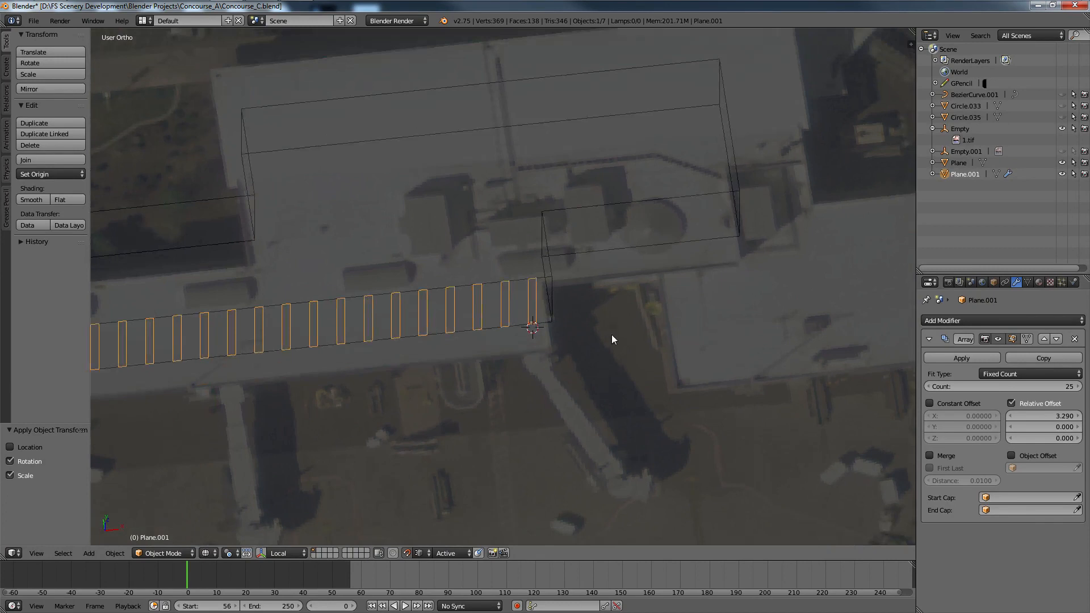
pyautogui.scroll(-4, 612, 335)
pyautogui.keyDown('ctrl'); pyautogui.scroll(-10, 554, 336); pyautogui.keyUp('ctrl')
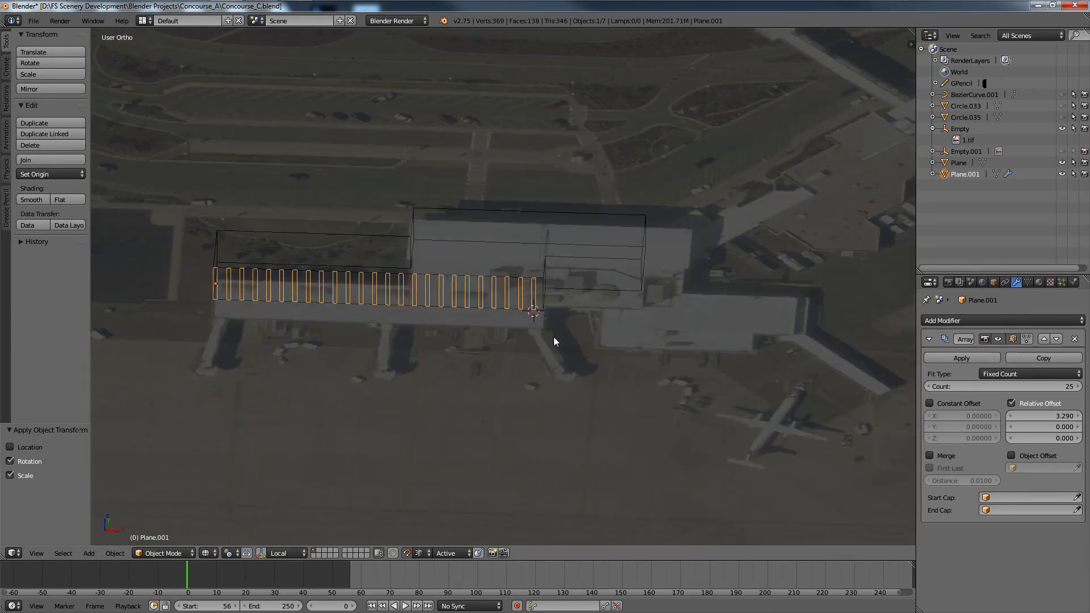
pyautogui.click(261, 11)
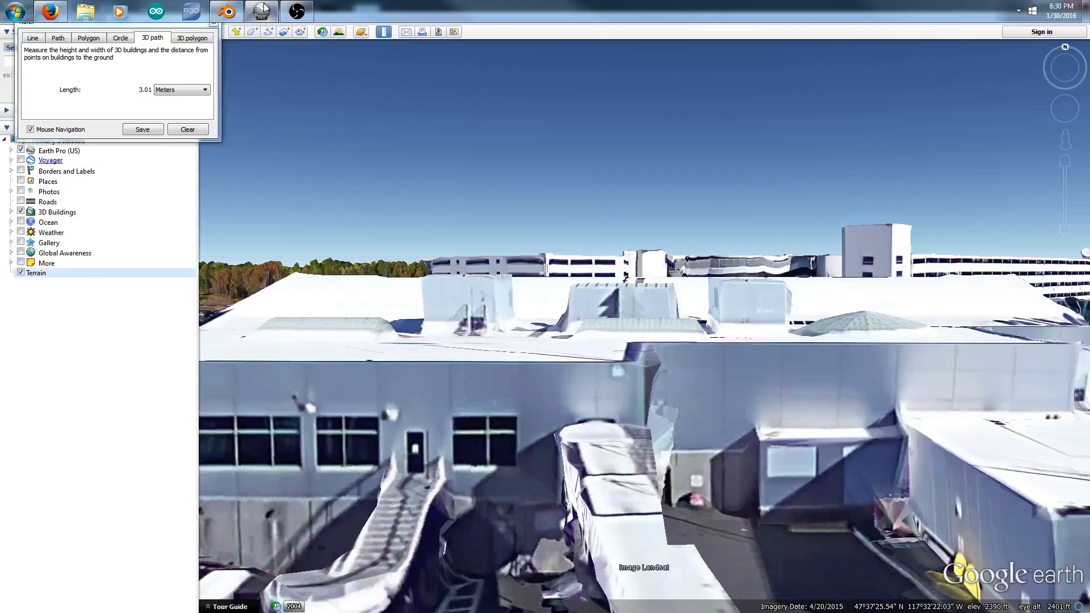
pyautogui.click(227, 12)
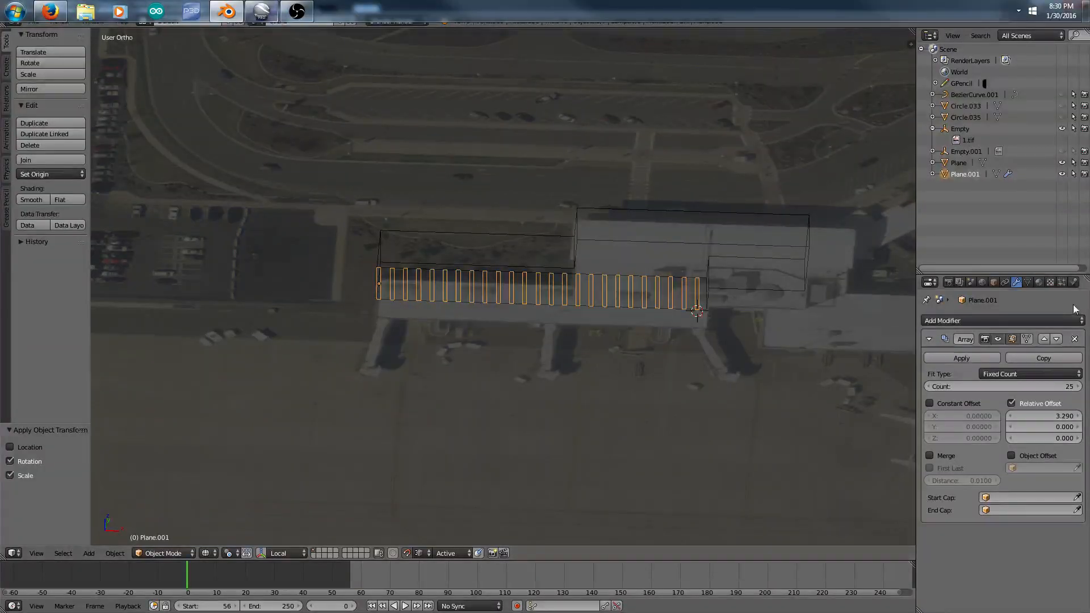
pyautogui.click(961, 358)
pyautogui.moveTo(522, 393); pyautogui.dragTo(472, 334, button='middle')
pyautogui.scroll(2, 469, 342)
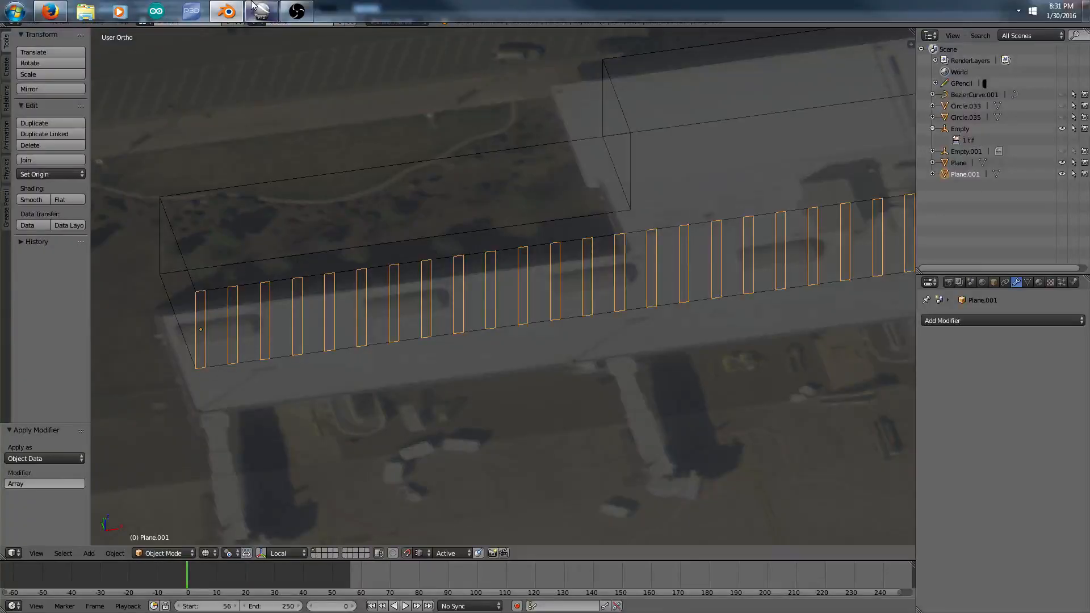
# Step: Check the facade's near end in Google Earth, and in Blender delete the vertices of the second and third strips in Edit Mode
pyautogui.click(251, 19)
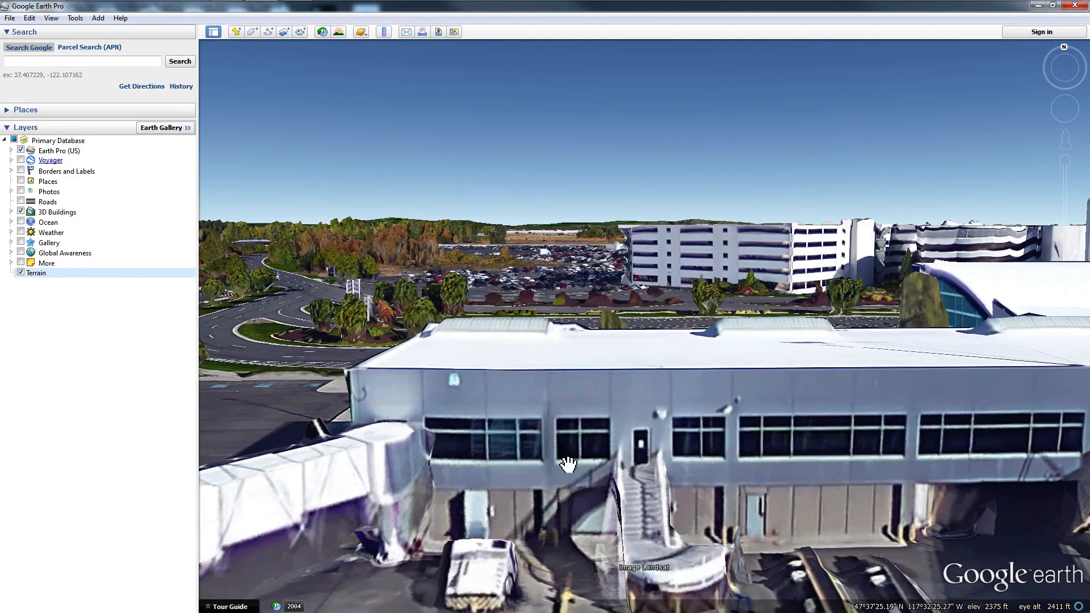
pyautogui.moveTo(568, 464); pyautogui.dragTo(374, 465)
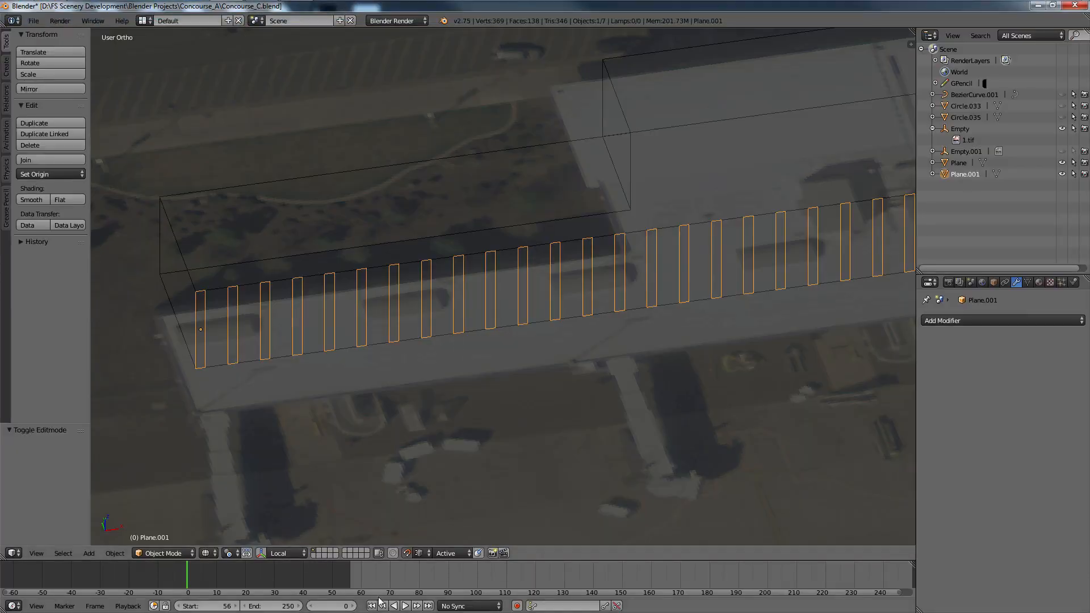
pyautogui.press('Tab')
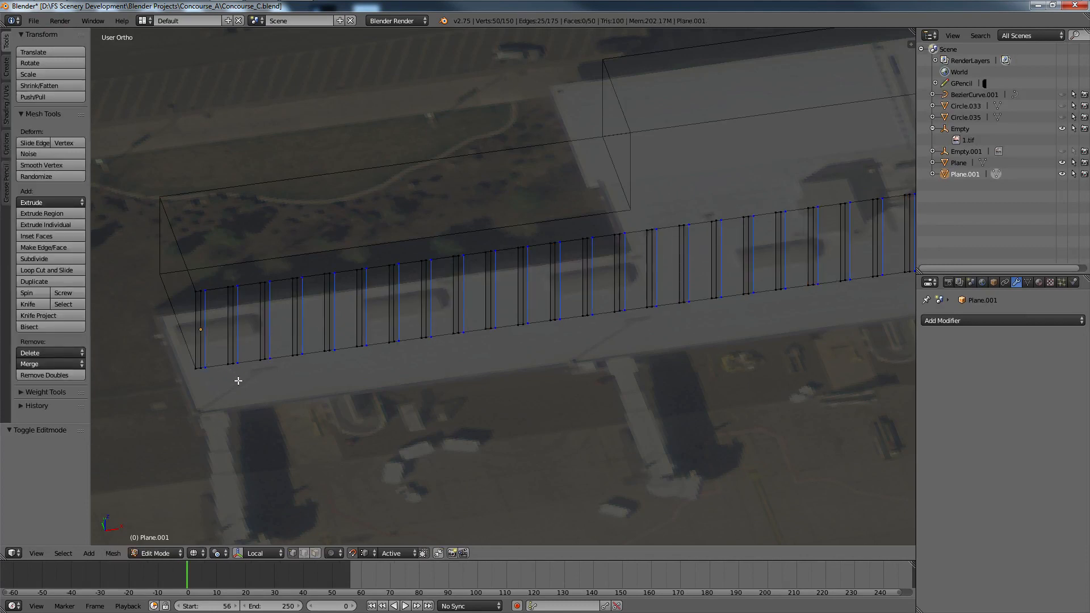
pyautogui.moveTo(238, 380); pyautogui.dragTo(230, 336, button='middle')
pyautogui.rightClick(226, 334)
pyautogui.press('b')
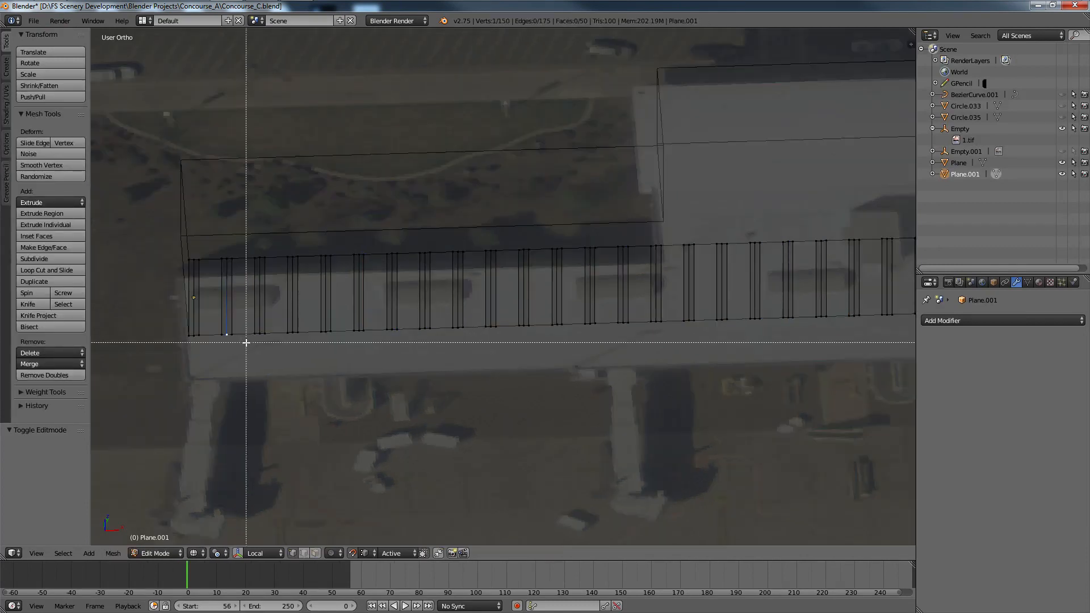
pyautogui.moveTo(272, 344); pyautogui.dragTo(213, 236)
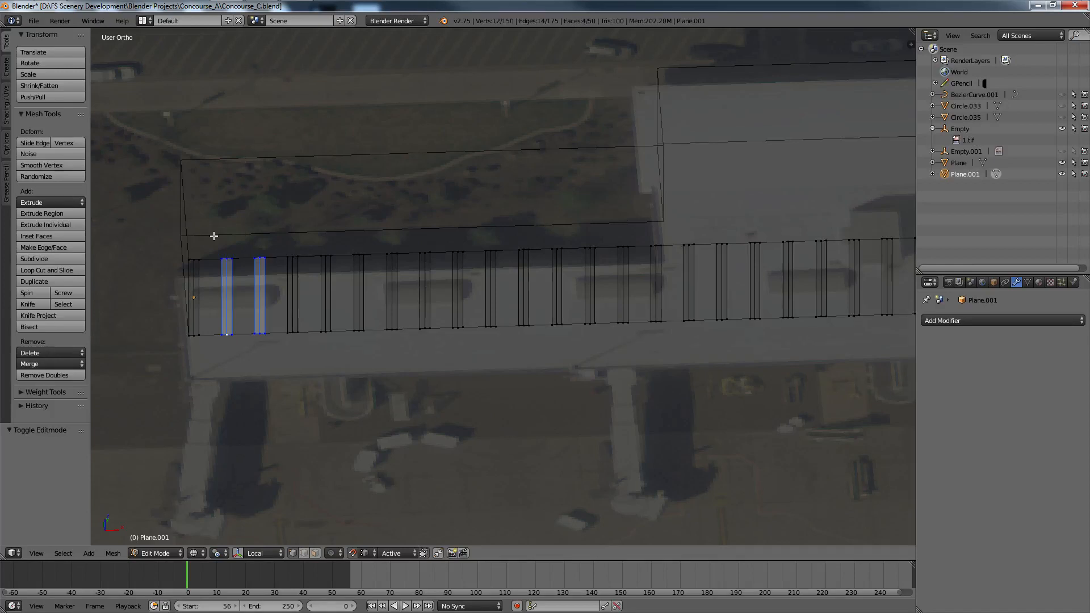
pyautogui.press('x')
pyautogui.click(214, 237)
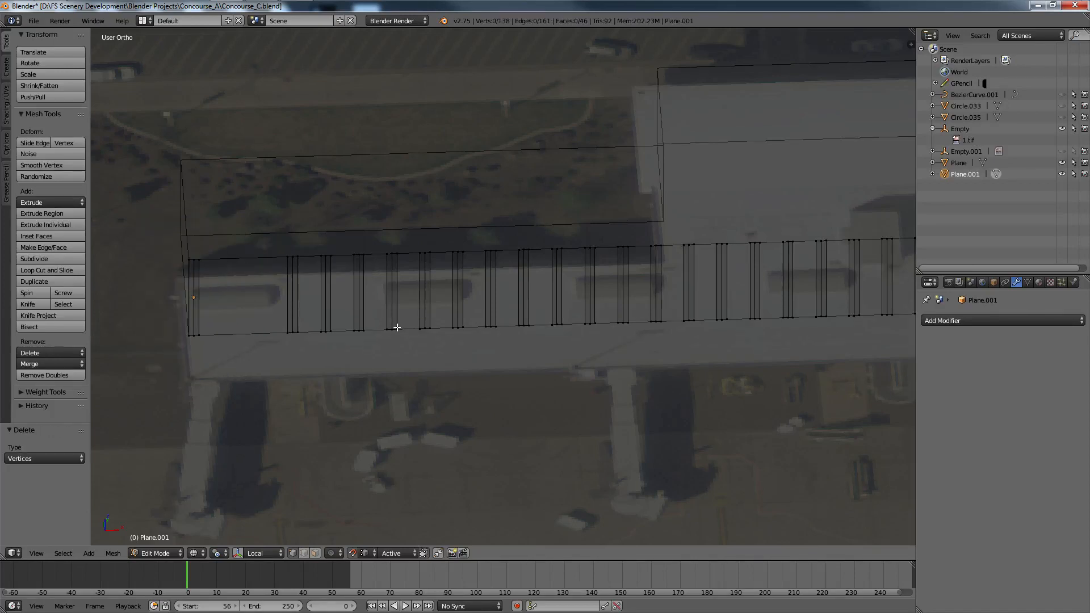
# Step: Try deleting the vertices of the two adjacent strips just after the second remaining strip on the facade
pyautogui.rightClick(369, 336)
pyautogui.press('b')
pyautogui.moveTo(370, 343); pyautogui.dragTo(309, 220)
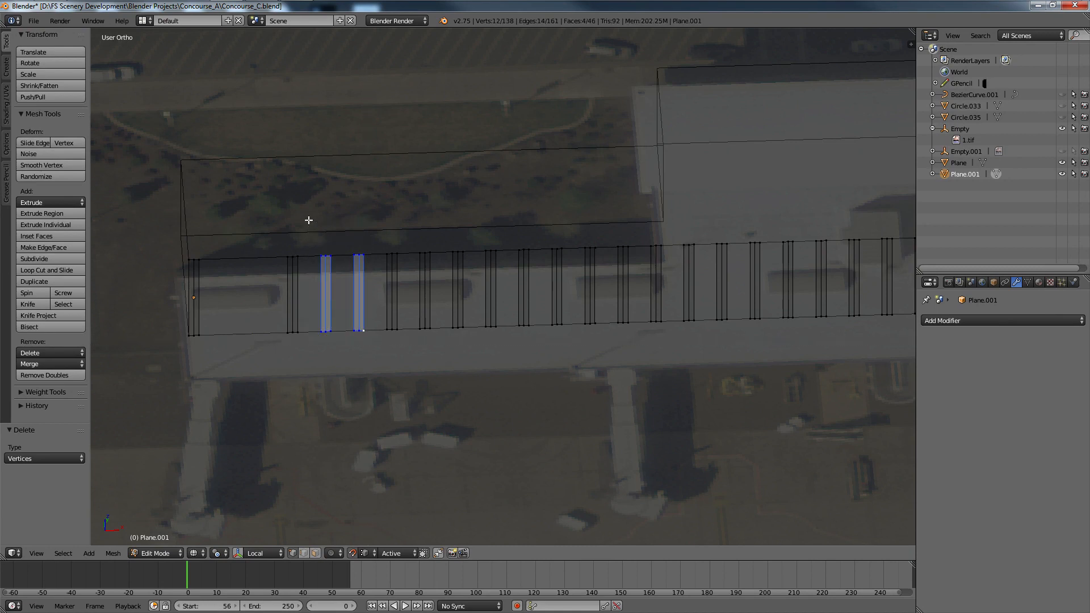
pyautogui.press('x')
pyautogui.click(308, 219)
# Step: Switch to Google Earth and examine the panel seams and windows along the concourse's front facade
pyautogui.moveTo(271, 5)
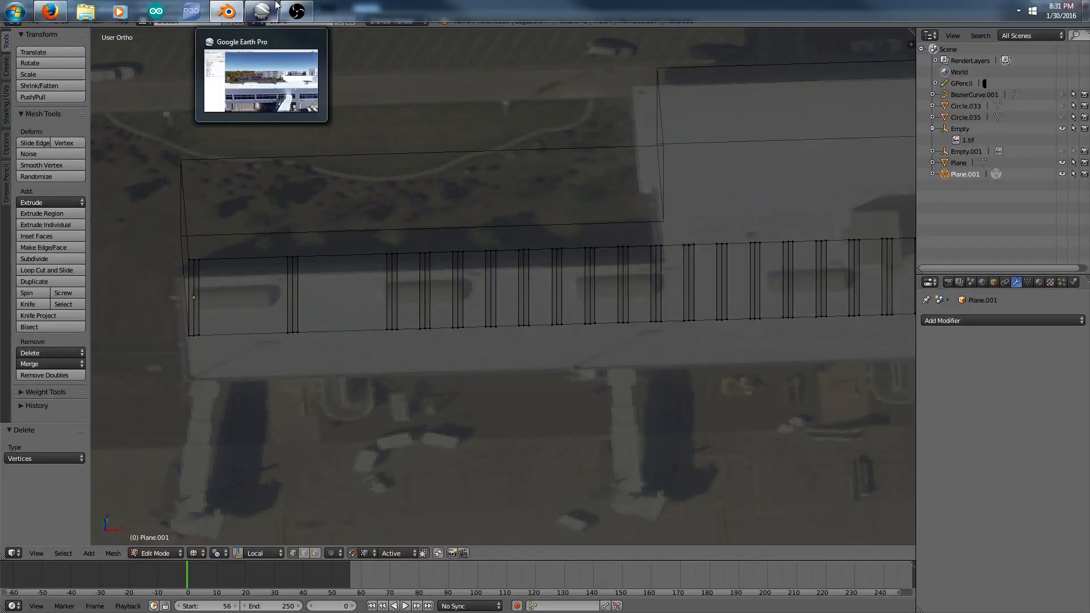
pyautogui.click(262, 11)
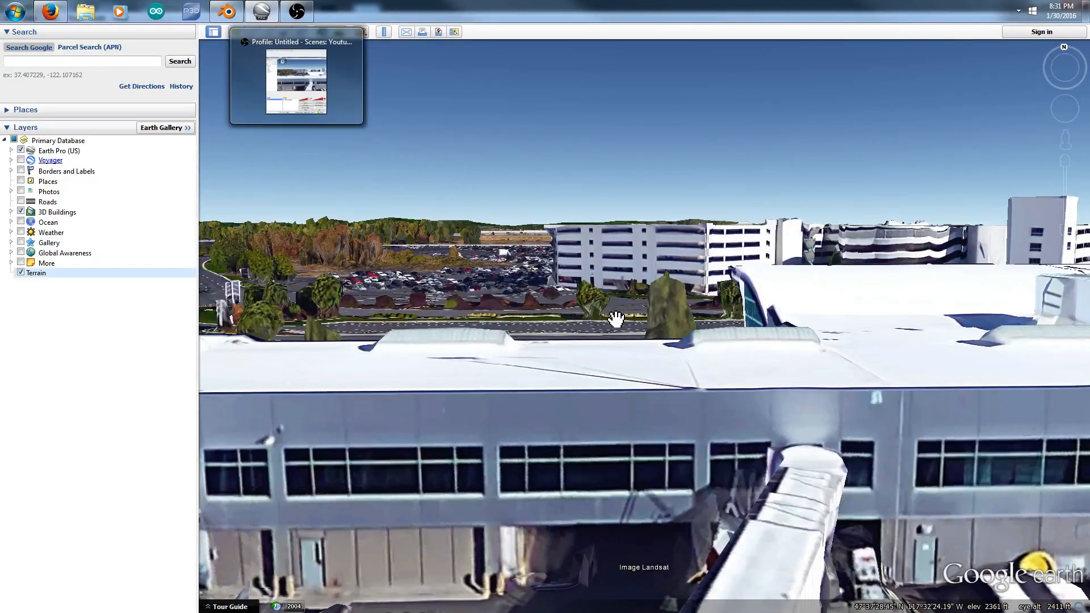
pyautogui.scroll(-3, 599, 334)
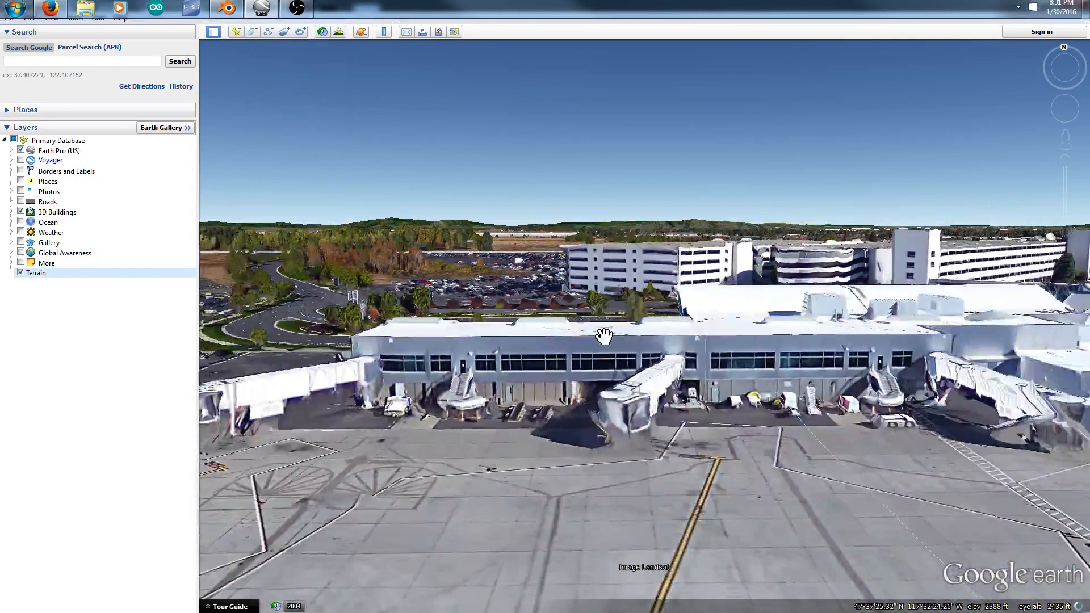
pyautogui.scroll(4, 604, 335)
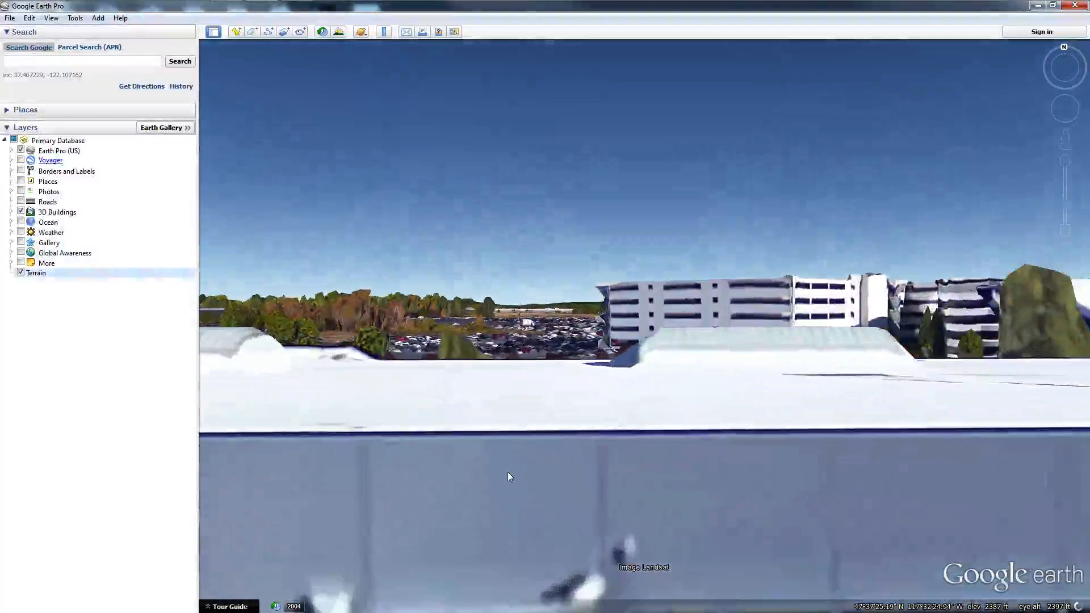
pyautogui.moveTo(507, 471); pyautogui.dragTo(761, 422)
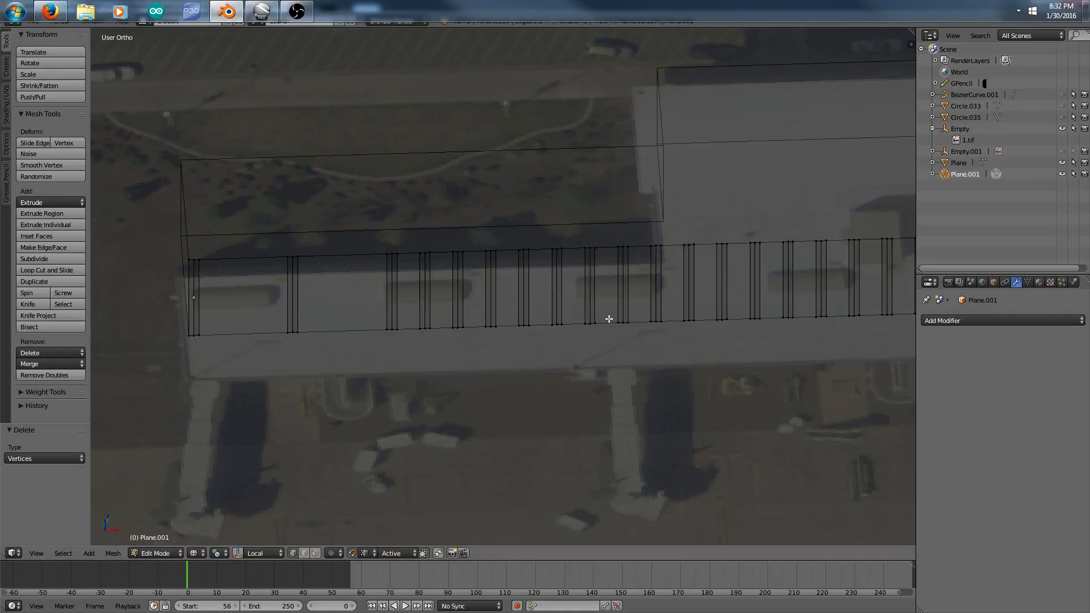
# Step: Back in Blender, inspect the remaining strips against the building's front in solid shading from several angles
pyautogui.scroll(-4, 609, 319)
pyautogui.press('ctrl+KP_1')
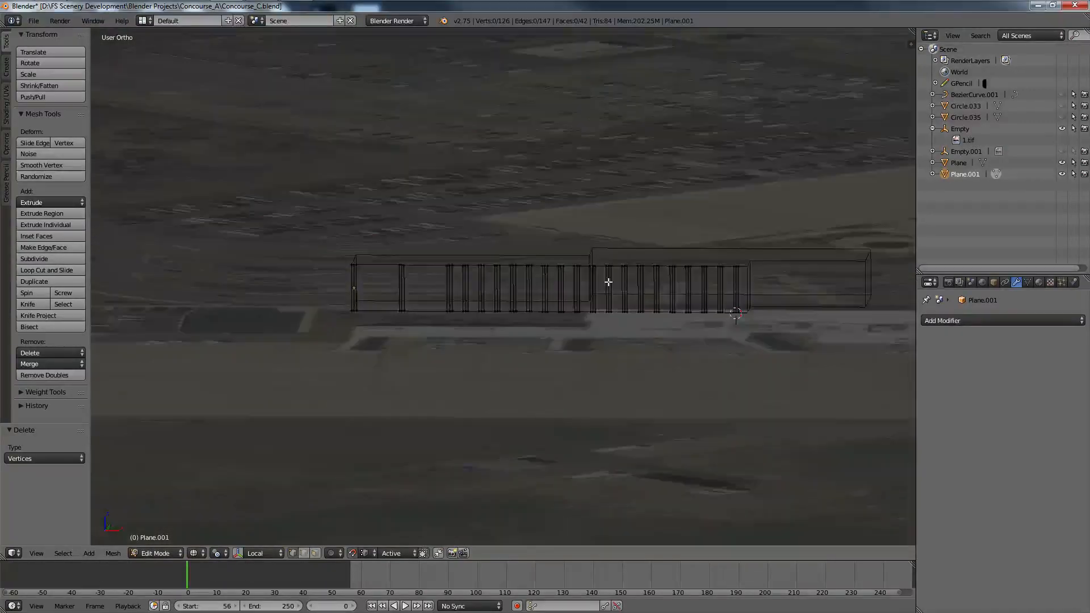
pyautogui.press('KP_5')
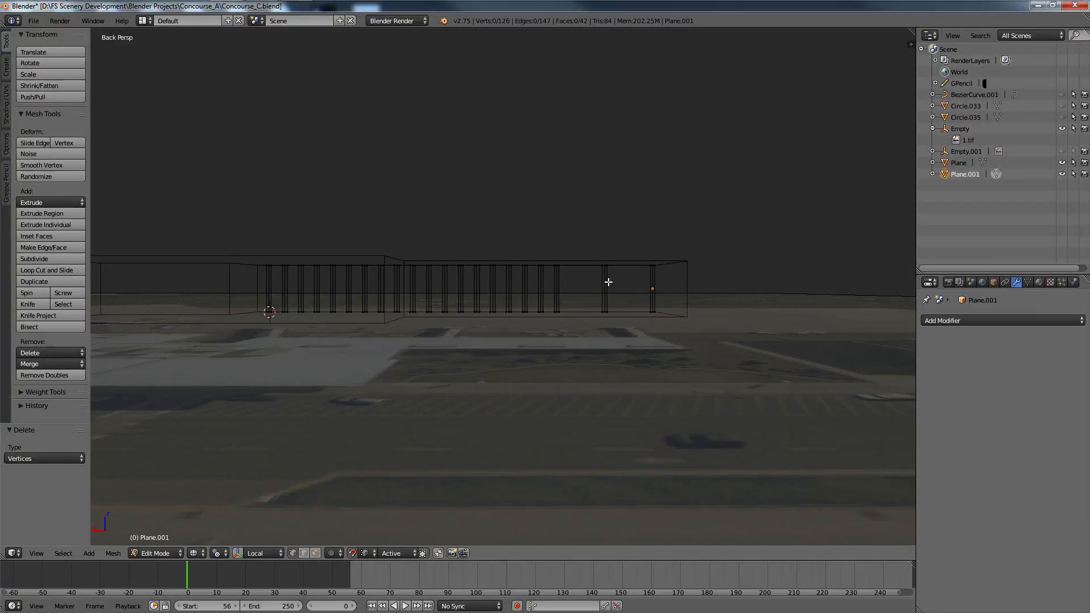
pyautogui.moveTo(608, 283); pyautogui.dragTo(353, 336, button='middle')
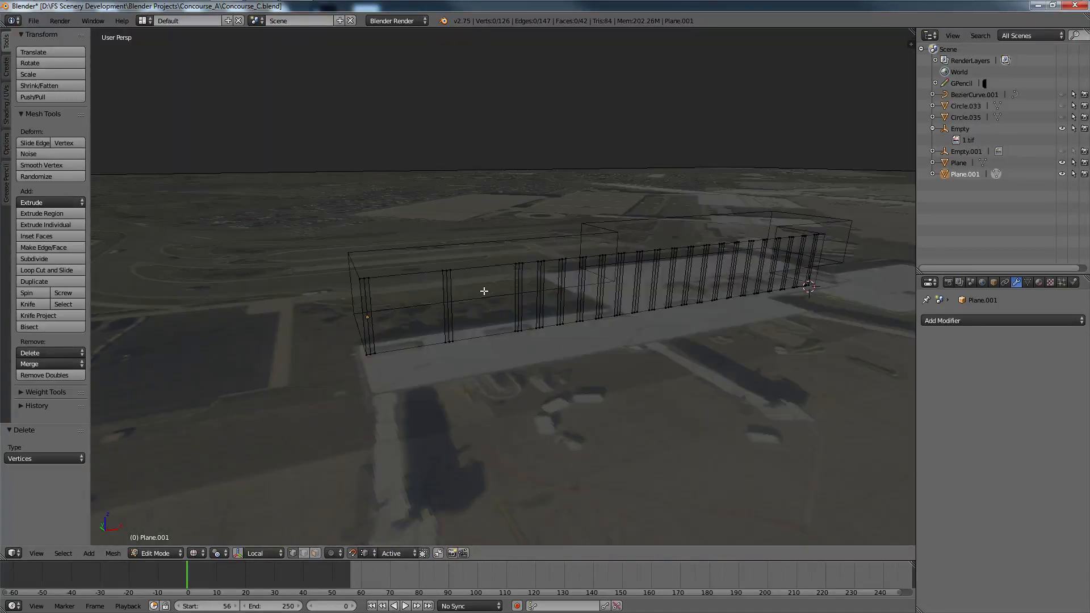
pyautogui.press('z')
pyautogui.scroll(5, 485, 341)
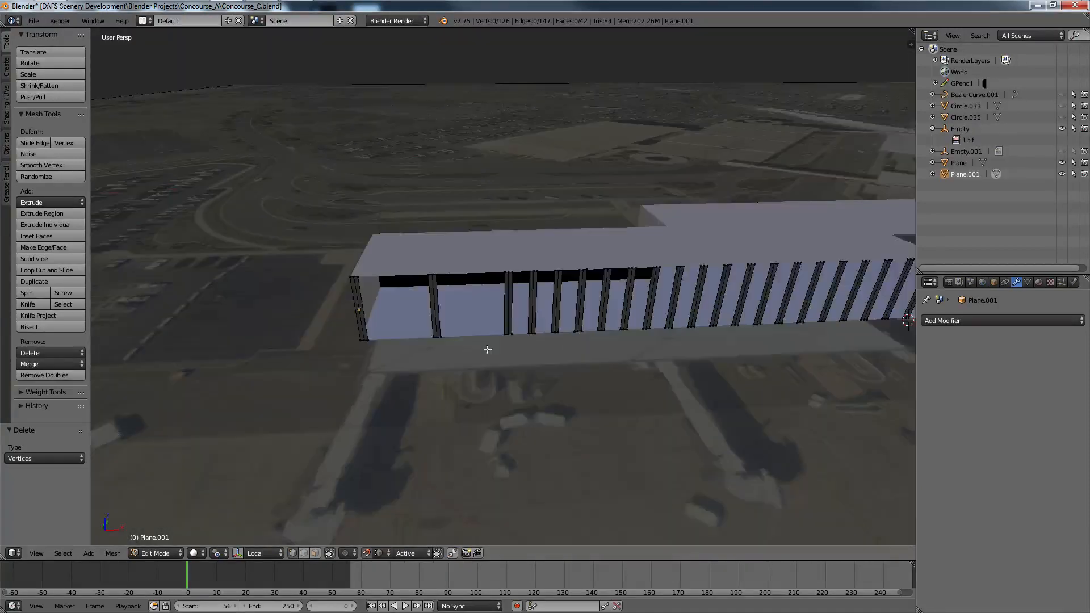
pyautogui.scroll(2, 510, 337)
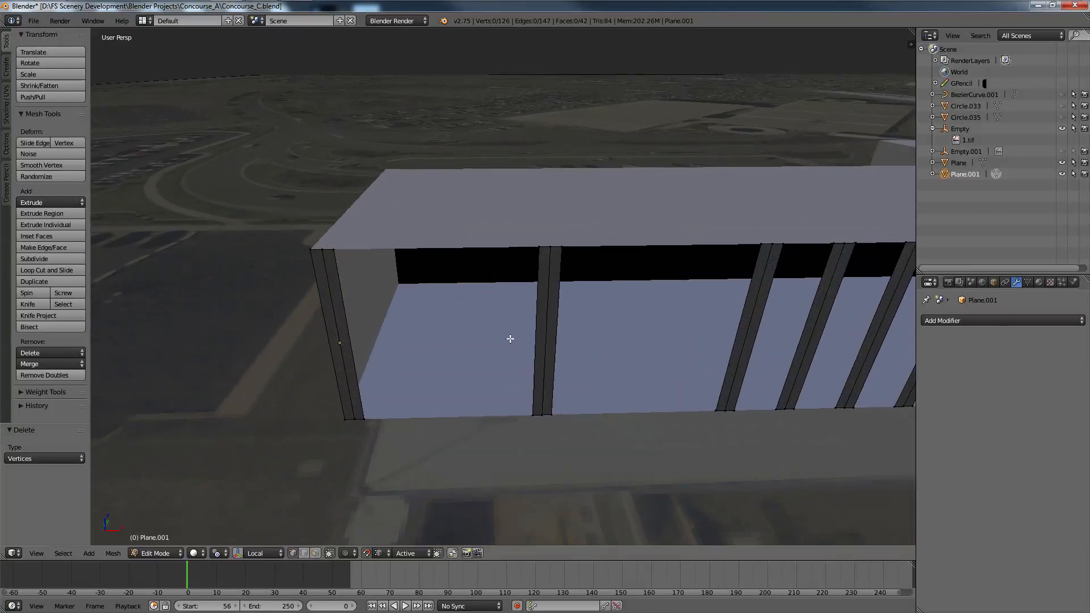
pyautogui.moveTo(509, 335); pyautogui.dragTo(544, 325, button='middle')
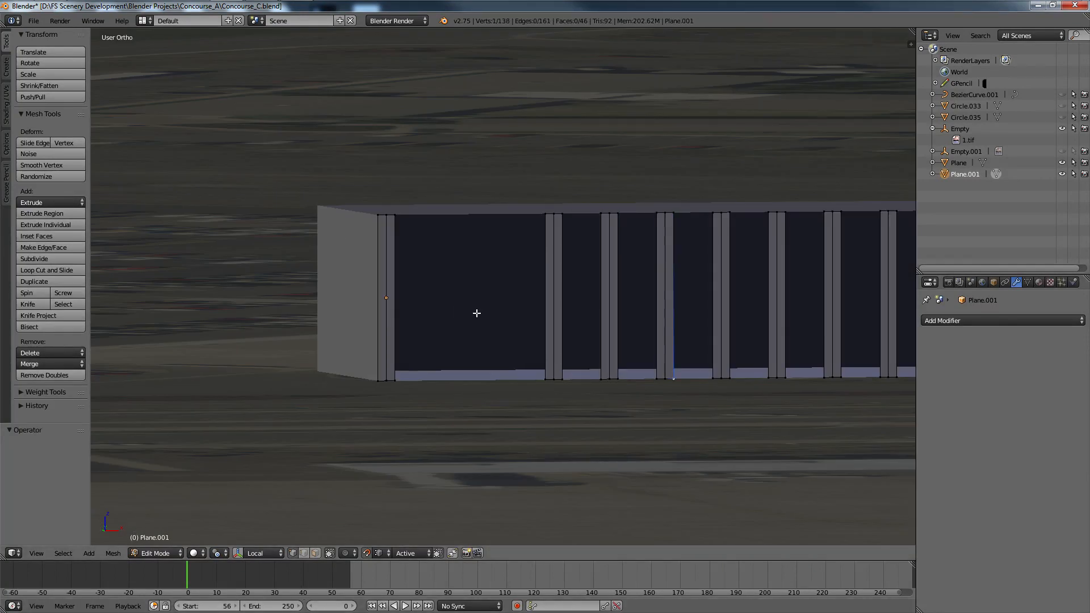
# Step: Undo the strip deletions on the facade and return to Object Mode
pyautogui.hotkey('ctrl', 'z')
pyautogui.hotkey('ctrl', 'z')
pyautogui.hotkey('ctrl', 'z')
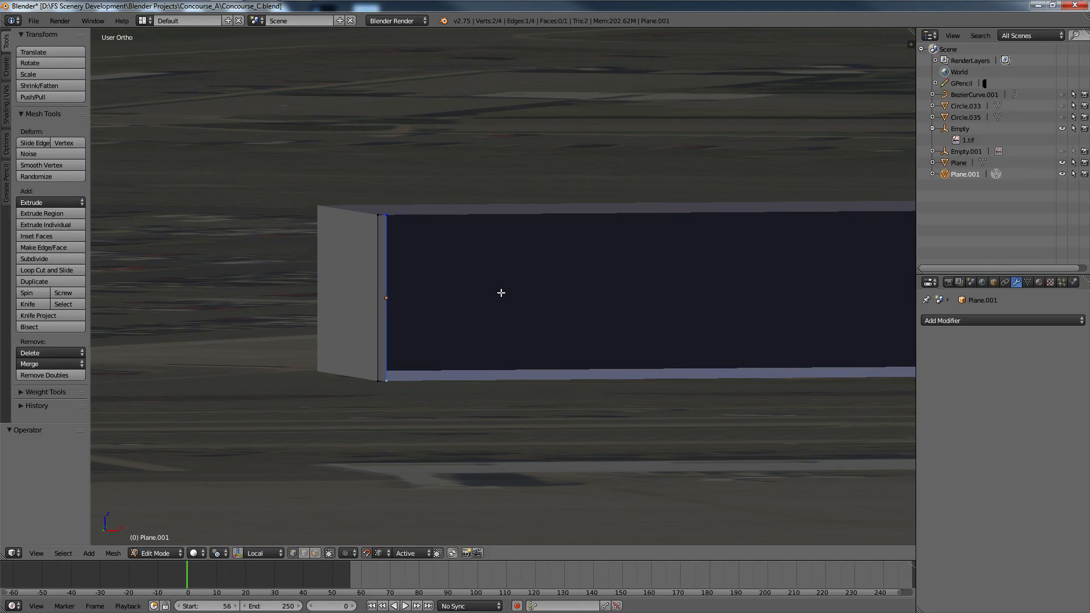
pyautogui.scroll(-2, 501, 293)
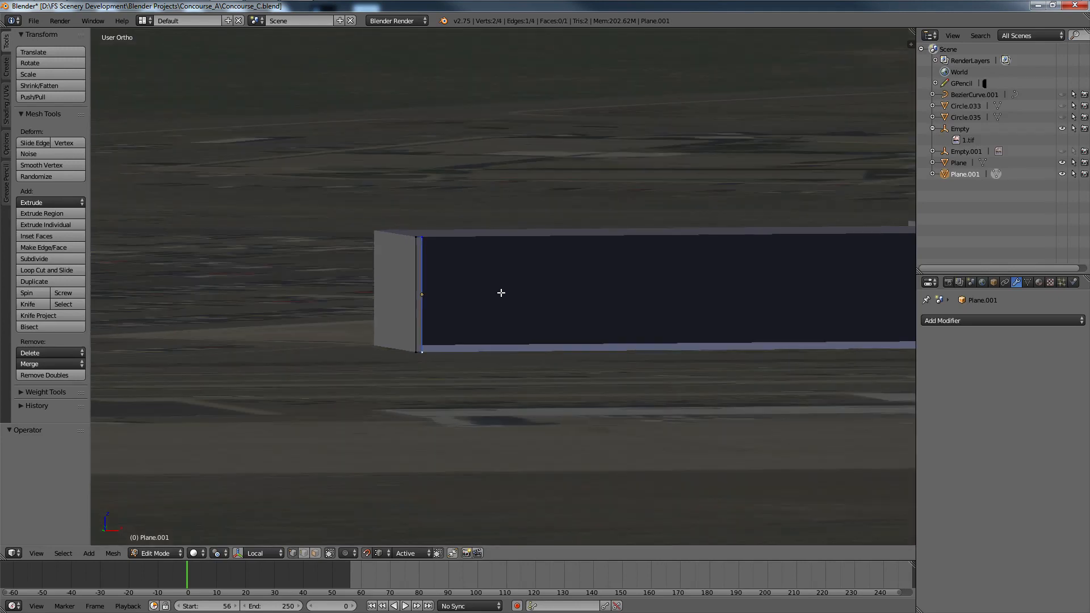
pyautogui.moveTo(502, 293); pyautogui.dragTo(506, 321, button='middle')
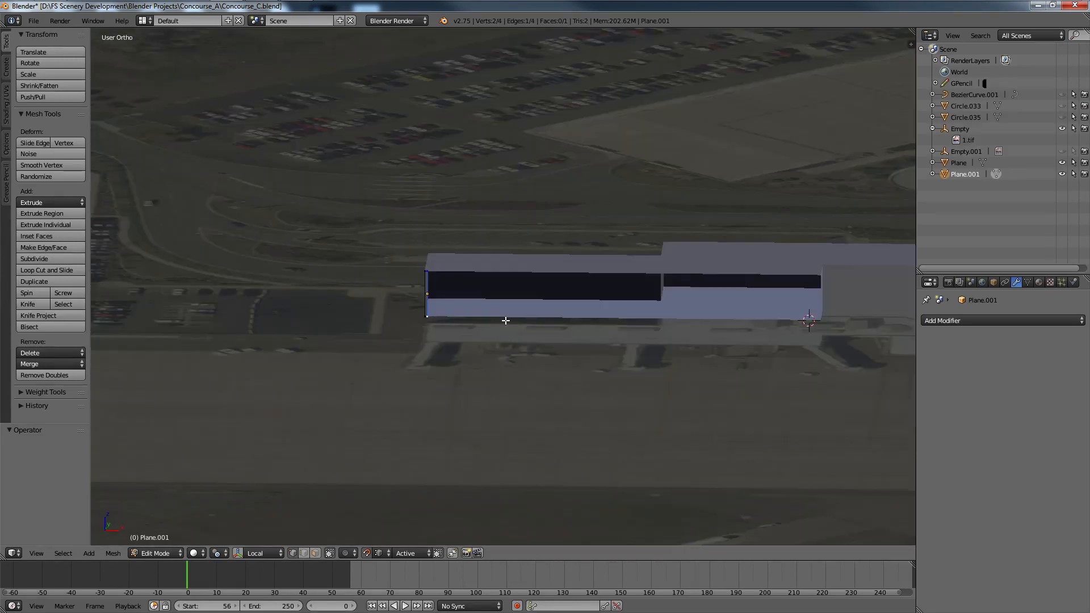
pyautogui.press('e')
pyautogui.press('Tab')
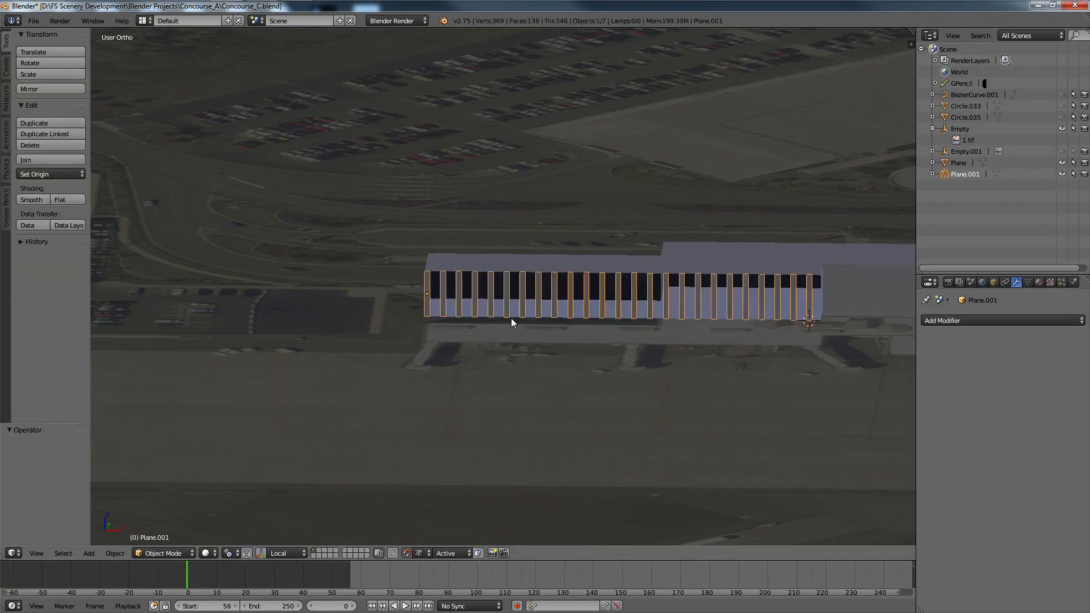
# Step: Revert the strips to their unapplied Array modifier and select the strip object instead of the building mesh
pyautogui.scroll(2, 512, 316)
pyautogui.rightClick(612, 302)
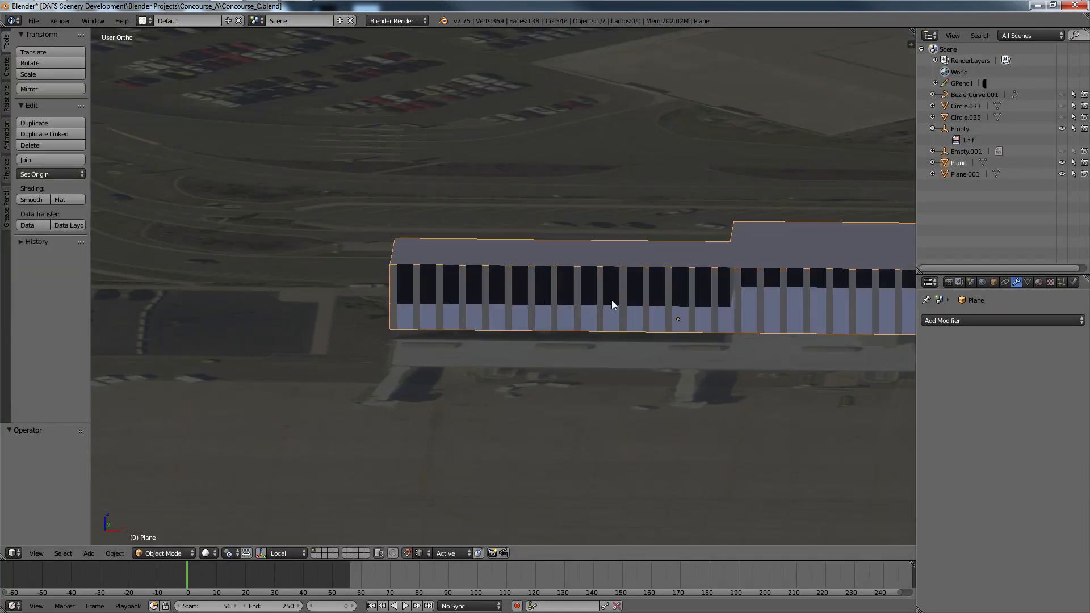
pyautogui.rightClick(611, 301)
pyautogui.rightClick(592, 315)
pyautogui.rightClick(592, 315)
pyautogui.rightClick(601, 312)
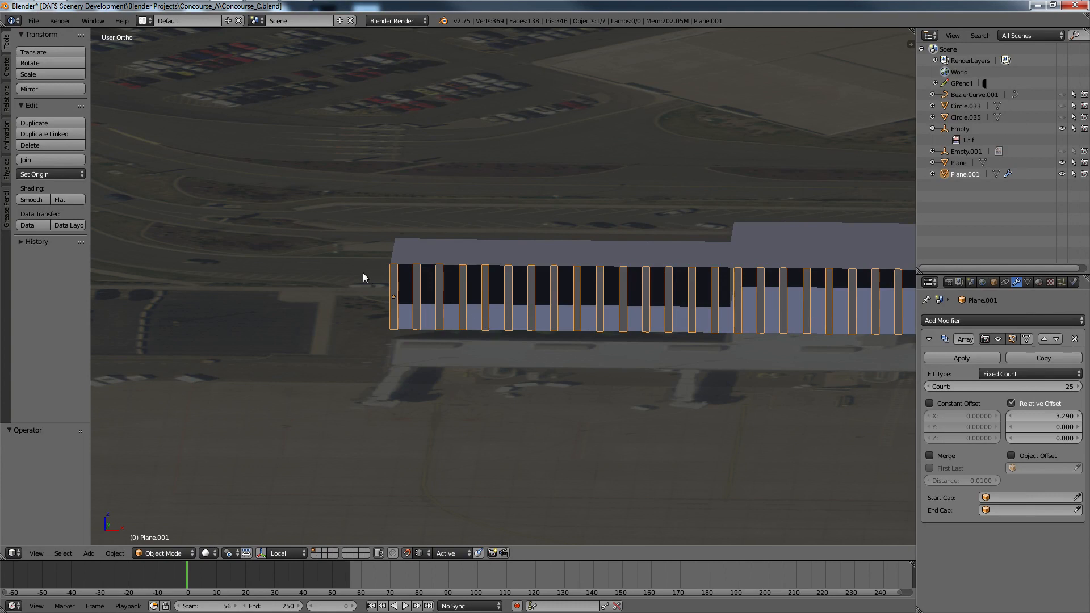
pyautogui.scroll(10, 537, 309)
pyautogui.rightClick(532, 290)
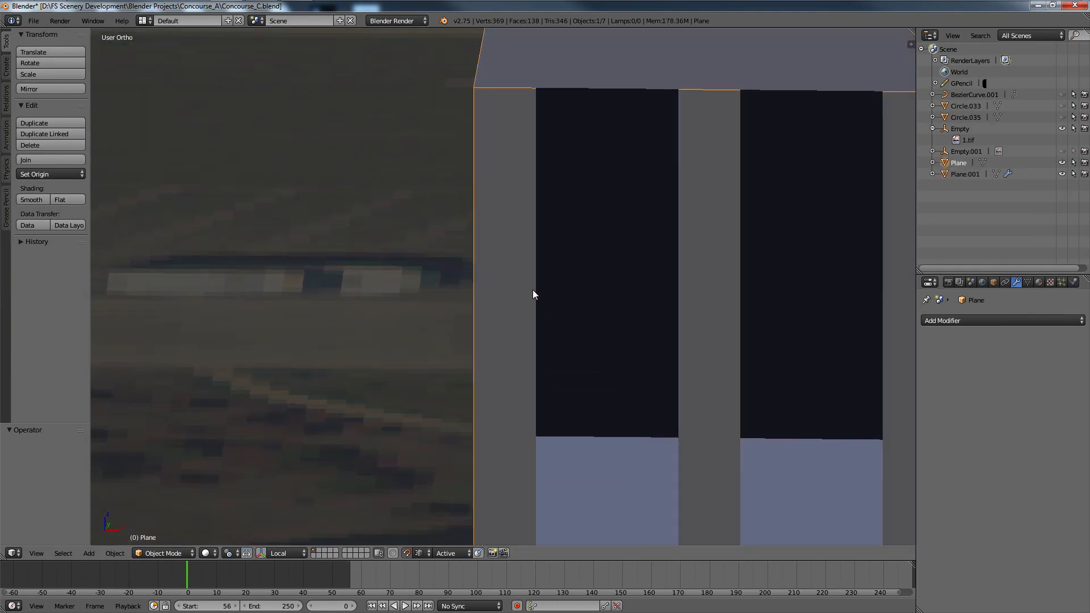
pyautogui.rightClick(532, 290)
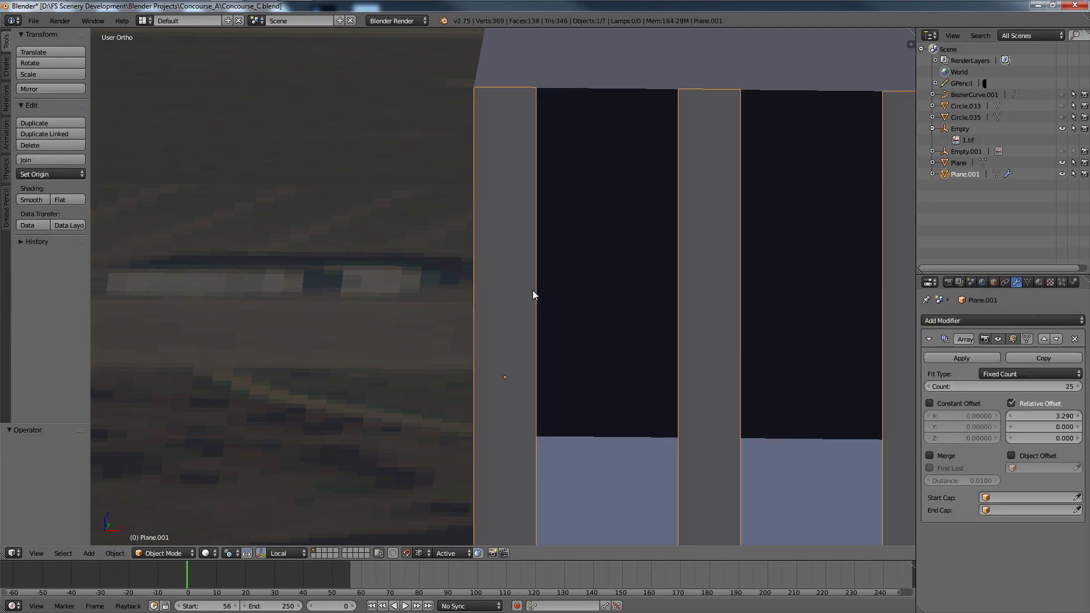
# Step: Check the full base strip in Edit Mode, and scale the strip object slightly narrower along X in Object Mode
pyautogui.press('Tab')
pyautogui.scroll(-5, 533, 290)
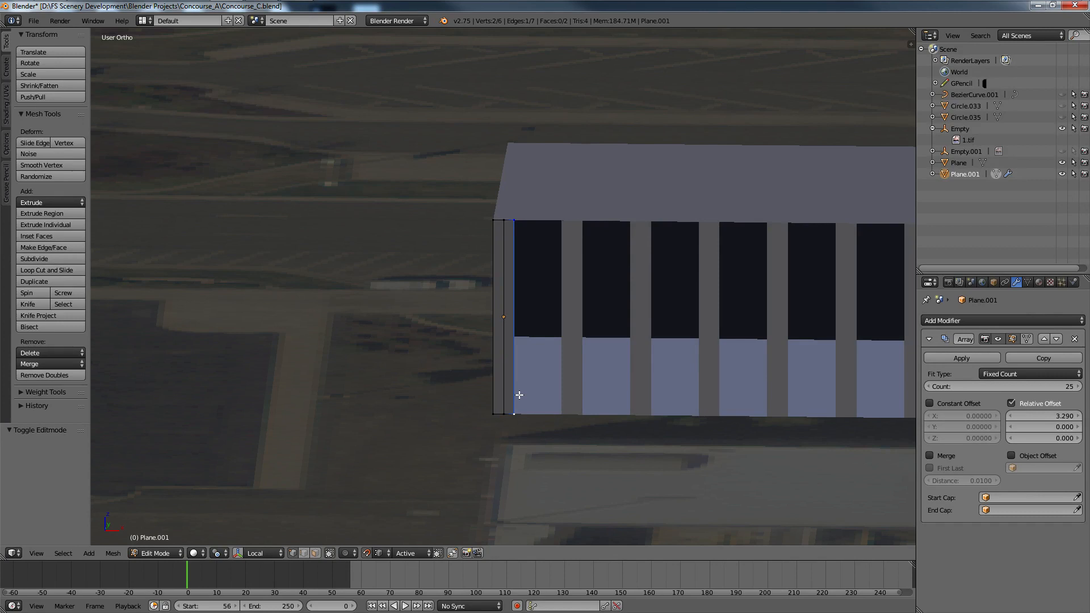
pyautogui.press('ctrl+KP_Add')
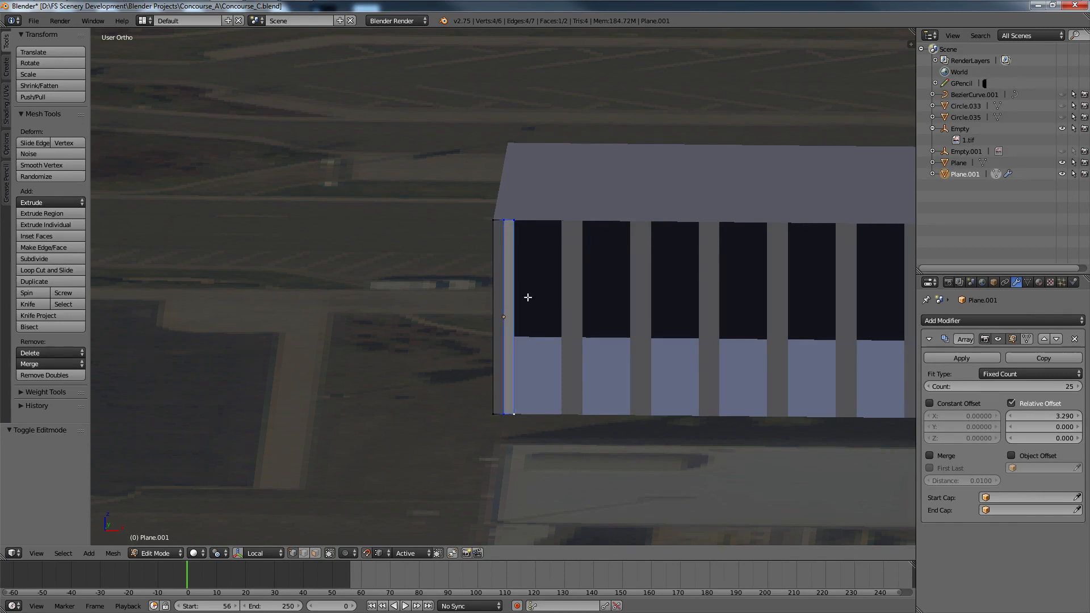
pyautogui.scroll(5, 555, 352)
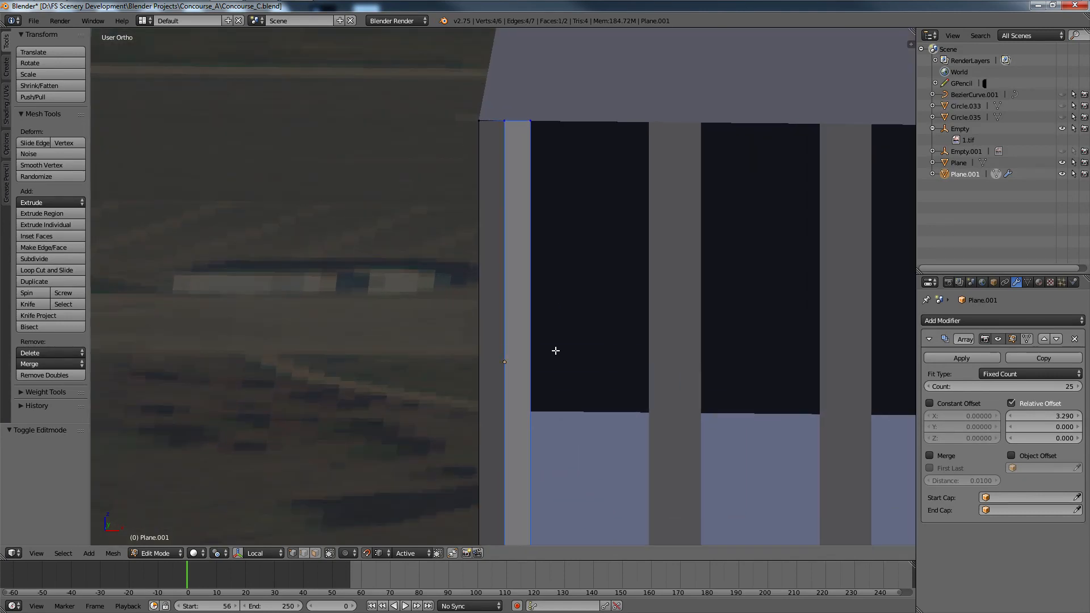
pyautogui.scroll(-4, 555, 350)
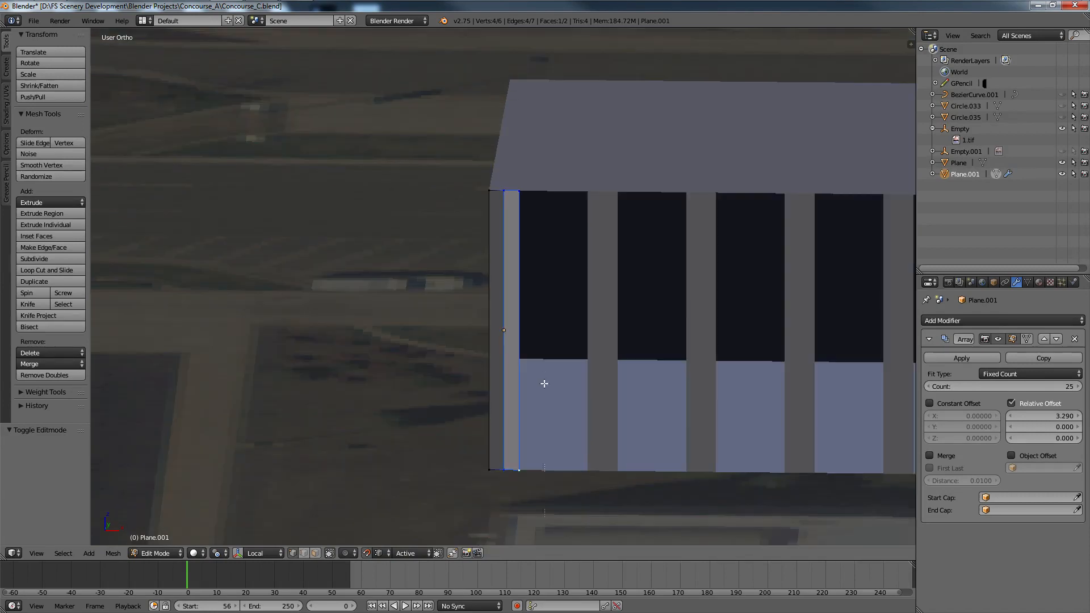
pyautogui.press('b')
pyautogui.moveTo(540, 496); pyautogui.dragTo(441, 154)
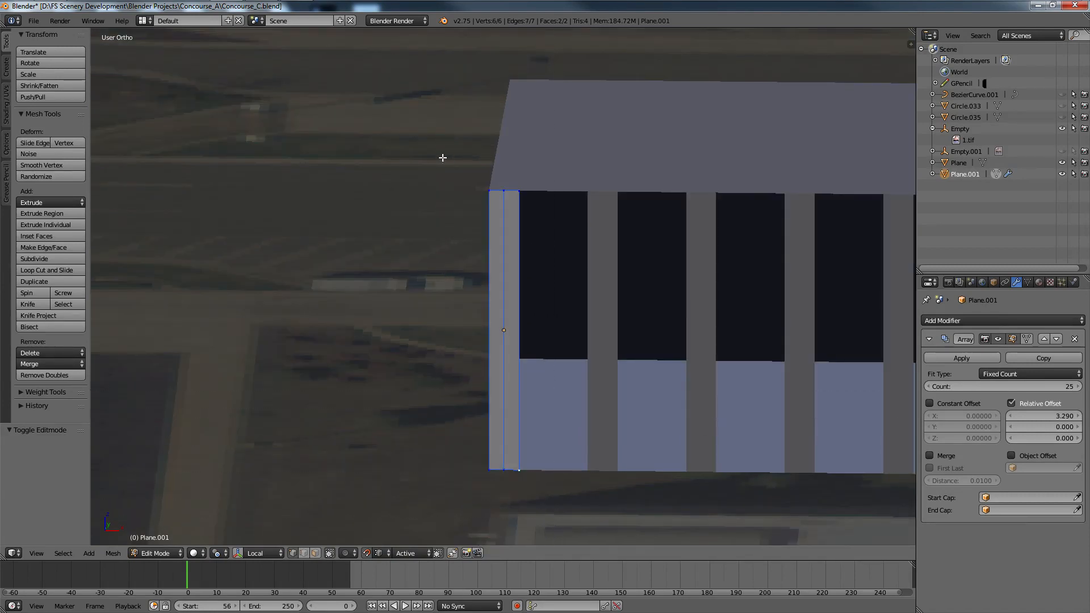
pyautogui.press('Tab')
pyautogui.press('s')
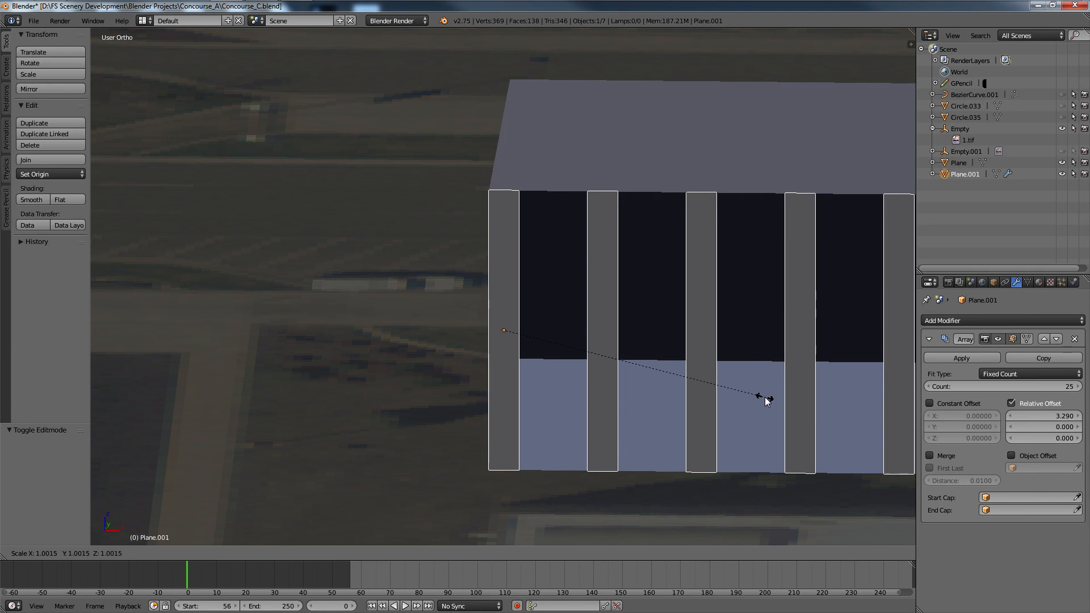
pyautogui.press('x')
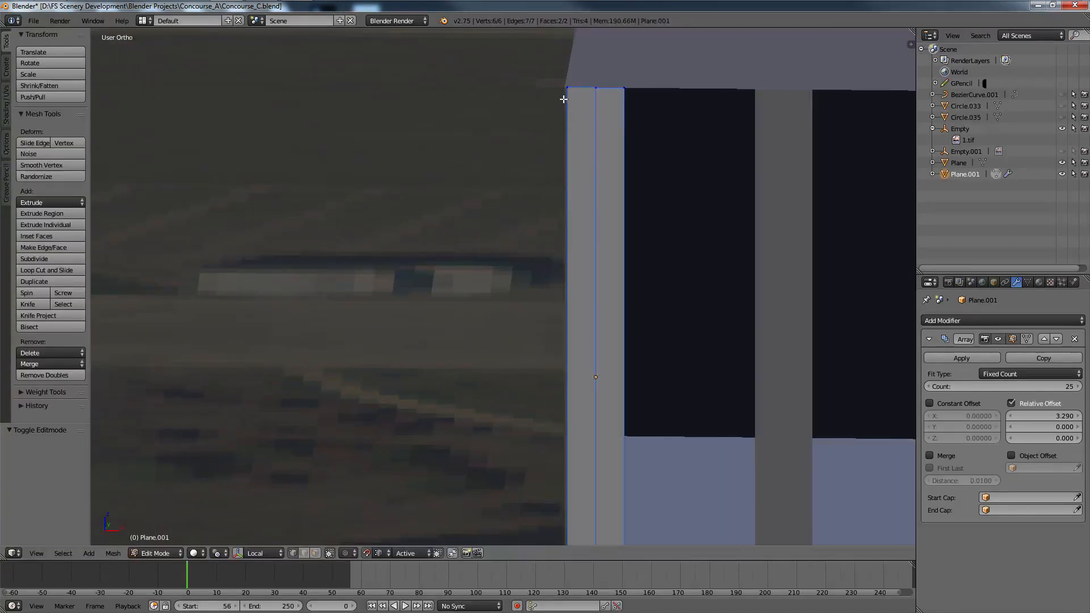
# Step: Move the base strip's vertices -0.019 along X so its outer edge lines up with the building's corner
pyautogui.keyDown('shift'); pyautogui.rightClick(565, 91); pyautogui.keyUp('shift')
pyautogui.keyDown('shift'); pyautogui.rightClick(562, 92); pyautogui.keyUp('shift')
pyautogui.press('g')
pyautogui.click(567, 88)
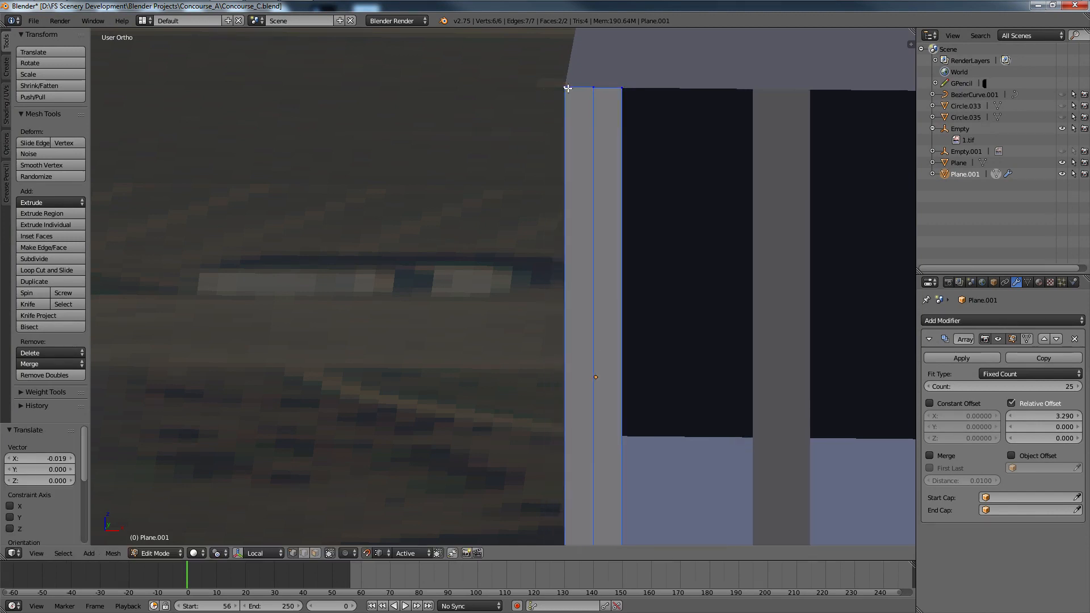
pyautogui.scroll(-3, 545, 142)
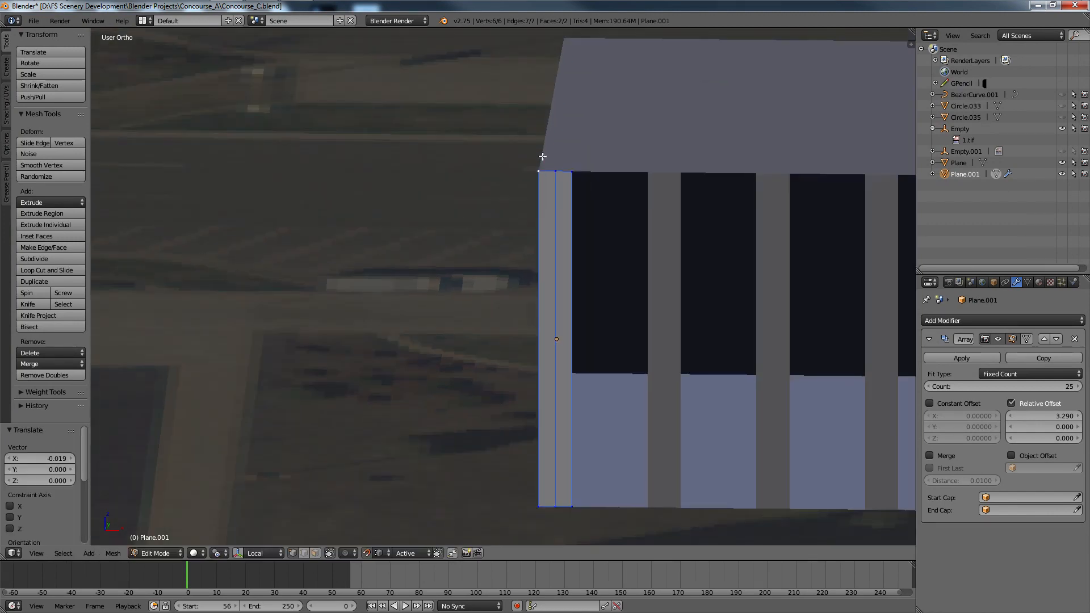
pyautogui.press('Tab')
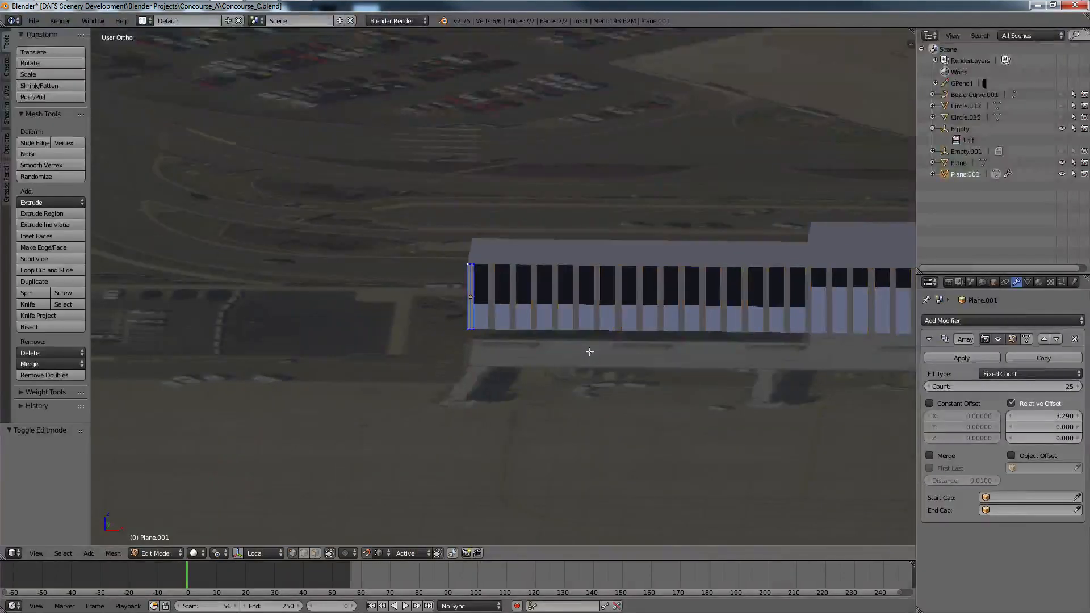
# Step: Set the strip object's origin to its geometry, using the median center
pyautogui.scroll(-4, 588, 351)
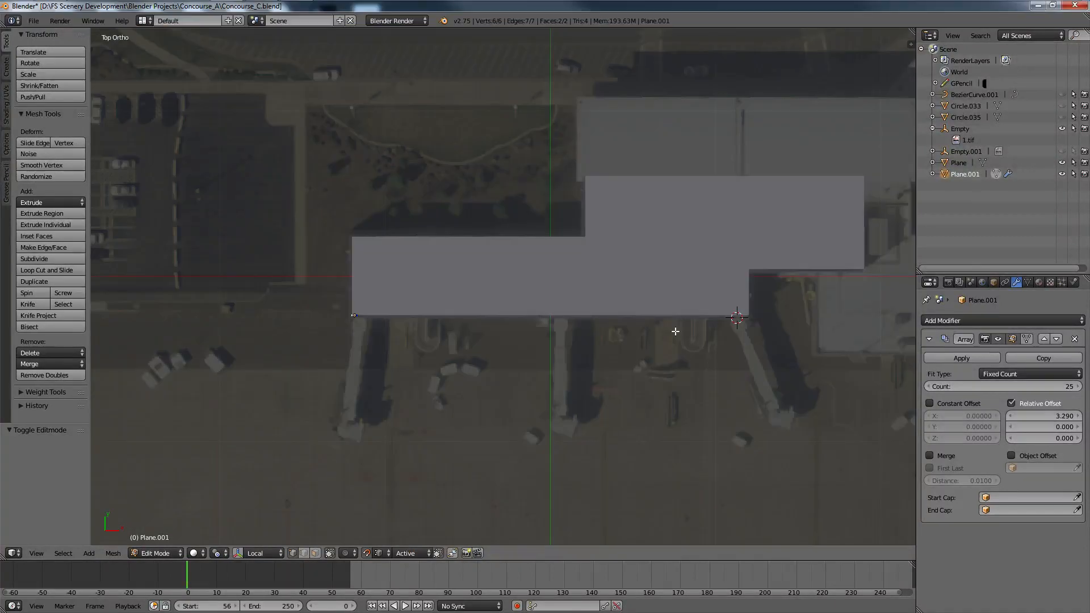
pyautogui.keyDown('ctrl'); pyautogui.scroll(8, 674, 331); pyautogui.keyUp('ctrl')
pyautogui.keyDown('shift'); pyautogui.scroll(-4, 674, 330); pyautogui.keyUp('shift')
pyautogui.moveTo(261, 288); pyautogui.dragTo(272, 227, button='middle')
pyautogui.press('Tab')
pyautogui.click(114, 553)
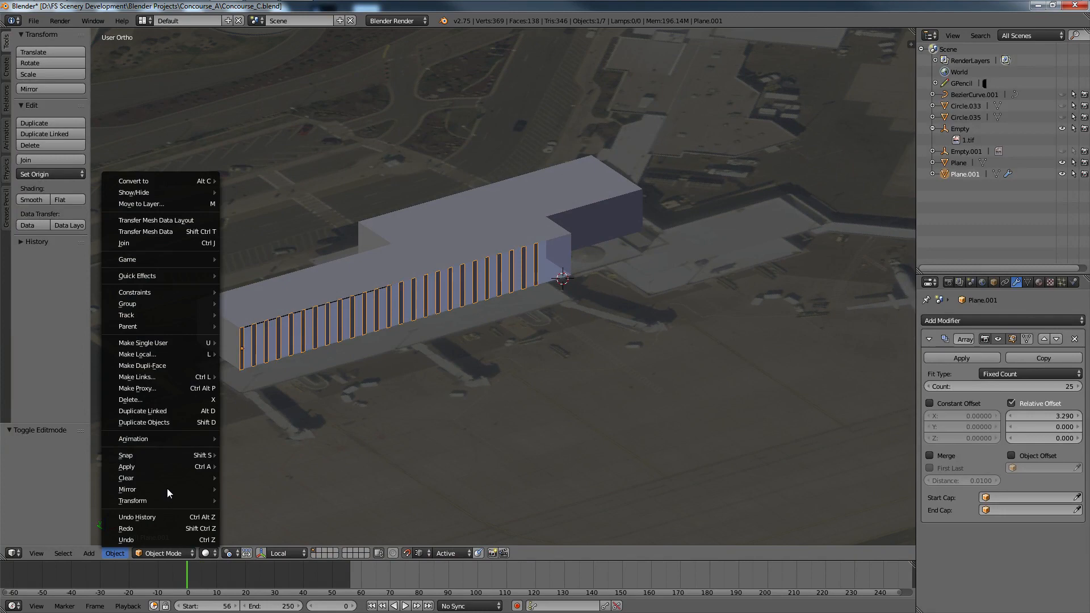
pyautogui.moveTo(544, 426); pyautogui.dragTo(528, 427, button='middle')
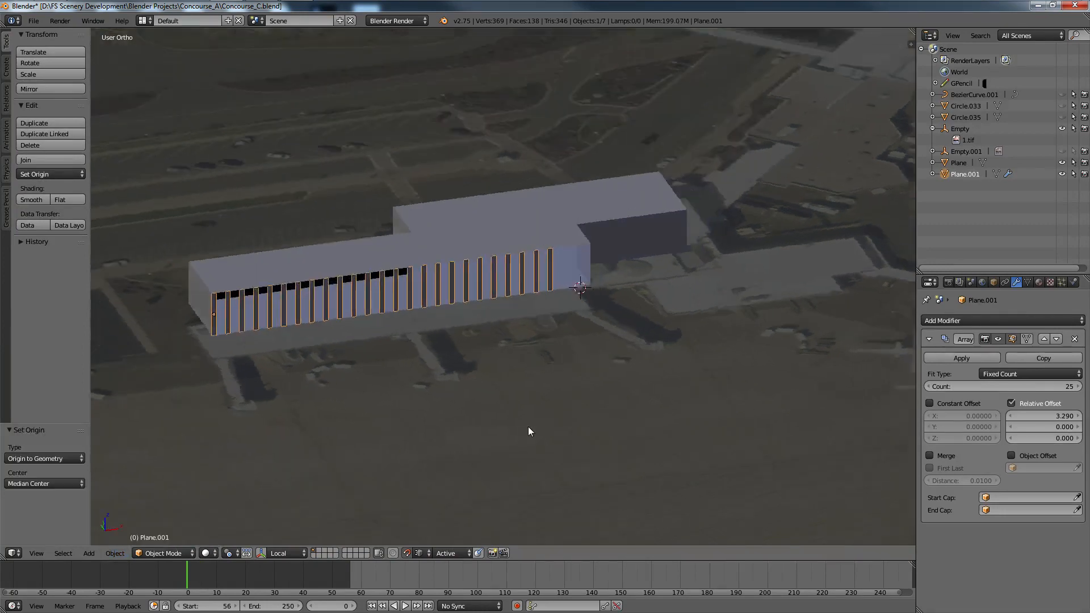
# Step: Set the strip Array's relative X offset to 3.575, checking the fit against the building's far corner in top view
pyautogui.press('KP_7')
pyautogui.scroll(5, 563, 243)
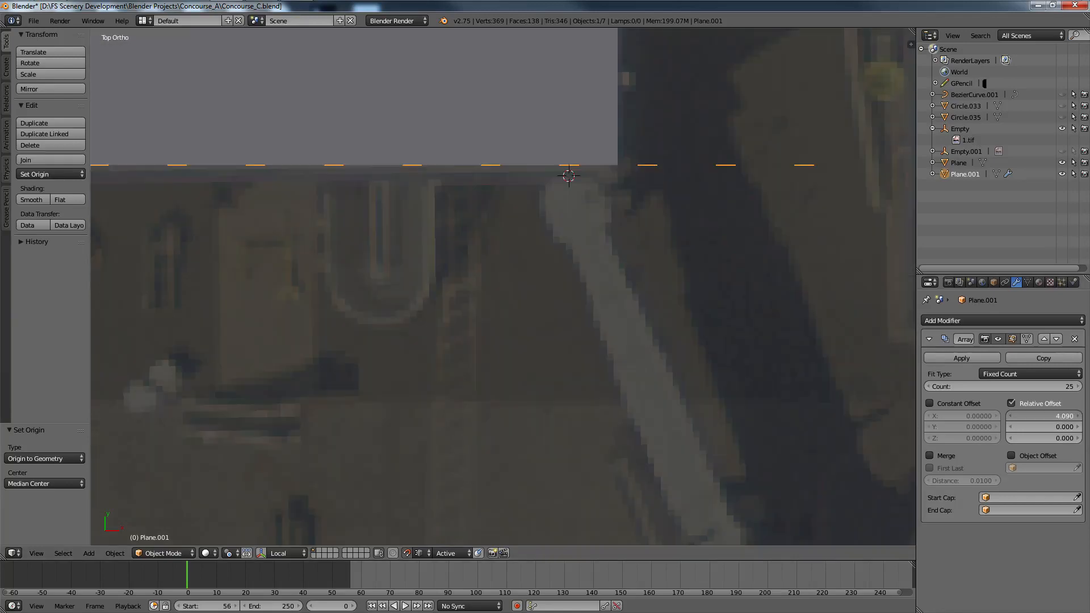
pyautogui.moveTo(1044, 415); pyautogui.dragTo(1010, 415)
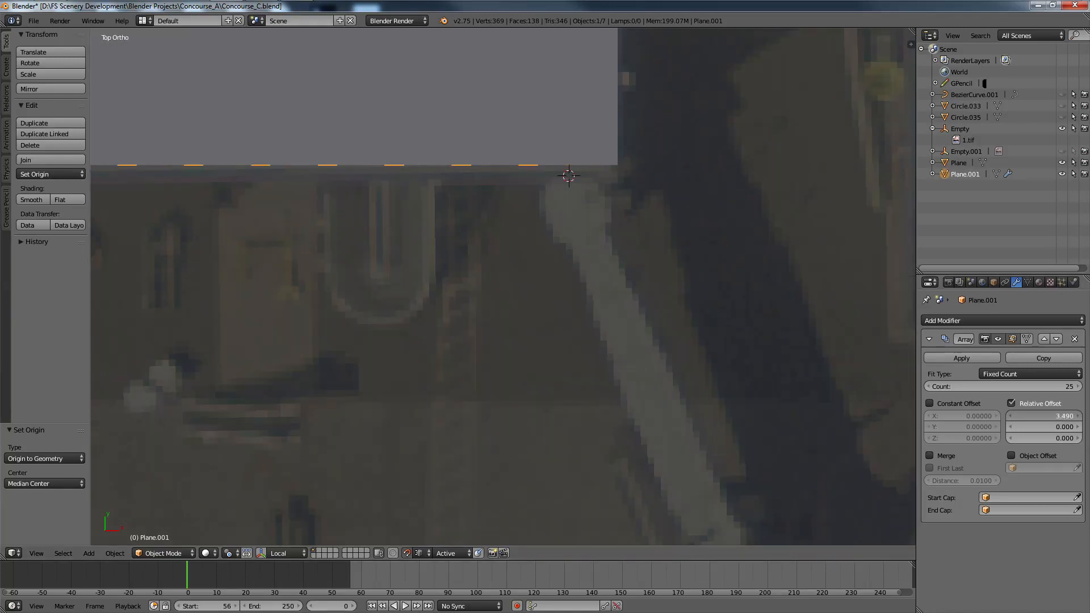
pyautogui.click(1078, 416)
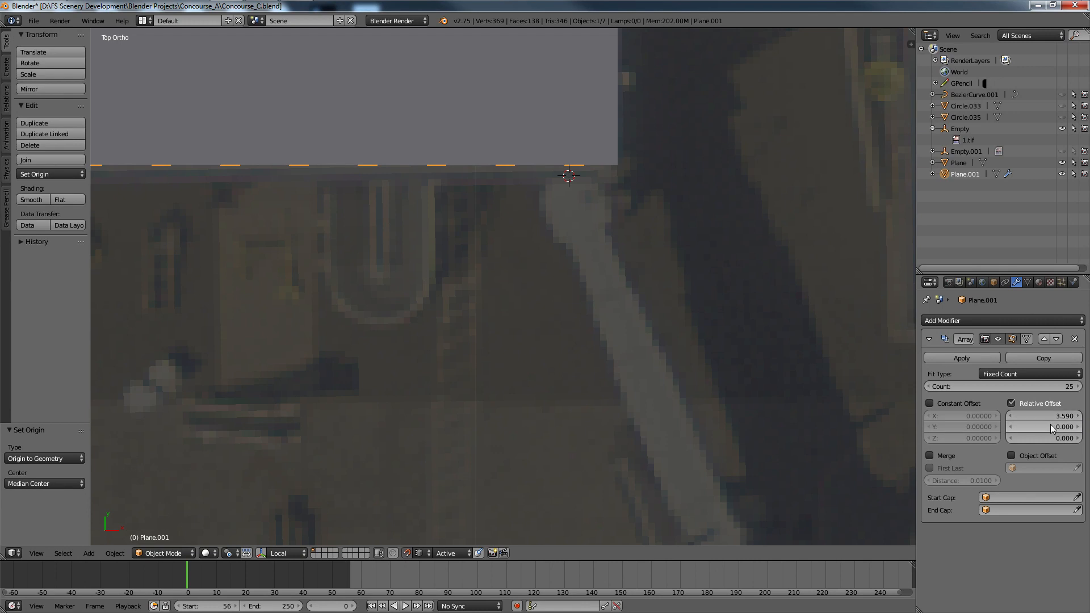
pyautogui.click(1059, 415)
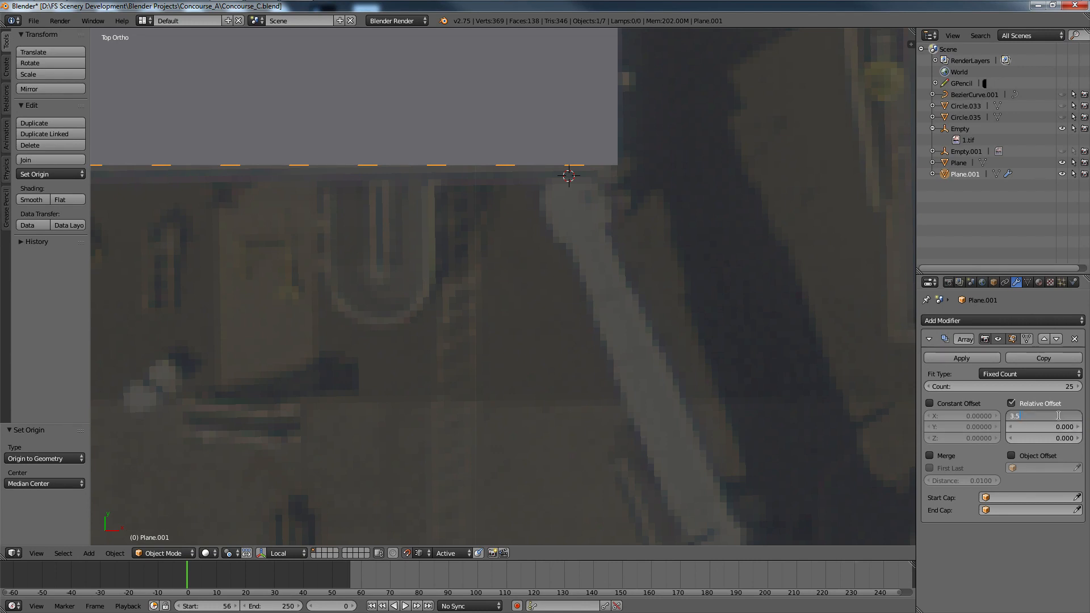
pyautogui.write('3.58')
pyautogui.press('Return')
pyautogui.click(1059, 415)
pyautogui.write('3.575')
pyautogui.press('Return')
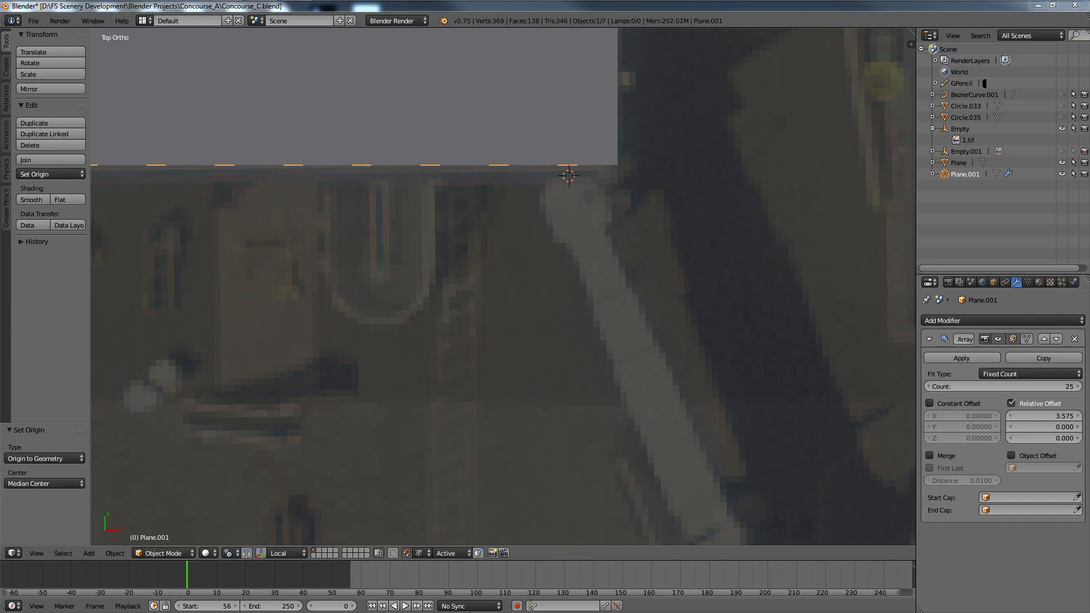
# Step: Compare the strips in Blender's front view with the panel spacing on the concourse facade in Google Earth
pyautogui.scroll(-10, 458, 161)
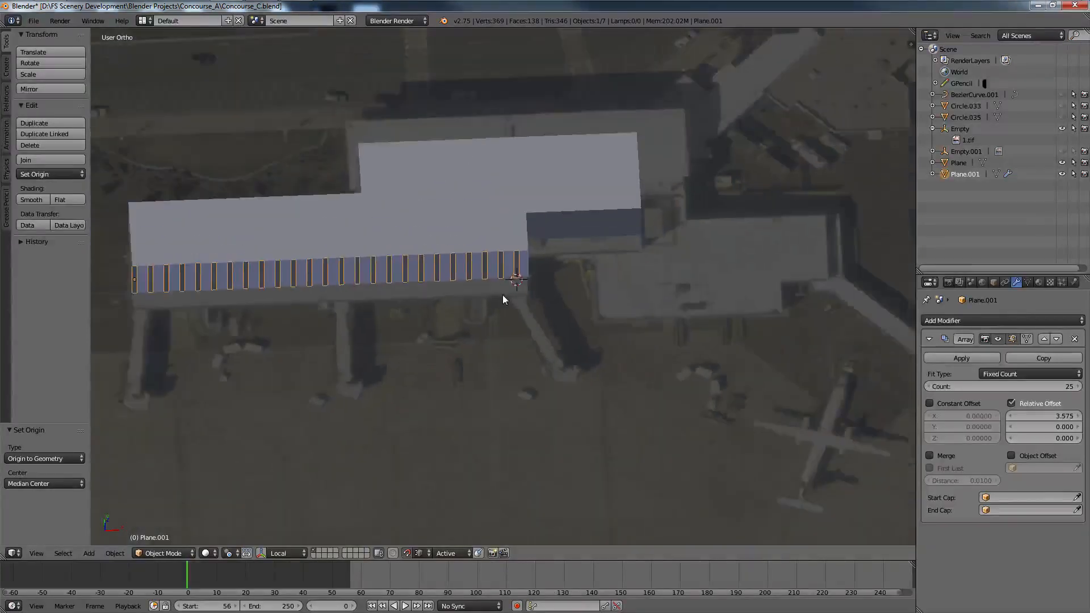
pyautogui.press('ctrl+KP_1')
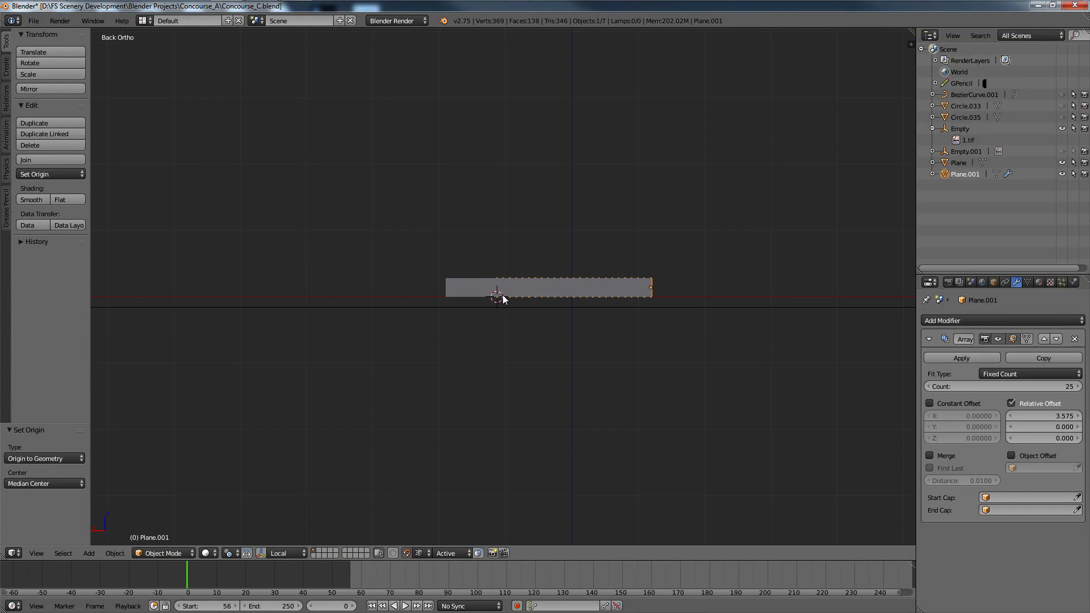
pyautogui.press('KP_1')
pyautogui.scroll(5, 499, 294)
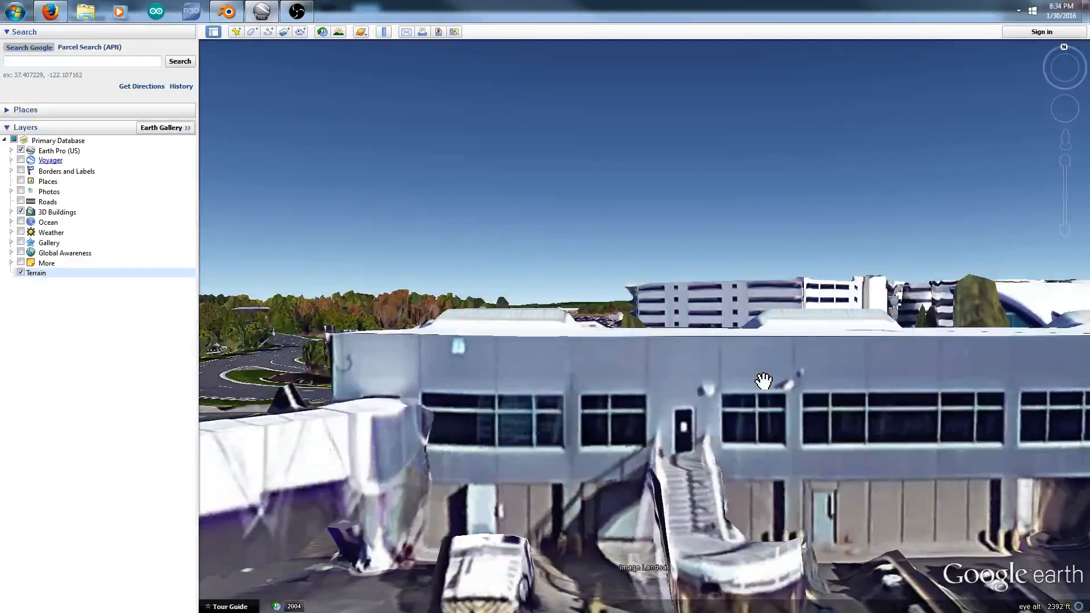
pyautogui.scroll(-3, 545, 357)
pyautogui.moveTo(824, 414); pyautogui.dragTo(448, 409)
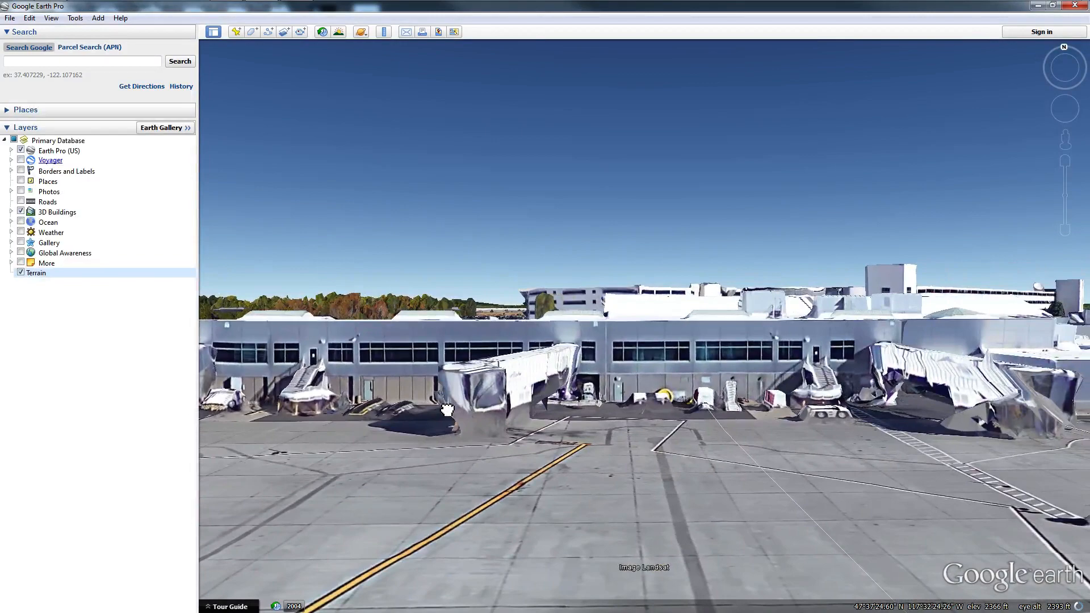
pyautogui.scroll(3, 448, 410)
pyautogui.scroll(4, 657, 419)
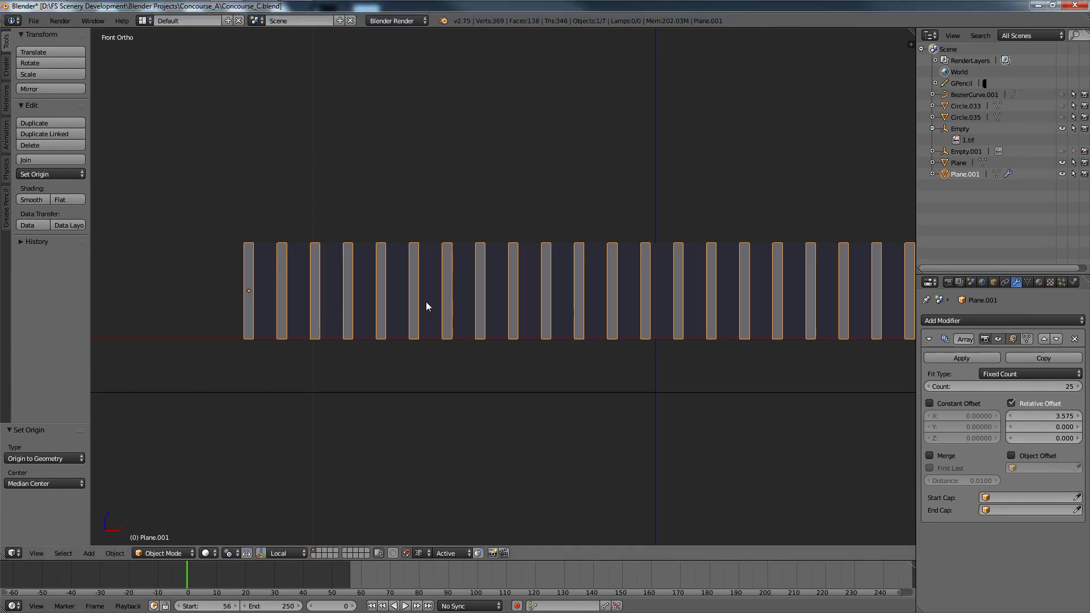
pyautogui.scroll(-1, 366, 301)
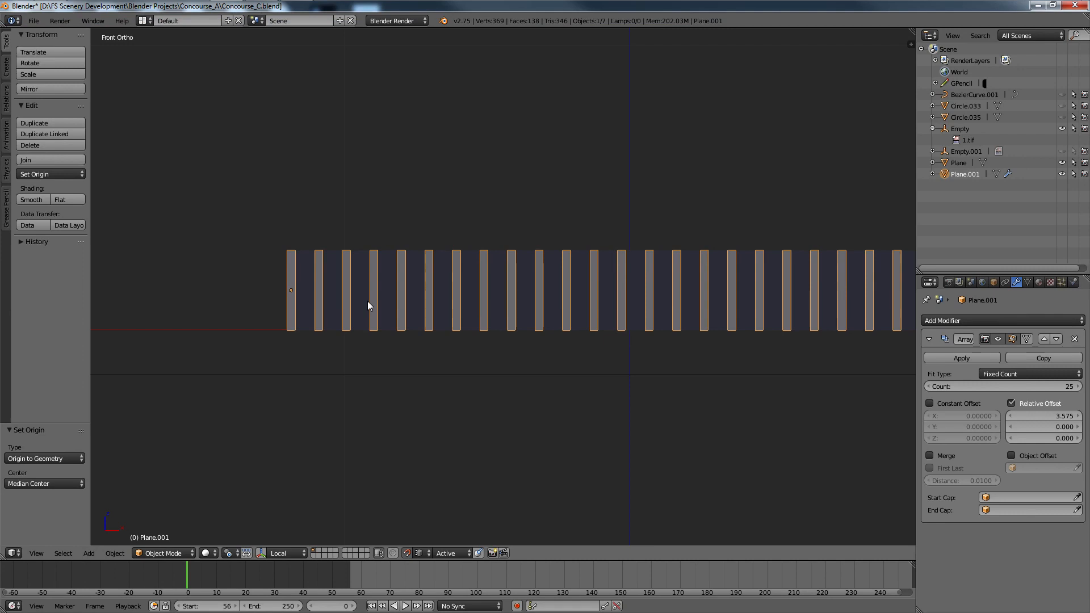
pyautogui.scroll(-1, 367, 302)
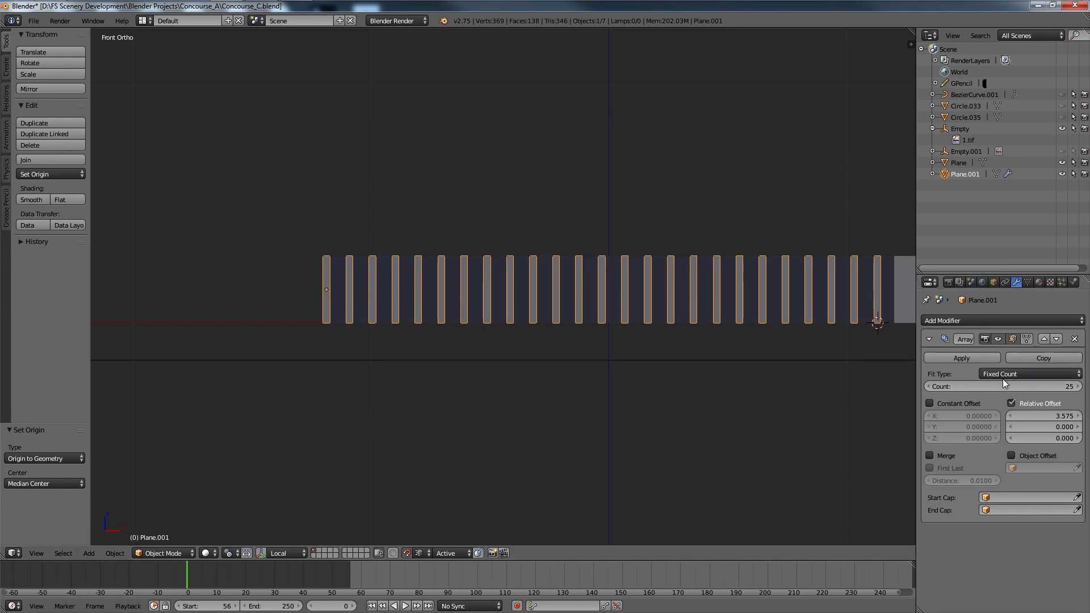
# Step: Switch to Google Earth and examine the panel seams and windows along the whole concourse front up to its far corner
pyautogui.click(264, 12)
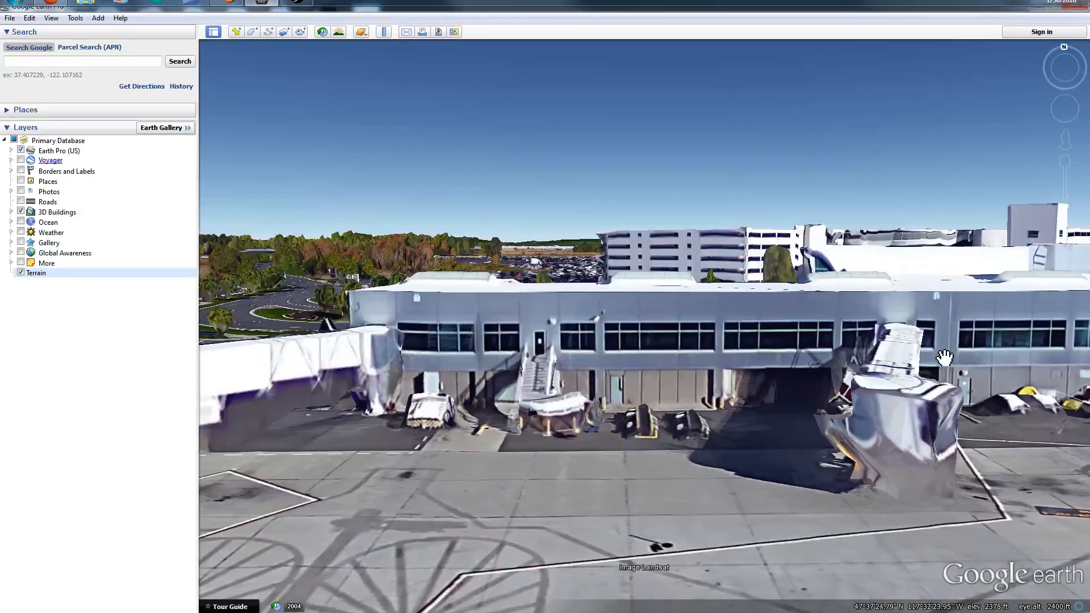
pyautogui.moveTo(945, 360); pyautogui.dragTo(546, 337)
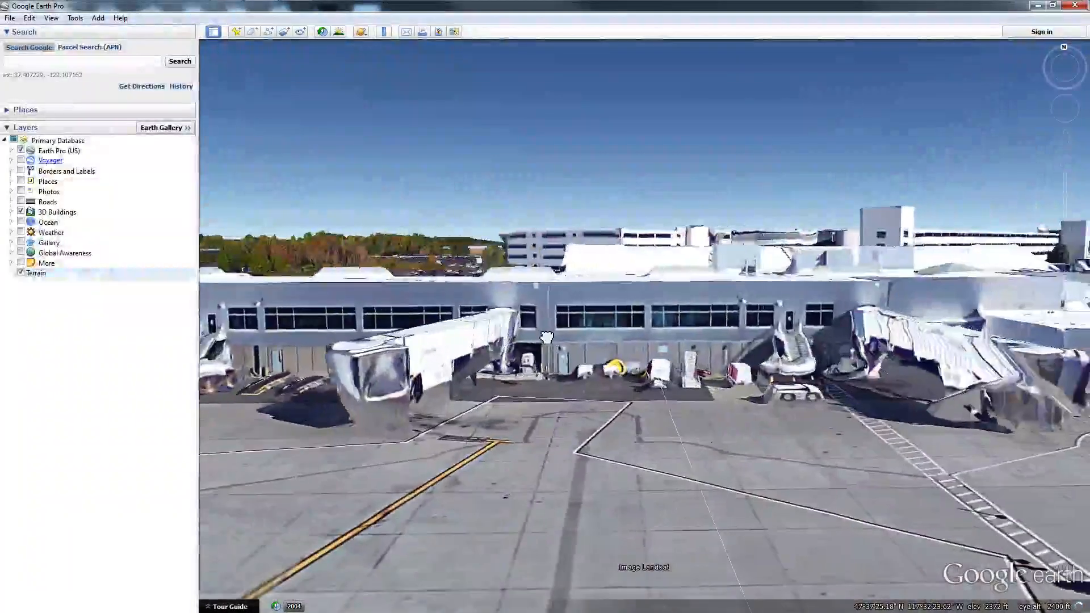
pyautogui.scroll(2, 546, 337)
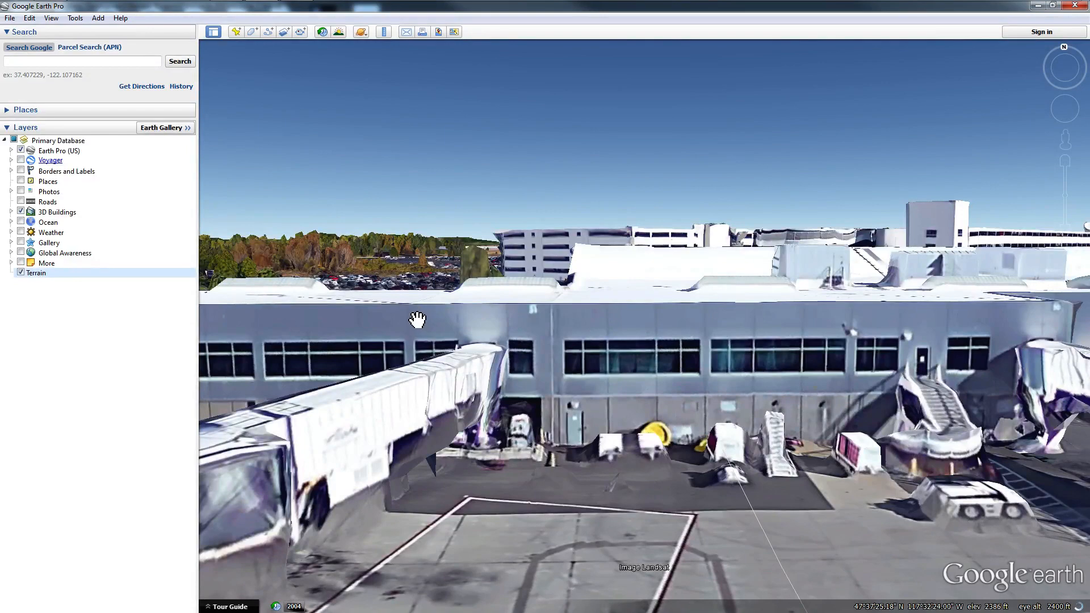
pyautogui.moveTo(417, 319); pyautogui.dragTo(452, 404)
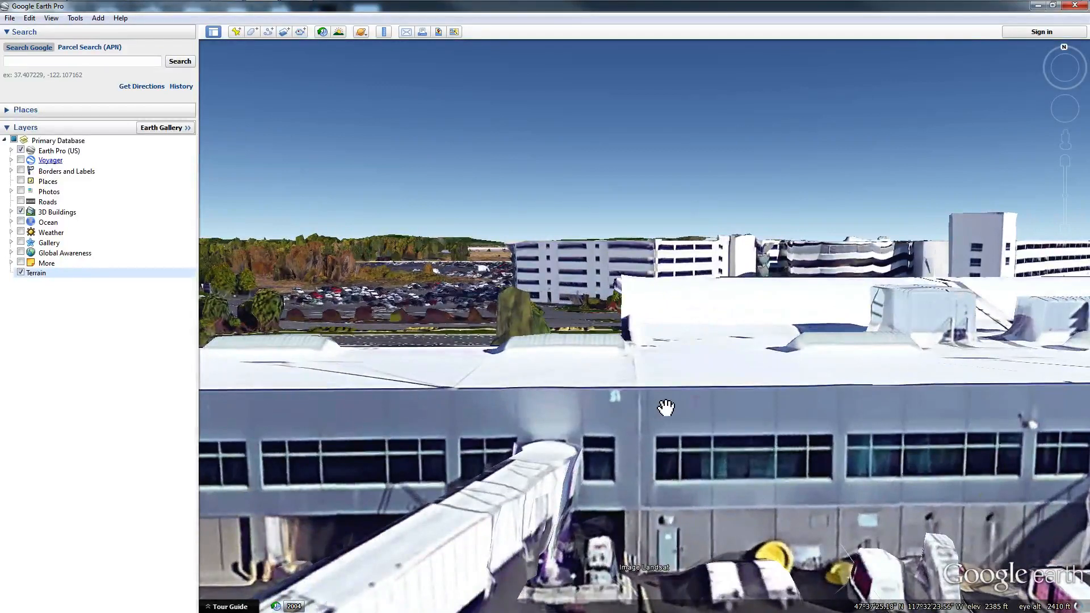
pyautogui.moveTo(637, 490); pyautogui.dragTo(523, 515)
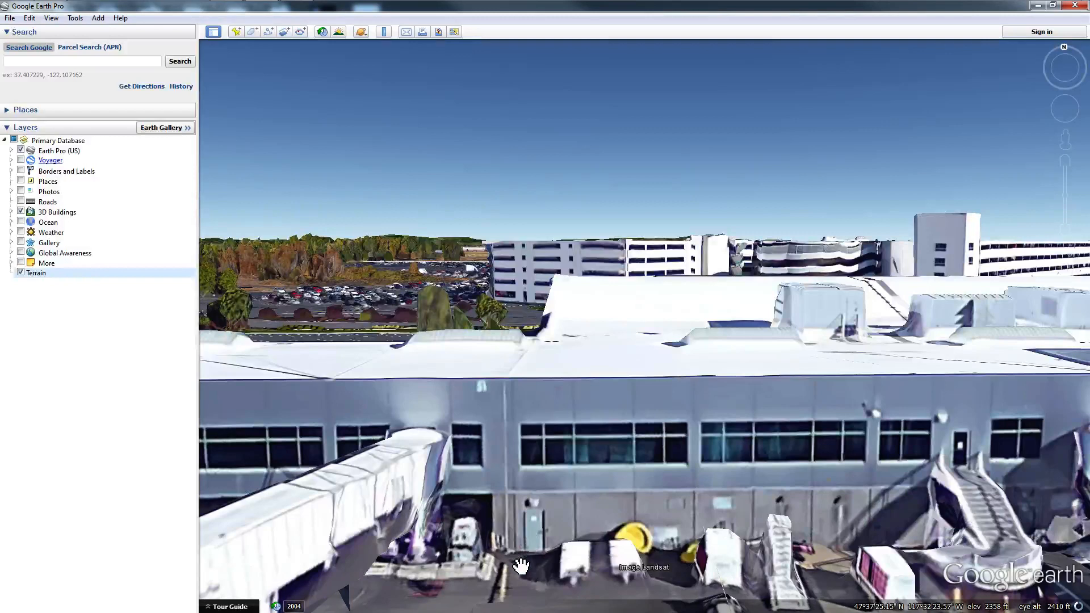
pyautogui.moveTo(521, 566); pyautogui.dragTo(335, 607)
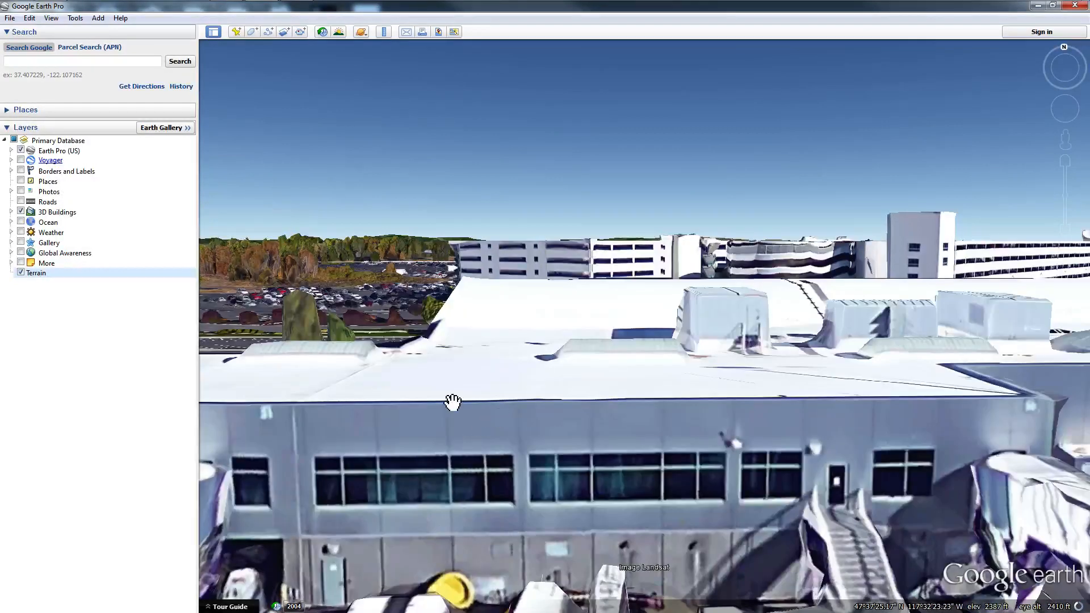
pyautogui.moveTo(562, 507); pyautogui.dragTo(311, 490)
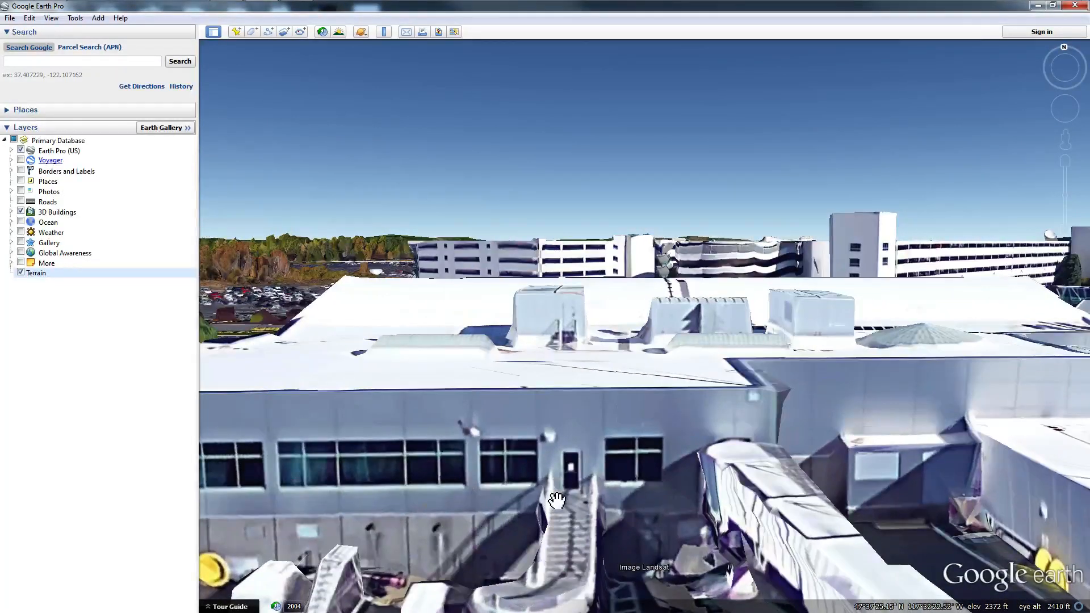
pyautogui.moveTo(555, 499); pyautogui.dragTo(327, 552)
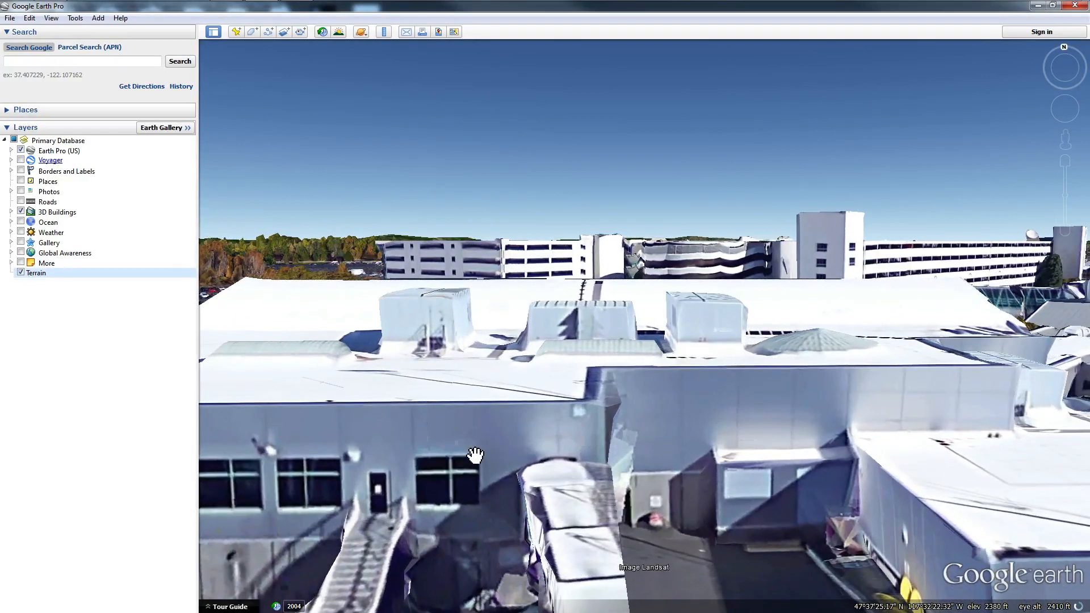
pyautogui.scroll(-3, 543, 397)
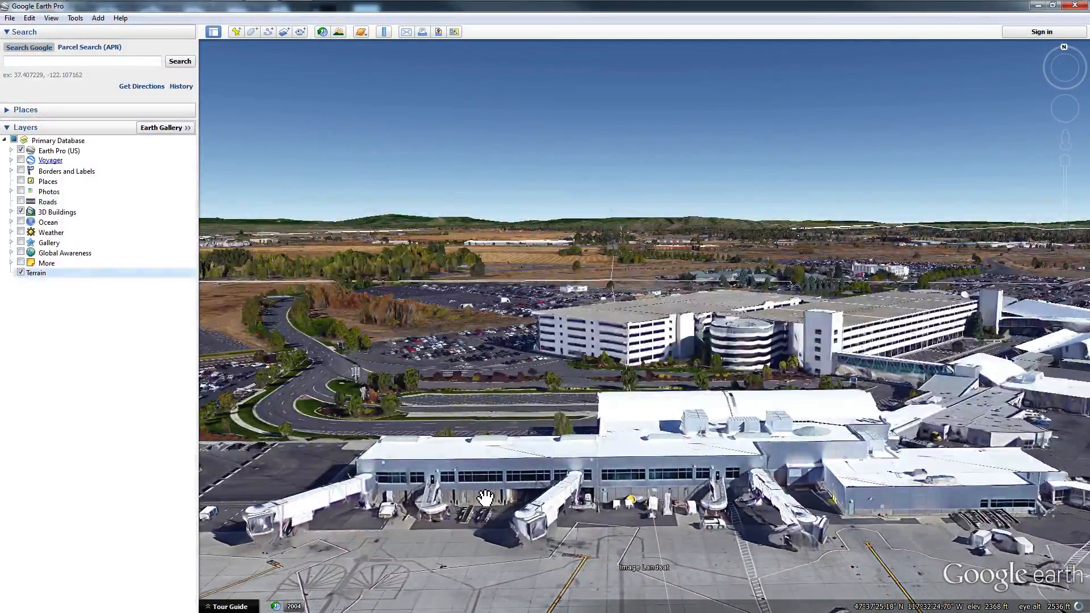
pyautogui.scroll(2, 662, 489)
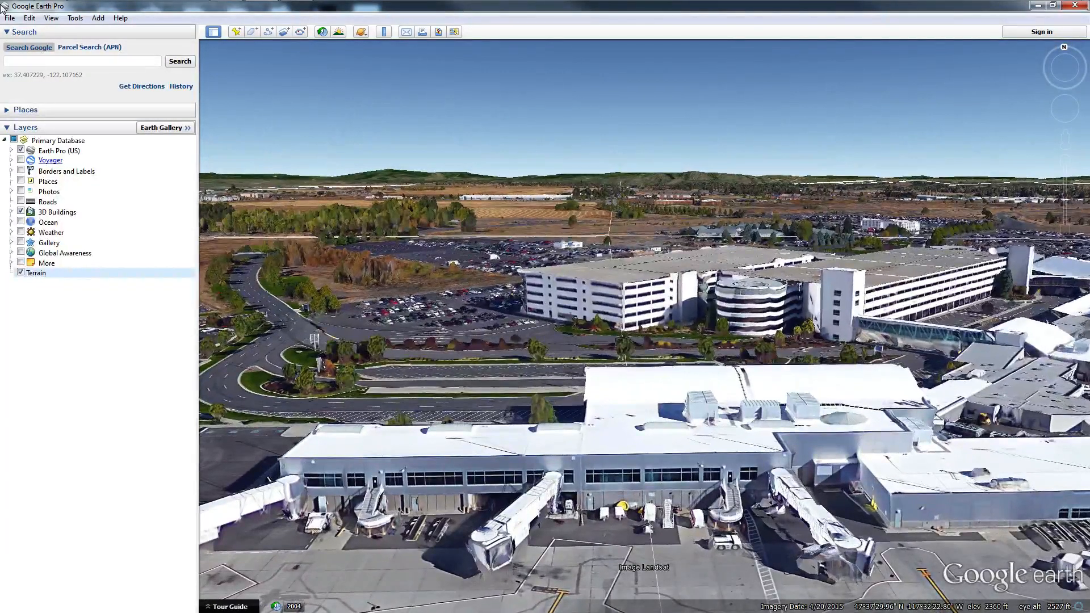
# Step: Return to Blender, inspect the strips beside the building's corner, and enter 3.5 in Calculator for the spacing calculation
pyautogui.click(226, 9)
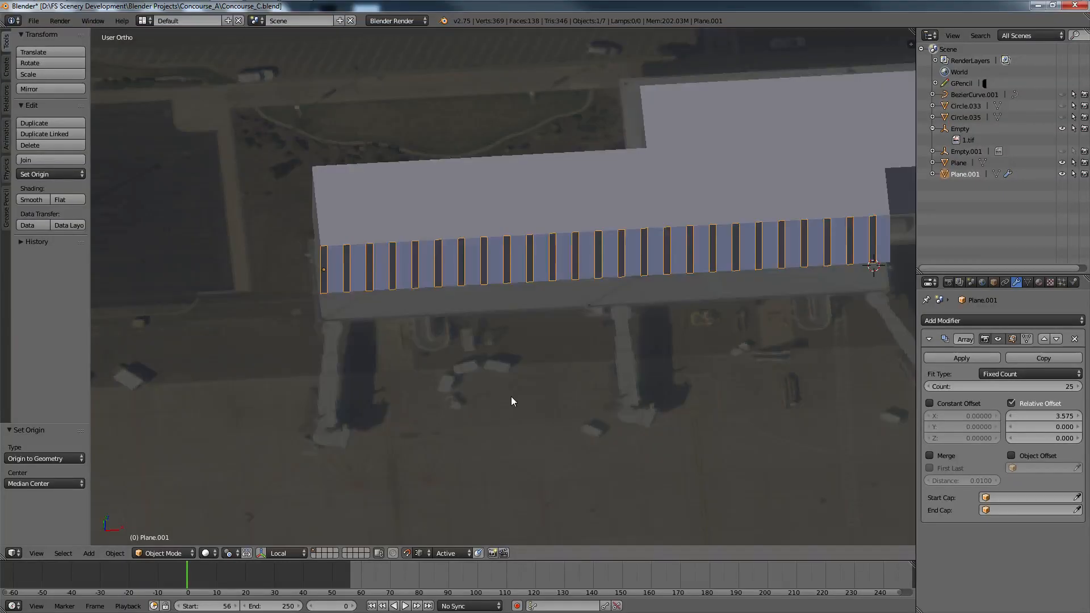
pyautogui.moveTo(511, 397); pyautogui.dragTo(513, 401, button='middle')
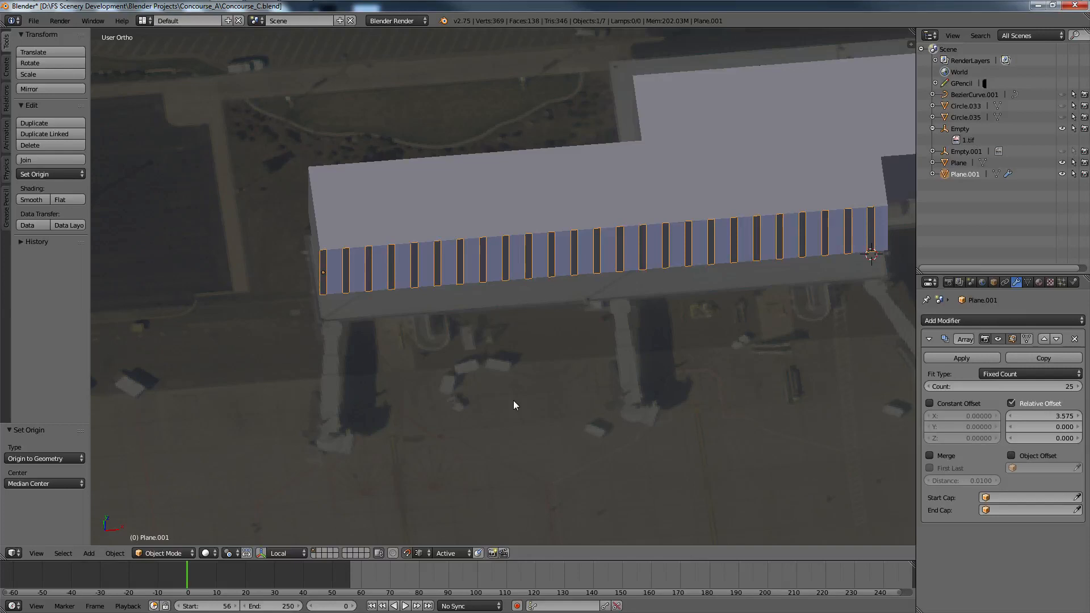
pyautogui.scroll(6, 415, 335)
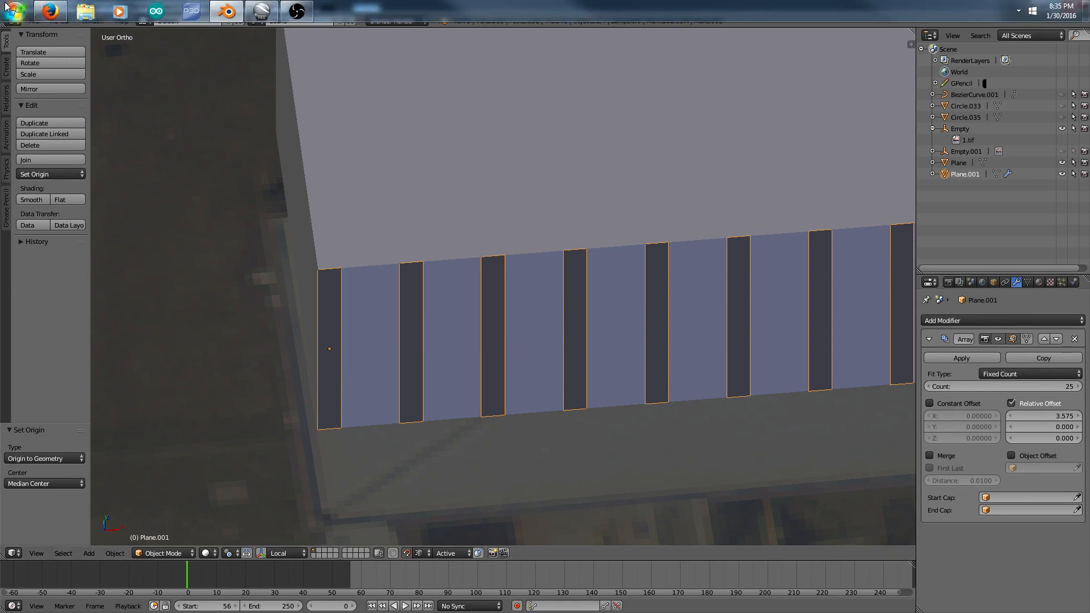
pyautogui.click(11, 8)
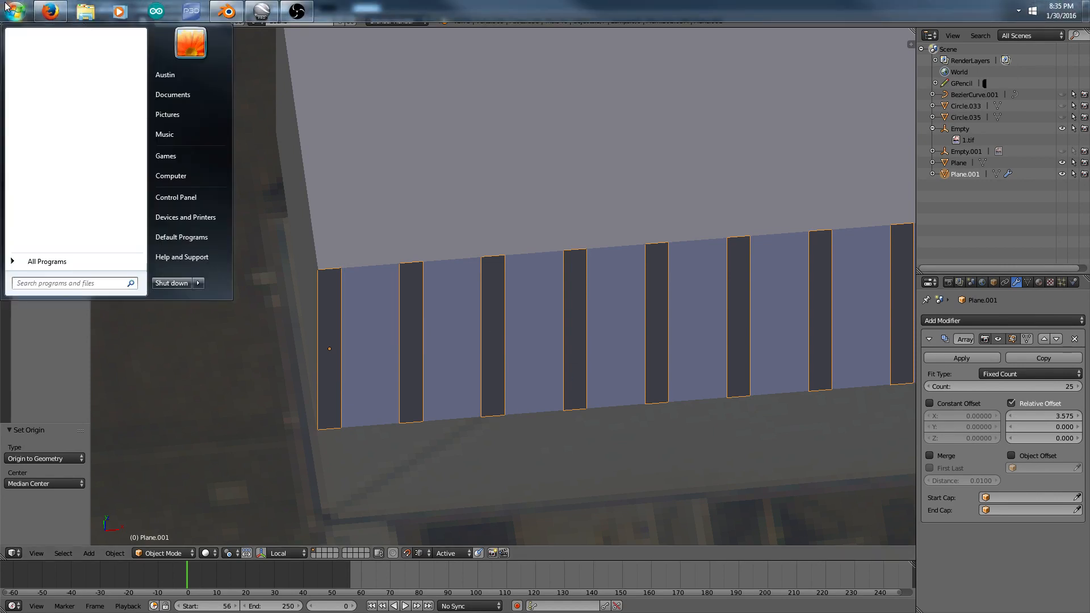
pyautogui.click(52, 54)
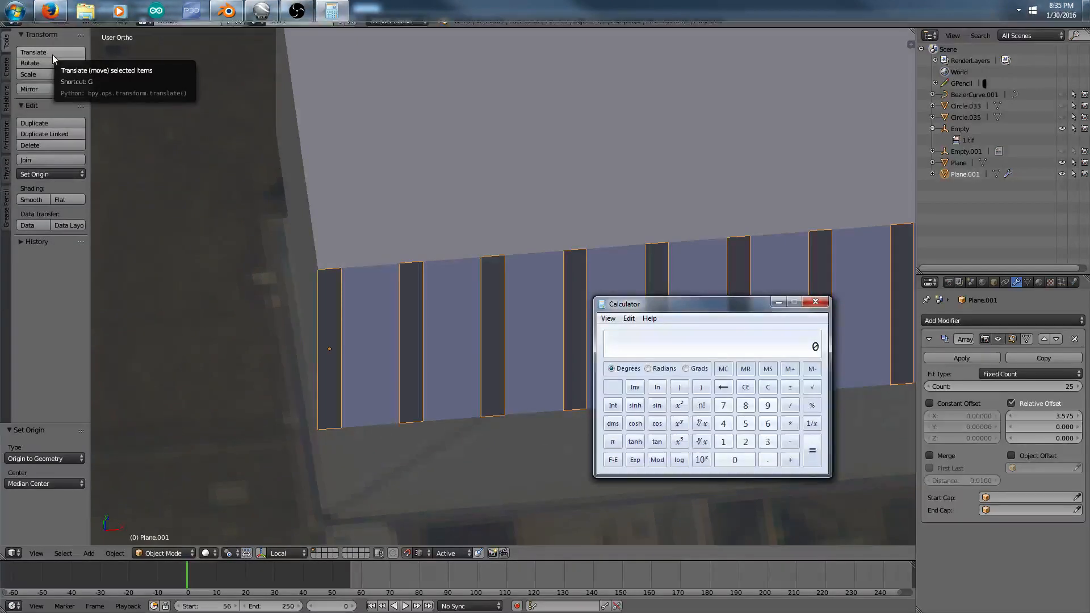
pyautogui.write('3.5')
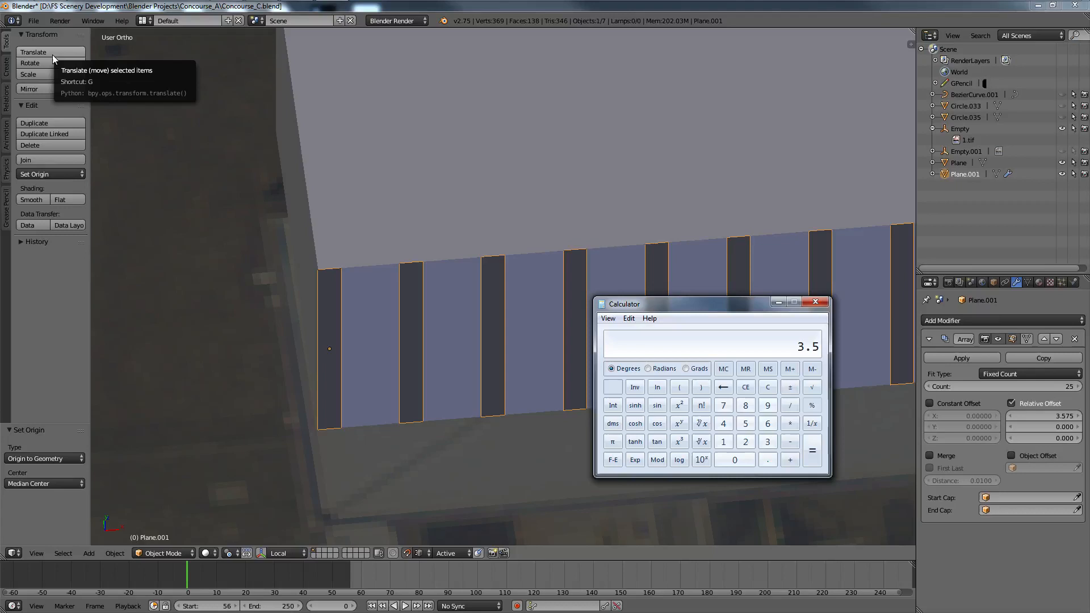
# Step: Set the strip Array's relative X offset to 10.710 and its count to 9
pyautogui.click(569, 97)
pyautogui.moveTo(1052, 418); pyautogui.dragTo(1081, 418)
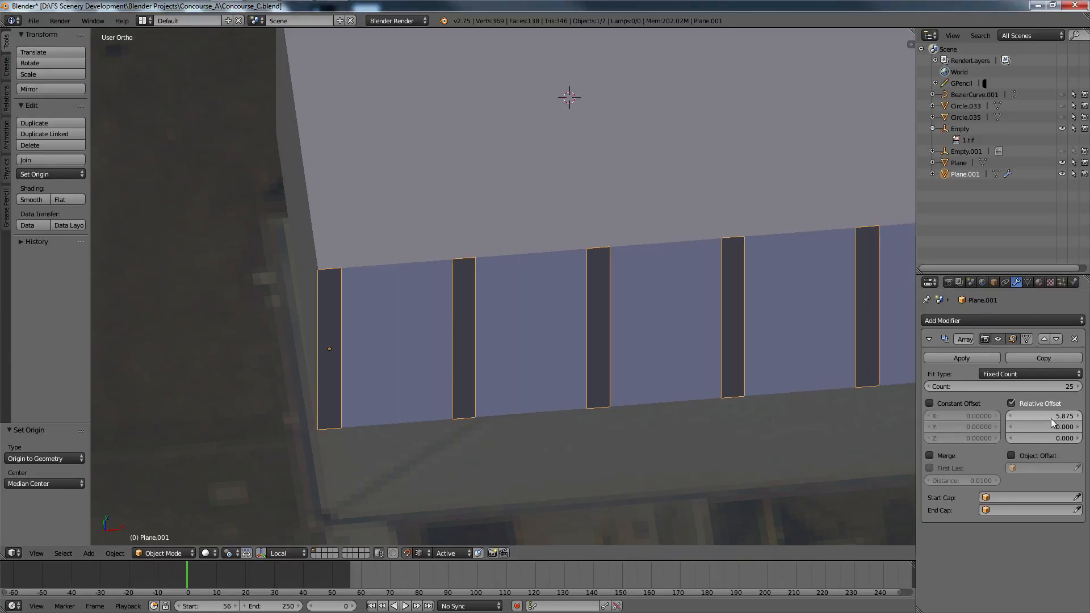
pyautogui.click(1052, 417)
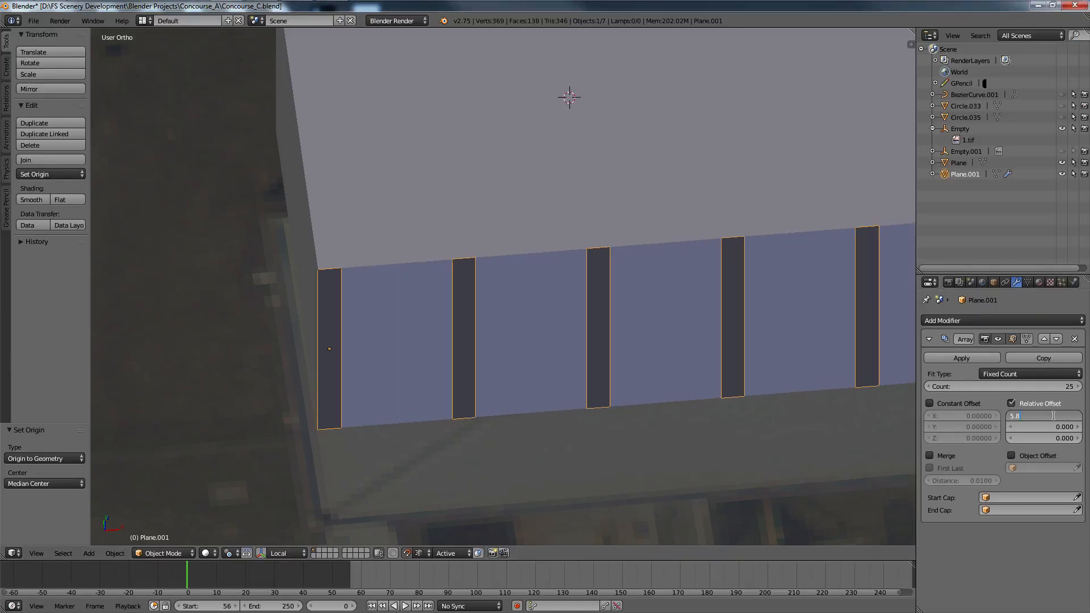
pyautogui.press('BackSpace')
pyautogui.press('BackSpace')
pyautogui.press('BackSpace')
pyautogui.press('Return')
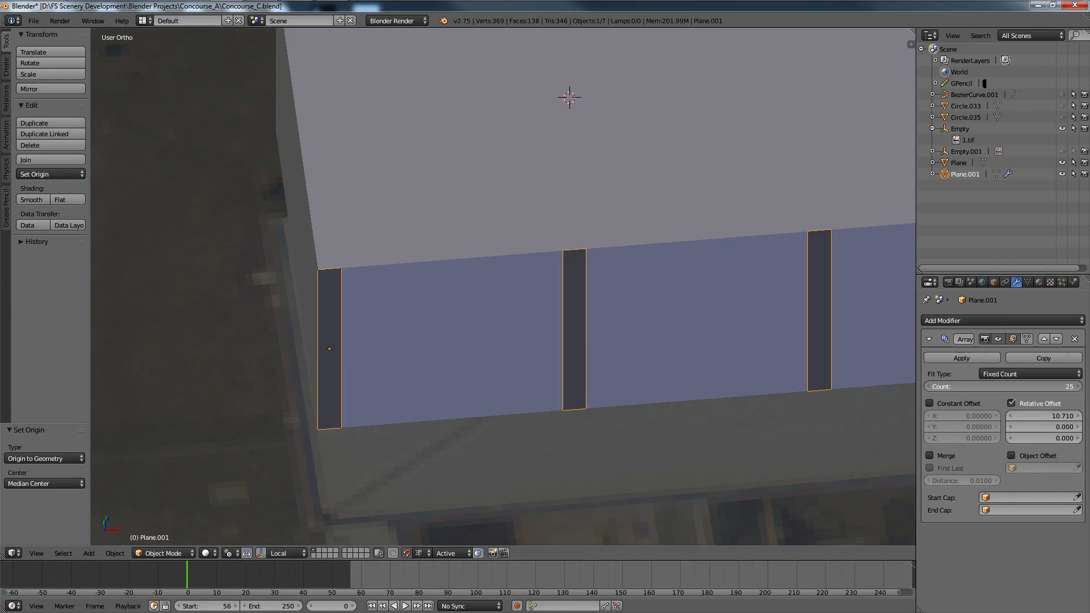
pyautogui.moveTo(1003, 386); pyautogui.dragTo(965, 386)
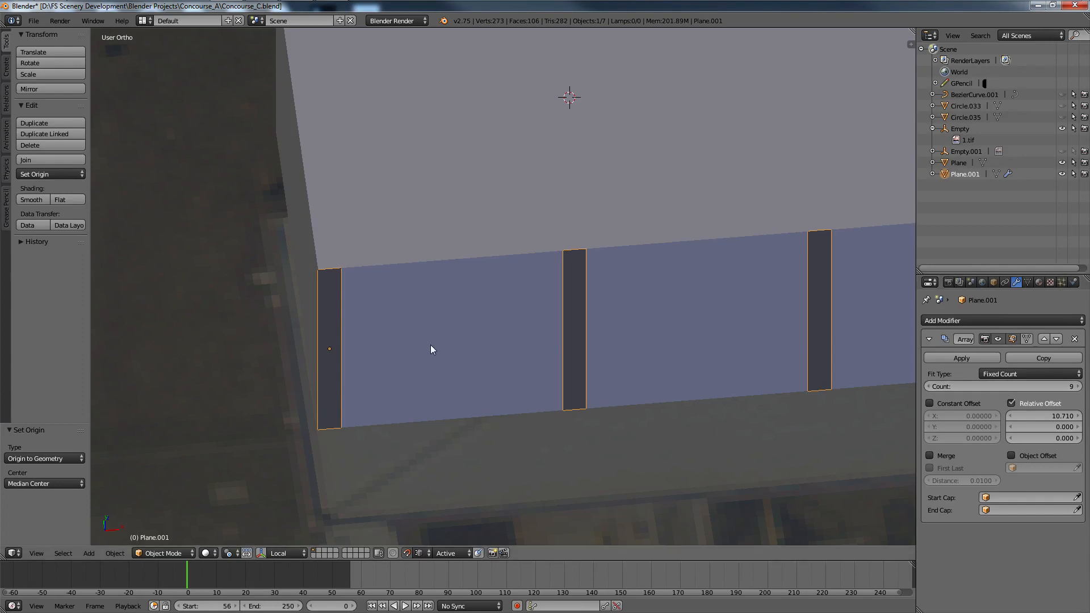
pyautogui.scroll(-10, 431, 349)
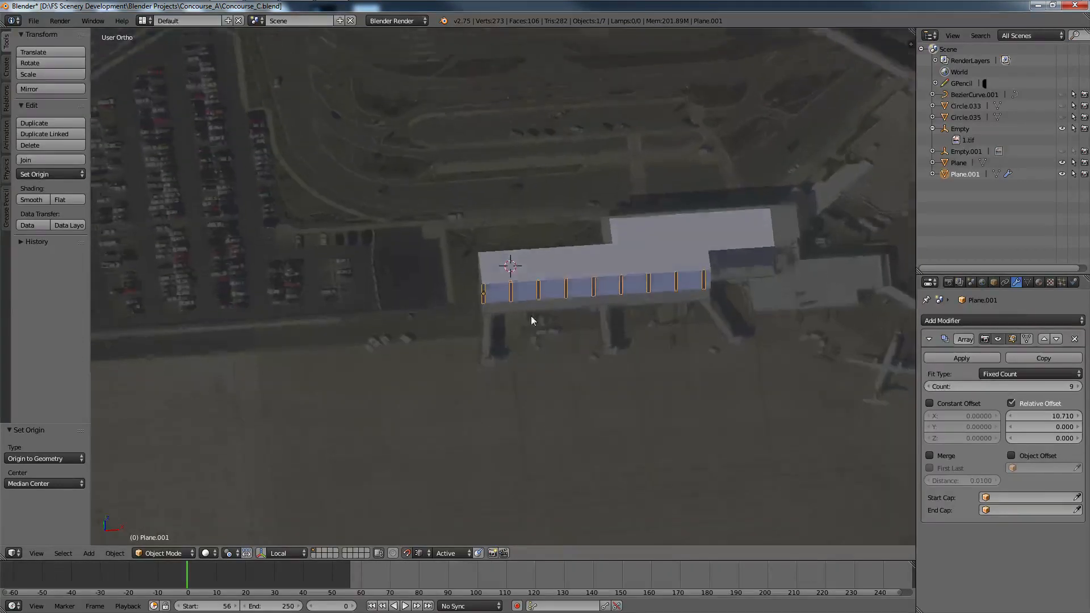
# Step: Inspect the strip mesh and its array copies along the front facade, and leave the strips deselected
pyautogui.press('Tab')
pyautogui.scroll(7, 530, 316)
pyautogui.scroll(3, 571, 295)
pyautogui.press('Tab')
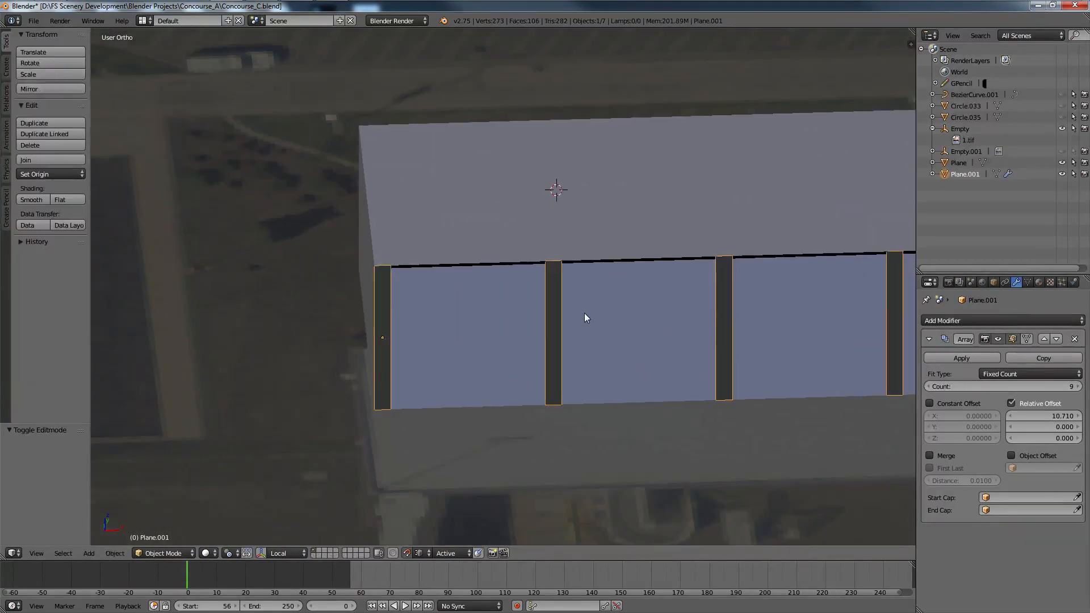
pyautogui.press('z')
pyautogui.scroll(-4, 588, 319)
pyautogui.press('z')
pyautogui.press('Tab')
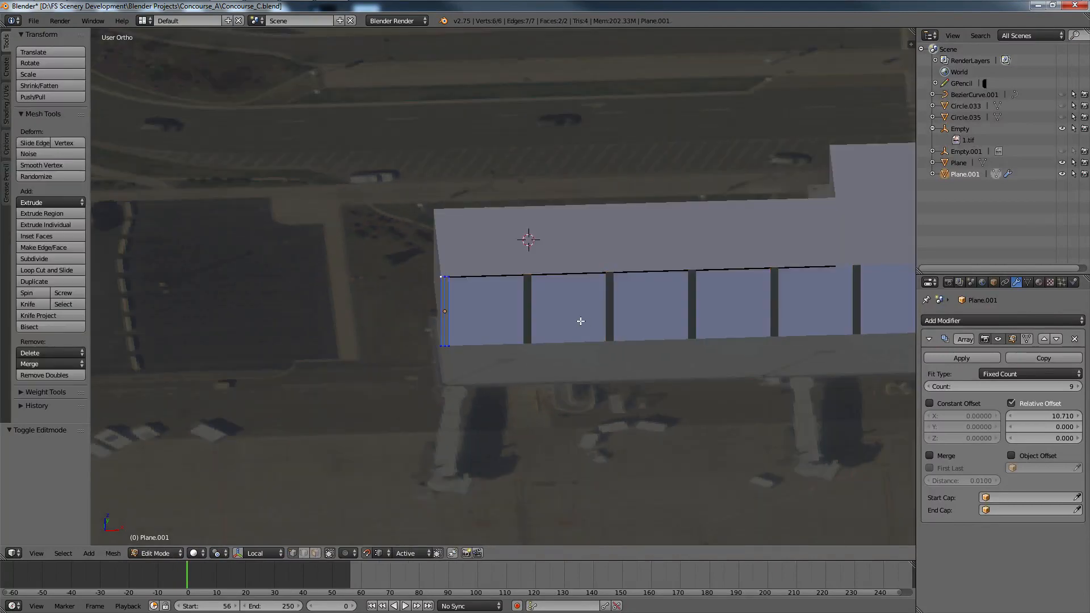
pyautogui.press('Tab')
pyautogui.press('a')
pyautogui.scroll(-5, 570, 333)
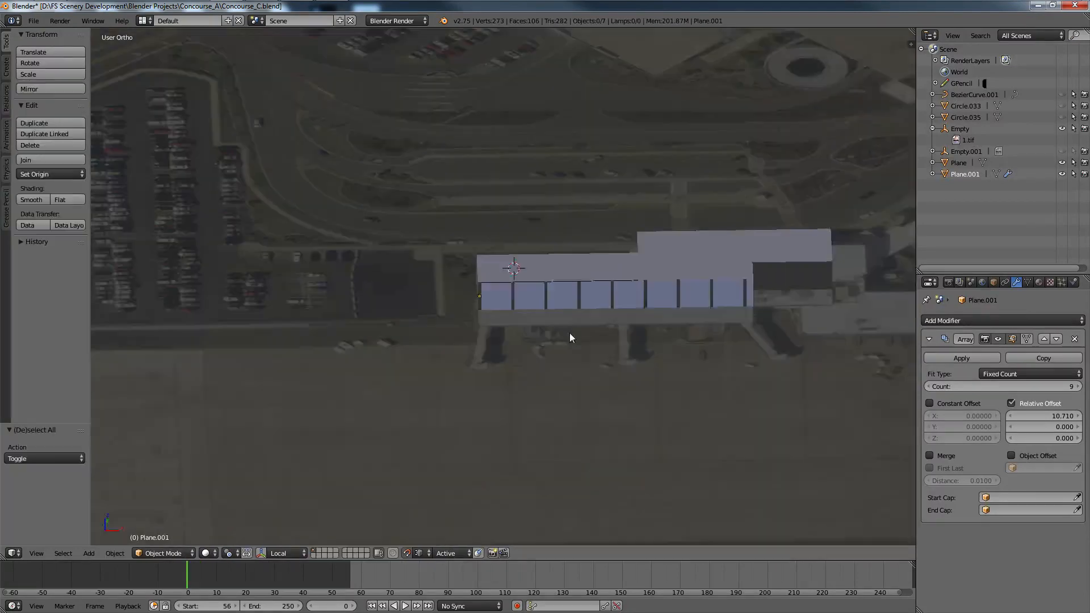
# Step: Compare the strips along the whole facade with the panel seams in Google Earth, and return to Blender
pyautogui.moveTo(570, 333); pyautogui.dragTo(567, 321, button='middle')
pyautogui.scroll(7, 567, 322)
pyautogui.moveTo(667, 416)
pyautogui.mouseDown(button='middle')
pyautogui.moveTo(652, 392)
pyautogui.moveTo(683, 414)
pyautogui.mouseUp(button='middle')
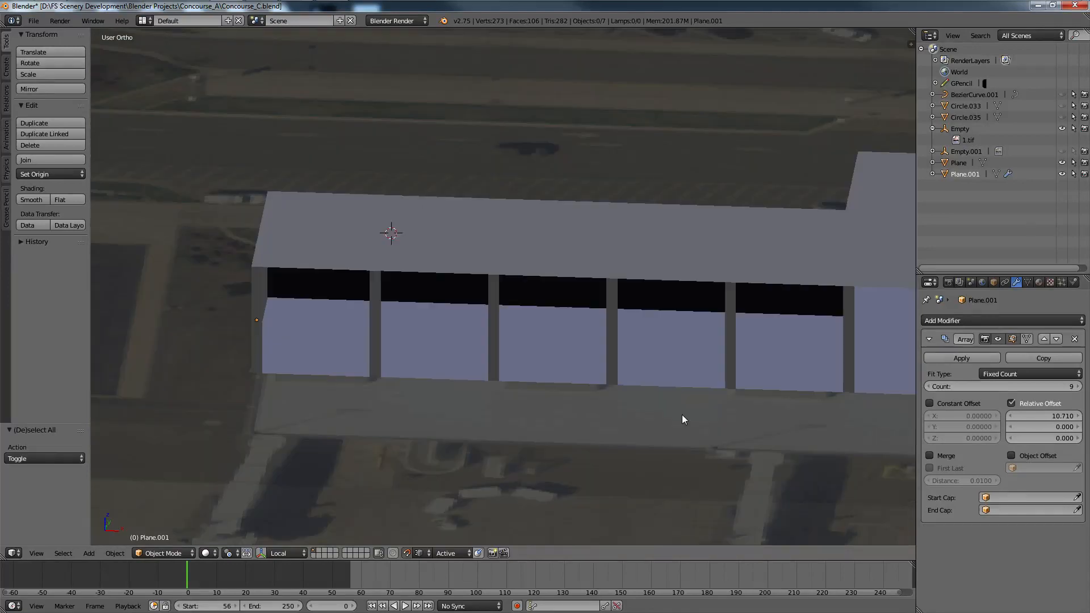
pyautogui.scroll(3, 682, 414)
pyautogui.scroll(-6, 503, 378)
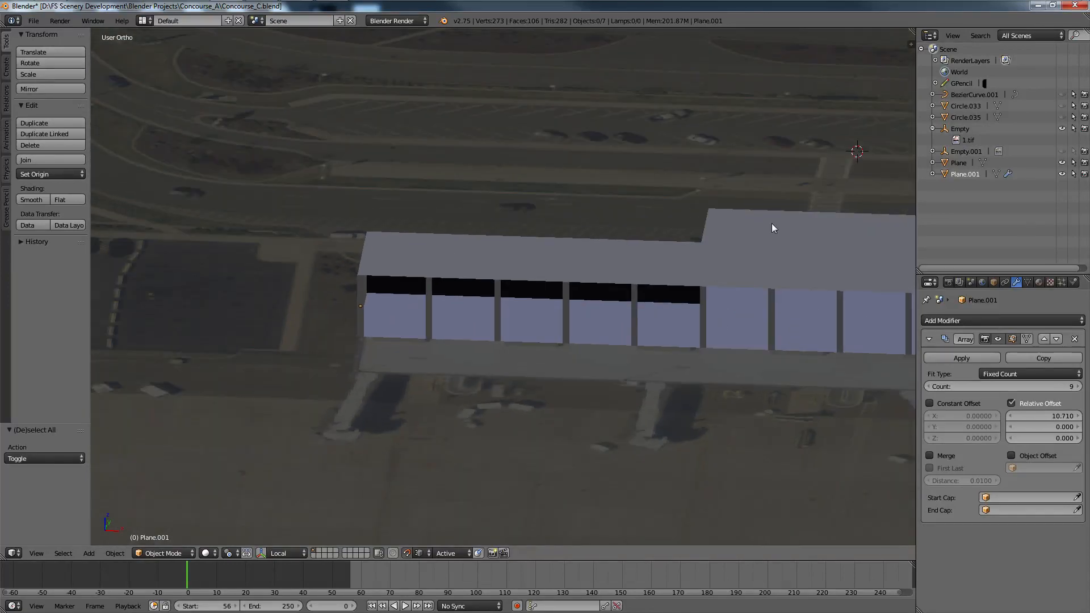
pyautogui.scroll(3, 659, 322)
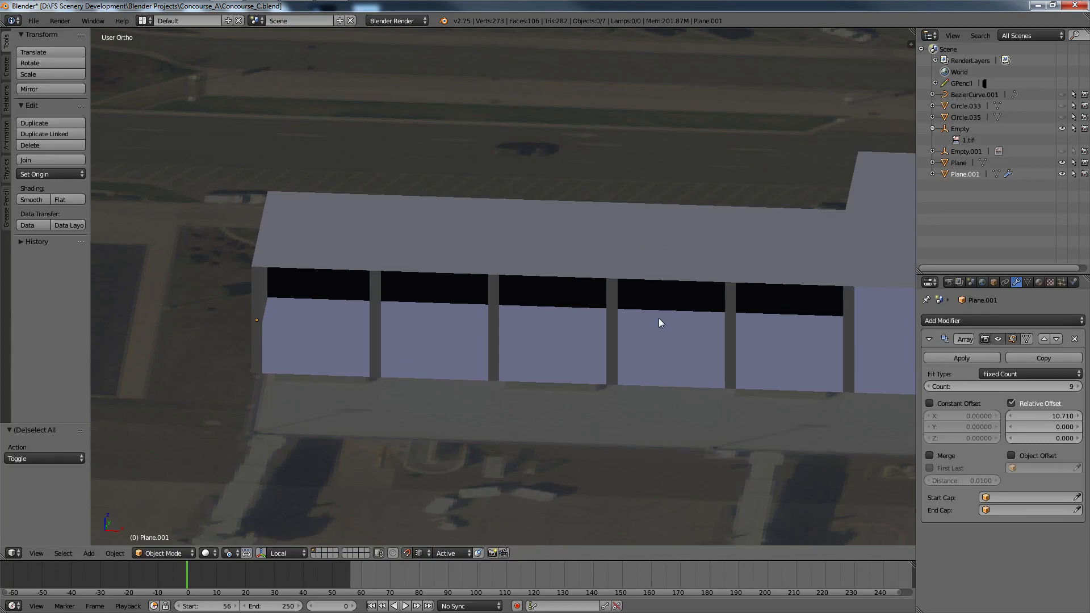
pyautogui.click(267, 8)
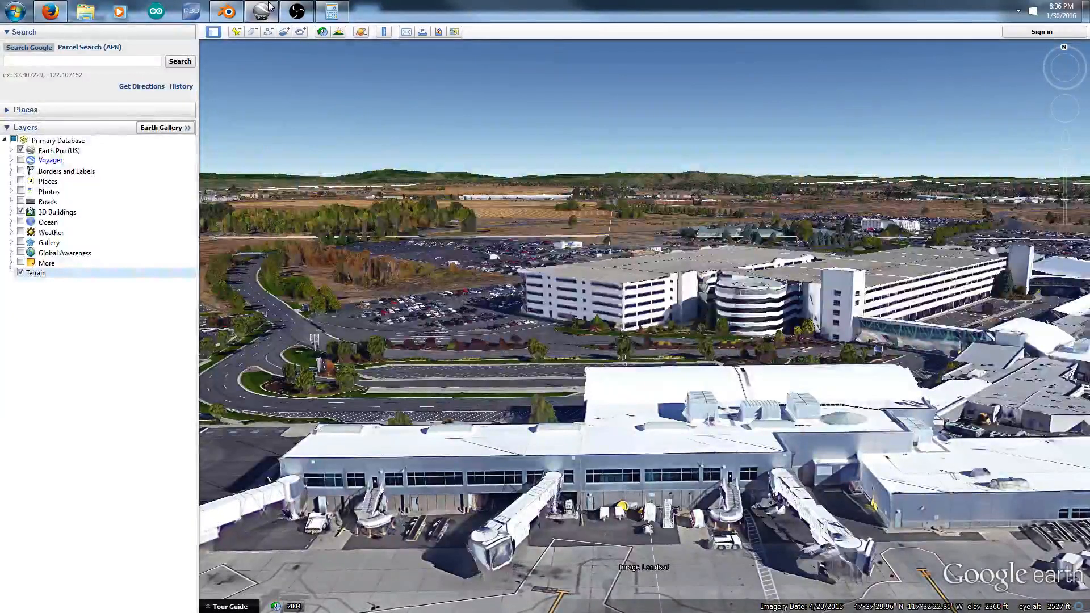
pyautogui.click(266, 9)
pyautogui.scroll(-4, 468, 285)
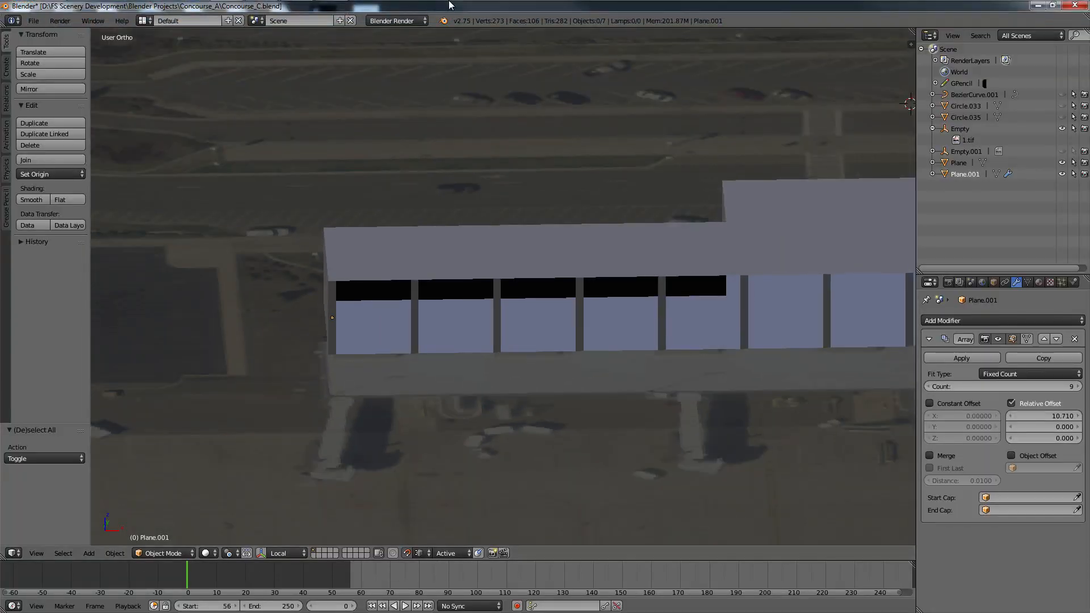
pyautogui.click(260, 8)
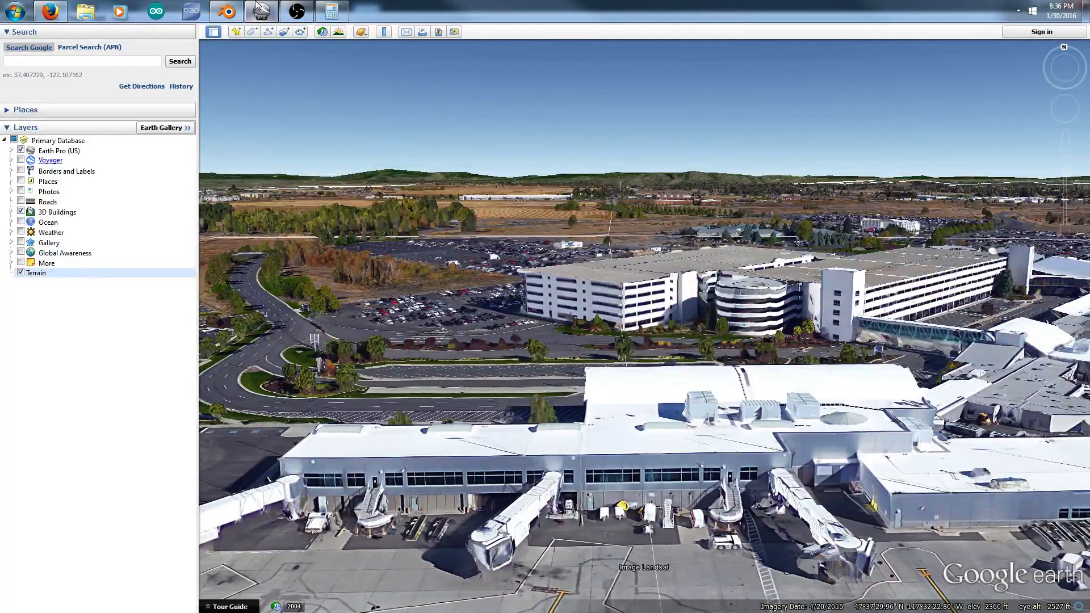
pyautogui.click(259, 7)
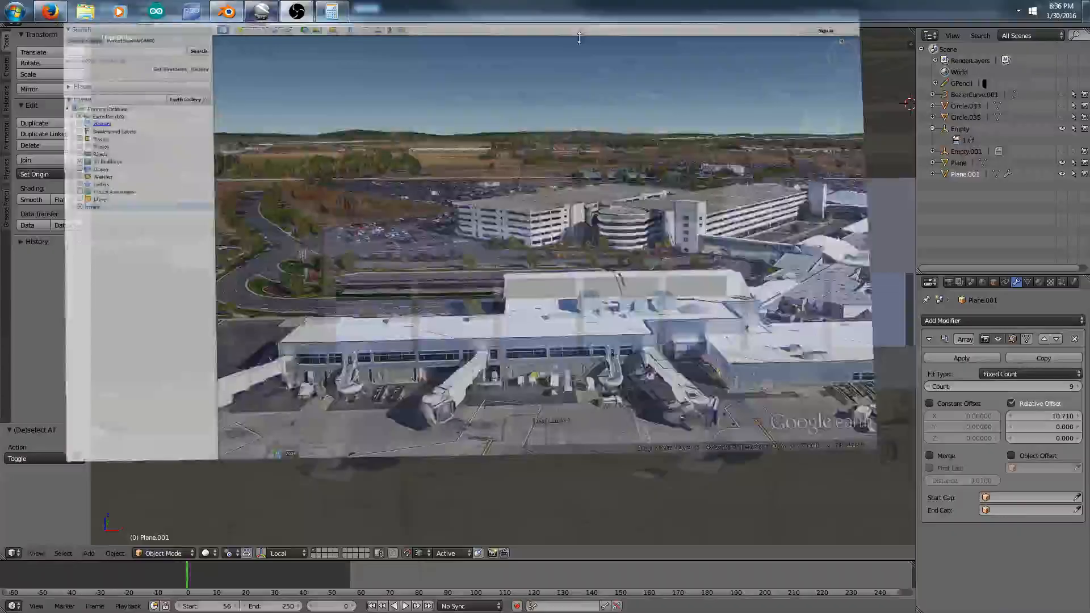
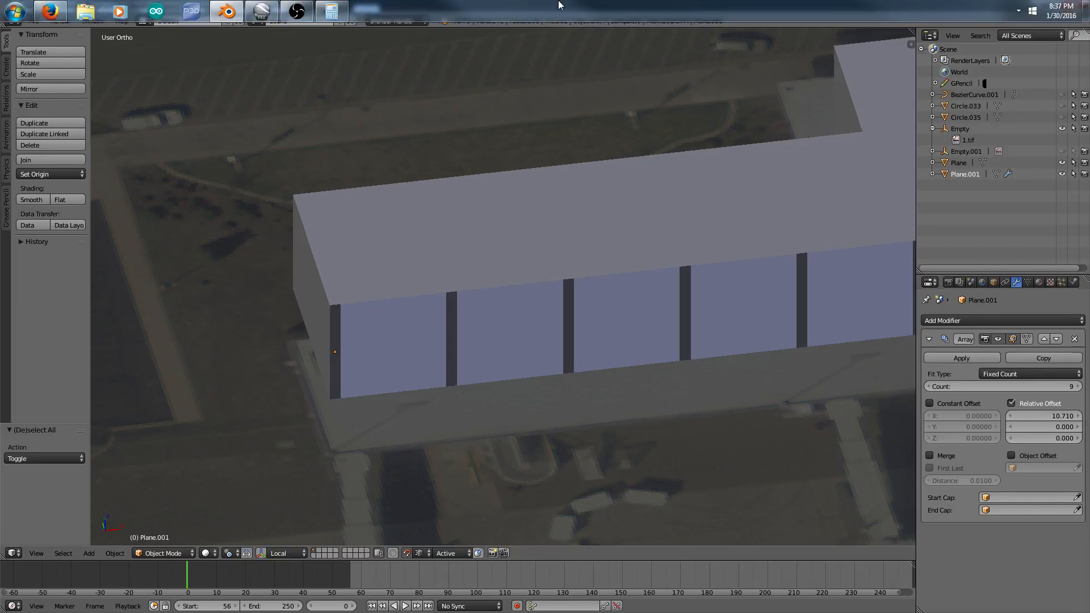
# Step: Enter Edit Mode on the strip mesh and check the concourse front in Google Earth once more before returning to Blender
pyautogui.scroll(4, 433, 306)
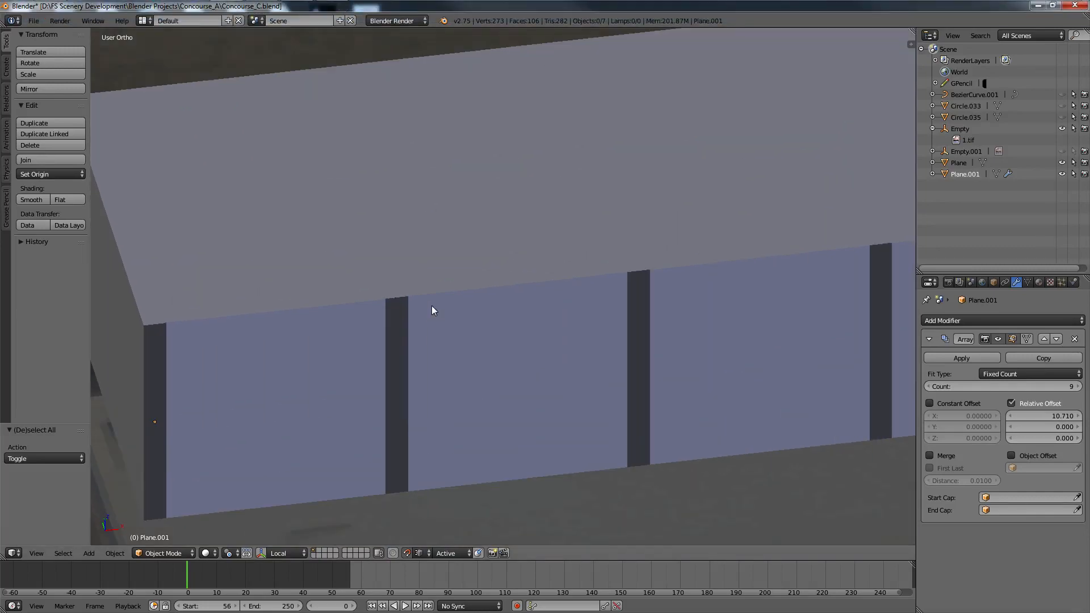
pyautogui.press('Tab')
pyautogui.scroll(-3, 392, 339)
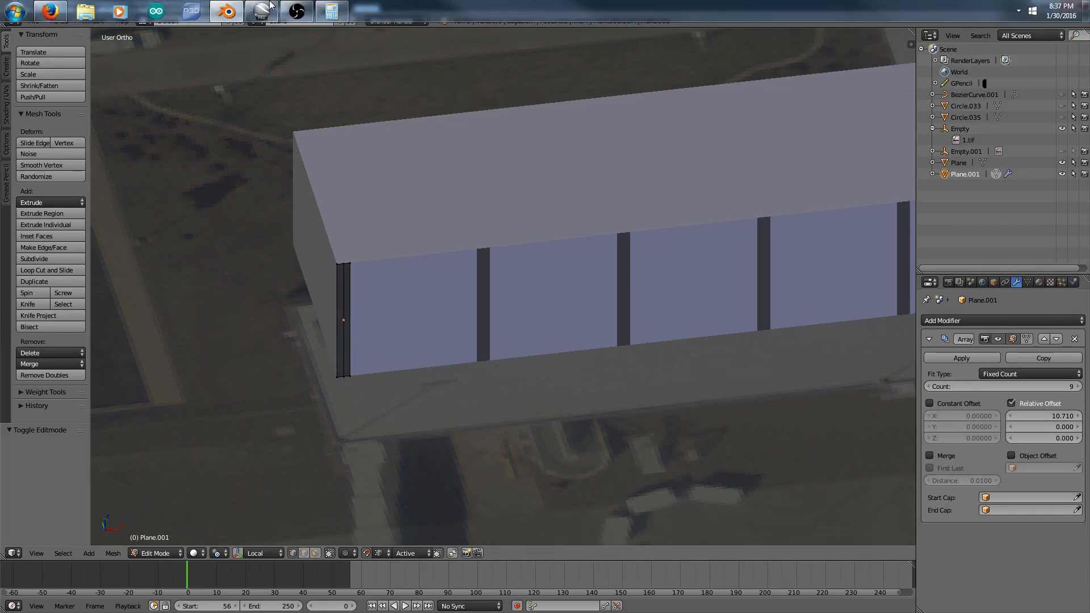
pyautogui.click(270, 5)
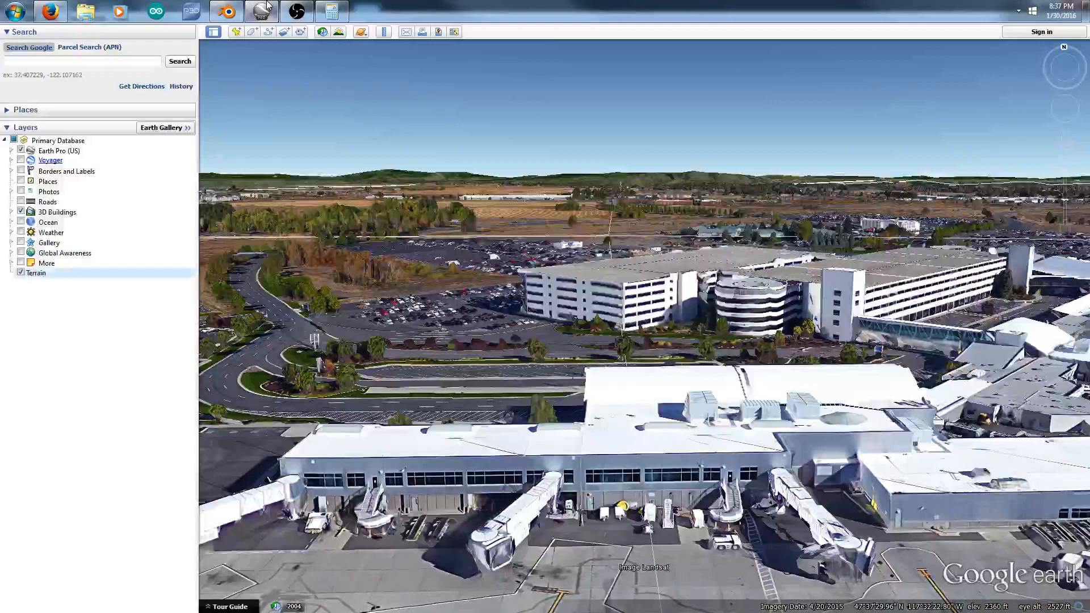
pyautogui.click(267, 5)
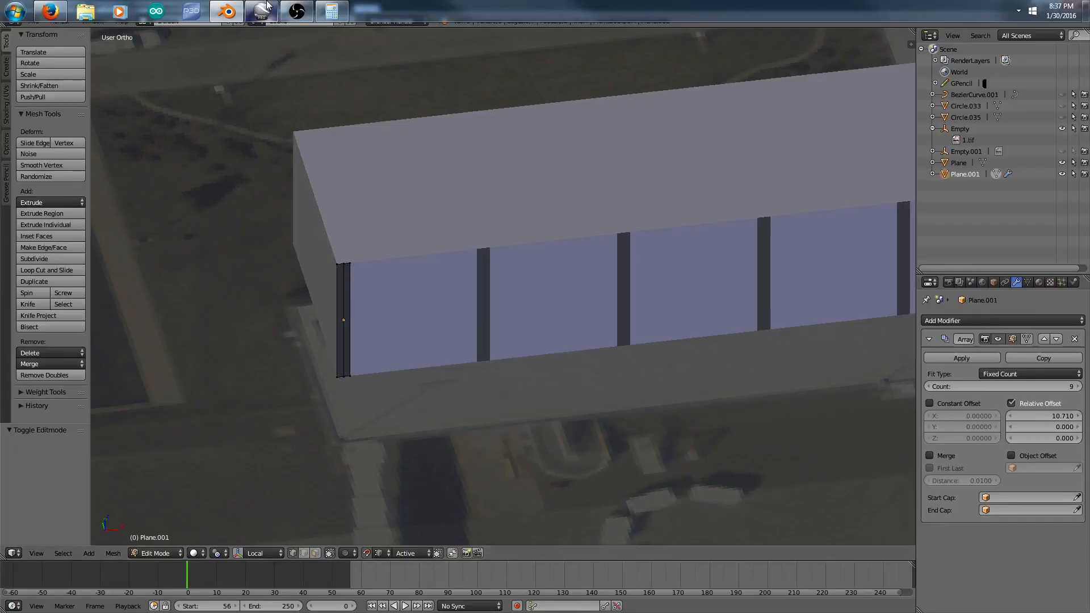
# Step: Switch to perspective view and examine the strips from a low angle beside the building's corner
pyautogui.moveTo(501, 299); pyautogui.dragTo(500, 288, button='middle')
pyautogui.press('KP_5')
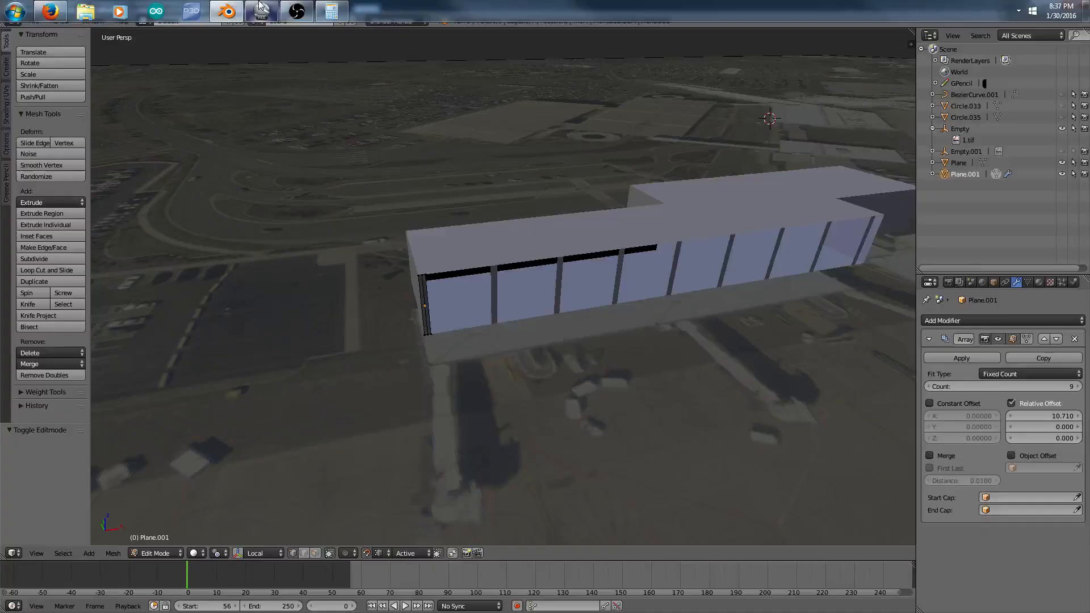
pyautogui.moveTo(768, 452); pyautogui.dragTo(678, 389, button='middle')
pyautogui.scroll(-5, 696, 393)
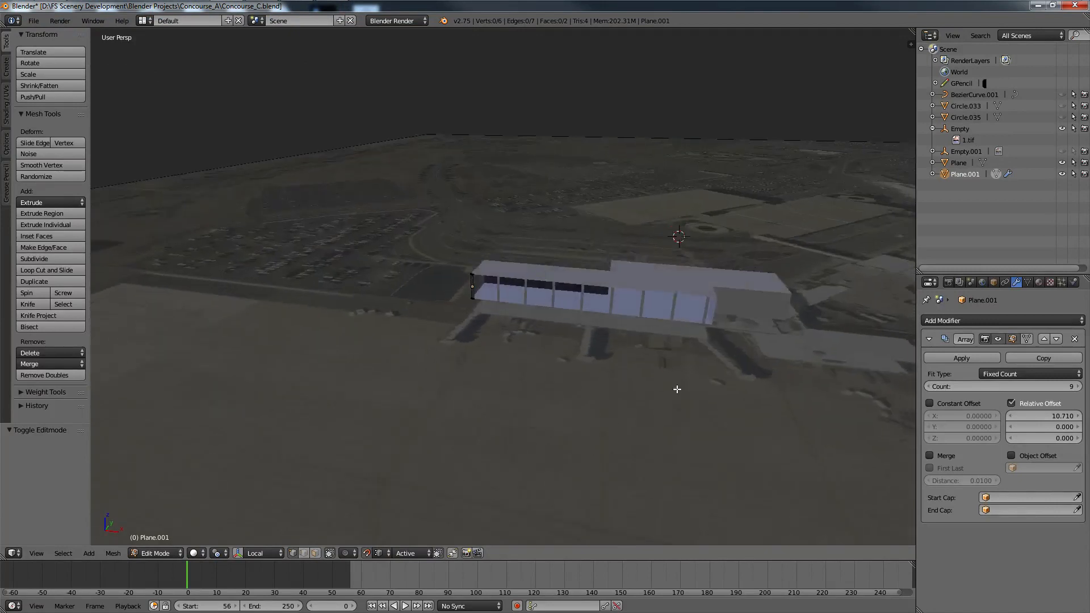
pyautogui.scroll(8, 600, 347)
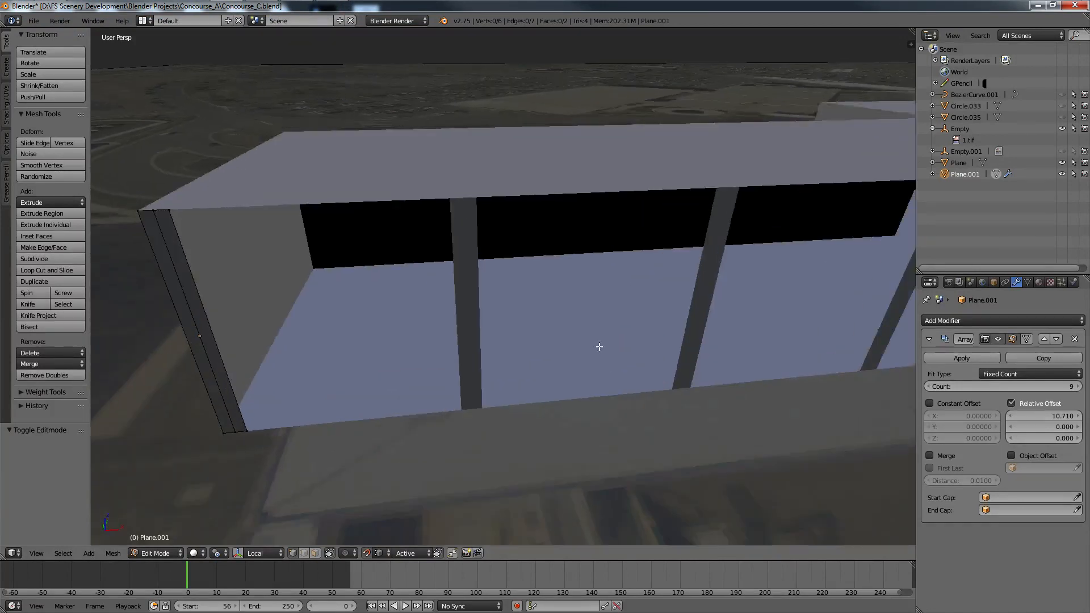
pyautogui.scroll(-5, 600, 347)
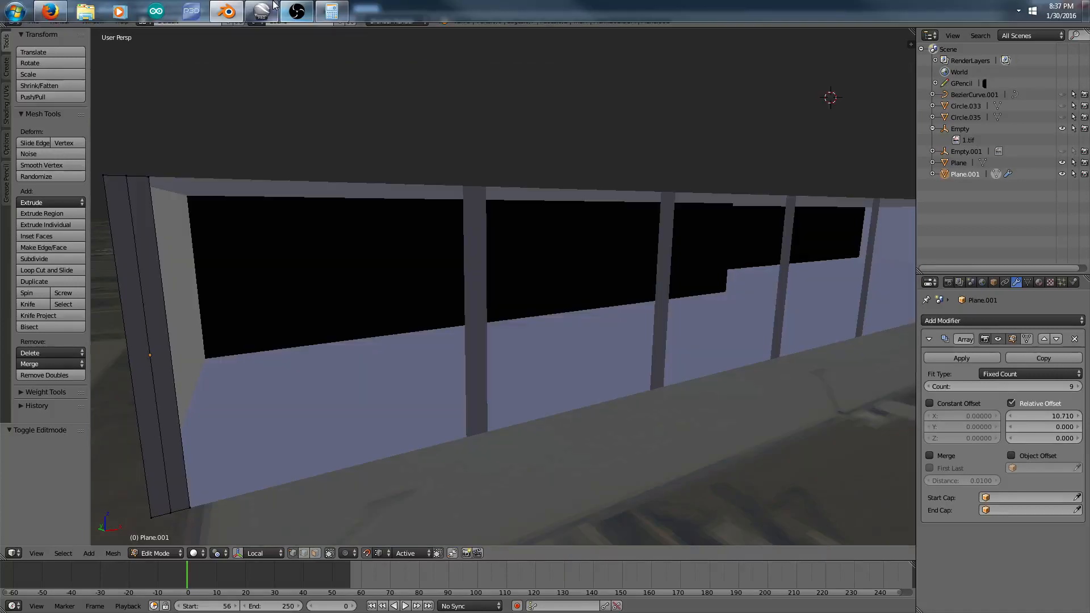
# Step: Switch to Google Earth and examine the wall strip between the upper-floor windows up close, leaving ground-level view if it activates
pyautogui.click(272, 5)
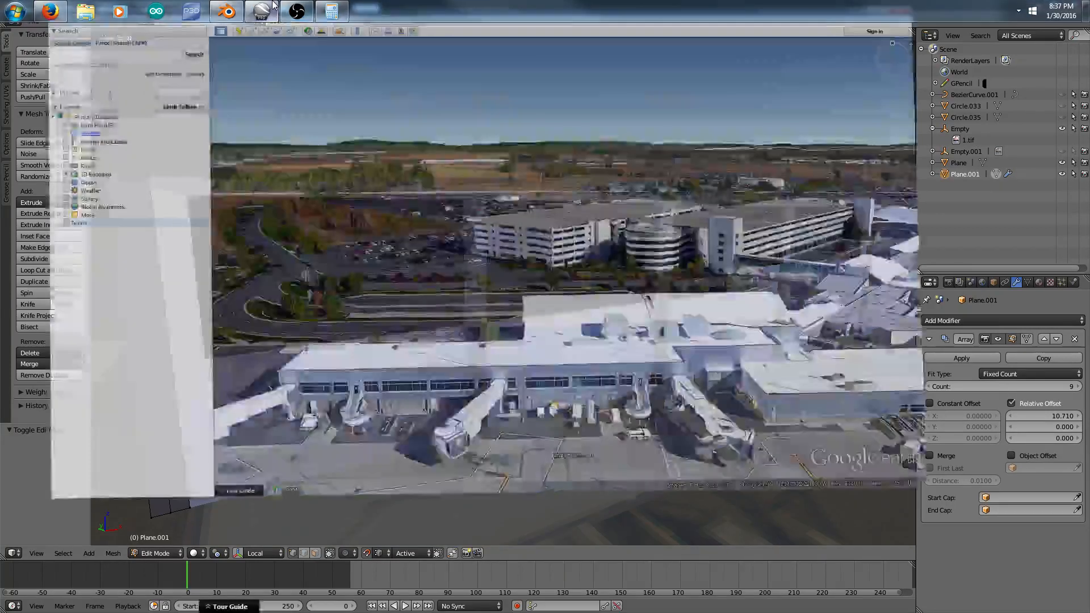
pyautogui.scroll(3, 522, 443)
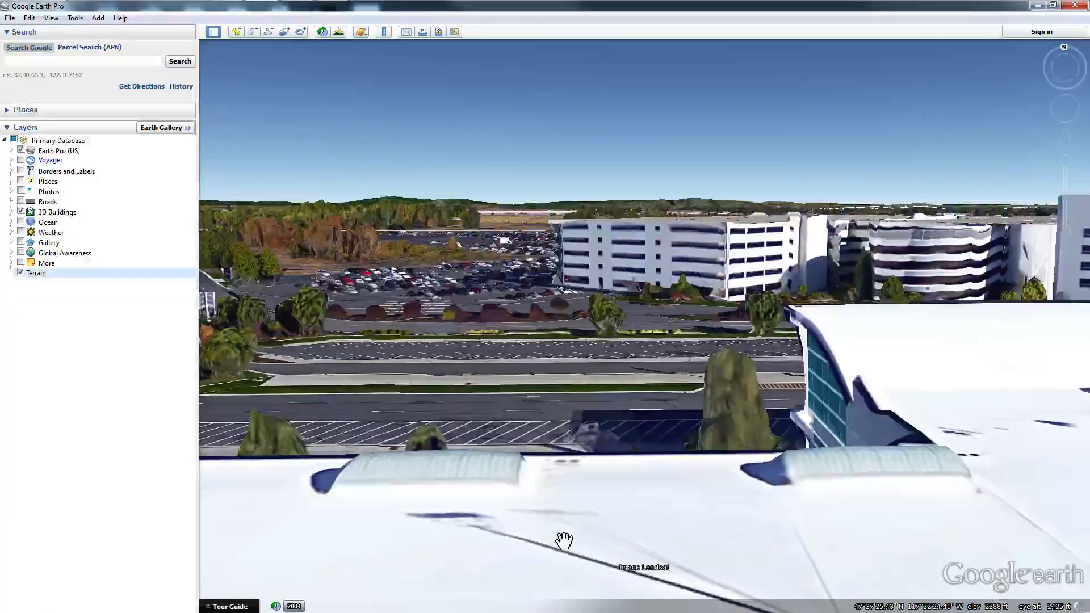
pyautogui.moveTo(563, 540); pyautogui.dragTo(675, 381)
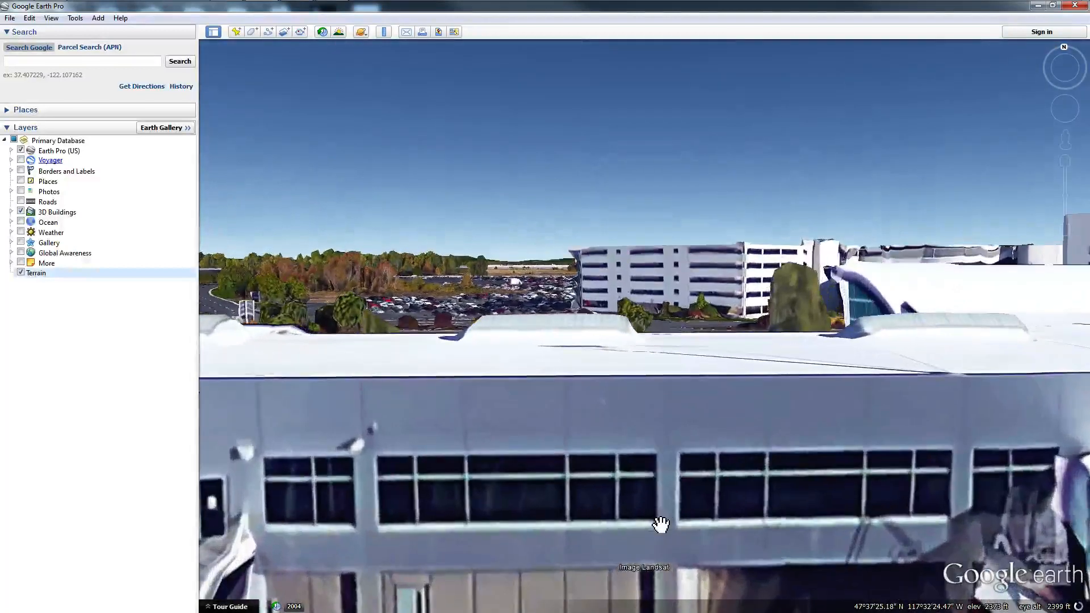
pyautogui.scroll(2, 661, 517)
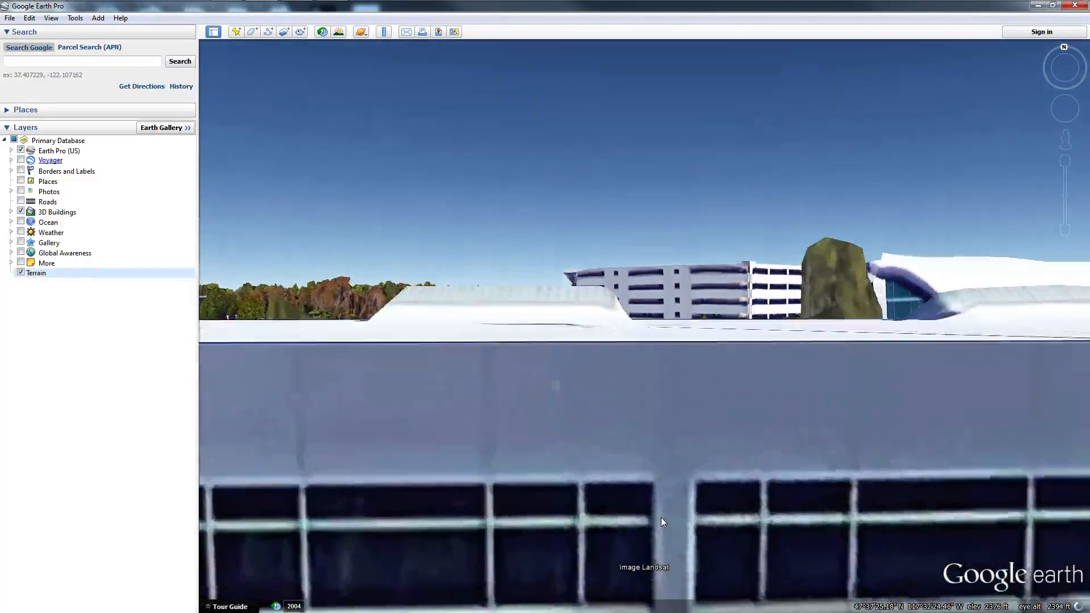
pyautogui.scroll(2, 661, 517)
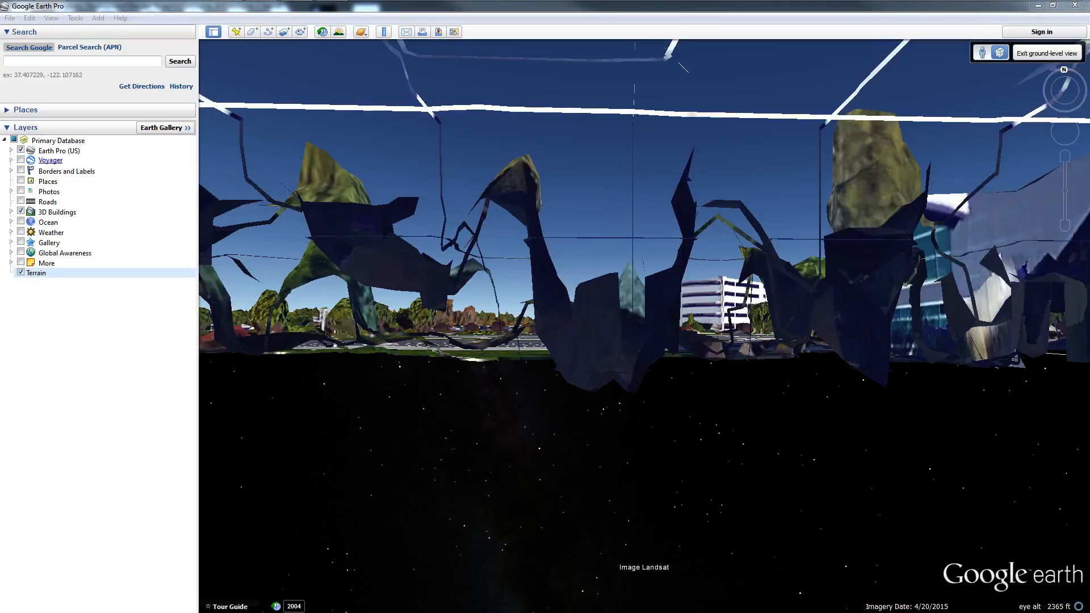
pyautogui.moveTo(509, 417); pyautogui.dragTo(508, 423)
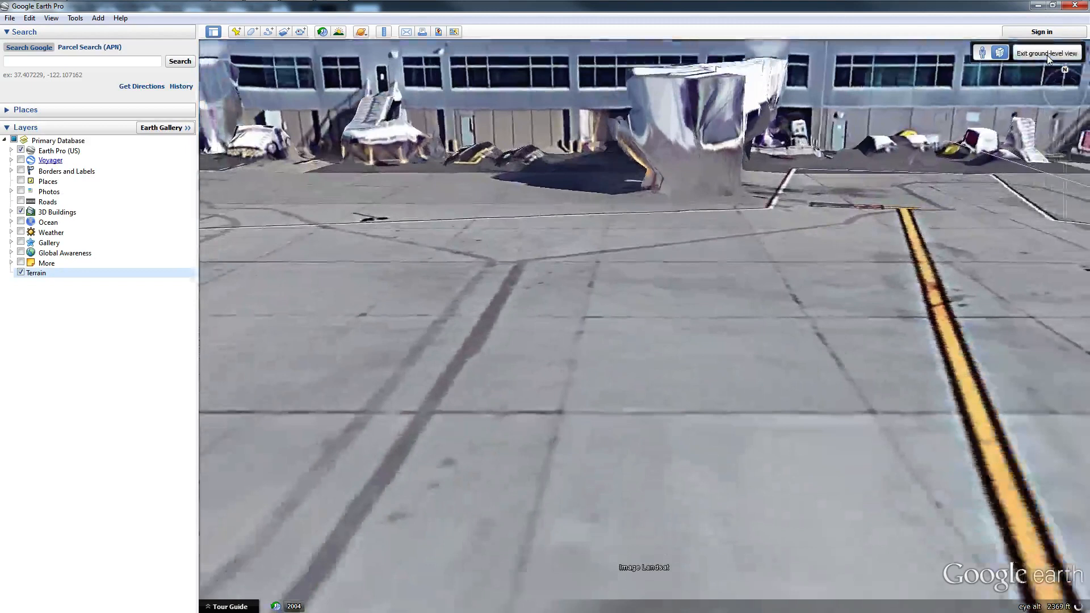
pyautogui.click(1047, 54)
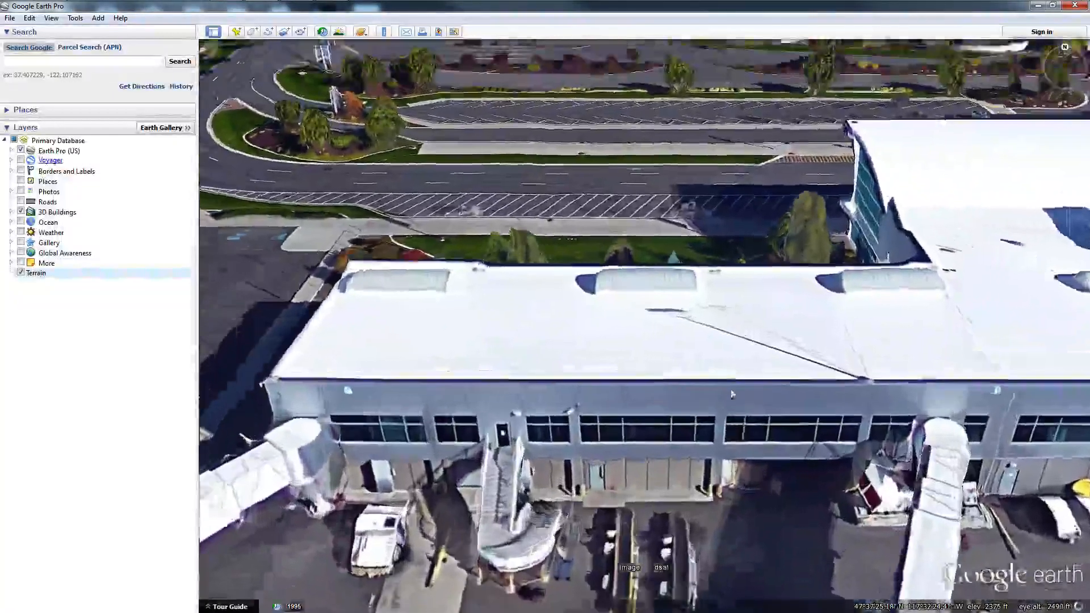
pyautogui.moveTo(733, 395); pyautogui.dragTo(682, 434)
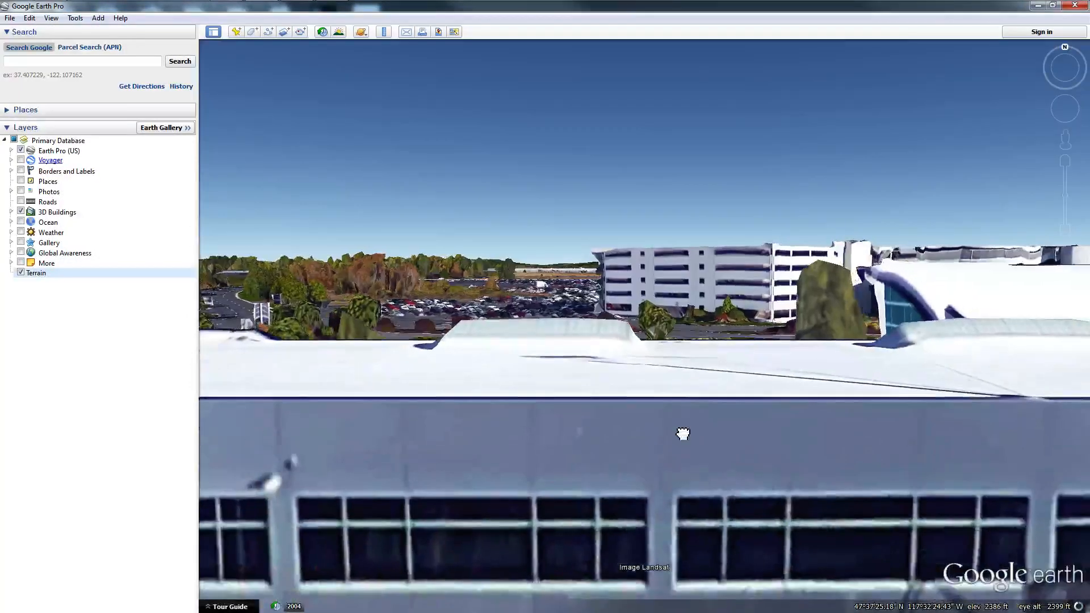
# Step: Measure the width of the wall strip between two window groups with the Ruler's 3D path in meters
pyautogui.click(79, 18)
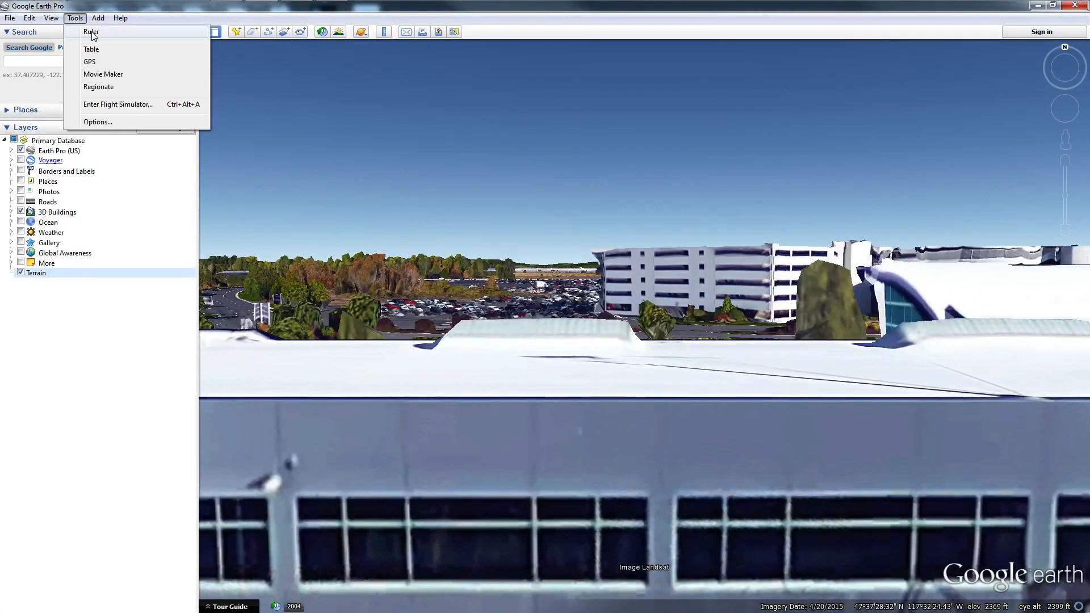
pyautogui.click(92, 34)
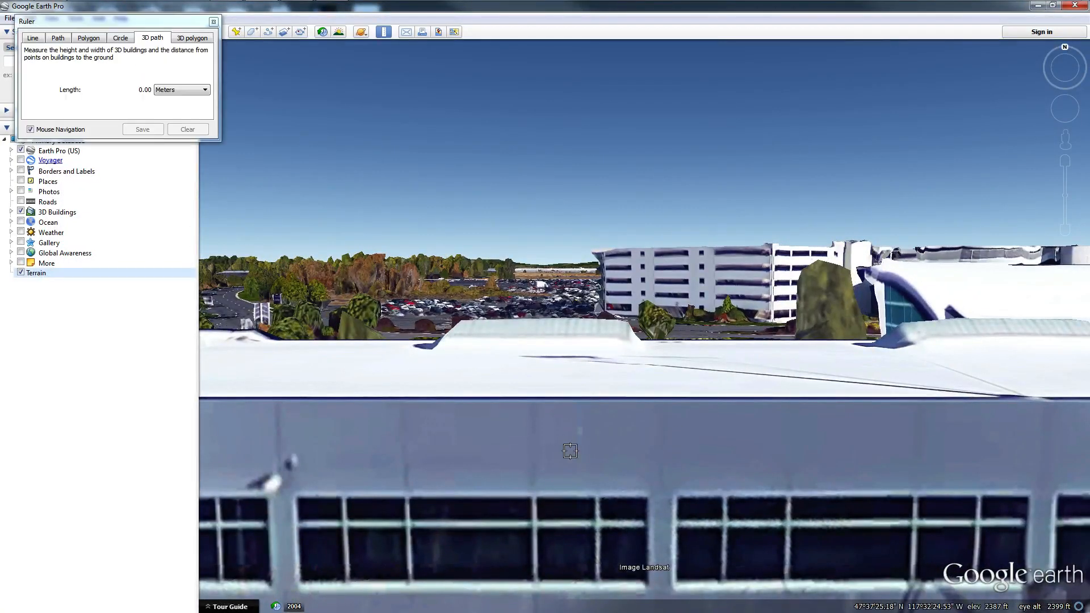
pyautogui.click(651, 528)
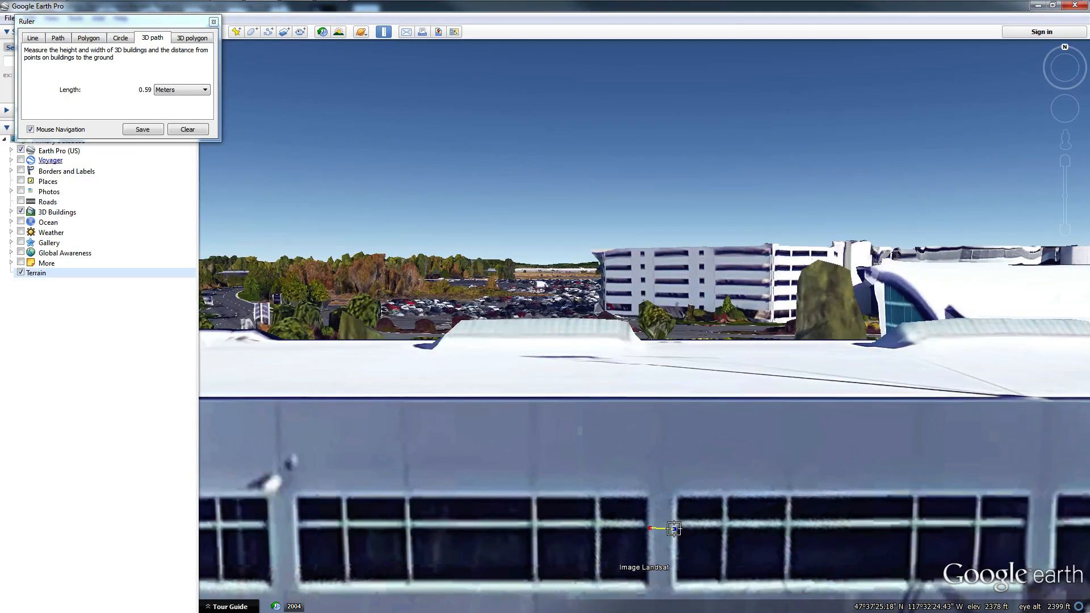
pyautogui.click(678, 528)
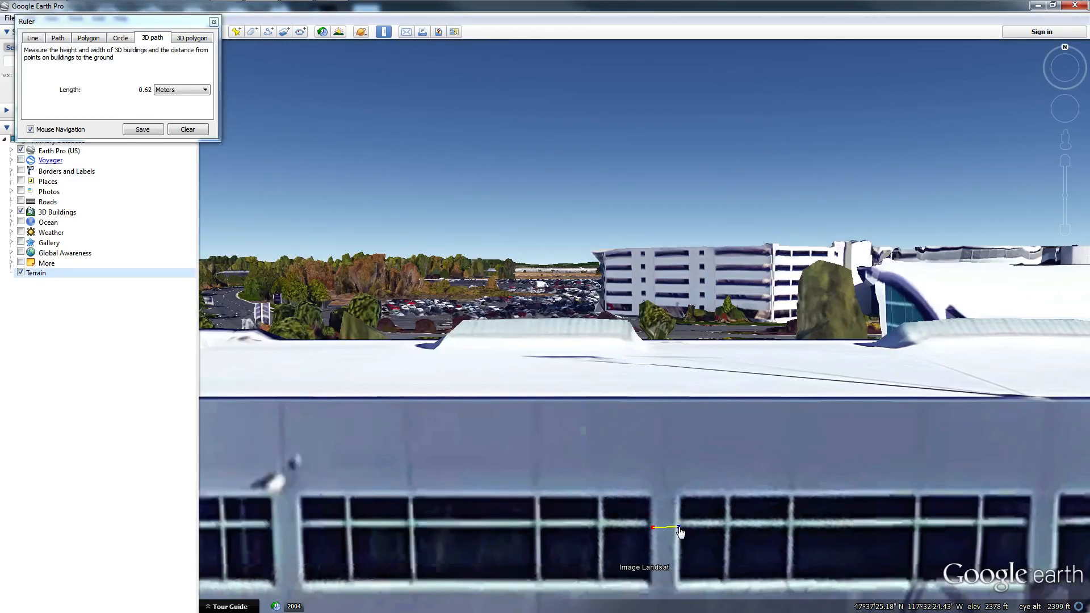
pyautogui.moveTo(678, 528); pyautogui.dragTo(679, 528)
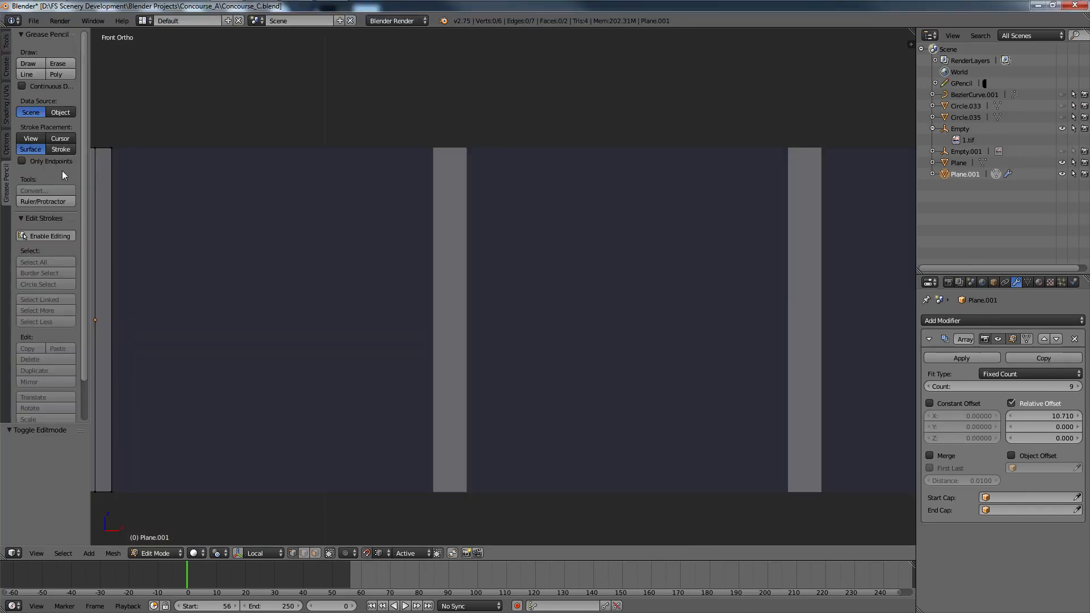
# Step: Try to measure the width of the second strip with the Ruler/Protractor in front orthographic view
pyautogui.click(51, 203)
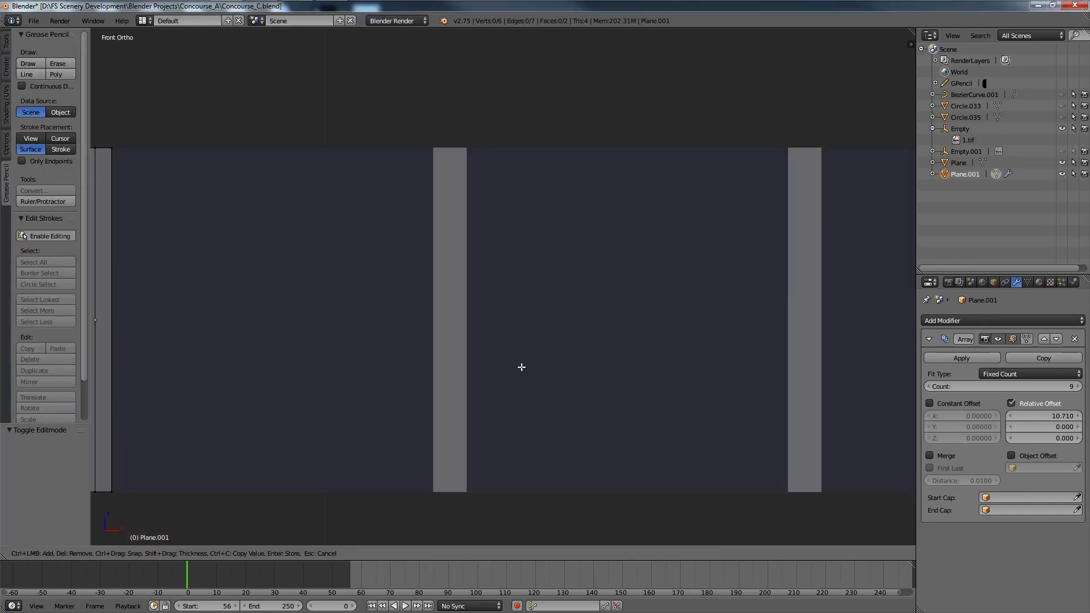
pyautogui.click(434, 368)
pyautogui.click(432, 372)
pyautogui.click(473, 512)
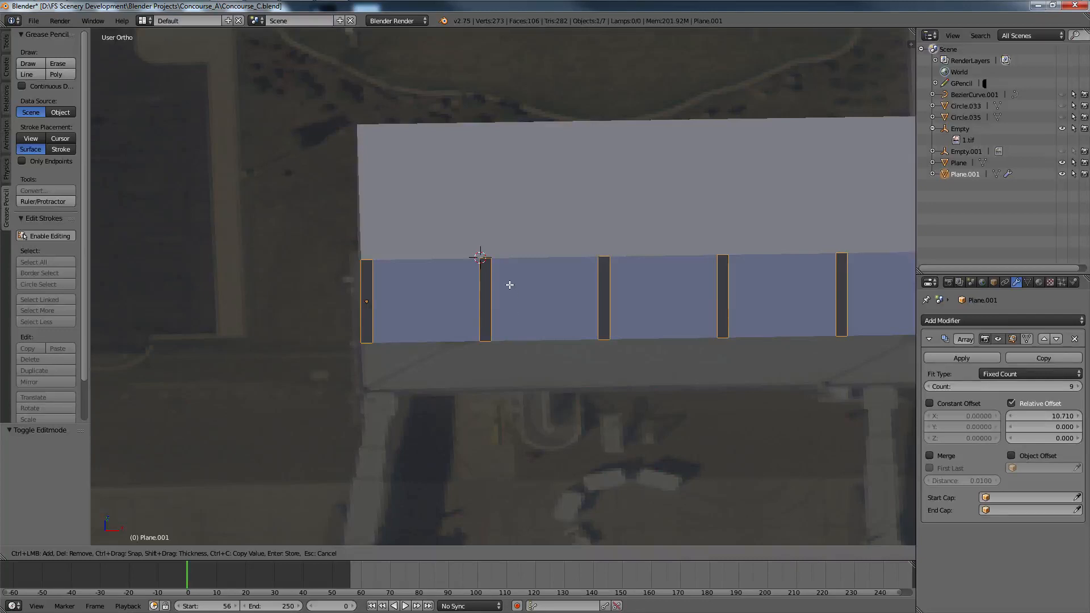
pyautogui.press('KP_1')
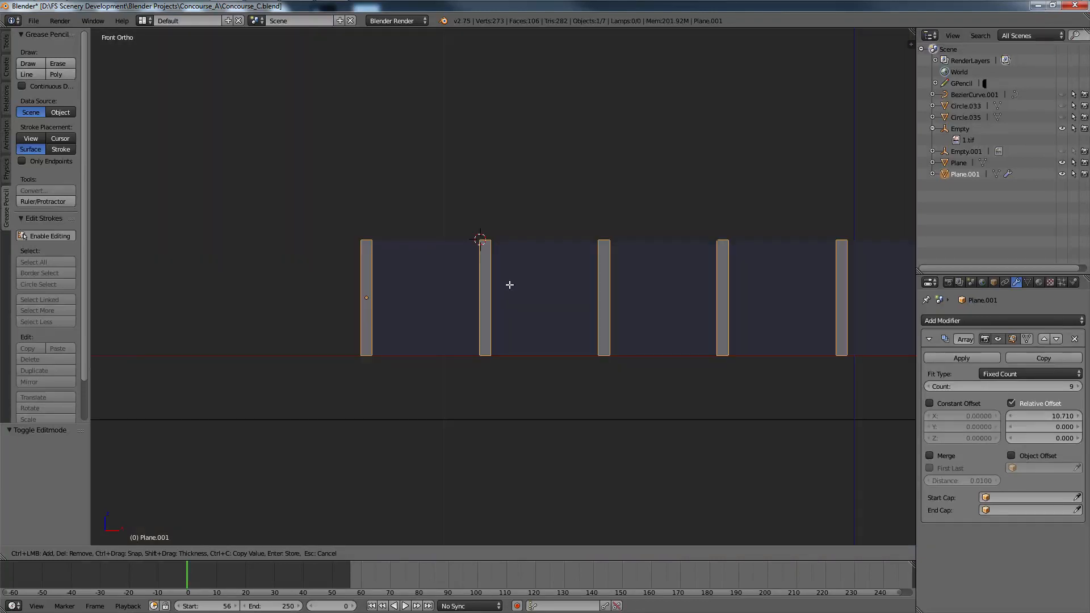
pyautogui.scroll(5, 509, 285)
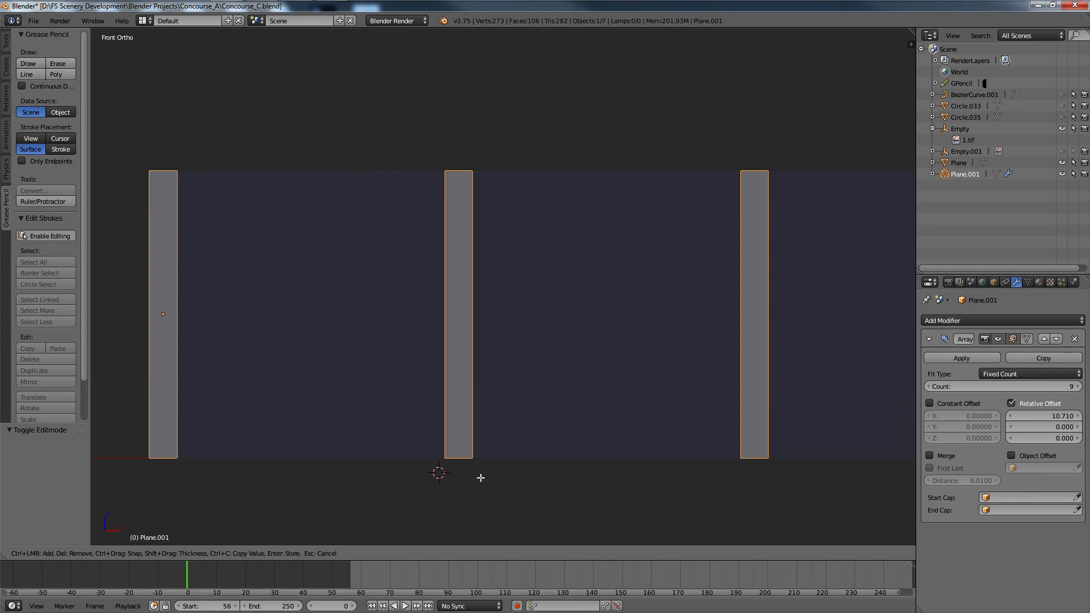
pyautogui.click(461, 474)
# Step: Deselect everything and return to Object Mode
pyautogui.press('Tab')
pyautogui.press('a')
pyautogui.press('Tab')
pyautogui.press('a')
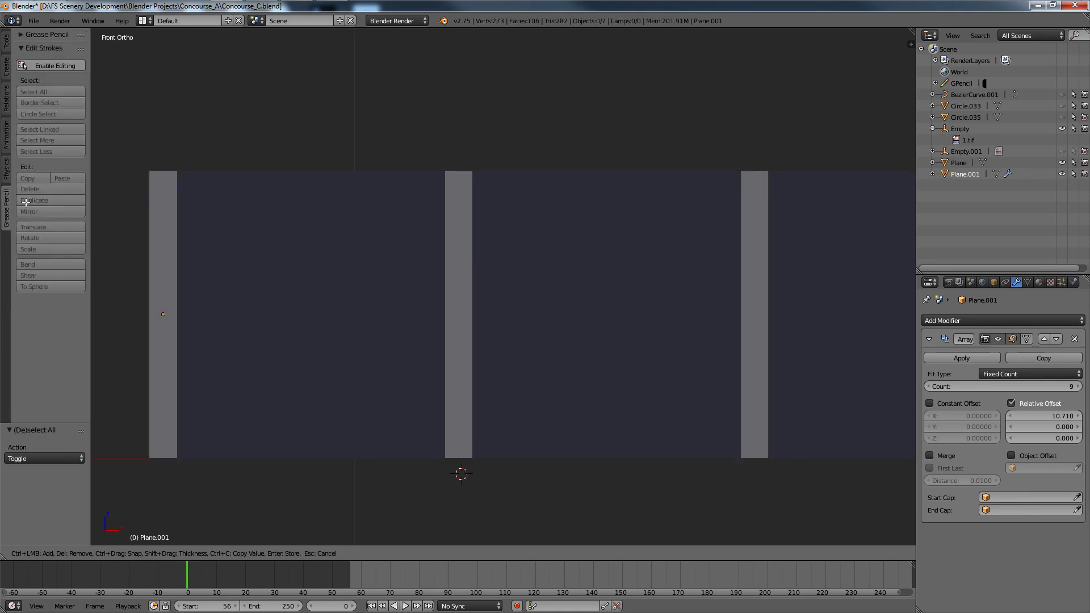
pyautogui.click(5, 168)
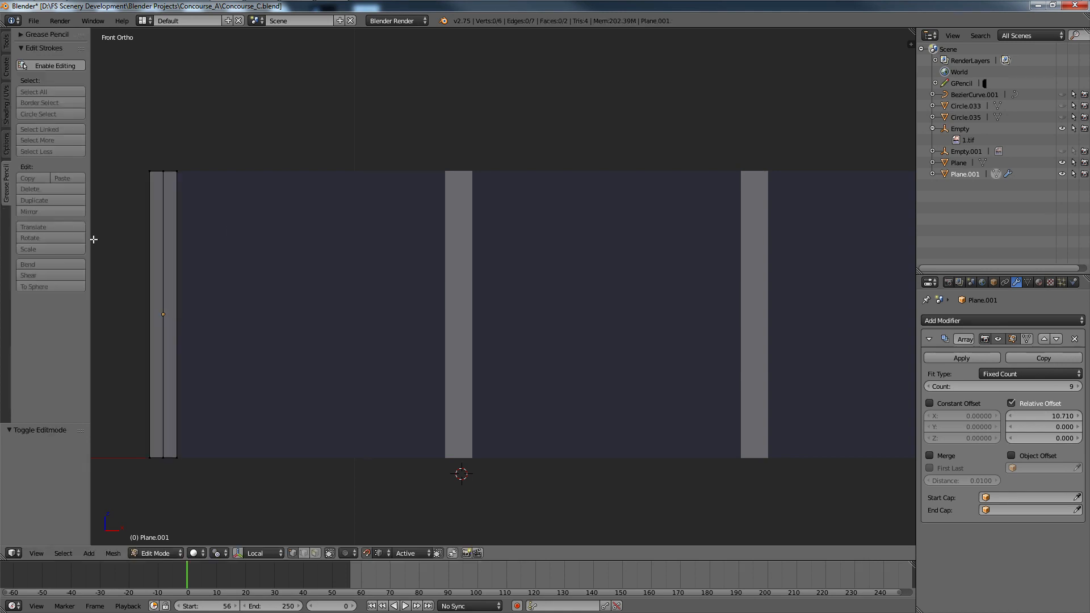
pyautogui.press('Tab')
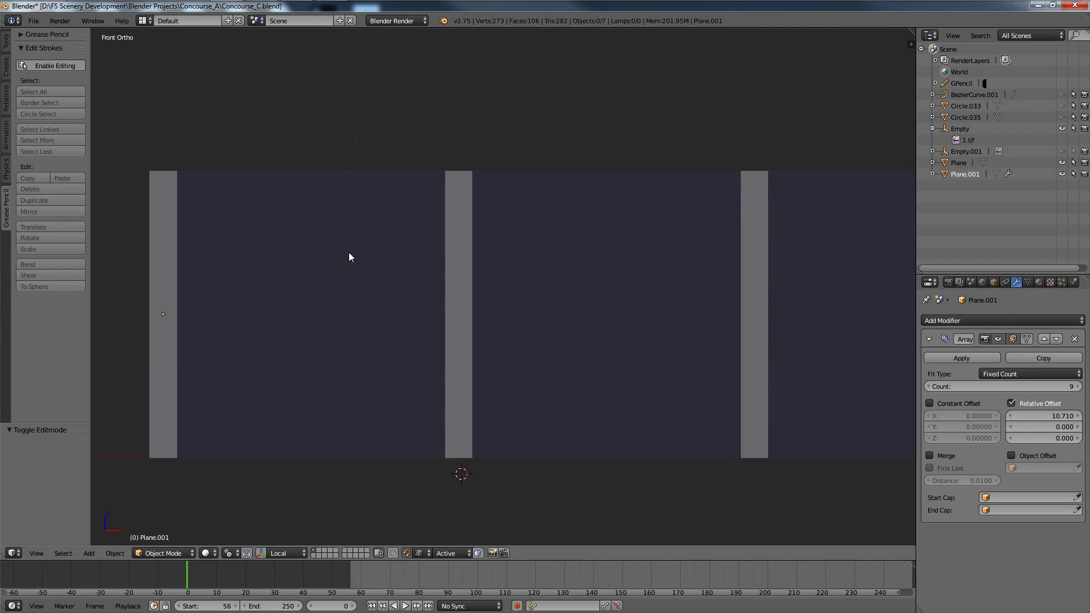
# Step: Try the Ruler/Protractor again at the second strip's upper end, starting from Object Mode, and enter Edit Mode on the strip mesh
pyautogui.click(47, 34)
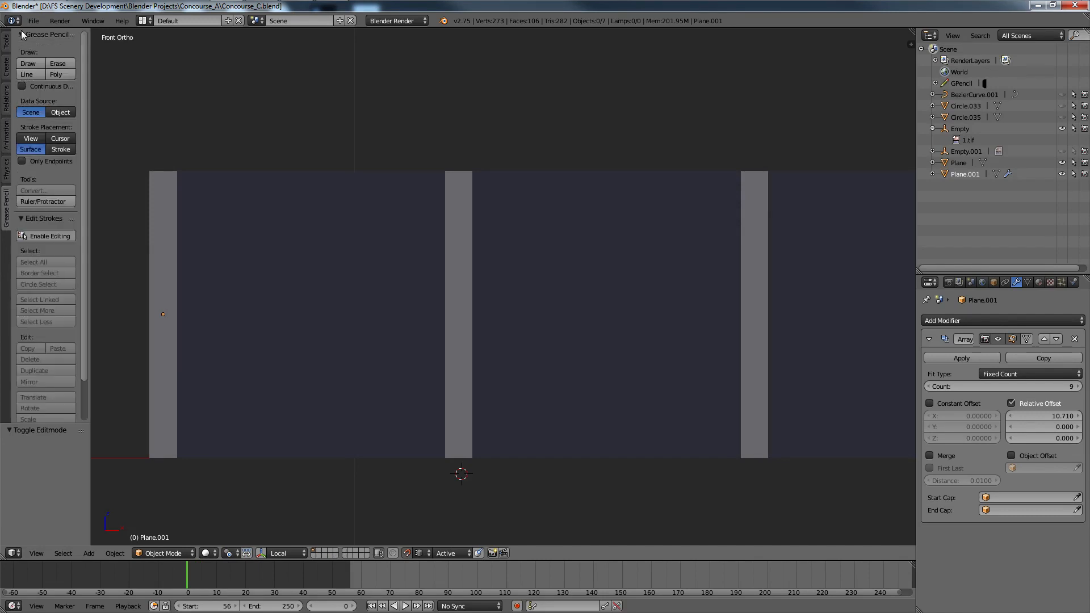
pyautogui.click(56, 202)
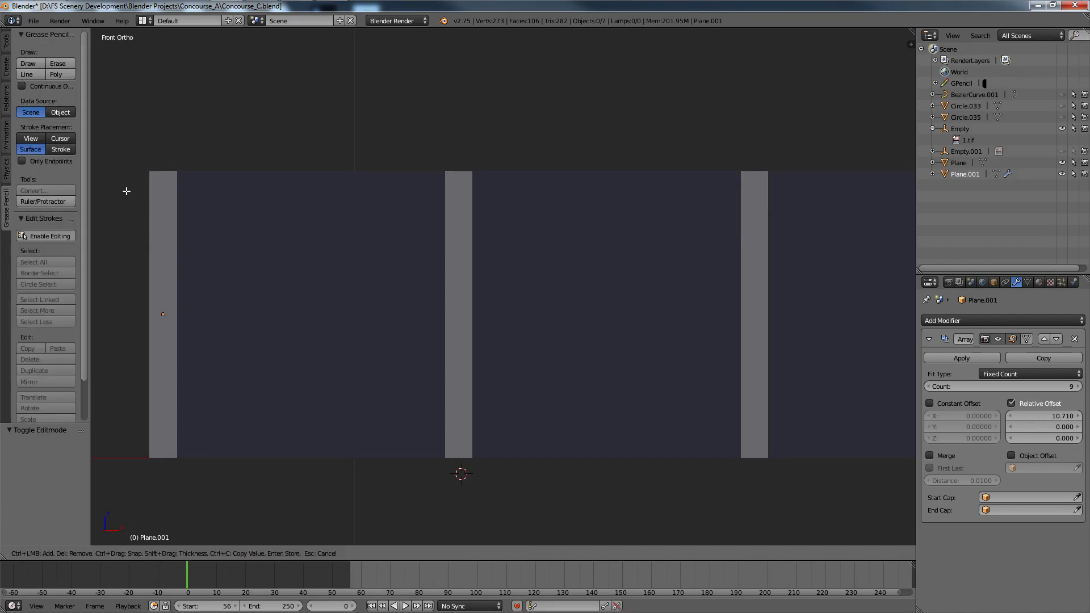
pyautogui.click(419, 151)
pyautogui.click(457, 160)
pyautogui.scroll(3, 458, 176)
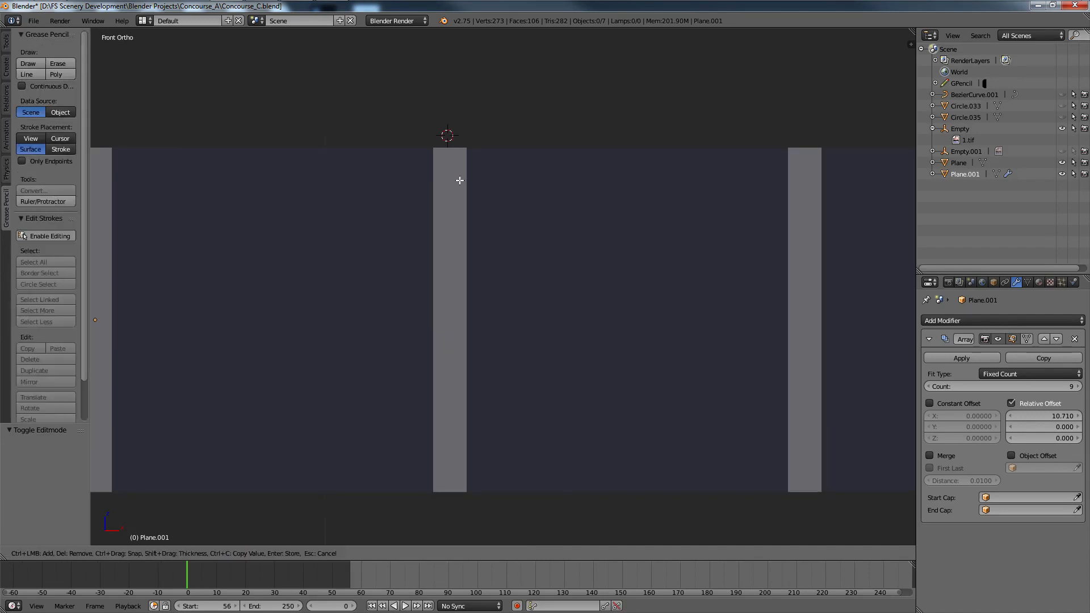
pyautogui.press('Tab')
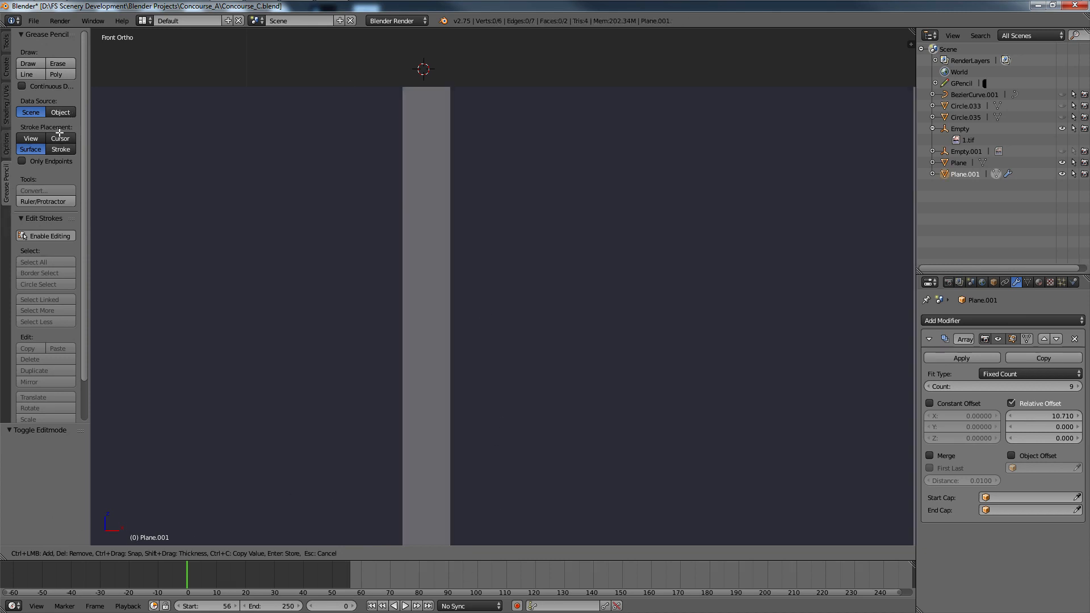
# Step: Draw a straight Grease Pencil line across the second strip's width just above its upper end, and erase it again
pyautogui.click(40, 70)
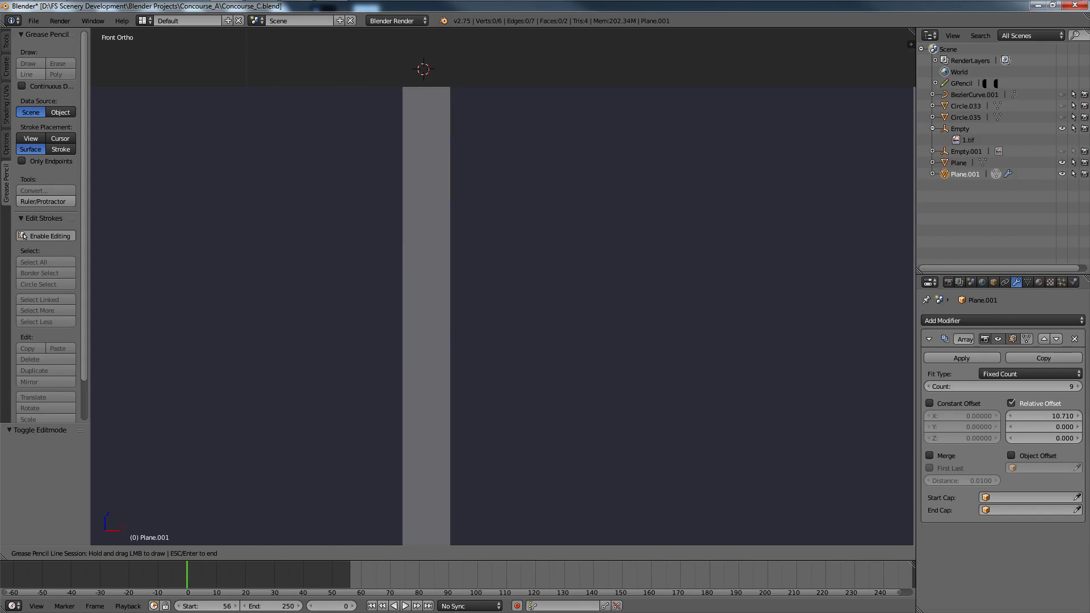
pyautogui.moveTo(407, 66); pyautogui.dragTo(454, 66)
pyautogui.scroll(-4, 483, 202)
pyautogui.moveTo(483, 202)
pyautogui.mouseDown(button='middle')
pyautogui.moveTo(491, 219)
pyautogui.moveTo(377, 168)
pyautogui.moveTo(403, 211)
pyautogui.moveTo(388, 227)
pyautogui.mouseUp(button='middle')
pyautogui.scroll(4, 486, 208)
pyautogui.click(58, 63)
pyautogui.click(440, 101)
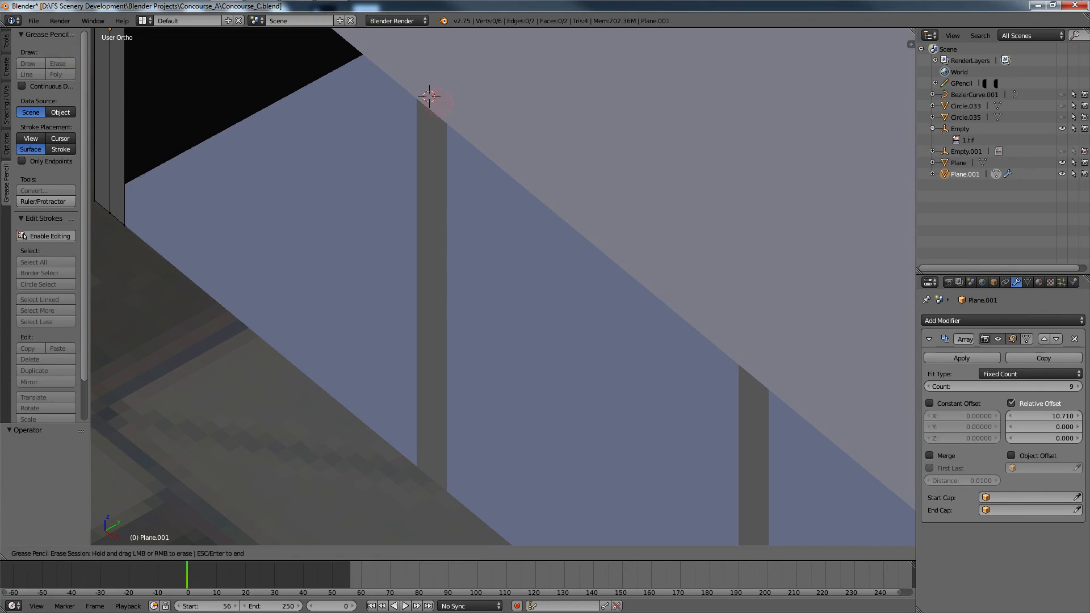
pyautogui.press('Escape')
# Step: Enter Edit Mode on the building mesh and select the roof-edge vertex above the middle of the corner strip
pyautogui.moveTo(445, 219)
pyautogui.mouseDown(button='middle')
pyautogui.moveTo(511, 186)
pyautogui.moveTo(509, 174)
pyautogui.moveTo(486, 197)
pyautogui.mouseUp(button='middle')
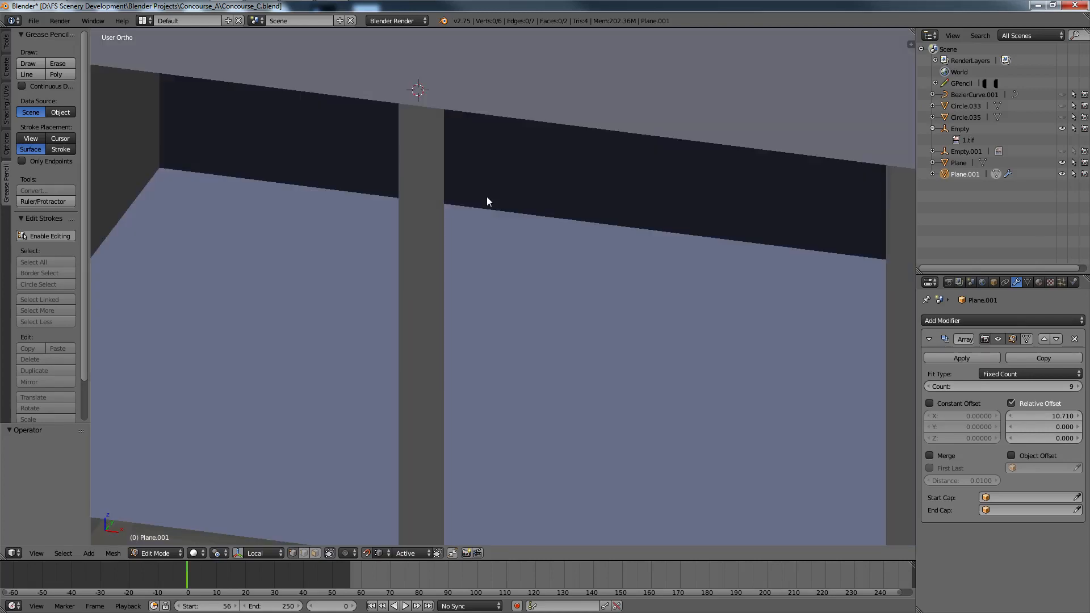
pyautogui.scroll(-3, 444, 212)
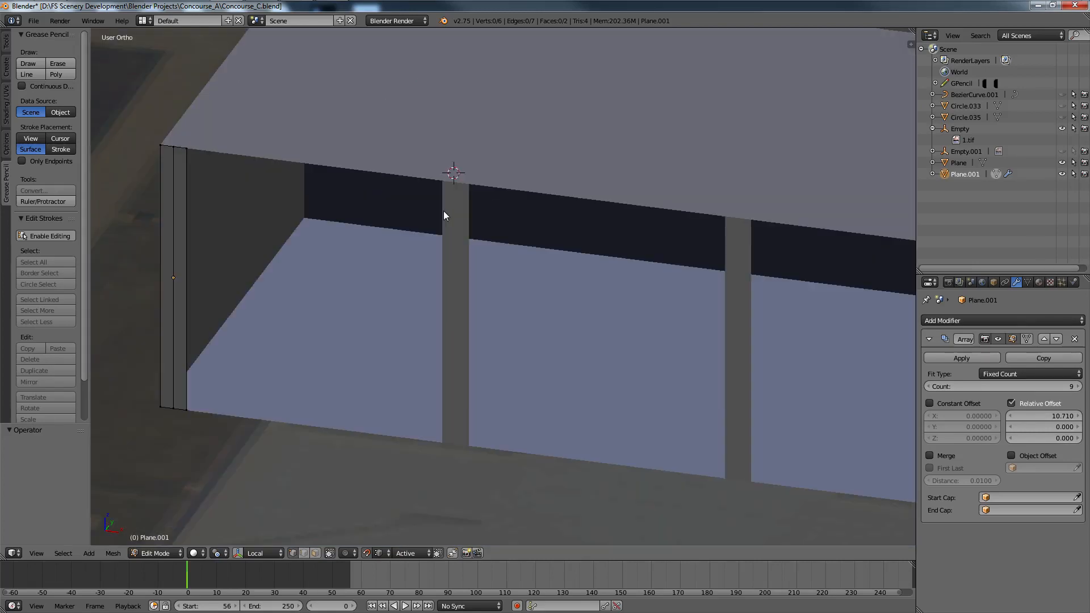
pyautogui.press('Tab')
pyautogui.rightClick(236, 333)
pyautogui.press('Tab')
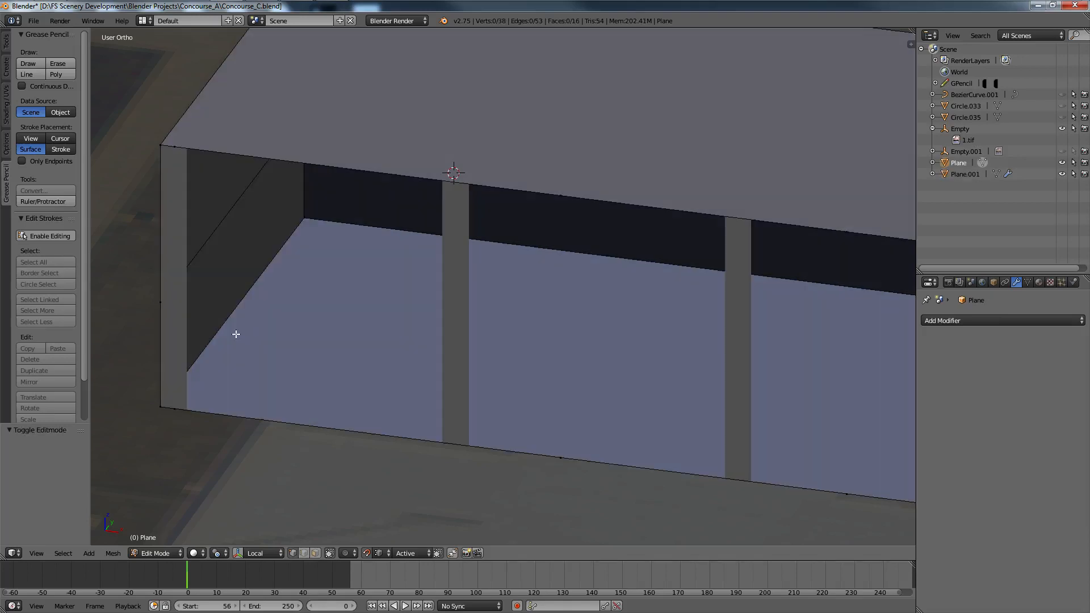
pyautogui.rightClick(174, 147)
pyautogui.keyDown('ctrl'); pyautogui.scroll(-3, 244, 190); pyautogui.keyUp('ctrl')
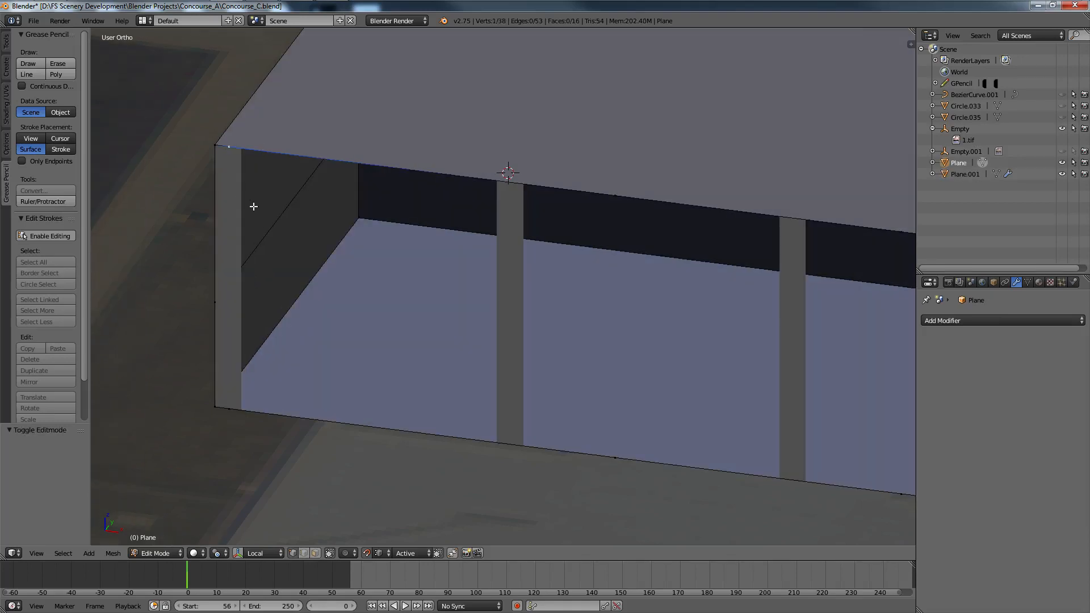
# Step: Switch to the strip mesh in Edit Mode and check the coordinates of its two upper corner vertices, then return to Object Mode
pyautogui.press('Tab')
pyautogui.keyDown('ctrl'); pyautogui.scroll(-5, 254, 207); pyautogui.keyUp('ctrl')
pyautogui.rightClick(336, 360)
pyautogui.rightClick(336, 360)
pyautogui.rightClick(329, 360)
pyautogui.press('Tab')
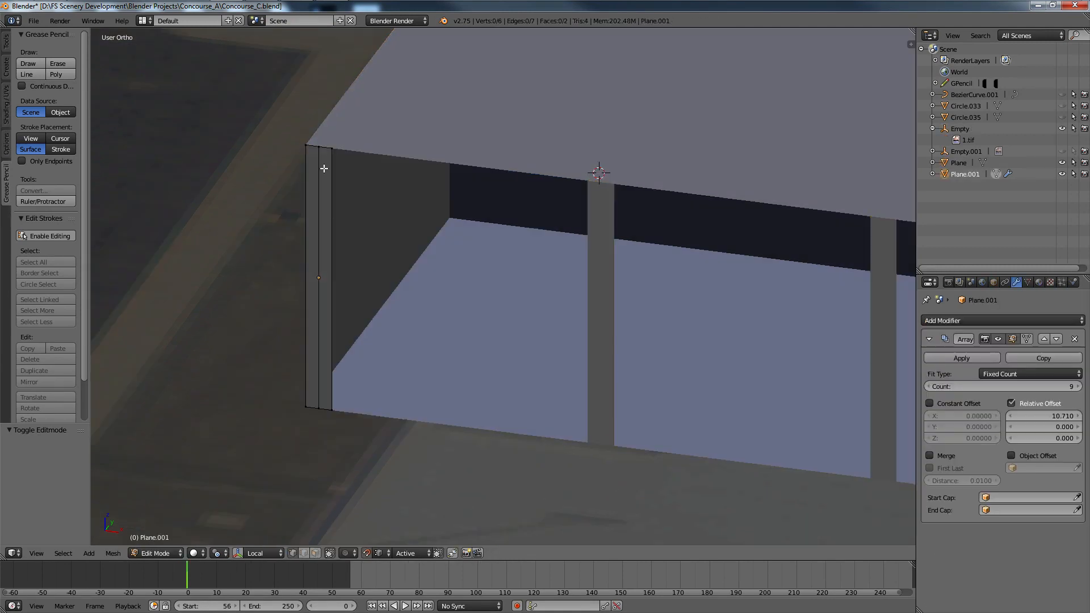
pyautogui.rightClick(332, 149)
pyautogui.press('n')
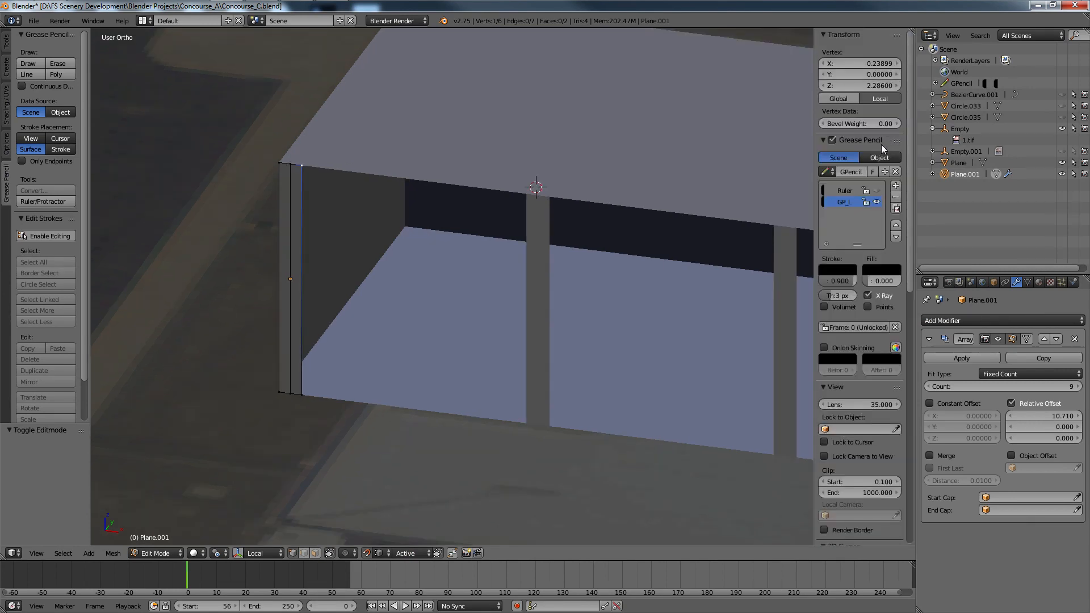
pyautogui.rightClick(279, 157)
pyautogui.scroll(-7, 298, 142)
pyautogui.moveTo(490, 326); pyautogui.dragTo(511, 324, button='middle')
pyautogui.press('Tab')
# Step: Switch to Google Earth, examine the wall strips along the whole concourse front, and return to Blender
pyautogui.moveTo(342, 5)
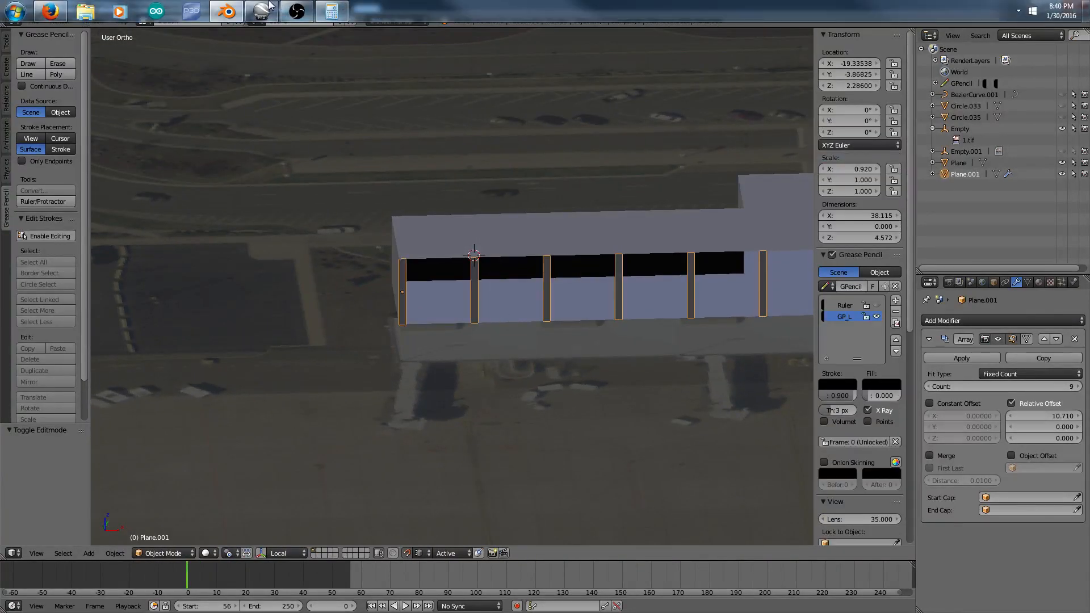
pyautogui.click(261, 7)
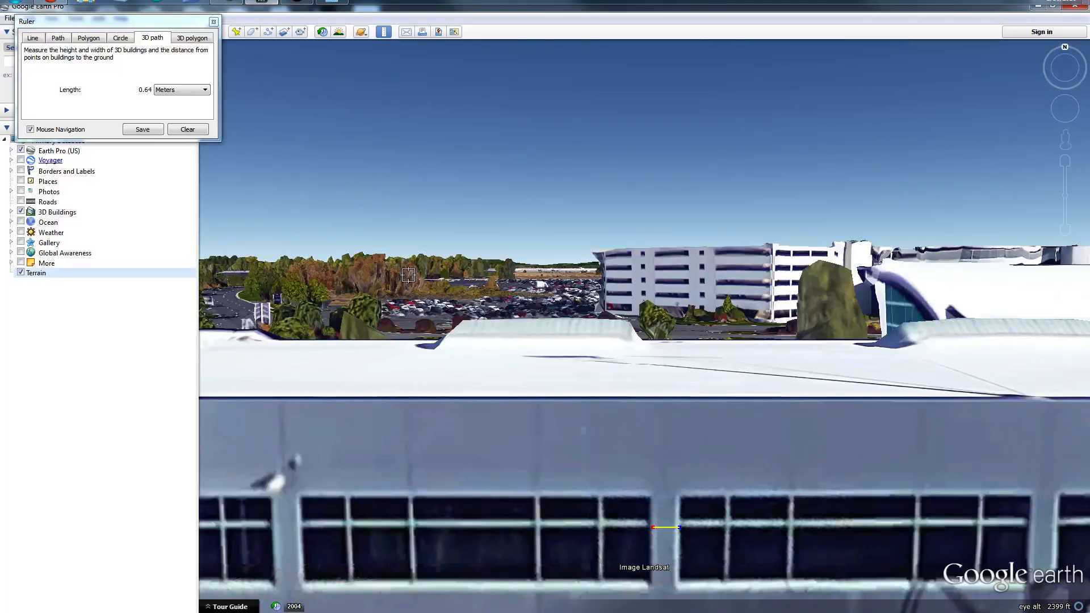
pyautogui.scroll(-4, 408, 275)
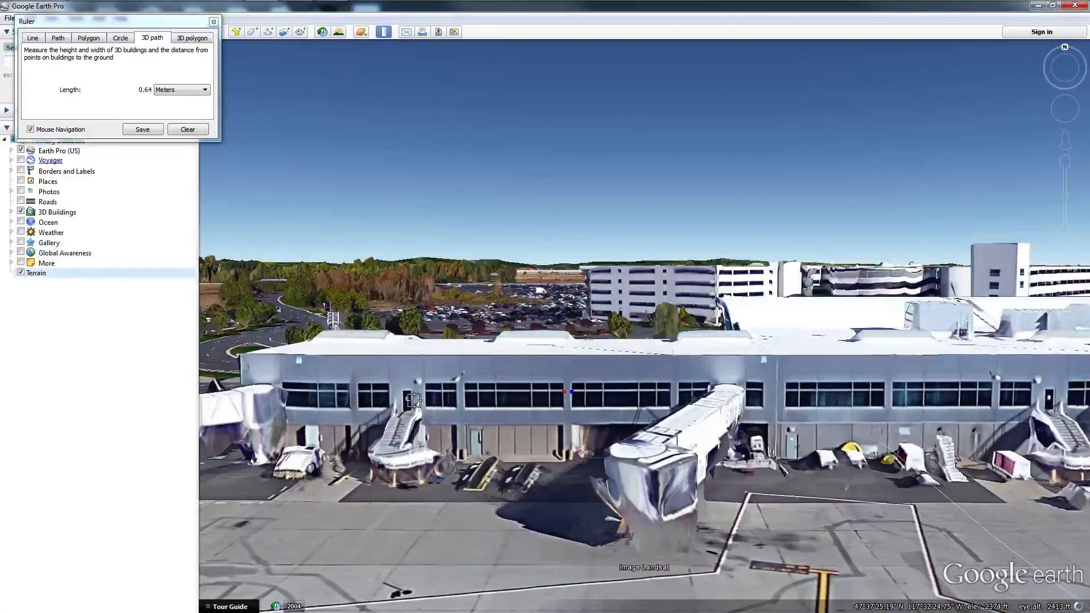
pyautogui.moveTo(378, 5)
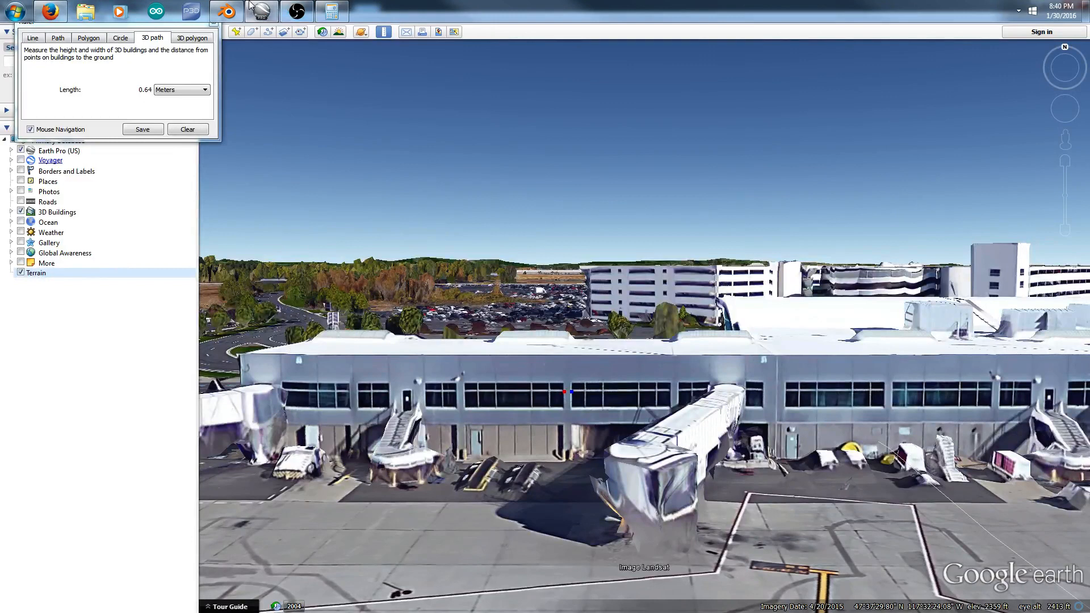
pyautogui.hotkey('alt', 'Tab')
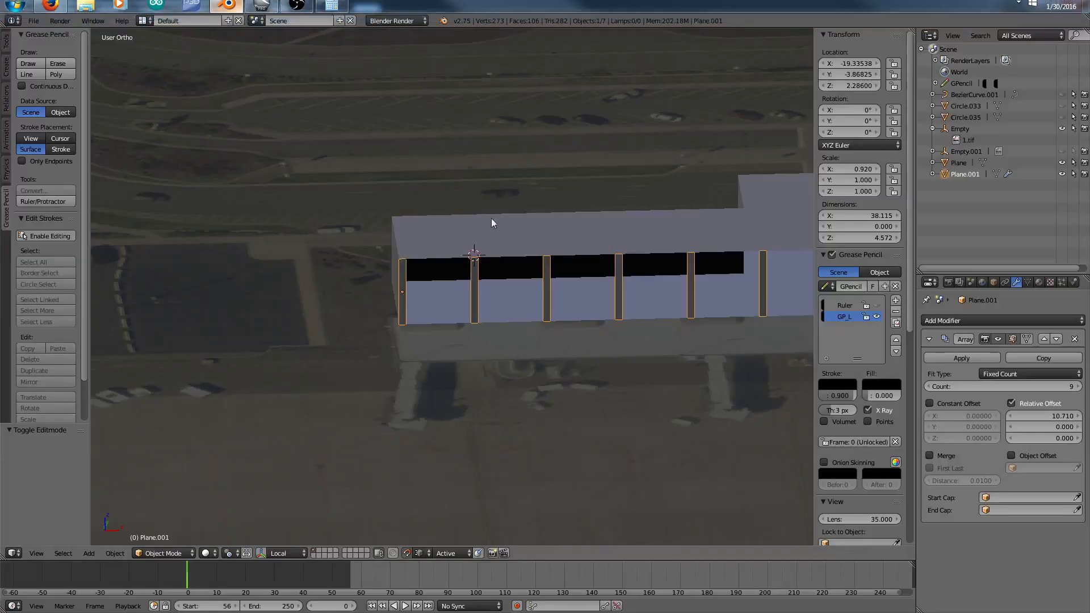
# Step: Deselect the strip array in Object Mode with the whole concourse in view
pyautogui.scroll(-4, 560, 296)
pyautogui.keyDown('ctrl'); pyautogui.scroll(3, 566, 296); pyautogui.keyUp('ctrl')
pyautogui.press('Tab')
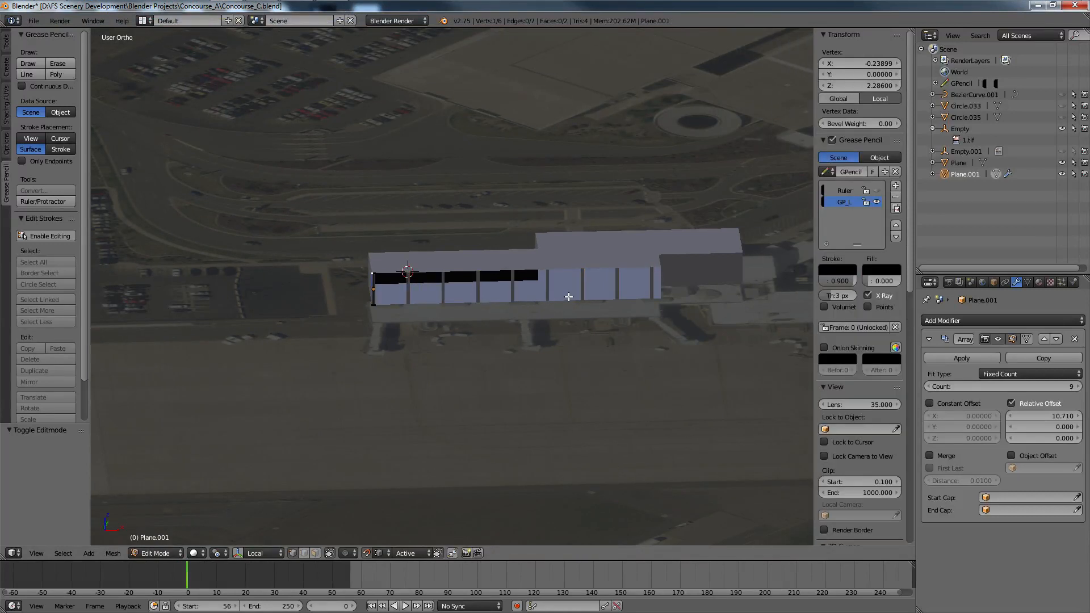
pyautogui.press('Tab')
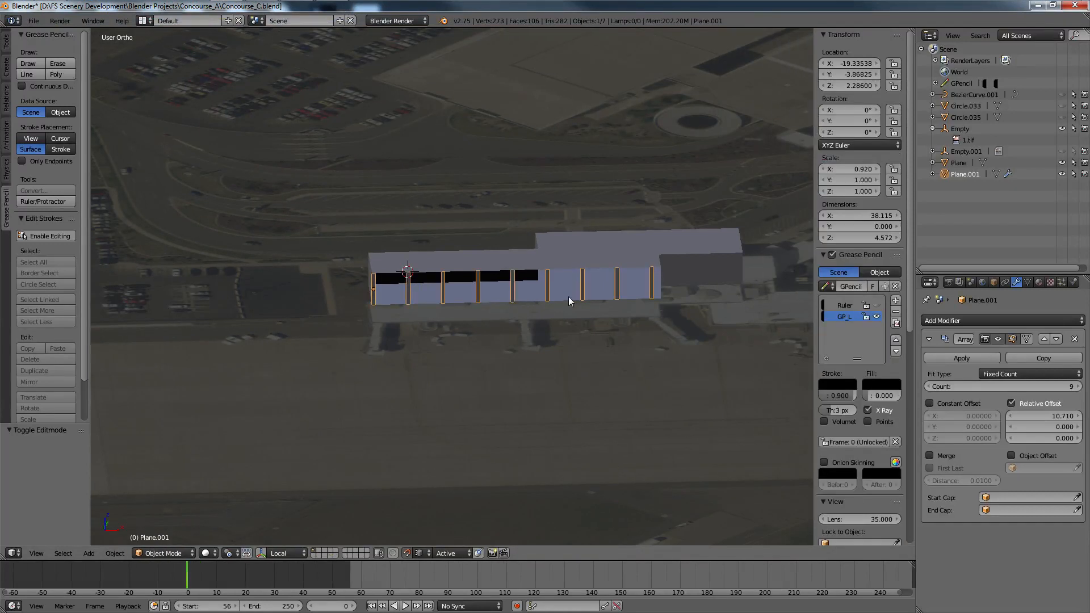
pyautogui.press('a')
pyautogui.scroll(1, 494, 278)
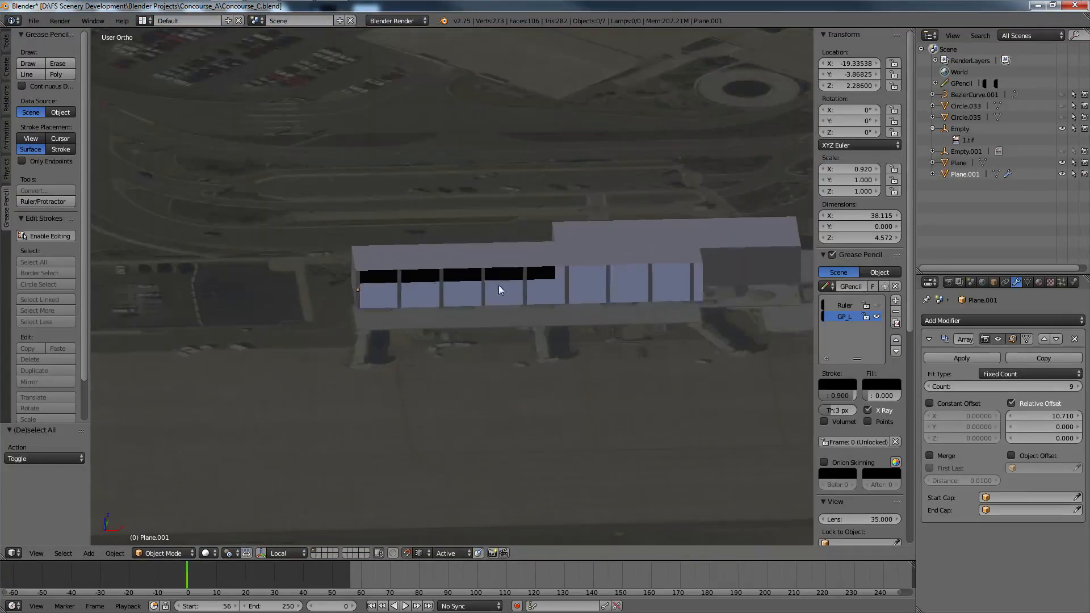
# Step: Examine the strips along the concourse front from a low angle, briefly checking them in wireframe shading
pyautogui.moveTo(498, 285); pyautogui.dragTo(520, 260, button='middle')
pyautogui.scroll(6, 497, 281)
pyautogui.scroll(-4, 491, 285)
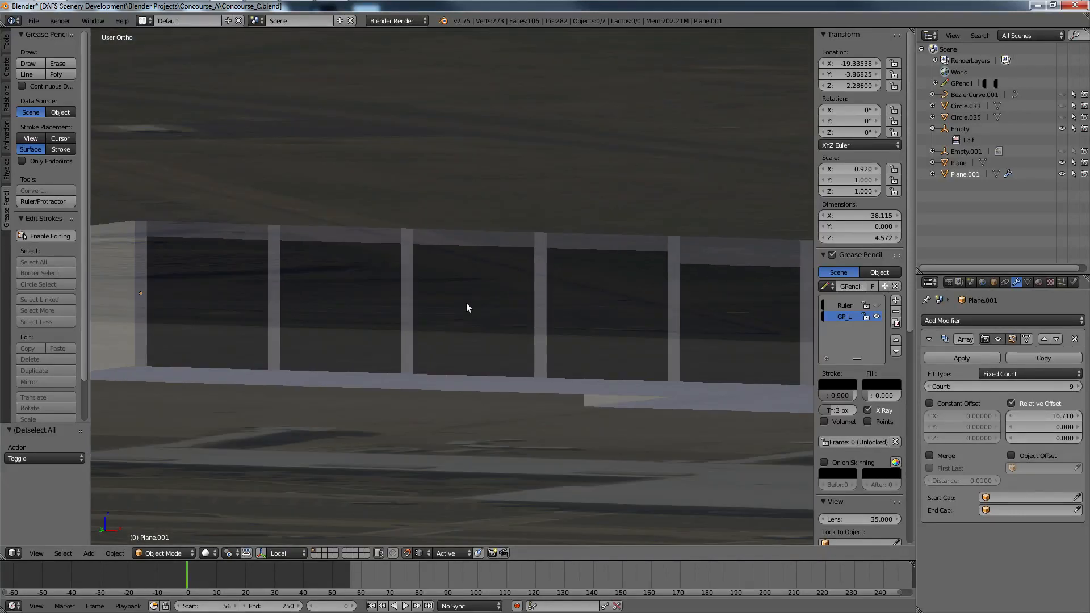
pyautogui.press('z')
pyautogui.press('z')
pyautogui.moveTo(468, 308)
pyautogui.mouseDown(button='middle')
pyautogui.moveTo(477, 347)
pyautogui.moveTo(482, 307)
pyautogui.mouseUp(button='middle')
pyautogui.scroll(-4, 482, 306)
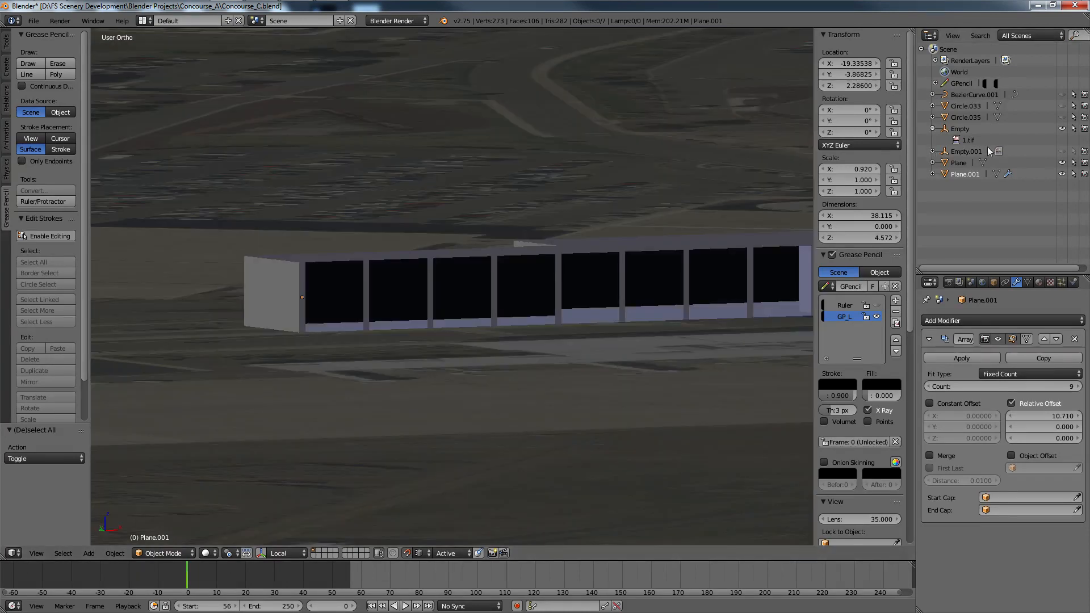
# Step: Hide the Empty carrying the ground reference image and inspect the building's pillars and open wall bays
pyautogui.click(1061, 128)
pyautogui.scroll(-1, 859, 284)
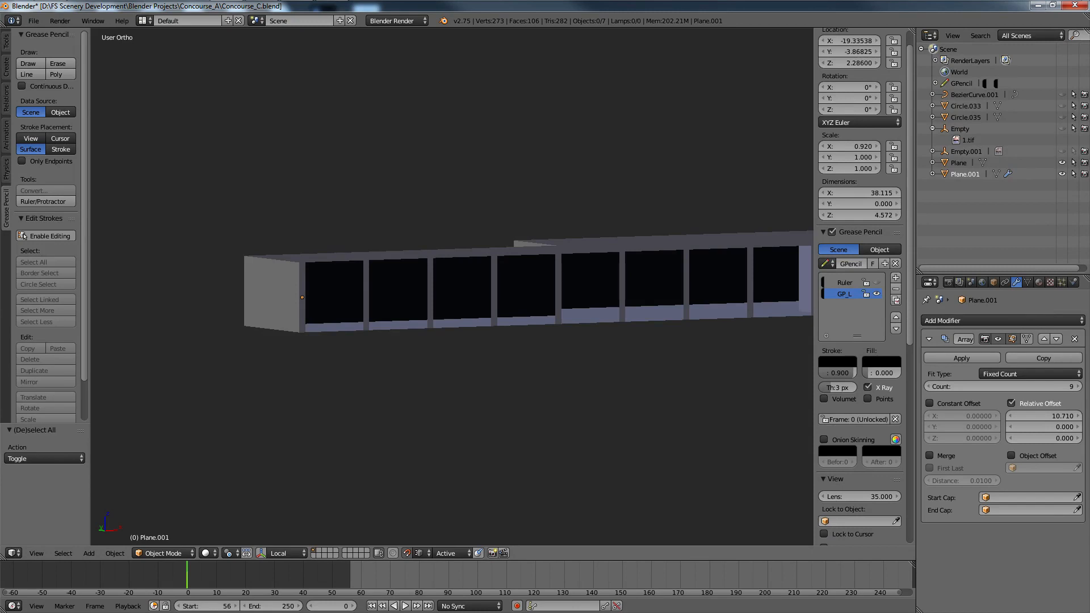
pyautogui.scroll(-3, 860, 227)
pyautogui.moveTo(426, 281); pyautogui.dragTo(387, 330, button='middle')
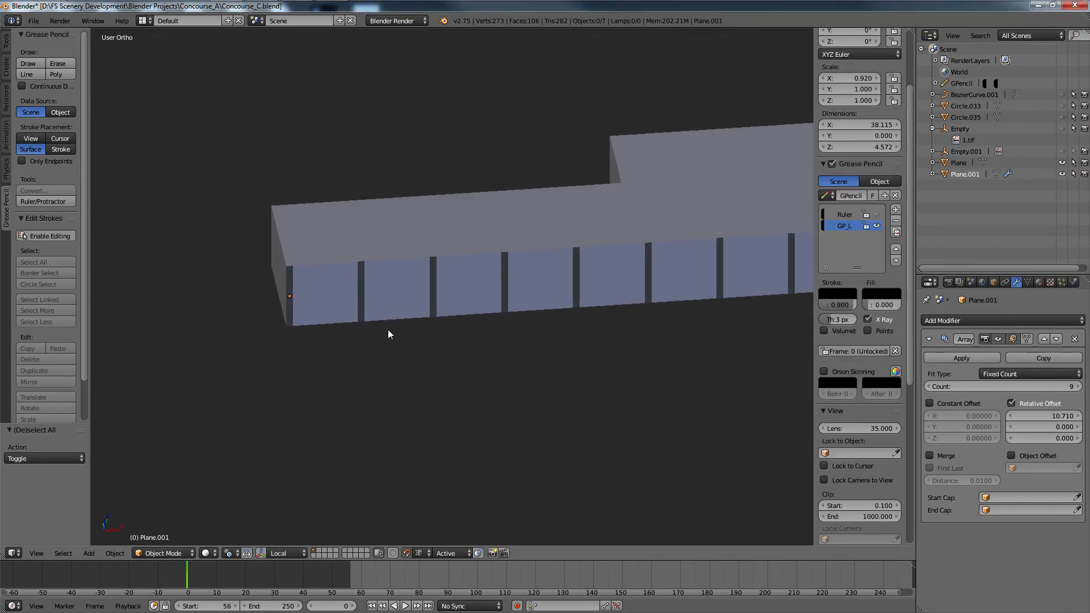
pyautogui.scroll(1, 390, 327)
pyautogui.scroll(-6, 395, 324)
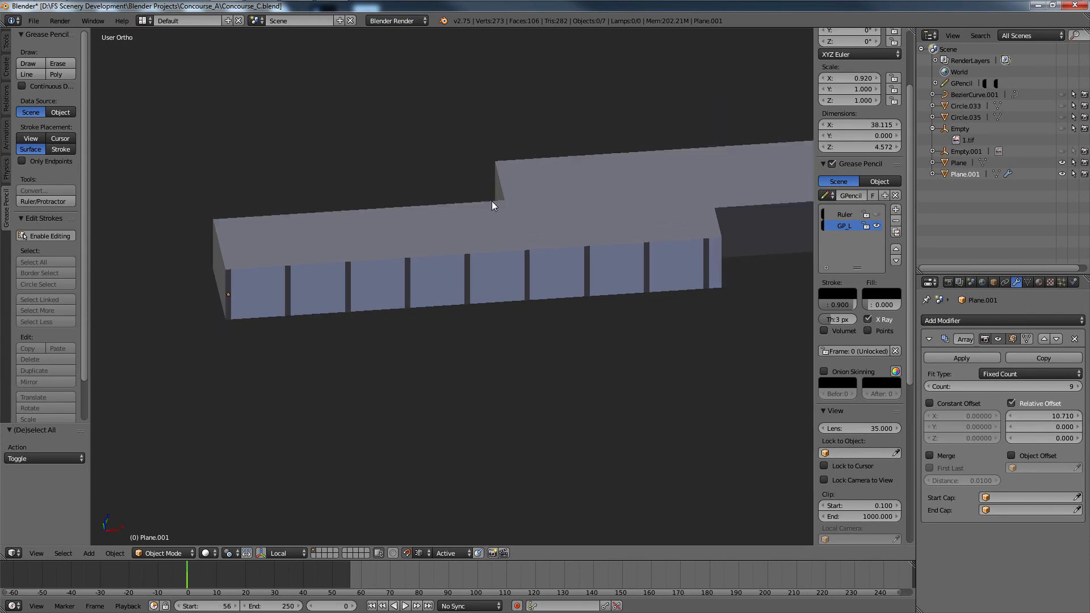
pyautogui.moveTo(656, 253); pyautogui.dragTo(519, 325, button='middle')
pyautogui.scroll(4, 471, 321)
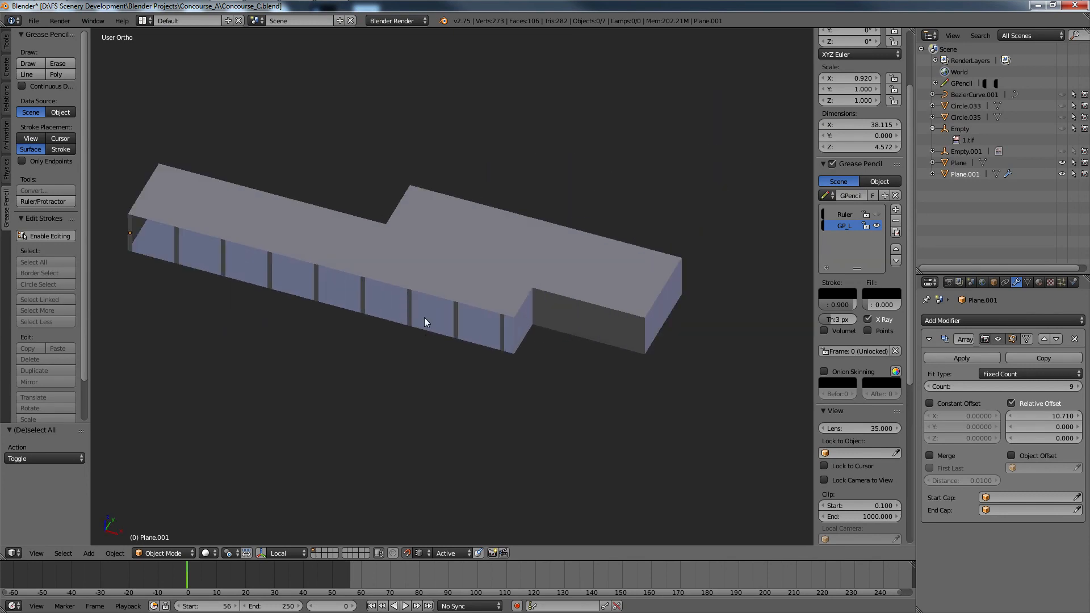
pyautogui.scroll(2, 507, 345)
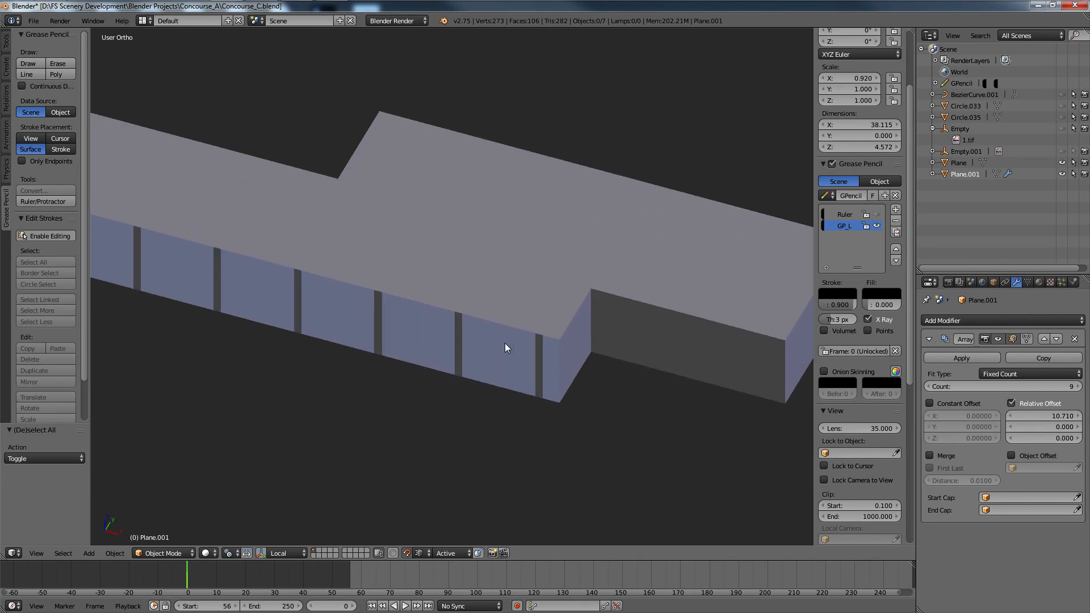
pyautogui.moveTo(505, 343); pyautogui.dragTo(99, 262, button='middle')
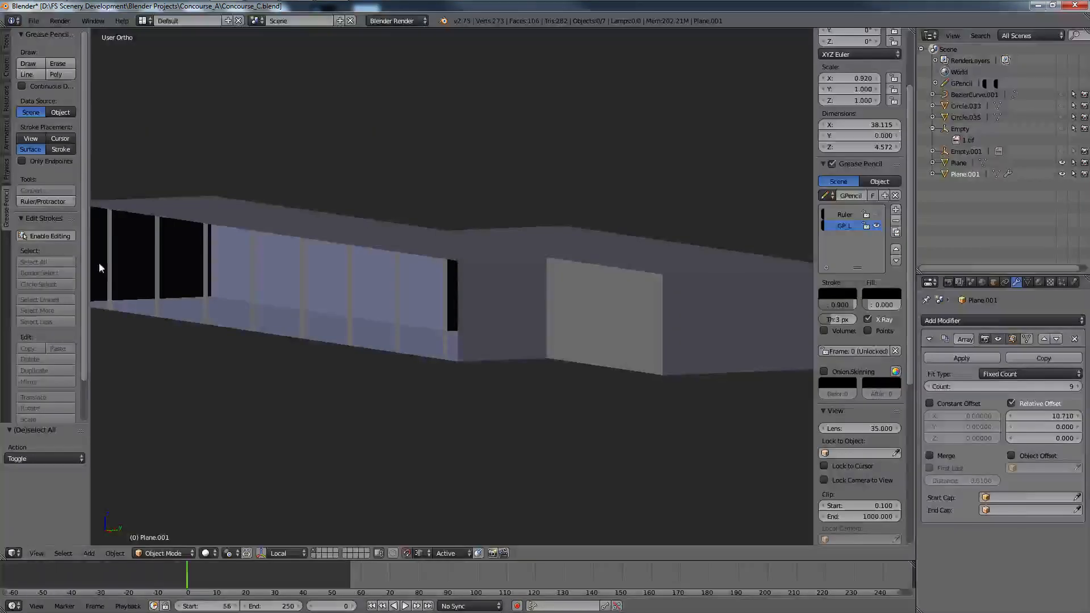
# Step: Switch to Google Earth Pro and examine the window bands and wall layout on the terminal's apron side
pyautogui.click(262, 10)
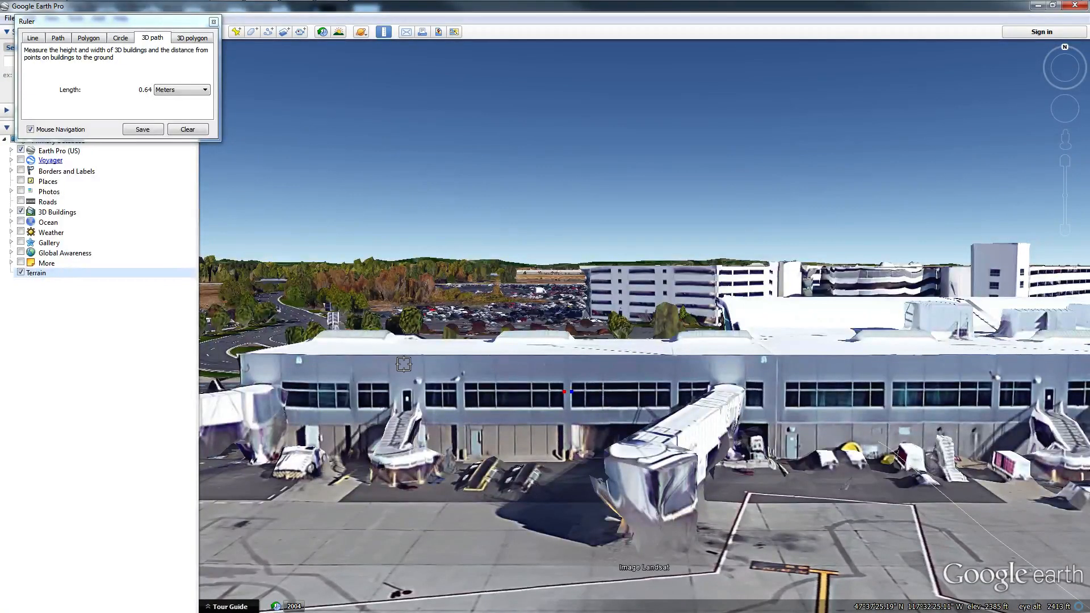
pyautogui.moveTo(405, 363); pyautogui.dragTo(526, 398, button='middle')
pyautogui.moveTo(684, 440); pyautogui.dragTo(472, 410, button='middle')
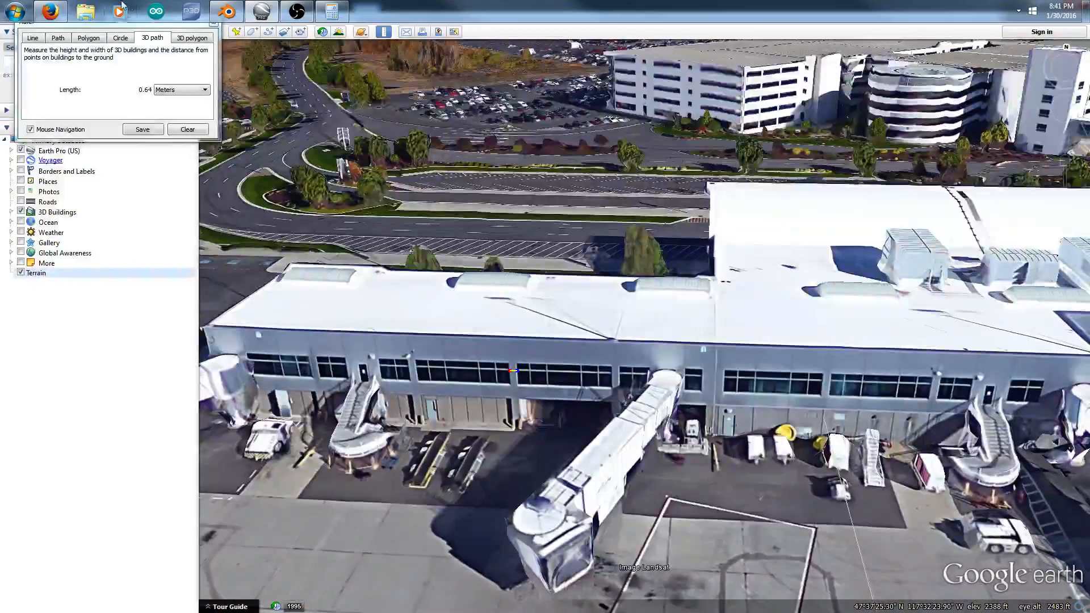
# Step: Return to Blender and add one centred horizontal loop cut across the first pillar in Edit Mode
pyautogui.click(220, 7)
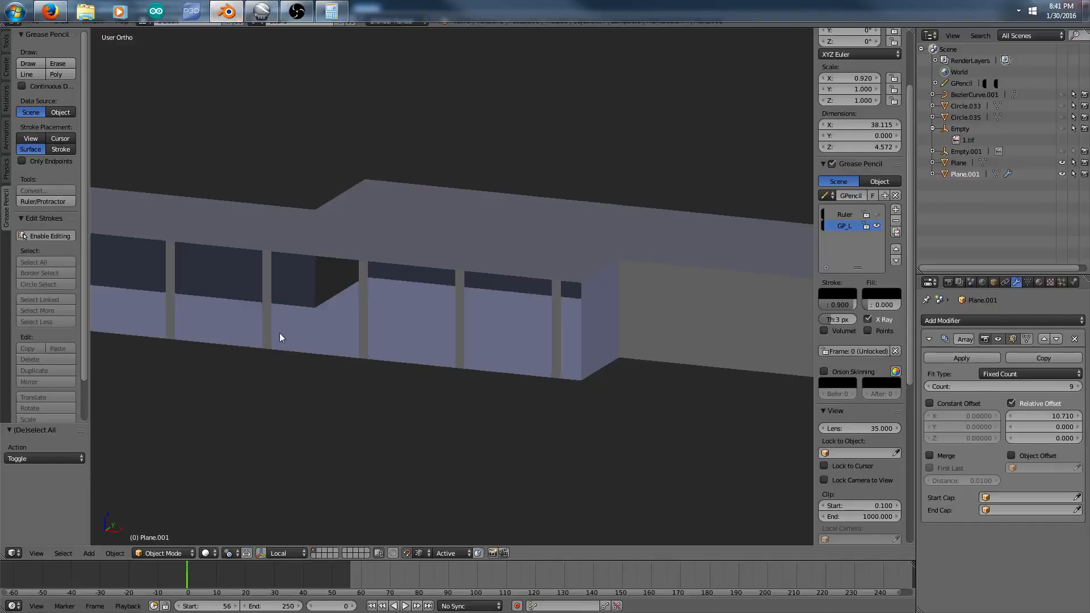
pyautogui.moveTo(346, 321); pyautogui.dragTo(372, 349, button='middle')
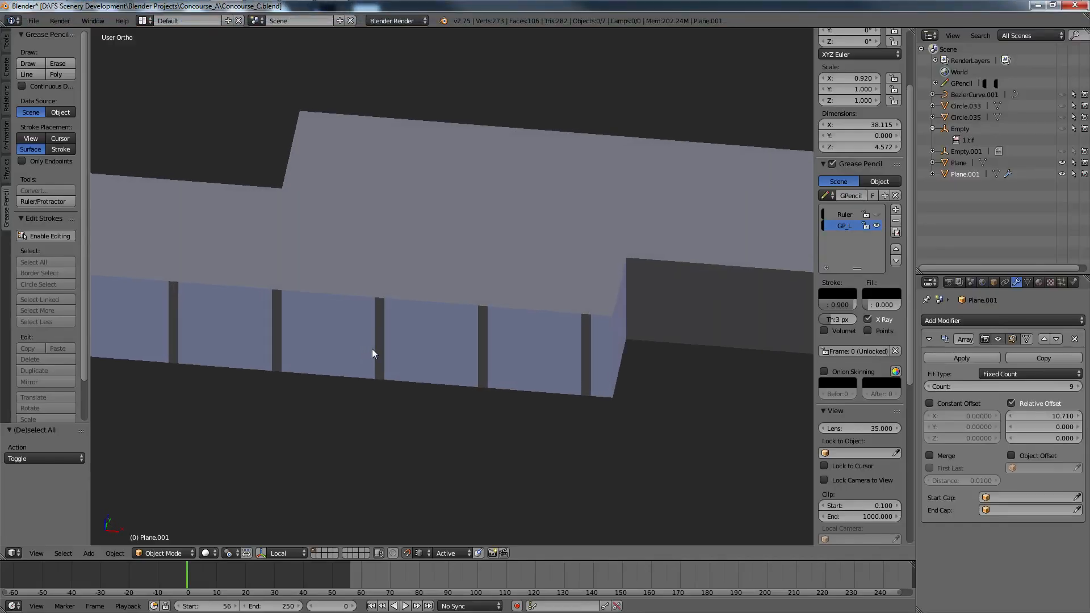
pyautogui.press('Tab')
pyautogui.keyDown('ctrl'); pyautogui.scroll(-20, 372, 348); pyautogui.keyUp('ctrl')
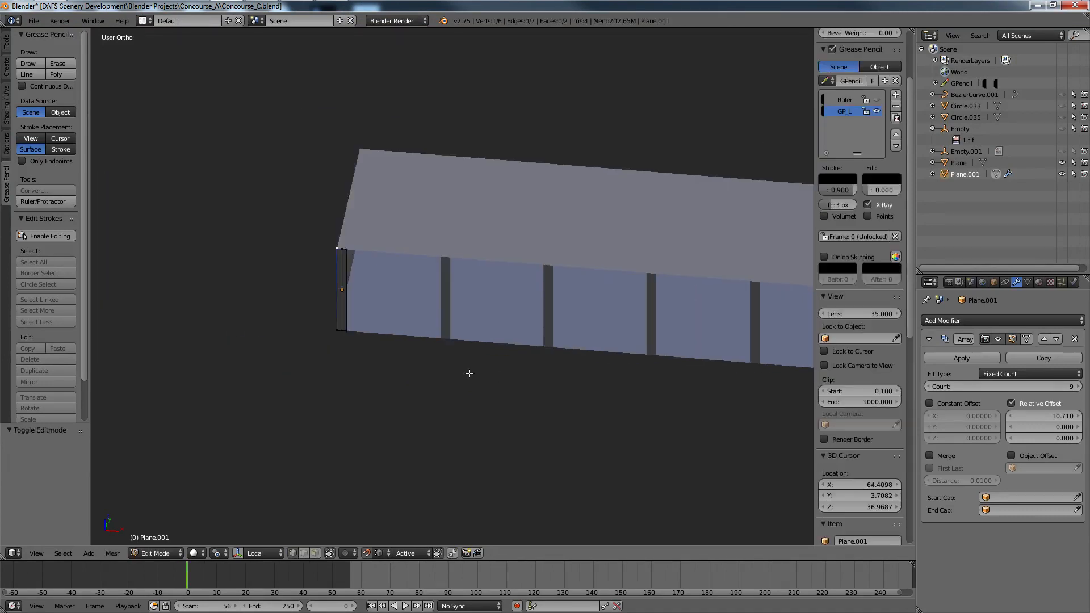
pyautogui.keyDown('ctrl'); pyautogui.scroll(5, 470, 373); pyautogui.keyUp('ctrl')
pyautogui.keyDown('ctrl'); pyautogui.scroll(-4, 375, 363); pyautogui.keyUp('ctrl')
pyautogui.keyDown('ctrl'); pyautogui.scroll(-4, 372, 360); pyautogui.keyUp('ctrl')
pyautogui.moveTo(378, 353); pyautogui.dragTo(428, 333, button='middle')
pyautogui.press('KP_1')
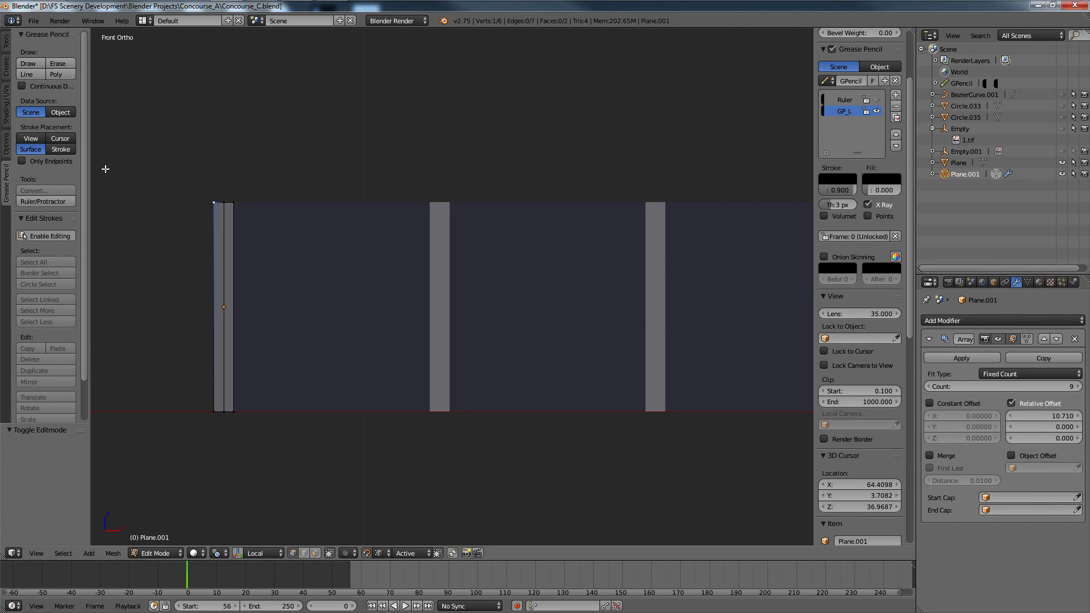
pyautogui.hotkey('ctrl', 'r')
pyautogui.click(267, 338)
pyautogui.rightClick(266, 339)
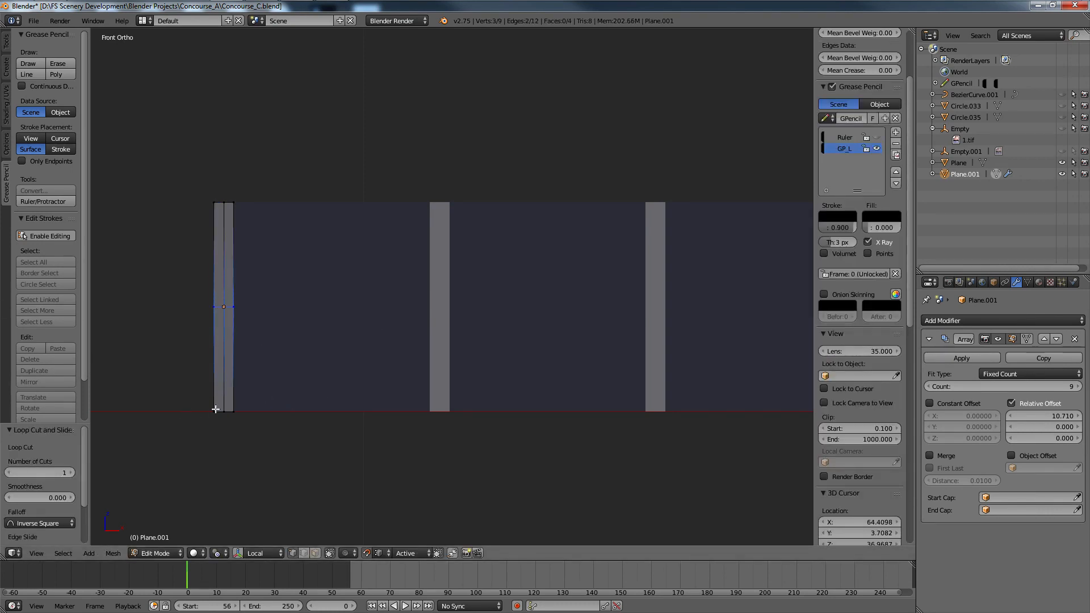
# Step: Duplicate the first pillar's lower right corner vertex and try raising the copy about 1.04 along Z, undoing the move
pyautogui.rightClick(236, 407)
pyautogui.rightClick(223, 407)
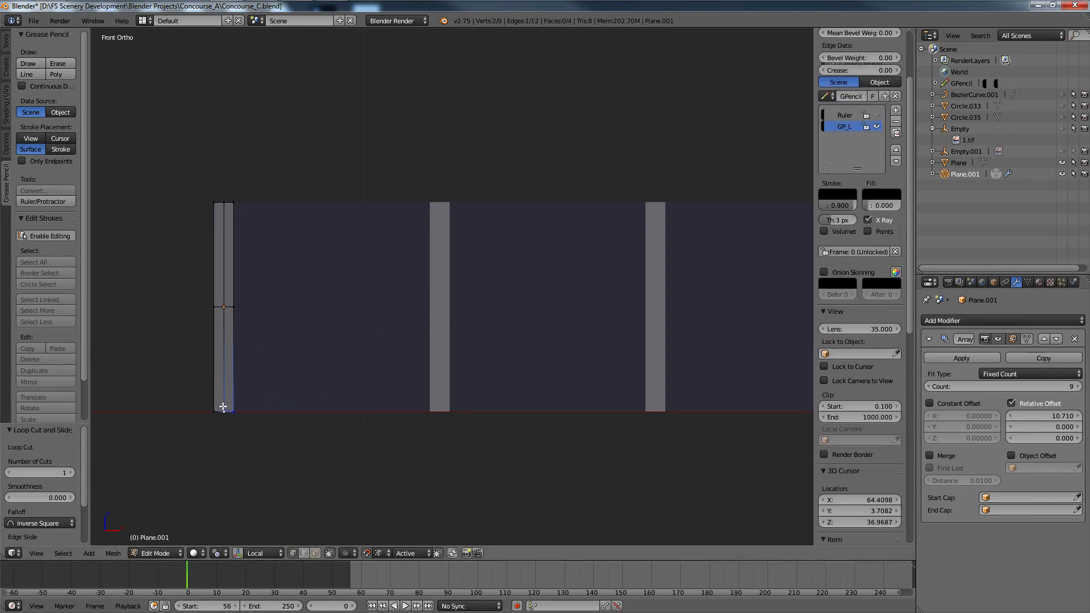
pyautogui.rightClick(223, 407)
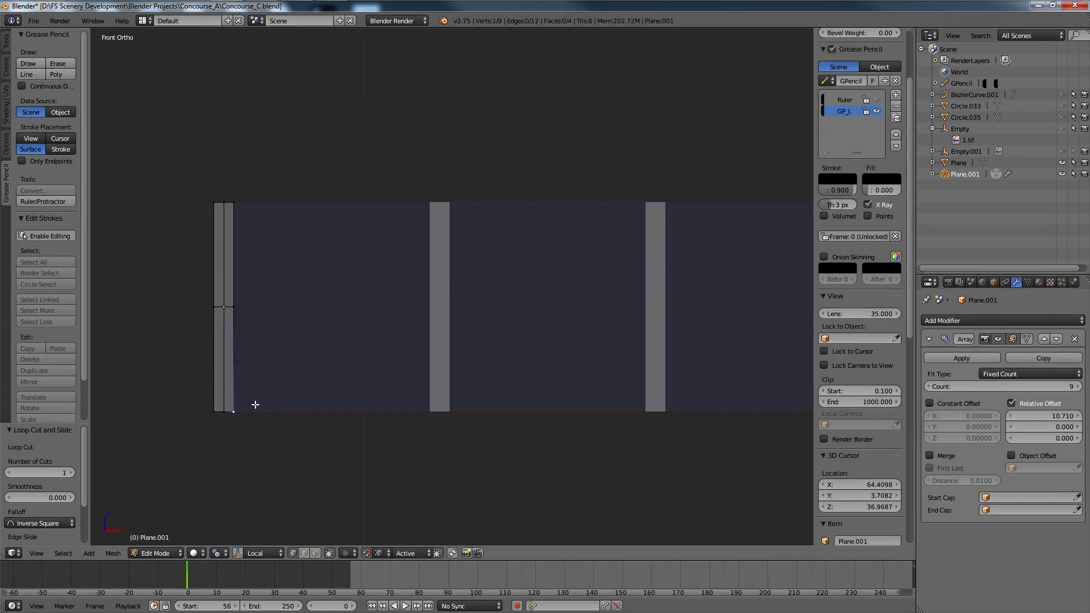
pyautogui.hotkey('shift', 'd')
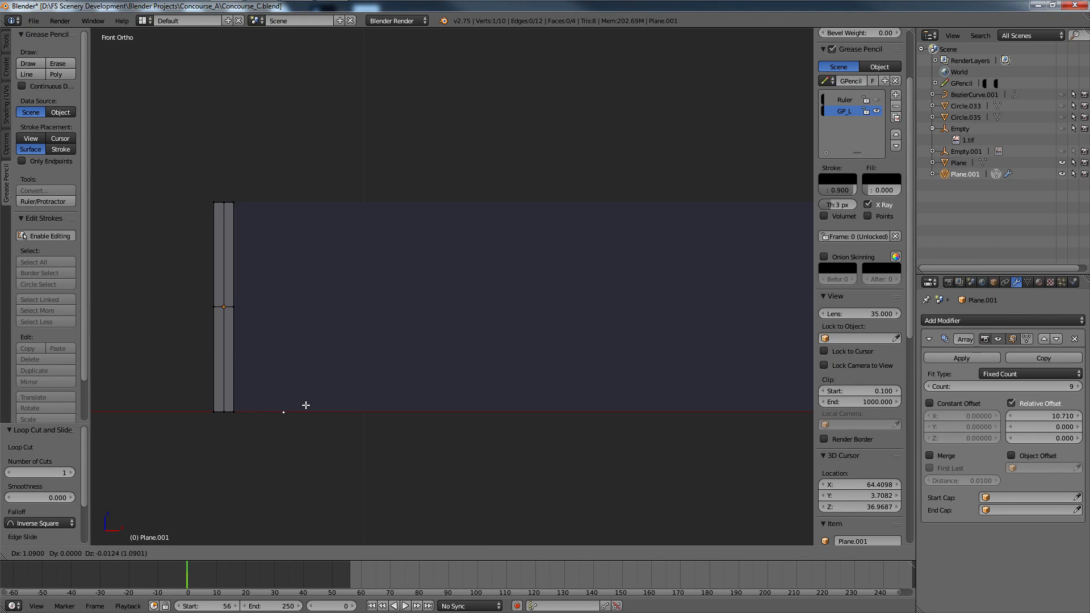
pyautogui.press('z')
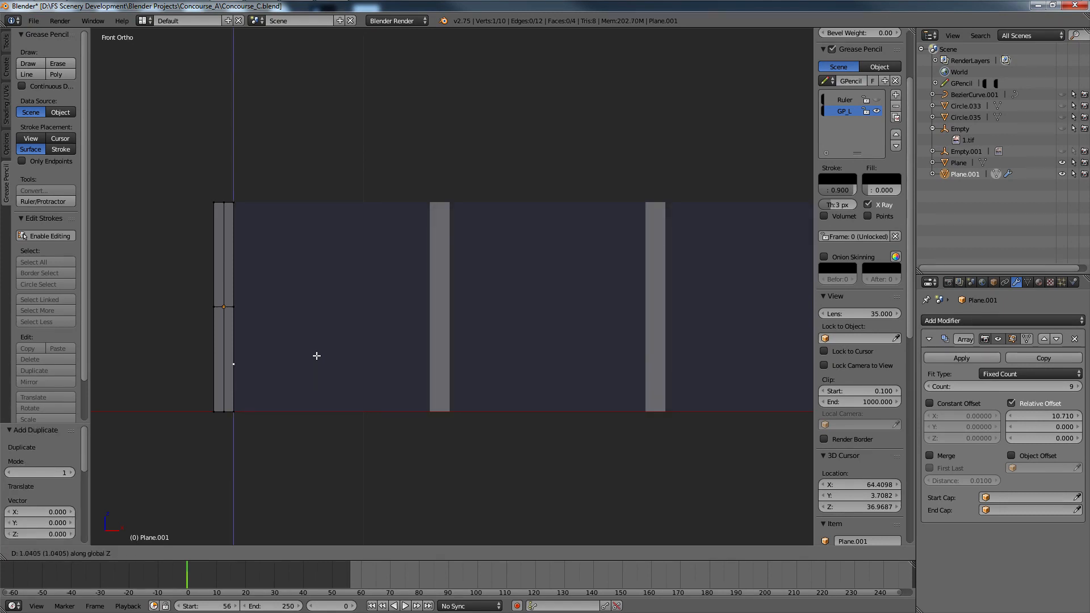
pyautogui.click(317, 356)
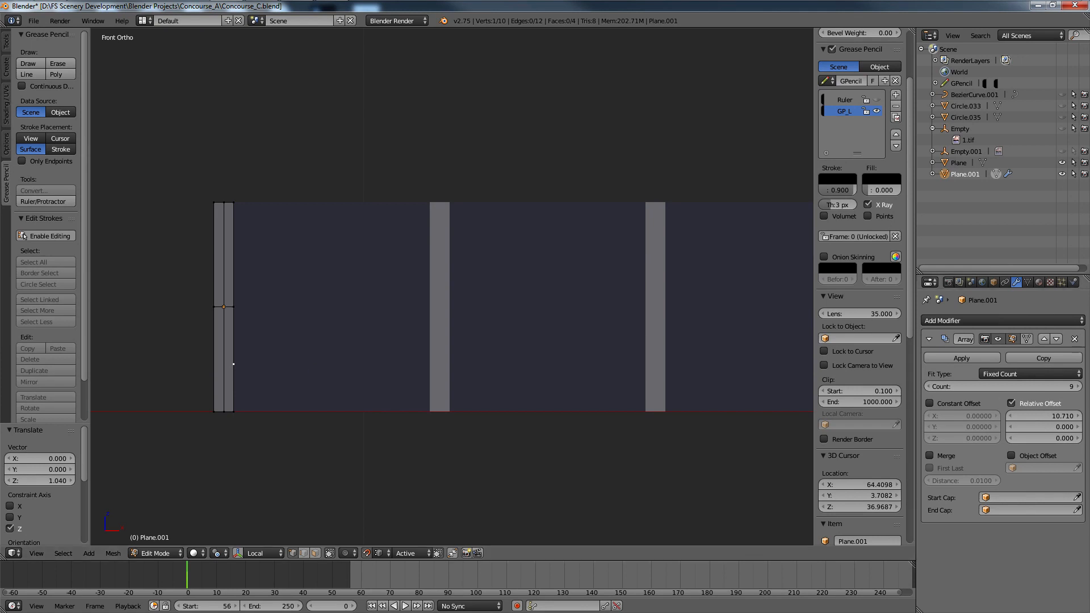
pyautogui.hotkey('ctrl', 'z')
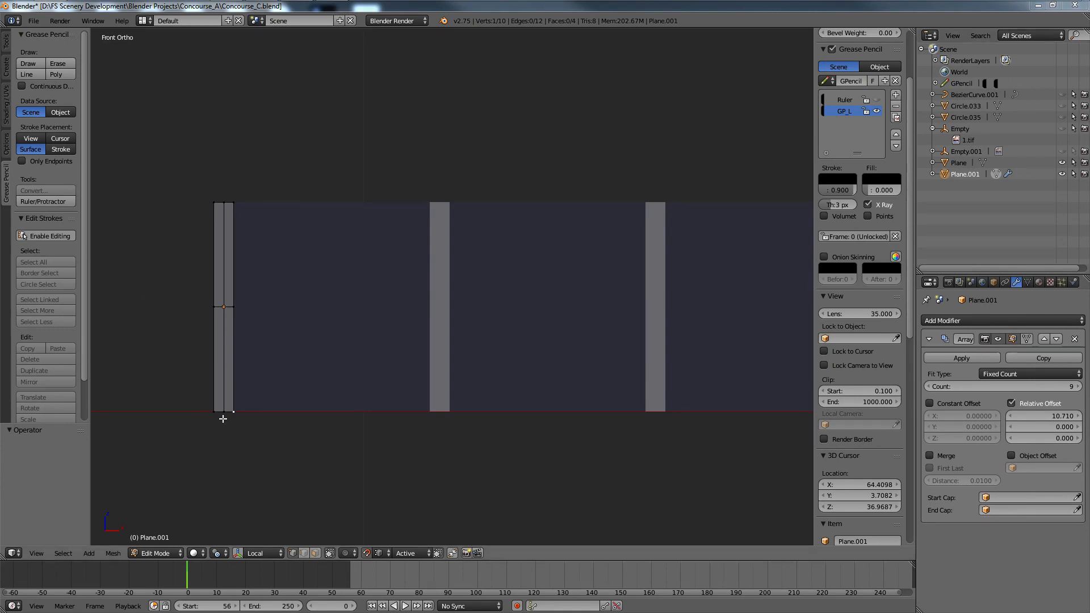
# Step: Try raising the duplicated vertex about 1.55 and a further 0.12 along Z, and delete it
pyautogui.press('g')
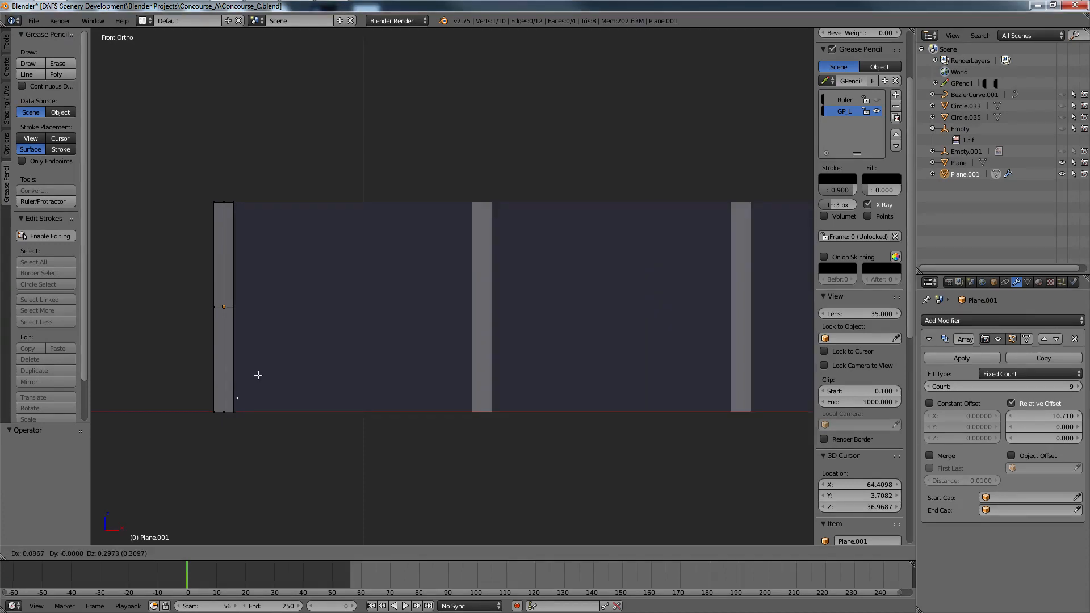
pyautogui.press('z')
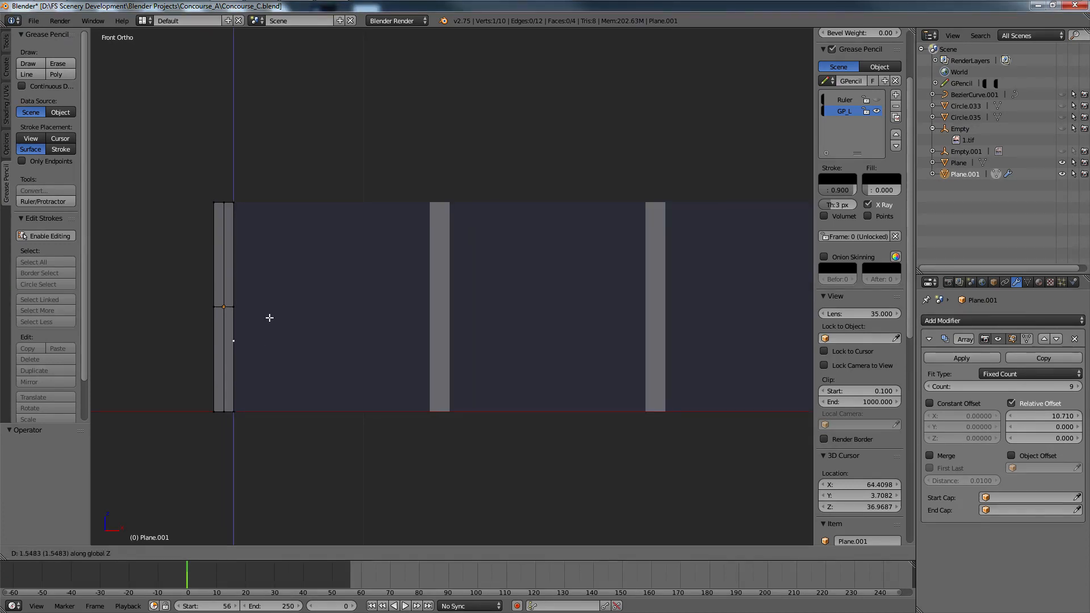
pyautogui.write('3.3')
pyautogui.press('BackSpace')
pyautogui.press('BackSpace')
pyautogui.press('BackSpace')
pyautogui.click(270, 318)
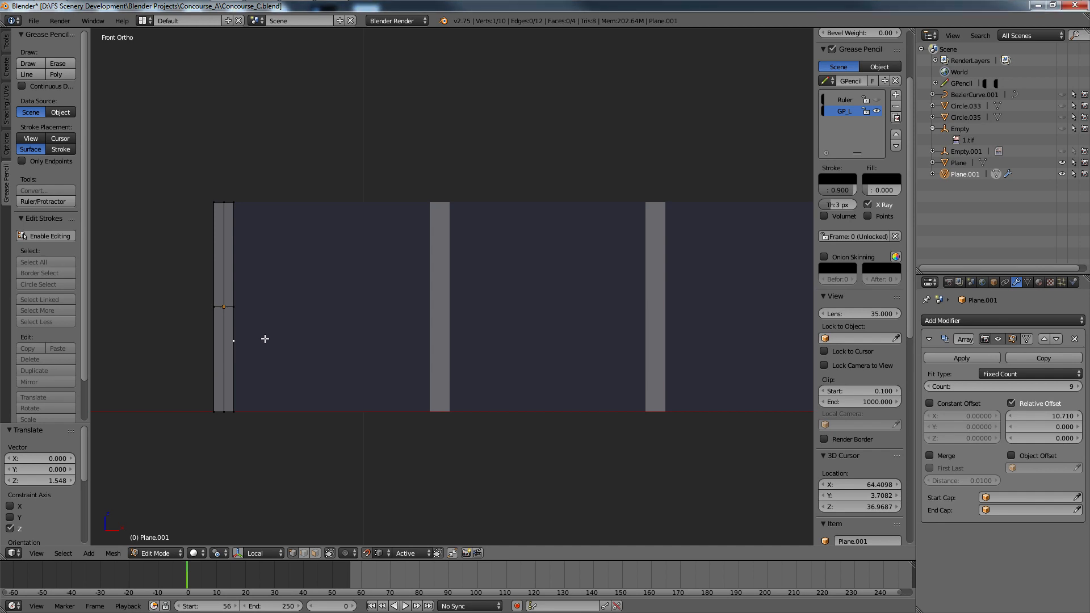
pyautogui.press('g')
pyautogui.press('z')
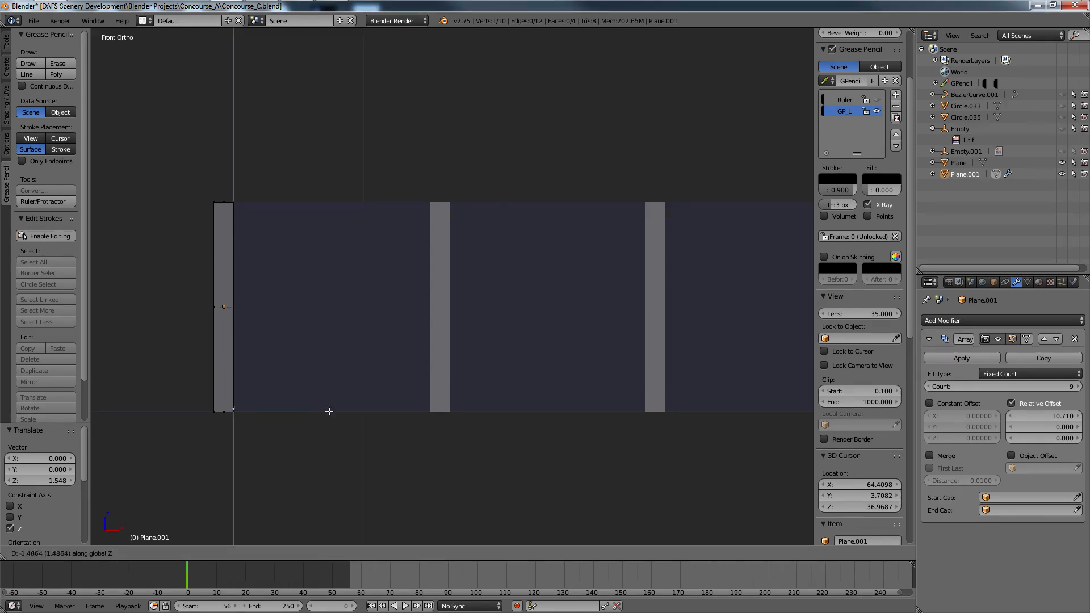
pyautogui.click(286, 333)
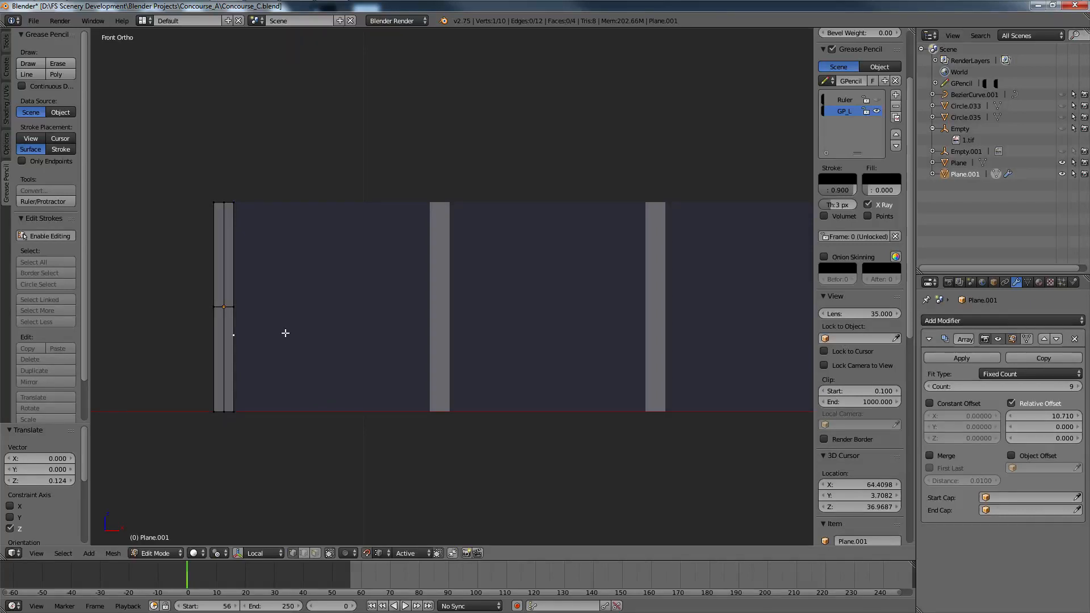
pyautogui.press('x')
pyautogui.click(285, 333)
# Step: Duplicate the first pillar's lower right corner vertex in place and move the copy up 1.67 along Z
pyautogui.rightClick(254, 400)
pyautogui.hotkey('shift', 'd')
pyautogui.rightClick(308, 408)
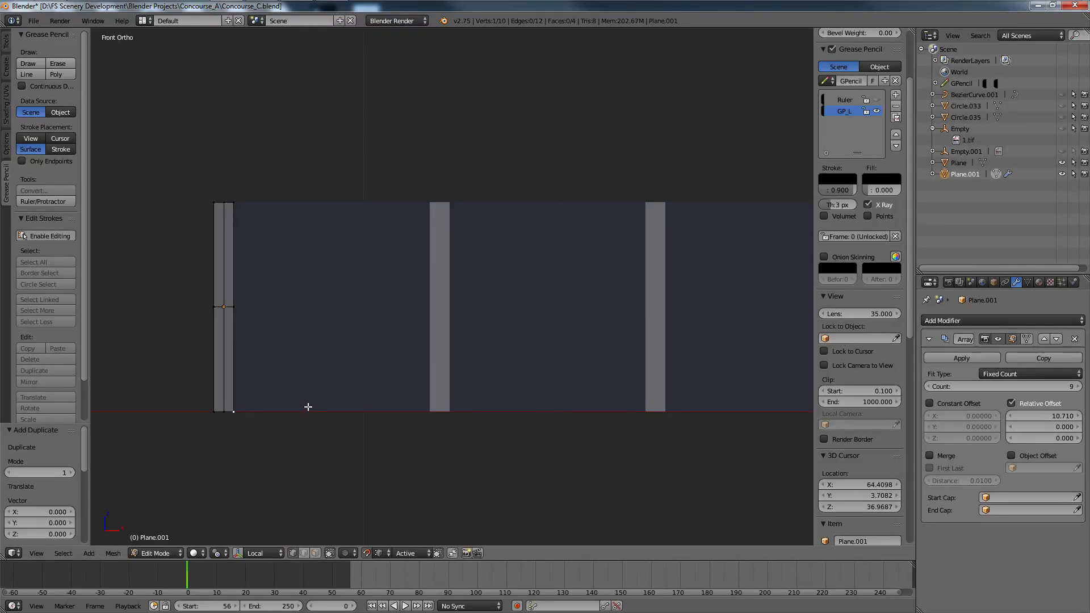
pyautogui.press('g')
pyautogui.press('z')
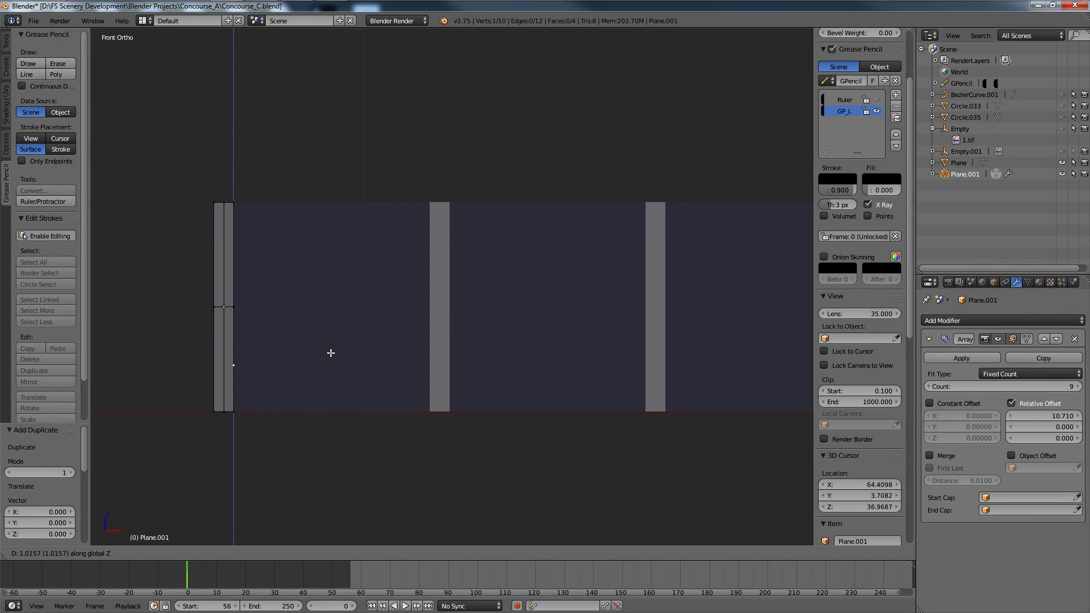
pyautogui.write('1.67')
pyautogui.press('Return')
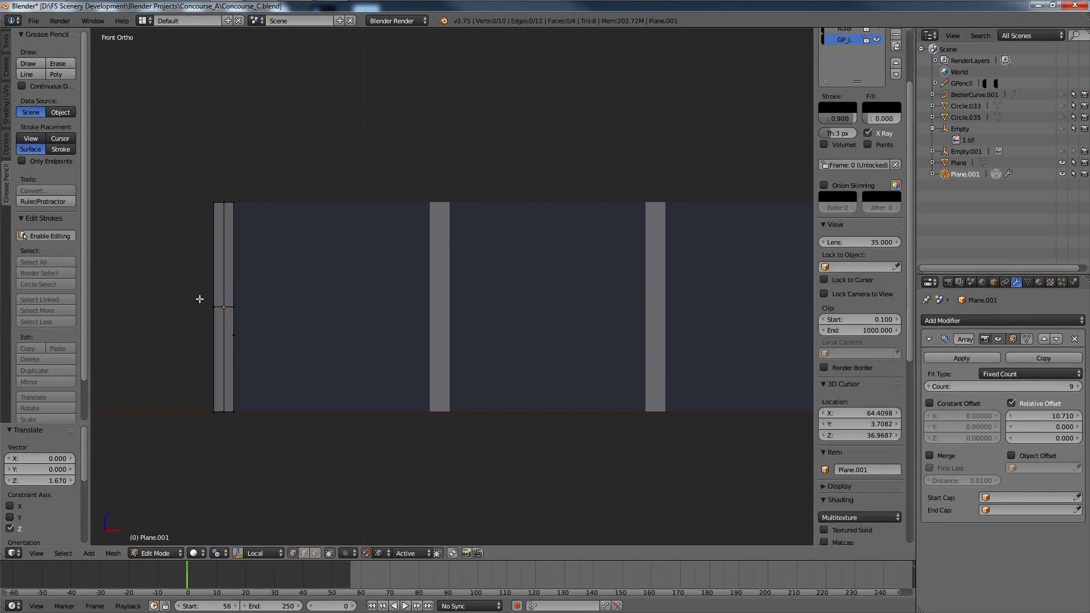
# Step: Lower the pillar's horizontal edge loop about 0.62 along Z to the height of the duplicated vertex
pyautogui.rightClick(221, 301)
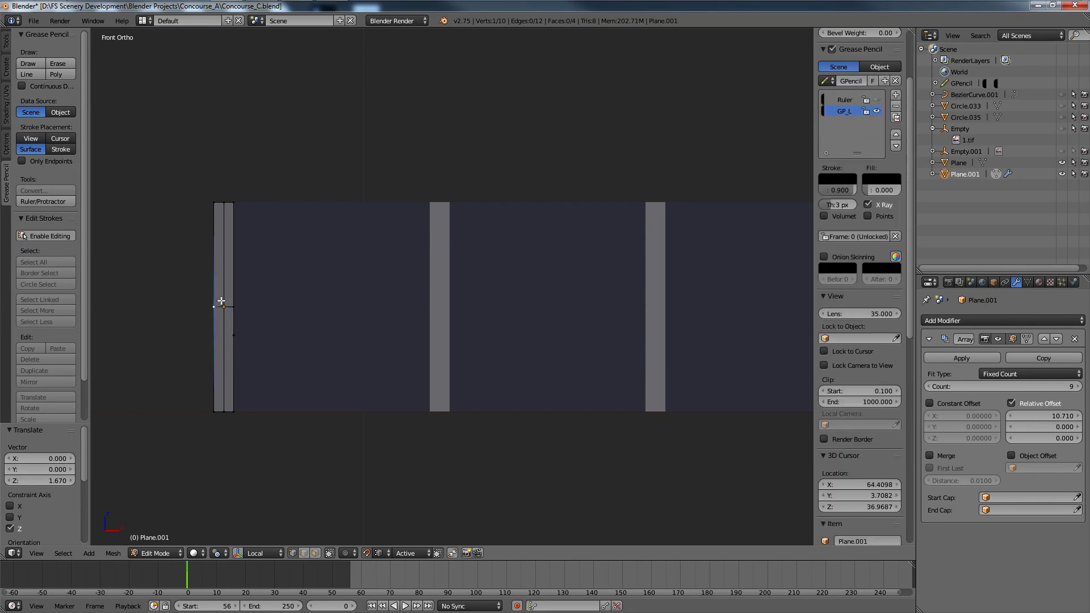
pyautogui.keyDown('alt'); pyautogui.rightClick(221, 305); pyautogui.keyUp('alt')
pyautogui.press('g')
pyautogui.press('z')
pyautogui.click(234, 333)
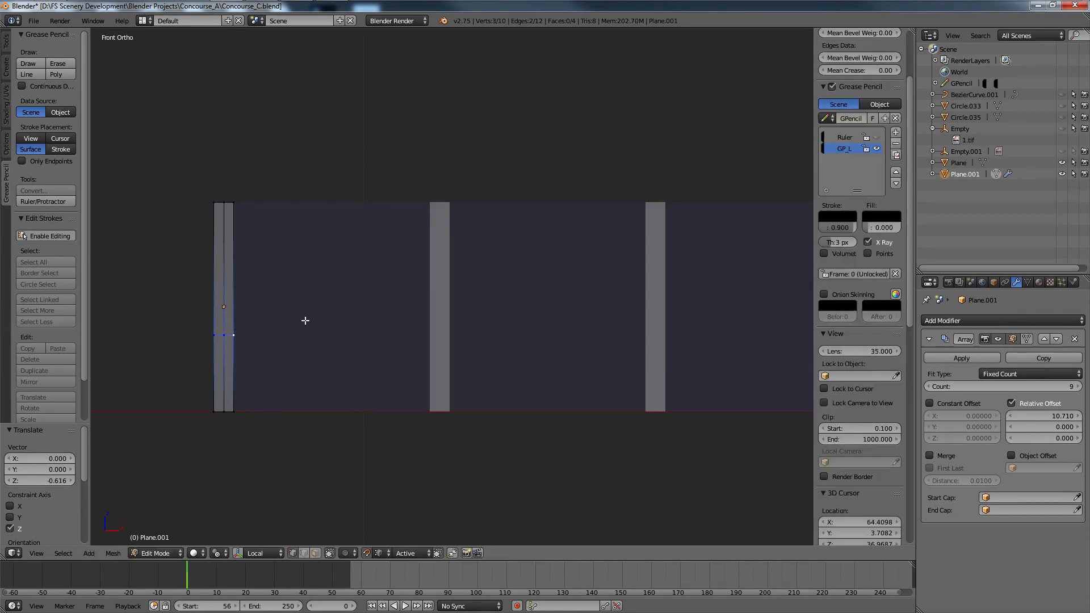
# Step: Remove the double vertices from the whole pillar mesh
pyautogui.scroll(-5, 307, 321)
pyautogui.moveTo(425, 338); pyautogui.dragTo(492, 370, button='middle')
pyautogui.scroll(5, 469, 362)
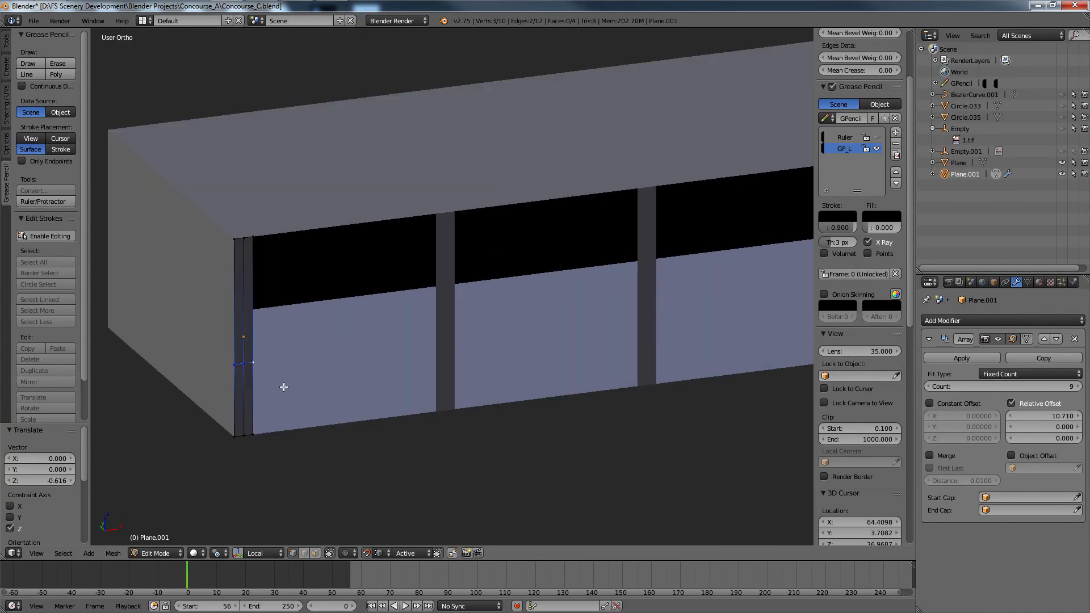
pyautogui.scroll(-3, 306, 386)
pyautogui.keyDown('shift'); pyautogui.moveTo(342, 386); pyautogui.dragTo(452, 385, button='middle'); pyautogui.keyUp('shift')
pyautogui.scroll(4, 452, 385)
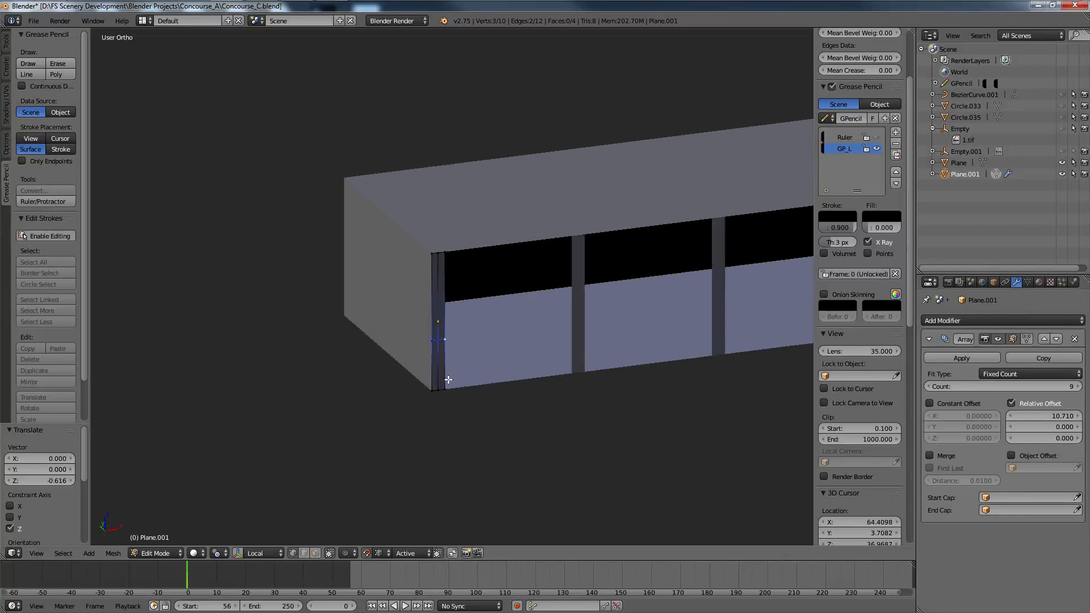
pyautogui.moveTo(574, 392)
pyautogui.mouseDown(button='middle')
pyautogui.moveTo(609, 372)
pyautogui.moveTo(624, 346)
pyautogui.moveTo(553, 390)
pyautogui.mouseUp(button='middle')
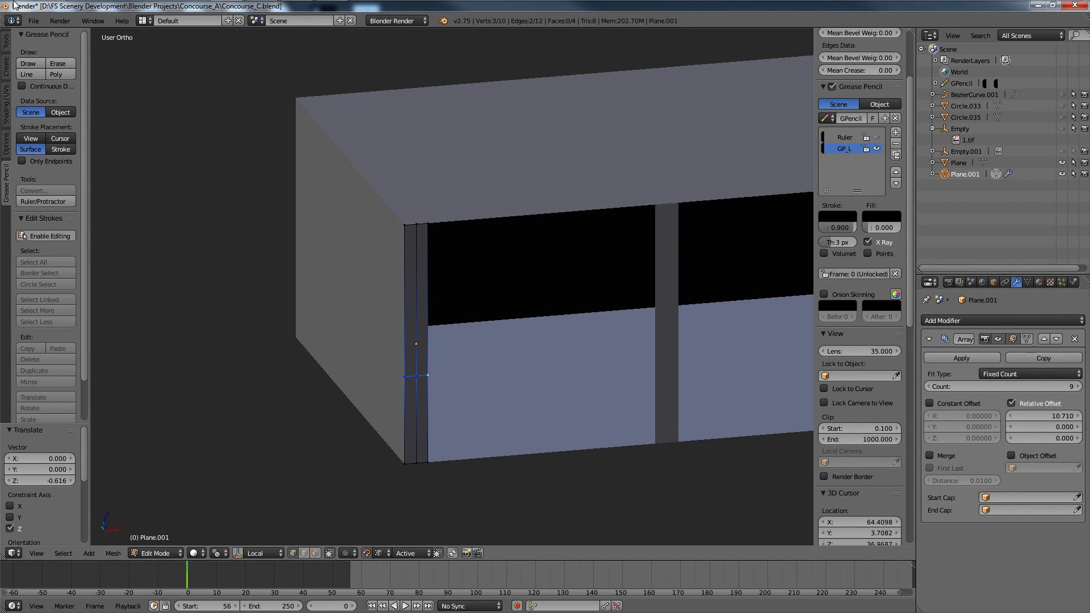
pyautogui.click(36, 376)
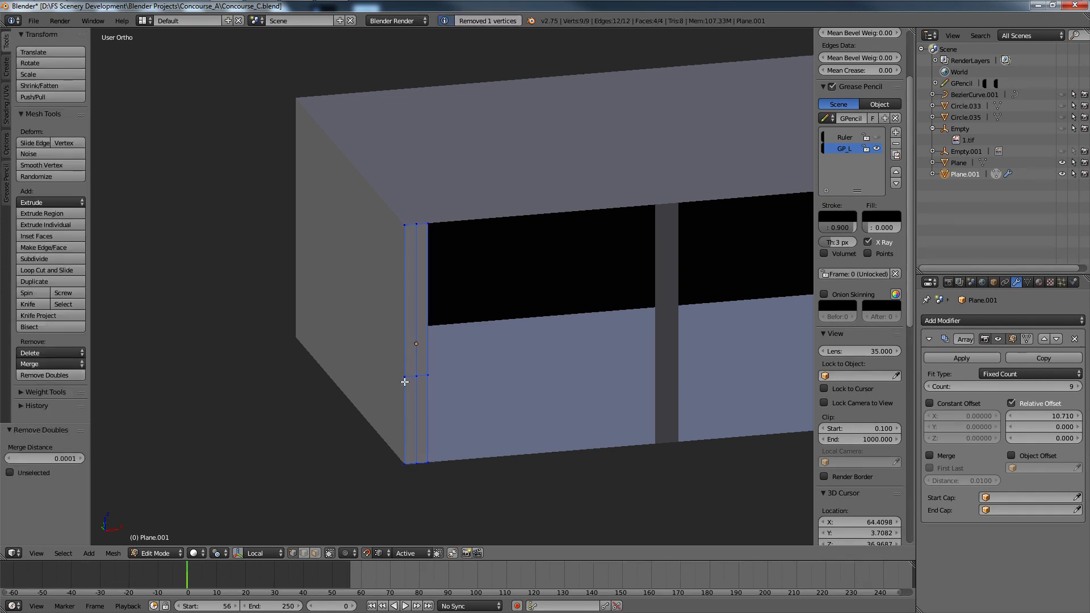
# Step: Try moving the first pillar's right-hand middle vertex freely, and undo the move
pyautogui.moveTo(535, 1)
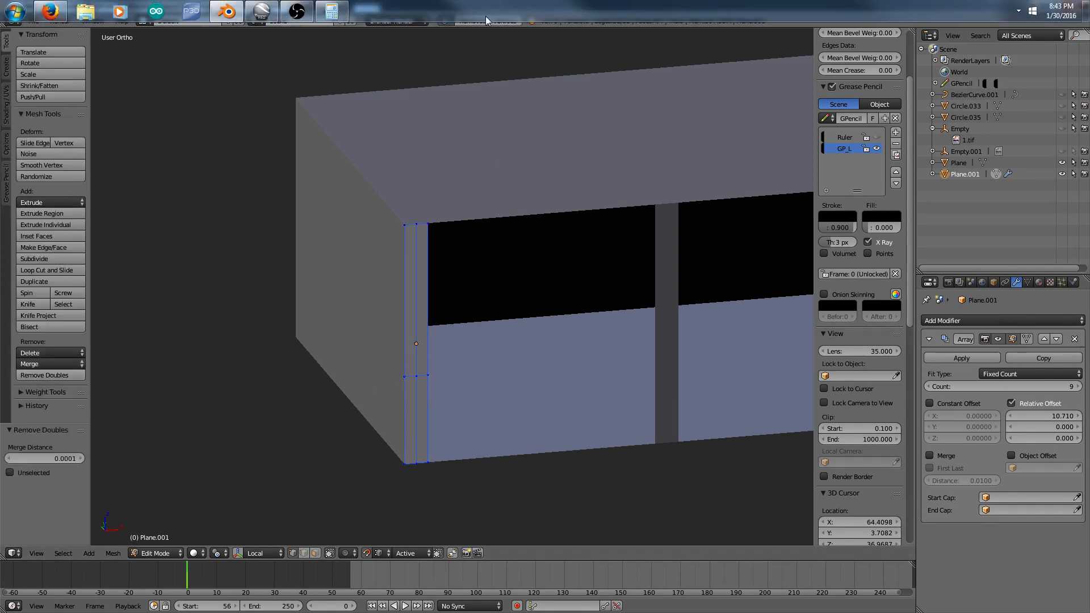
pyautogui.rightClick(431, 368)
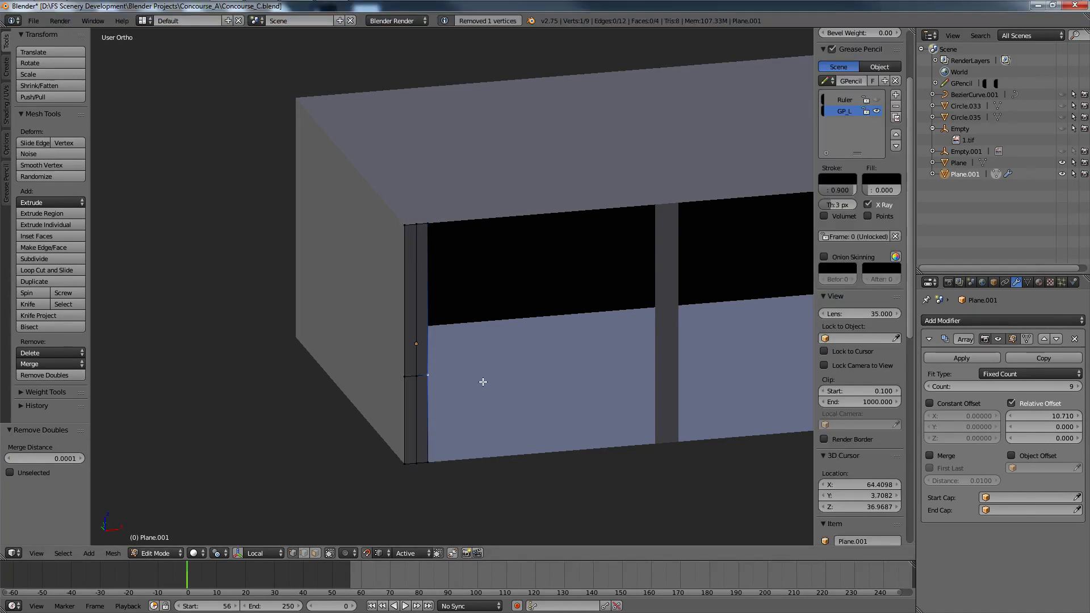
pyautogui.press('g')
pyautogui.click(524, 385)
pyautogui.hotkey('ctrl', 'z')
# Step: Examine the concourse facade and the first pillar's divided mesh from several angles, near and far
pyautogui.scroll(-4, 635, 387)
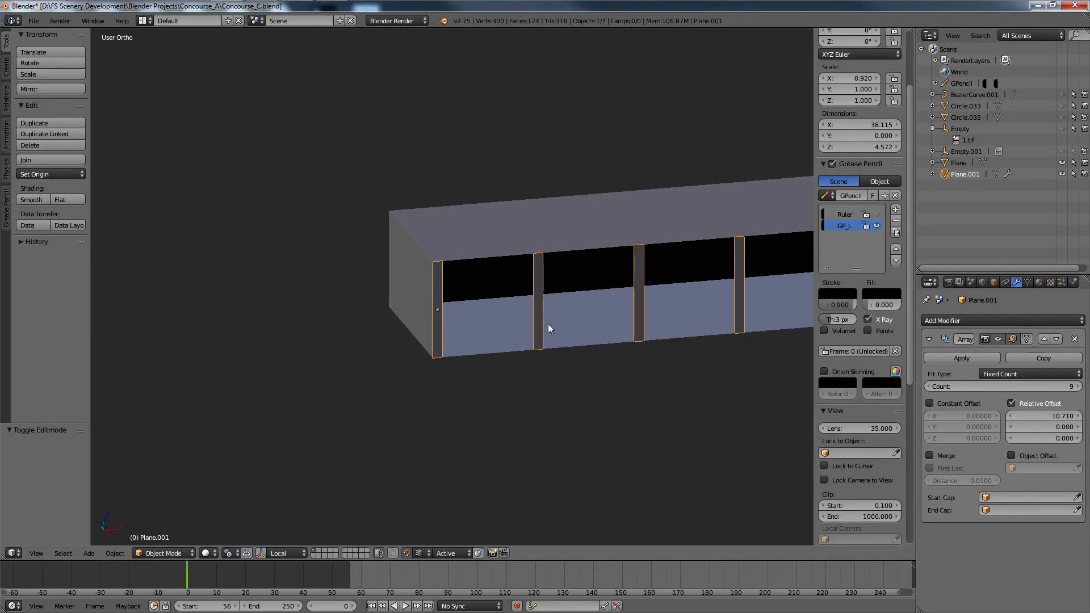
pyautogui.press('a')
pyautogui.press('Tab')
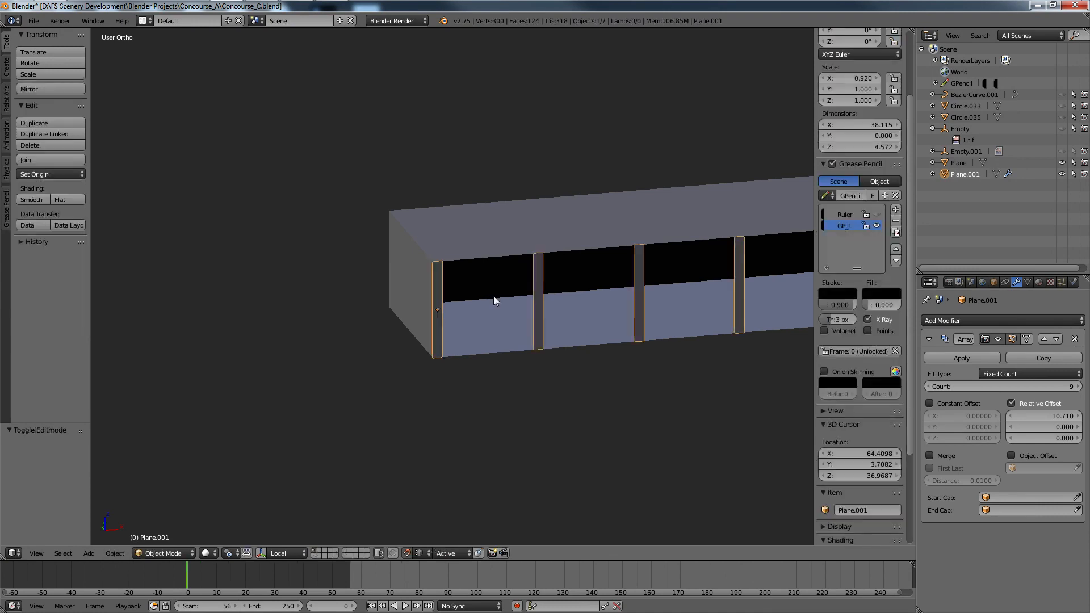
pyautogui.press('Tab')
pyautogui.scroll(5, 493, 301)
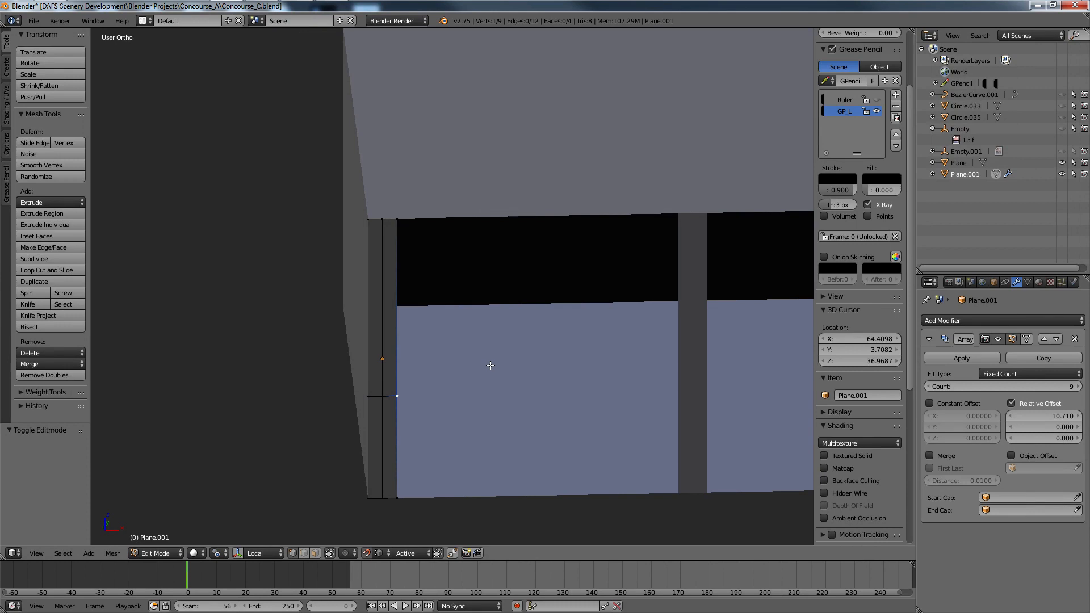
pyautogui.scroll(-4, 385, 259)
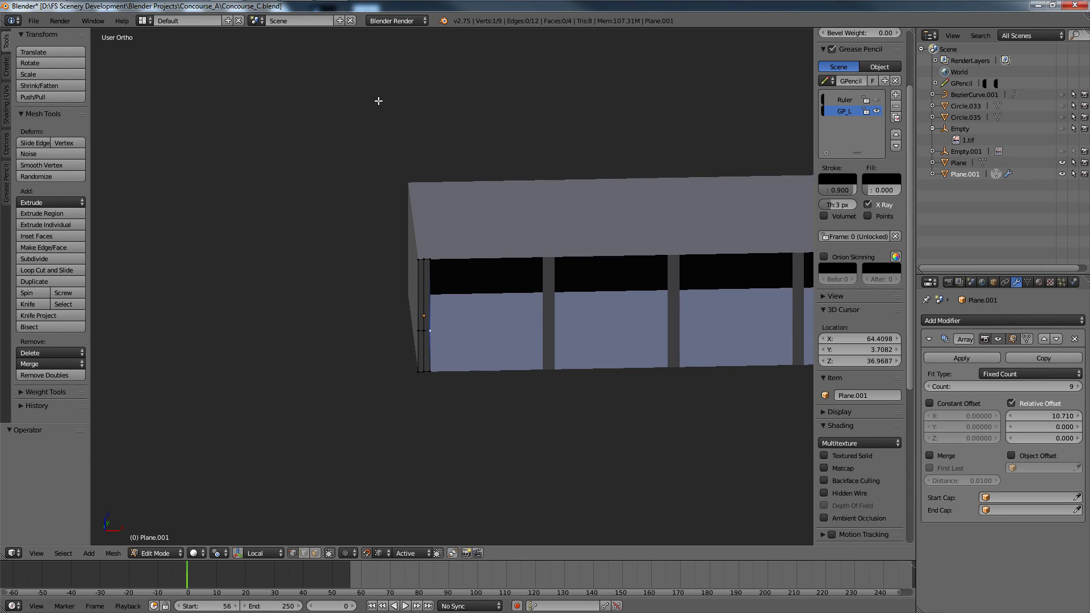
pyautogui.moveTo(273, 8)
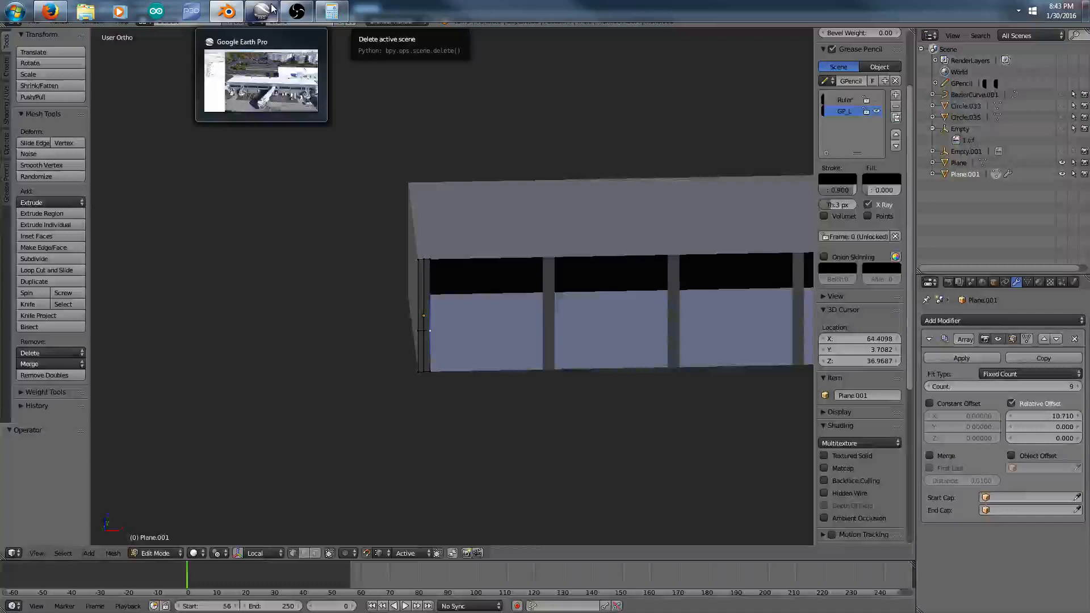
pyautogui.scroll(-10, 490, 245)
pyautogui.scroll(5, 491, 244)
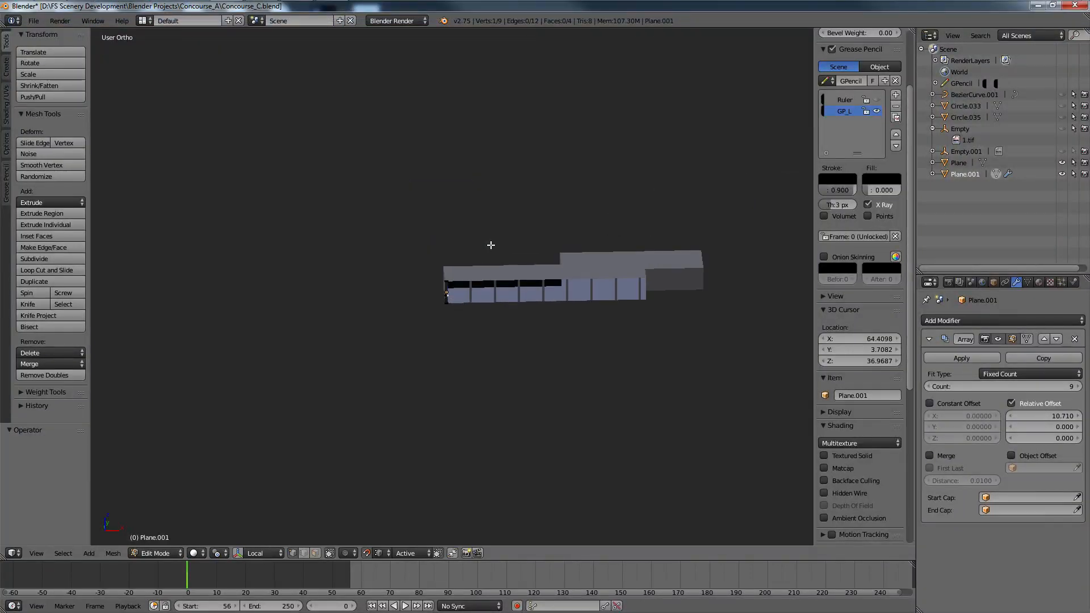
pyautogui.scroll(5, 491, 244)
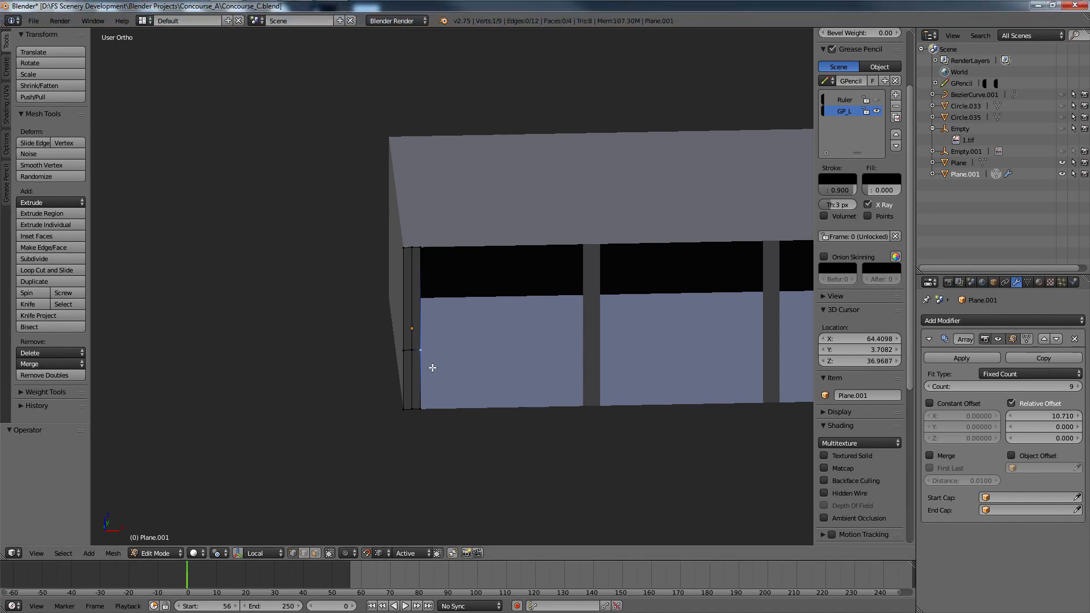
pyautogui.moveTo(433, 368); pyautogui.dragTo(386, 312, button='middle')
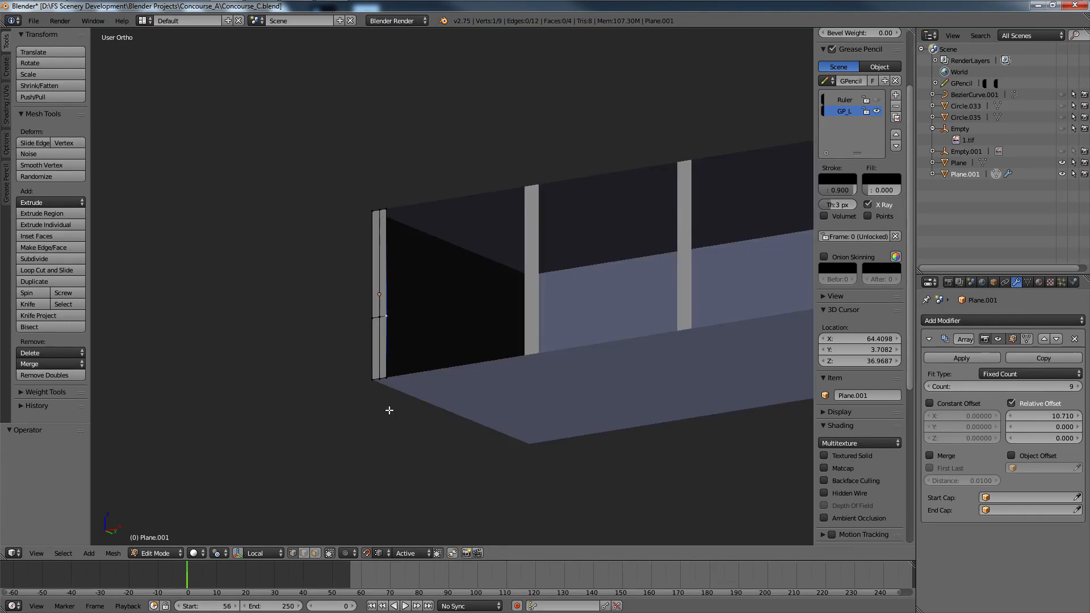
pyautogui.scroll(-15, 389, 410)
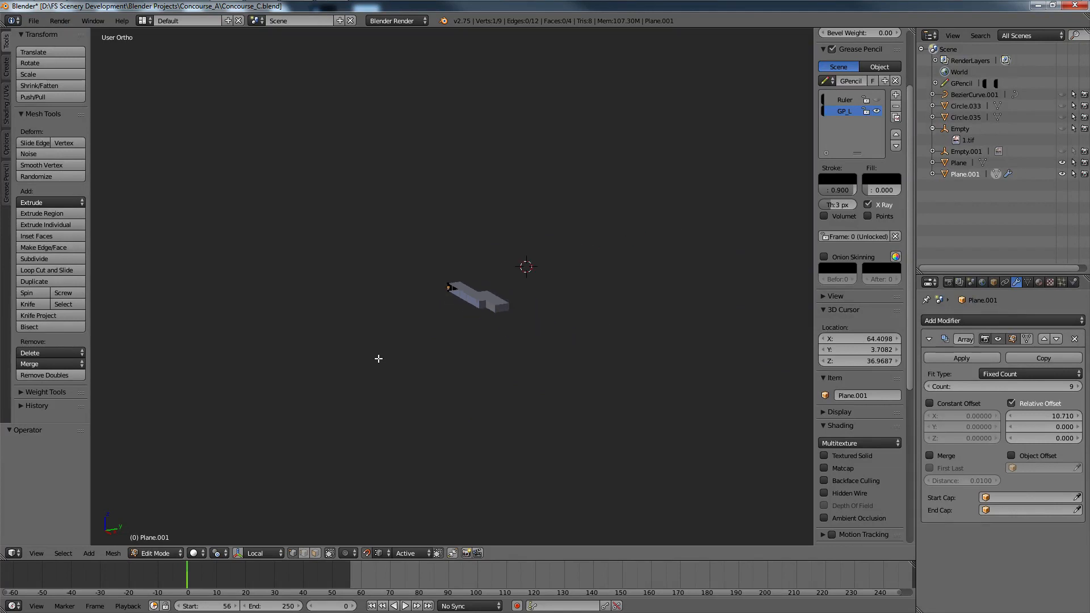
pyautogui.scroll(20, 443, 370)
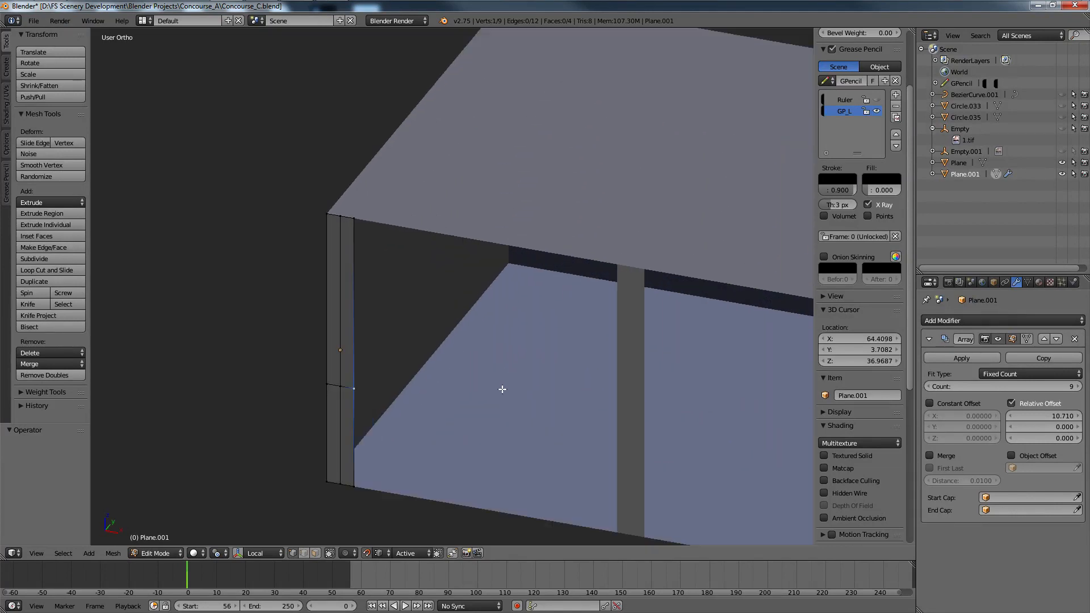
pyautogui.moveTo(471, 423); pyautogui.dragTo(464, 396, button='middle')
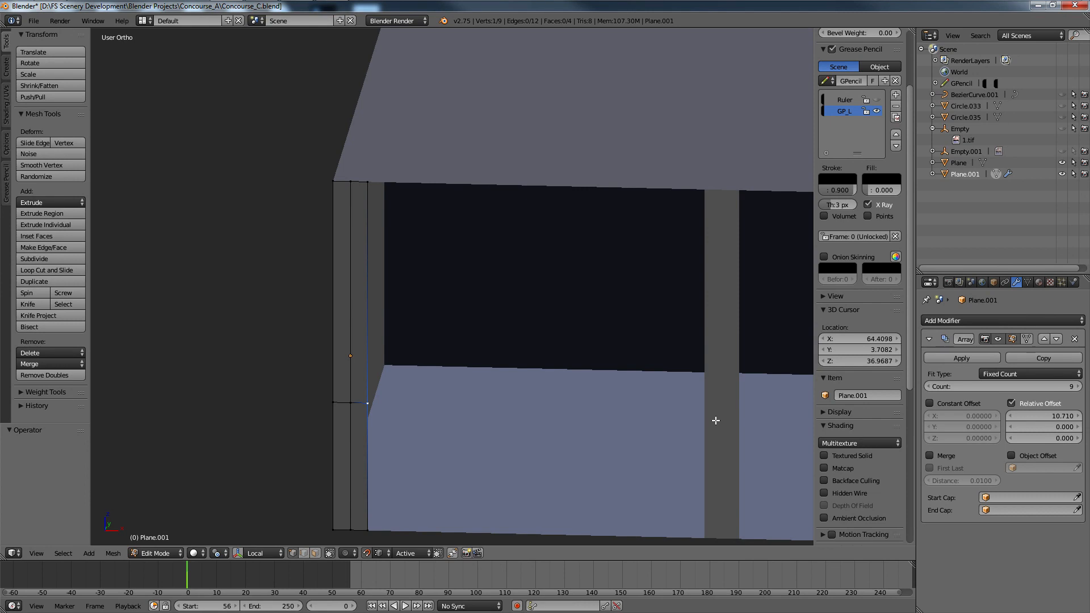
pyautogui.moveTo(716, 420); pyautogui.dragTo(486, 429, button='middle')
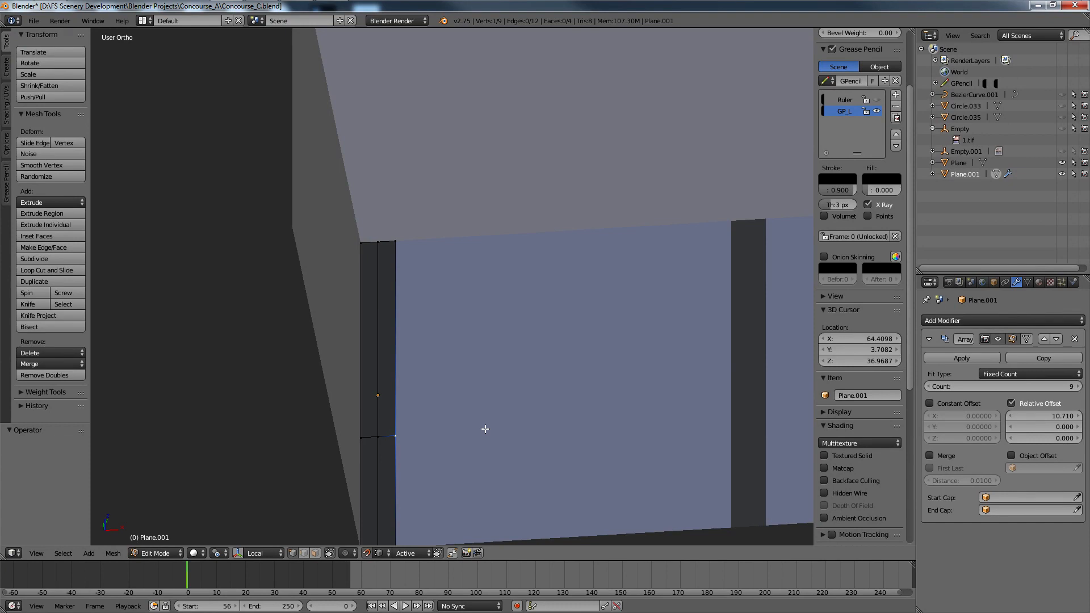
# Step: Scale the whole pillar mesh to about 0.89 along X to narrow the pillars, and return to Object Mode
pyautogui.rightClick(398, 252)
pyautogui.scroll(-1, 398, 278)
pyautogui.rightClick(381, 501)
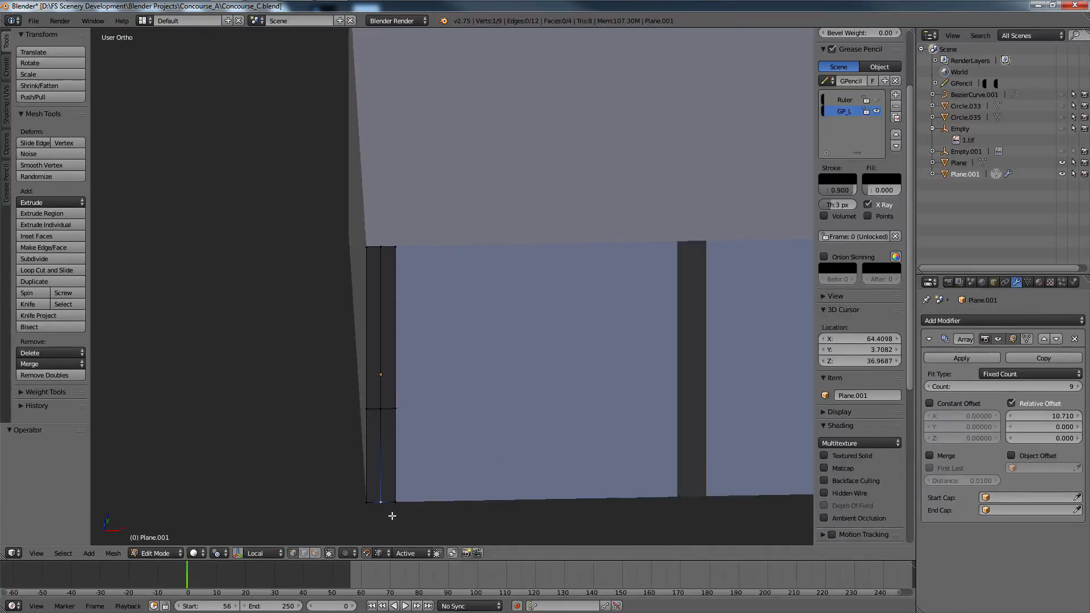
pyautogui.rightClick(404, 506)
pyautogui.press('a')
pyautogui.press('s')
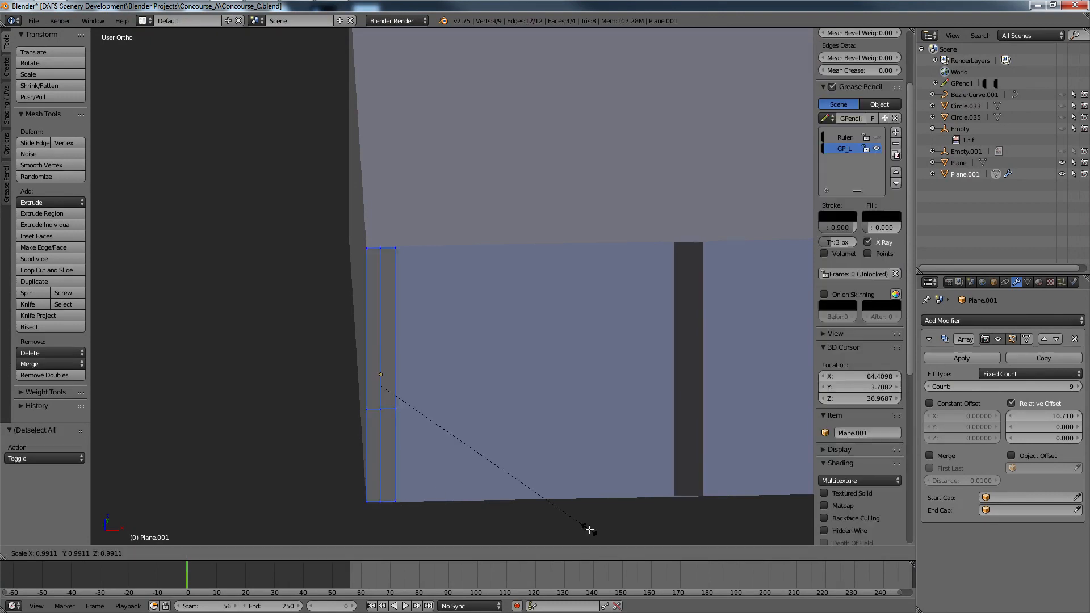
pyautogui.press('x')
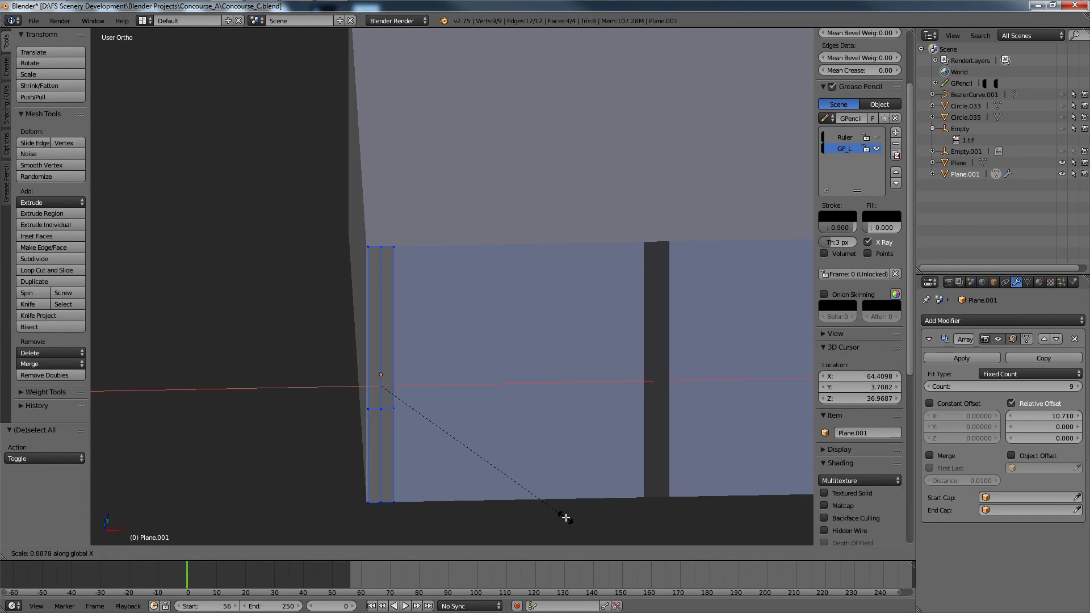
pyautogui.click(565, 516)
pyautogui.press('Tab')
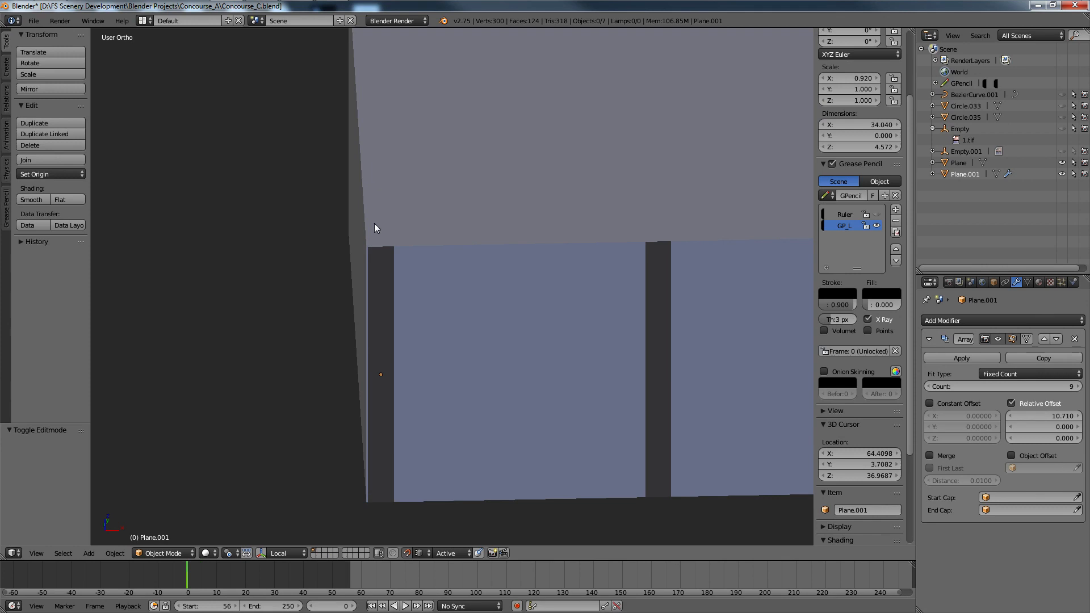
# Step: Display the concourse in wireframe from an orthographic top view while editing the pillar mesh
pyautogui.press('Tab')
pyautogui.press('g')
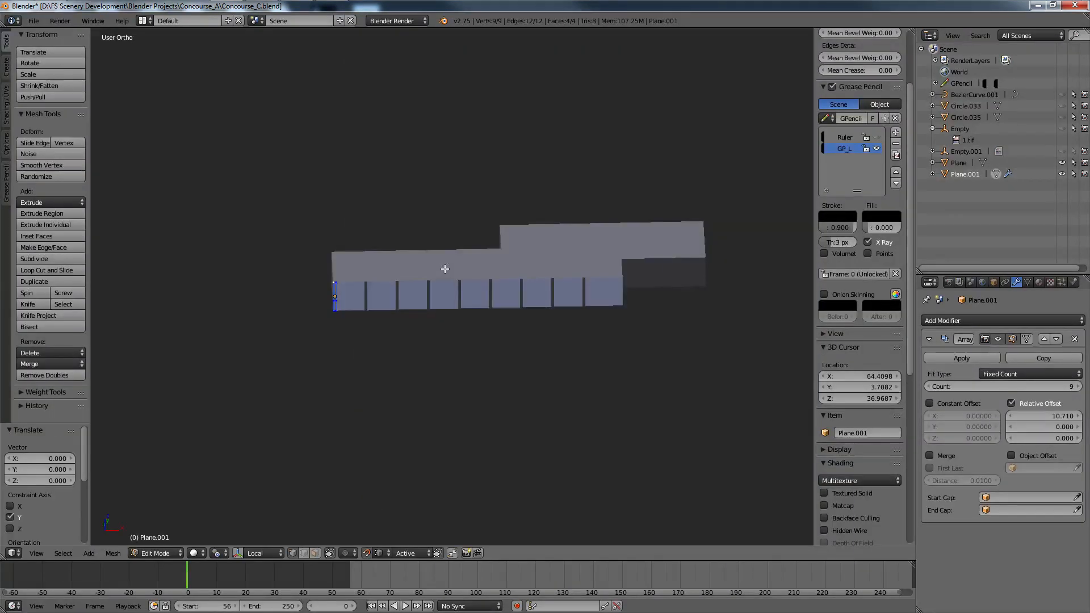
pyautogui.press('KP_7')
pyautogui.scroll(5, 499, 250)
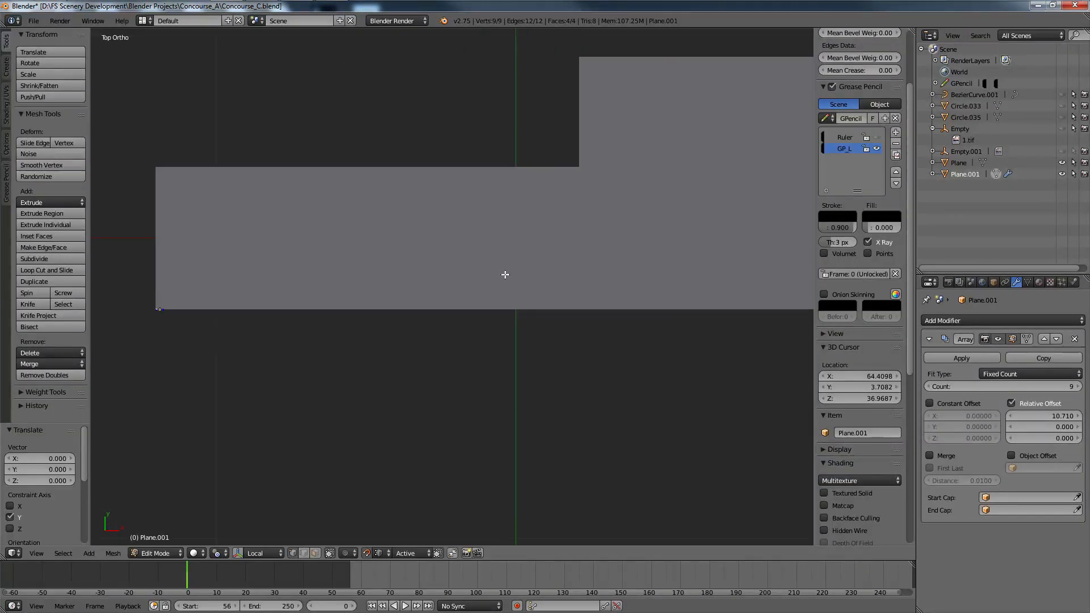
pyautogui.scroll(-5, 505, 276)
pyautogui.press('z')
pyautogui.press('z')
pyautogui.scroll(3, 554, 313)
pyautogui.press('z')
pyautogui.keyDown('ctrl'); pyautogui.scroll(5, 579, 334); pyautogui.keyUp('ctrl')
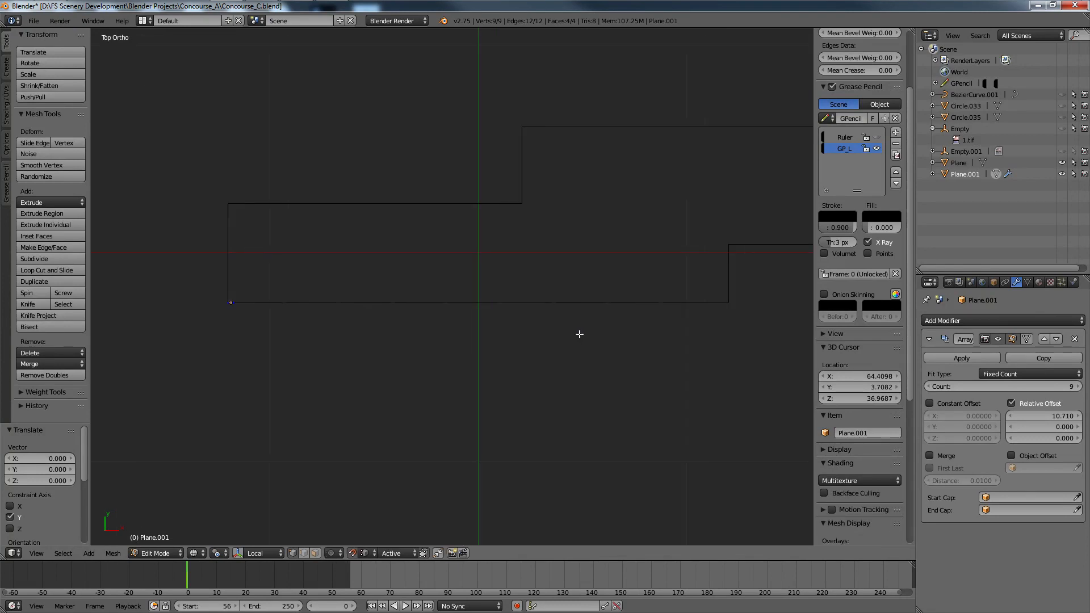
# Step: Select the arrayed pillars, reopen their mesh for editing and return to the top view along the facade
pyautogui.press('Tab')
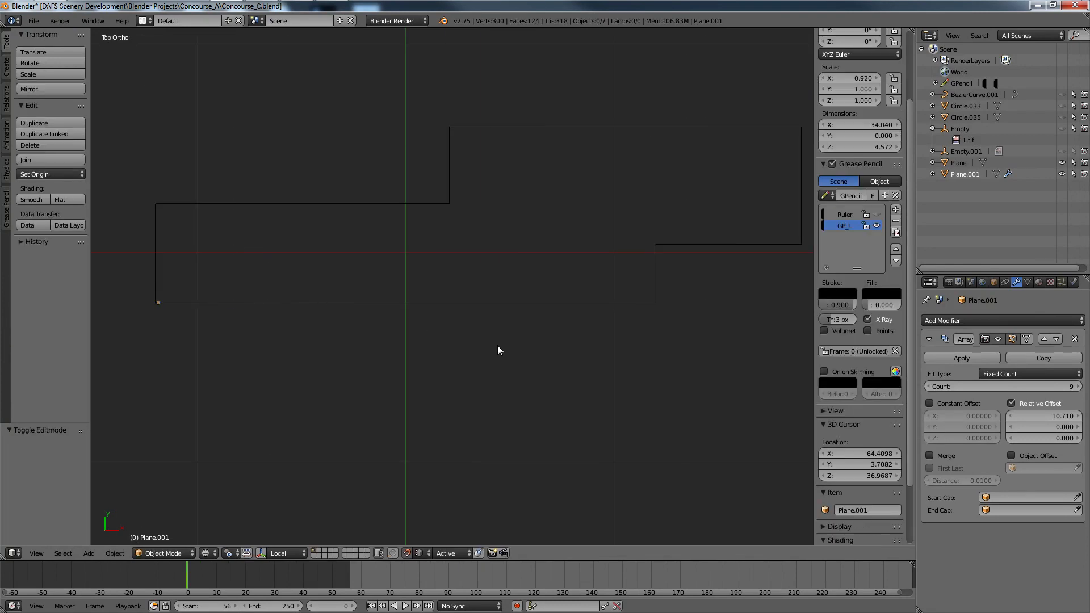
pyautogui.scroll(2, 568, 386)
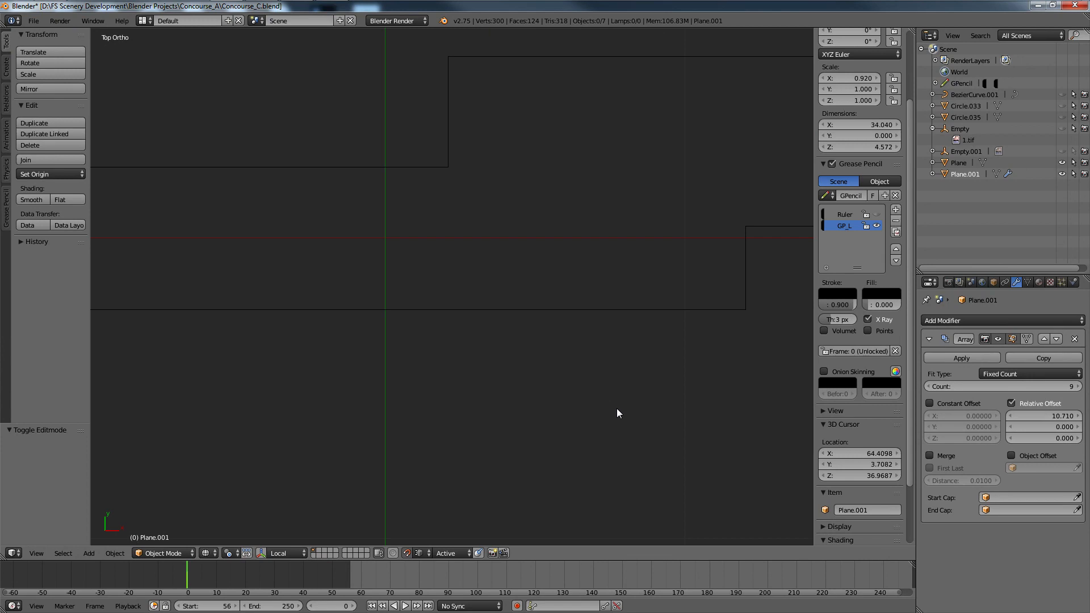
pyautogui.moveTo(616, 407); pyautogui.dragTo(673, 260, button='middle')
pyautogui.rightClick(621, 294)
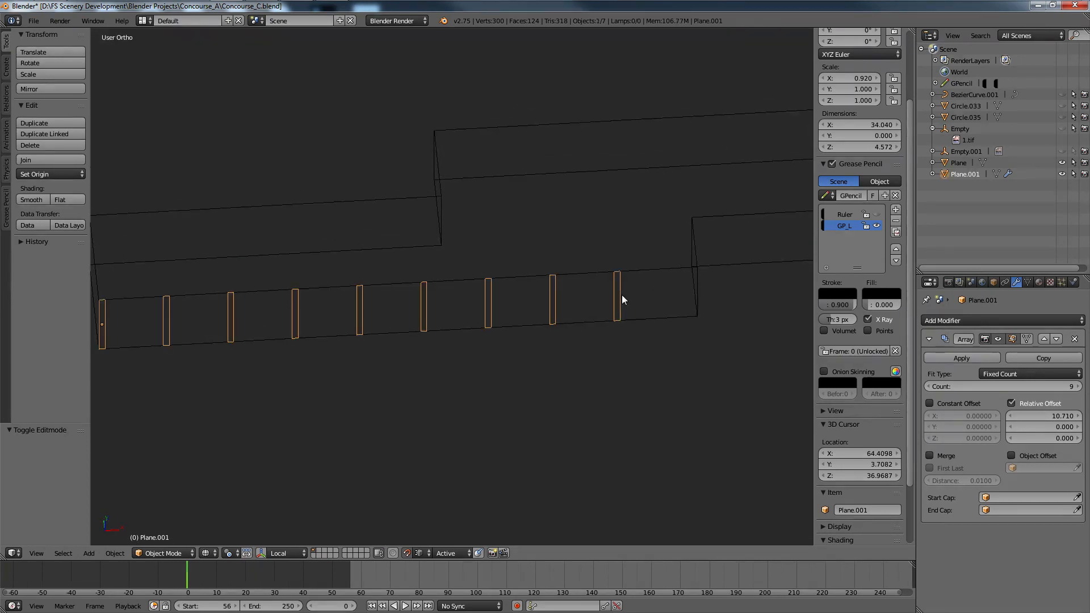
pyautogui.press('Tab')
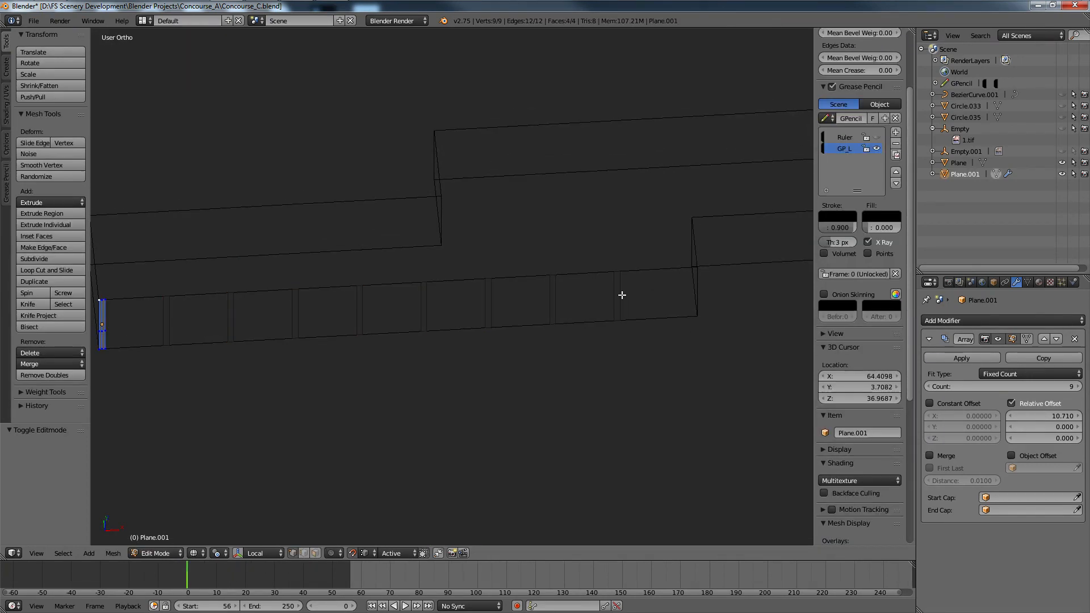
pyautogui.scroll(-1, 642, 298)
pyautogui.press('KP_7')
pyautogui.scroll(5, 654, 330)
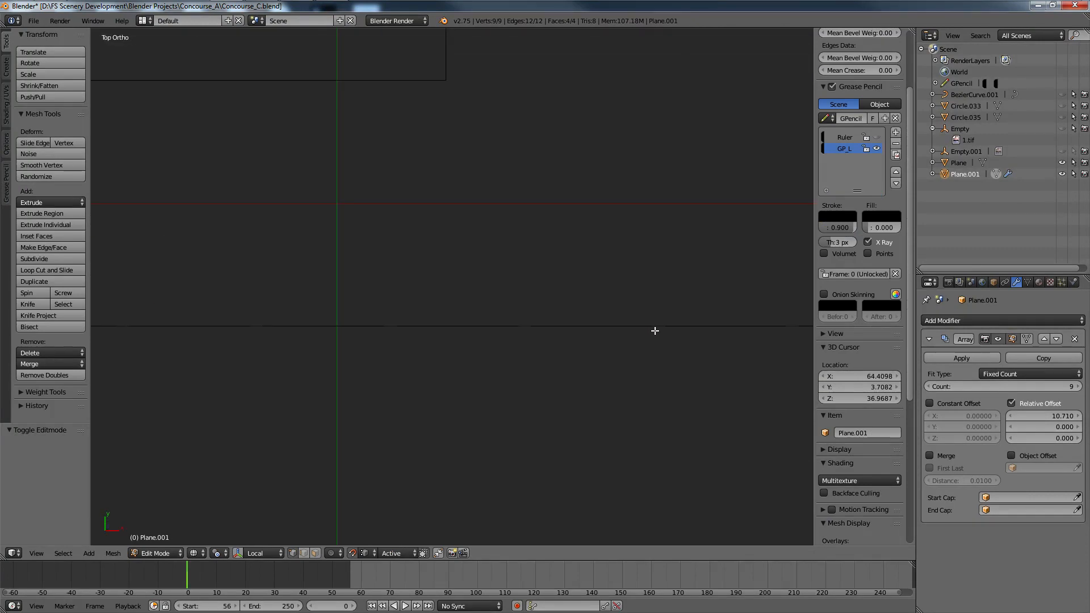
# Step: Show the aerial reference image beneath the wireframe model and set the pillar array's count to 9
pyautogui.click(1062, 128)
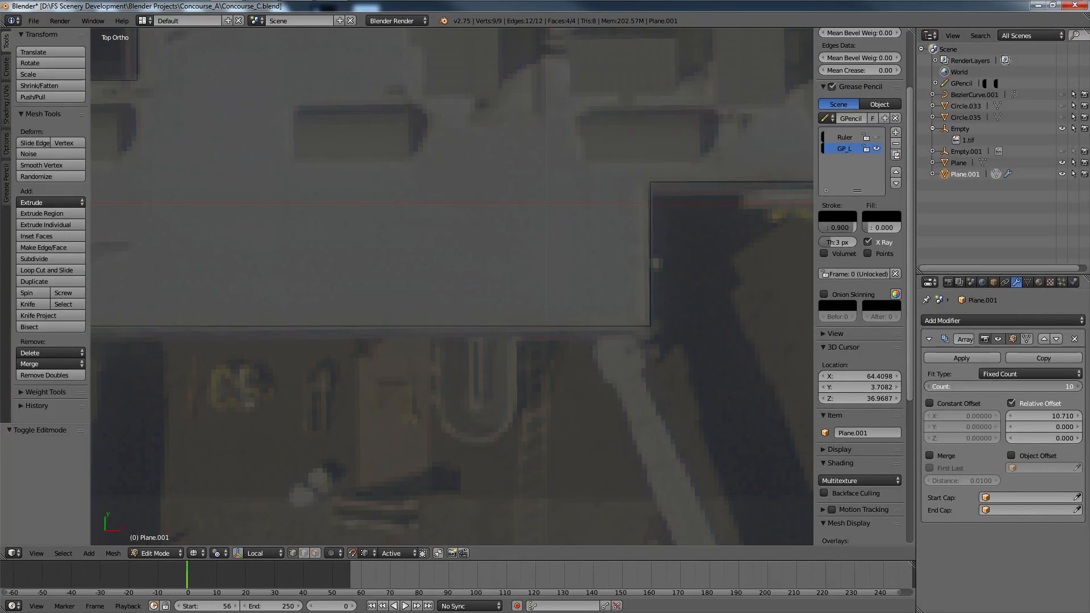
pyautogui.click(929, 386)
pyautogui.press('z')
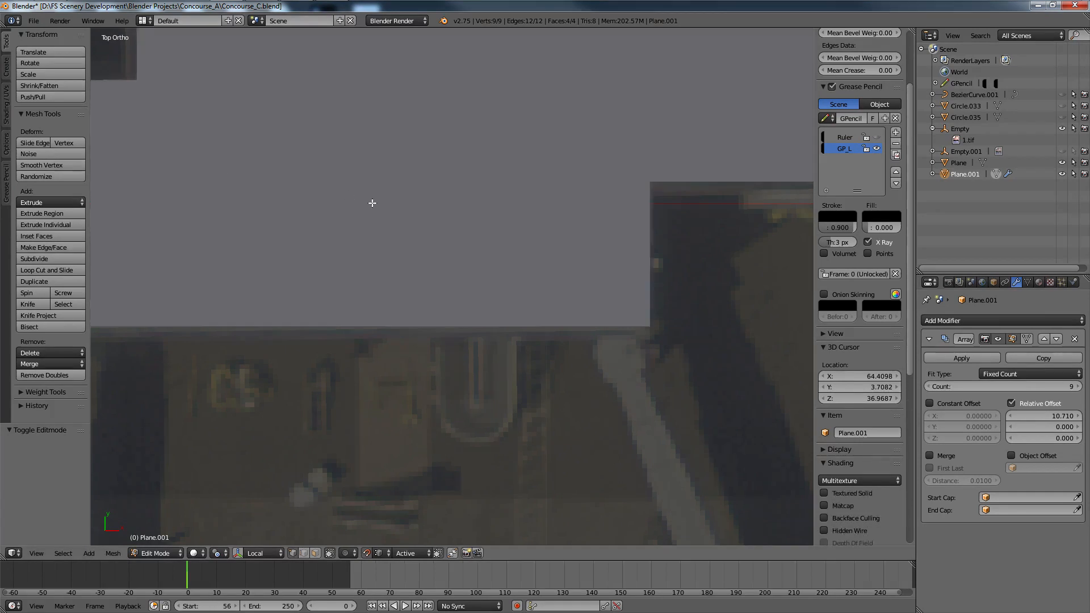
pyautogui.press('z')
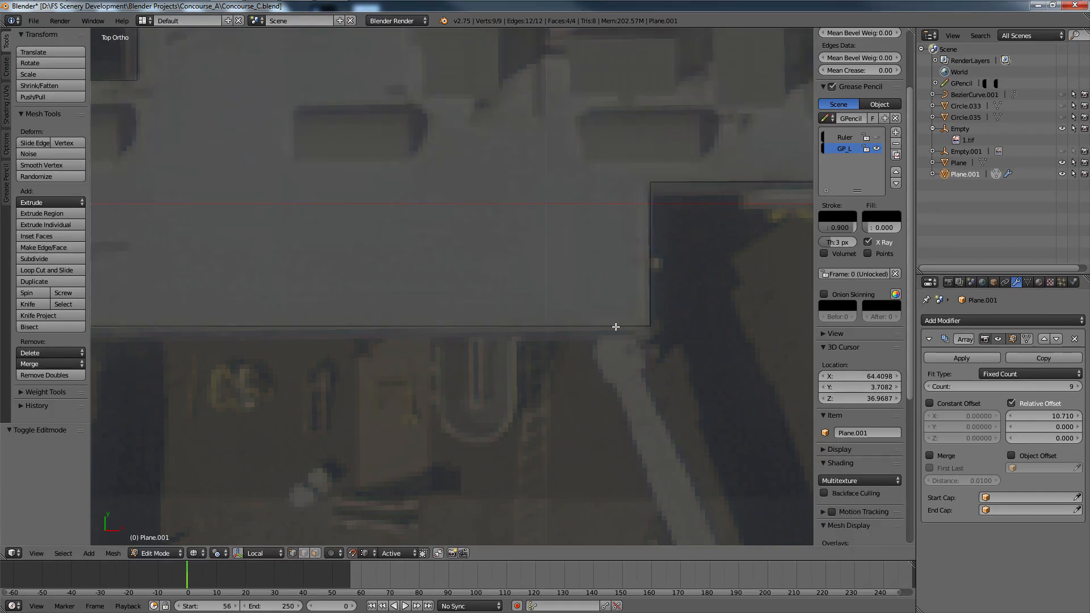
# Step: Set the pillar array's relative X offset to 12.040 to spread the pillars towards the facade's far corner
pyautogui.moveTo(616, 326); pyautogui.dragTo(616, 298, button='middle')
pyautogui.moveTo(1044, 416); pyautogui.dragTo(1075, 416)
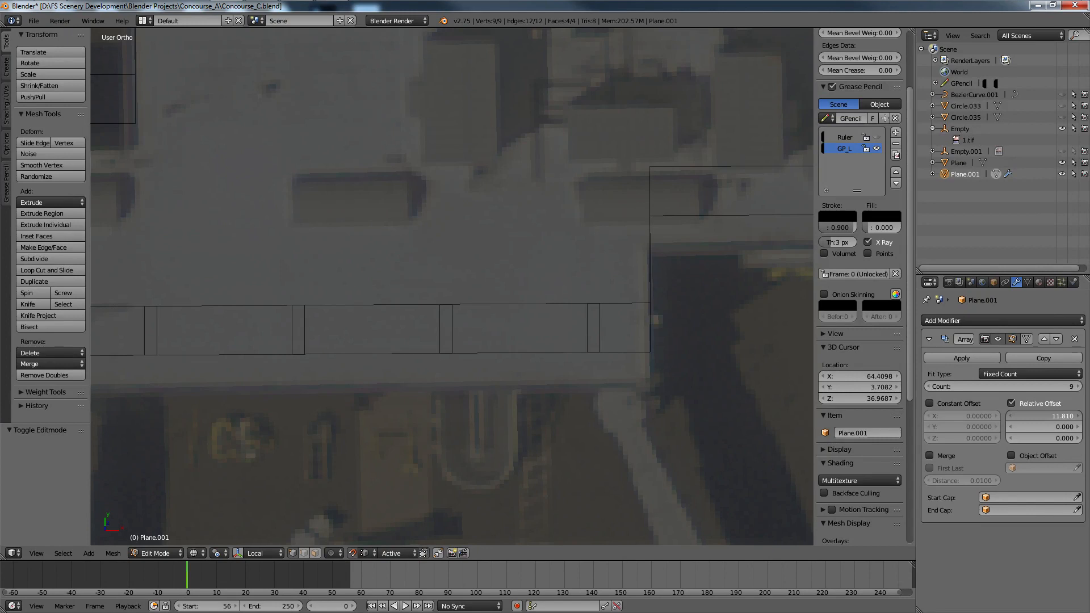
pyautogui.moveTo(1075, 416); pyautogui.dragTo(1081, 415)
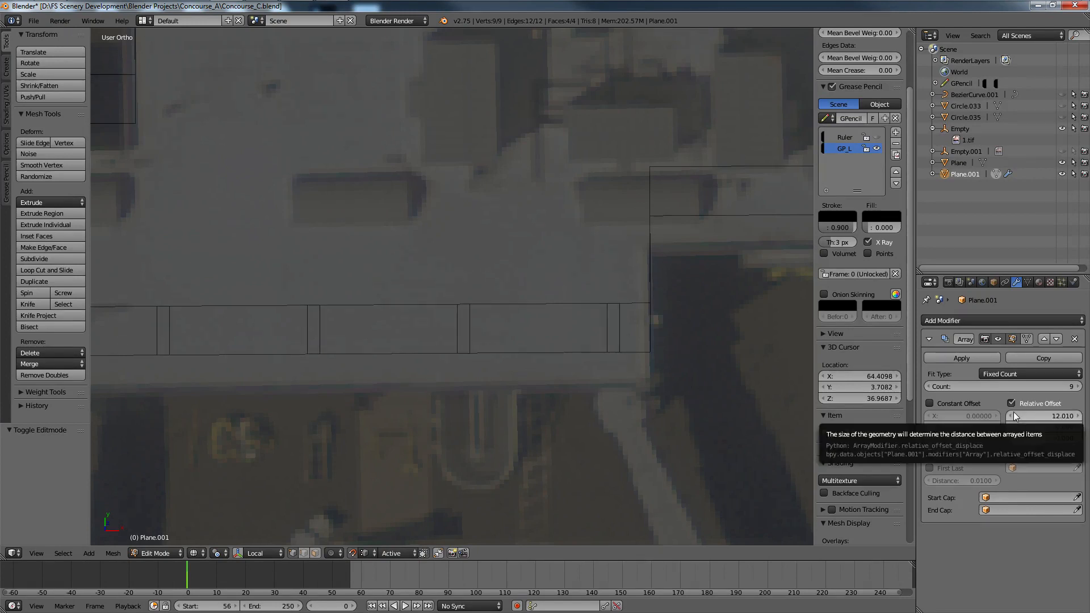
pyautogui.scroll(-3, 435, 292)
pyautogui.moveTo(519, 352); pyautogui.dragTo(577, 358, button='middle')
pyautogui.moveTo(1056, 416); pyautogui.dragTo(1049, 410)
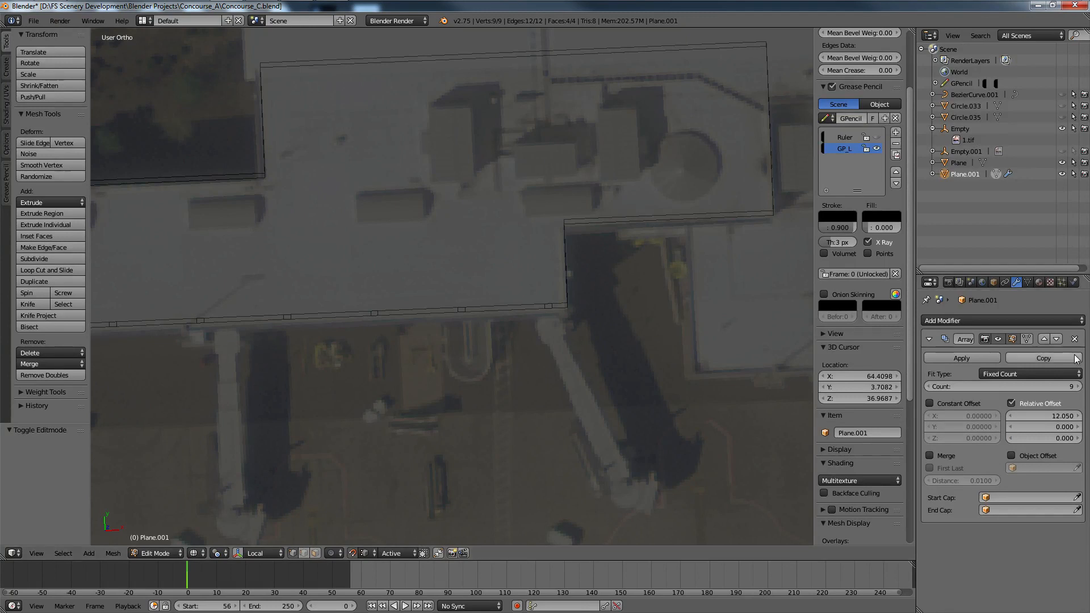
pyautogui.click(1059, 414)
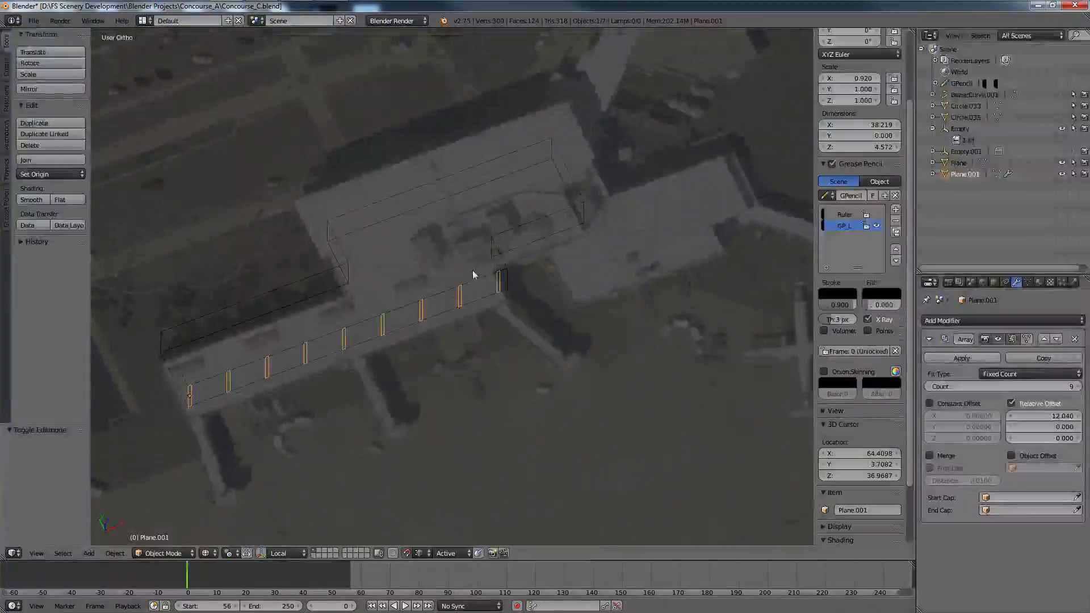
# Step: Return the viewport to solid shading and deselect all vertices of the pillar mesh
pyautogui.press('z')
pyautogui.moveTo(431, 304)
pyautogui.mouseDown(button='middle')
pyautogui.moveTo(365, 265)
pyautogui.moveTo(421, 284)
pyautogui.moveTo(428, 268)
pyautogui.mouseUp(button='middle')
pyautogui.press('Tab')
pyautogui.press('a')
pyautogui.press('Tab')
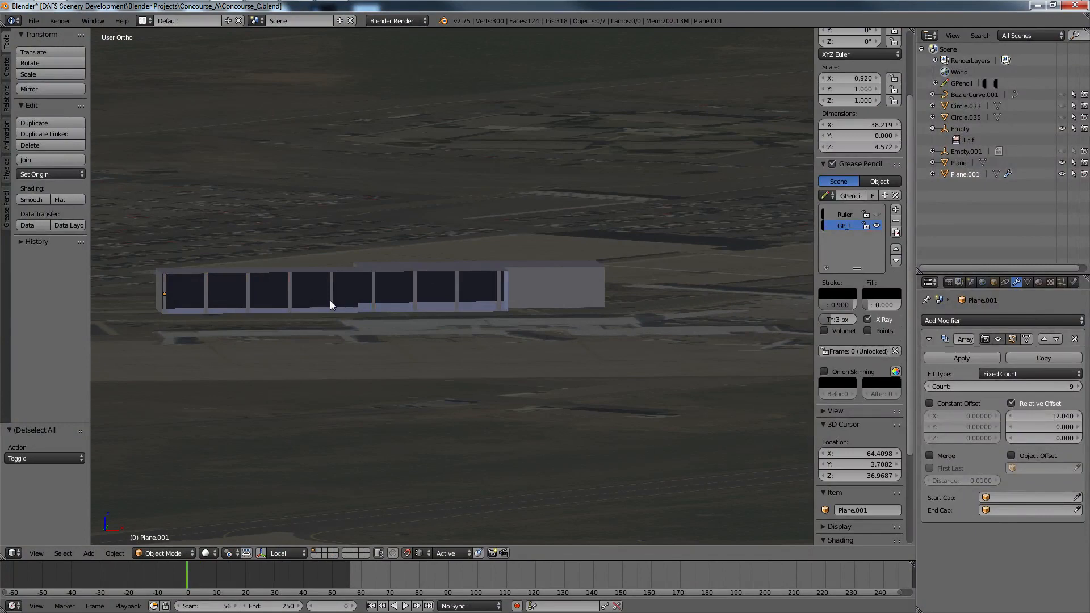
# Step: Select all vertices of the pillar mesh and shift them about -0.024 along X to align the first pillar with the wall corner
pyautogui.moveTo(329, 301); pyautogui.dragTo(330, 274, button='middle')
pyautogui.scroll(3, 329, 274)
pyautogui.scroll(4, 454, 275)
pyautogui.moveTo(444, 272); pyautogui.dragTo(452, 227, button='middle')
pyautogui.press('Tab')
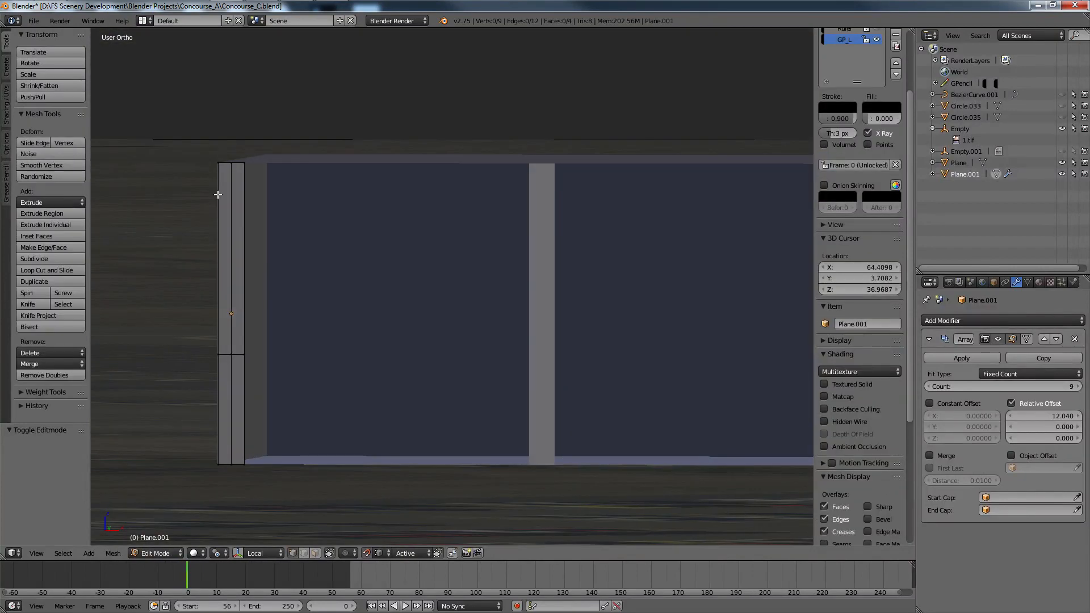
pyautogui.press('a')
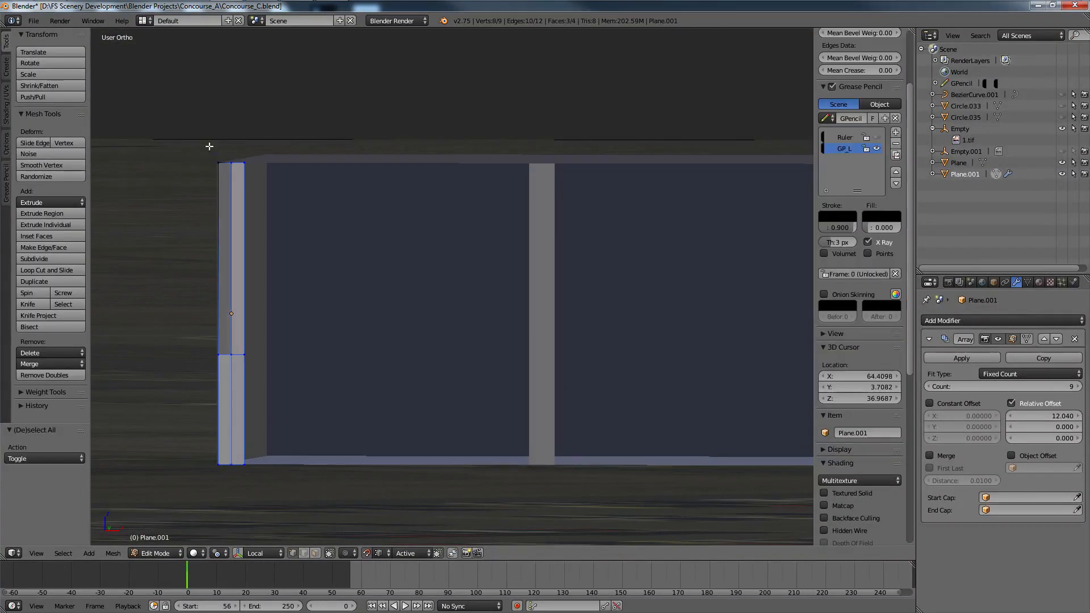
pyautogui.moveTo(265, 214); pyautogui.dragTo(288, 264, button='middle')
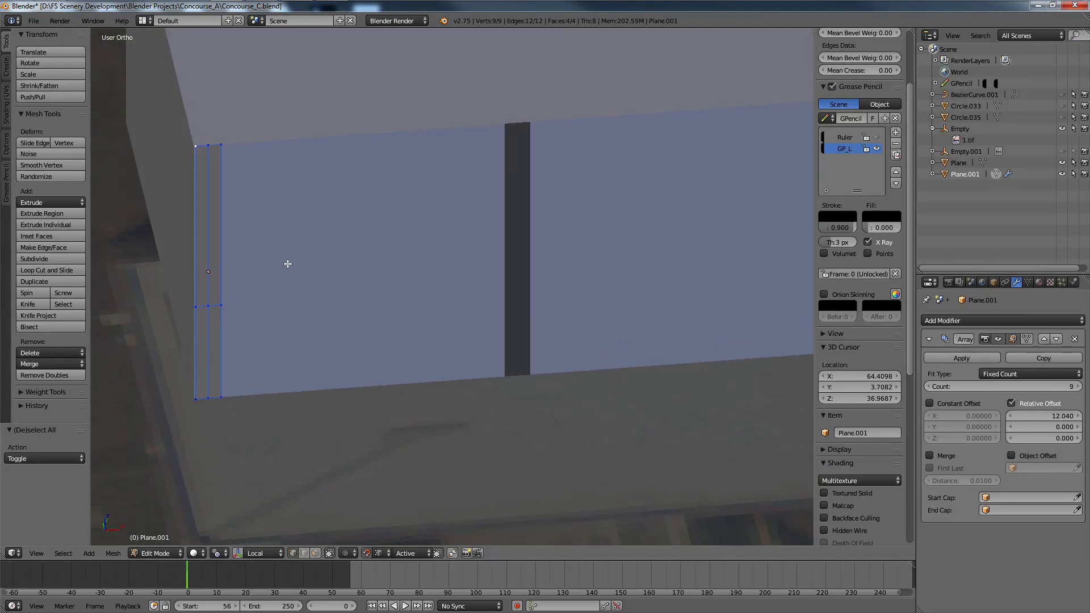
pyautogui.press('Tab')
pyautogui.press('Tab')
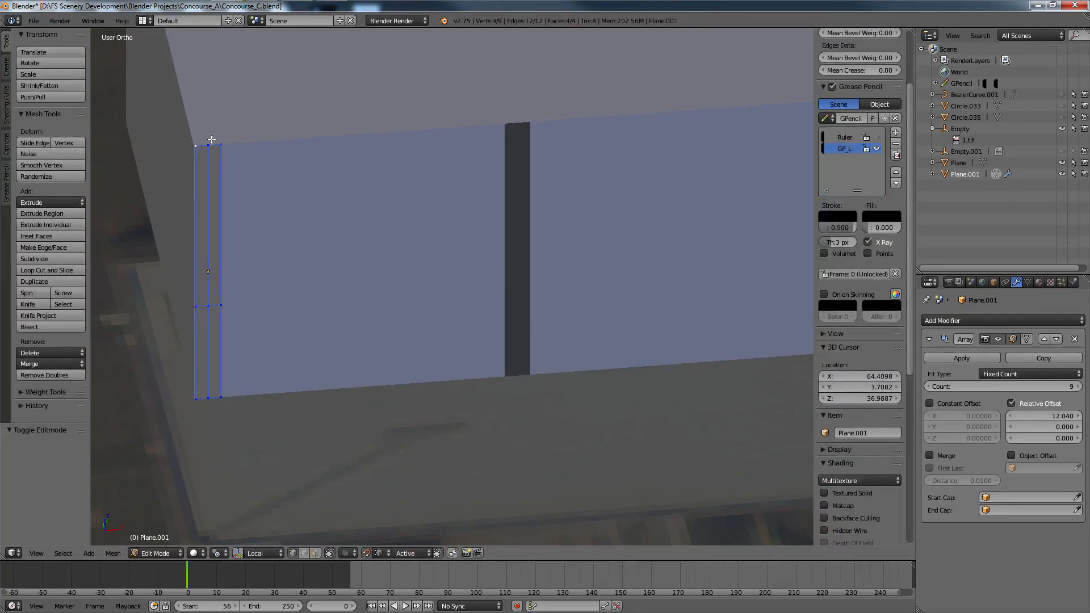
pyautogui.press('g')
pyautogui.press('y')
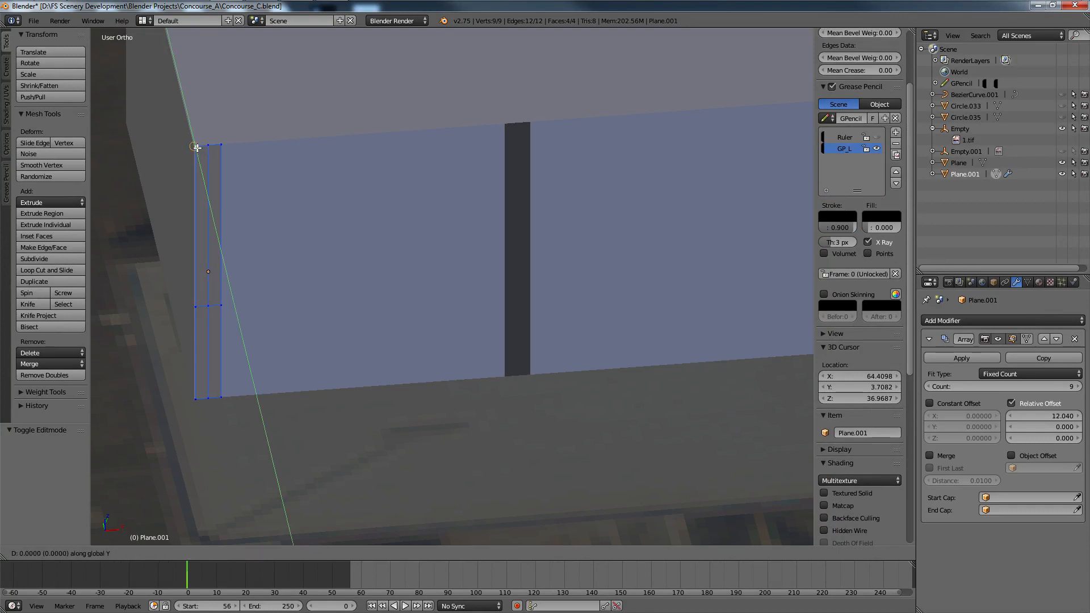
pyautogui.press('x')
pyautogui.click(186, 147)
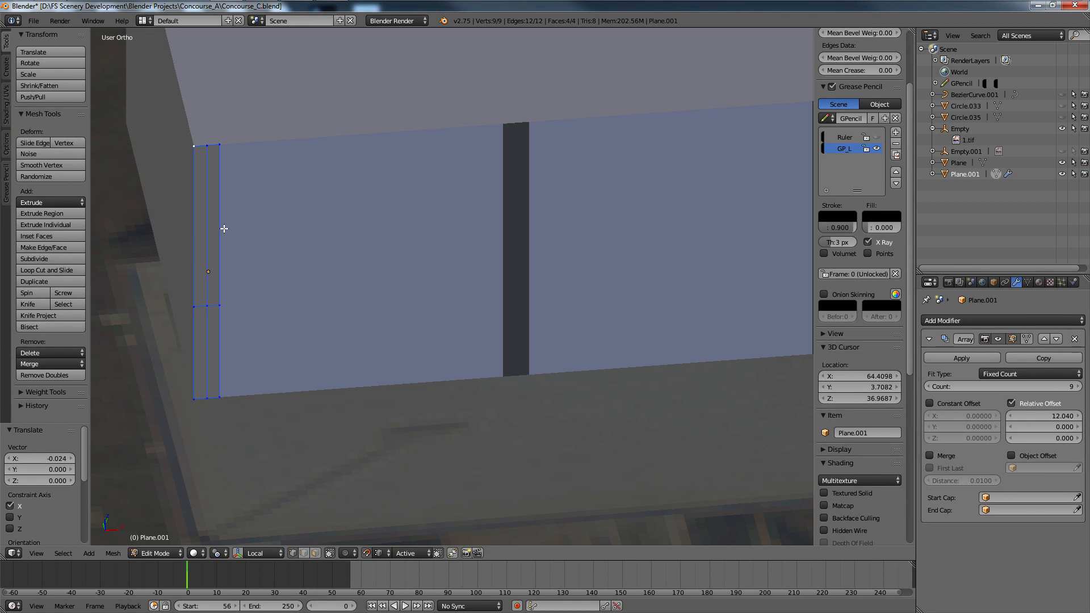
# Step: Leave mesh editing and set the pillar object's origin to its geometry
pyautogui.click(113, 553)
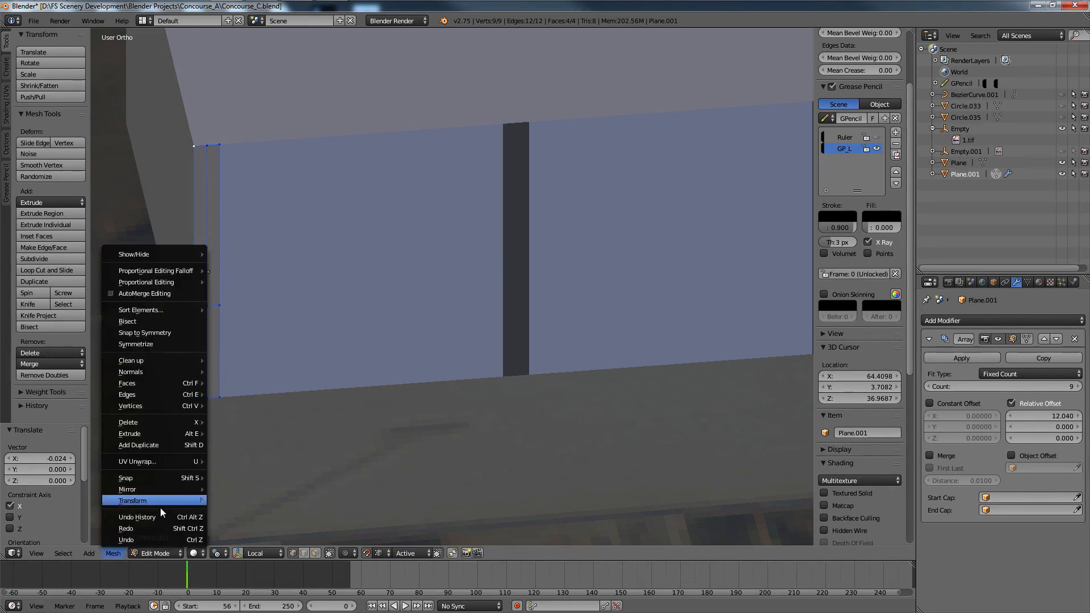
pyautogui.moveTo(195, 501)
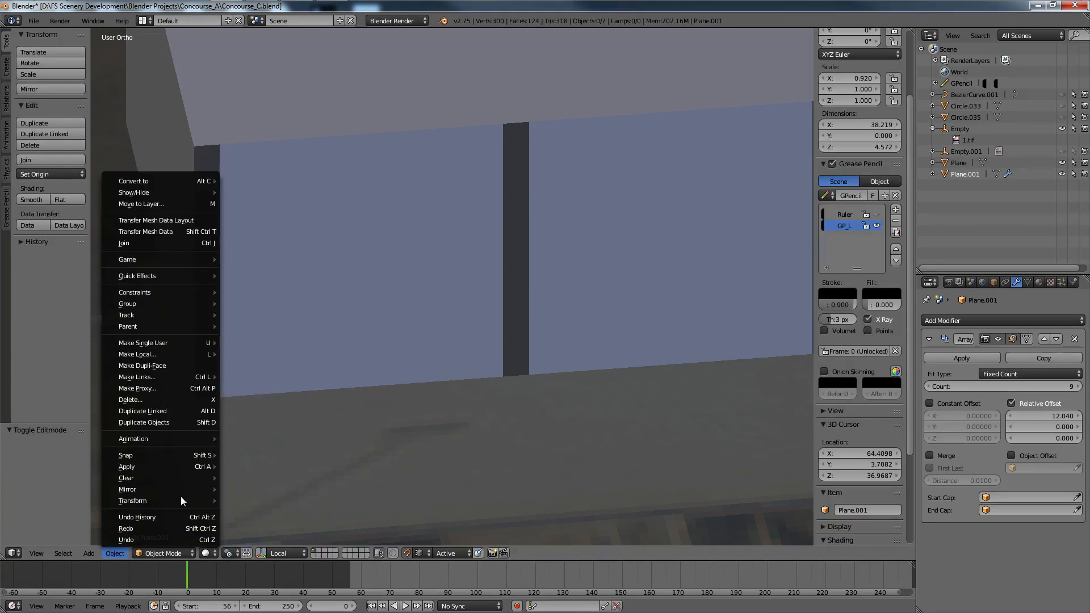
pyautogui.moveTo(180, 495)
pyautogui.click(286, 434)
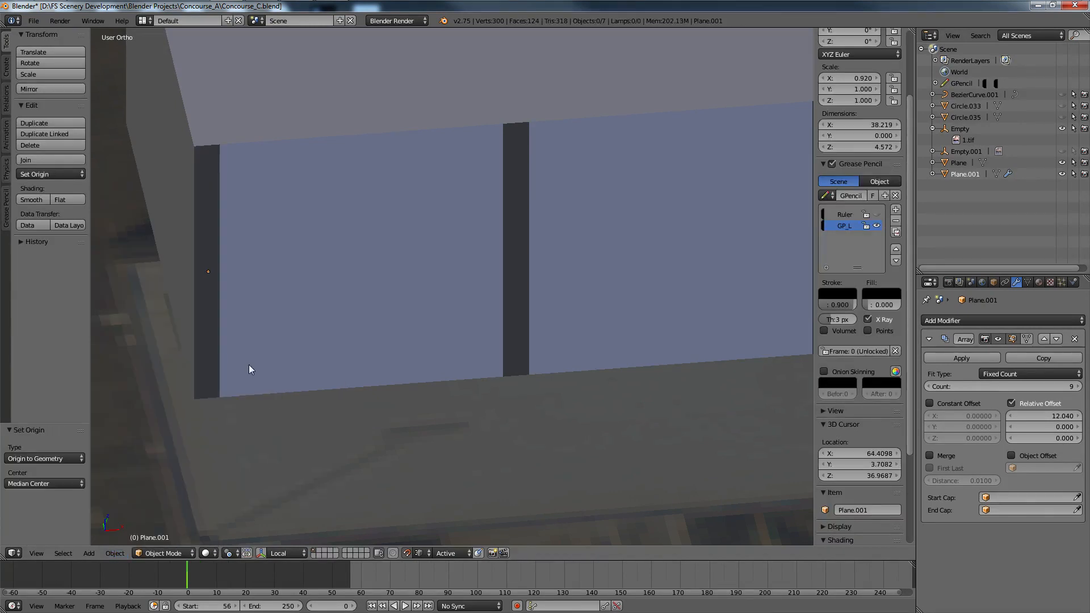
# Step: Apply the pillars' Array modifier in Object Mode to turn the copies into real geometry
pyautogui.scroll(-8, 248, 365)
pyautogui.keyDown('ctrl'); pyautogui.scroll(18, 482, 258); pyautogui.keyUp('ctrl')
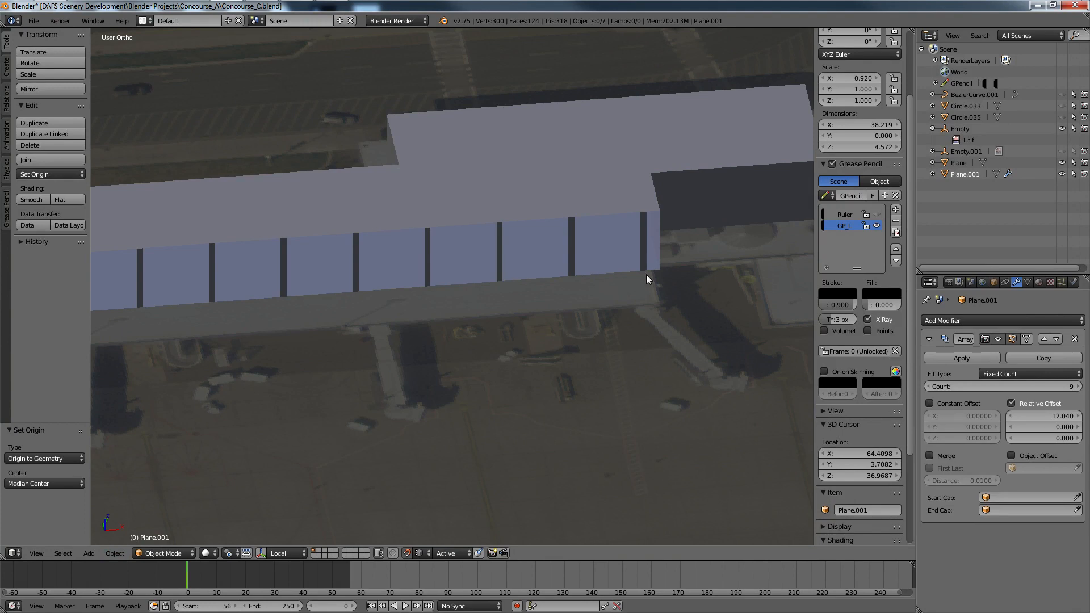
pyautogui.scroll(-3, 647, 274)
pyautogui.moveTo(483, 315); pyautogui.dragTo(469, 316, button='middle')
pyautogui.press('Tab')
pyautogui.scroll(7, 403, 280)
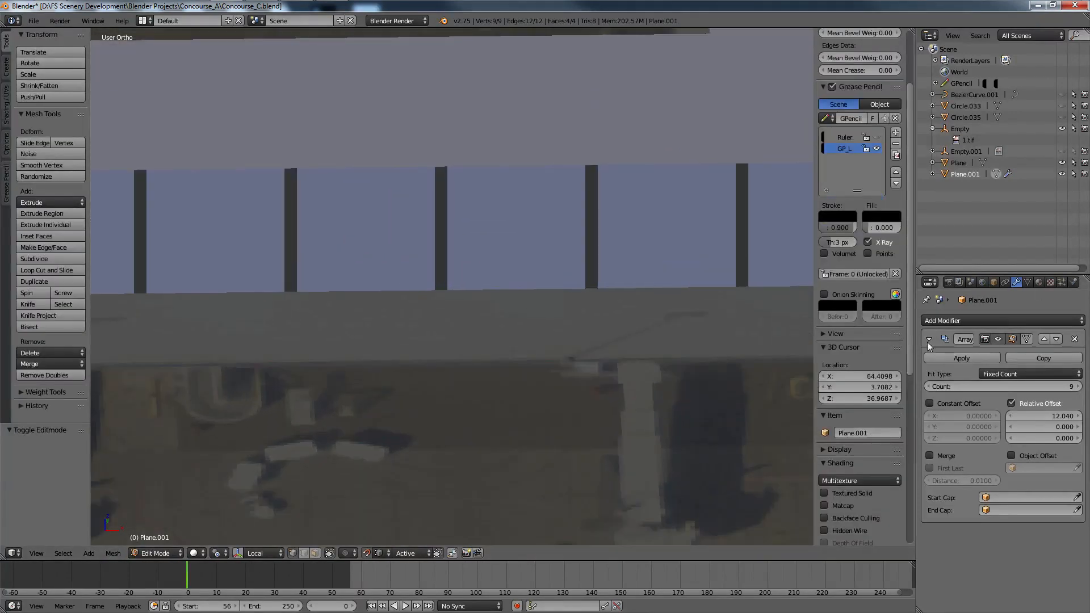
pyautogui.click(965, 356)
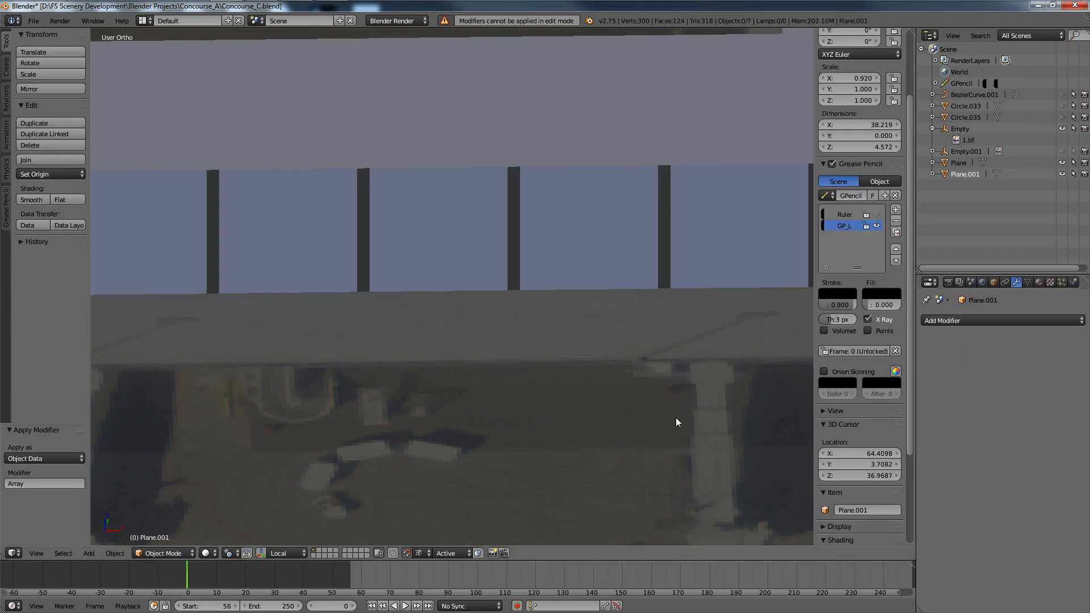
# Step: Fill the lower part of the opening between the first two pillars with a new face
pyautogui.scroll(-5, 597, 441)
pyautogui.keyDown('ctrl'); pyautogui.scroll(-7, 597, 441); pyautogui.keyUp('ctrl')
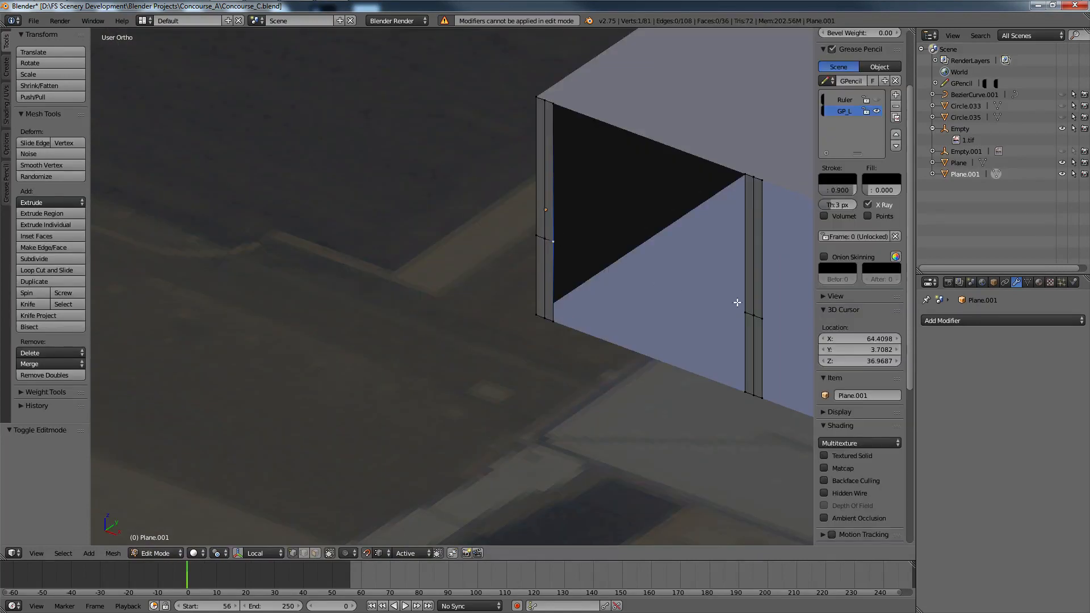
pyautogui.rightClick(741, 303)
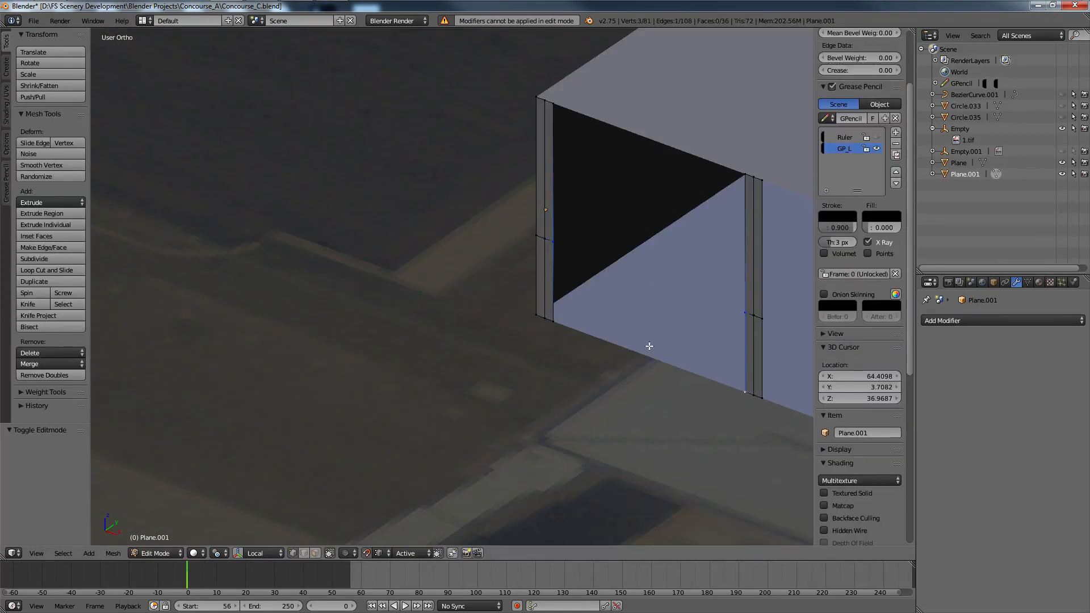
pyautogui.keyDown('shift'); pyautogui.rightClick(563, 300); pyautogui.keyUp('shift')
pyautogui.press('f')
pyautogui.keyDown('ctrl'); pyautogui.scroll(-3, 602, 318); pyautogui.keyUp('ctrl')
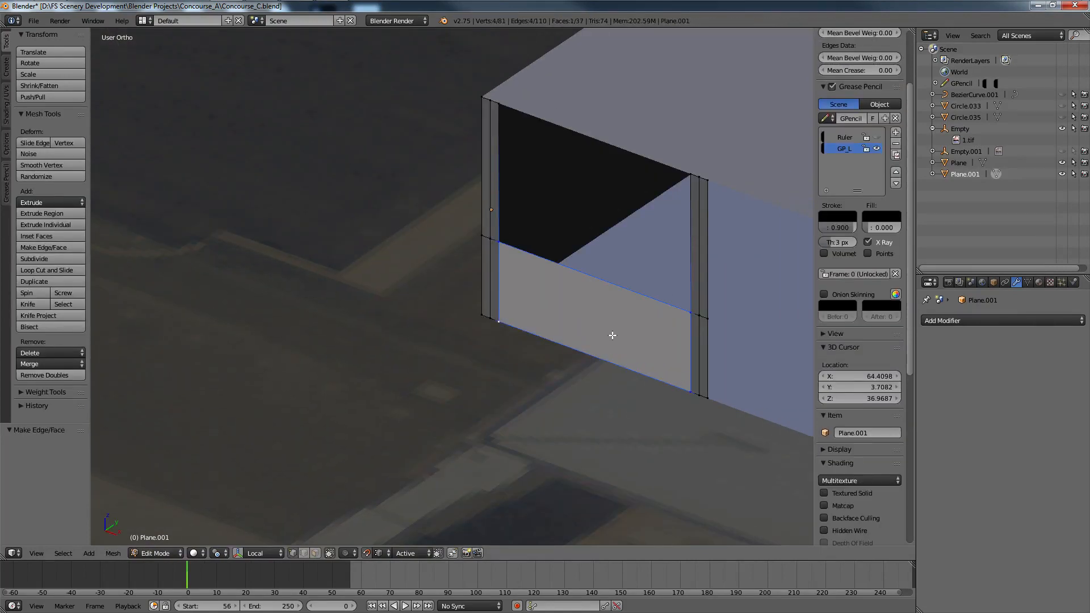
pyautogui.keyDown('ctrl'); pyautogui.scroll(-3, 613, 335); pyautogui.keyUp('ctrl')
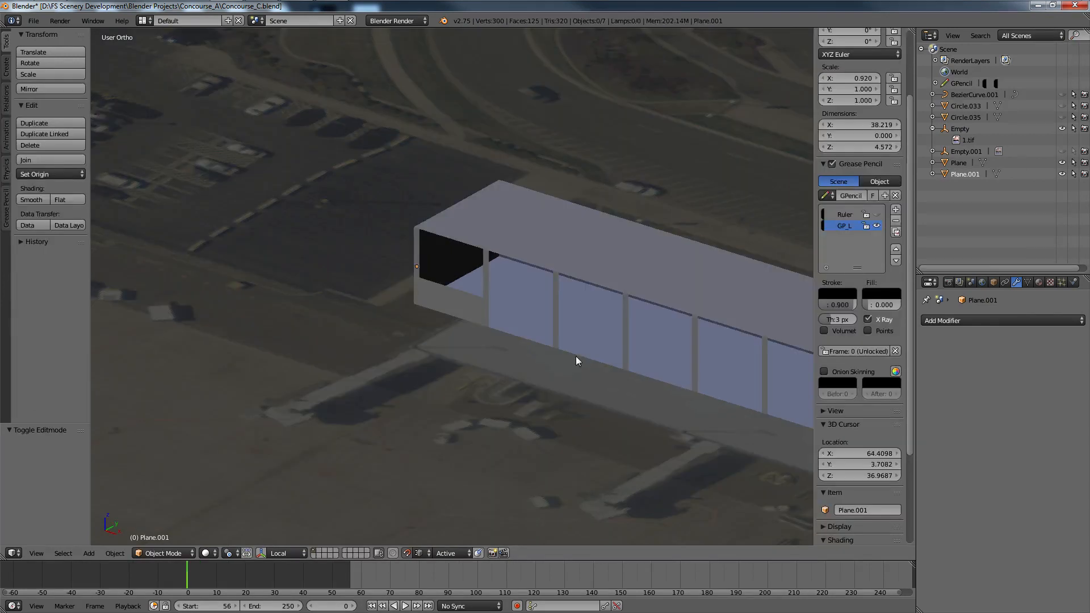
# Step: Select the main building object and delete its front wall face behind the pillars
pyautogui.rightClick(528, 312)
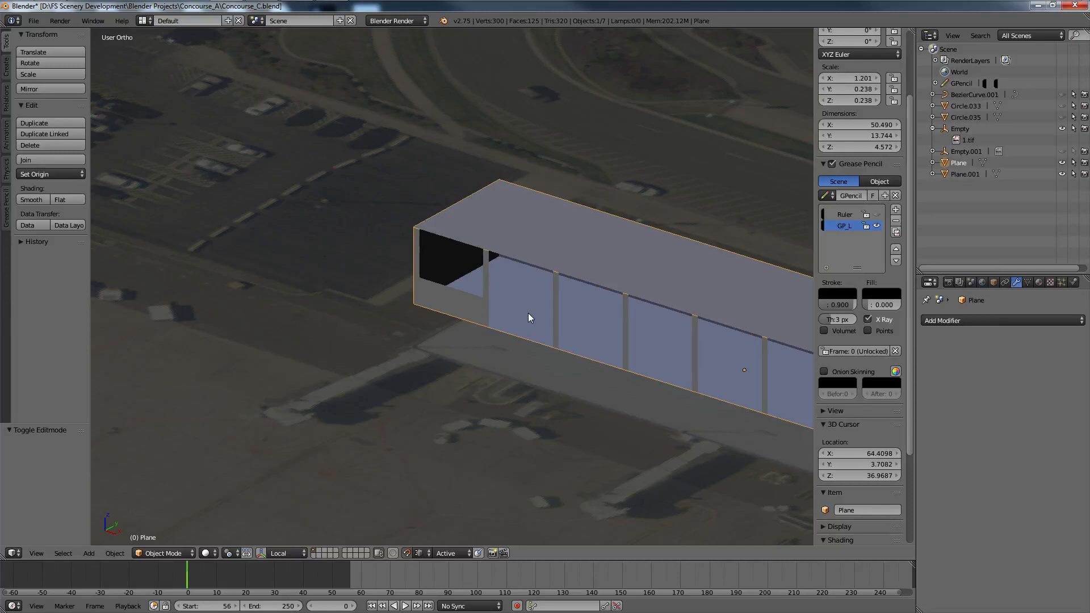
pyautogui.press('Tab')
pyautogui.rightClick(512, 309)
pyautogui.press('x')
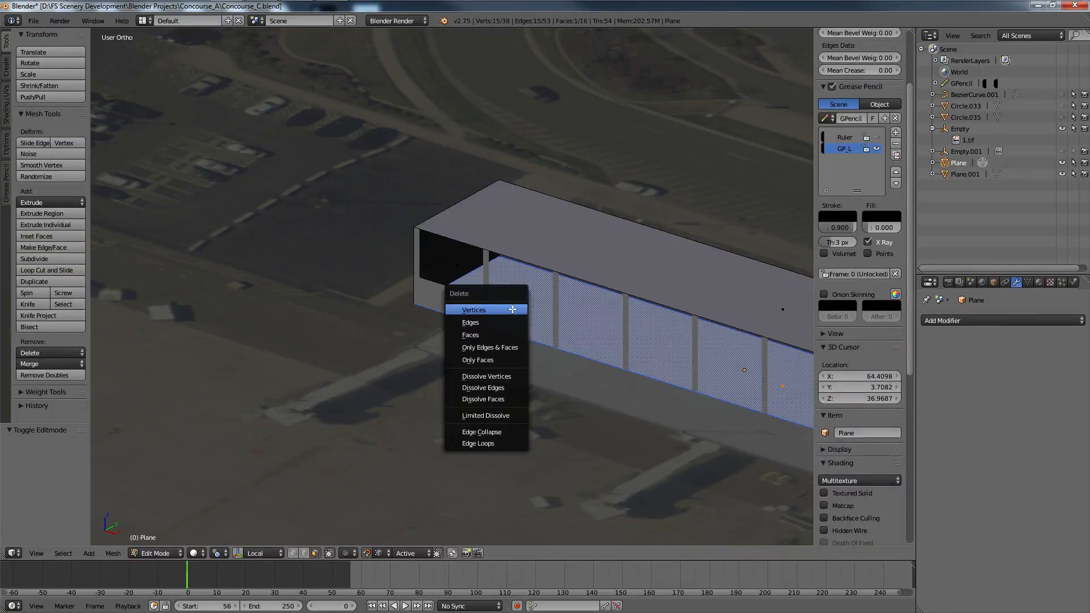
pyautogui.click(513, 335)
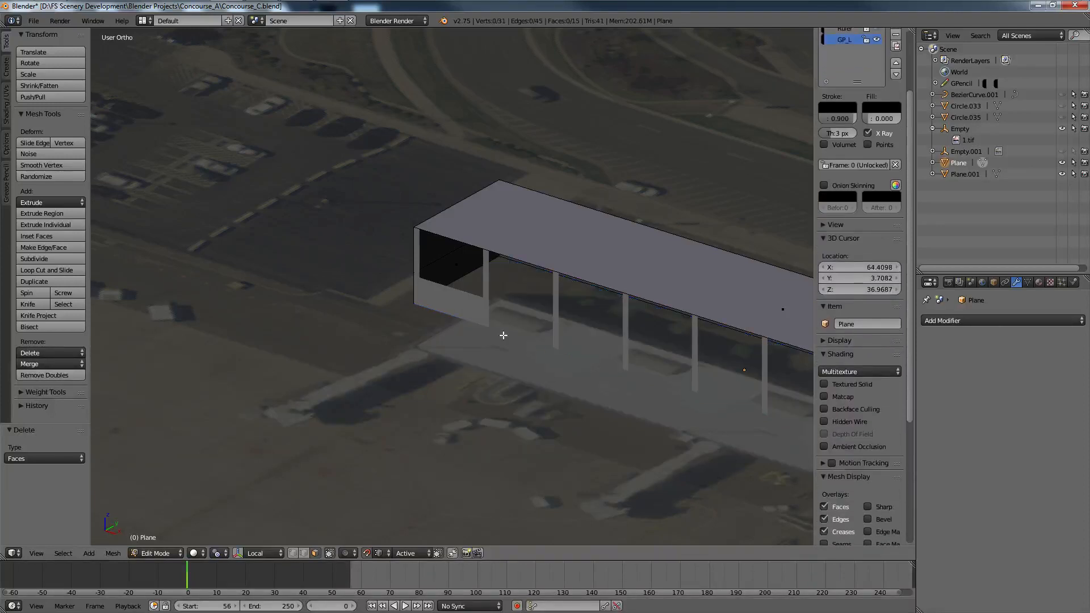
# Step: Switch to Google Earth and examine the windows and lower wall panels along the concourse facade
pyautogui.scroll(5, 514, 352)
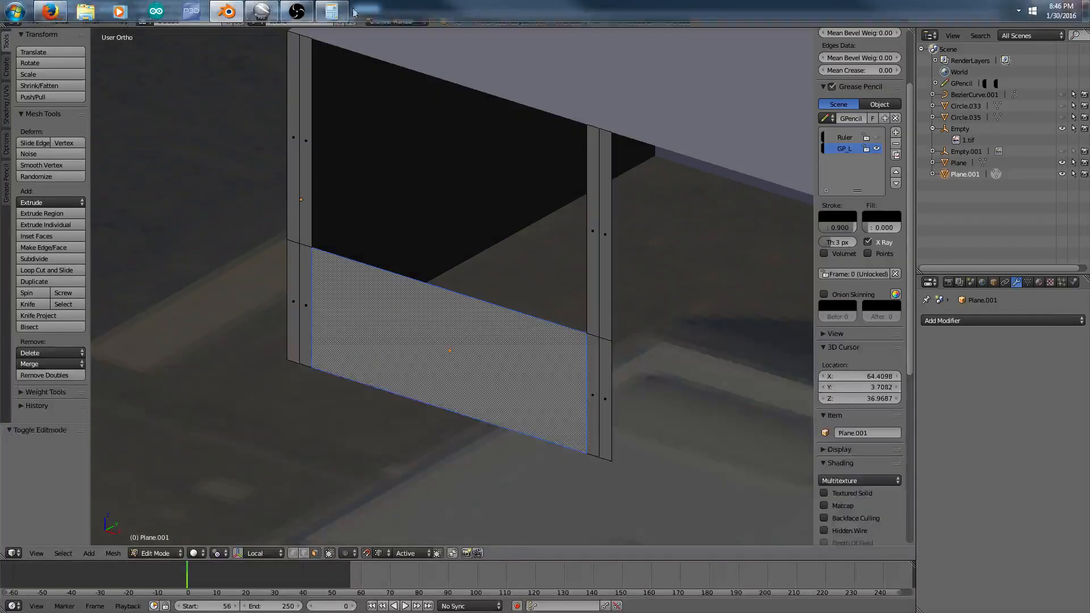
pyautogui.click(273, 6)
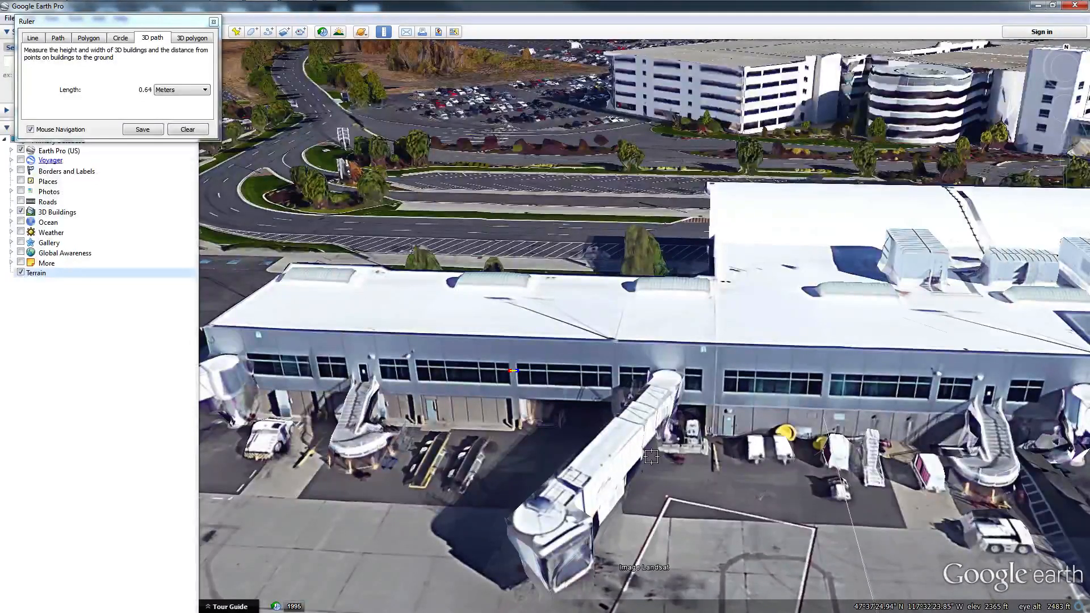
pyautogui.moveTo(659, 464); pyautogui.dragTo(554, 467)
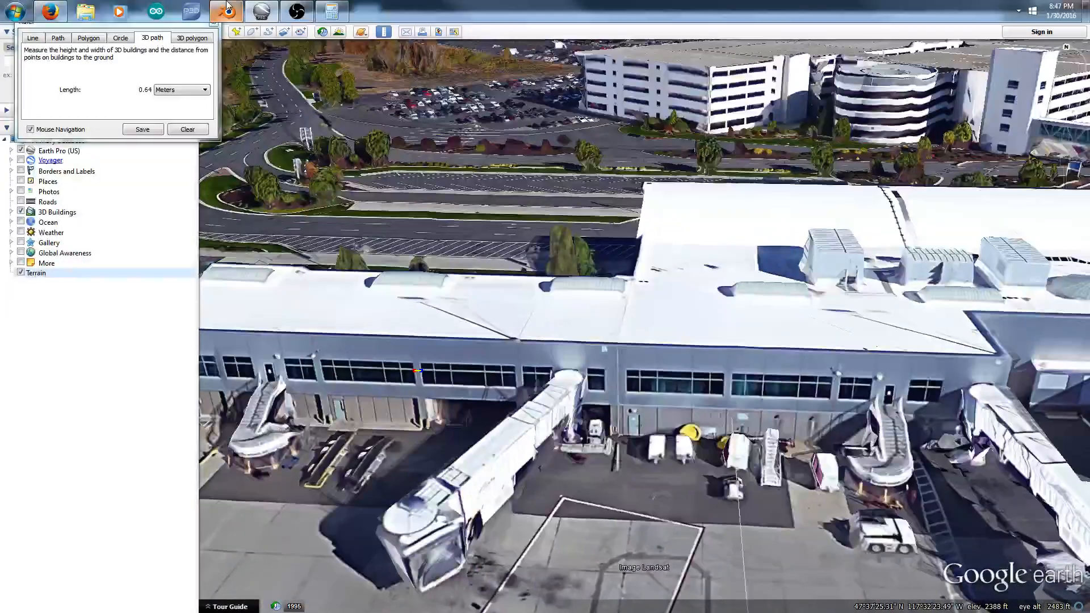
# Step: Switch back to Blender and extrude the lower panel between the first two pillars about 0.087 inward along Y
pyautogui.click(229, 10)
pyautogui.press('e')
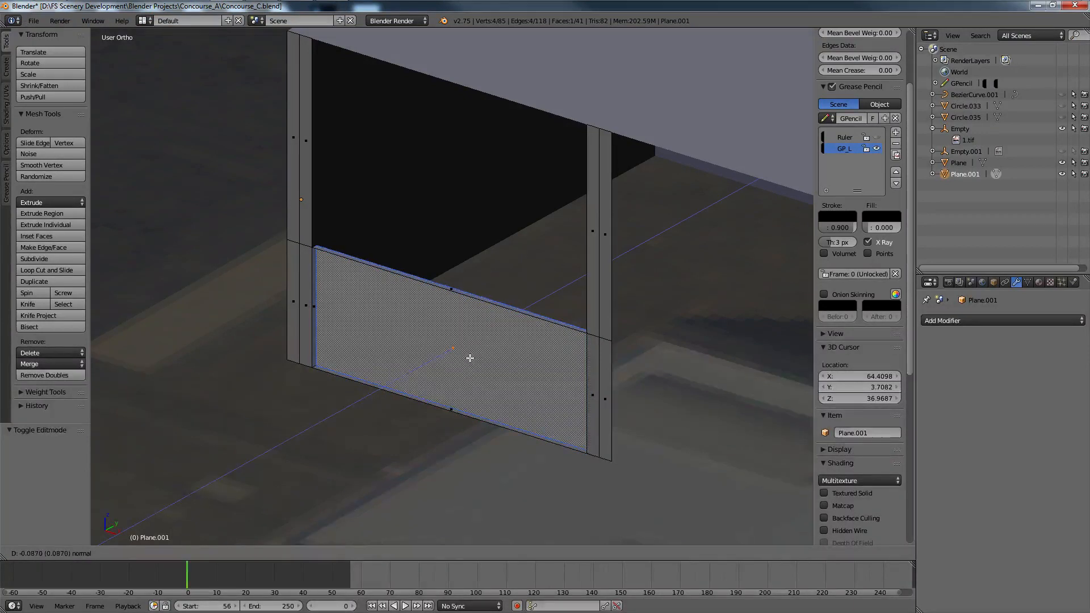
pyautogui.click(469, 358)
pyautogui.moveTo(469, 359); pyautogui.dragTo(461, 391, button='middle')
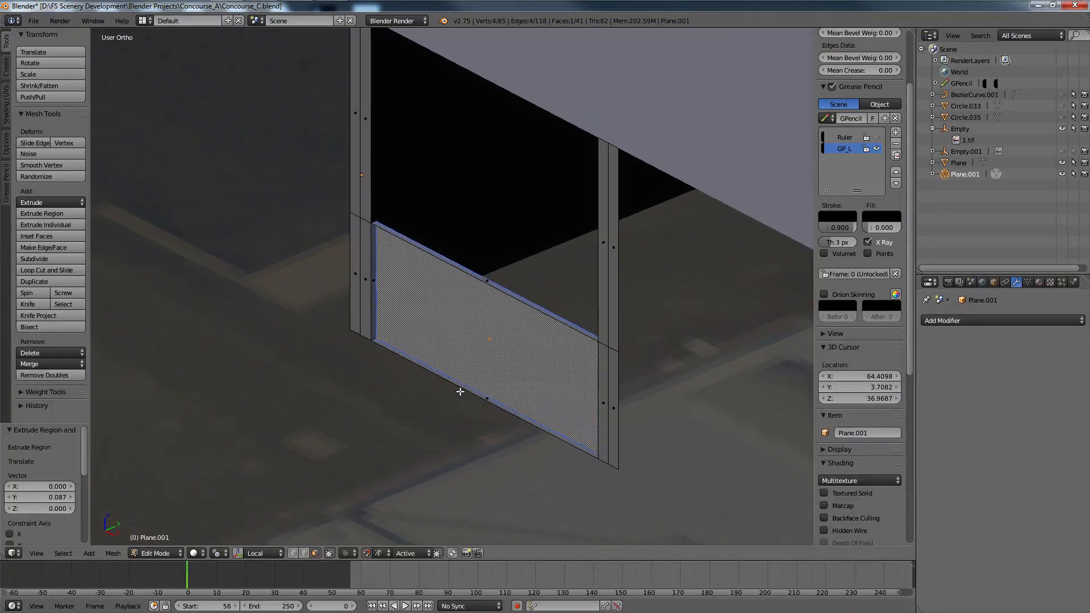
# Step: Delete the underside face of the extruded lower panel
pyautogui.scroll(-1, 461, 392)
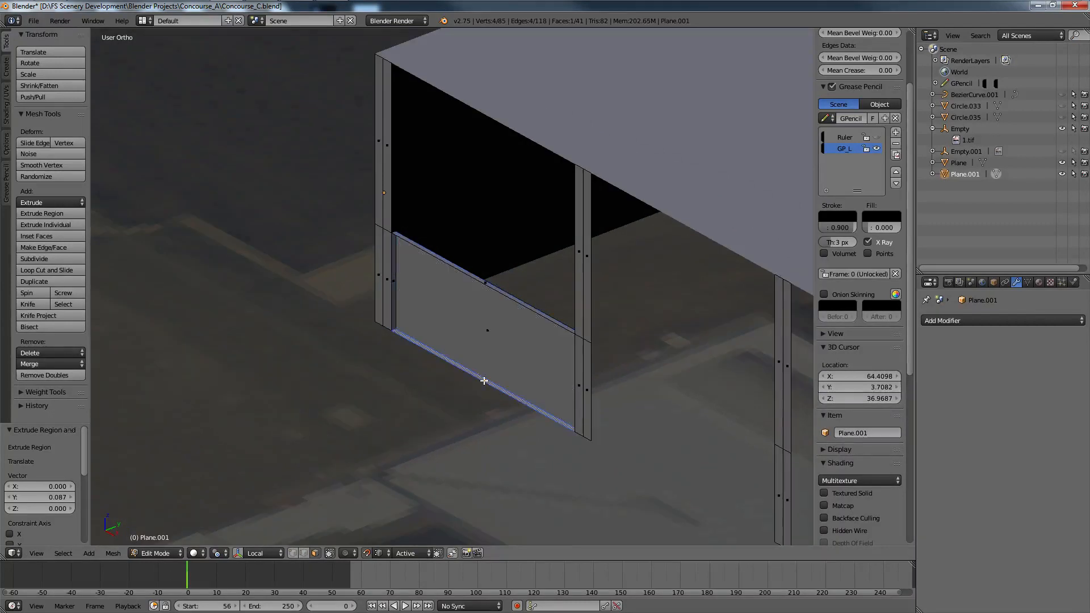
pyautogui.press('x')
pyautogui.click(484, 381)
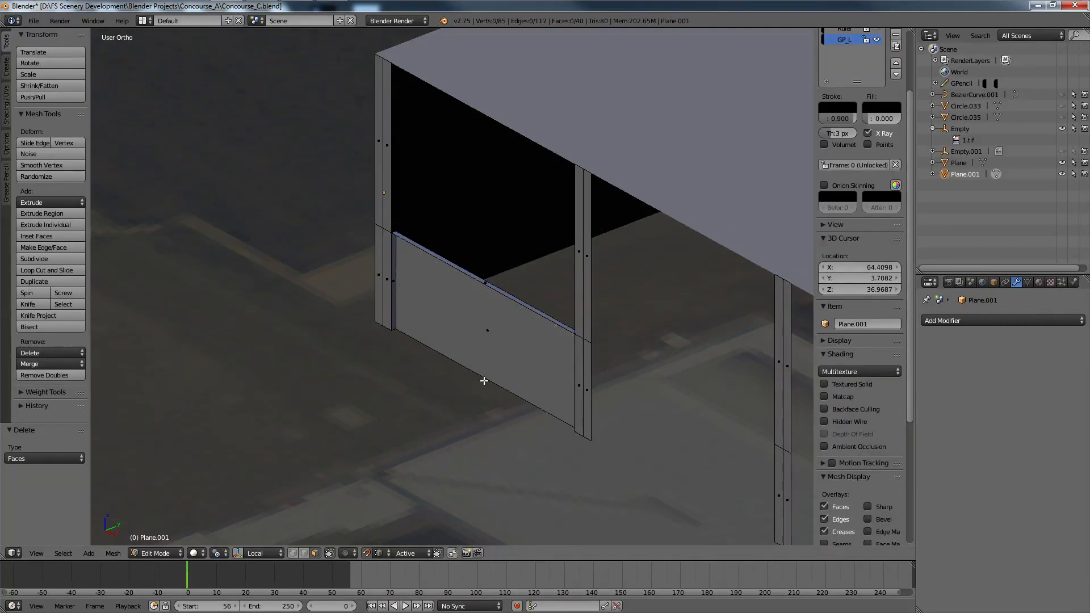
# Step: Switch to Google Earth, close the ruler and examine the concourse's window layout and end wall from several angles
pyautogui.moveTo(328, 5)
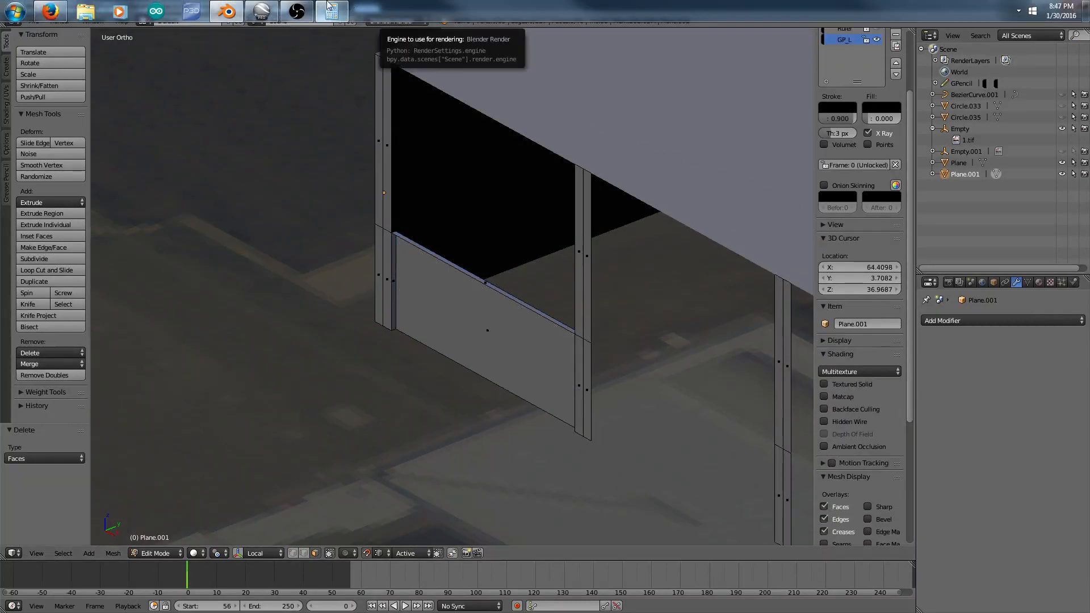
pyautogui.click(261, 11)
pyautogui.scroll(-1, 396, 122)
pyautogui.scroll(-2, 400, 118)
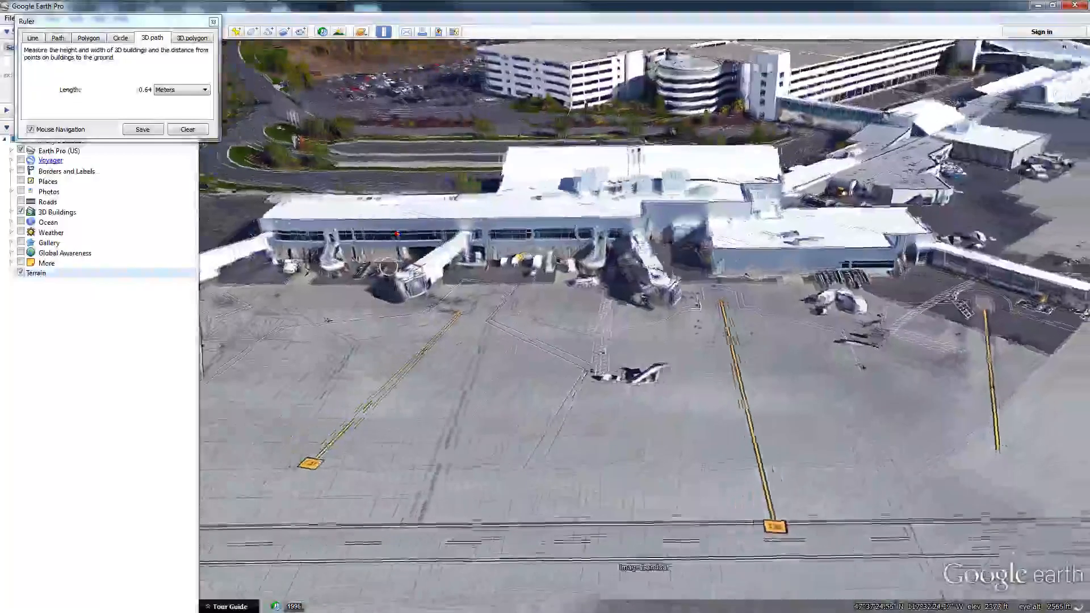
pyautogui.moveTo(390, 267); pyautogui.dragTo(282, 295, button='middle')
pyautogui.moveTo(283, 295); pyautogui.dragTo(373, 310)
pyautogui.scroll(2, 341, 318)
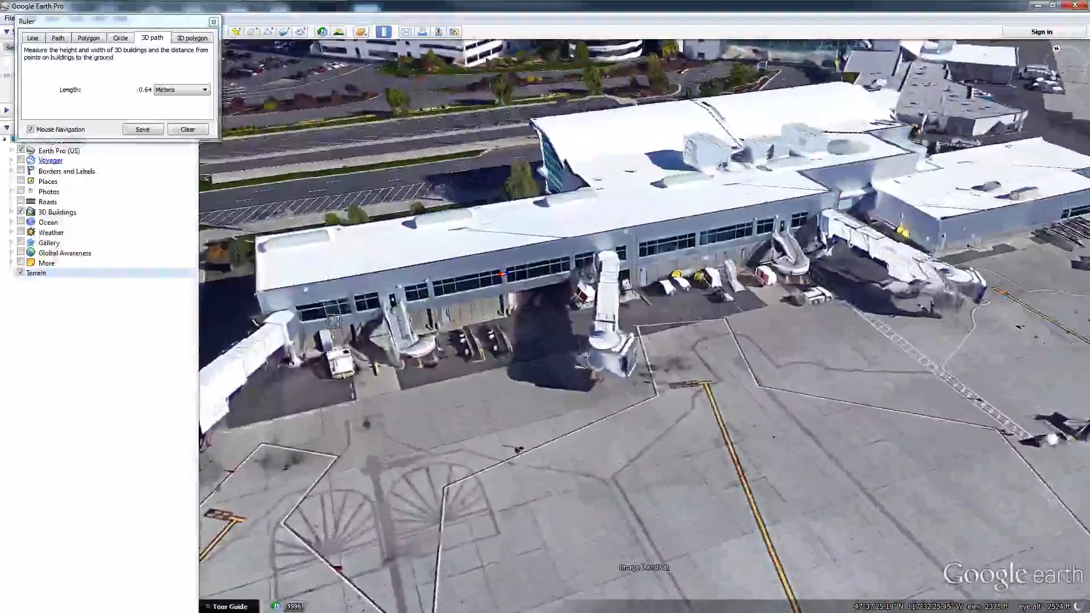
pyautogui.scroll(2, 341, 328)
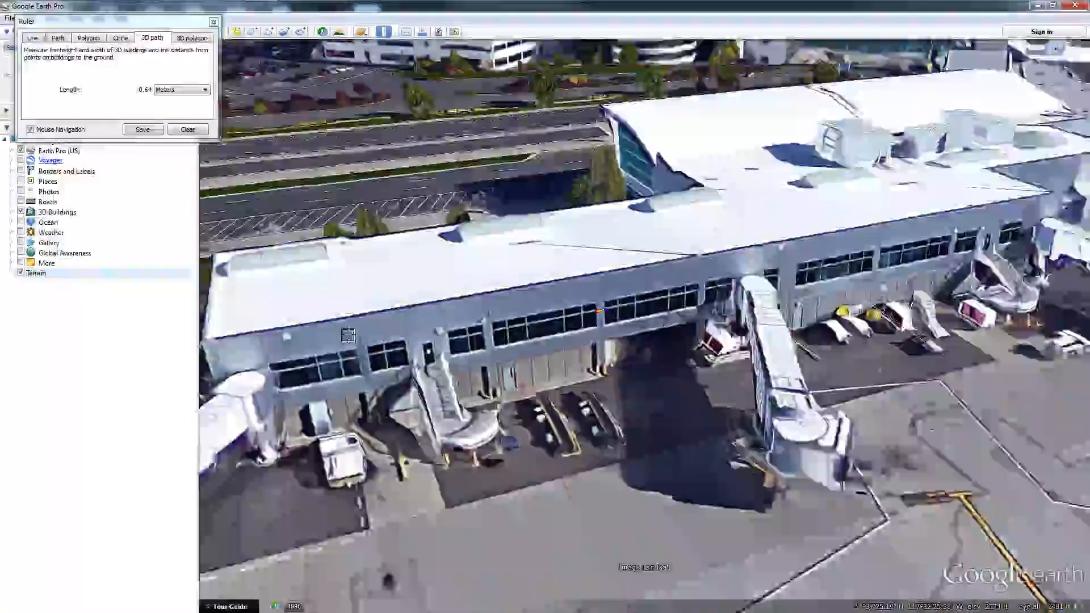
pyautogui.moveTo(348, 335); pyautogui.dragTo(539, 478)
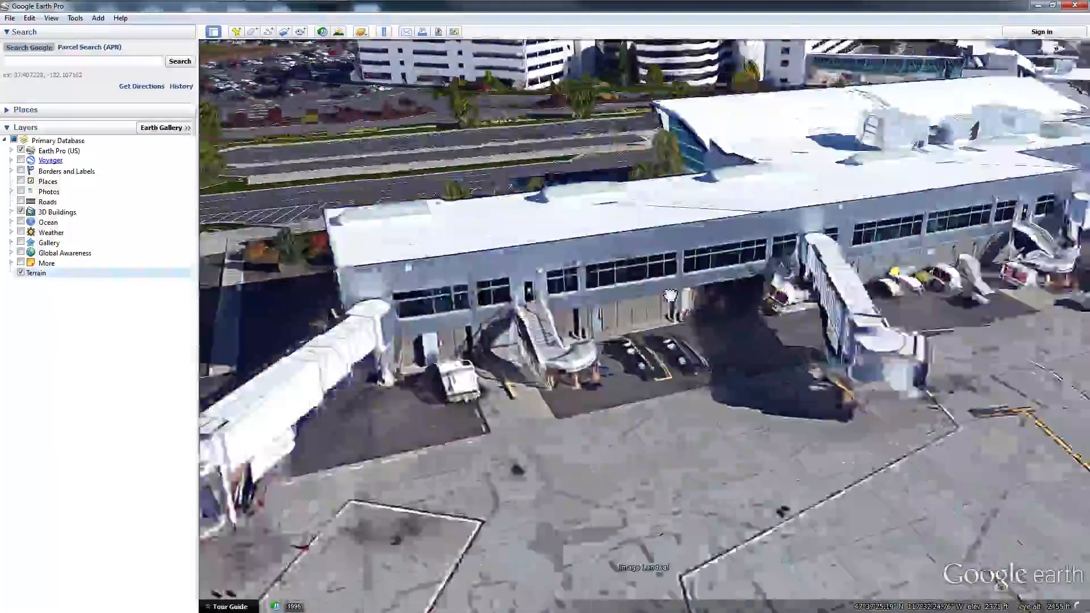
pyautogui.scroll(5, 650, 375)
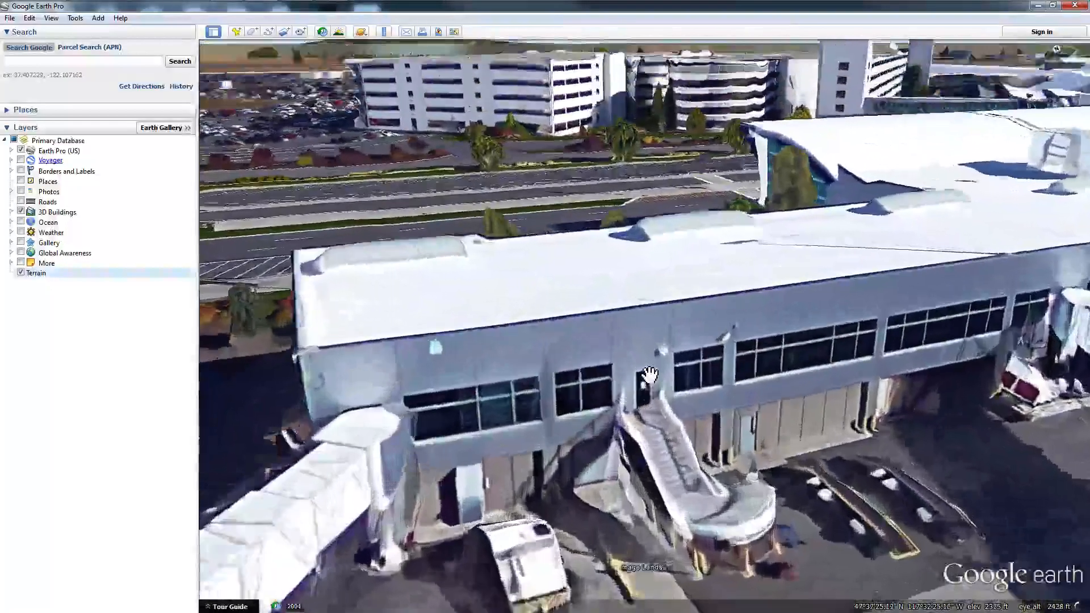
pyautogui.scroll(2, 650, 376)
pyautogui.moveTo(648, 378); pyautogui.dragTo(652, 348)
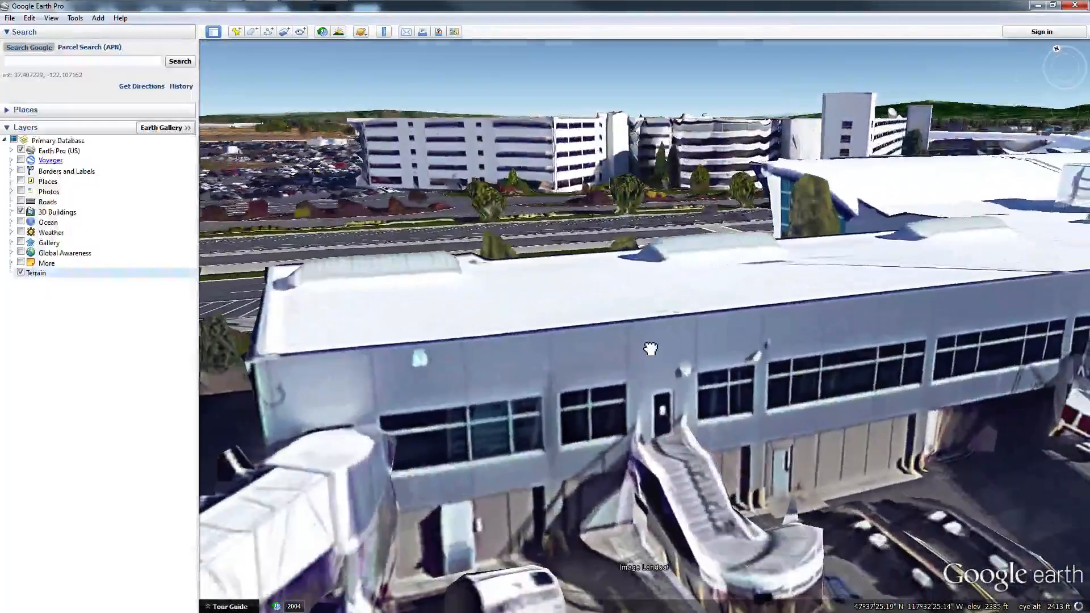
pyautogui.moveTo(470, 494); pyautogui.dragTo(500, 339)
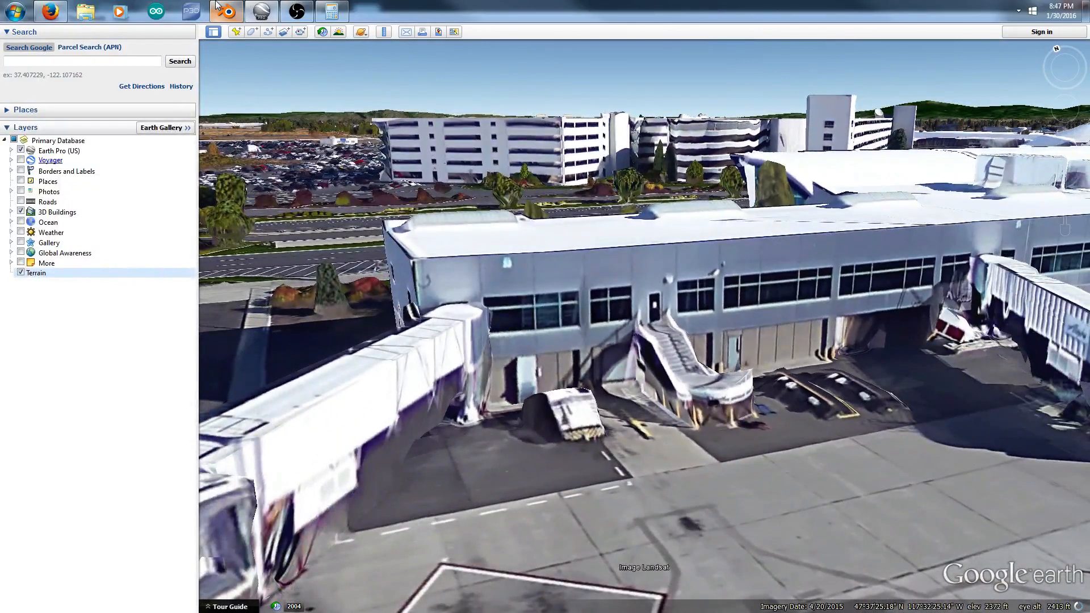
pyautogui.moveTo(222, 7)
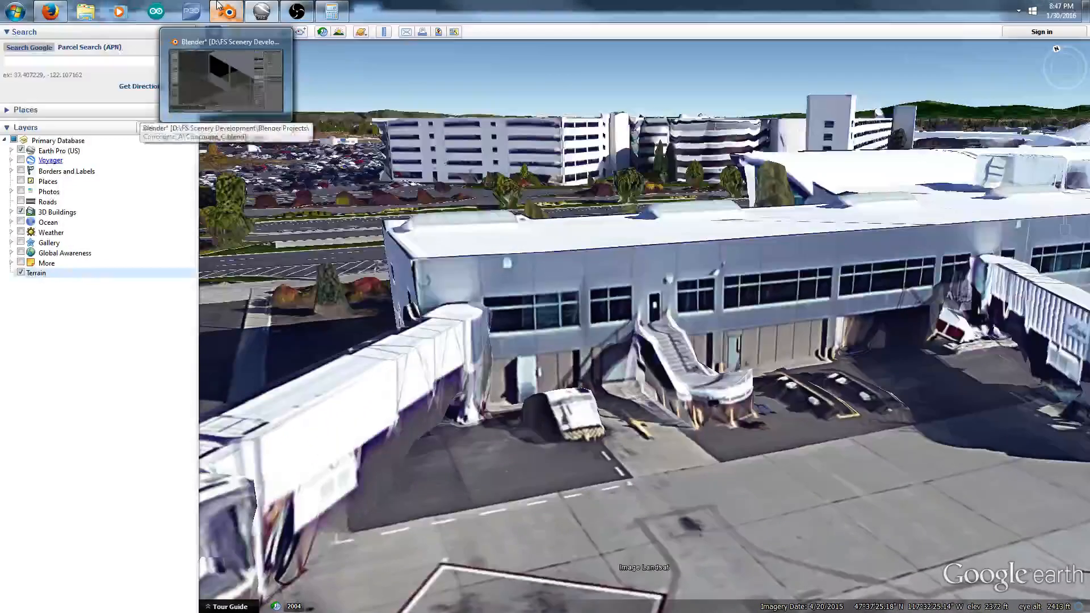
# Step: Switch back to Blender and select every face of the recessed lower panel between the first two pillars, including its thin top and side faces
pyautogui.click(219, 8)
pyautogui.moveTo(714, 369); pyautogui.dragTo(404, 297, button='middle')
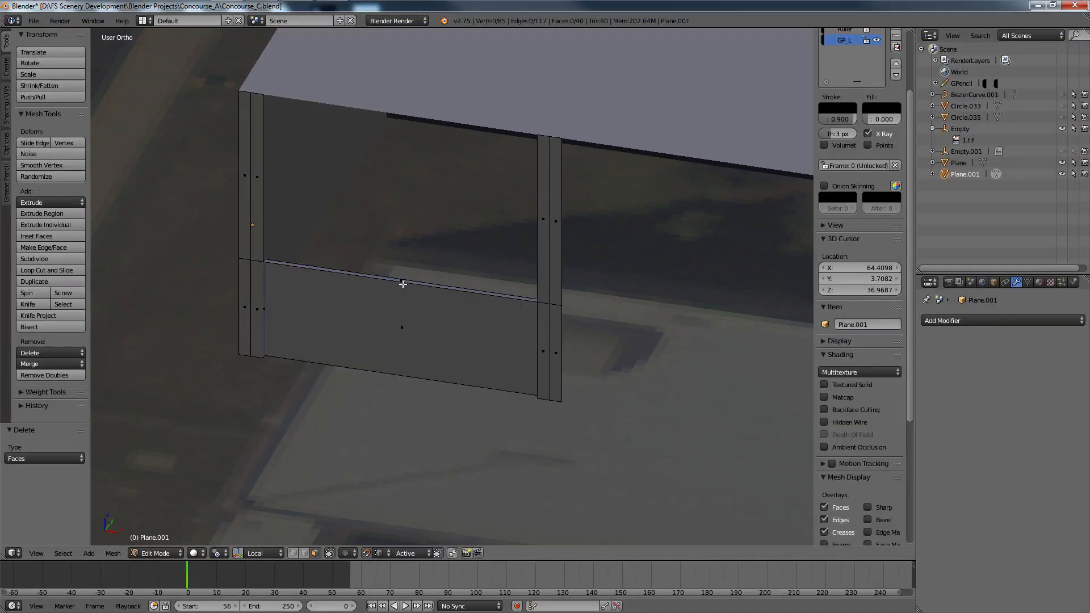
pyautogui.keyDown('alt'); pyautogui.rightClick(403, 284); pyautogui.keyUp('alt')
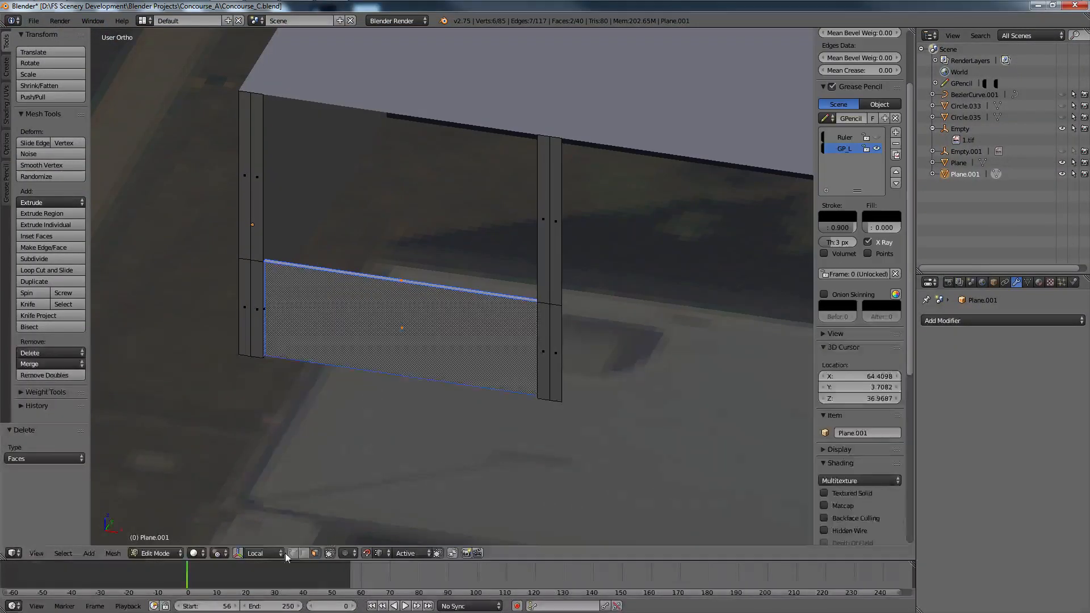
pyautogui.scroll(3, 129, 332)
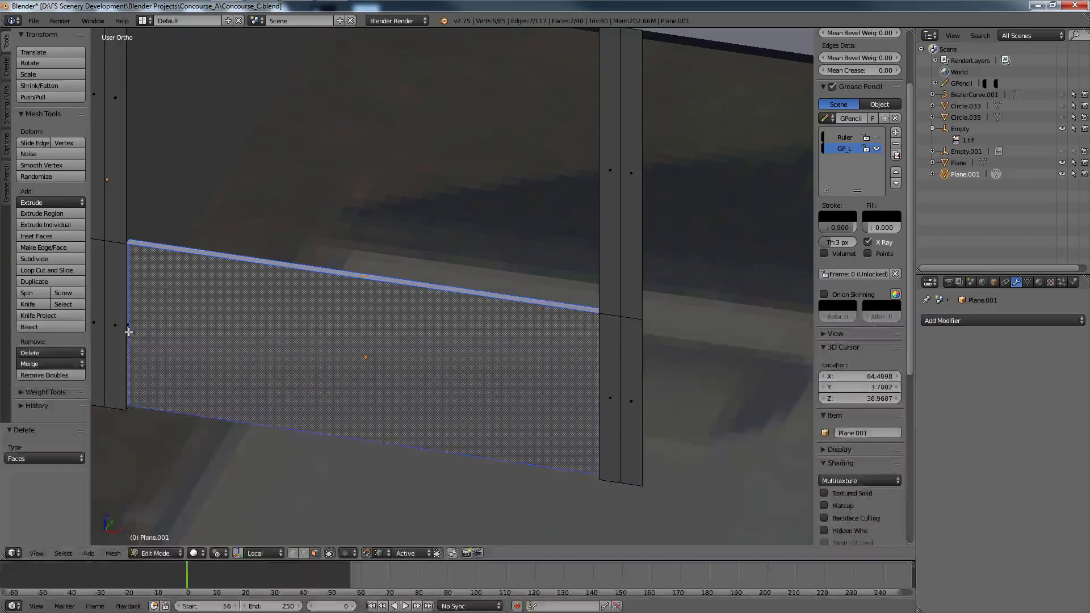
pyautogui.keyDown('shift'); pyautogui.rightClick(129, 331); pyautogui.keyUp('shift')
pyautogui.moveTo(129, 332); pyautogui.dragTo(166, 337, button='middle')
pyautogui.keyDown('shift'); pyautogui.rightClick(486, 324); pyautogui.keyUp('shift')
pyautogui.keyDown('shift'); pyautogui.rightClick(462, 328); pyautogui.keyUp('shift')
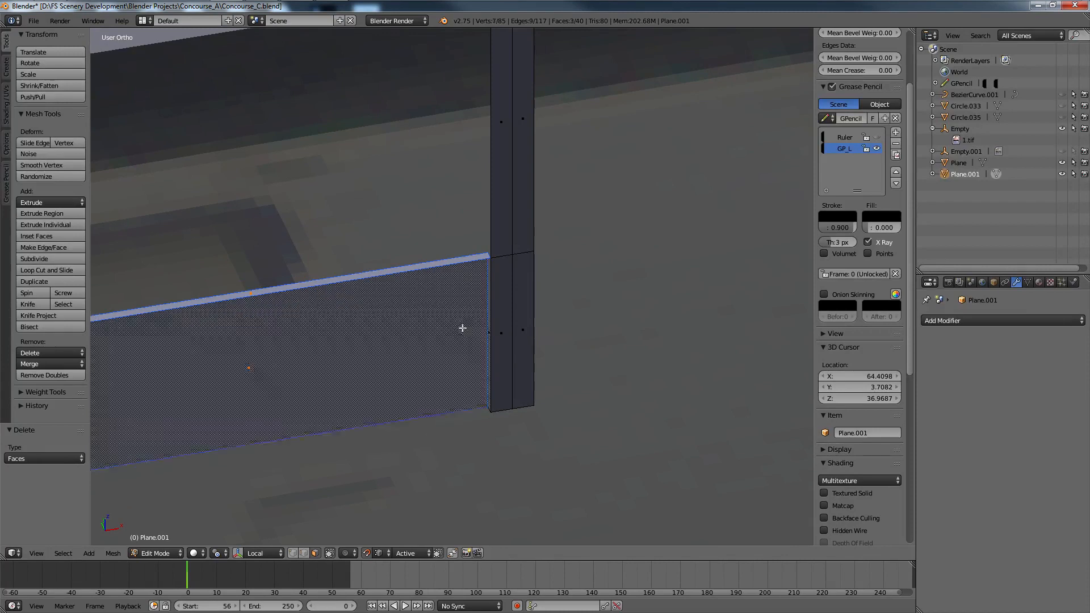
pyautogui.scroll(-3, 463, 328)
pyautogui.scroll(3, 455, 365)
pyautogui.keyDown('shift'); pyautogui.rightClick(485, 262); pyautogui.keyUp('shift')
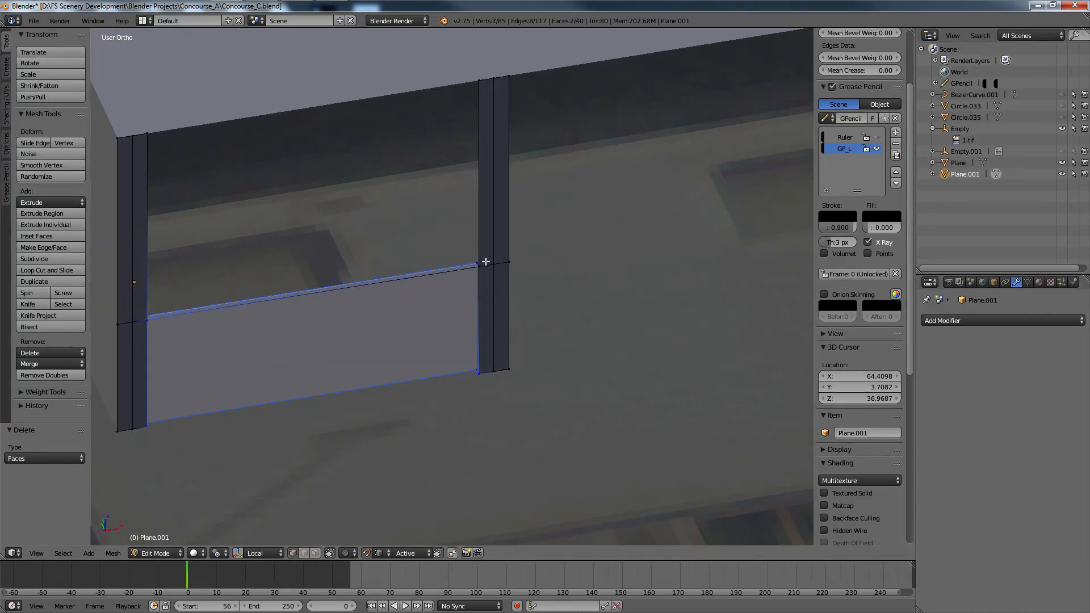
pyautogui.keyDown('shift'); pyautogui.rightClick(485, 261); pyautogui.keyUp('shift')
pyautogui.scroll(-3, 482, 273)
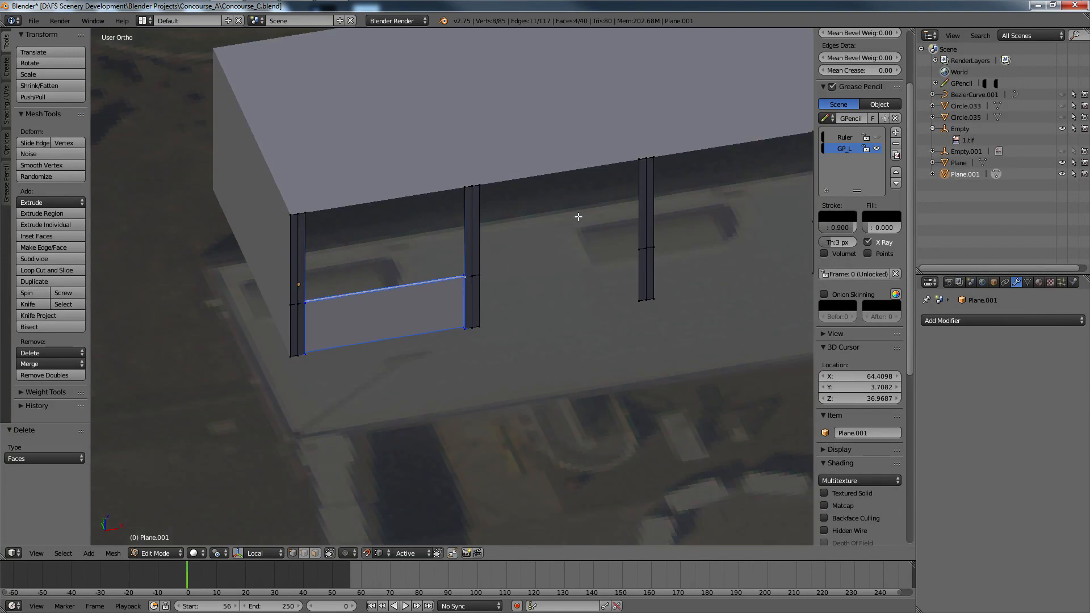
# Step: Duplicate the selected panel along X by 4.728 into the second bay, and again into the third bay
pyautogui.hotkey('shift', 'd')
pyautogui.press('x')
pyautogui.click(618, 260)
pyautogui.keyDown('ctrl'); pyautogui.scroll(-2, 608, 272); pyautogui.keyUp('ctrl')
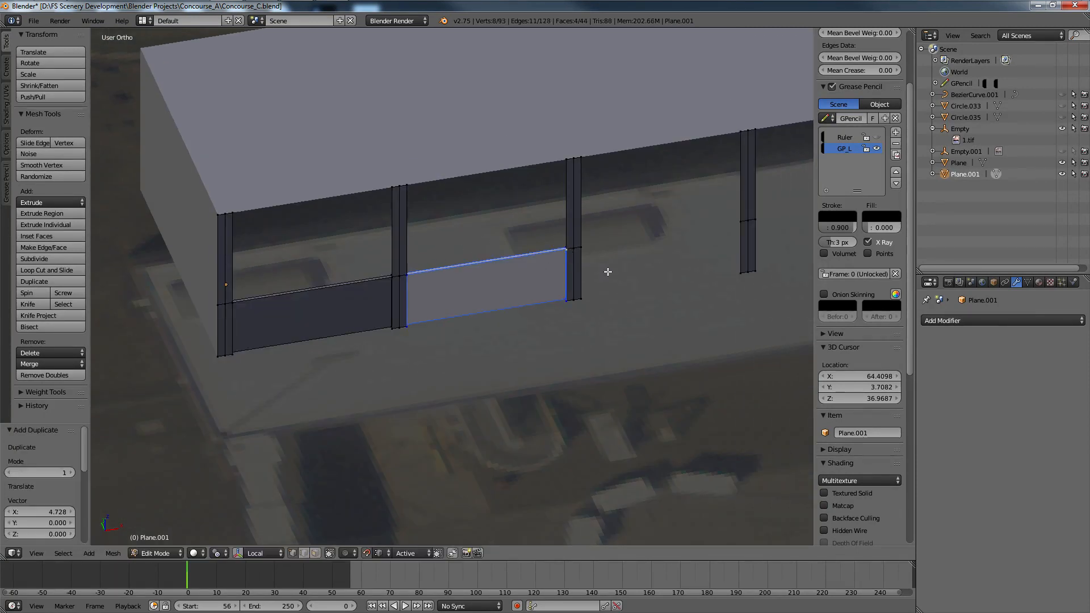
pyautogui.keyDown('ctrl'); pyautogui.scroll(-1, 608, 271); pyautogui.keyUp('ctrl')
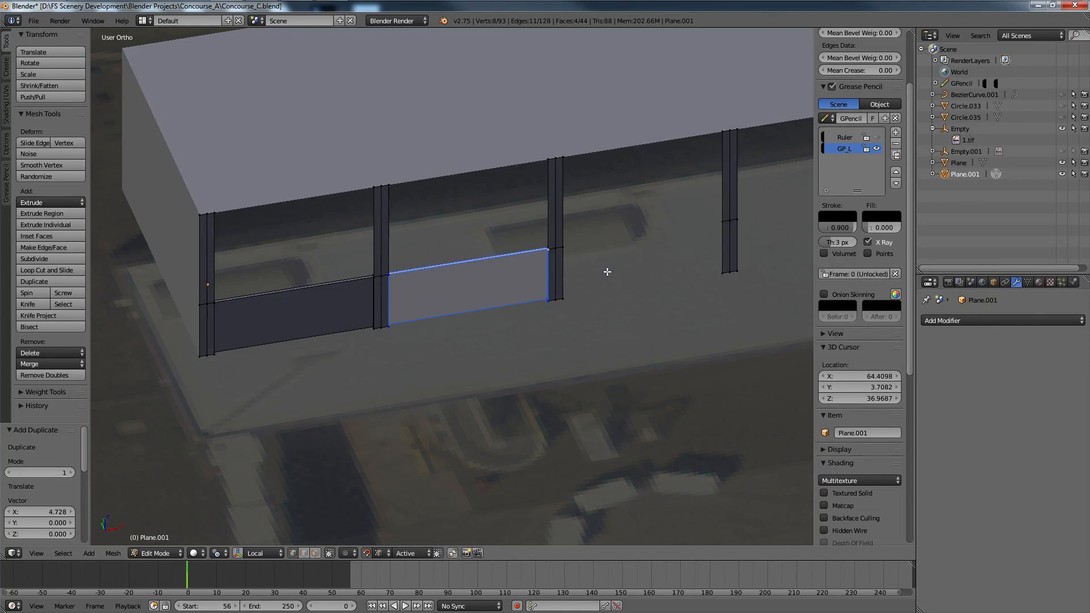
# Step: Select the whole pillar-and-panel mesh and remove its doubled vertices
pyautogui.moveTo(607, 272); pyautogui.dragTo(559, 280, button='middle')
pyautogui.press('a')
pyautogui.press('a')
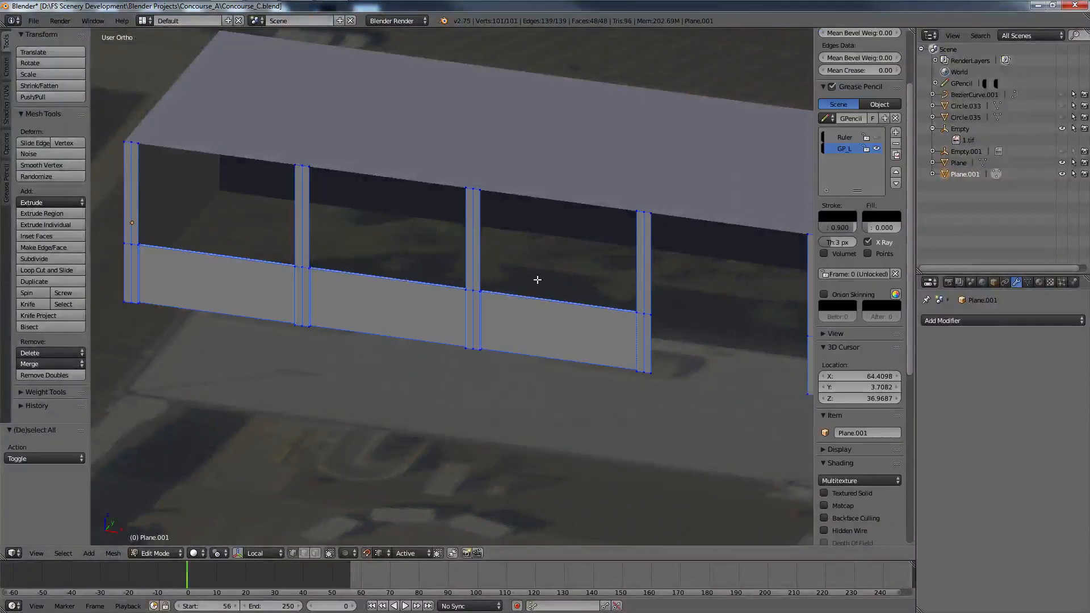
pyautogui.press('w')
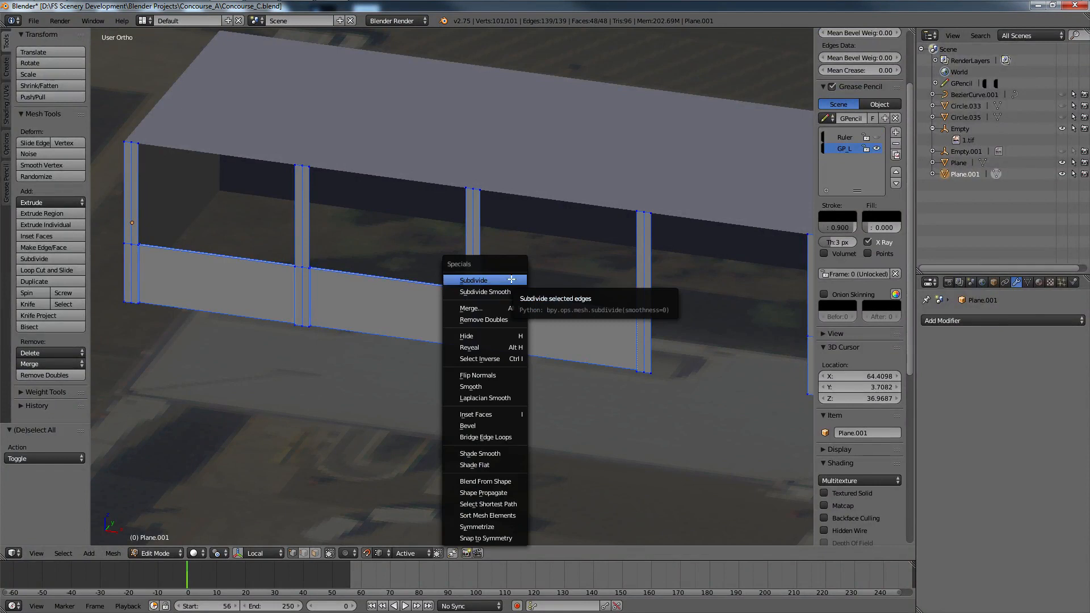
pyautogui.click(483, 322)
# Step: Look along the remaining open bays, switch to Google Earth and examine the lower wall openings of the concourse
pyautogui.scroll(2, 454, 196)
pyautogui.keyDown('ctrl'); pyautogui.scroll(19, 460, 212); pyautogui.keyUp('ctrl')
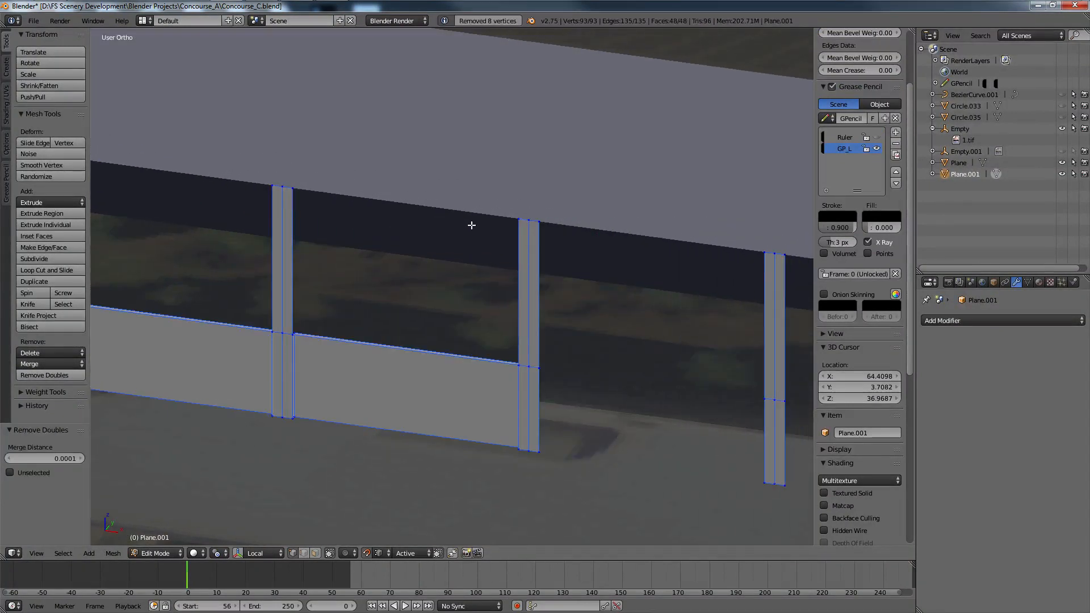
pyautogui.keyDown('shift'); pyautogui.scroll(-7, 472, 223); pyautogui.keyUp('shift')
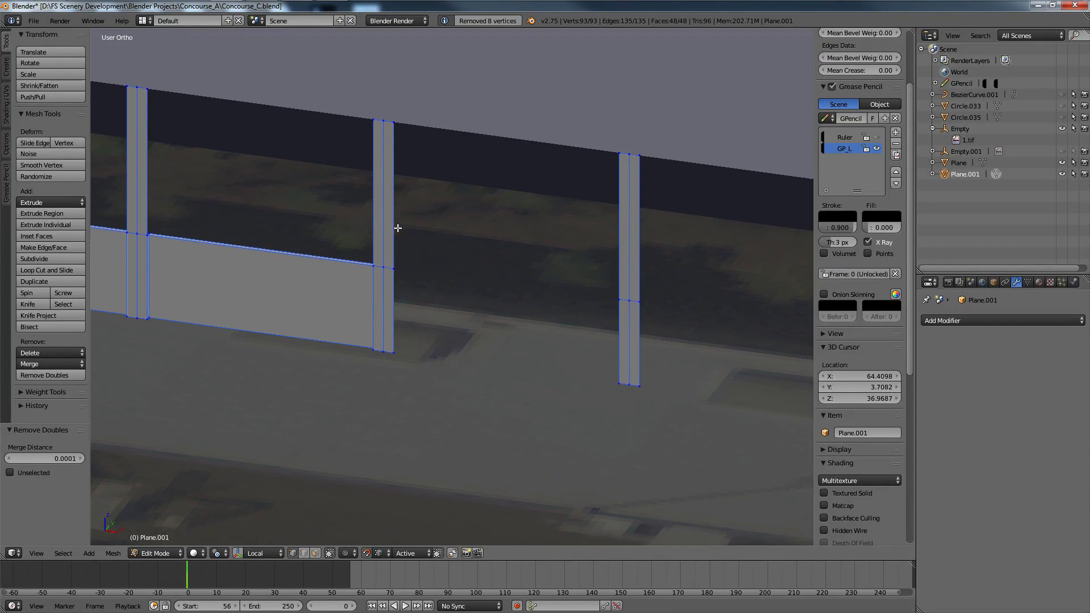
pyautogui.scroll(-5, 397, 228)
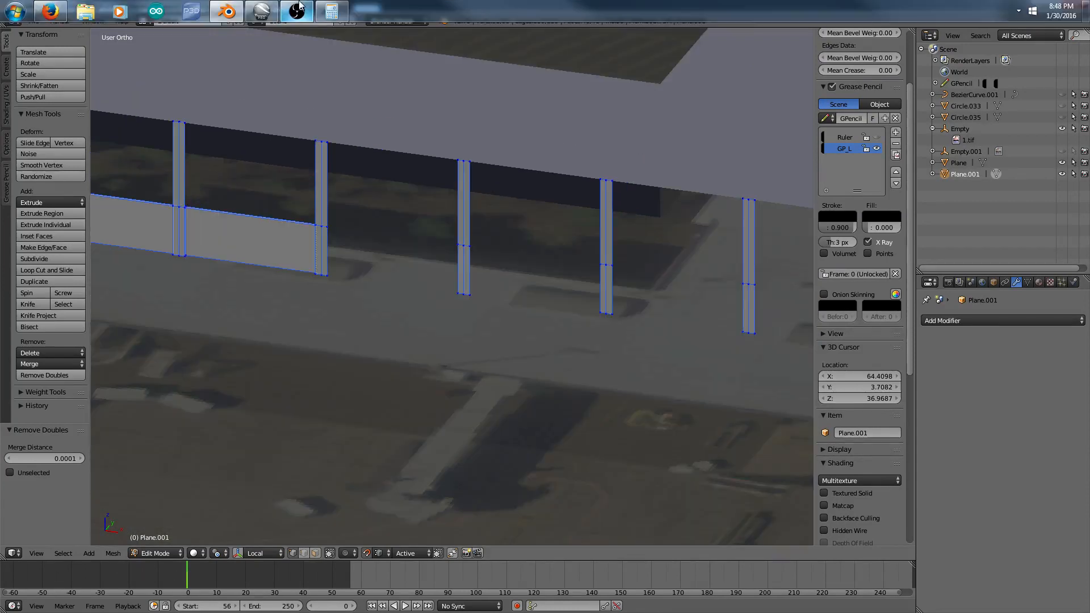
pyautogui.click(262, 12)
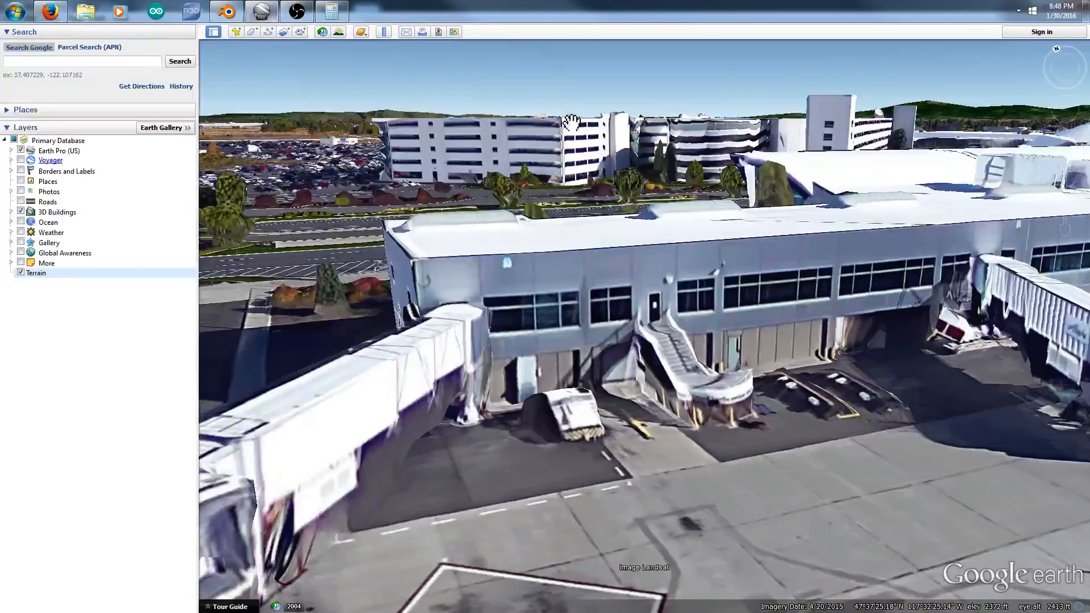
pyautogui.moveTo(647, 391); pyautogui.dragTo(607, 431)
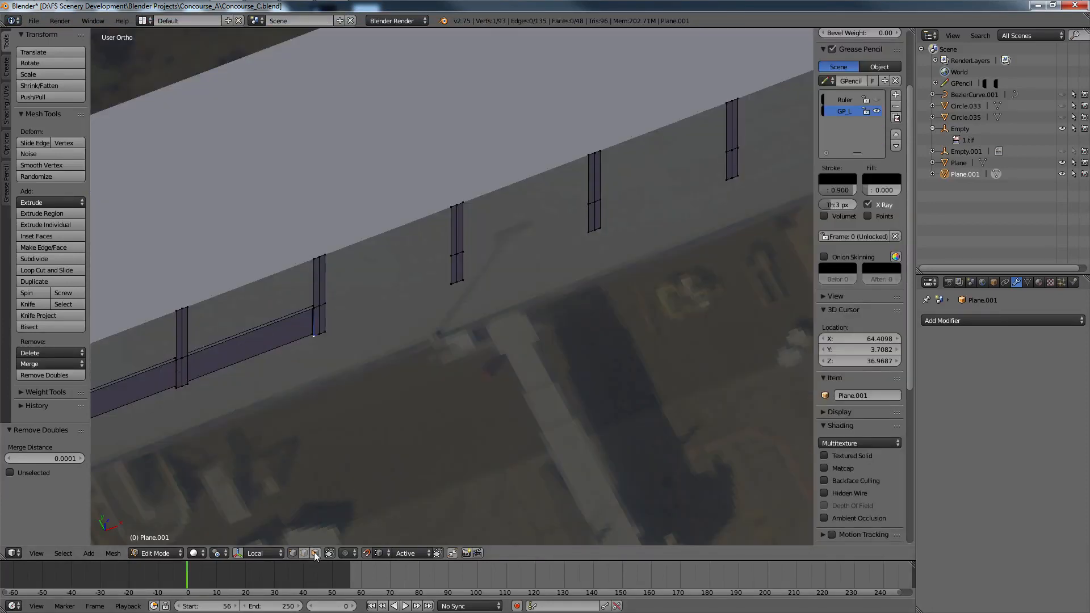
# Step: In Blender, fill the lower openings of the fourth and fifth bays with faces between the facing pillar edges
pyautogui.click(315, 553)
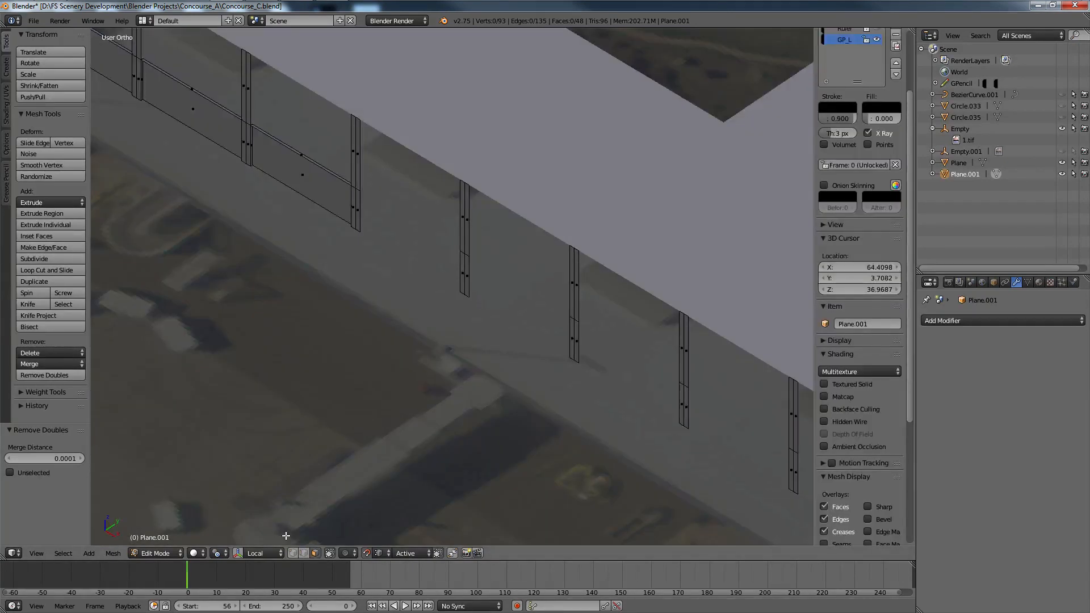
pyautogui.click(304, 553)
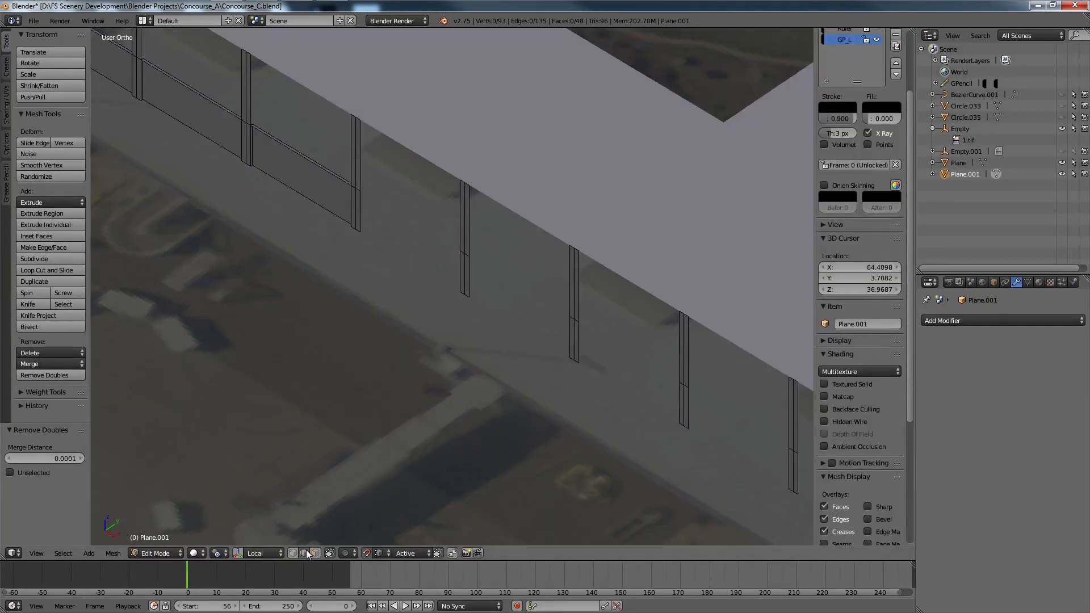
pyautogui.rightClick(360, 227)
pyautogui.keyDown('shift'); pyautogui.rightClick(461, 273); pyautogui.keyUp('shift')
pyautogui.press('f')
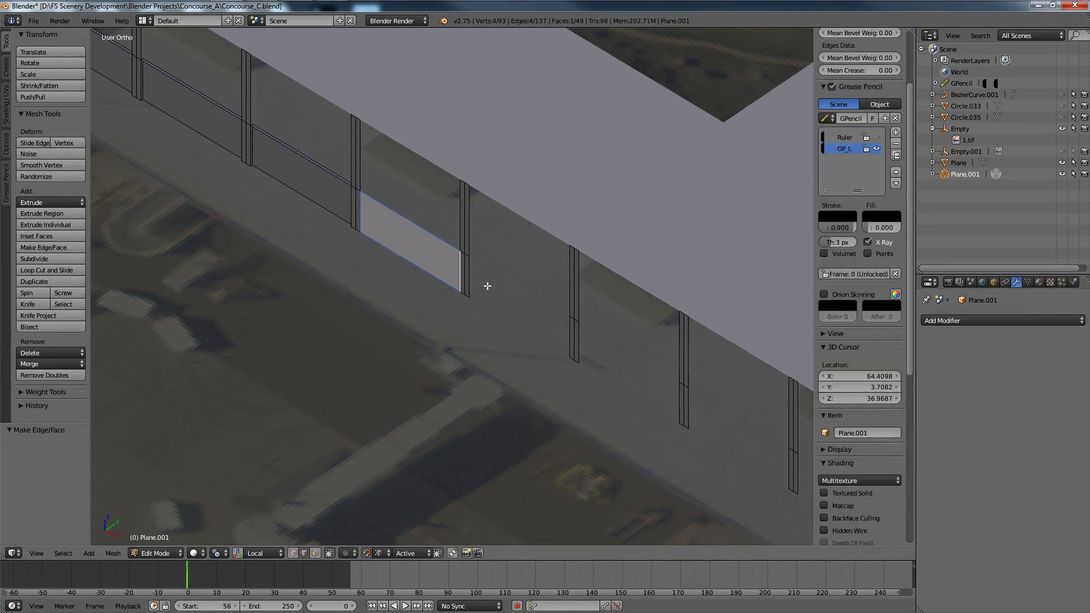
pyautogui.rightClick(481, 286)
pyautogui.keyDown('shift'); pyautogui.rightClick(571, 330); pyautogui.keyUp('shift')
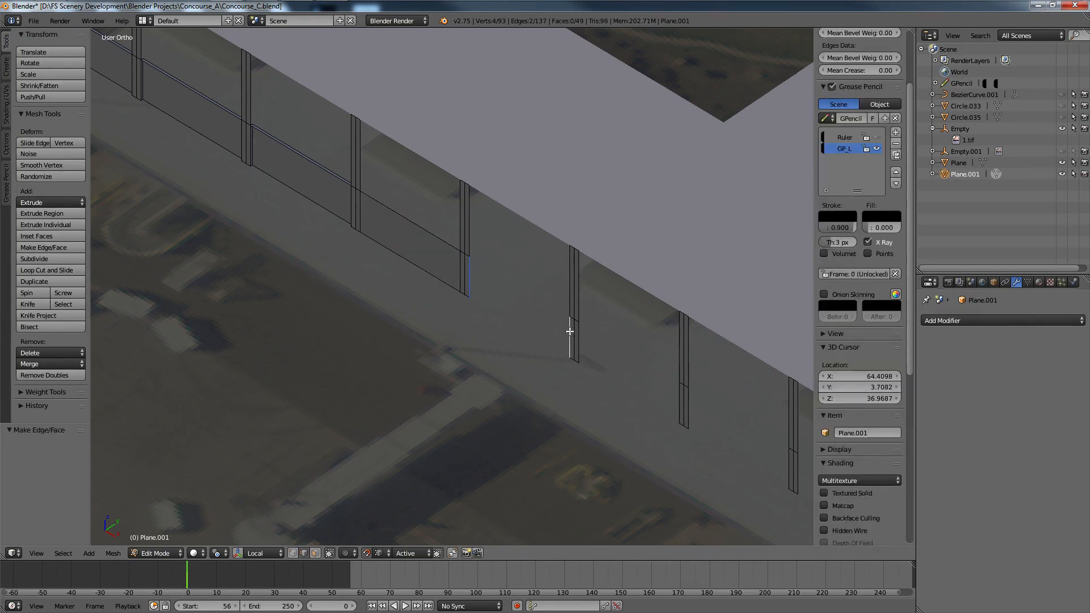
pyautogui.press('f')
pyautogui.moveTo(572, 329); pyautogui.dragTo(547, 370, button='middle')
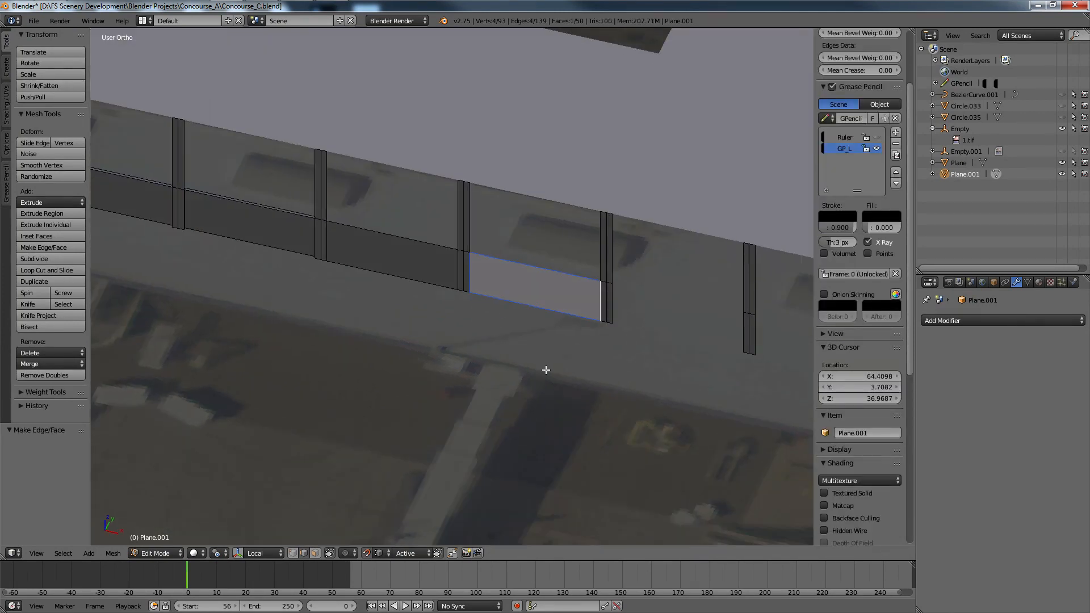
# Step: Select the new lower faces of the fourth and fifth bays and extrude them 2.569 inward along Y
pyautogui.scroll(6, 606, 370)
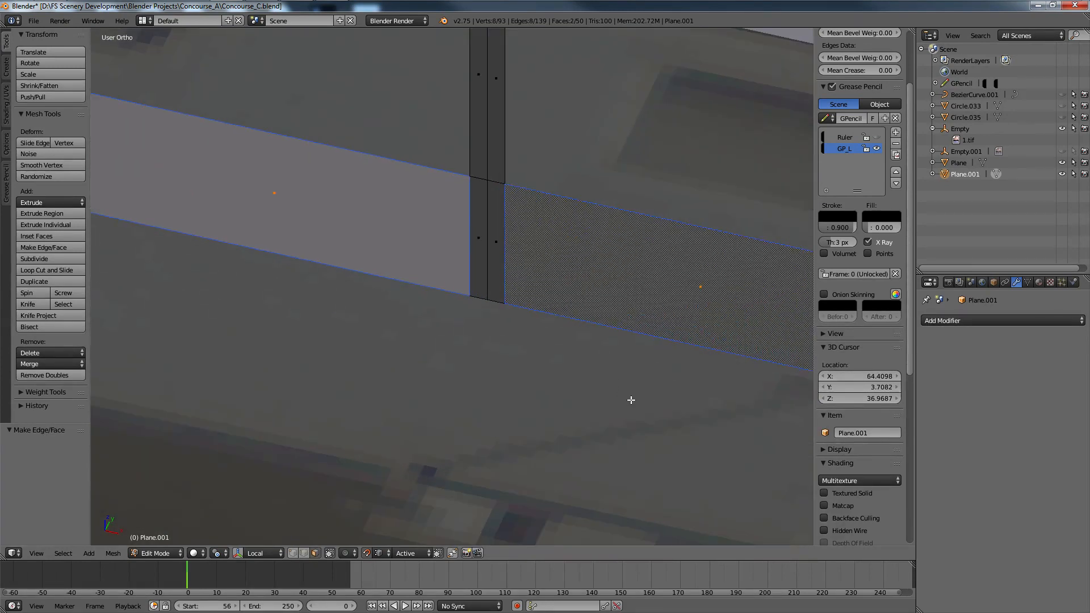
pyautogui.moveTo(631, 400); pyautogui.dragTo(597, 392, button='middle')
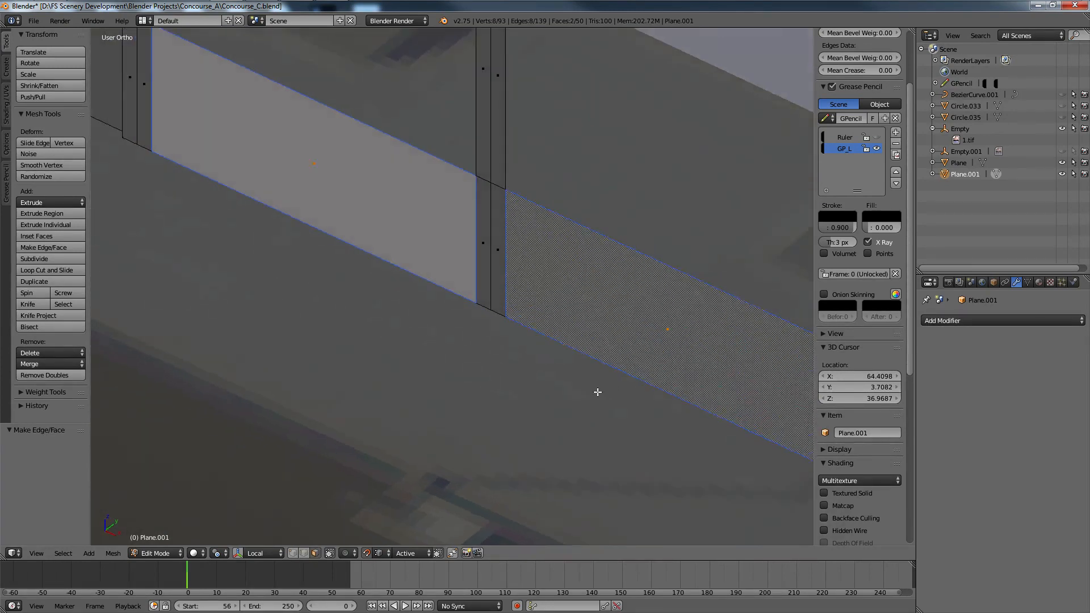
pyautogui.press('e')
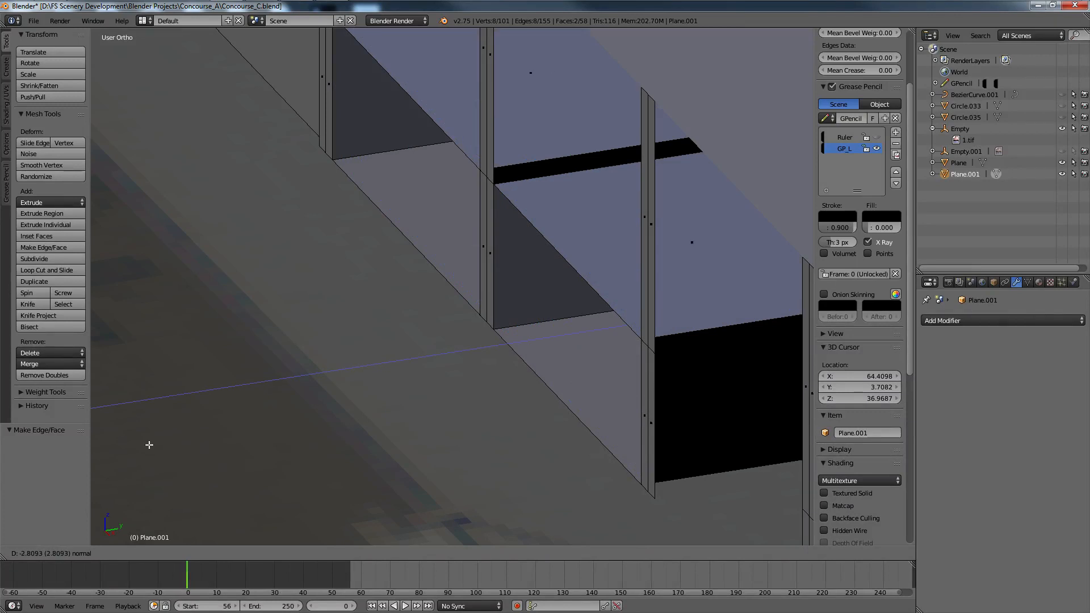
pyautogui.click(140, 446)
pyautogui.scroll(-7, 618, 407)
pyautogui.moveTo(641, 390); pyautogui.dragTo(542, 364, button='middle')
pyautogui.scroll(1, 542, 364)
pyautogui.scroll(-4, 542, 366)
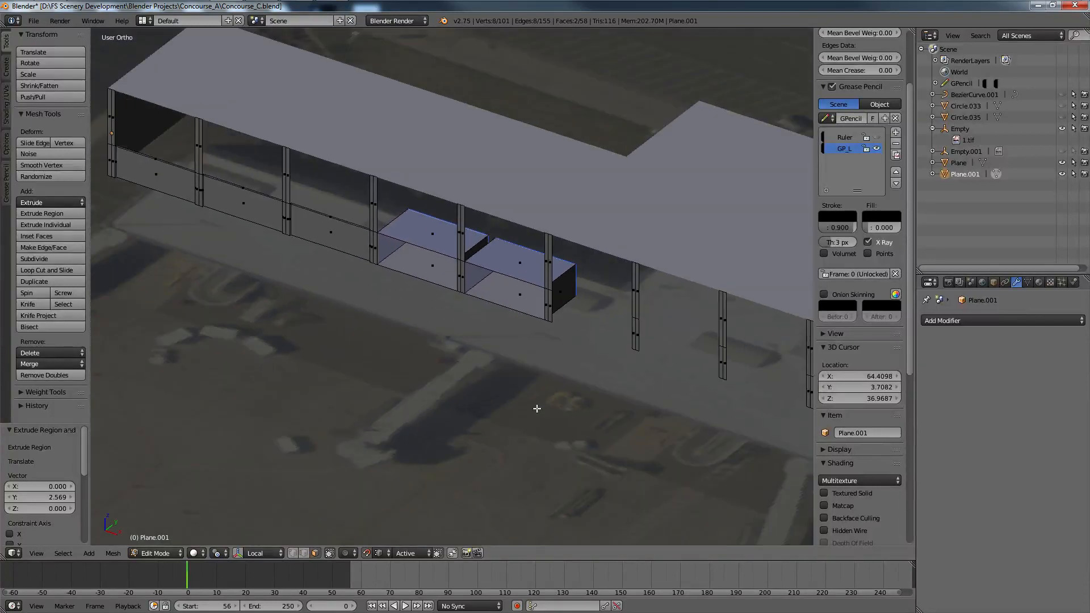
# Step: Switch to Google Earth, examine the windows, doors and lower wall along the facade, and return to Blender
pyautogui.moveTo(537, 408); pyautogui.dragTo(675, 364, button='middle')
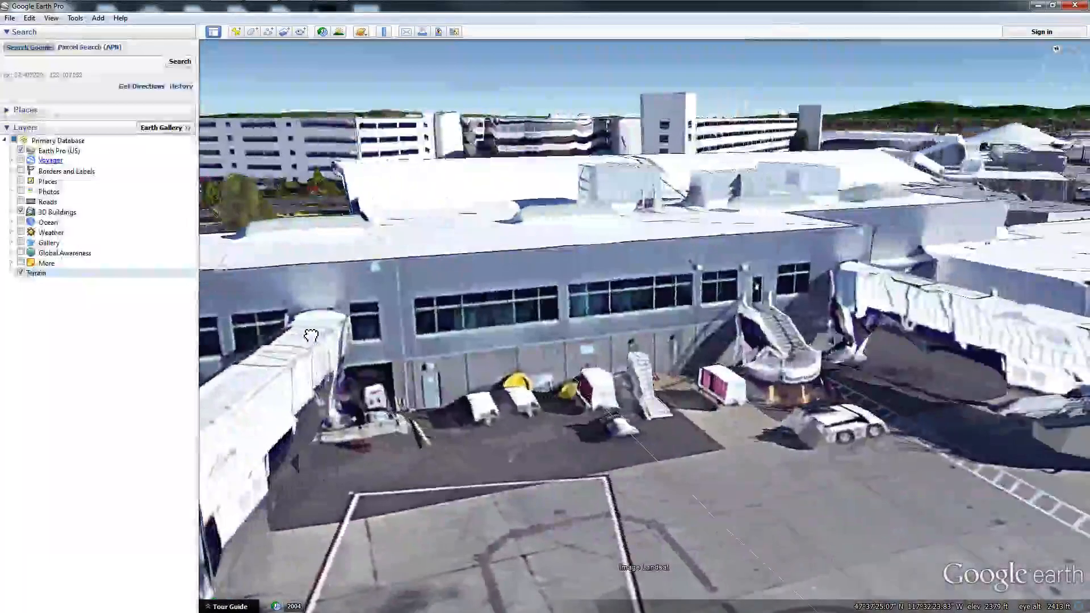
pyautogui.scroll(5, 662, 335)
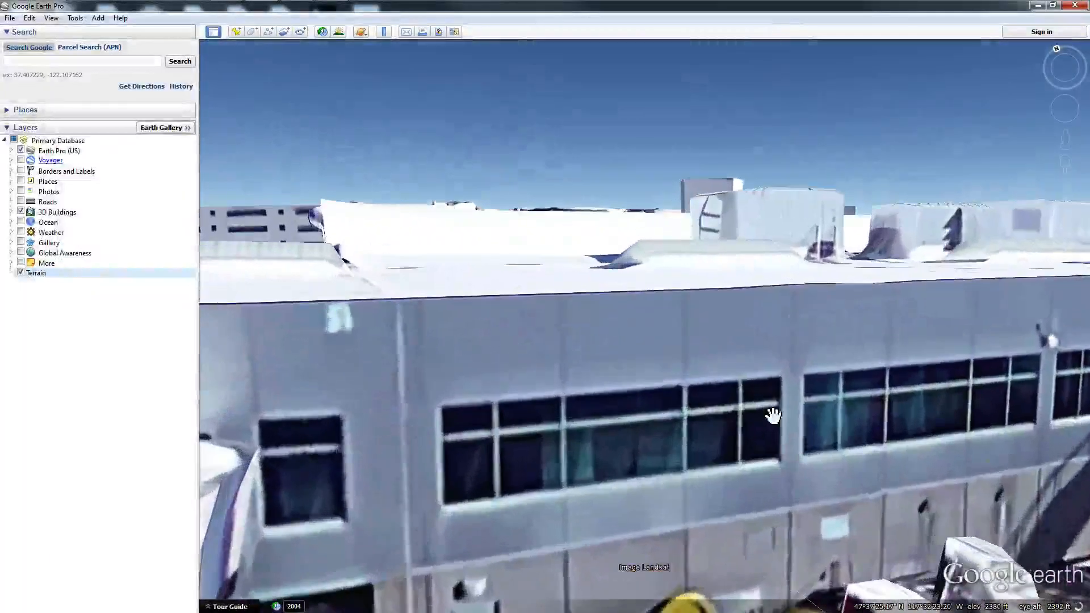
pyautogui.scroll(-3, 774, 416)
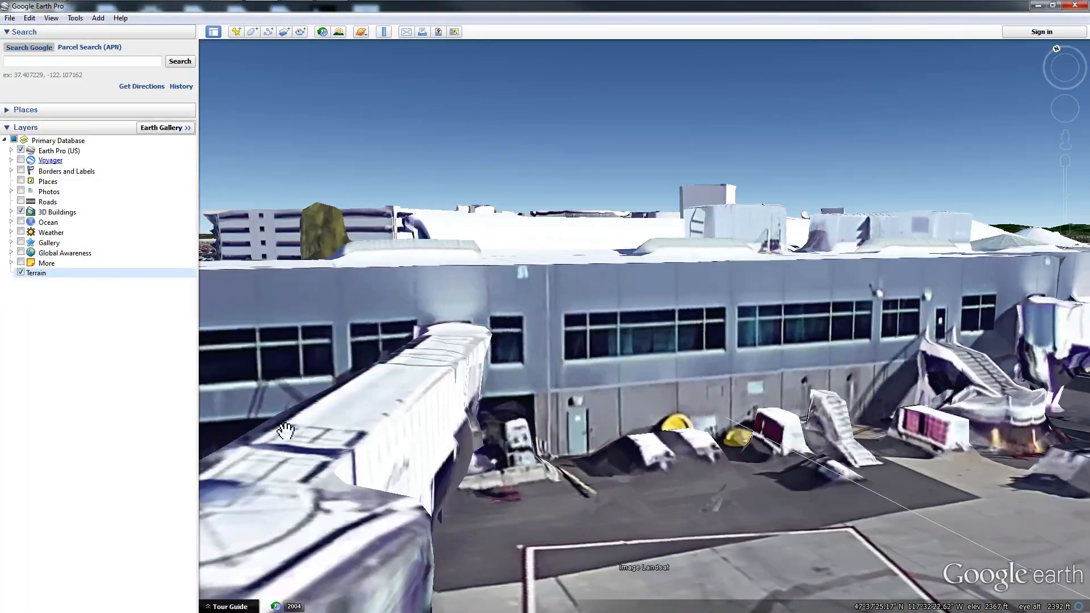
pyautogui.moveTo(286, 429); pyautogui.dragTo(753, 393)
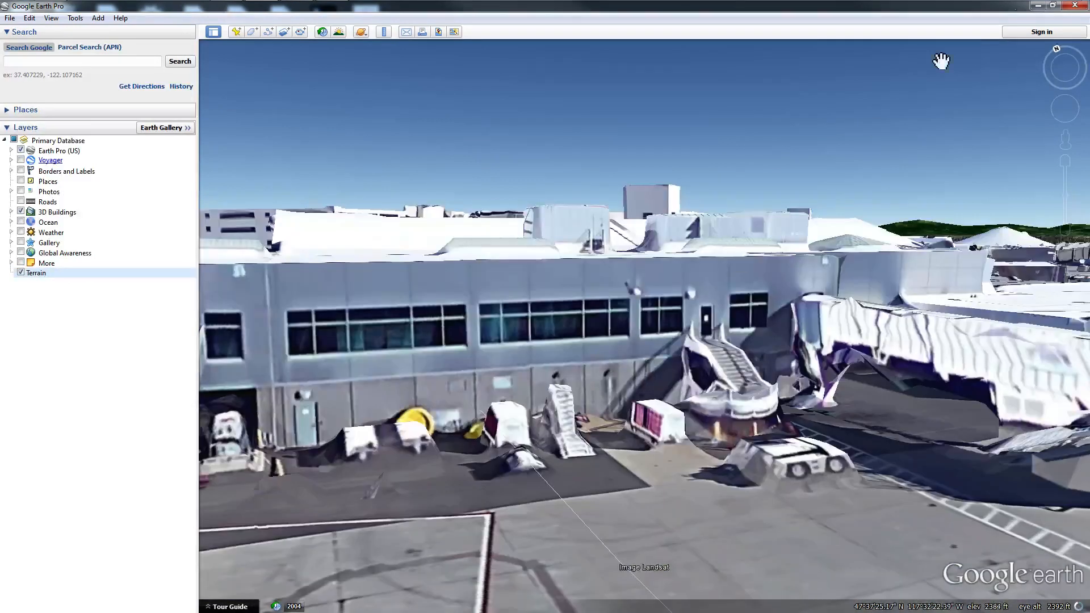
pyautogui.moveTo(1053, 46)
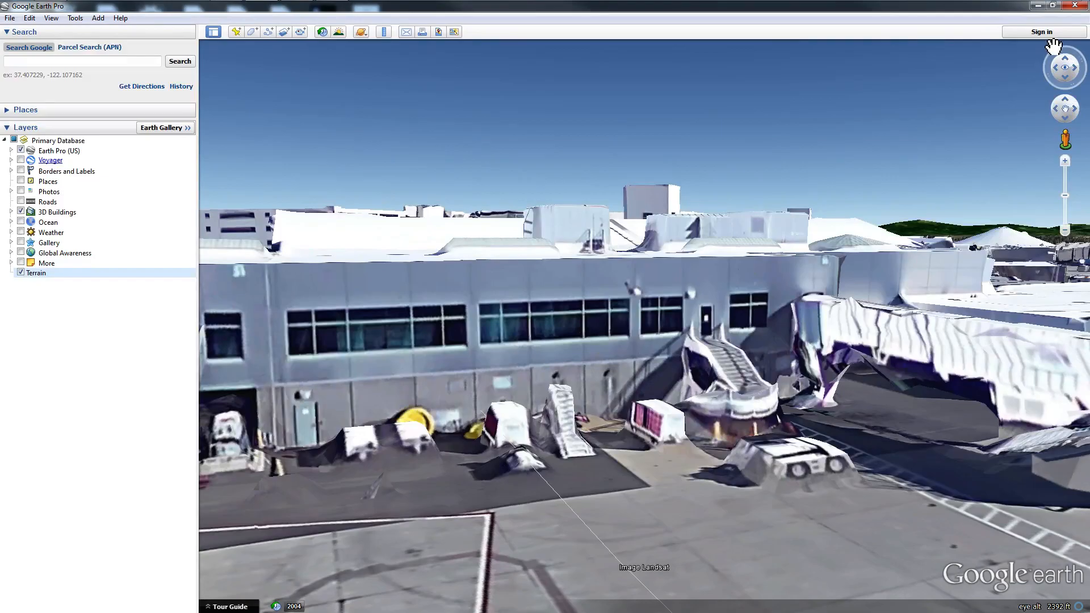
pyautogui.click(1038, 6)
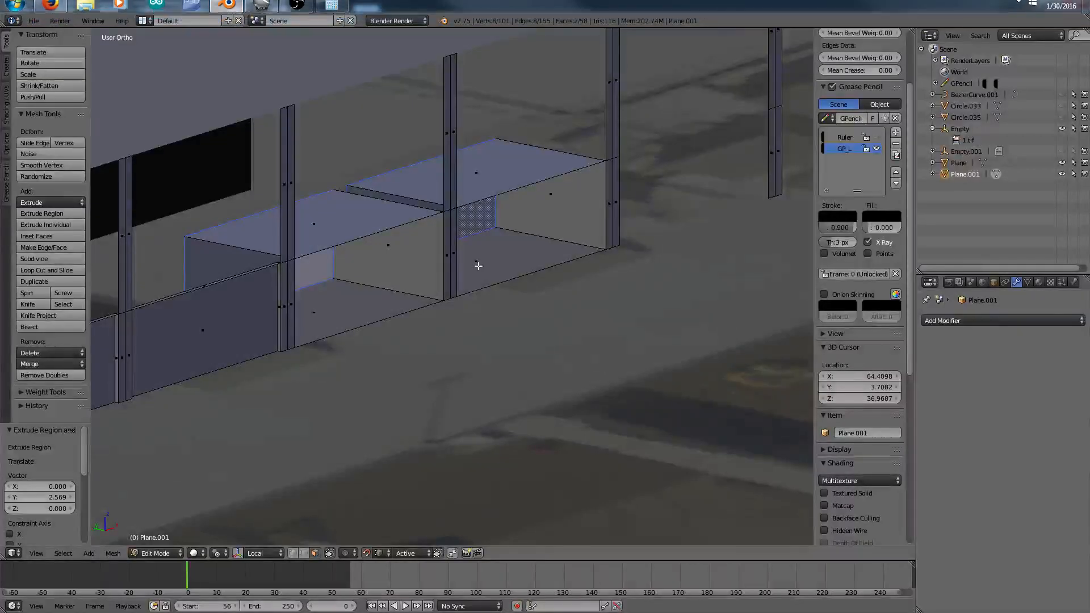
# Step: Inspect the two deep recesses in Object Mode, return to Edit Mode and select the two side walls flanking their shared pillar
pyautogui.moveTo(479, 263); pyautogui.dragTo(459, 270, button='middle')
pyautogui.press('Tab')
pyautogui.scroll(3, 469, 272)
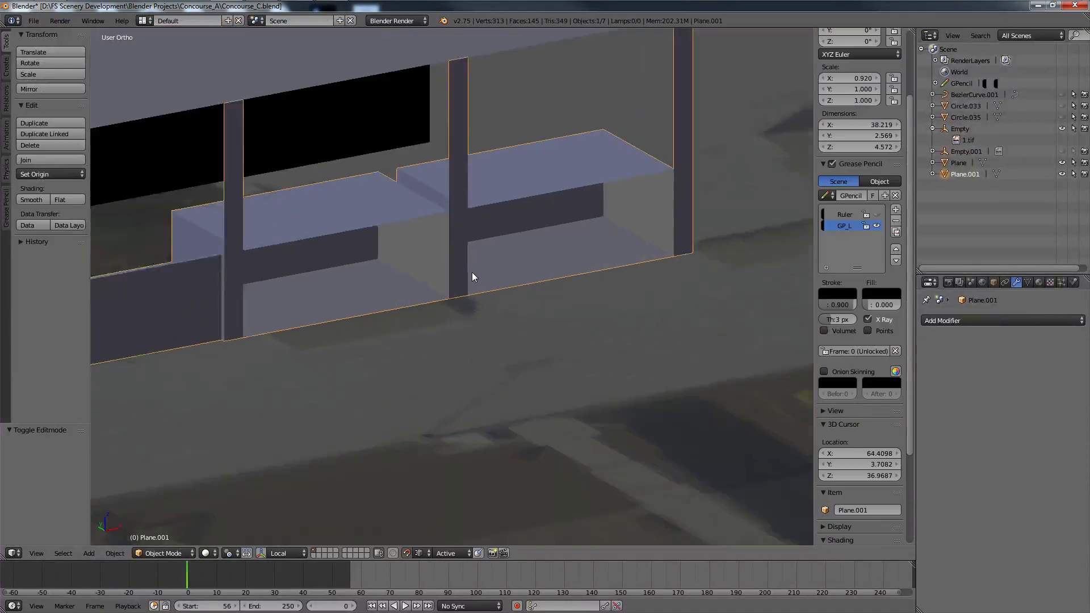
pyautogui.press('Tab')
pyautogui.scroll(2, 472, 273)
pyautogui.moveTo(431, 307); pyautogui.dragTo(386, 288, button='middle')
pyautogui.keyDown('shift'); pyautogui.rightClick(528, 260); pyautogui.keyUp('shift')
pyautogui.moveTo(527, 285); pyautogui.dragTo(584, 205, button='middle')
# Step: Add a centred loop cut running lengthwise around the fifth bay's deep recess, halfway along its depth
pyautogui.hotkey('ctrl', 'r')
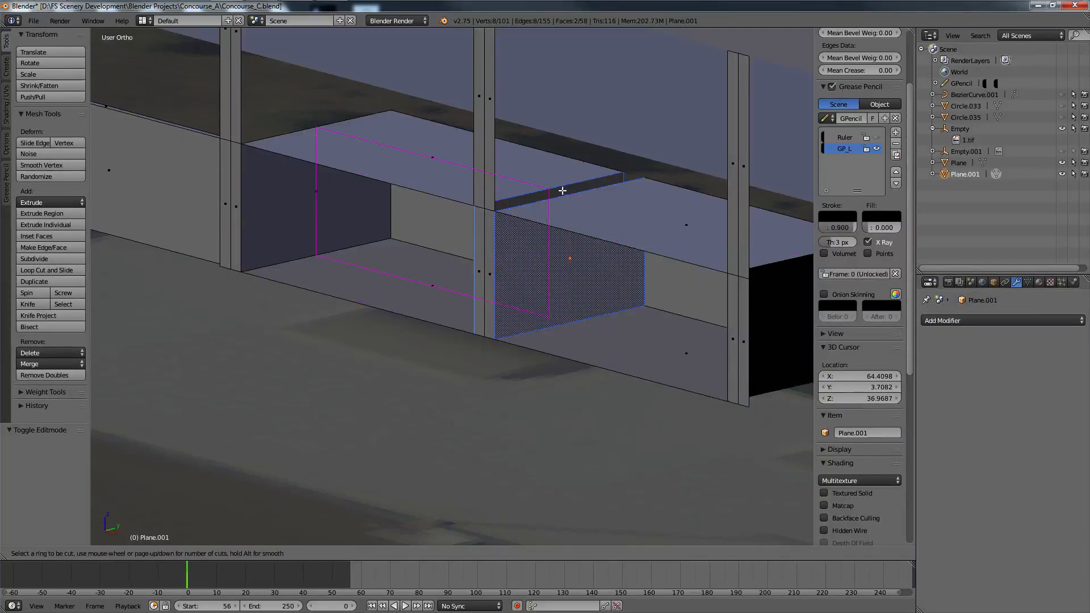
pyautogui.click(578, 209)
pyautogui.rightClick(578, 209)
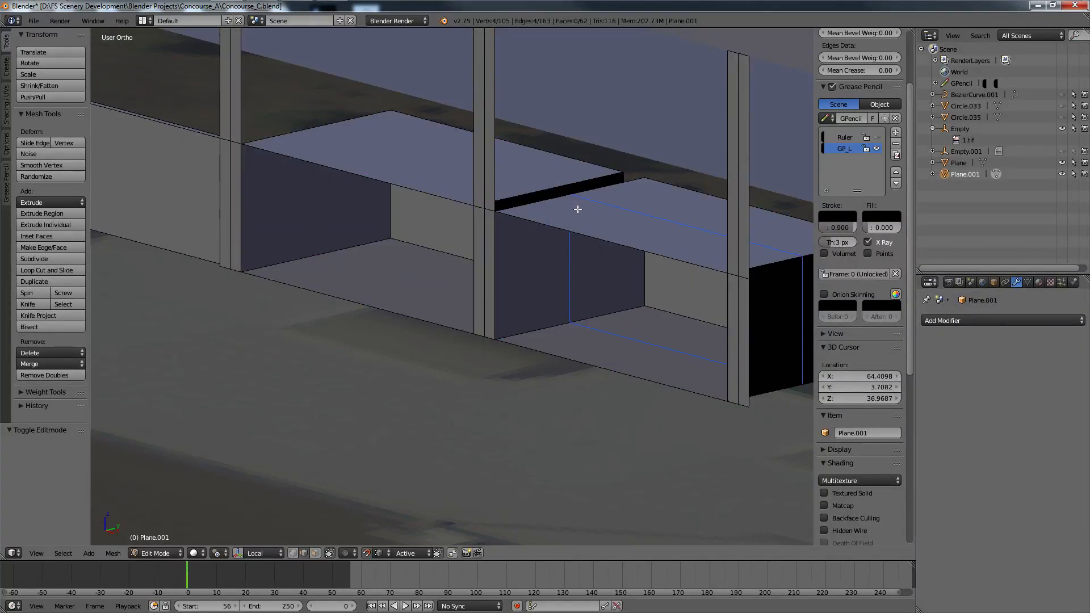
pyautogui.press('g')
pyautogui.press('g')
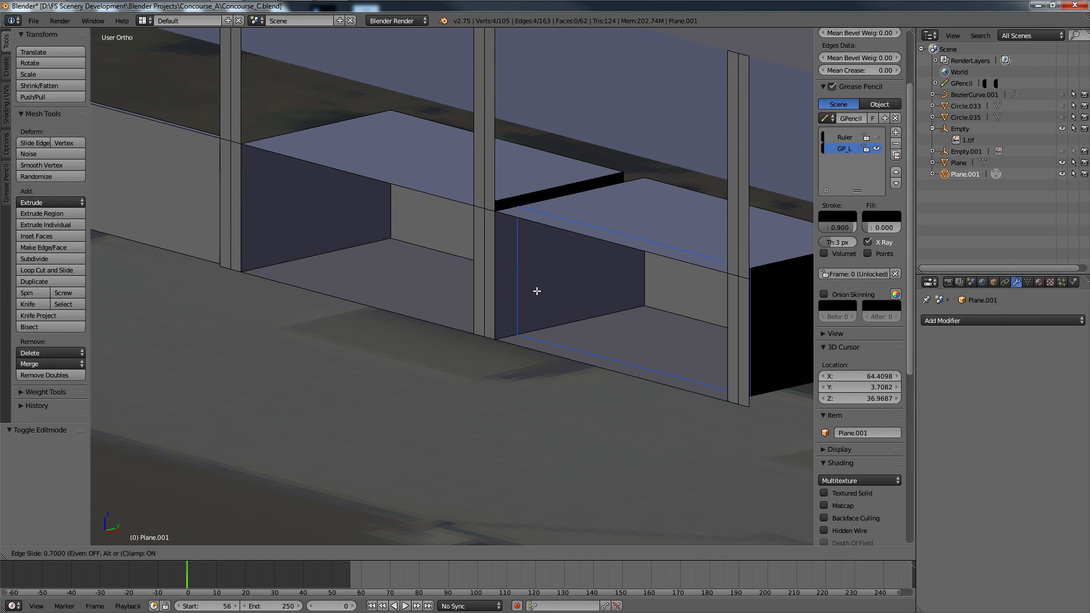
pyautogui.rightClick(537, 291)
# Step: Add a centred loop cut running lengthwise around the fourth bay's deep recess
pyautogui.hotkey('ctrl', 'r')
pyautogui.click(518, 175)
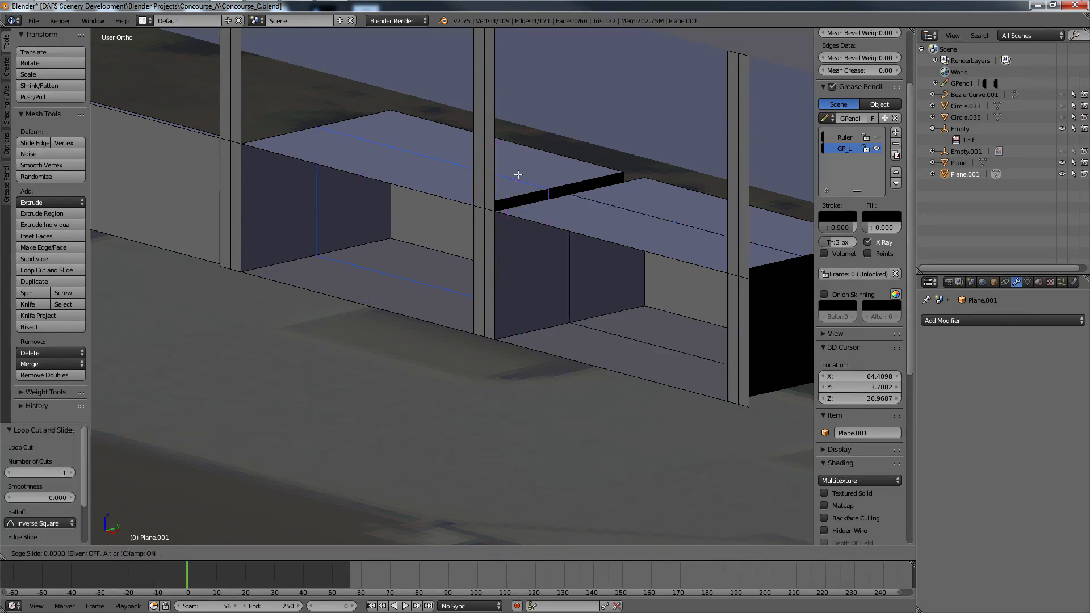
pyautogui.rightClick(518, 174)
# Step: Select the new loops around both deep recesses and move them -1.079 along Y towards the facade front
pyautogui.keyDown('shift'); pyautogui.rightClick(555, 320); pyautogui.keyUp('shift')
pyautogui.keyDown('shift'); pyautogui.rightClick(578, 203); pyautogui.keyUp('shift')
pyautogui.scroll(-2, 624, 267)
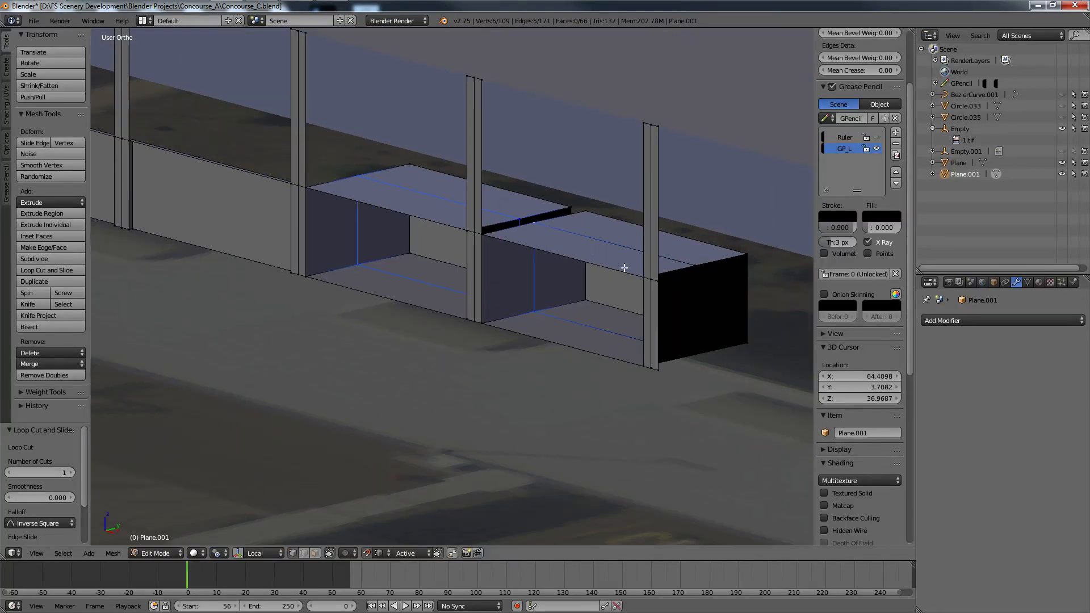
pyautogui.keyDown('shift'); pyautogui.rightClick(710, 264); pyautogui.keyUp('shift')
pyautogui.keyDown('shift'); pyautogui.rightClick(696, 355); pyautogui.keyUp('shift')
pyautogui.keyDown('shift'); pyautogui.scroll(1, 696, 355); pyautogui.keyUp('shift')
pyautogui.scroll(2, 695, 354)
pyautogui.press('g')
pyautogui.press('y')
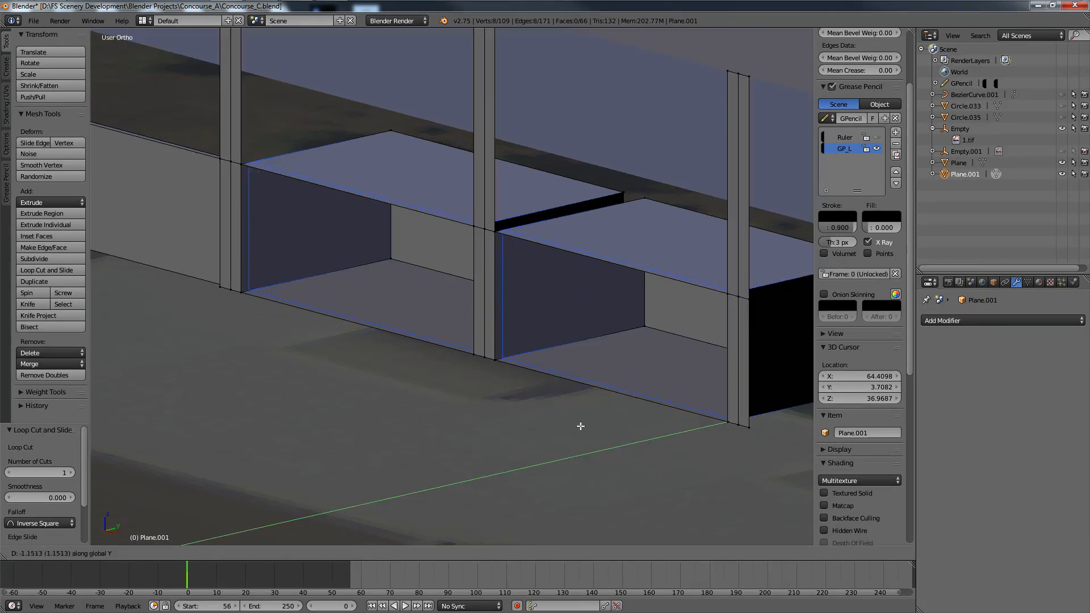
pyautogui.click(588, 426)
# Step: Delete the two long inner side-wall faces separating the recesses behind their shared pillar, keeping the narrow front strips
pyautogui.moveTo(588, 426); pyautogui.dragTo(637, 445, button='middle')
pyautogui.moveTo(555, 348); pyautogui.dragTo(545, 336, button='middle')
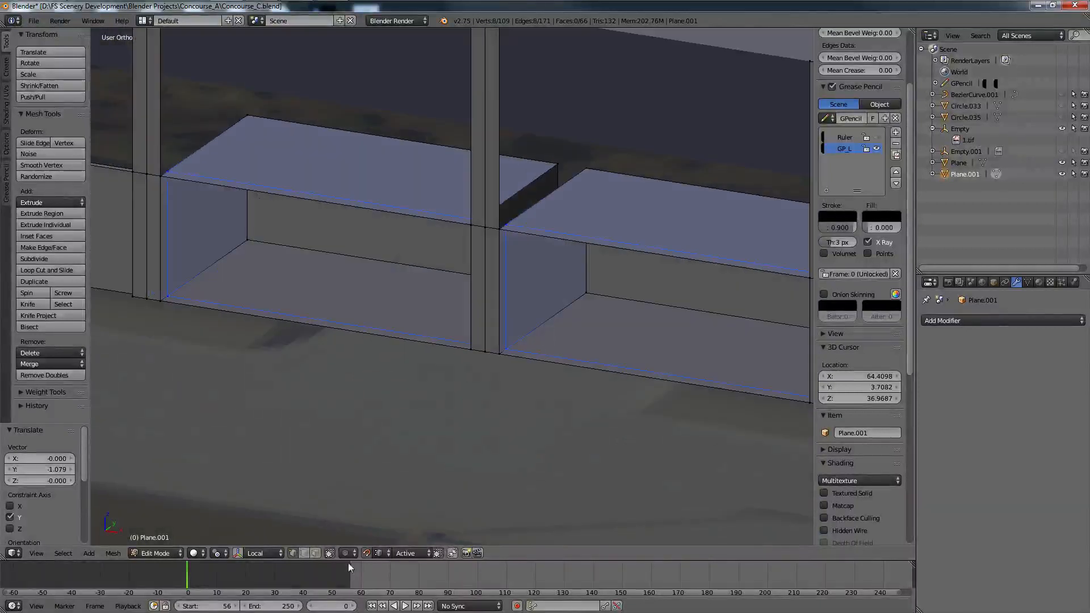
pyautogui.click(316, 553)
pyautogui.press('x')
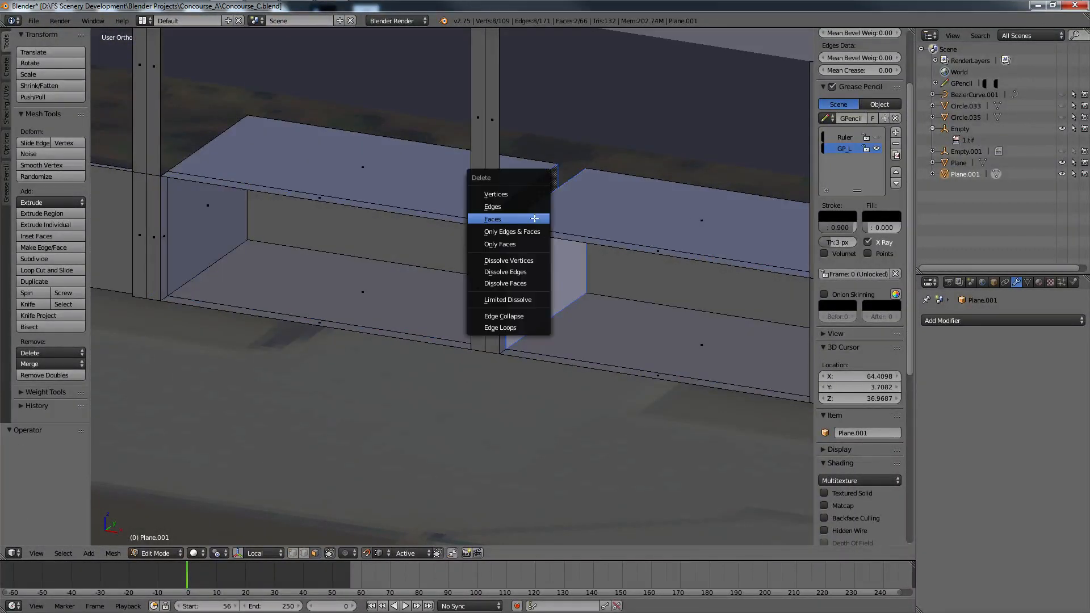
pyautogui.click(534, 219)
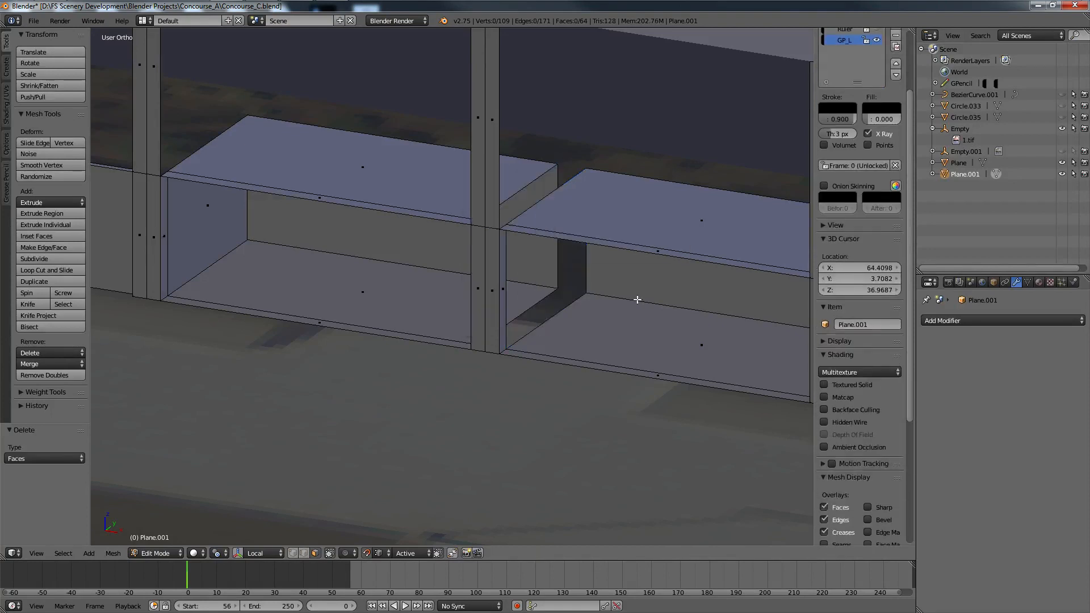
# Step: Fill the gaps between the two recesses behind the shared pillar with new faces, including the floor and top strips
pyautogui.rightClick(537, 314)
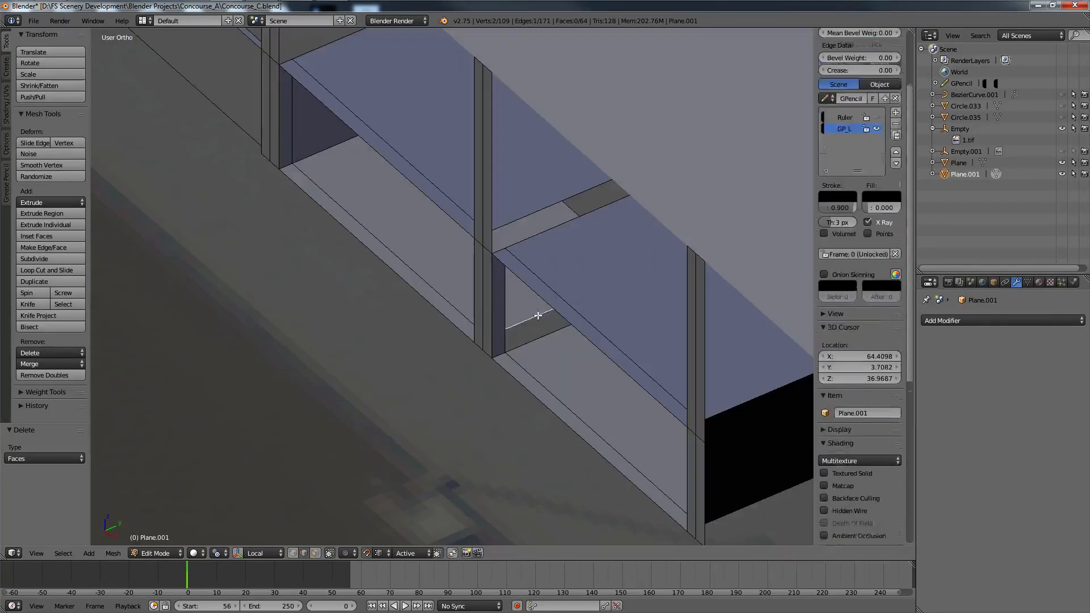
pyautogui.keyDown('shift'); pyautogui.rightClick(540, 339); pyautogui.keyUp('shift')
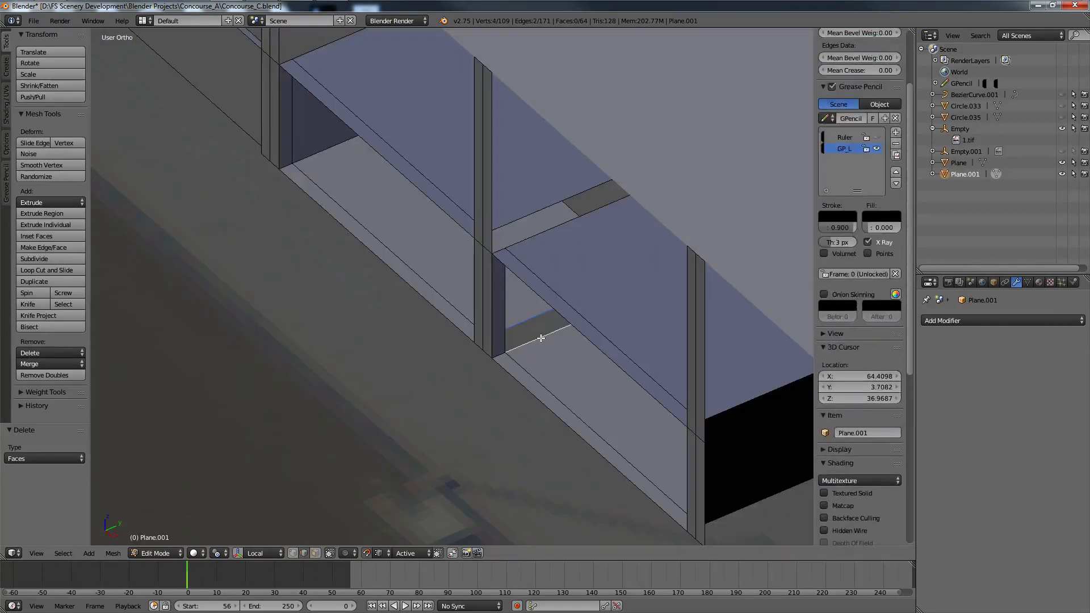
pyautogui.moveTo(541, 339); pyautogui.dragTo(608, 322, button='middle')
pyautogui.press('f')
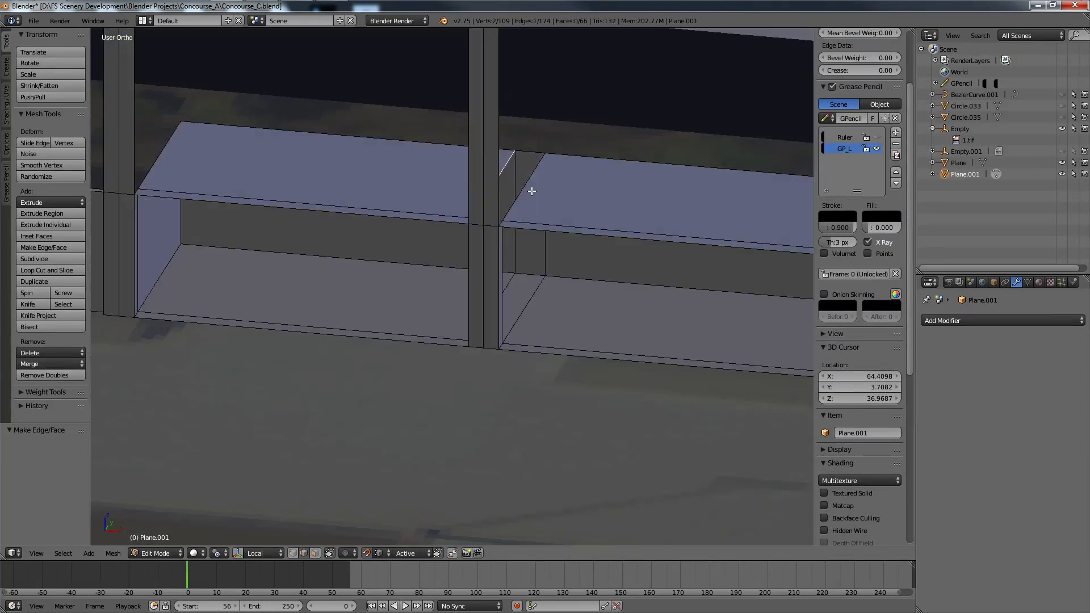
pyautogui.rightClick(532, 190)
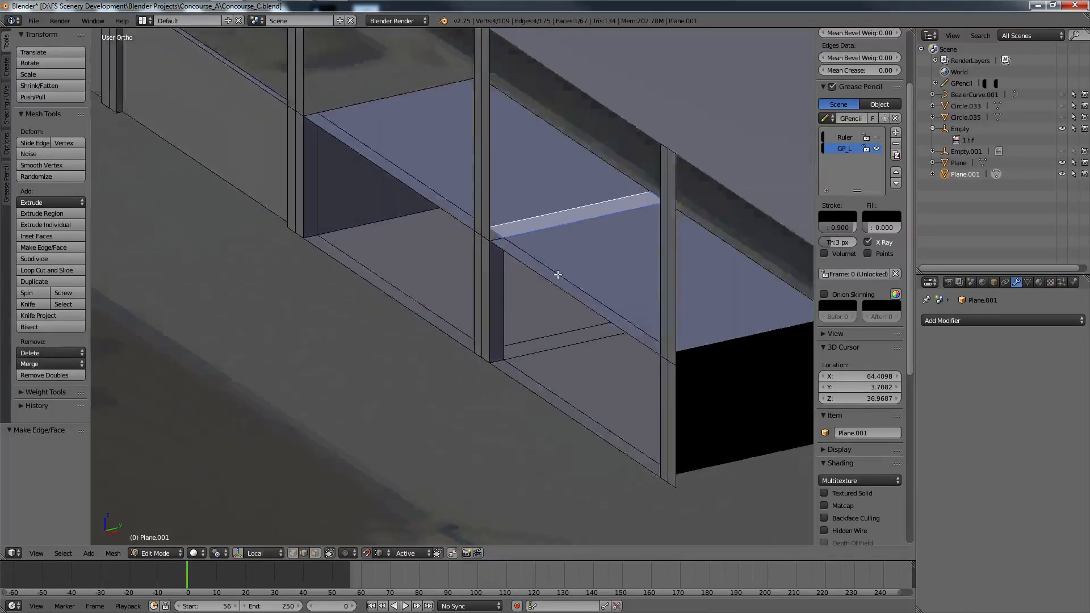
pyautogui.moveTo(494, 232); pyautogui.dragTo(490, 230, button='middle')
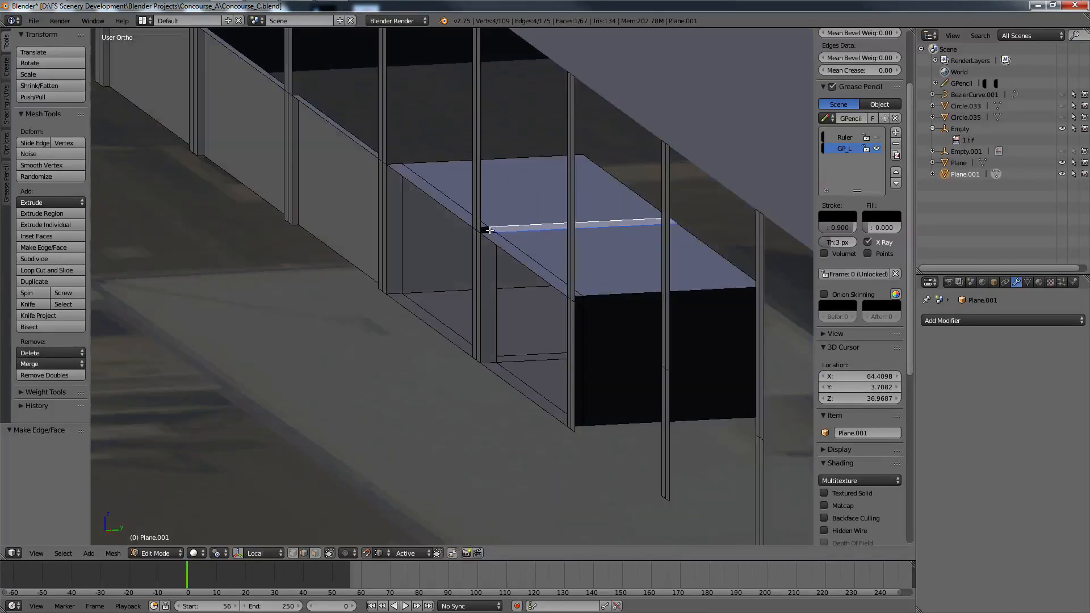
pyautogui.rightClick(490, 230)
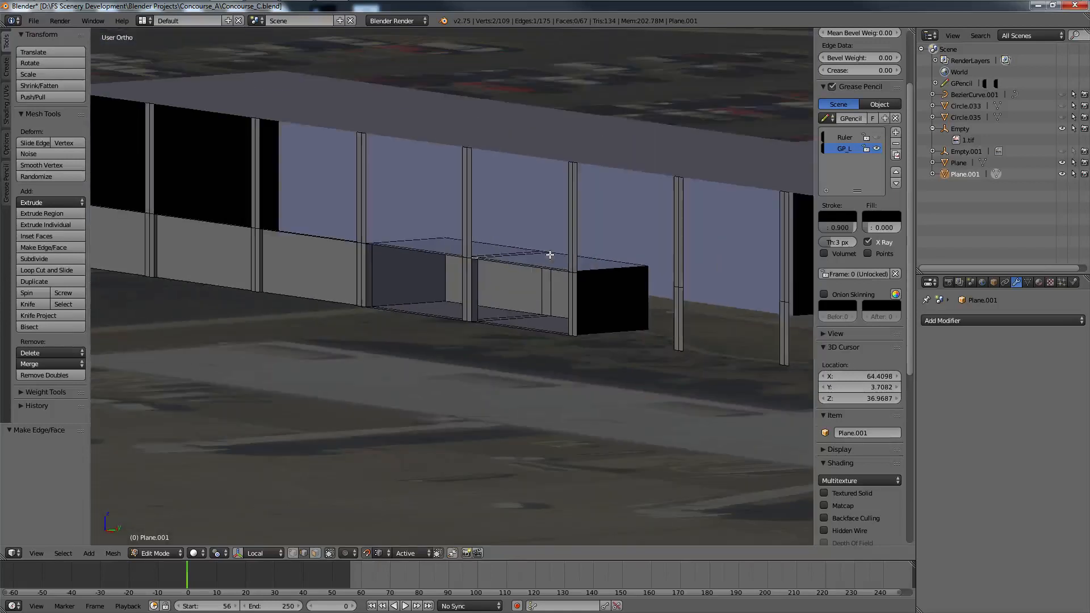
pyautogui.moveTo(531, 231); pyautogui.dragTo(519, 309, button='middle')
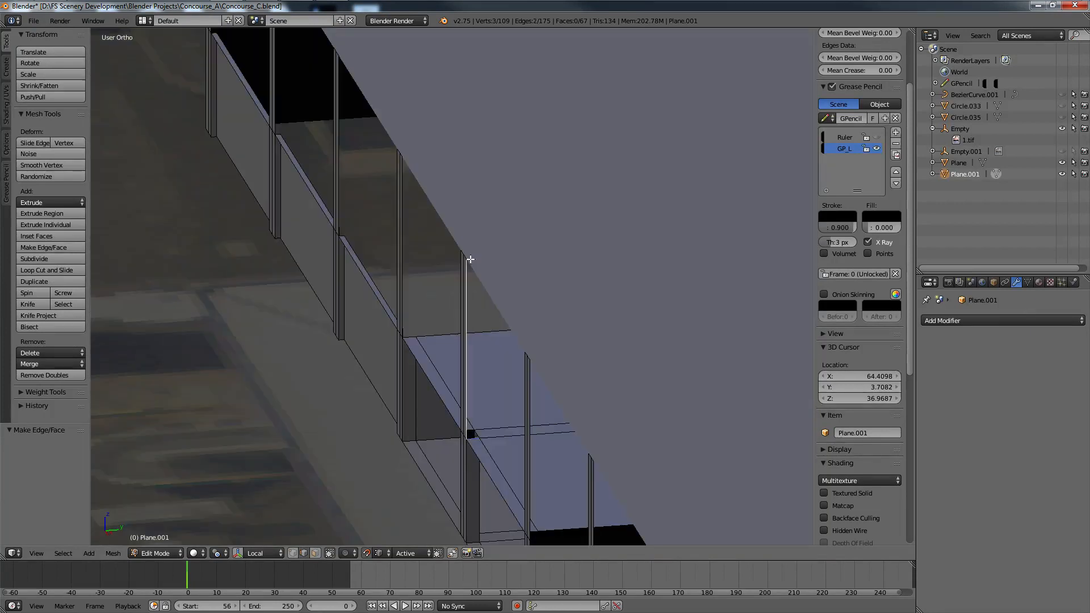
pyautogui.keyDown('shift'); pyautogui.rightClick(476, 347); pyautogui.keyUp('shift')
pyautogui.press('f')
pyautogui.hotkey('ctrl', 'z')
pyautogui.hotkey('ctrl', 'z')
# Step: Fill the lower openings of the sixth, seventh and eighth bays with faces between their pillars' lower vertical edges
pyautogui.moveTo(519, 429); pyautogui.dragTo(424, 402, button='middle')
pyautogui.scroll(5, 462, 355)
pyautogui.scroll(-5, 445, 370)
pyautogui.scroll(-3, 466, 398)
pyautogui.moveTo(520, 401); pyautogui.dragTo(471, 351, button='middle')
pyautogui.scroll(-2, 496, 307)
pyautogui.scroll(4, 543, 267)
pyautogui.scroll(2, 498, 304)
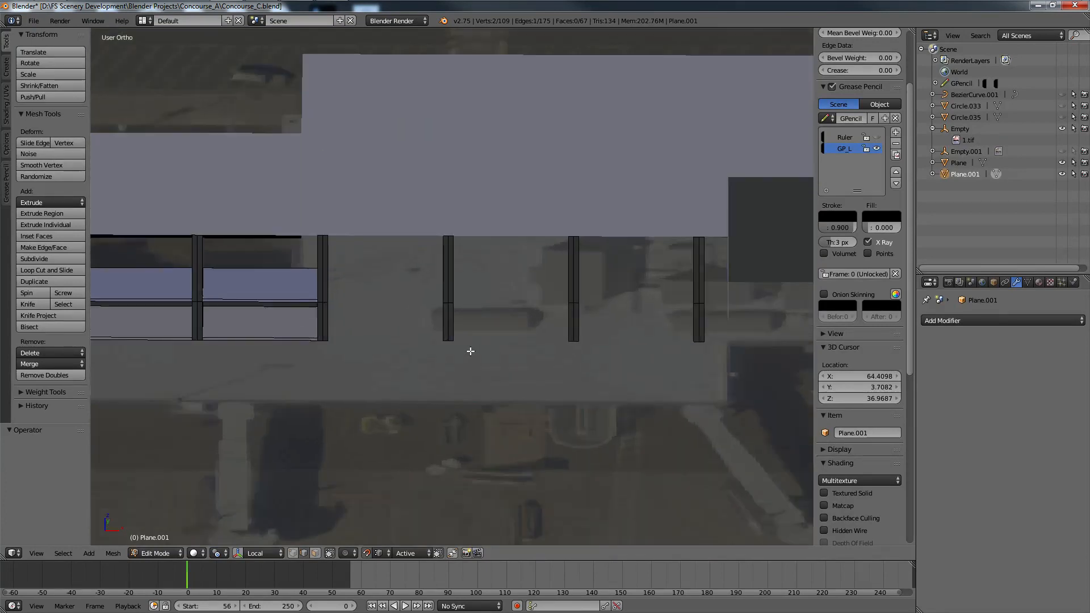
pyautogui.scroll(2, 471, 352)
pyautogui.press('f')
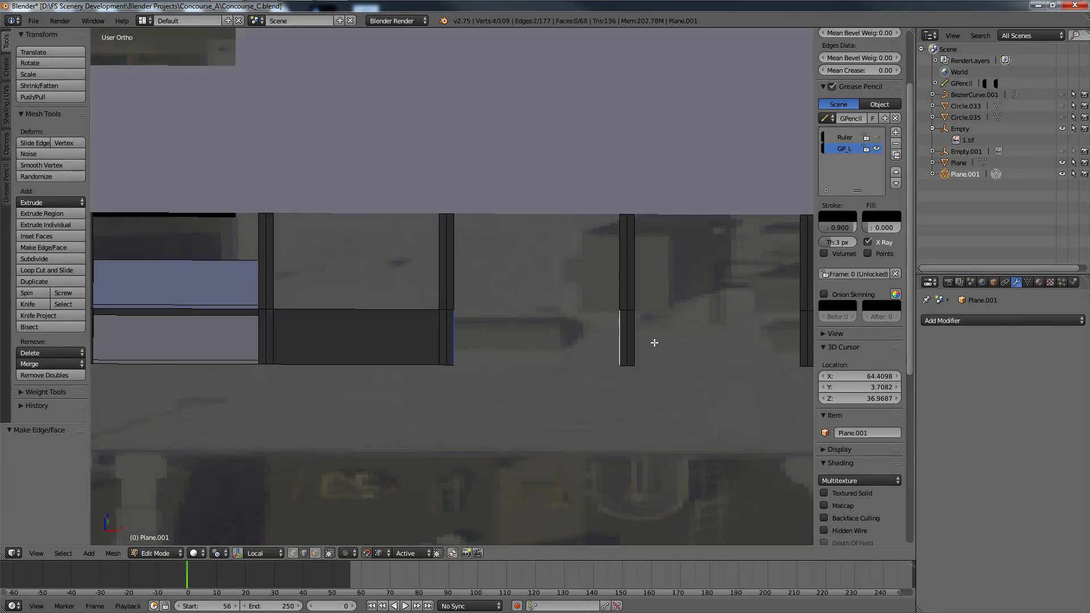
pyautogui.press('f')
pyautogui.keyDown('shift'); pyautogui.rightClick(779, 335); pyautogui.keyUp('shift')
pyautogui.press('f')
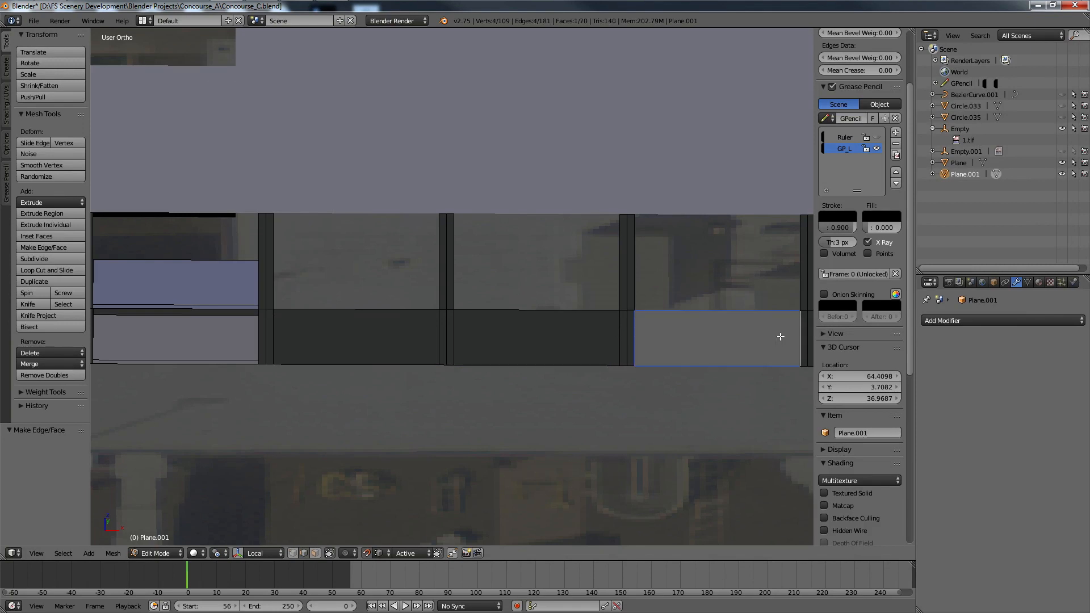
# Step: Select the outer vertical edges of the end pillar and extrude them 0.892 along X to meet the adjoining building wall
pyautogui.scroll(-4, 571, 332)
pyautogui.moveTo(571, 332); pyautogui.dragTo(484, 345, button='middle')
pyautogui.scroll(7, 484, 346)
pyautogui.rightClick(480, 350)
pyautogui.moveTo(513, 423); pyautogui.dragTo(577, 435, button='middle')
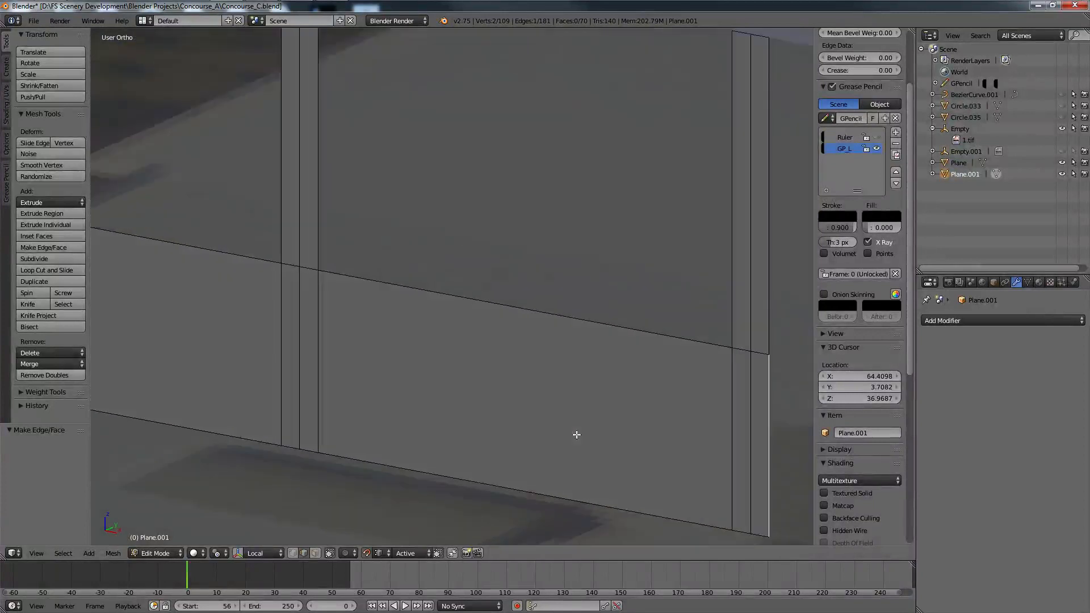
pyautogui.moveTo(577, 435); pyautogui.dragTo(681, 389, button='middle')
pyautogui.keyDown('shift'); pyautogui.rightClick(681, 267); pyautogui.keyUp('shift')
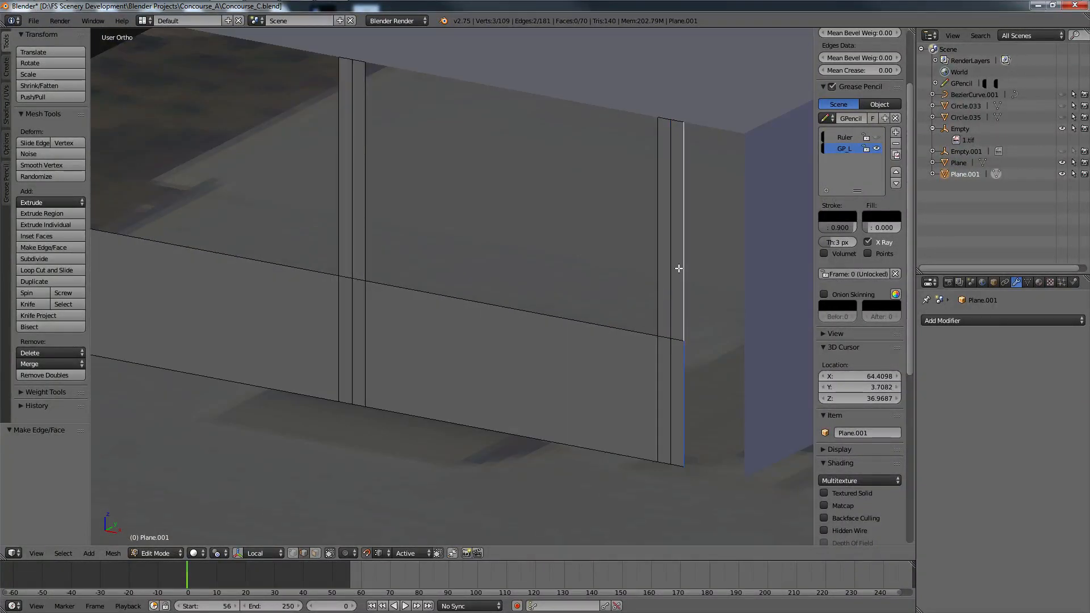
pyautogui.click(292, 553)
pyautogui.rightClick(702, 117)
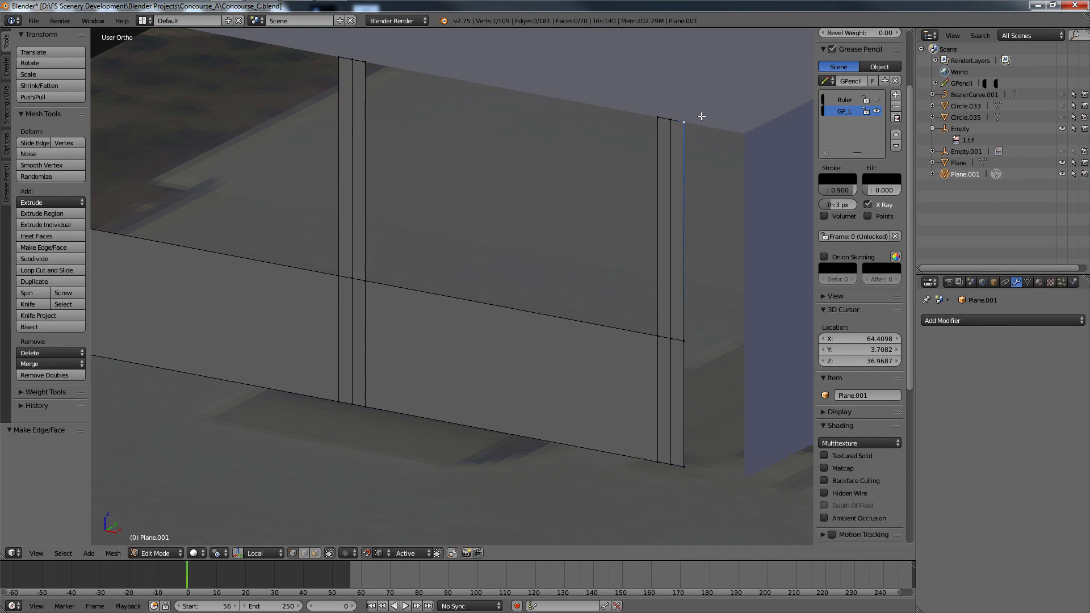
pyautogui.hotkey('ctrl', 'z')
pyautogui.keyDown('shift'); pyautogui.rightClick(694, 124); pyautogui.keyUp('shift')
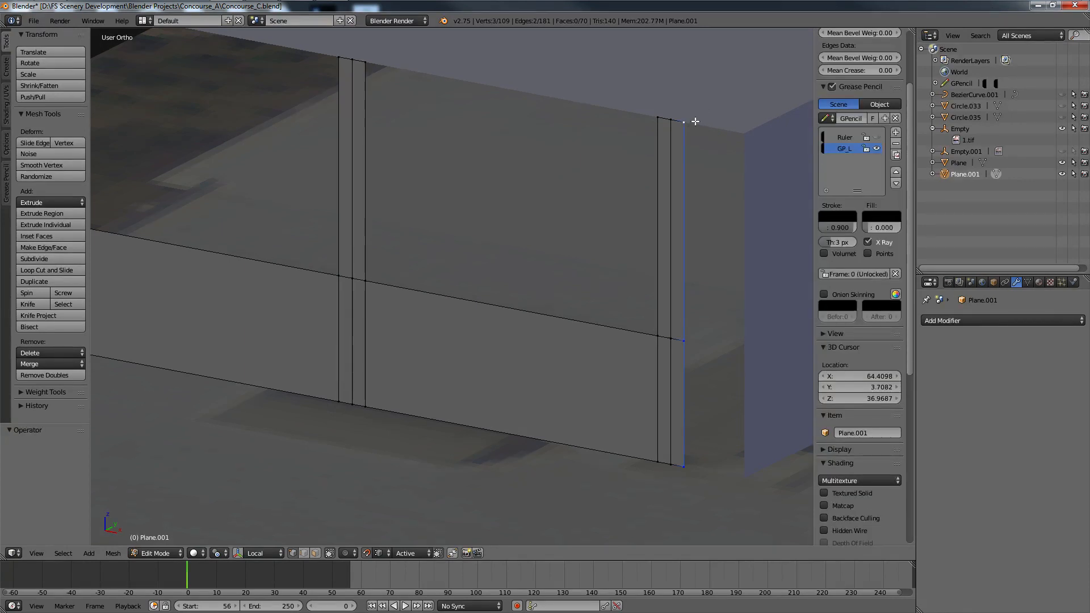
pyautogui.press('e')
pyautogui.press('x')
pyautogui.click(744, 133)
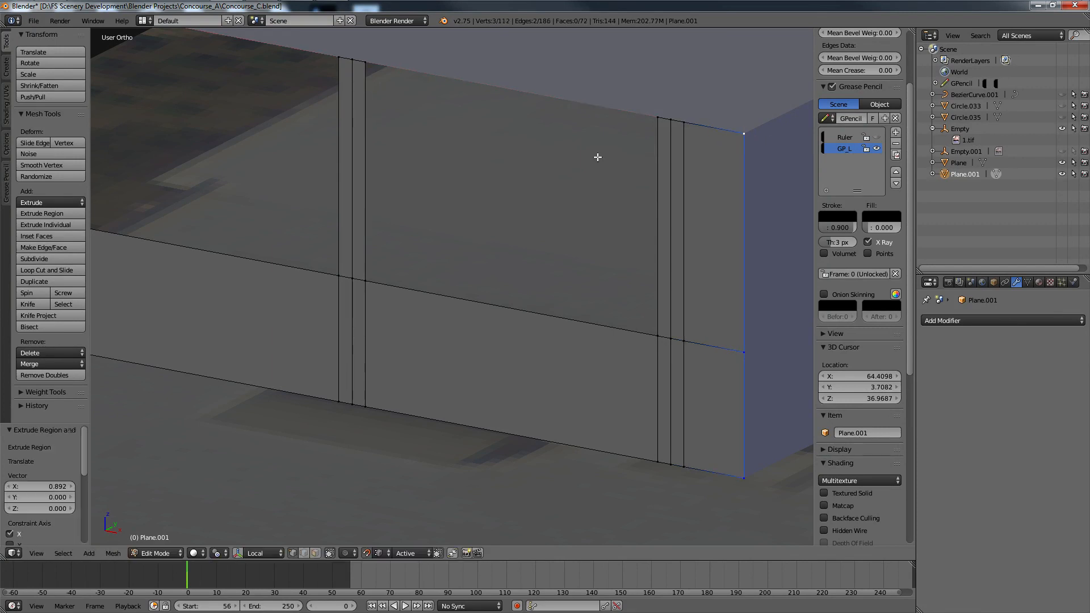
# Step: Return to Object Mode, deselect everything and examine the facade with its recesses and lower panels from several angles
pyautogui.press('Tab')
pyautogui.scroll(-4, 535, 164)
pyautogui.press('a')
pyautogui.scroll(-4, 540, 165)
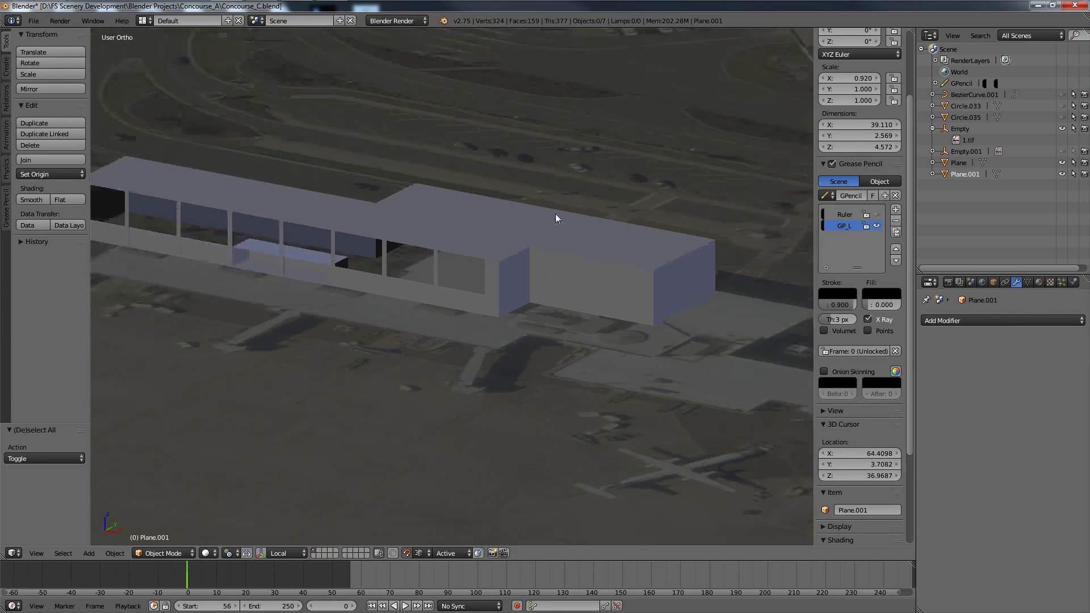
pyautogui.scroll(4, 555, 214)
pyautogui.moveTo(555, 214); pyautogui.dragTo(528, 316, button='middle')
pyautogui.scroll(1, 587, 333)
pyautogui.scroll(-1, 528, 316)
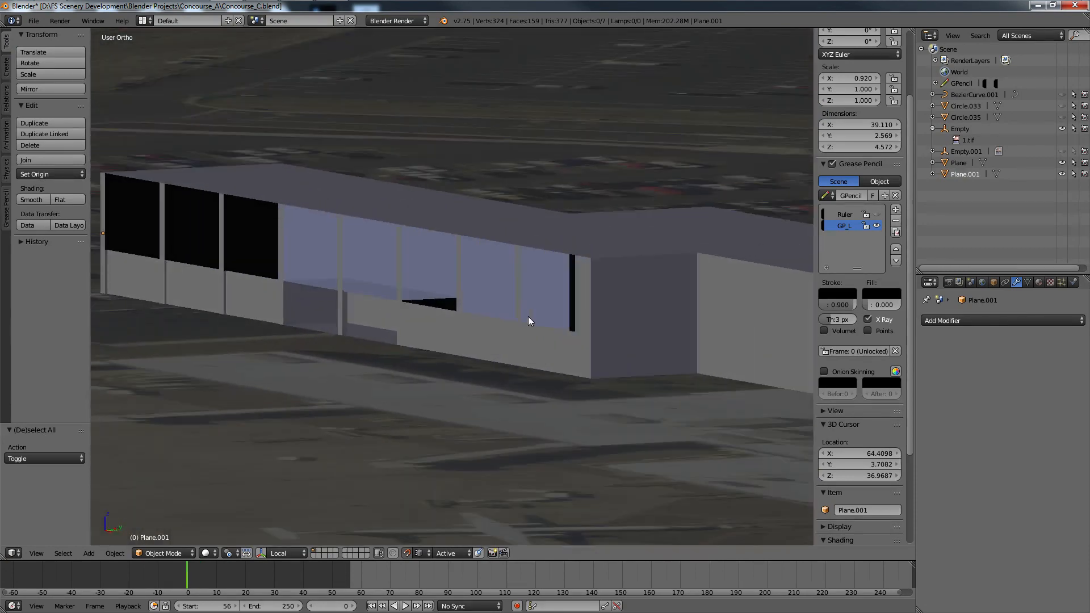
pyautogui.scroll(-5, 528, 316)
pyautogui.moveTo(528, 316); pyautogui.dragTo(580, 344, button='middle')
# Step: Save the project over the existing Concourse_C.blend file
pyautogui.hotkey('ctrl', 's')
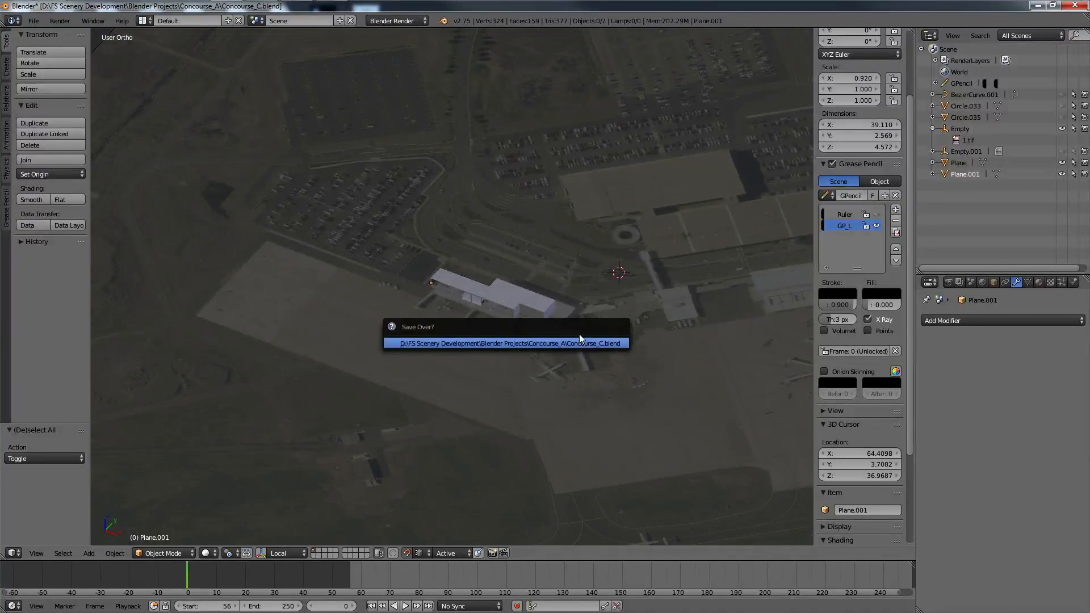
pyautogui.click(579, 340)
pyautogui.scroll(4, 429, 343)
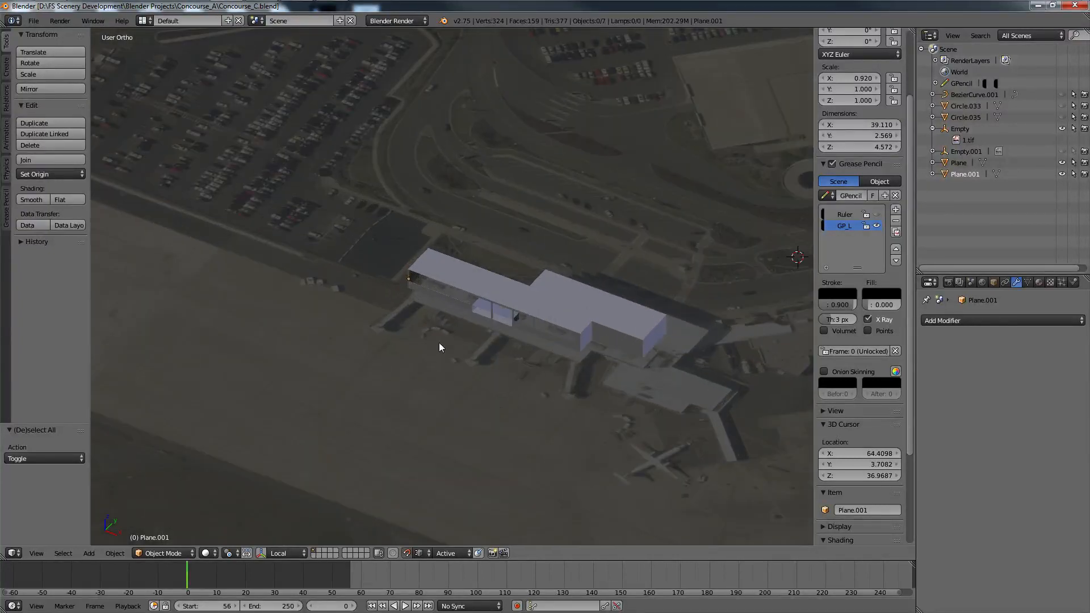
pyautogui.scroll(-2, 440, 343)
pyautogui.moveTo(440, 342); pyautogui.dragTo(519, 391, button='middle')
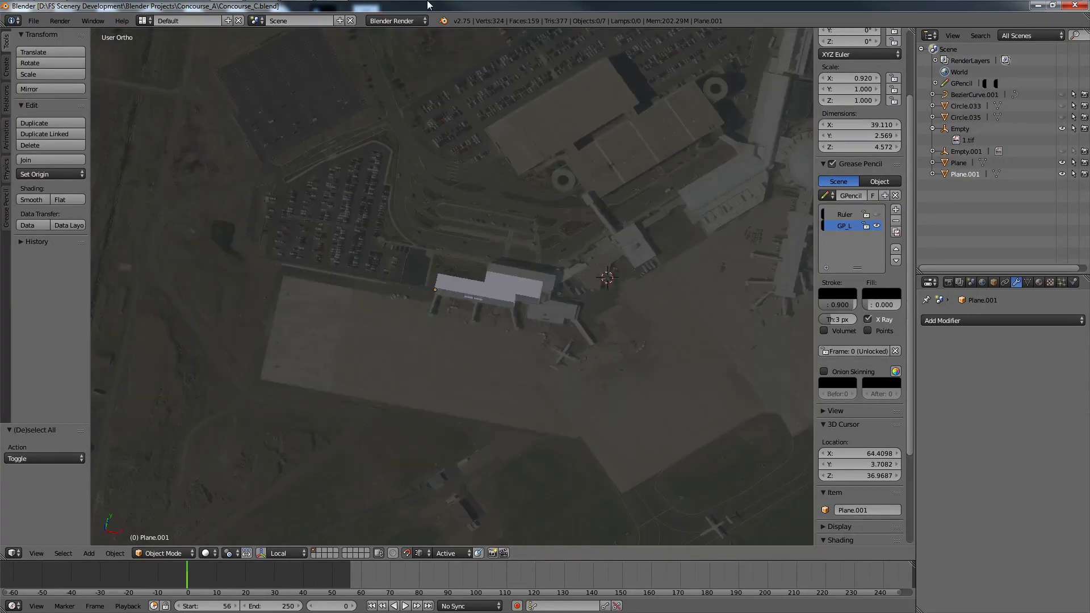
# Step: Launch a second Blender window, dismiss its splash screen and open the recent file Concourse_A.blend
pyautogui.moveTo(428, 1)
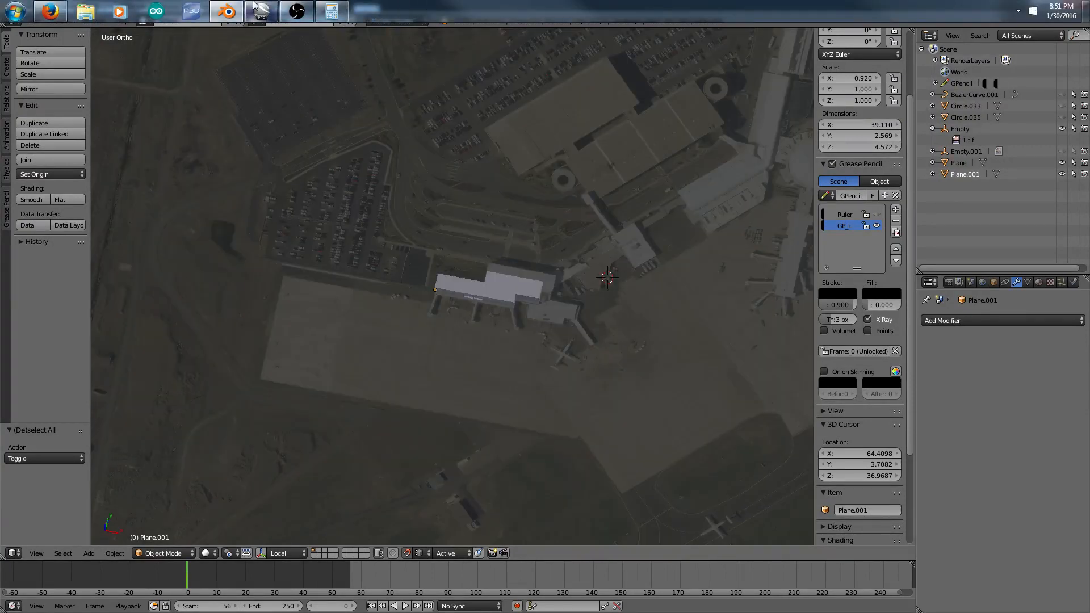
pyautogui.rightClick(225, 6)
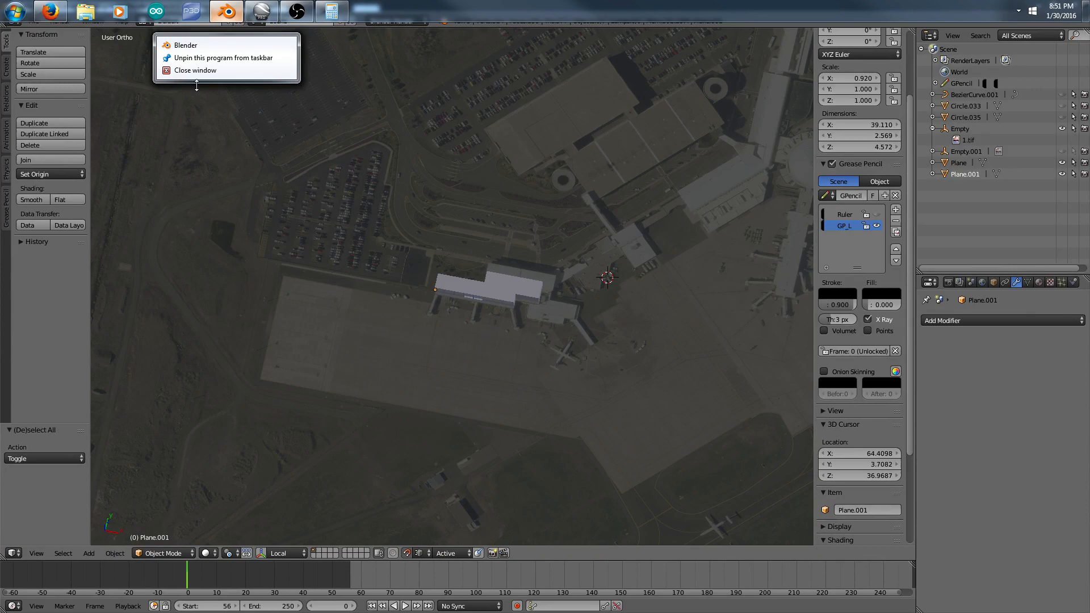
pyautogui.click(186, 45)
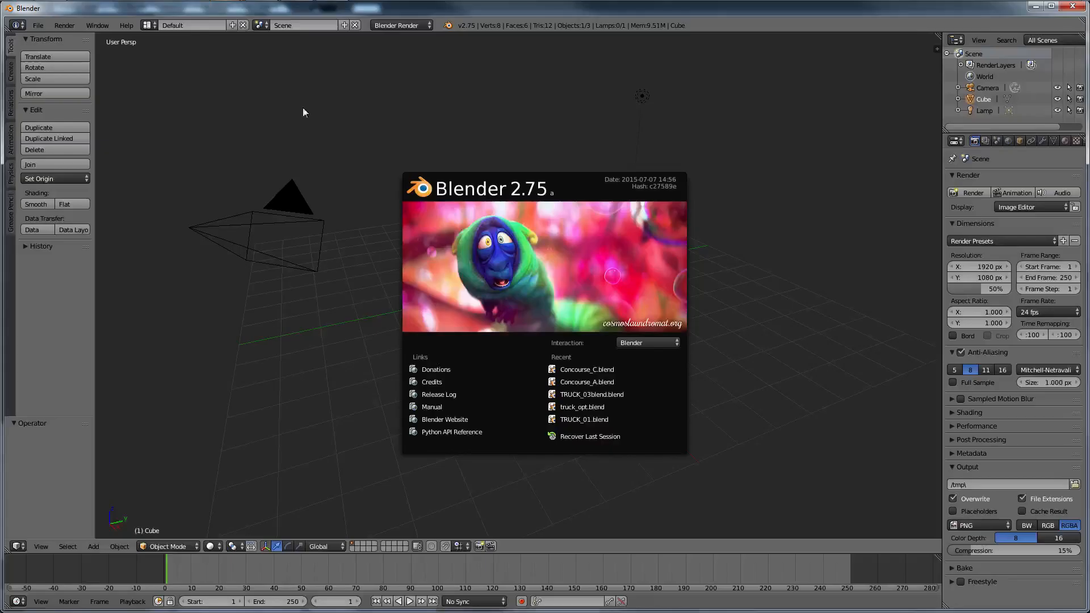
pyautogui.click(258, 167)
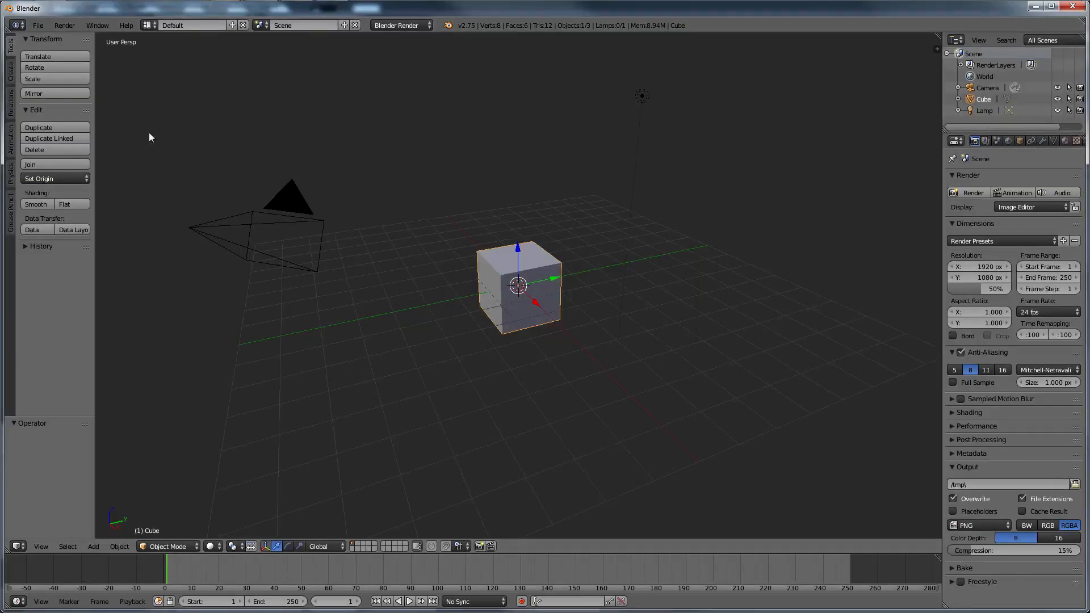
pyautogui.click(38, 25)
pyautogui.moveTo(68, 61)
pyautogui.click(259, 76)
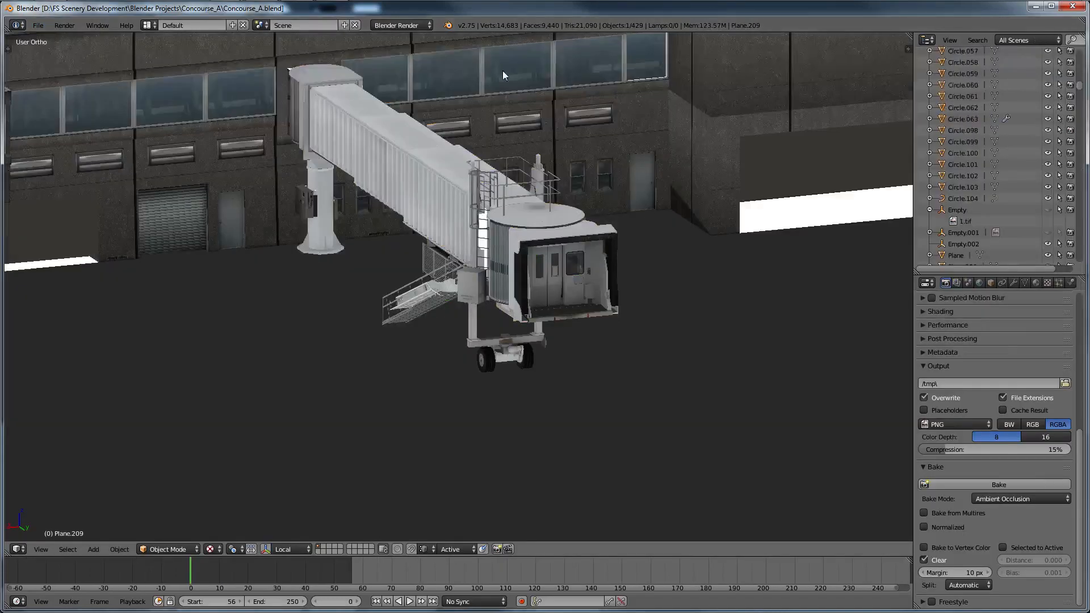
# Step: Select Concourse A's main building mesh and examine the doors and windows along its ground-level wall
pyautogui.scroll(-5, 537, 196)
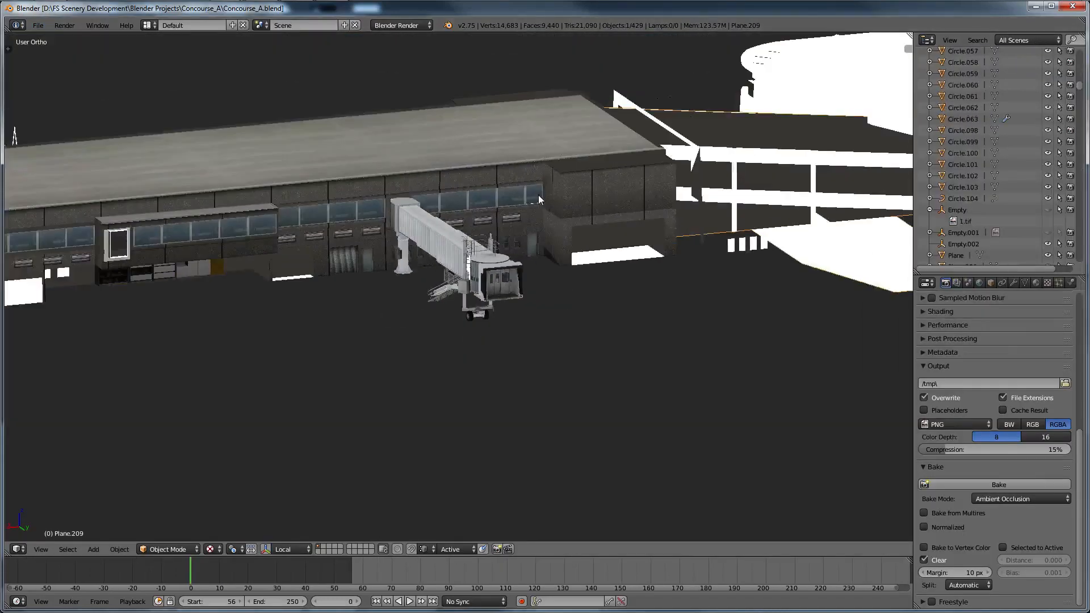
pyautogui.scroll(8, 538, 195)
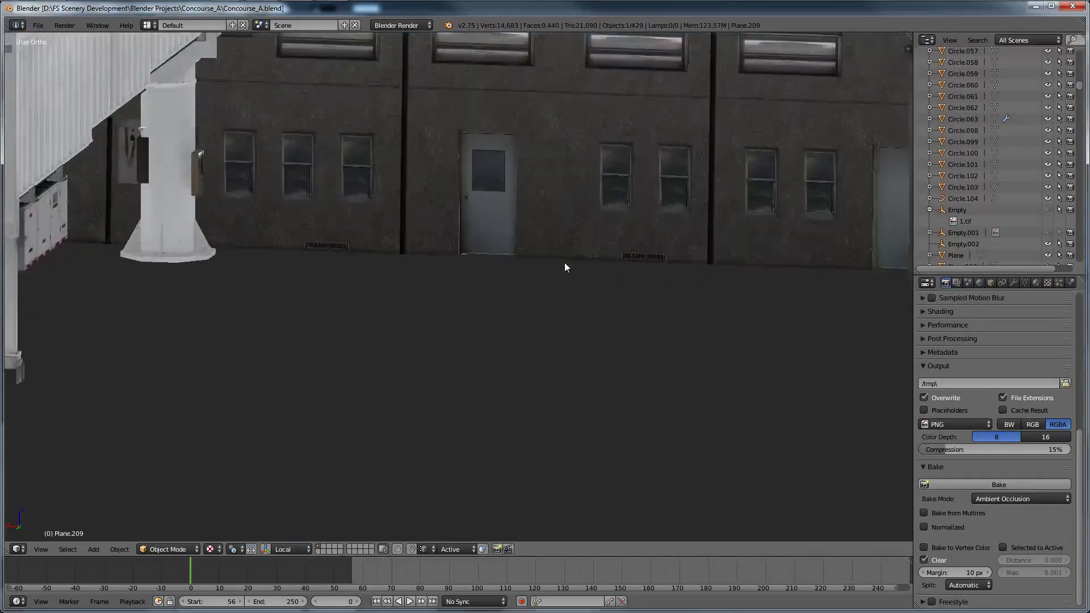
pyautogui.rightClick(488, 206)
pyautogui.moveTo(500, 275); pyautogui.dragTo(538, 291, button='middle')
pyautogui.scroll(-1, 538, 292)
pyautogui.keyDown('shift'); pyautogui.moveTo(696, 254); pyautogui.dragTo(604, 253, button='middle'); pyautogui.keyUp('shift')
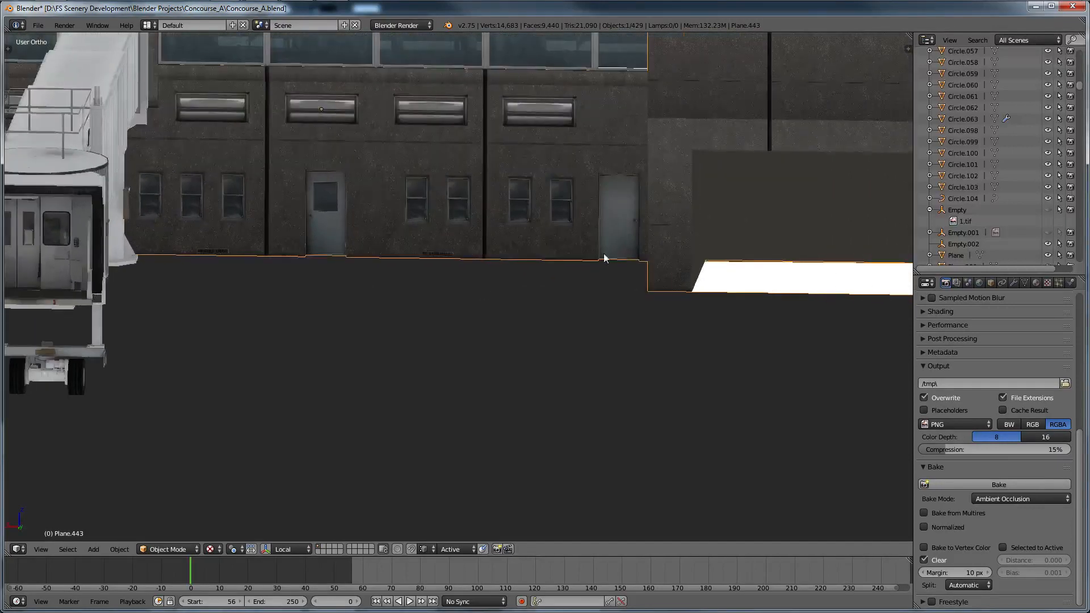
pyautogui.scroll(2, 625, 236)
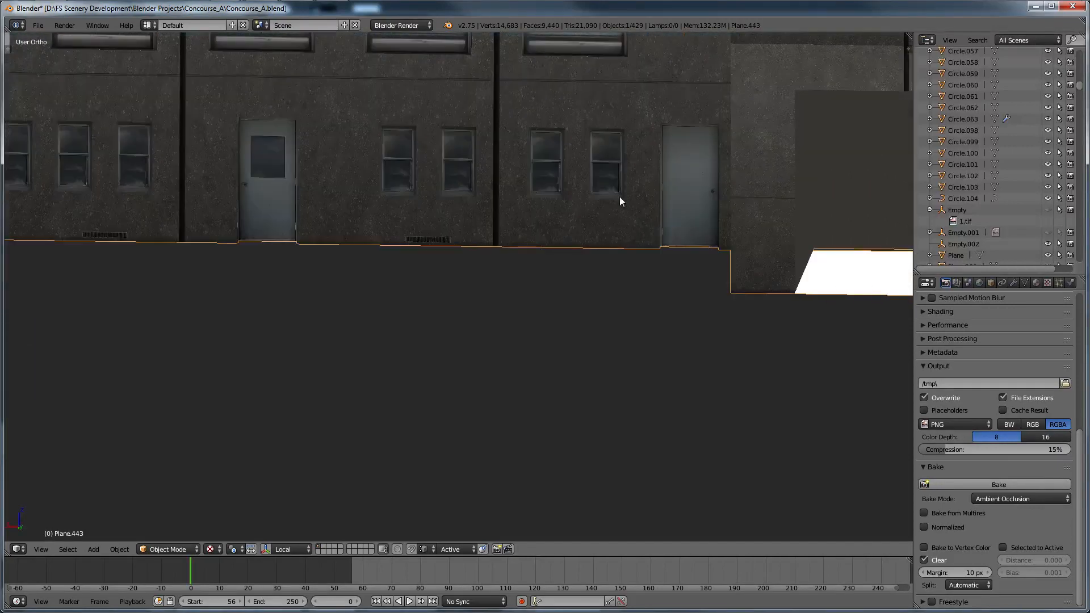
# Step: Open Concourse A's main building mesh in Edit Mode and begin selecting the faces of the plain door beside the recess
pyautogui.press('Tab')
pyautogui.scroll(1, 620, 197)
pyautogui.keyDown('shift'); pyautogui.moveTo(737, 203); pyautogui.dragTo(570, 185, button='middle'); pyautogui.keyUp('shift')
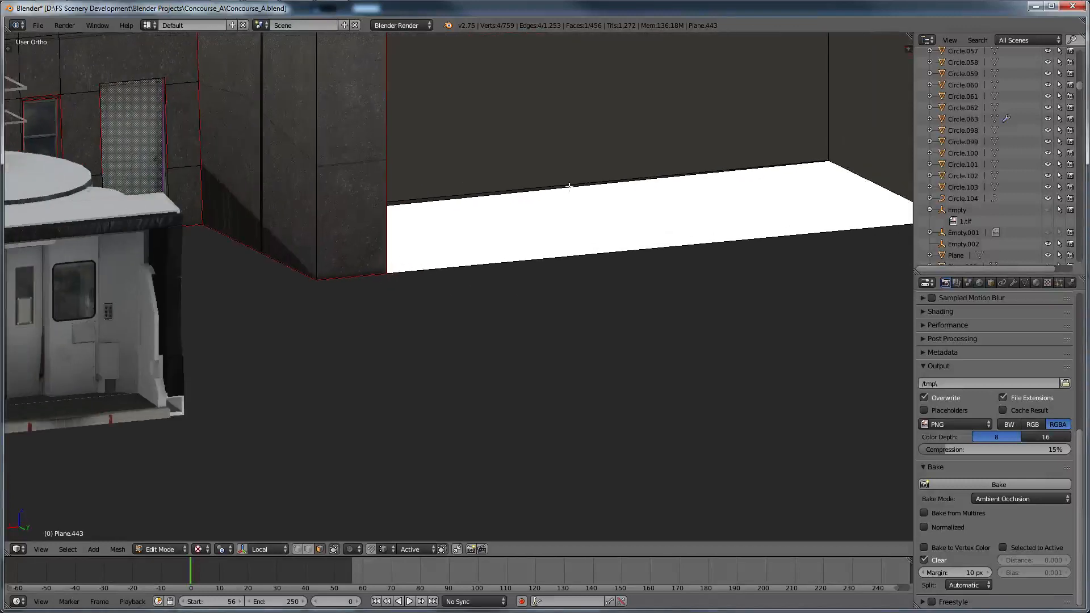
pyautogui.keyDown('shift'); pyautogui.moveTo(417, 188); pyautogui.dragTo(543, 187, button='middle'); pyautogui.keyUp('shift')
pyautogui.keyDown('shift'); pyautogui.moveTo(344, 125); pyautogui.dragTo(343, 198, button='middle'); pyautogui.keyUp('shift')
pyautogui.keyDown('shift'); pyautogui.scroll(6, 341, 201); pyautogui.keyUp('shift')
pyautogui.scroll(6, 297, 241)
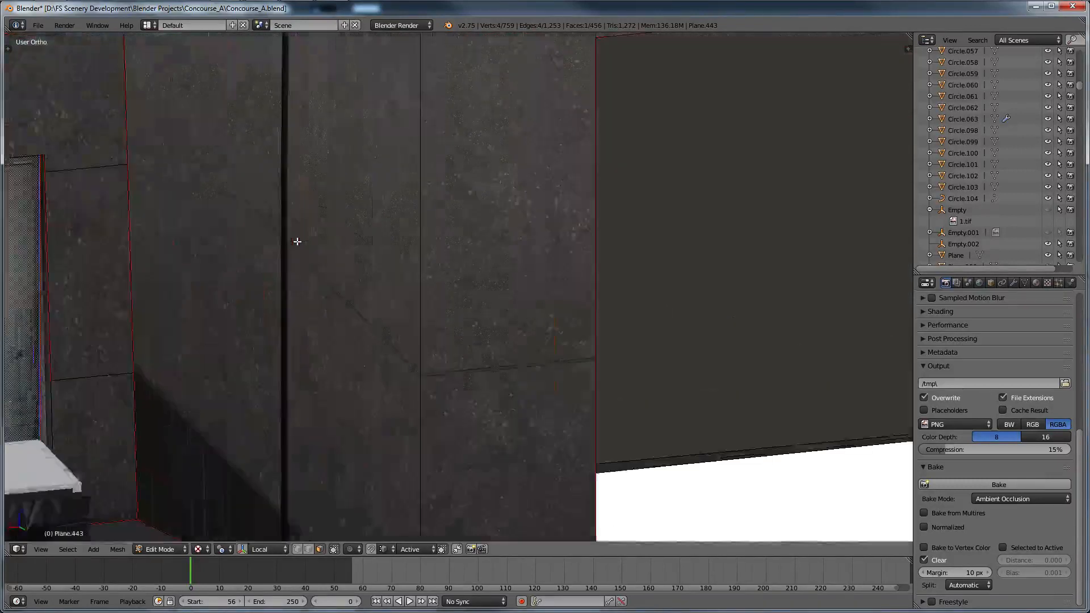
pyautogui.keyDown('ctrl'); pyautogui.scroll(-6, 281, 309); pyautogui.keyUp('ctrl')
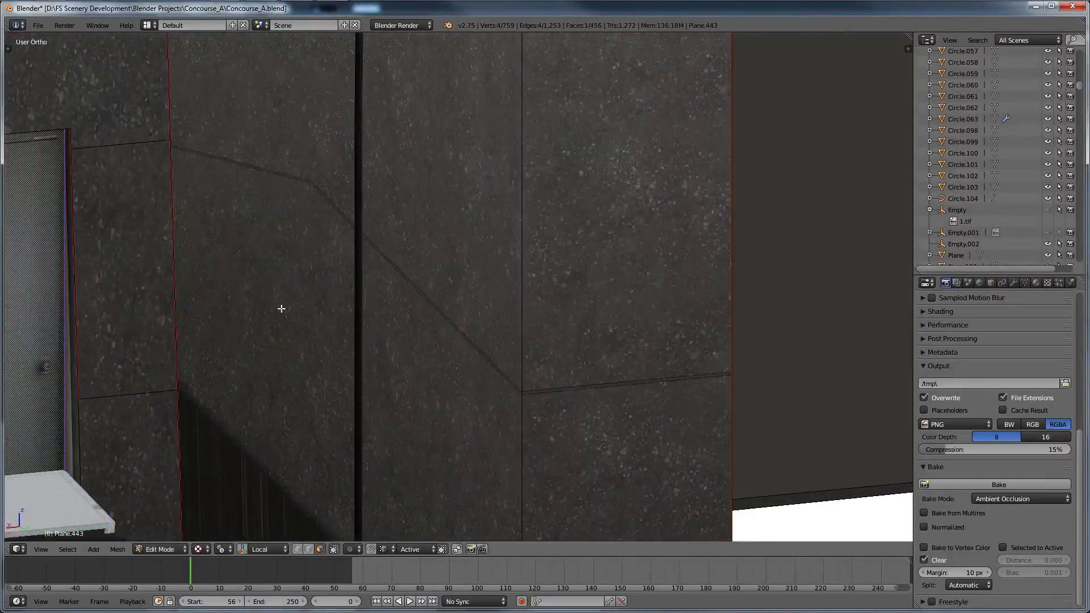
pyautogui.scroll(-9, 281, 308)
pyautogui.keyDown('shift'); pyautogui.rightClick(499, 382); pyautogui.keyUp('shift')
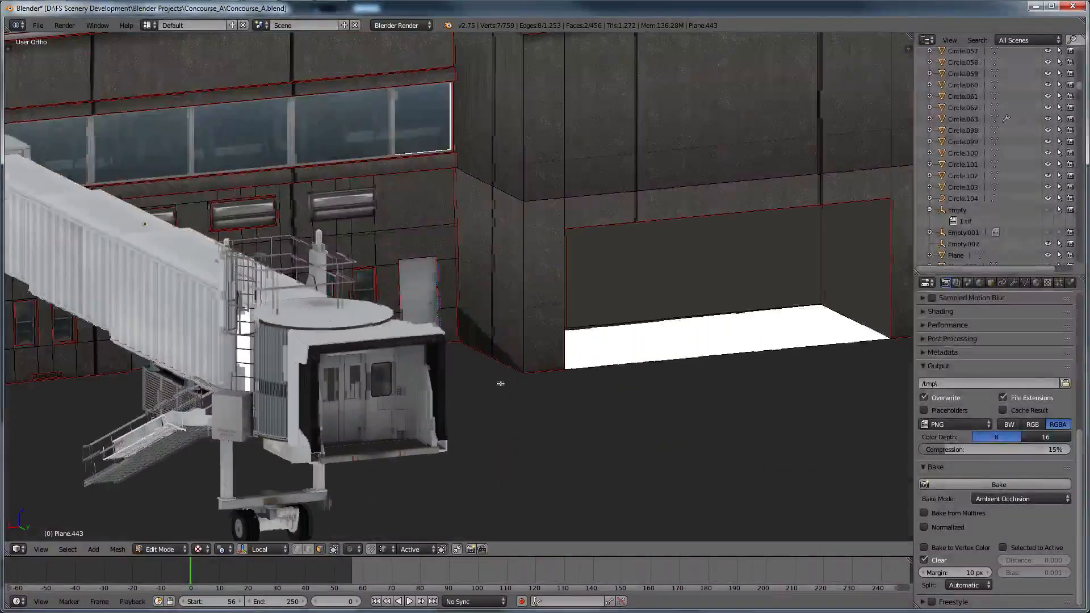
# Step: Extend the selection to the remaining frame faces around the plain door
pyautogui.moveTo(499, 382); pyautogui.dragTo(681, 360, button='middle')
pyautogui.scroll(-10, 527, 321)
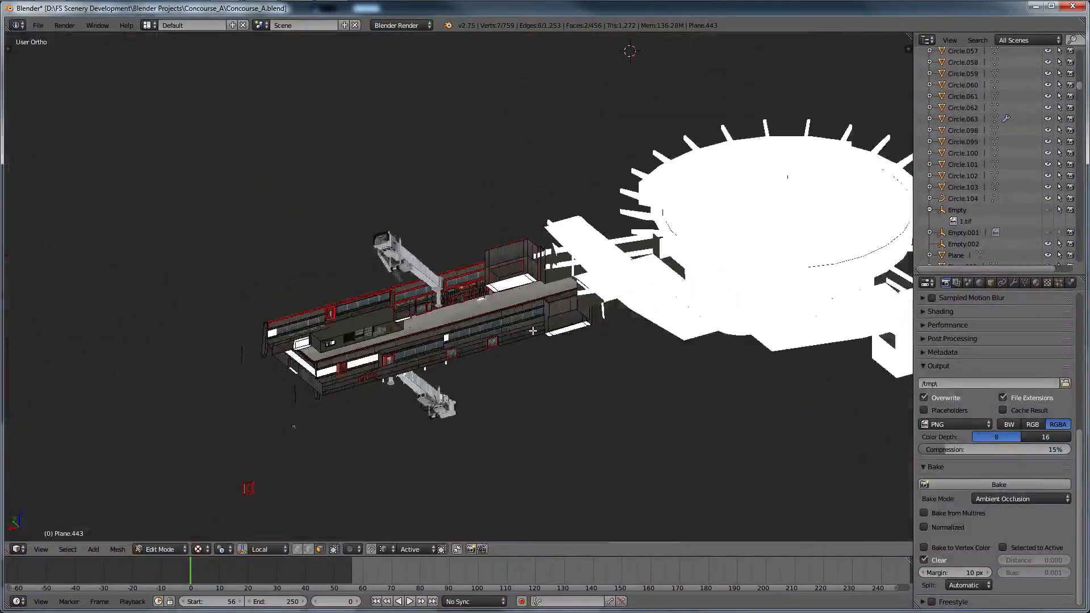
pyautogui.scroll(3, 534, 334)
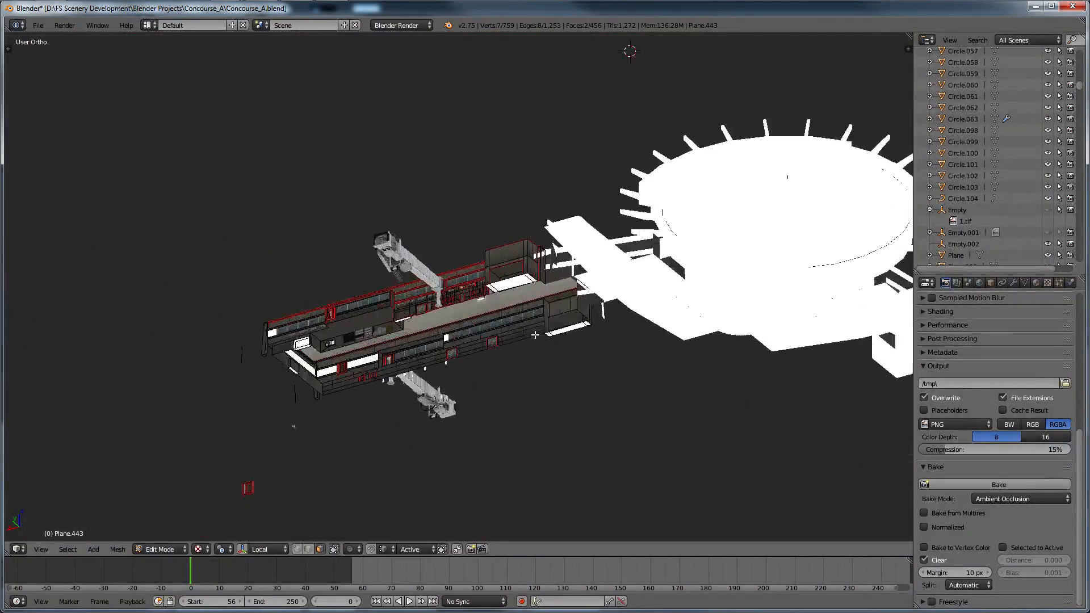
pyautogui.scroll(8, 535, 335)
pyautogui.keyDown('shift'); pyautogui.rightClick(736, 434); pyautogui.keyUp('shift')
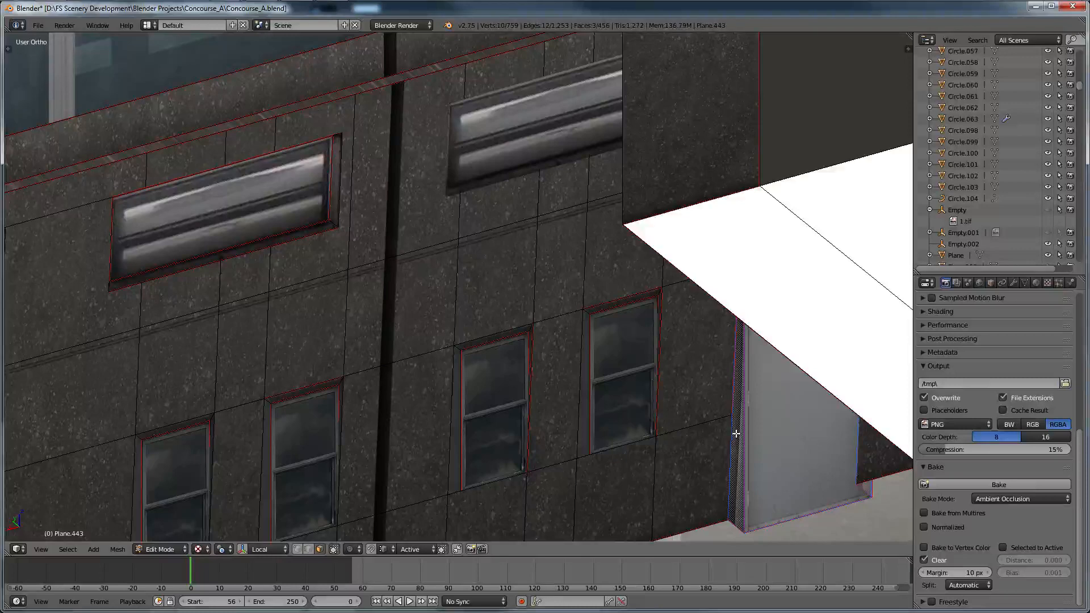
pyautogui.scroll(-3, 608, 297)
pyautogui.keyDown('shift'); pyautogui.rightClick(609, 297); pyautogui.keyUp('shift')
pyautogui.scroll(-4, 563, 367)
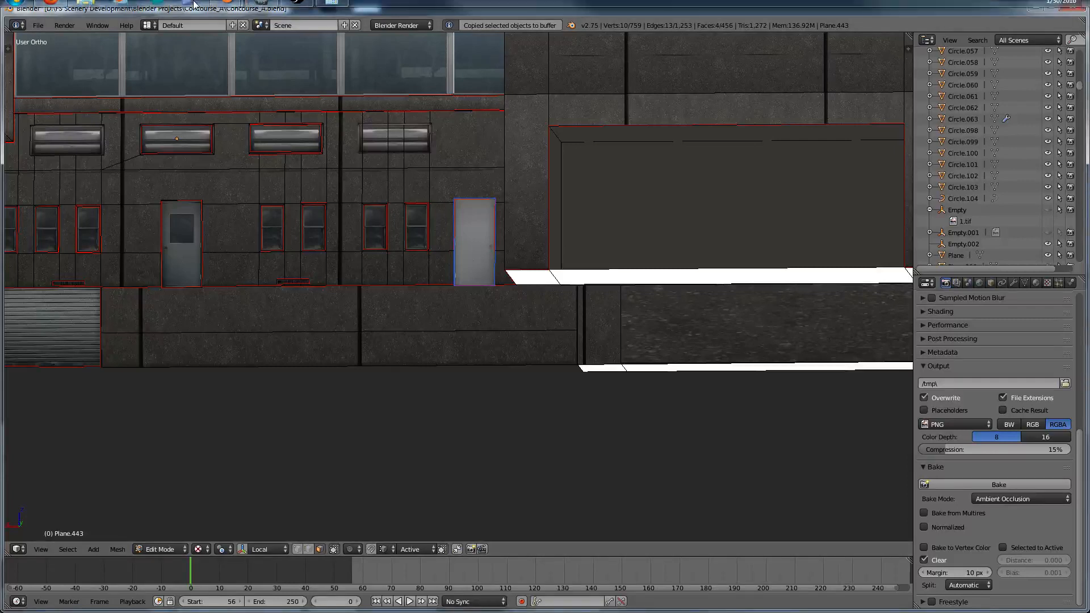
# Step: Try to bring the selected door into Concourse_C by copying and pasting it, and return to the Concourse_A window
pyautogui.moveTo(194, 4)
pyautogui.moveTo(260, 11)
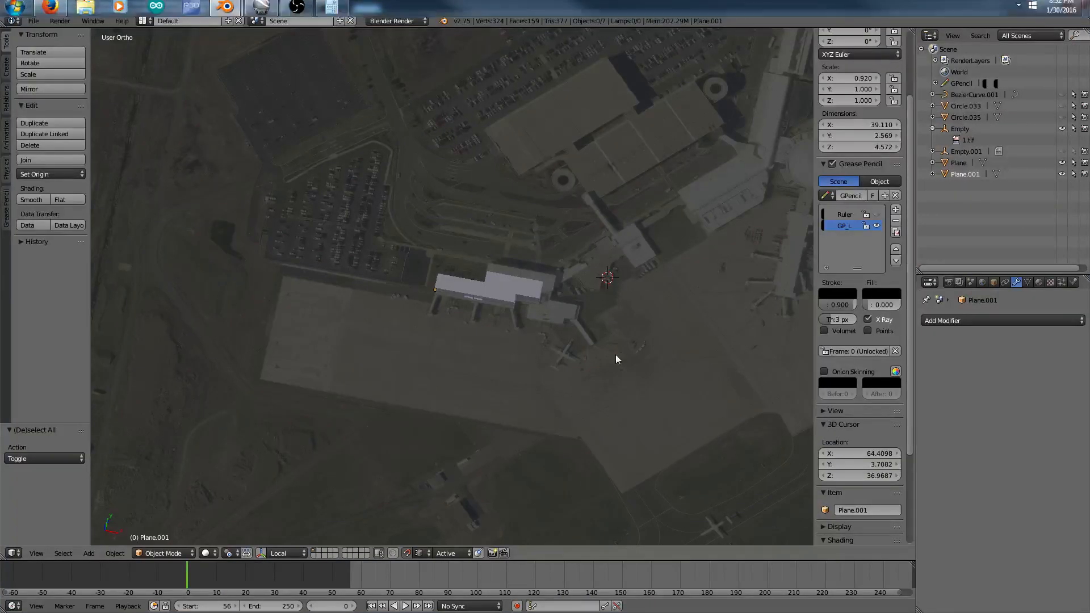
pyautogui.hotkey('ctrl', 'v')
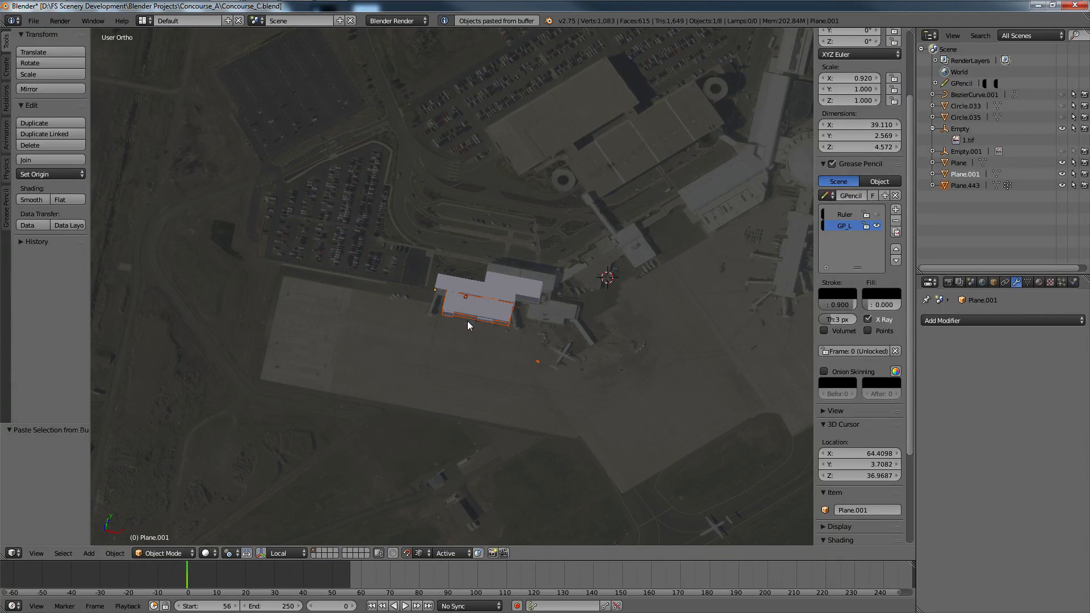
pyautogui.click(267, 95)
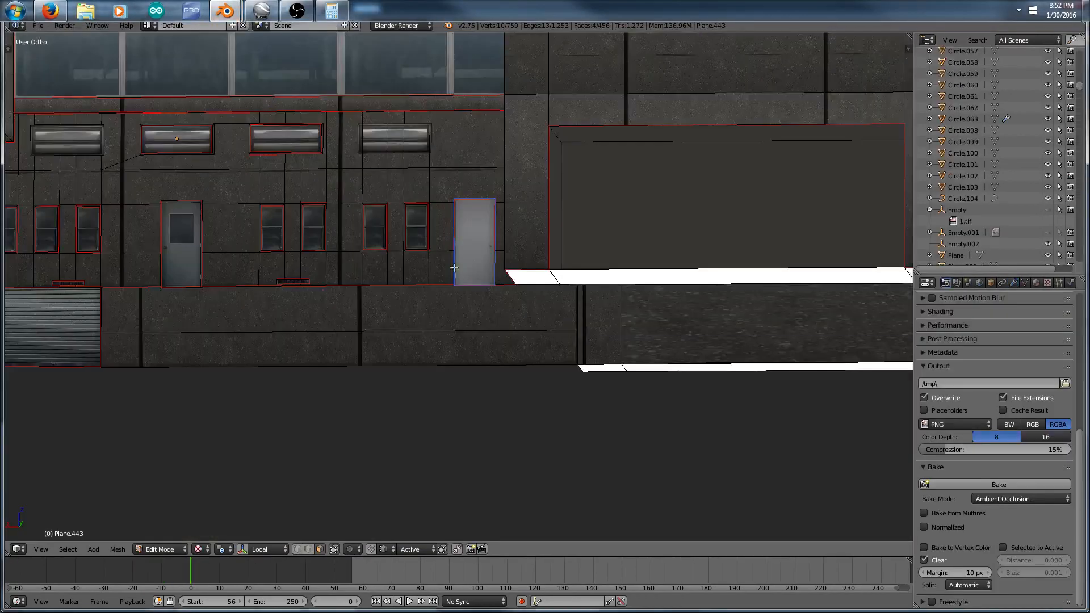
# Step: Separate the selected door faces into their own object, select it in Object Mode and check its mesh
pyautogui.moveTo(455, 268); pyautogui.dragTo(484, 278, button='middle')
pyautogui.scroll(7, 484, 279)
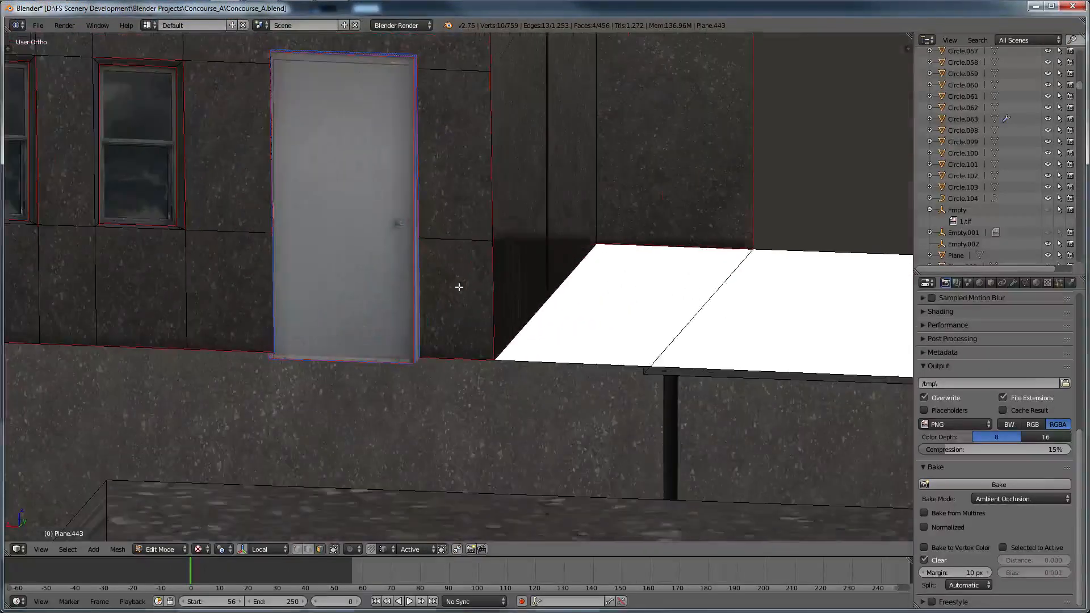
pyautogui.press('e')
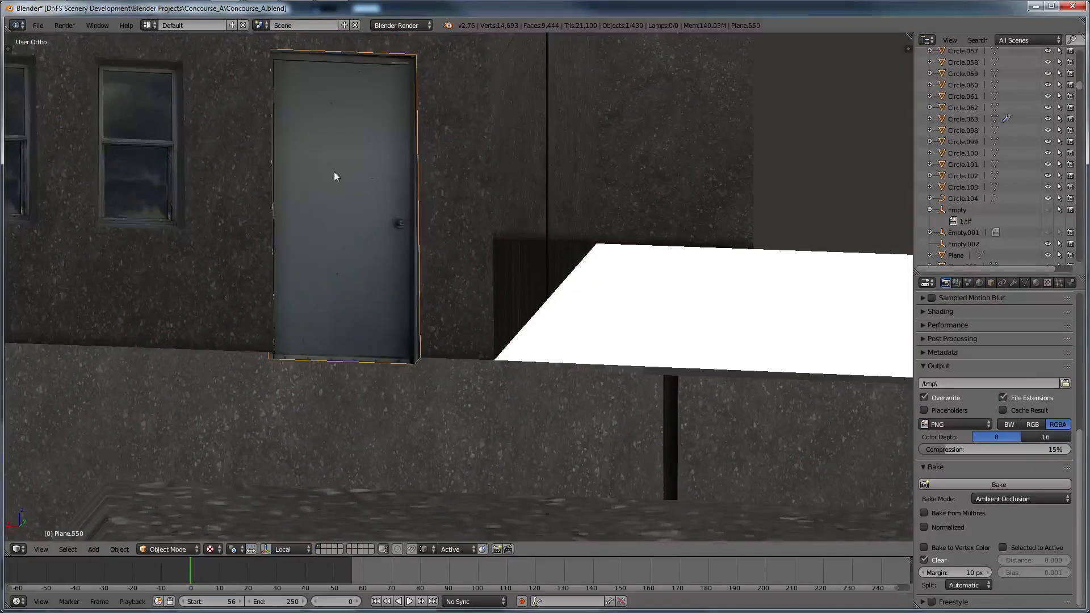
pyautogui.scroll(-5, 336, 176)
pyautogui.moveTo(418, 355); pyautogui.dragTo(439, 311, button='middle')
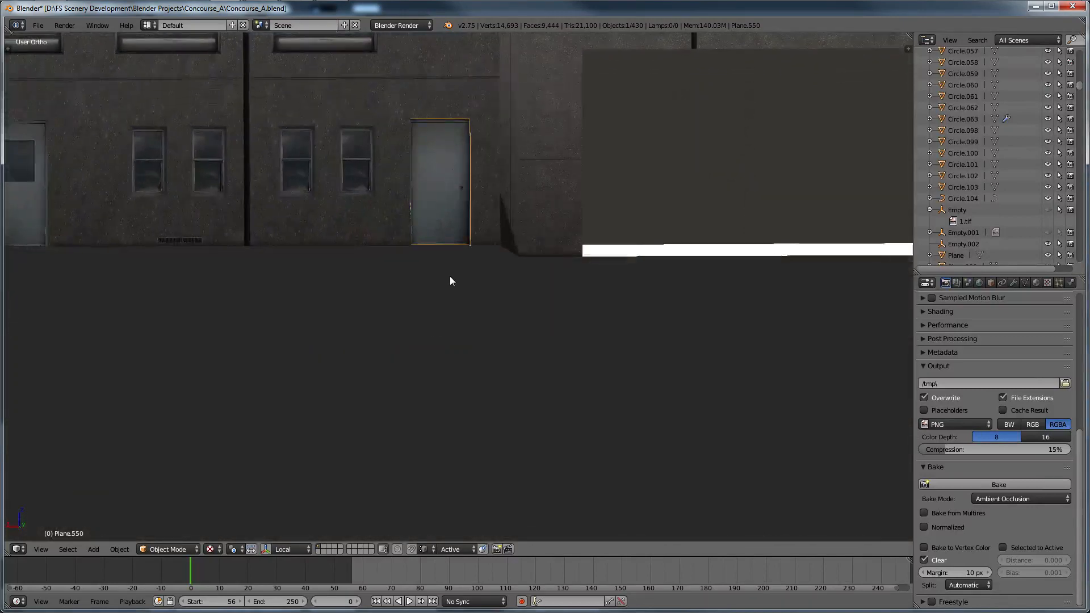
pyautogui.moveTo(451, 281); pyautogui.dragTo(468, 213, button='middle')
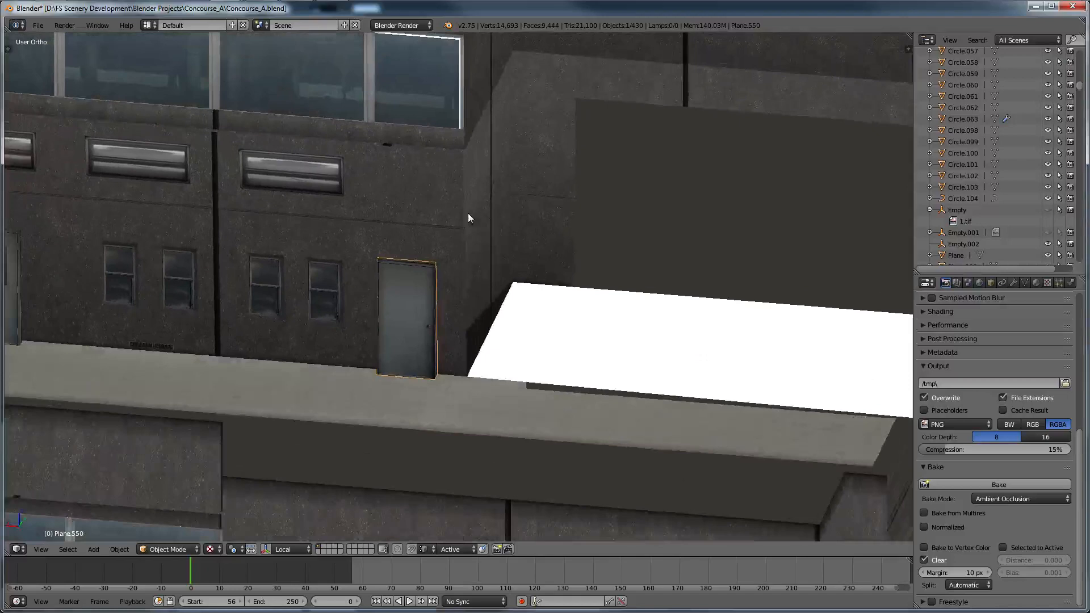
pyautogui.press('Tab')
pyautogui.scroll(5, 458, 266)
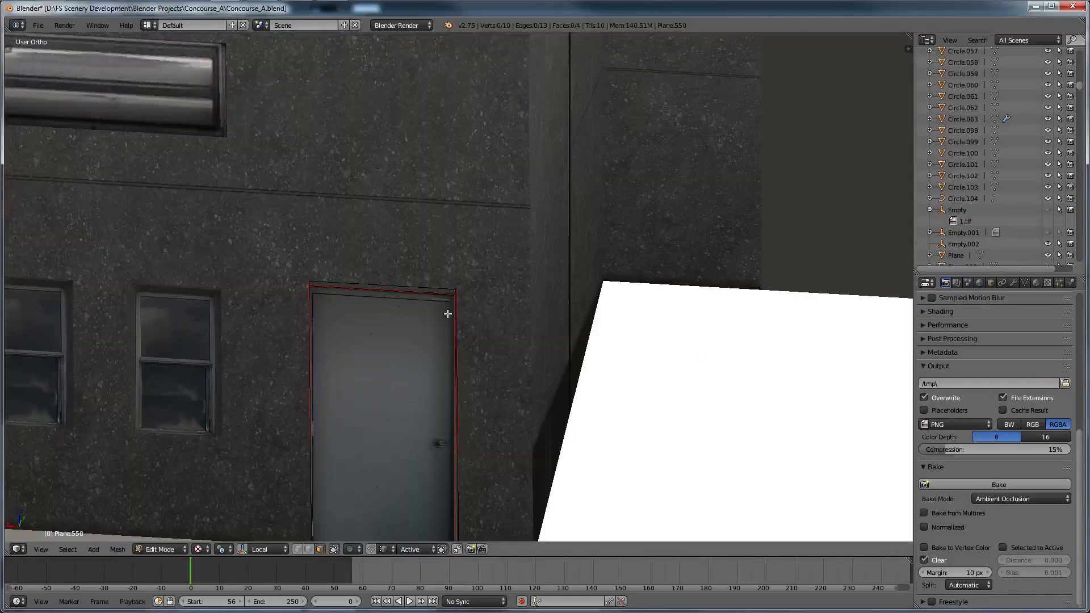
pyautogui.press('Tab')
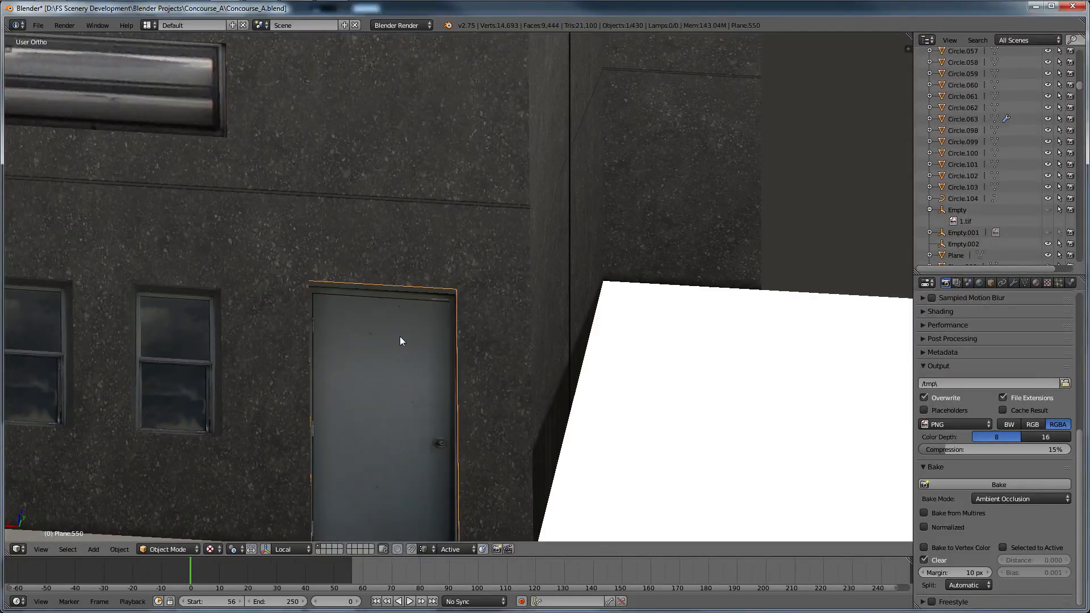
# Step: Copy the separated door object from Concourse_A, paste it into the Concourse_C scene and inspect it at the facade's lower panels
pyautogui.scroll(-6, 399, 340)
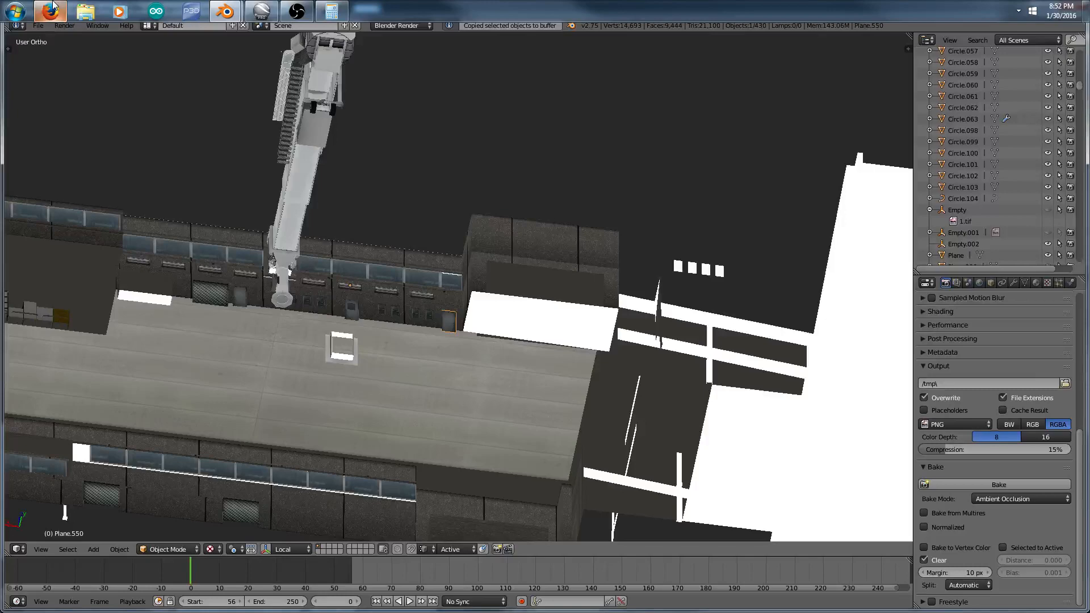
pyautogui.moveTo(225, 11)
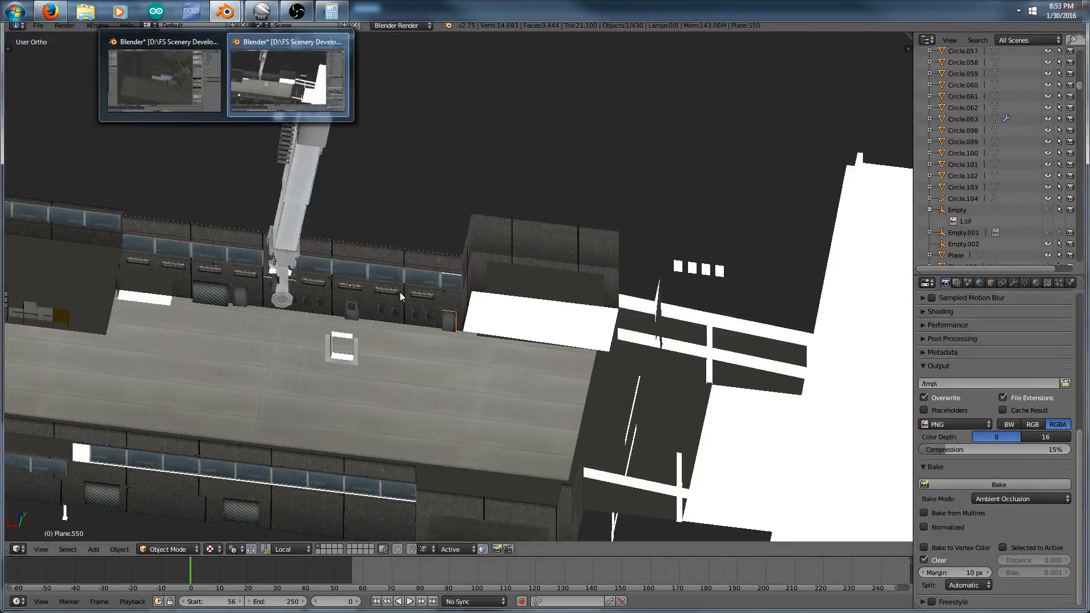
pyautogui.moveTo(400, 296); pyautogui.dragTo(400, 368, button='middle')
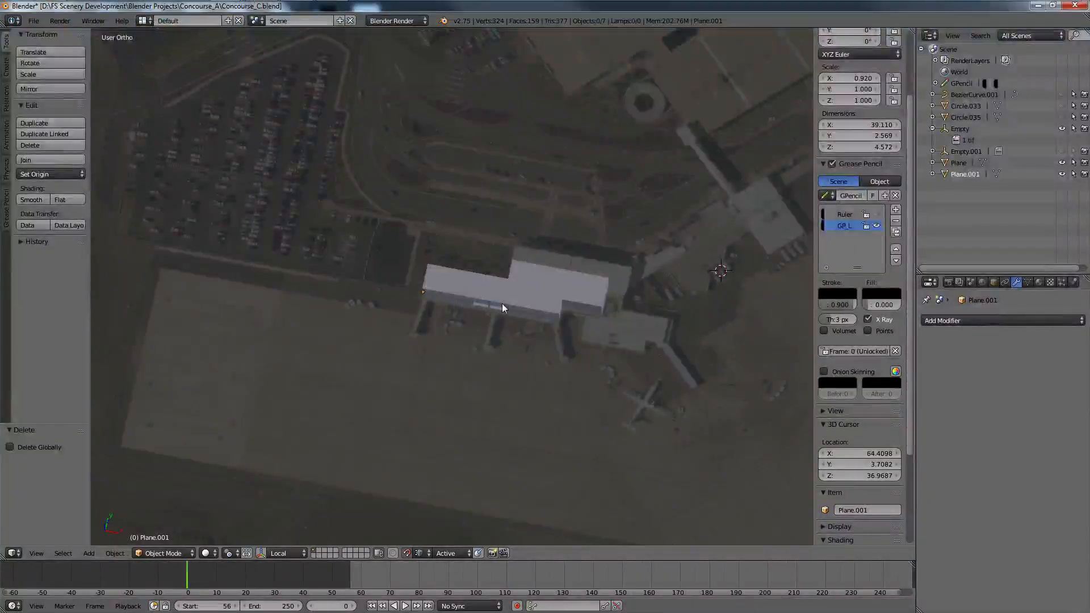
pyautogui.hotkey('ctrl', 'v')
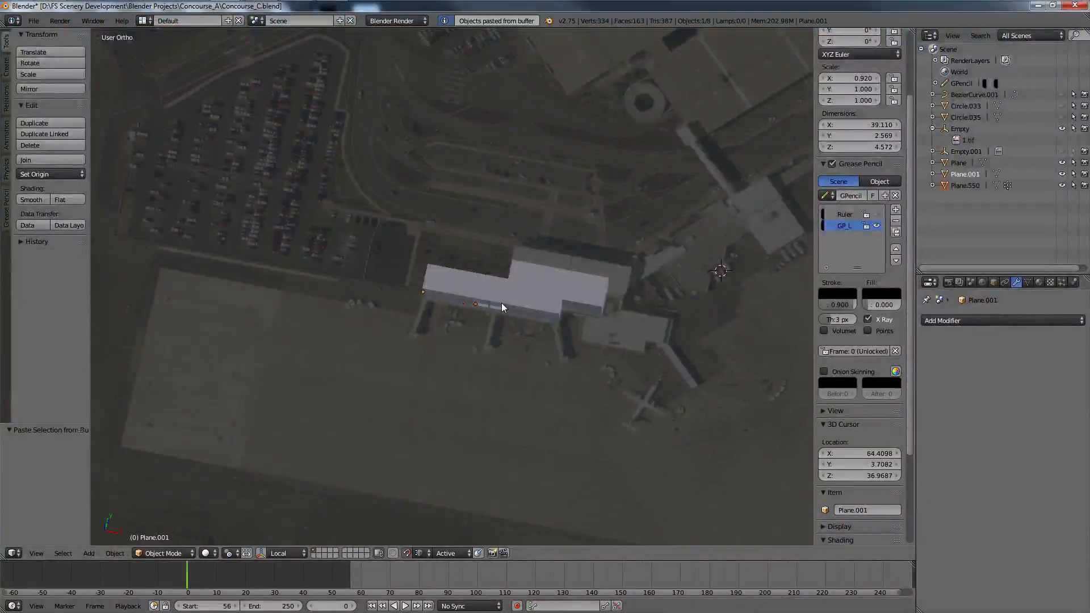
pyautogui.scroll(4, 502, 302)
pyautogui.scroll(8, 572, 378)
pyautogui.scroll(-2, 591, 418)
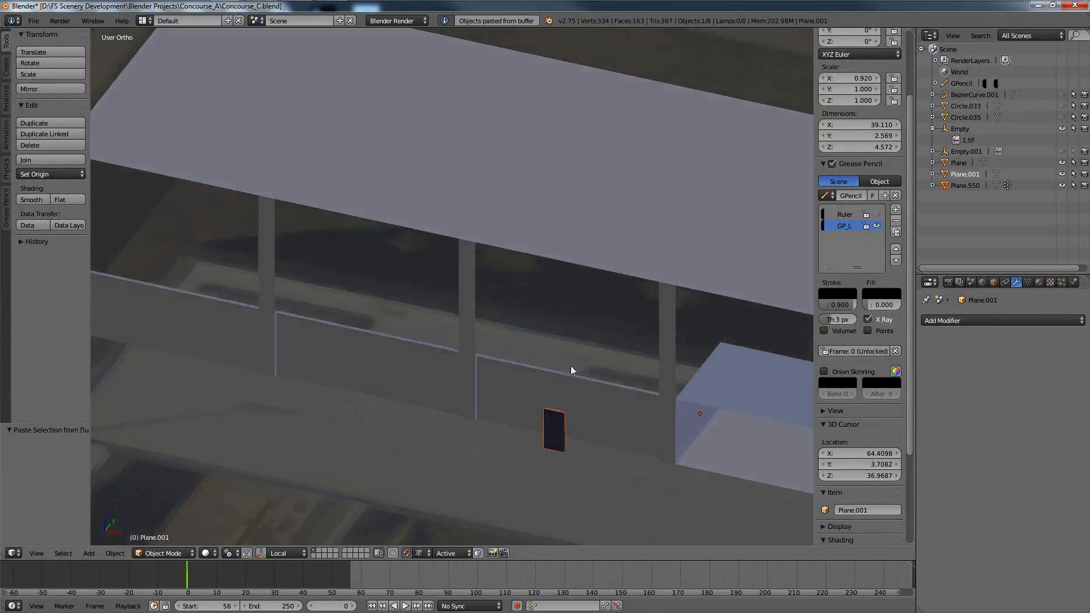
pyautogui.scroll(-3, 571, 370)
# Step: Close the Blender window holding Concourse_A.blend without saving its changes
pyautogui.moveTo(225, 11)
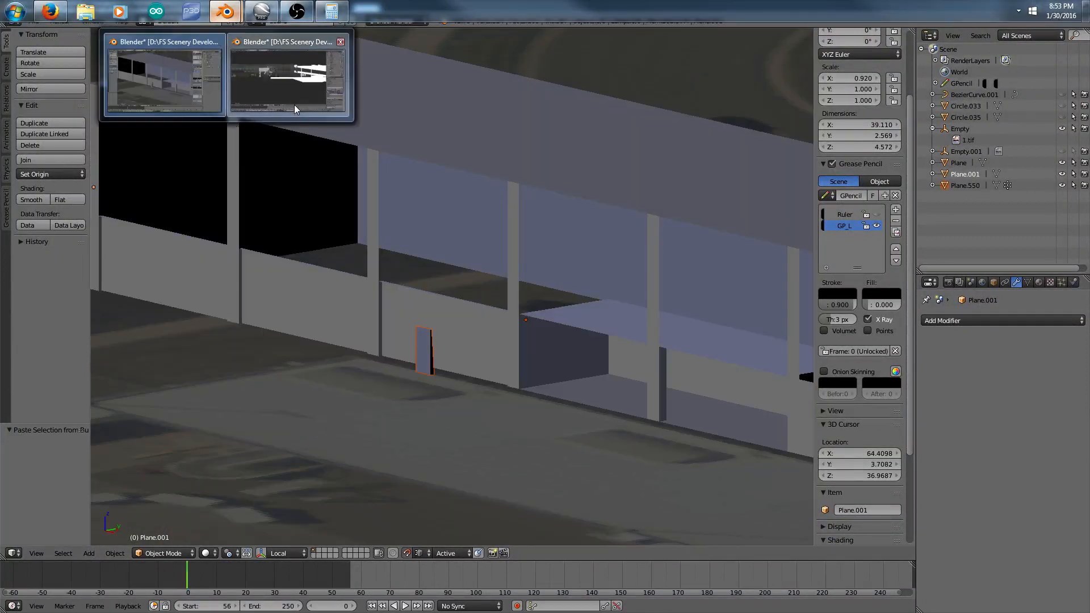
pyautogui.click(294, 108)
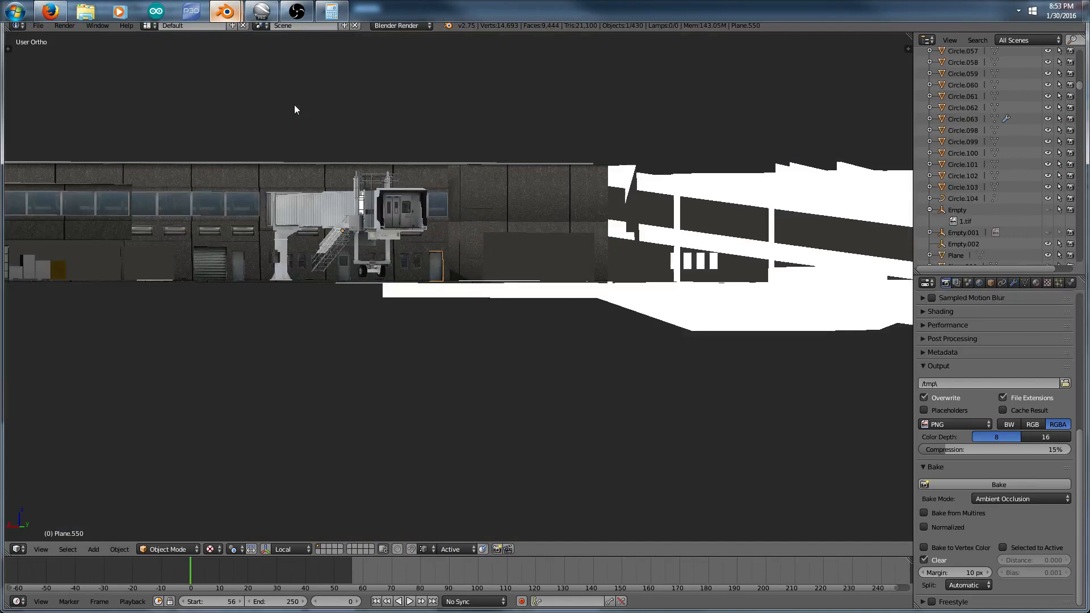
pyautogui.hotkey('alt', 'F4')
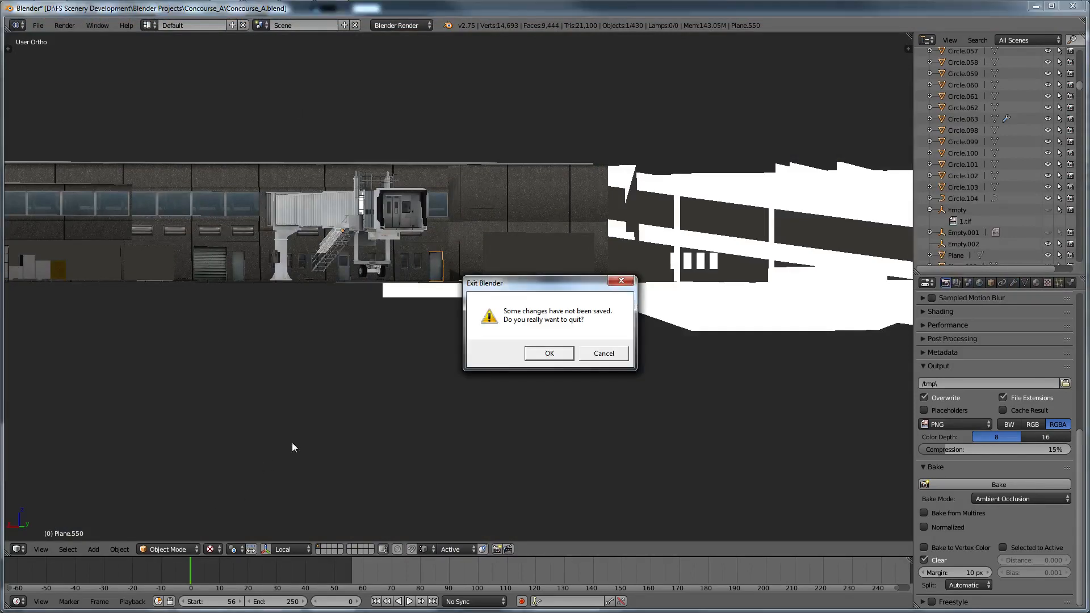
pyautogui.click(549, 354)
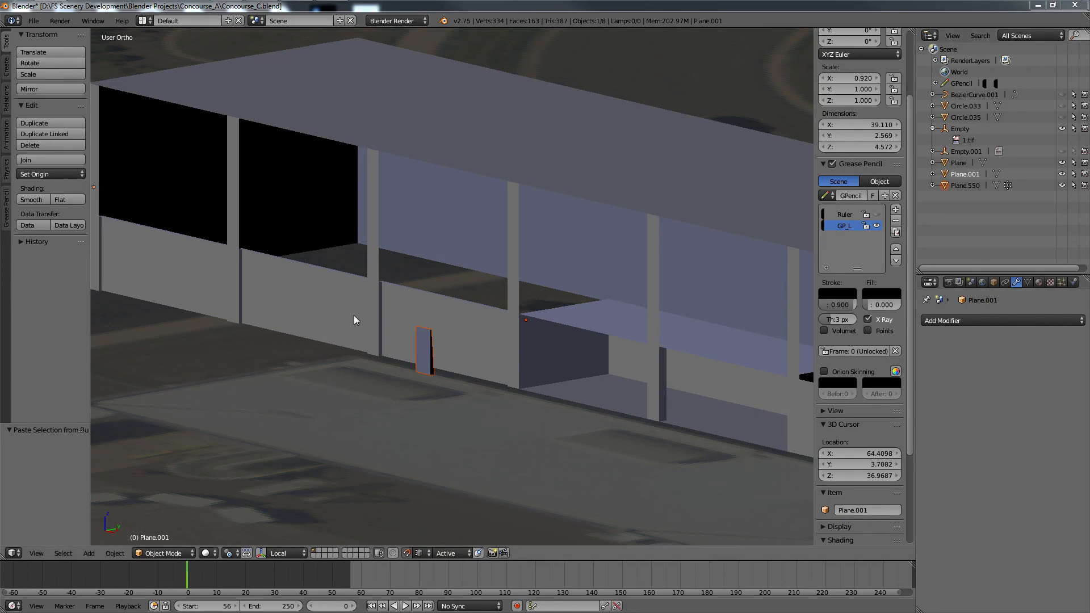
# Step: Select the pasted door in Concourse_C and set its origin to its geometry
pyautogui.moveTo(353, 315); pyautogui.dragTo(501, 397, button='middle')
pyautogui.rightClick(488, 333)
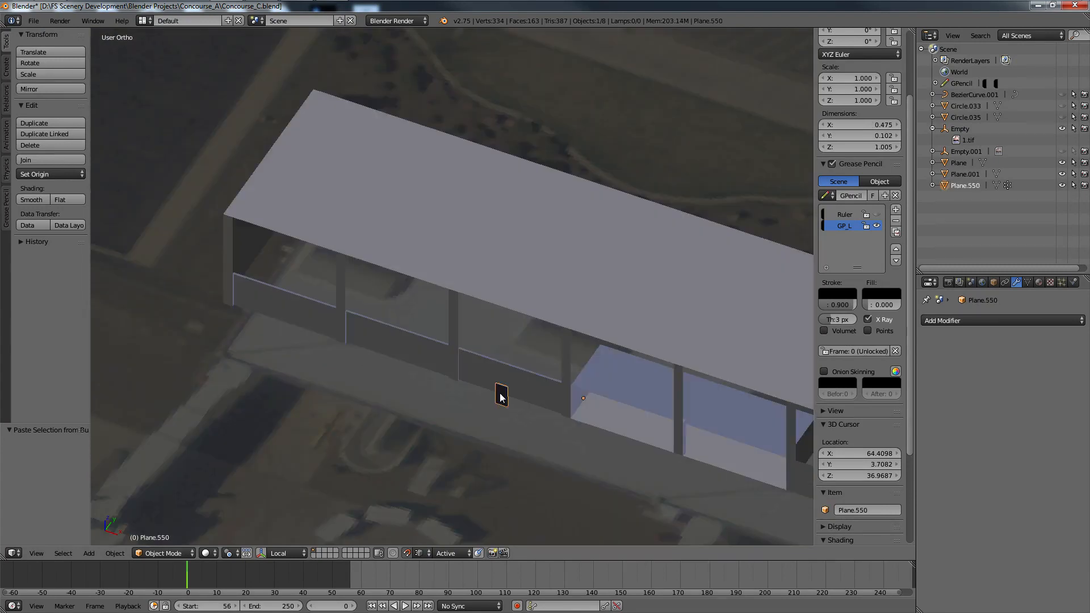
pyautogui.click(114, 553)
pyautogui.moveTo(196, 489)
pyautogui.click(290, 433)
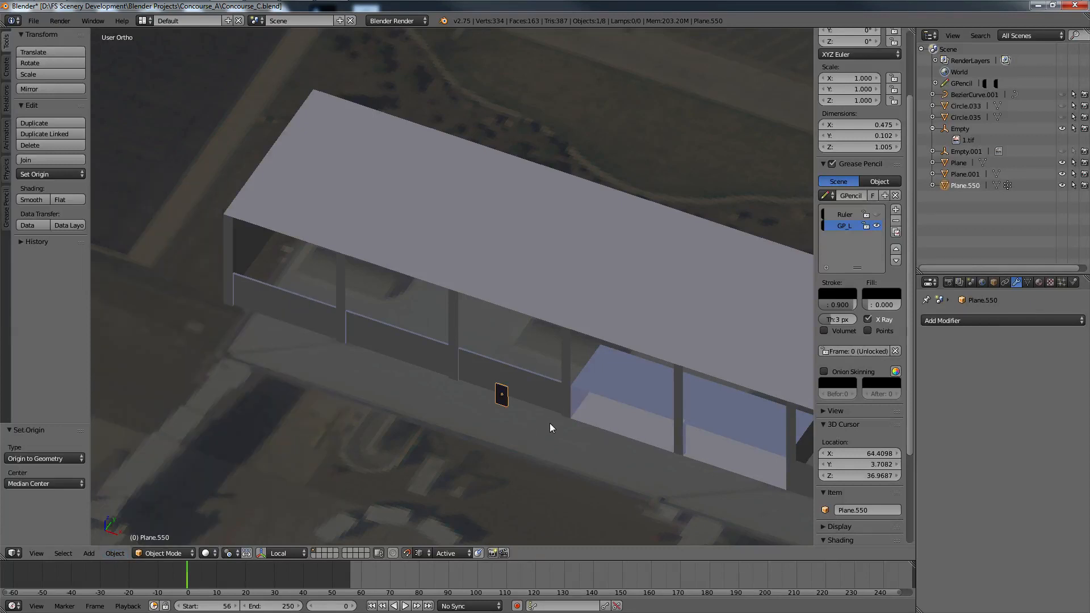
# Step: Rotate the door 180 degrees around the global Z axis so it is turned around
pyautogui.press('r')
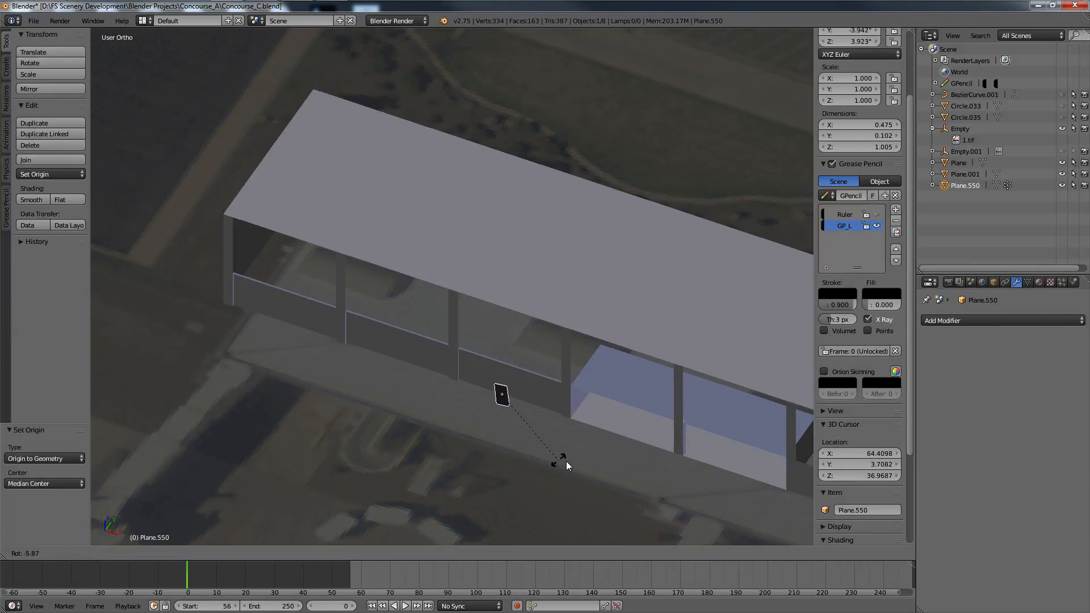
pyautogui.write('z')
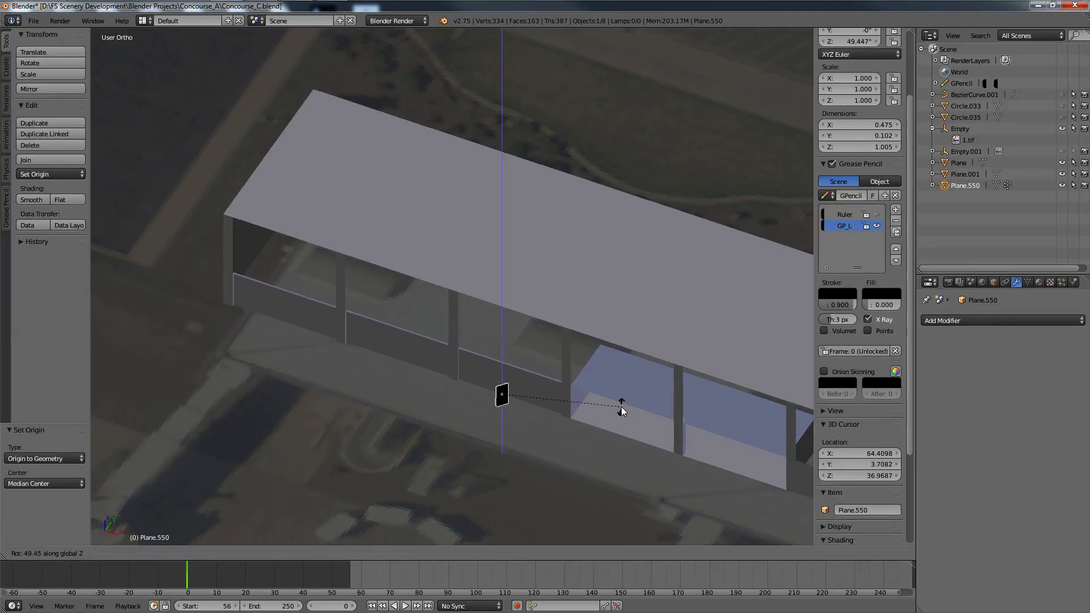
pyautogui.write('1')
pyautogui.write('80')
pyautogui.press('Return')
pyautogui.moveTo(513, 400); pyautogui.dragTo(545, 365, button='middle')
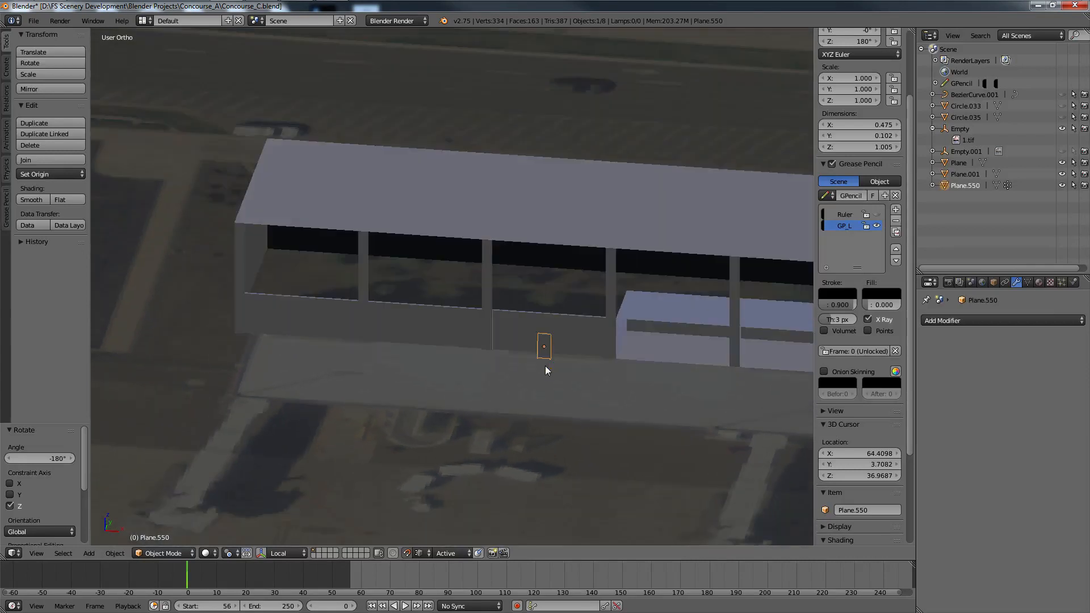
# Step: Examine the door against the facade in back, left and front views, and switch to Google Earth Pro for the real door position
pyautogui.press('ctrl+KP_1')
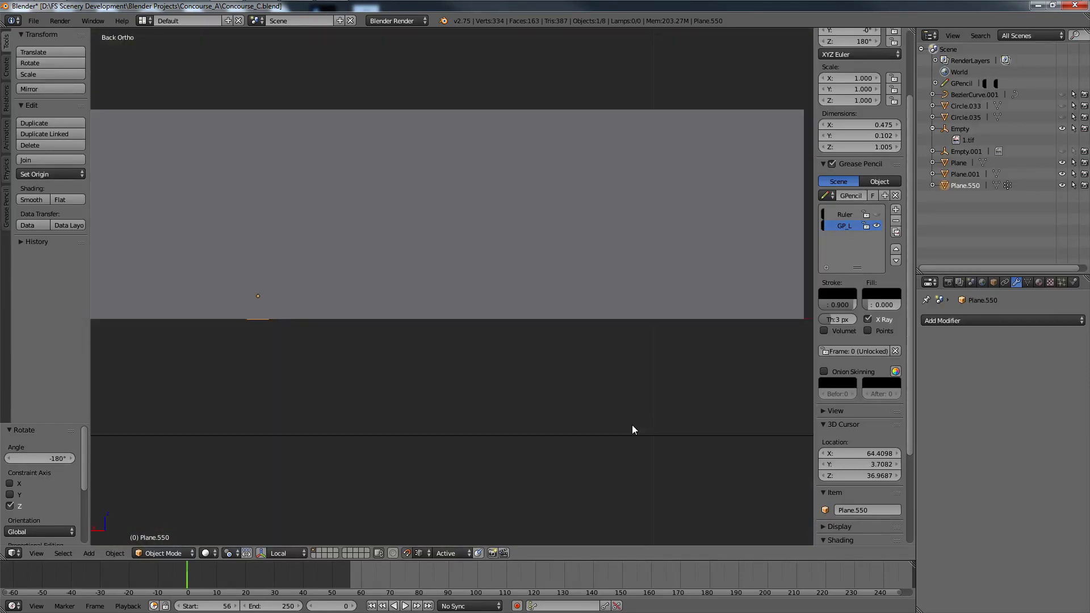
pyautogui.press('ctrl+KP_3')
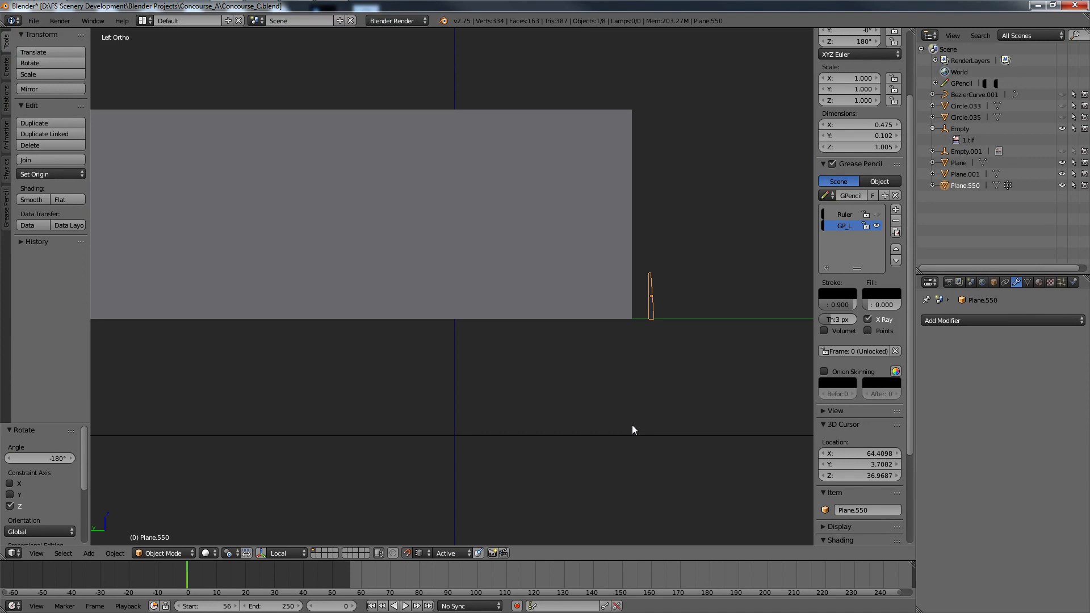
pyautogui.press('KP_1')
pyautogui.scroll(-3, 632, 425)
pyautogui.keyDown('shift'); pyautogui.scroll(3, 632, 425); pyautogui.keyUp('shift')
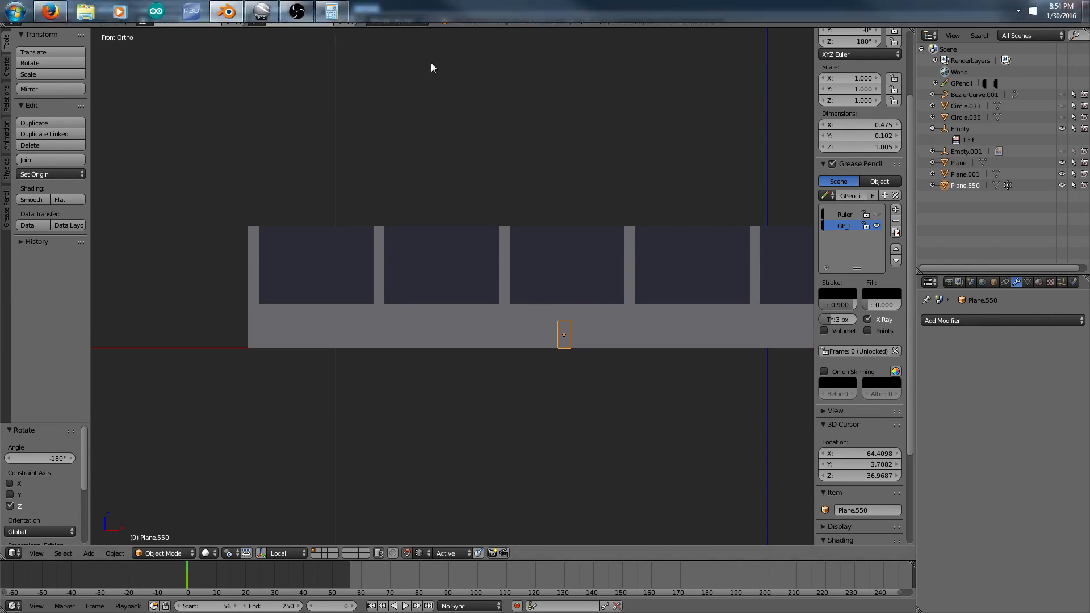
pyautogui.click(263, 9)
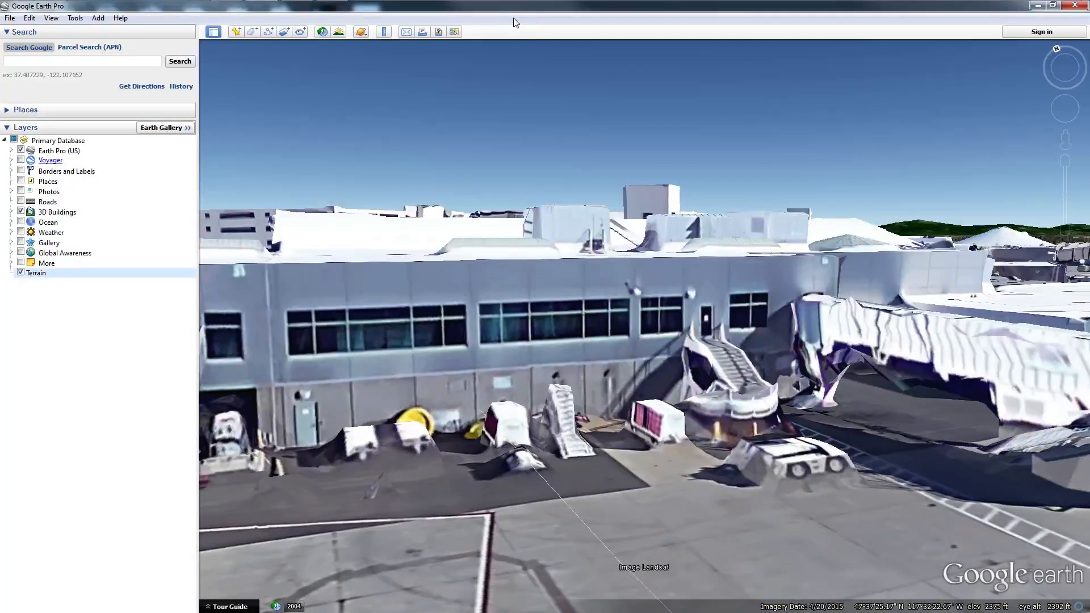
# Step: Switch back to Blender, leave Edit Mode and move the door about -27.81 units along X, clear of the building
pyautogui.moveTo(513, 6); pyautogui.dragTo(729, 129)
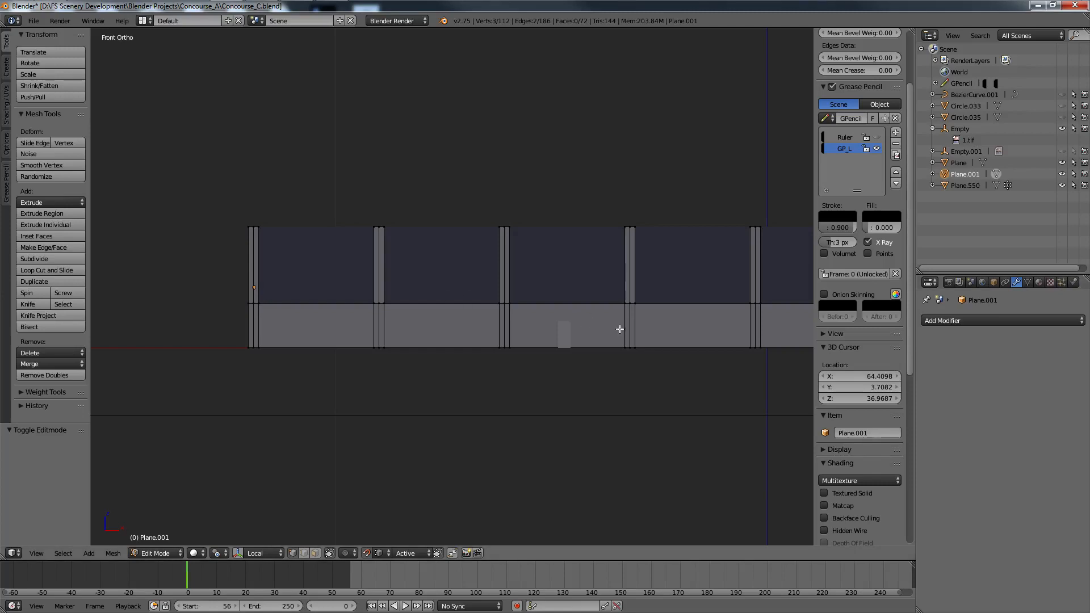
pyautogui.moveTo(620, 329); pyautogui.dragTo(589, 370, button='middle')
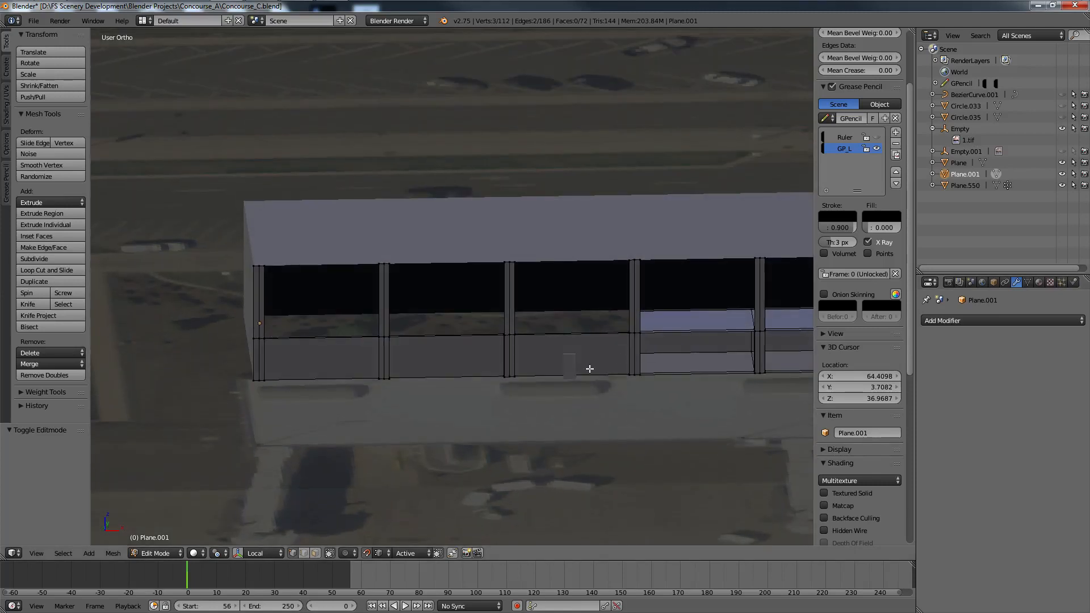
pyautogui.press('Tab')
pyautogui.rightClick(566, 376)
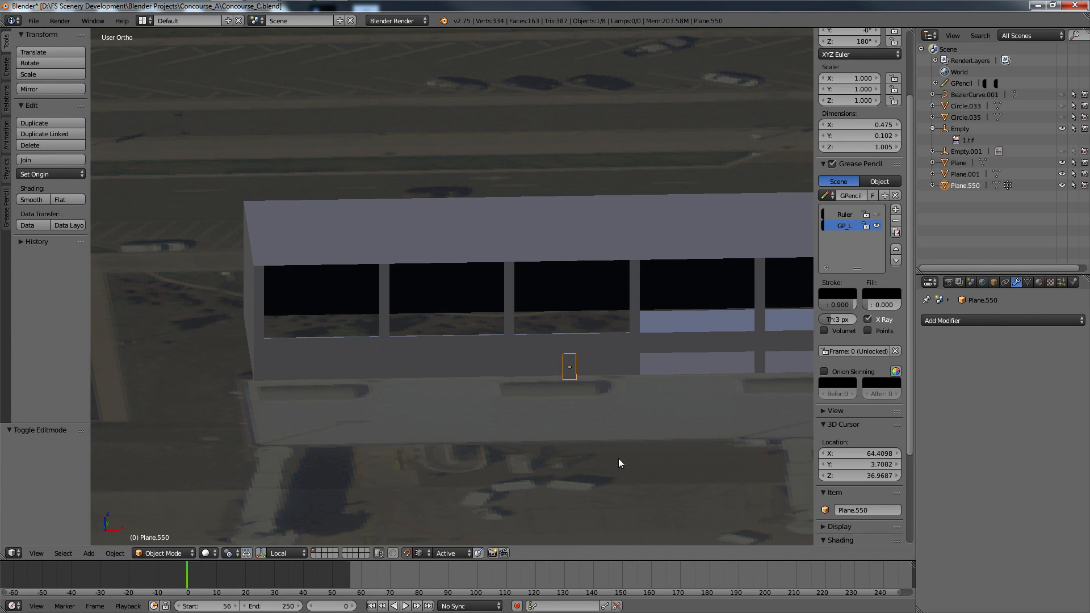
pyautogui.scroll(-5, 619, 458)
pyautogui.press('g')
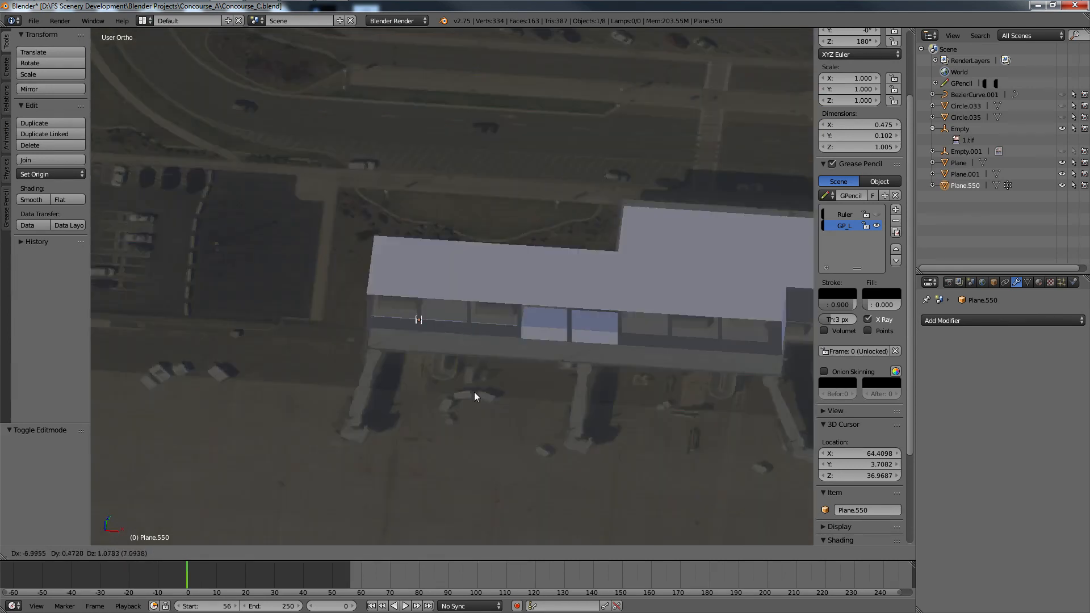
pyautogui.press('x')
pyautogui.press('Return')
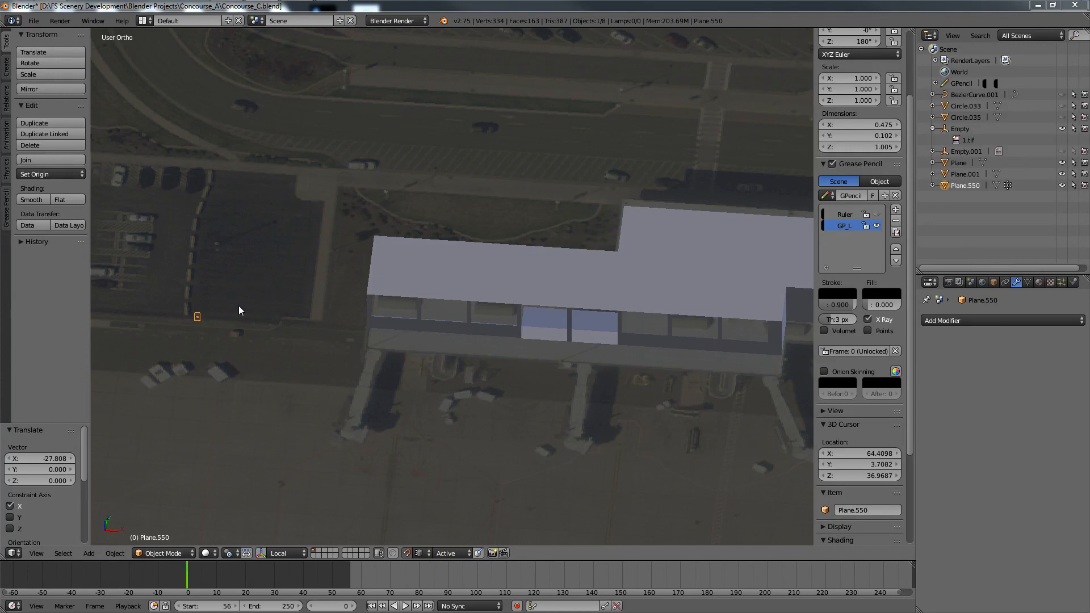
# Step: Duplicate the door in front view and place the copy about 27.06 units along X, in the facade's third bay
pyautogui.moveTo(239, 310); pyautogui.dragTo(497, 323, button='middle')
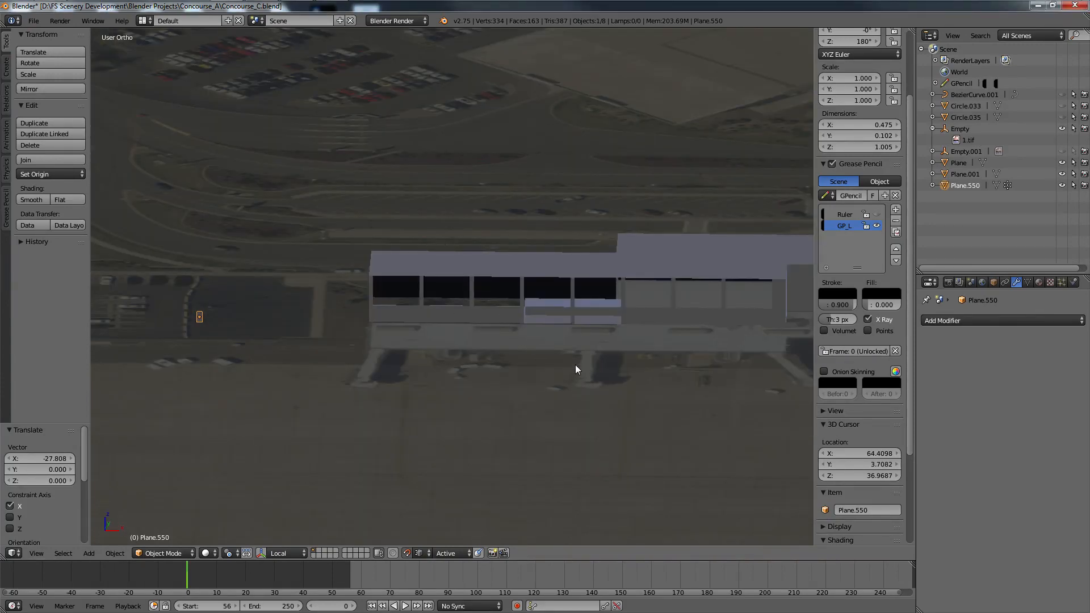
pyautogui.press('ctrl+KP_1')
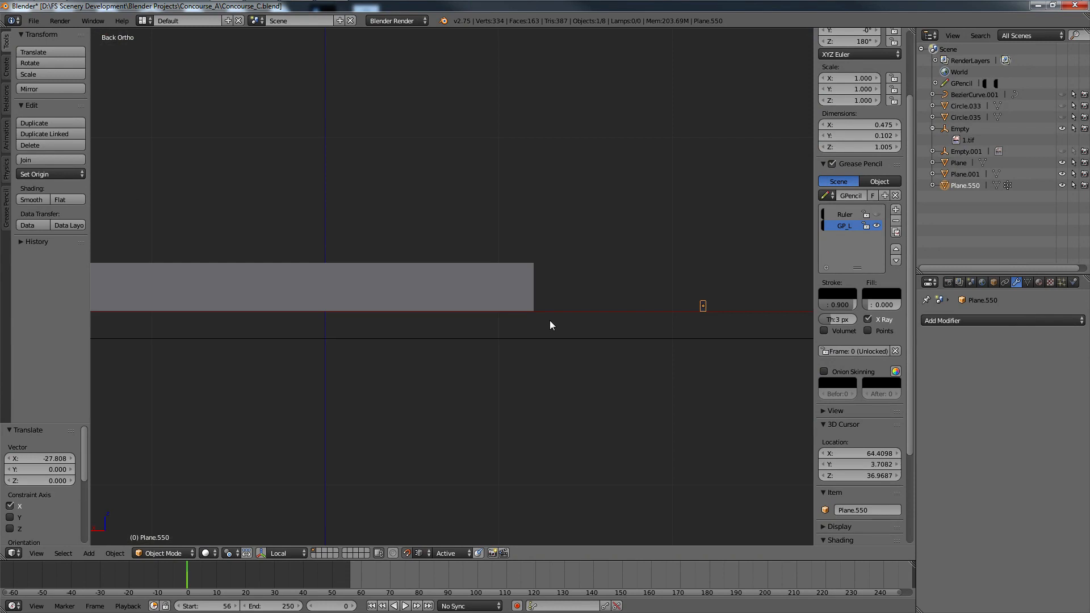
pyautogui.press('KP_1')
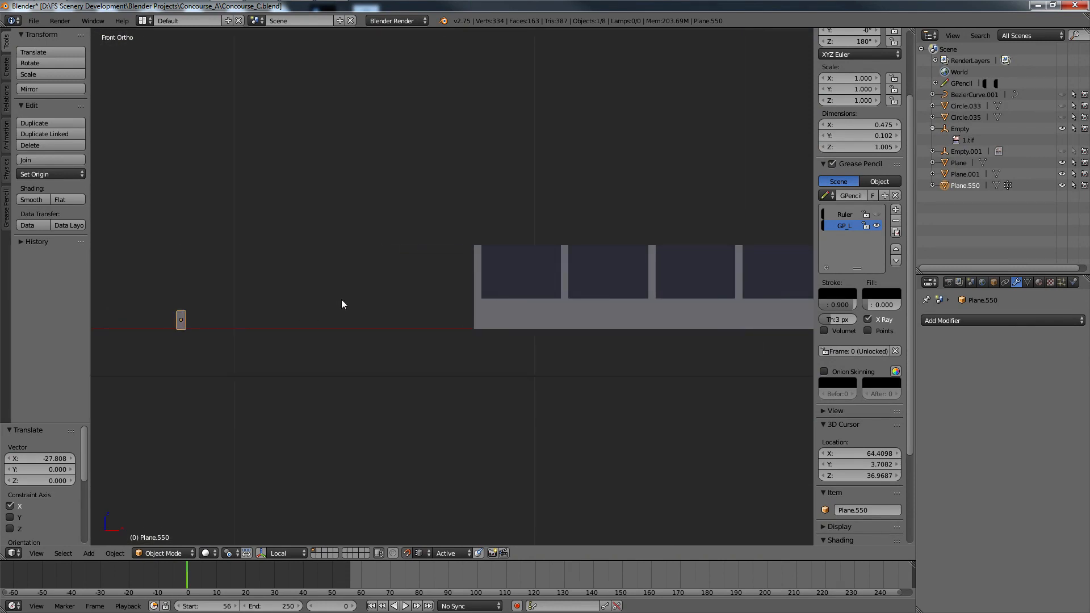
pyautogui.hotkey('shift', 'd')
pyautogui.press('x')
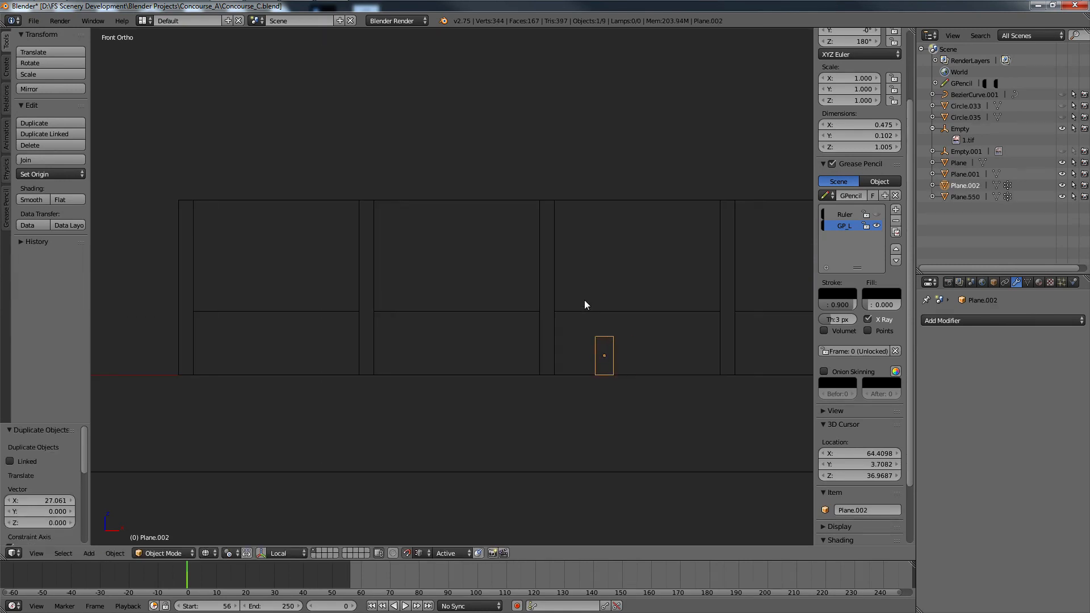
pyautogui.keyDown('ctrl'); pyautogui.scroll(6, 582, 318); pyautogui.keyUp('ctrl')
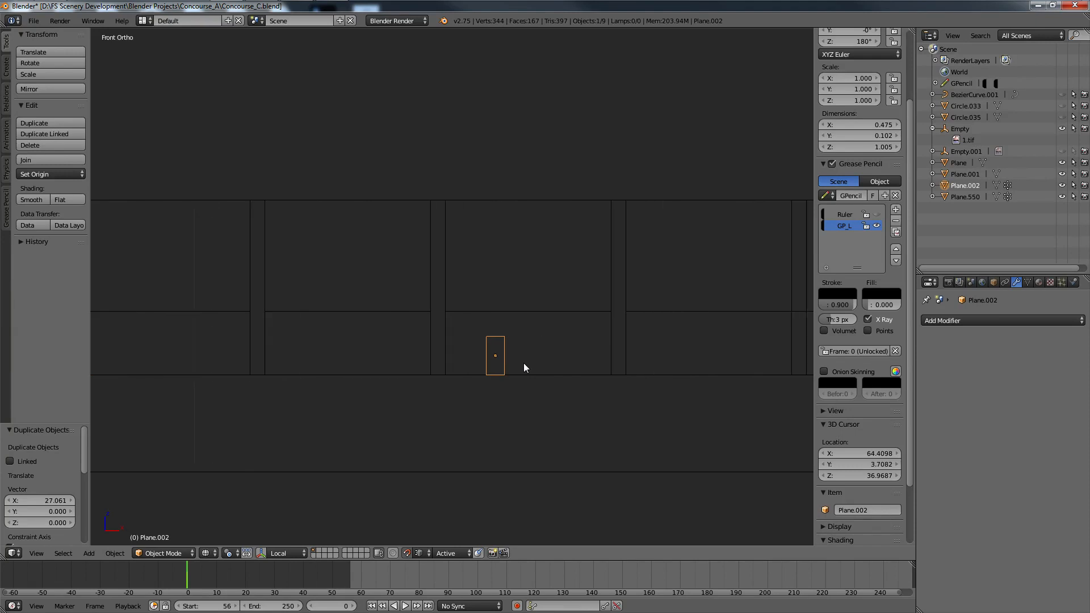
# Step: Move the door copy about -0.89 units along X, close to the pillar at the start of the third bay
pyautogui.scroll(3, 524, 363)
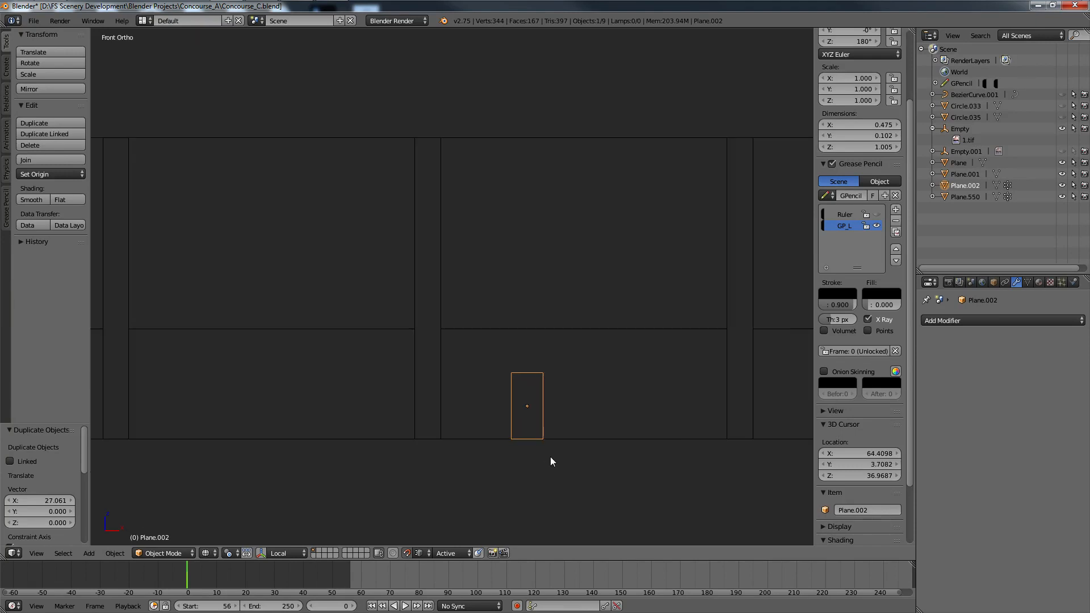
pyautogui.scroll(3, 551, 461)
pyautogui.press('g')
pyautogui.press('x')
pyautogui.click(450, 519)
pyautogui.scroll(-2, 453, 499)
pyautogui.scroll(-2, 465, 477)
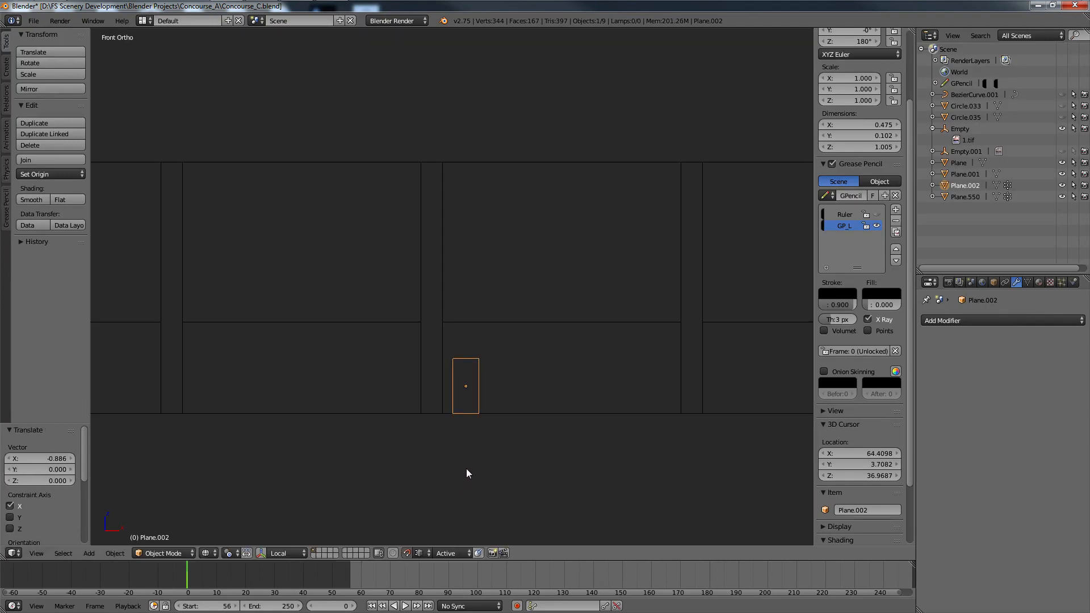
# Step: Duplicate the third-bay door about 13.85 units along X, beside the sixth facade pillar
pyautogui.keyDown('ctrl'); pyautogui.scroll(6, 472, 462); pyautogui.keyUp('ctrl')
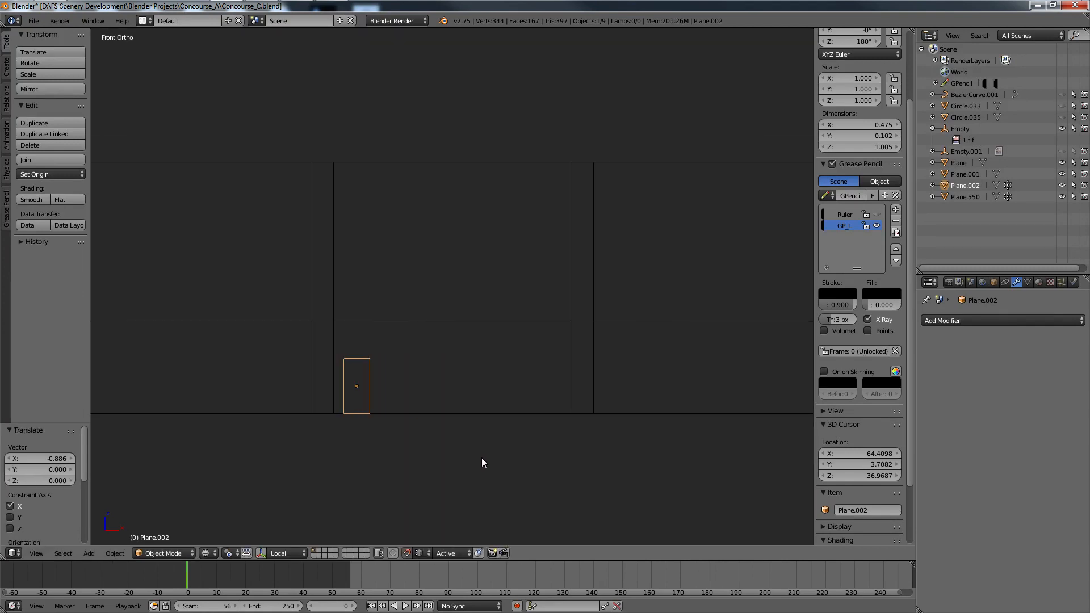
pyautogui.scroll(-4, 319, 305)
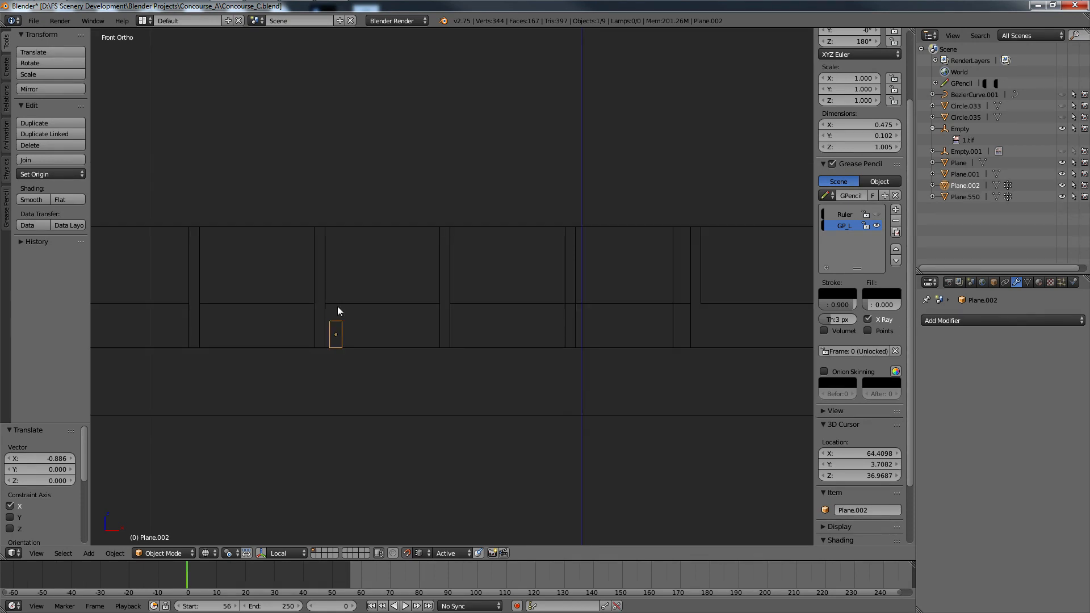
pyautogui.hotkey('shift', 'd')
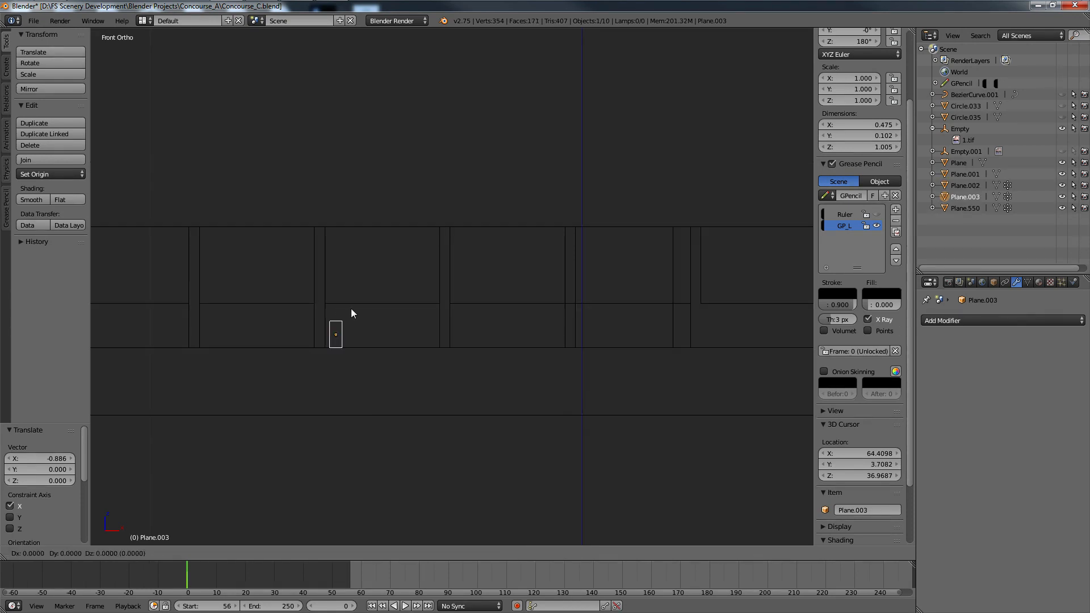
pyautogui.press('x')
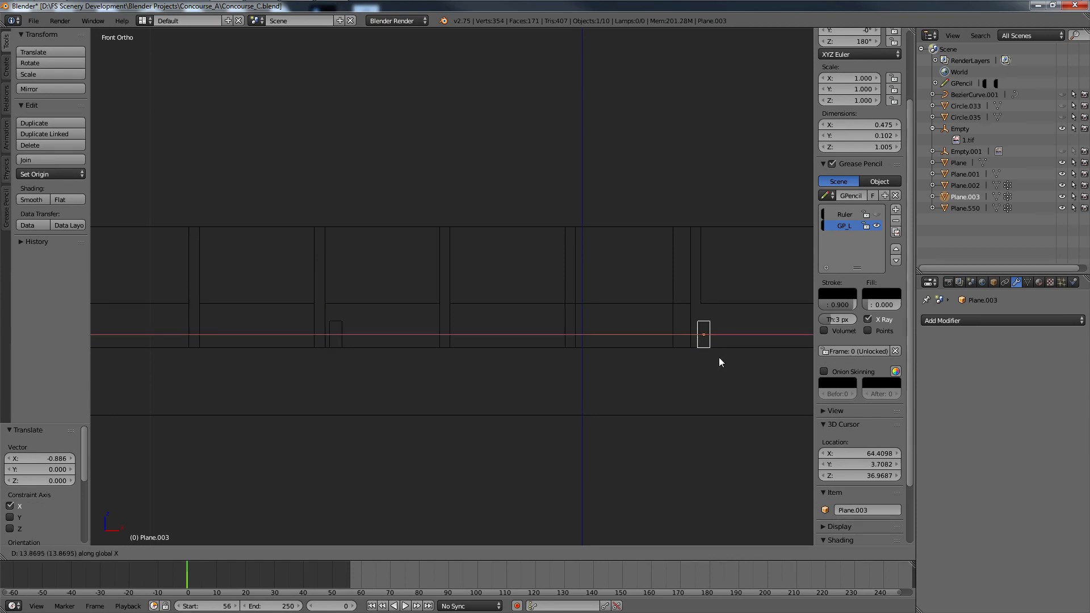
pyautogui.click(719, 357)
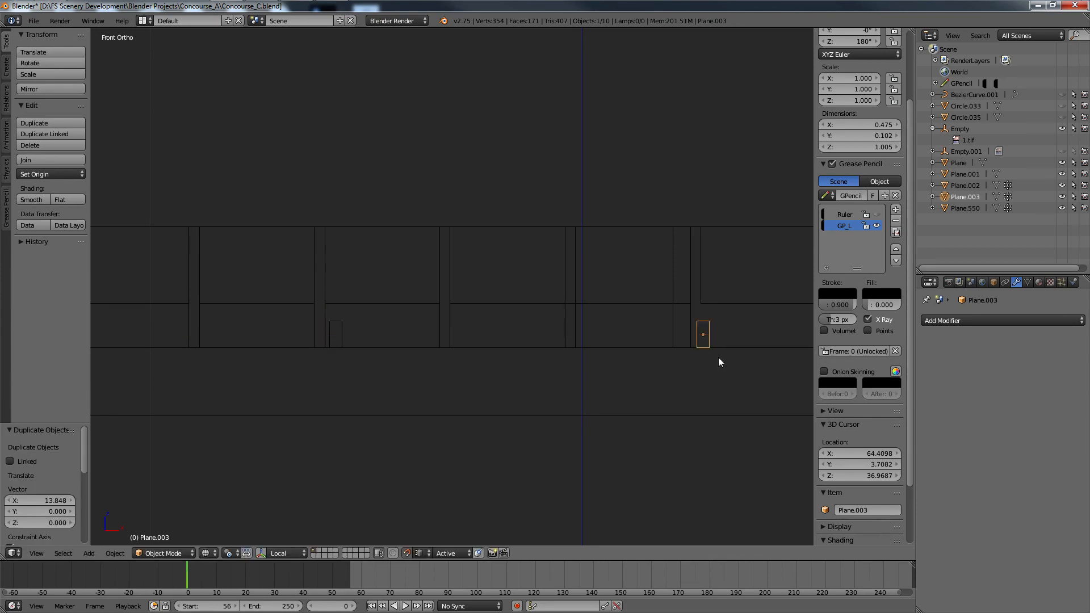
# Step: Fine-tune the second door copy along X beside the sixth pillar, finishing with a shift of about 0.25 units
pyautogui.scroll(3, 719, 361)
pyautogui.press('g')
pyautogui.press('x')
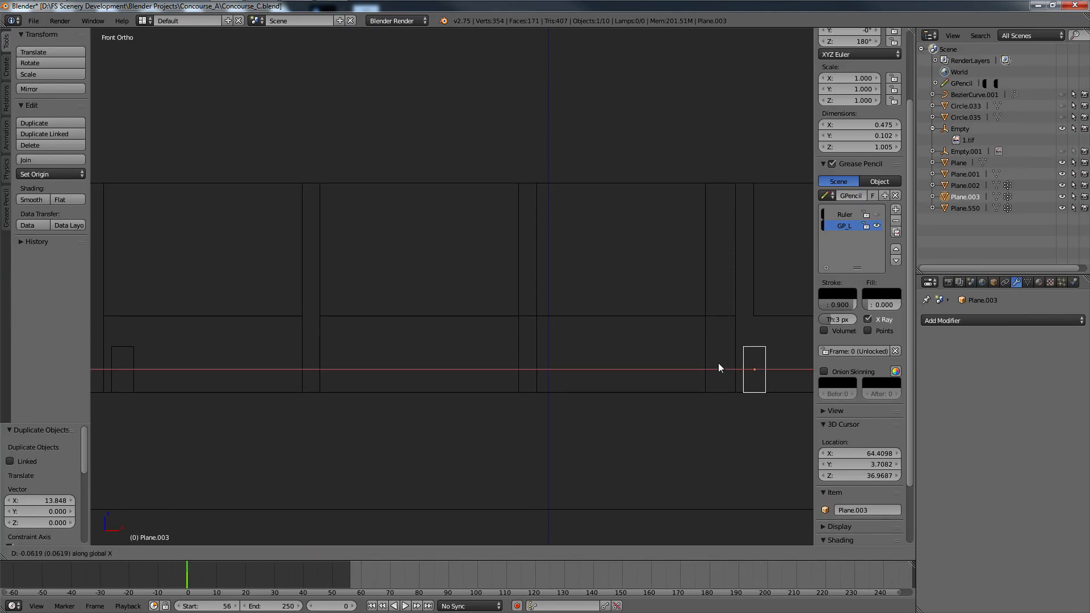
pyautogui.click(718, 368)
pyautogui.press('a')
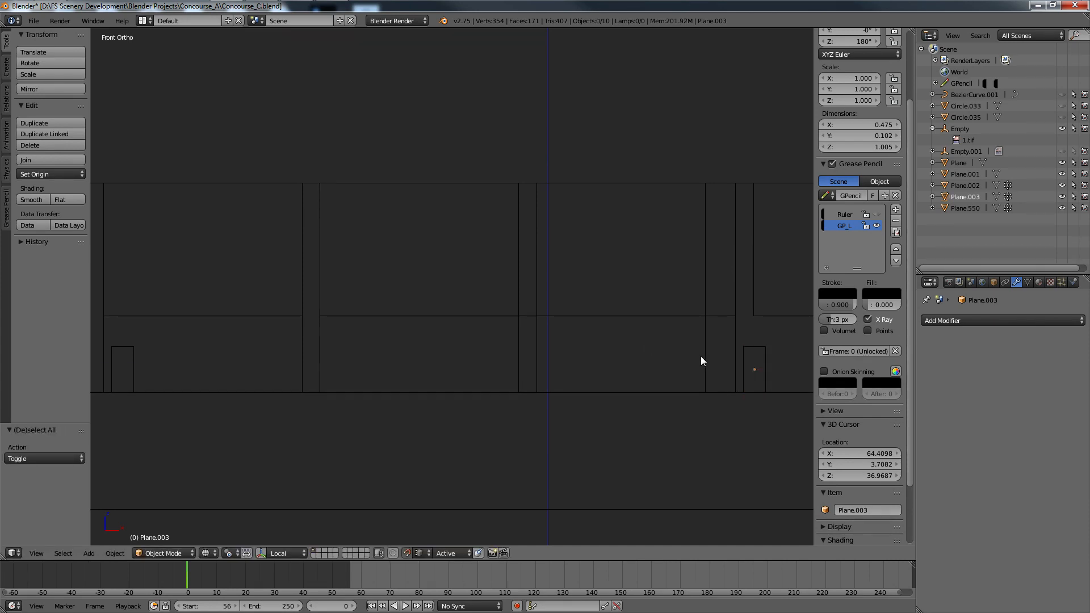
pyautogui.press('Tab')
pyautogui.press('Tab')
pyautogui.press('g')
pyautogui.press('x')
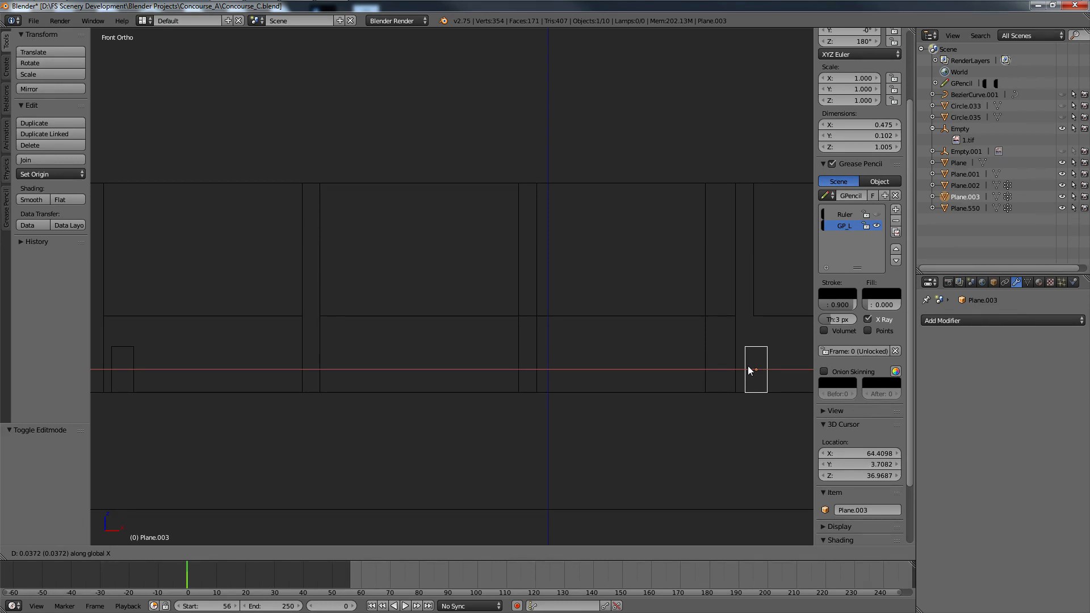
pyautogui.click(757, 335)
pyautogui.scroll(-5, 512, 289)
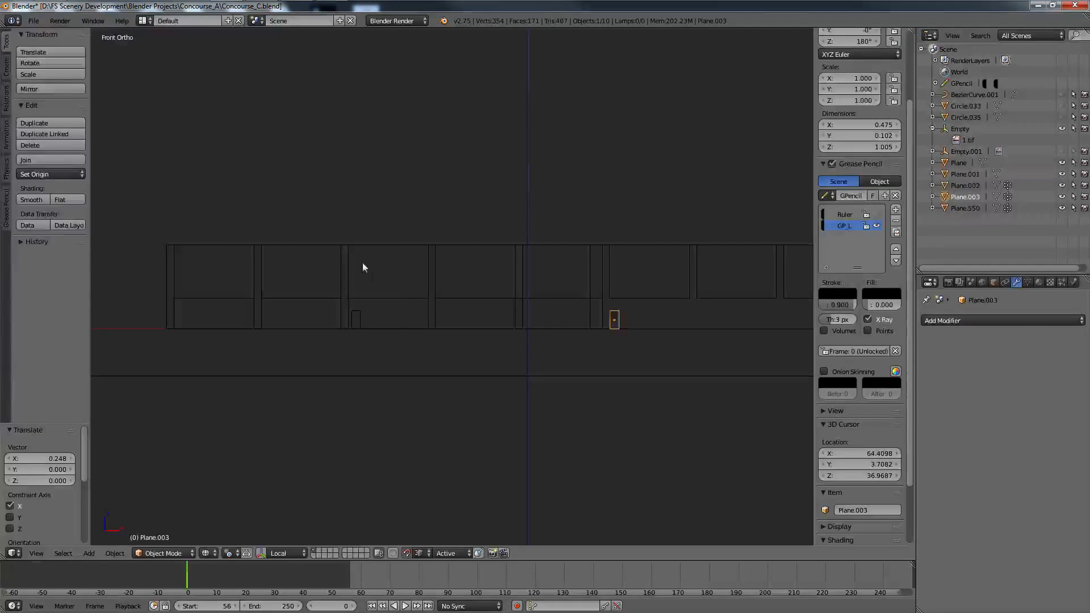
# Step: Examine the placed doors and the facade section from angled, back and front views
pyautogui.moveTo(407, 316)
pyautogui.mouseDown(button='middle')
pyautogui.moveTo(408, 340)
pyautogui.moveTo(384, 342)
pyautogui.mouseUp(button='middle')
pyautogui.press('z')
pyautogui.moveTo(518, 337); pyautogui.dragTo(564, 372, button='middle')
pyautogui.press('z')
pyautogui.moveTo(657, 373); pyautogui.dragTo(674, 380, button='middle')
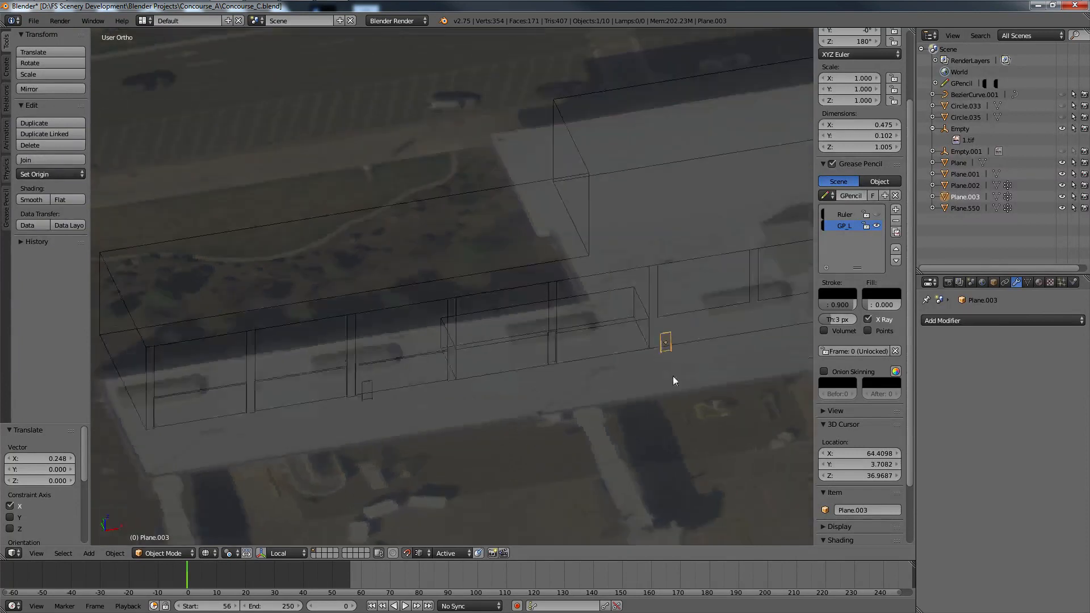
pyautogui.press('ctrl+KP_1')
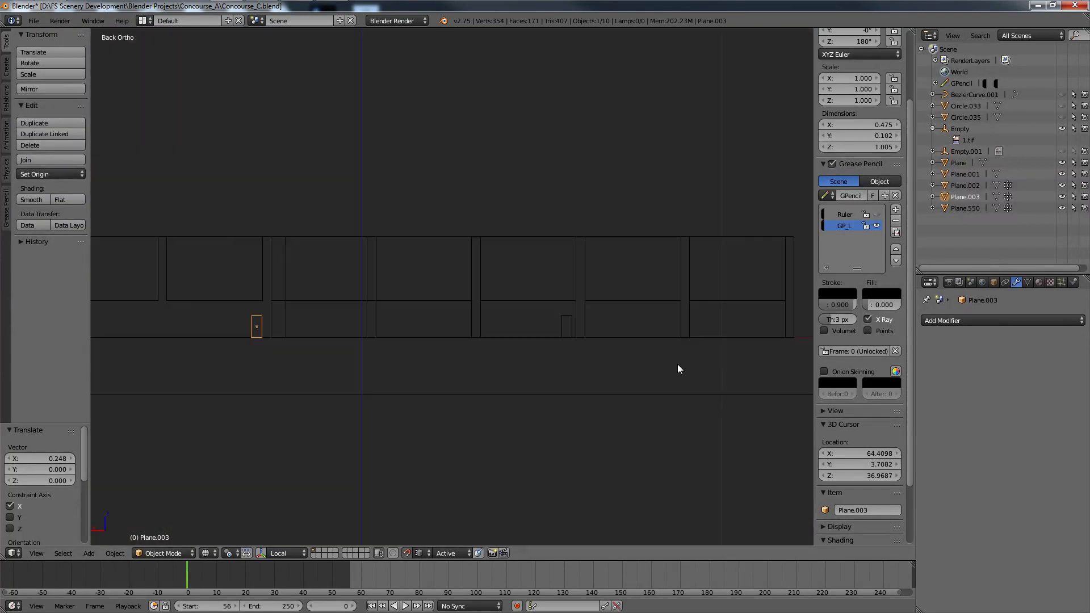
pyautogui.keyDown('ctrl'); pyautogui.scroll(6, 678, 365); pyautogui.keyUp('ctrl')
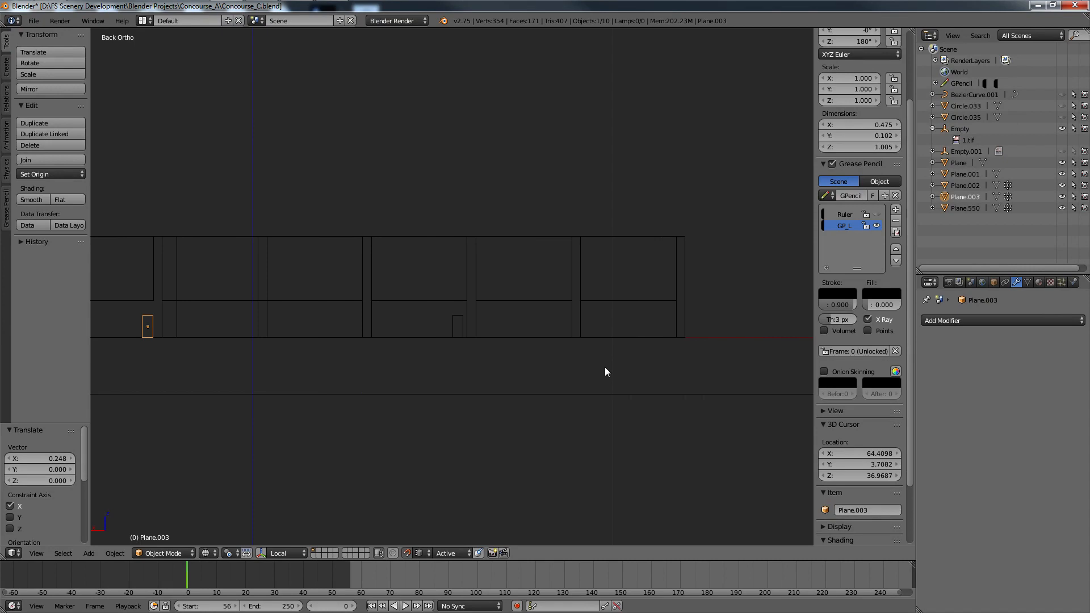
pyautogui.press('KP_1')
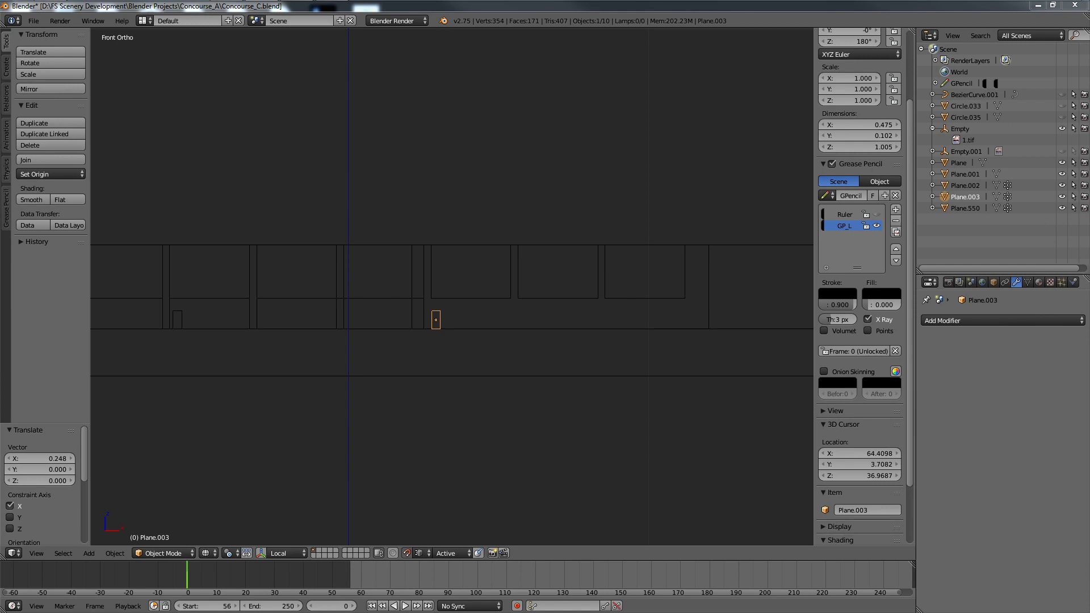
pyautogui.rightClick(625, 298)
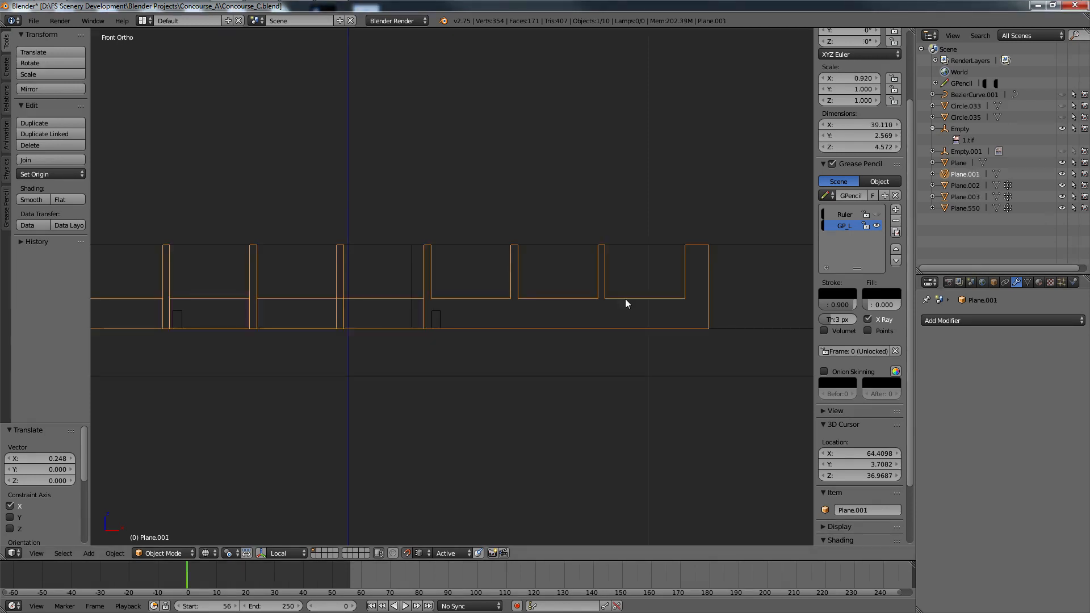
pyautogui.scroll(-1, 632, 348)
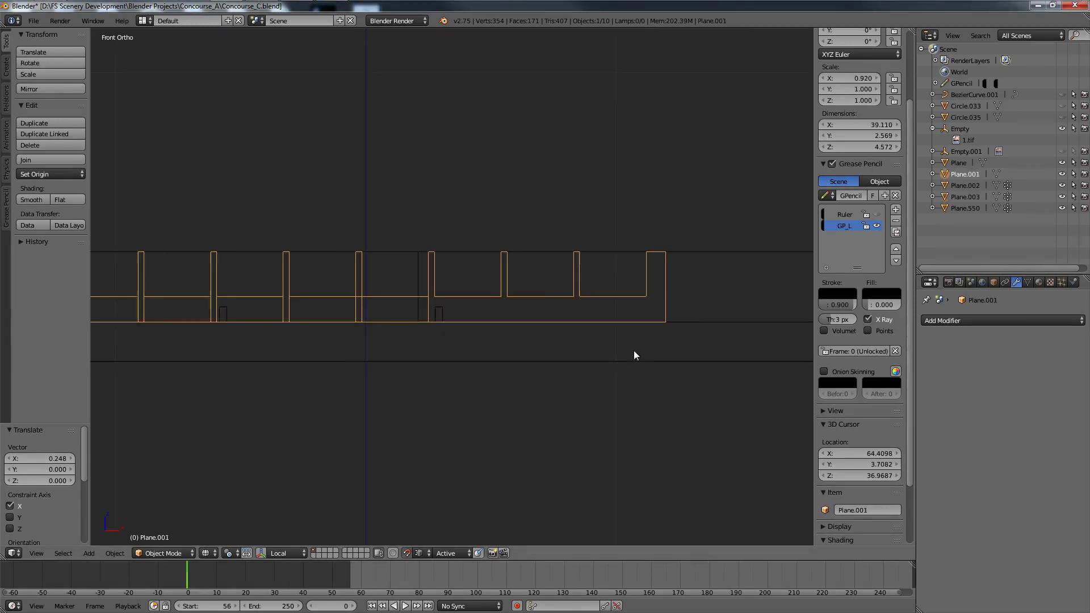
pyautogui.scroll(-1, 634, 351)
pyautogui.moveTo(635, 351); pyautogui.dragTo(593, 376, button='middle')
pyautogui.press('KP_1')
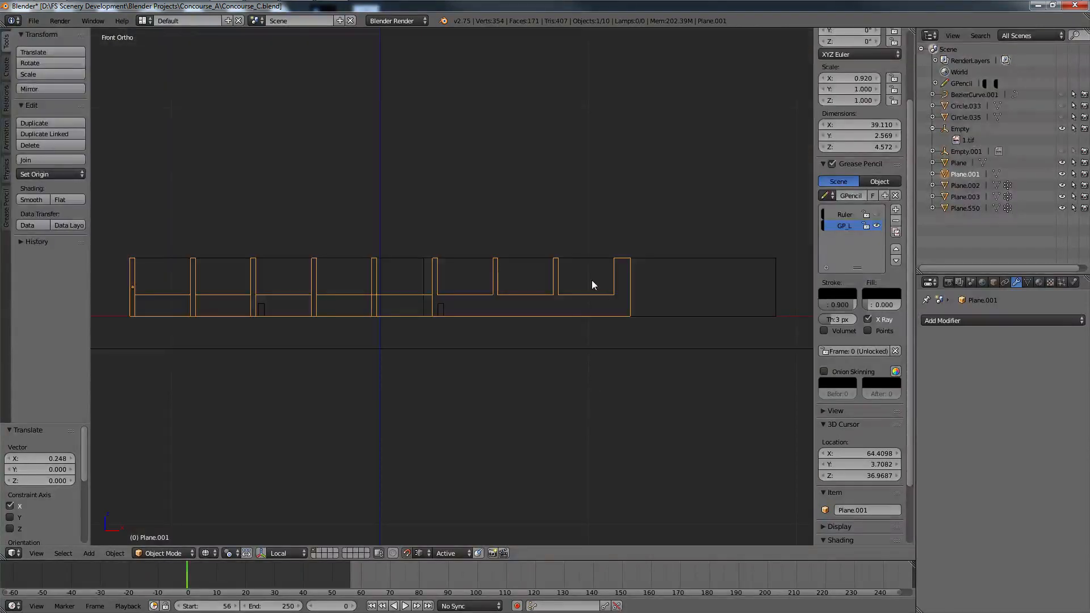
# Step: Duplicate the door beside the sixth pillar about 11.43 units along X, below the last facade opening
pyautogui.rightClick(443, 304)
pyautogui.scroll(3, 444, 304)
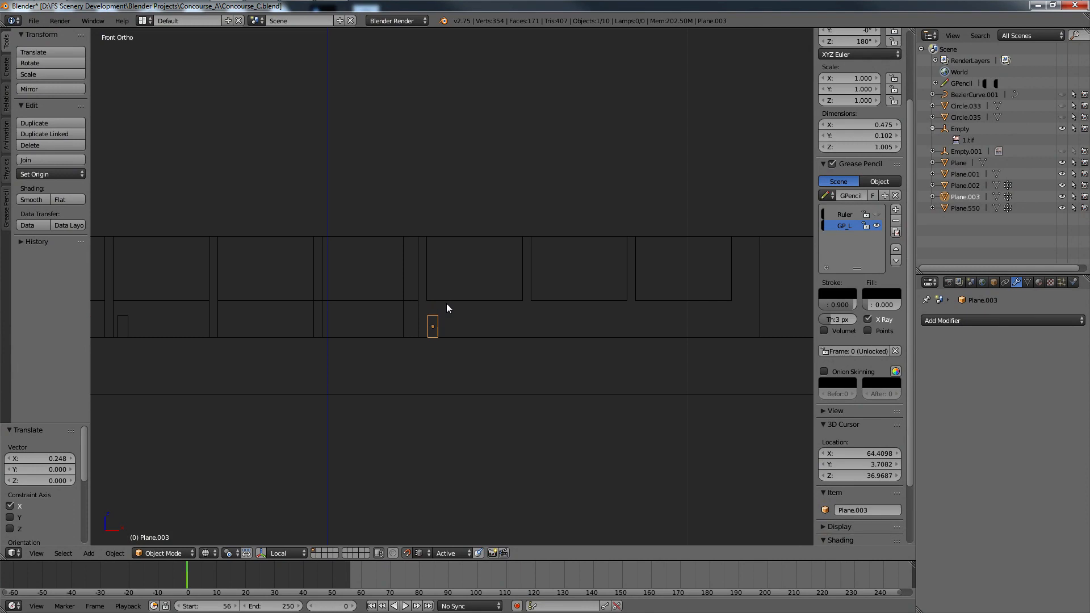
pyautogui.scroll(2, 446, 308)
pyautogui.hotkey('shift', 'd')
pyautogui.press('x')
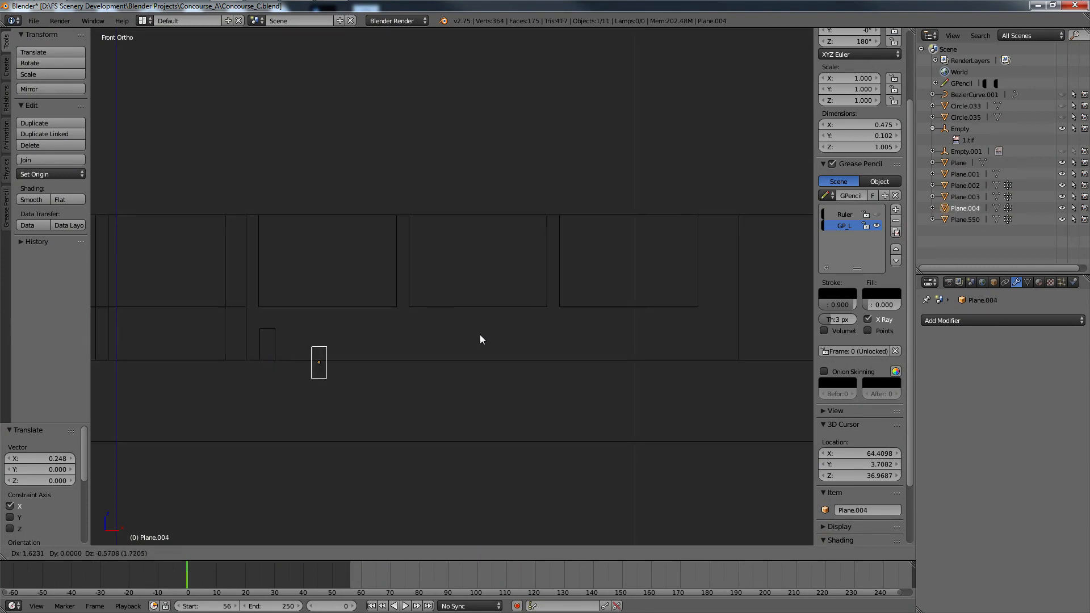
pyautogui.click(736, 337)
# Step: Shift the newest door about 0.58 units along X against the aerial image in top view, and return to front view
pyautogui.press('KP_7')
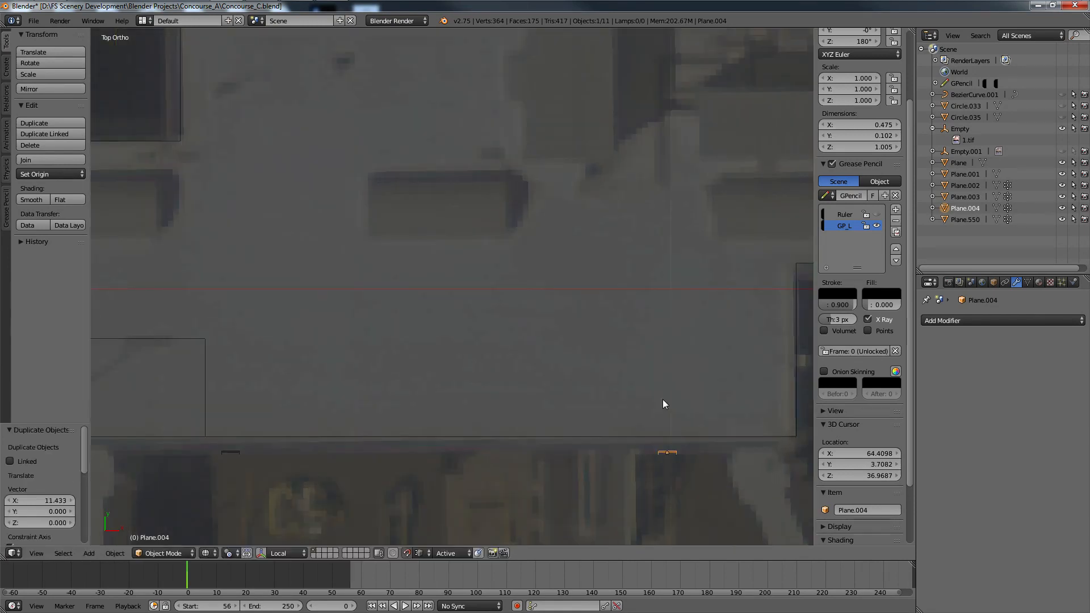
pyautogui.scroll(-1, 676, 428)
pyautogui.scroll(1, 678, 433)
pyautogui.scroll(-2, 658, 451)
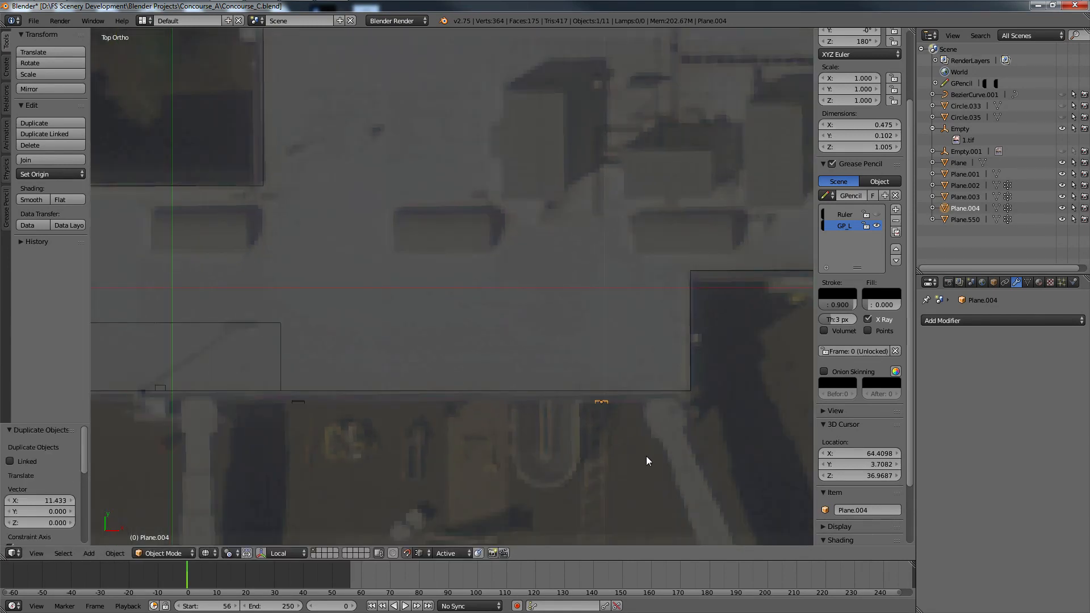
pyautogui.press('g')
pyautogui.press('x')
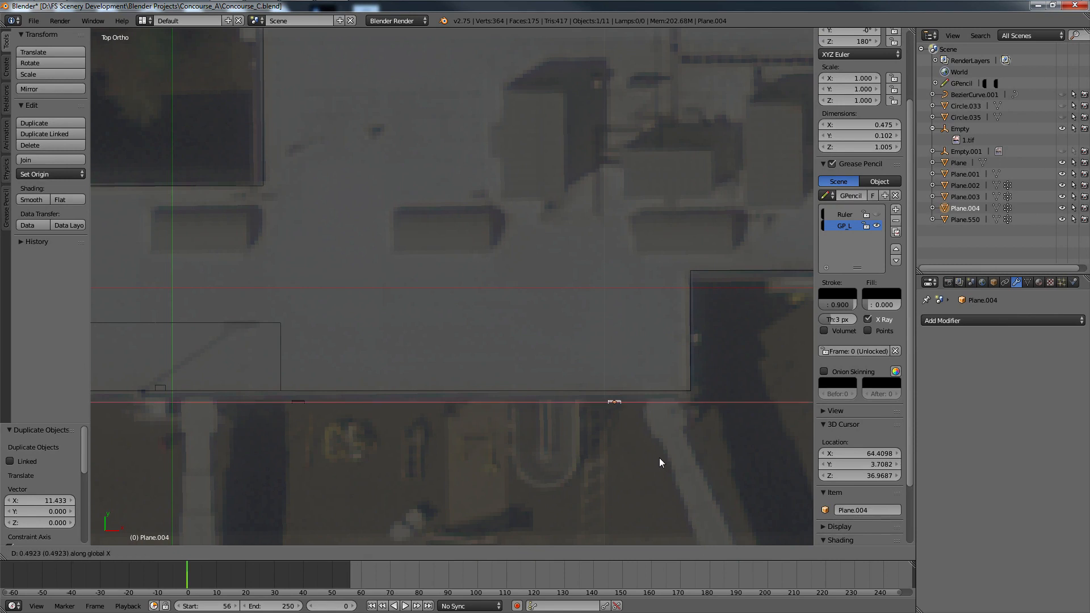
pyautogui.click(661, 457)
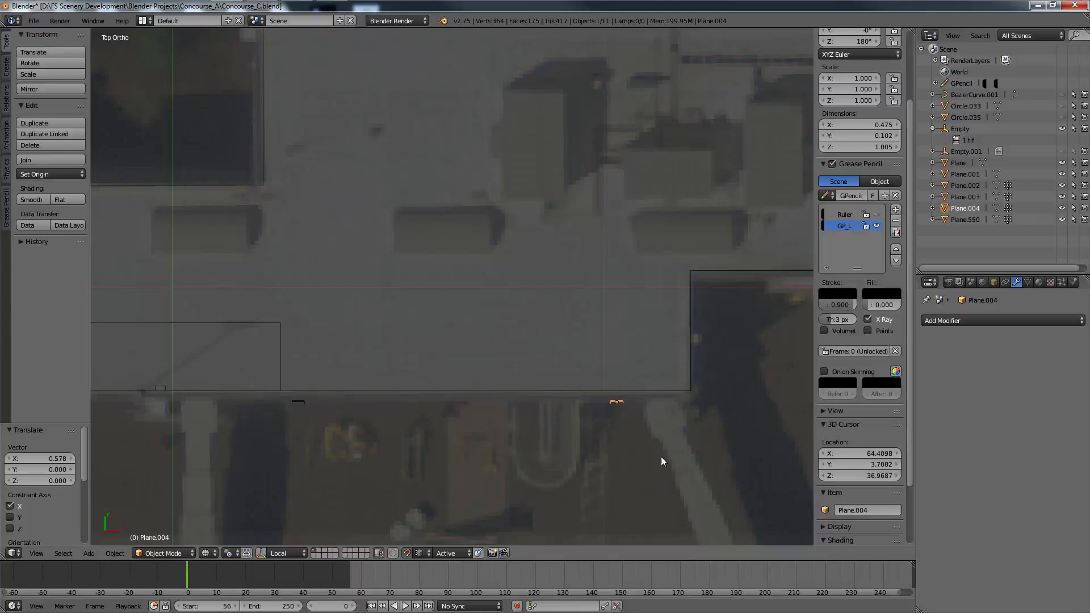
pyautogui.press('KP_1')
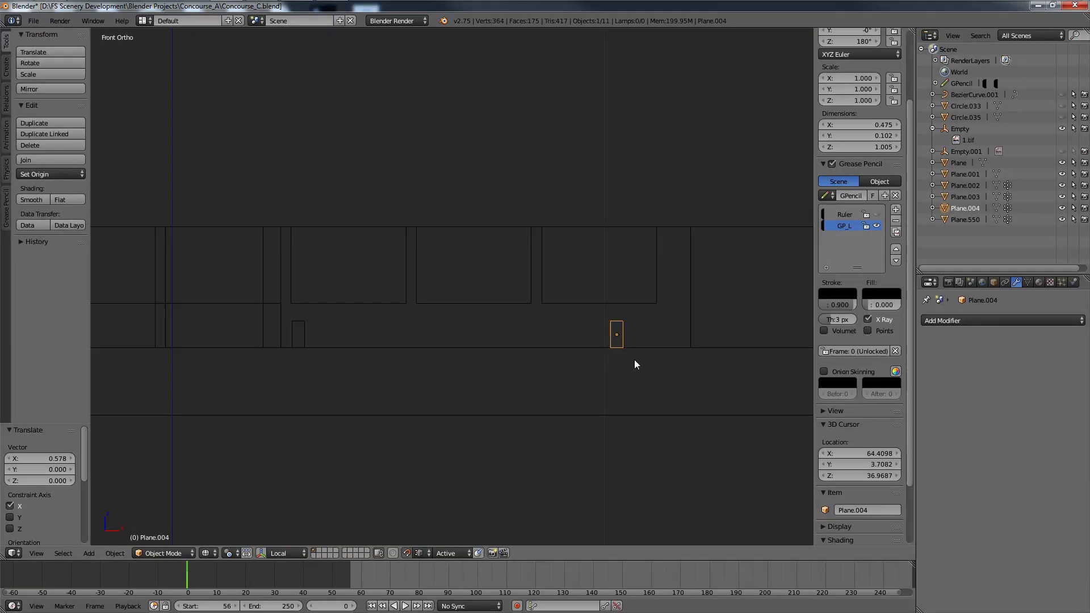
pyautogui.scroll(-3, 635, 361)
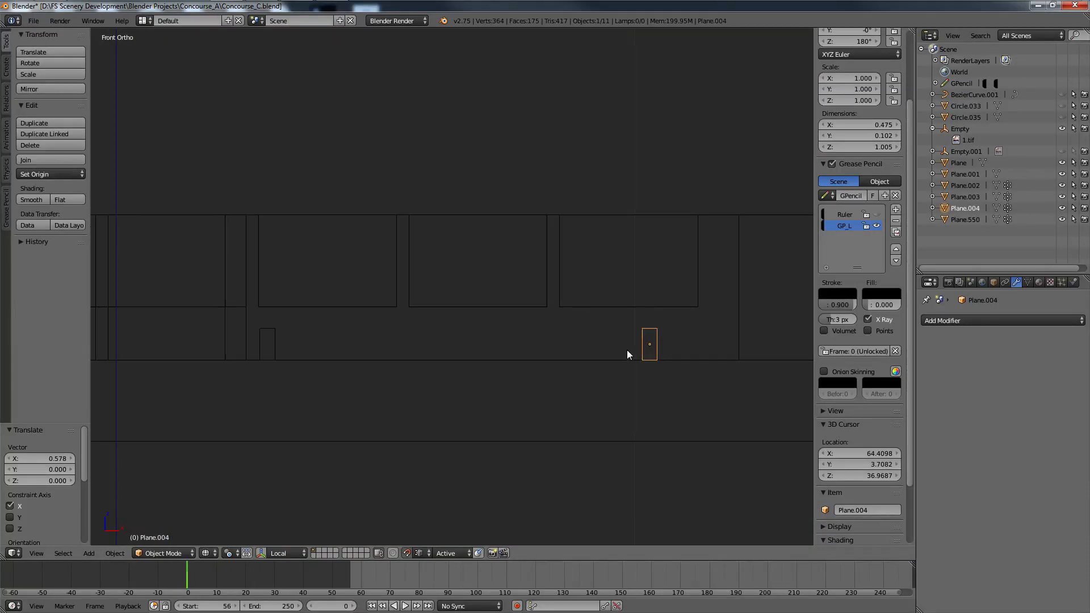
pyautogui.moveTo(632, 354); pyautogui.dragTo(711, 411, button='middle')
pyautogui.scroll(-3, 710, 412)
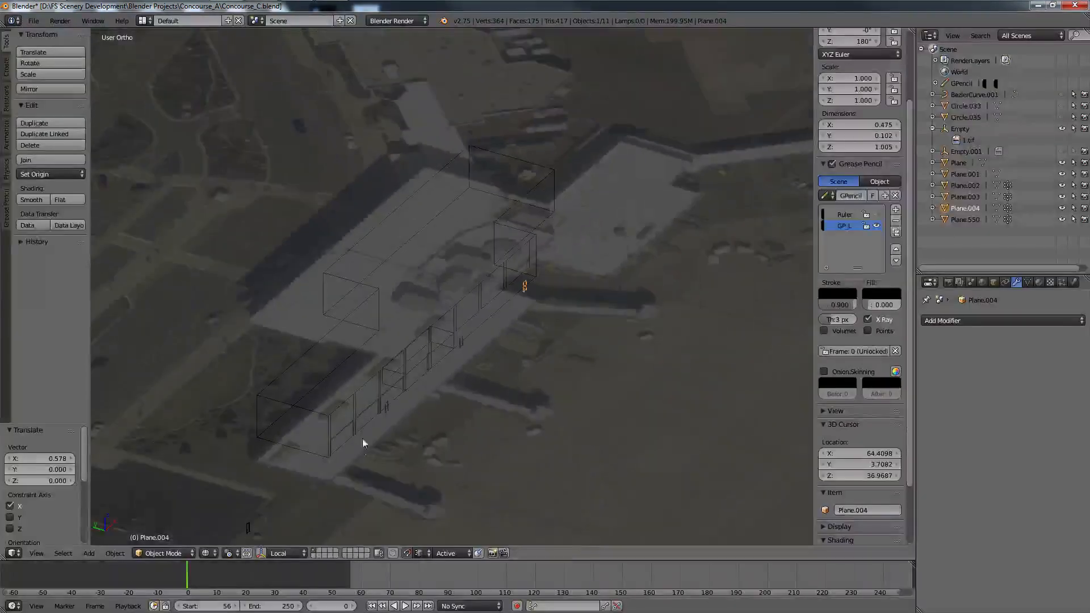
pyautogui.rightClick(389, 409)
pyautogui.keyDown('shift'); pyautogui.rightClick(466, 329); pyautogui.keyUp('shift')
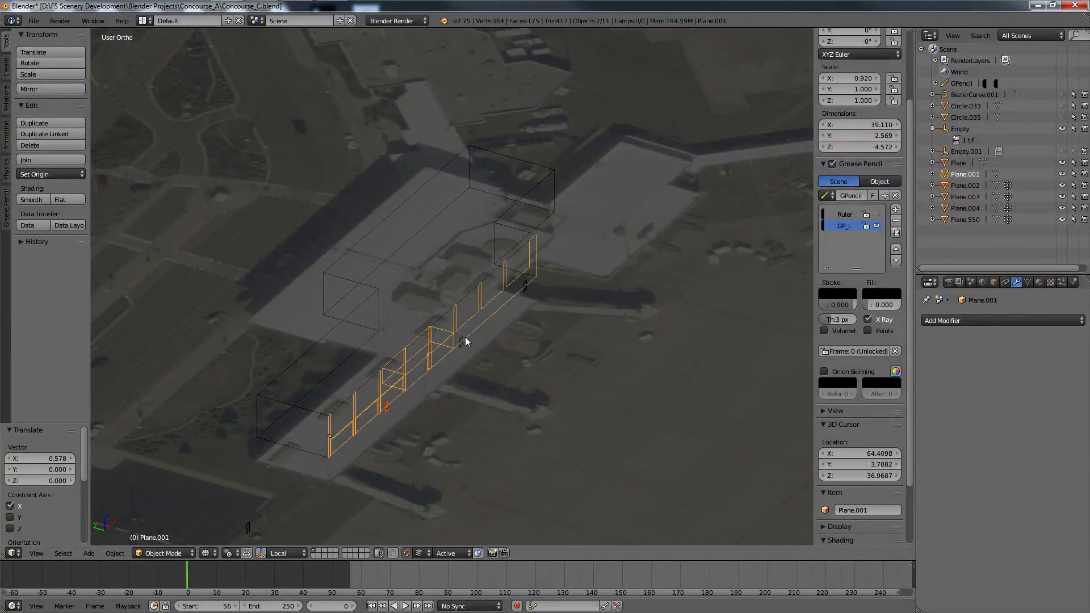
pyautogui.rightClick(440, 394)
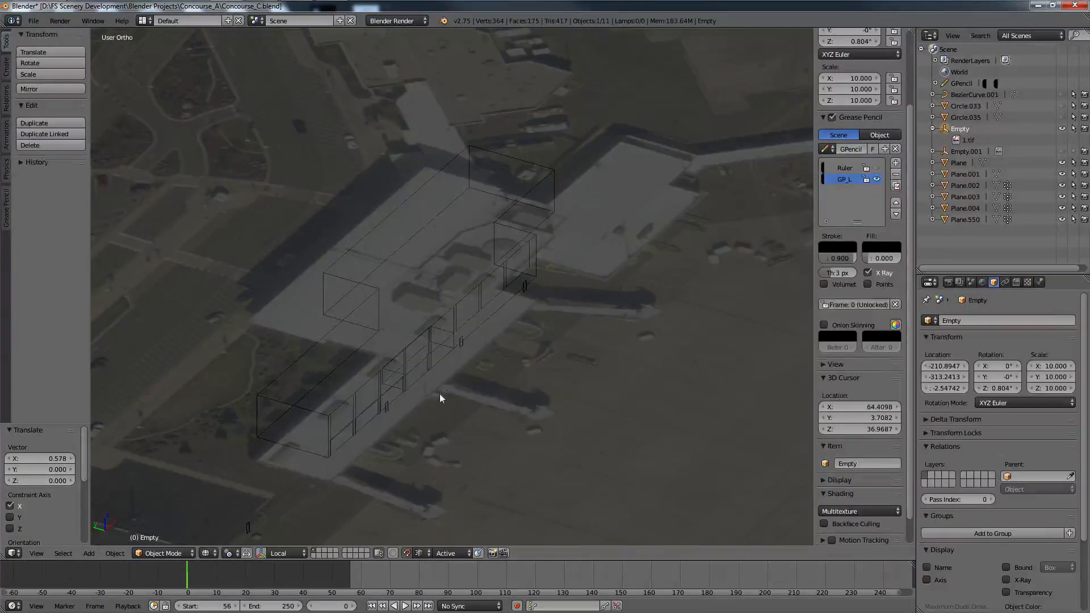
# Step: Hide the aerial reference image and select the three doors, adding the facade plane last as the active object
pyautogui.rightClick(390, 409)
pyautogui.press('z')
pyautogui.scroll(4, 457, 377)
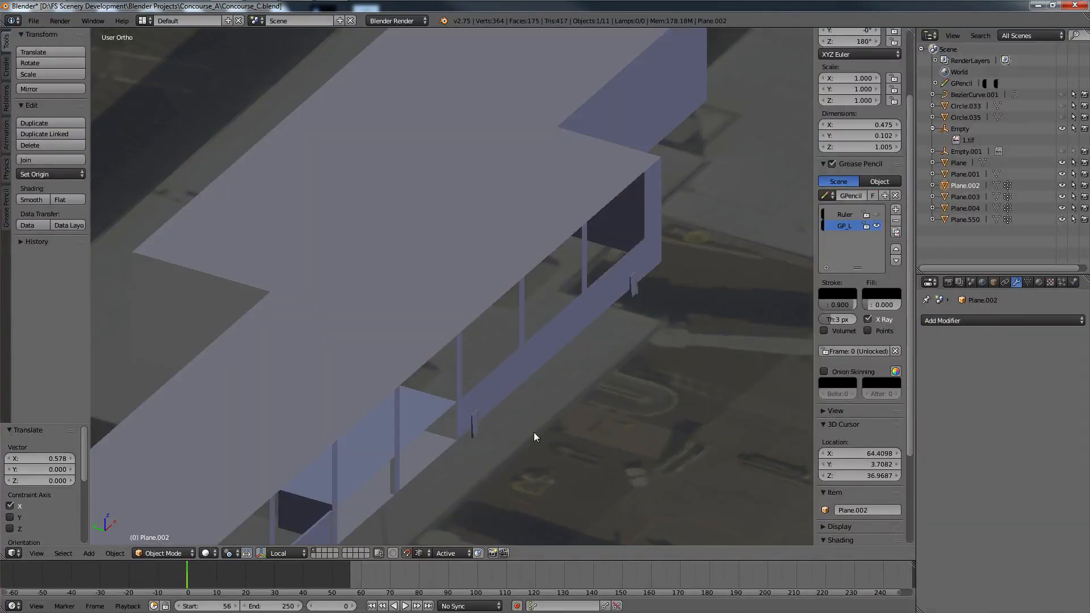
pyautogui.press('z')
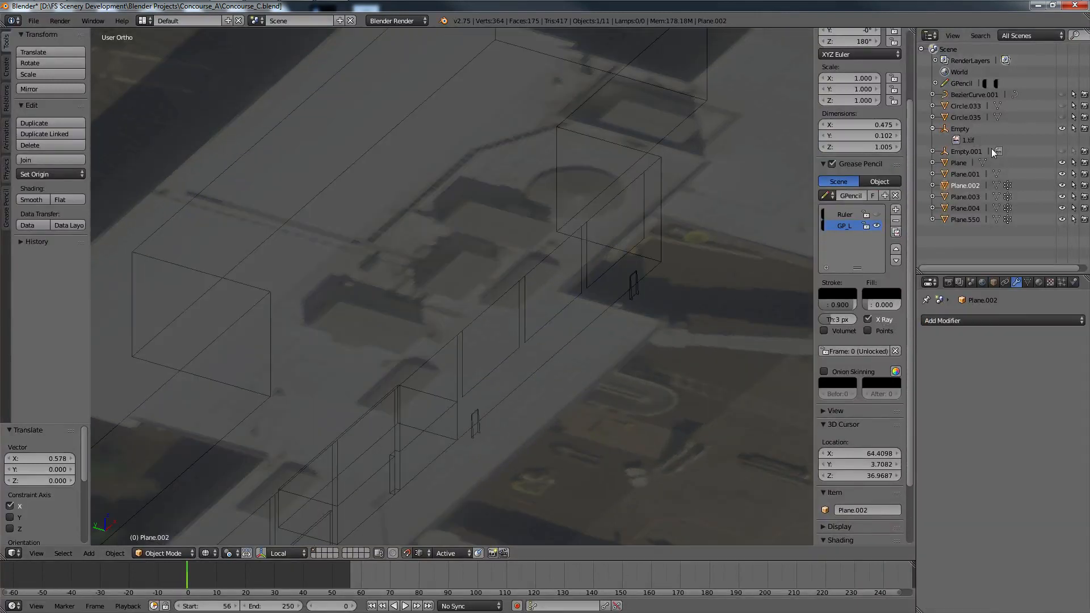
pyautogui.click(1062, 128)
pyautogui.keyDown('shift'); pyautogui.rightClick(463, 353); pyautogui.keyUp('shift')
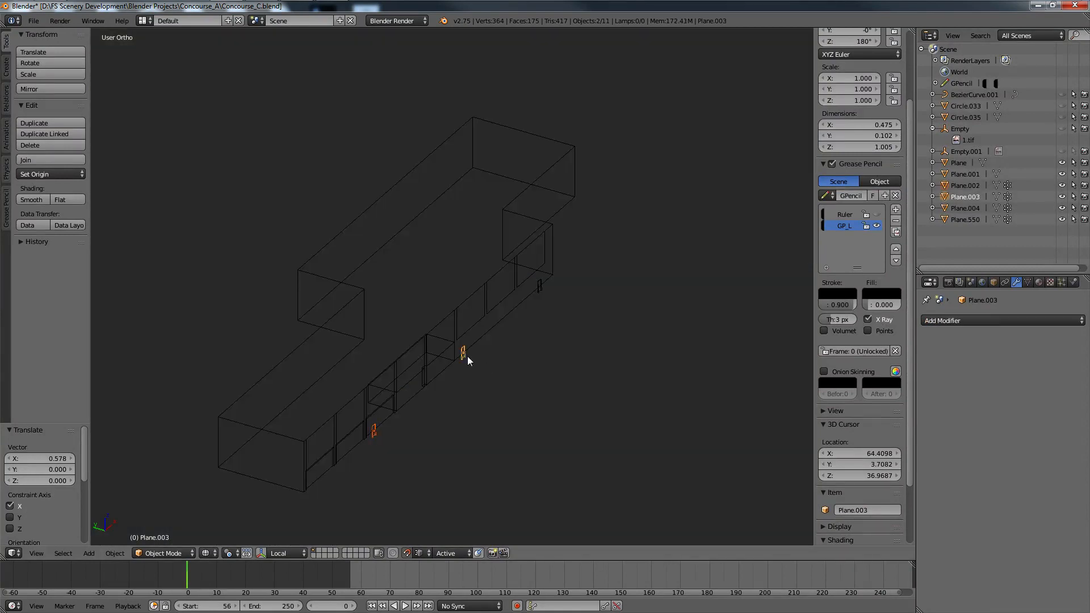
pyautogui.keyDown('shift'); pyautogui.rightClick(540, 285); pyautogui.keyUp('shift')
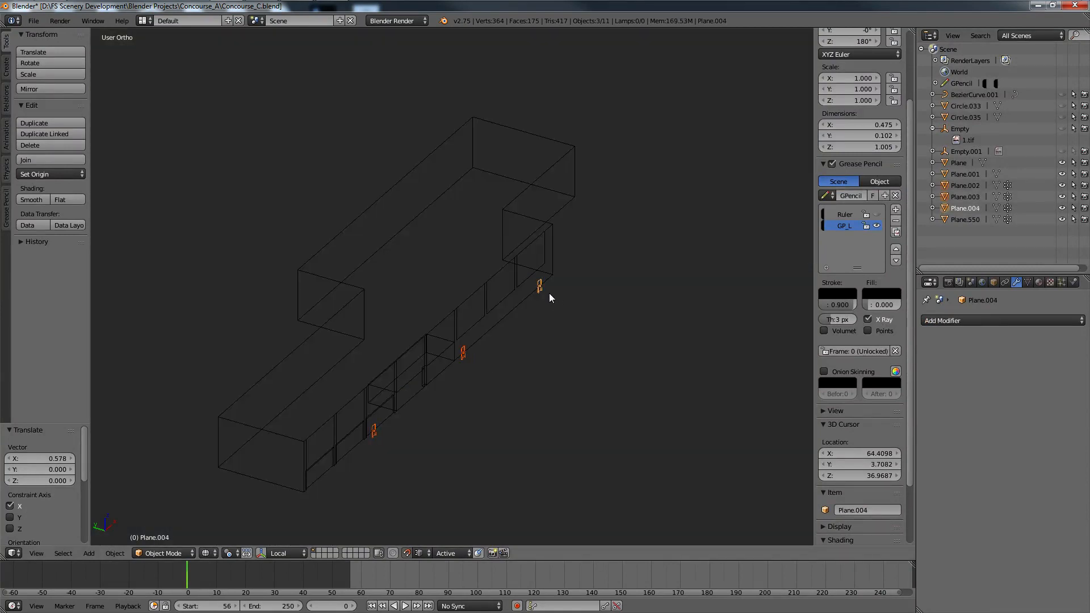
pyautogui.keyDown('shift'); pyautogui.rightClick(502, 336); pyautogui.keyUp('shift')
# Step: In front view, select the facade's whole mesh in Edit Mode and Knife Project the three door outlines onto it
pyautogui.press('ctrl+KP_1')
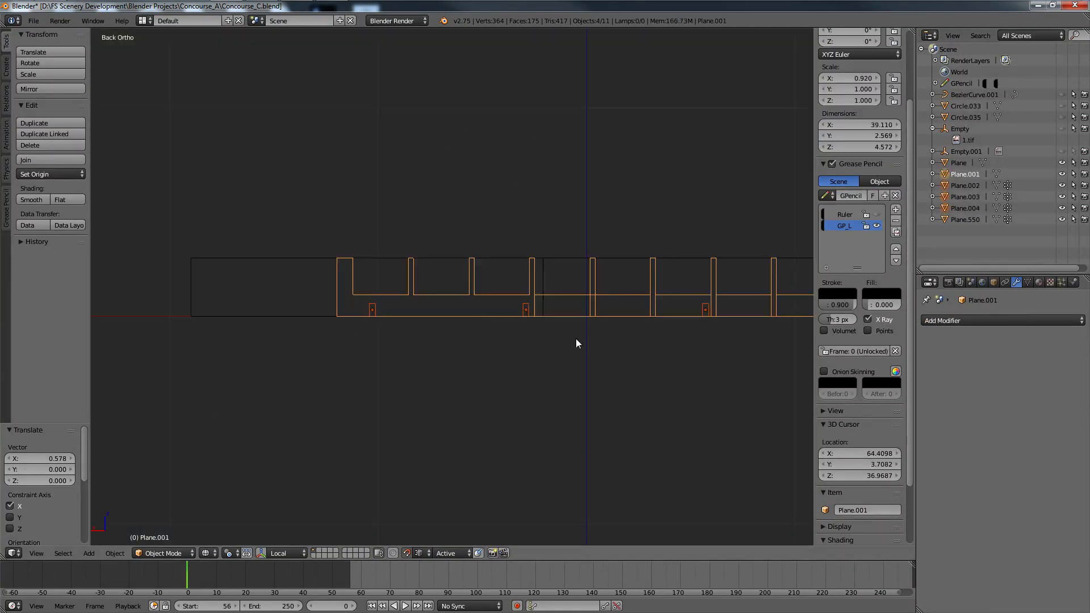
pyautogui.press('KP_3')
pyautogui.press('KP_1')
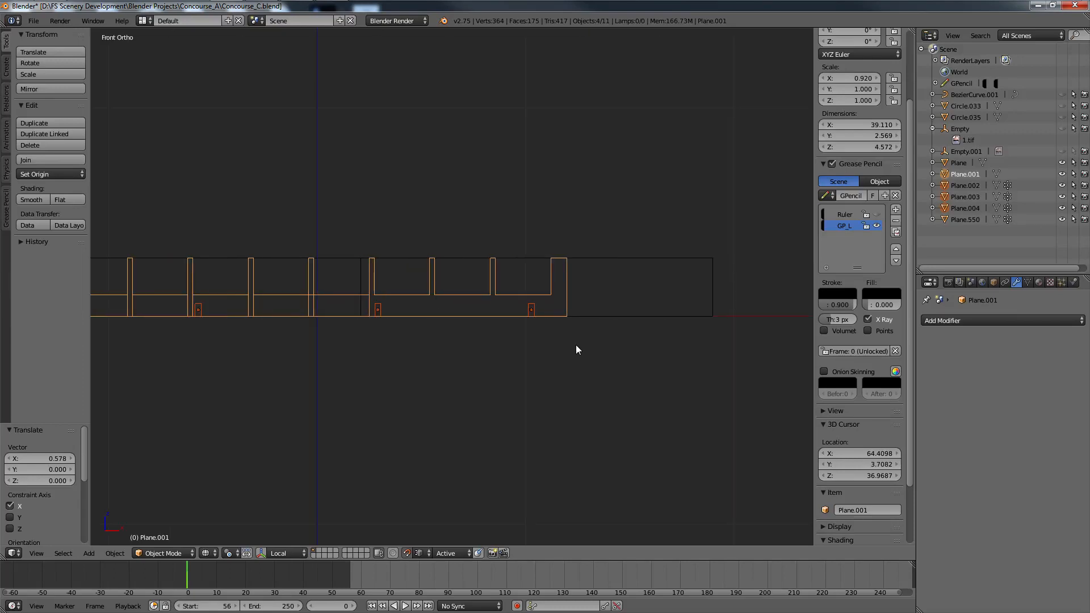
pyautogui.press('Tab')
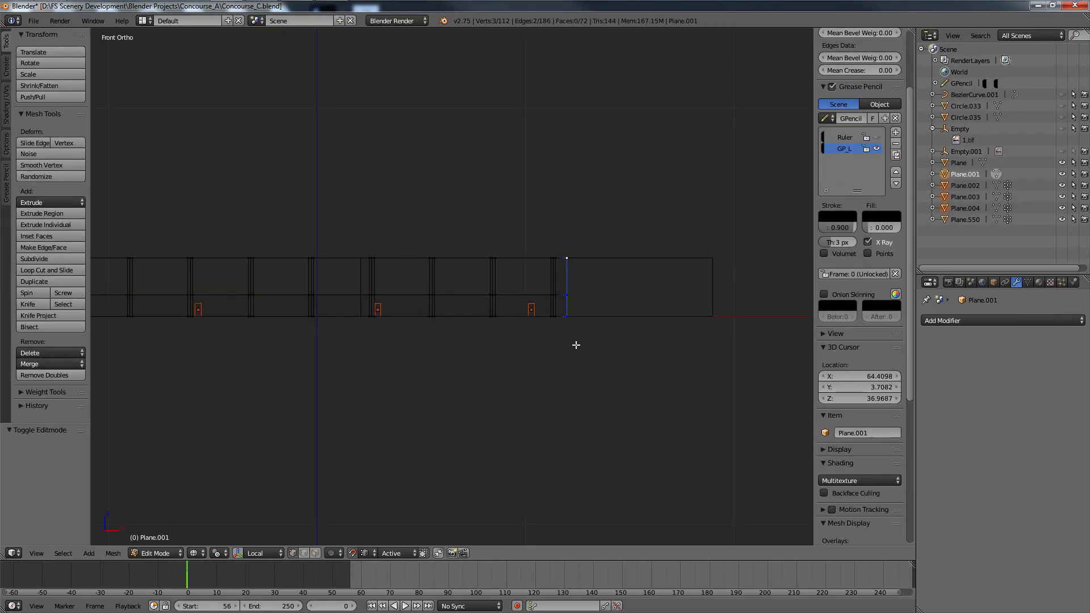
pyautogui.press('a')
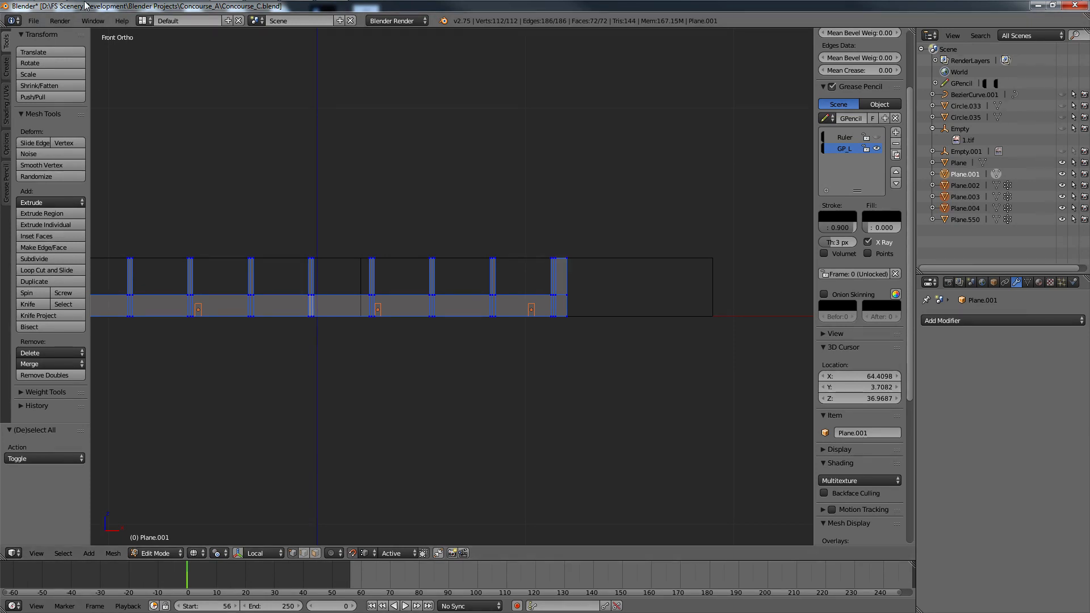
pyautogui.click(40, 320)
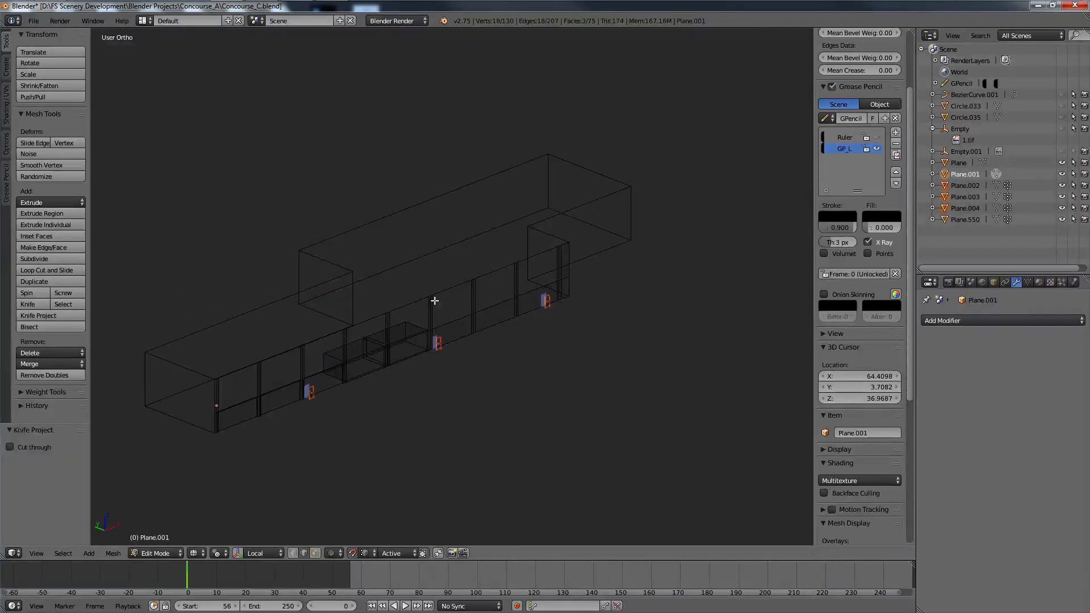
# Step: Try the knife projection with Cut through on and off, comparing the projected door outlines with the doors from several angles
pyautogui.click(9, 448)
pyautogui.moveTo(225, 450); pyautogui.dragTo(361, 434, button='middle')
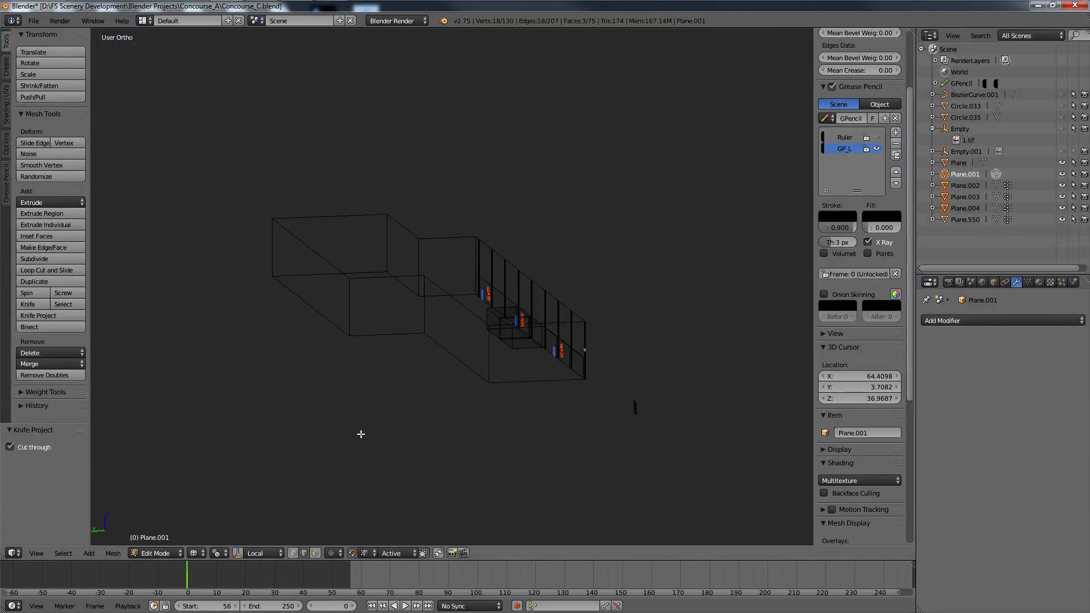
pyautogui.moveTo(361, 434); pyautogui.dragTo(647, 360, button='middle')
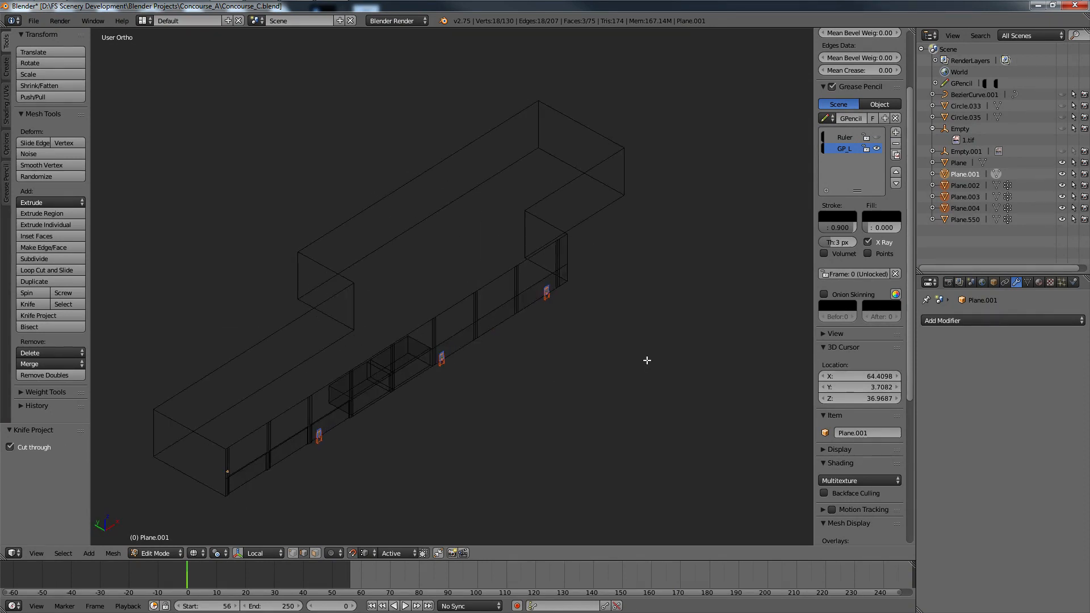
pyautogui.press('KP_1')
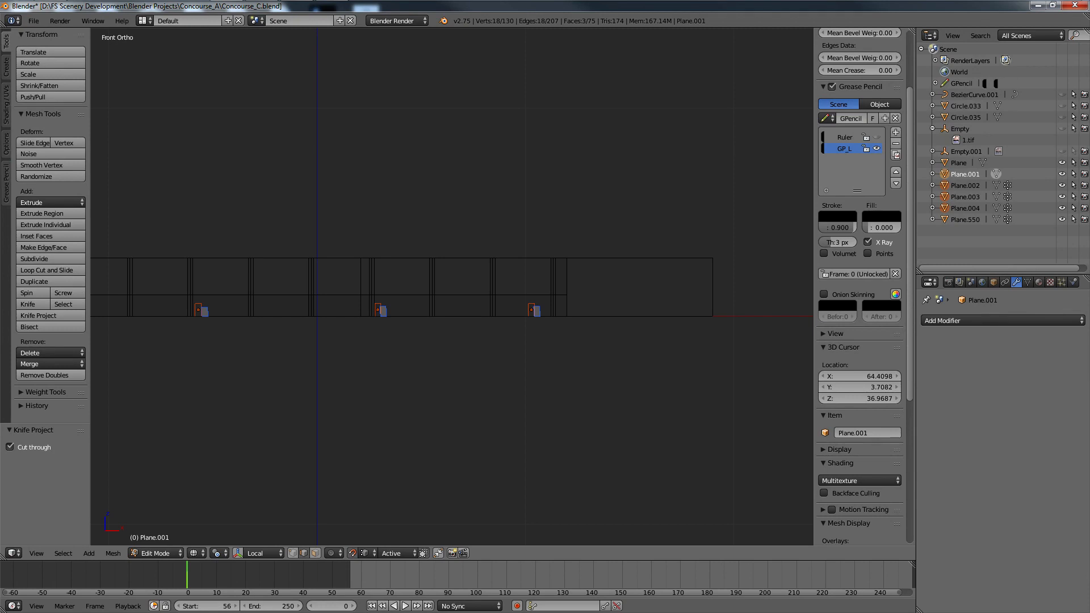
pyautogui.moveTo(433, 304); pyautogui.dragTo(528, 335, button='middle')
pyautogui.scroll(4, 399, 341)
pyautogui.moveTo(404, 382); pyautogui.dragTo(491, 349, button='middle')
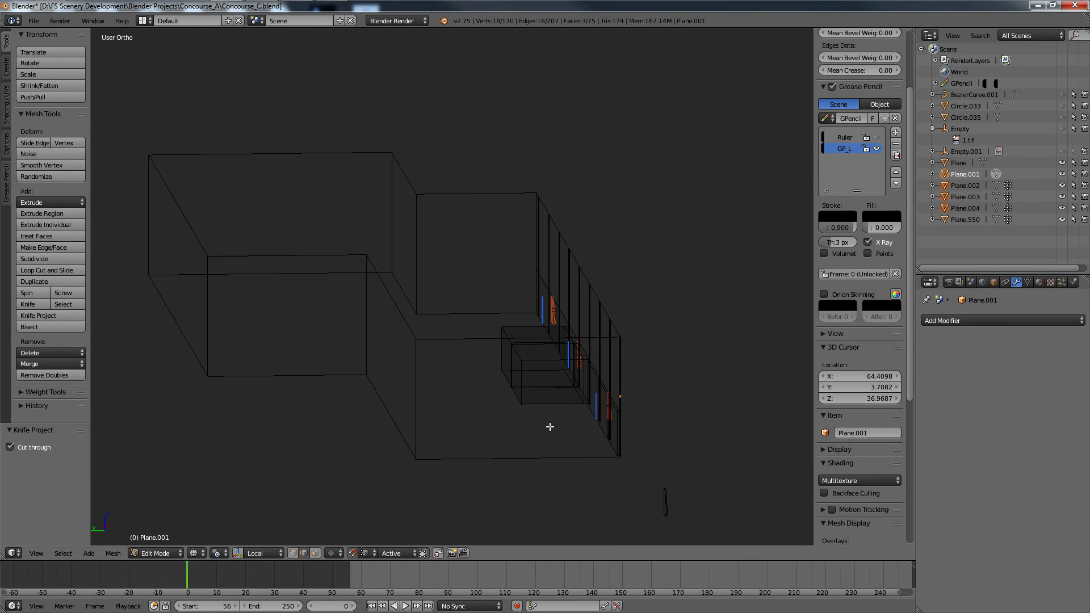
pyautogui.moveTo(550, 428); pyautogui.dragTo(453, 328, button='middle')
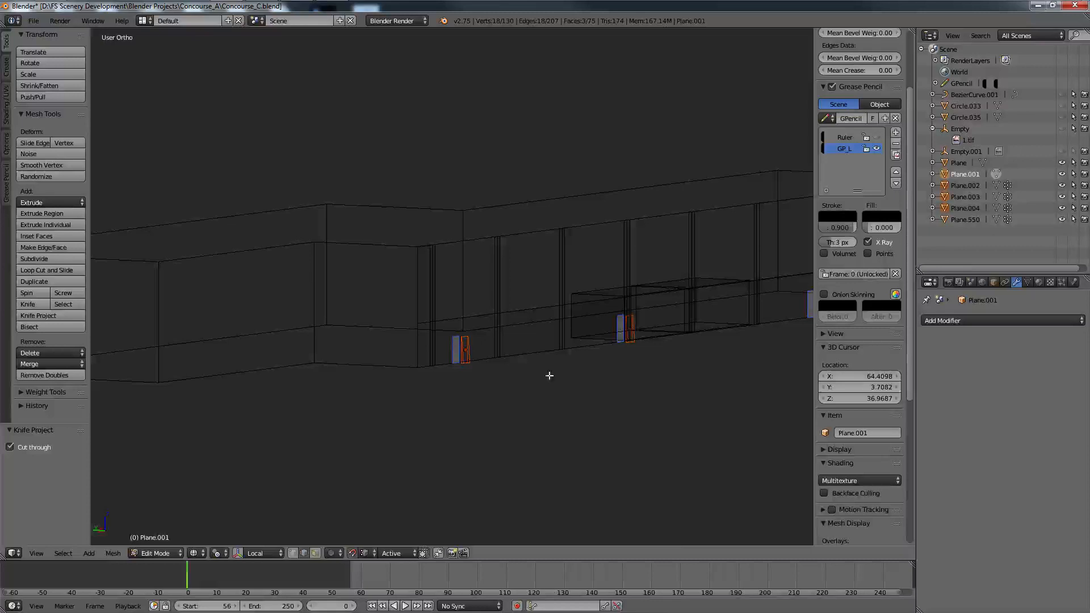
pyautogui.moveTo(549, 375); pyautogui.dragTo(509, 409, button='middle')
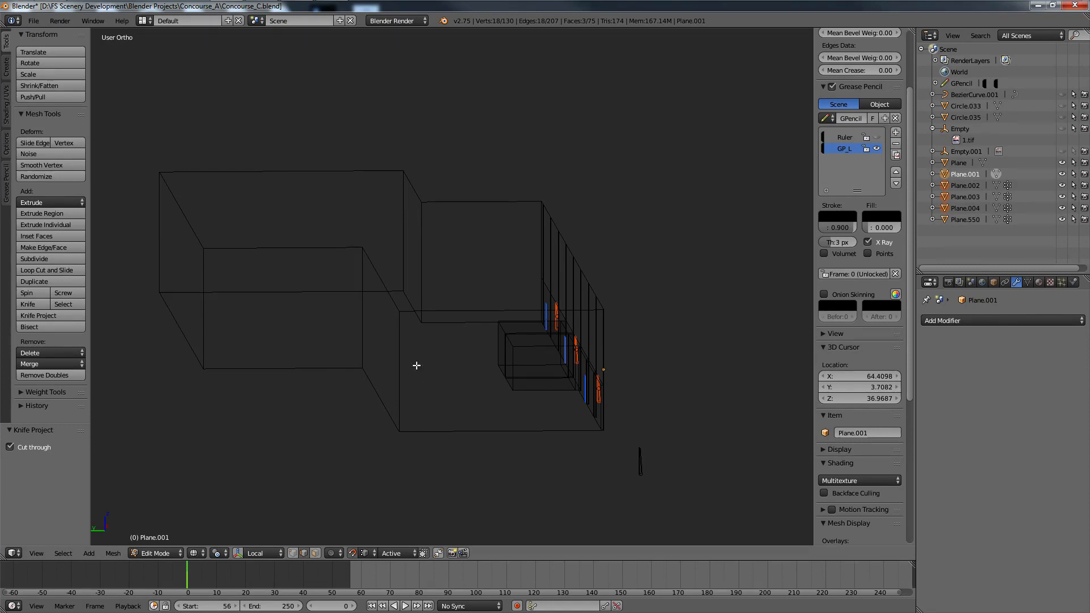
pyautogui.moveTo(530, 394); pyautogui.dragTo(516, 399, button='middle')
pyautogui.click(9, 448)
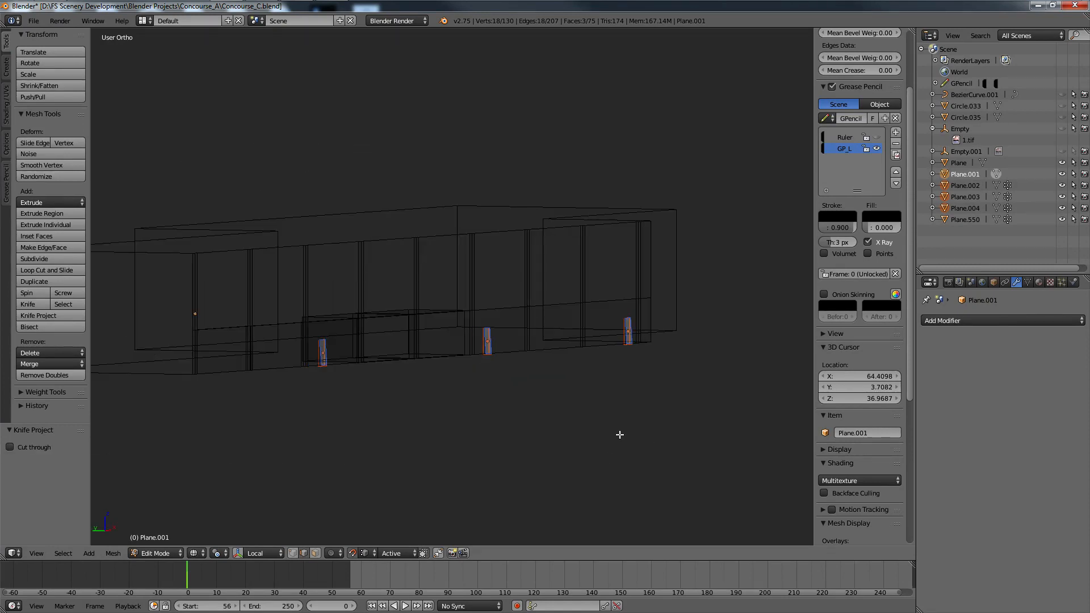
pyautogui.moveTo(618, 433); pyautogui.dragTo(420, 420, button='middle')
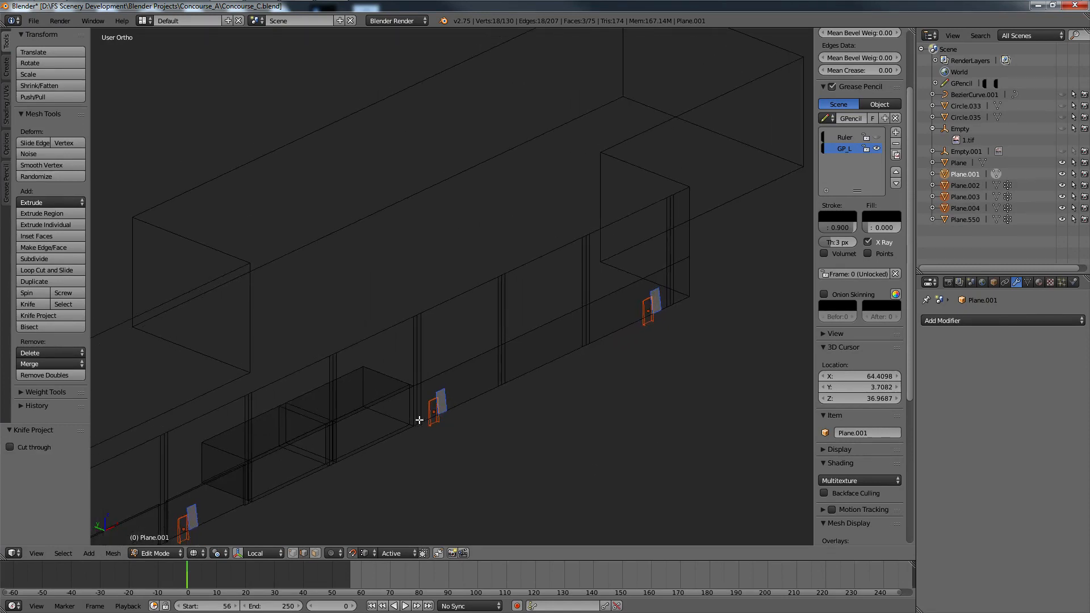
# Step: Reproject the door outlines from front view with Cut through enabled and delete the resulting faces from the facade
pyautogui.press('KP_1')
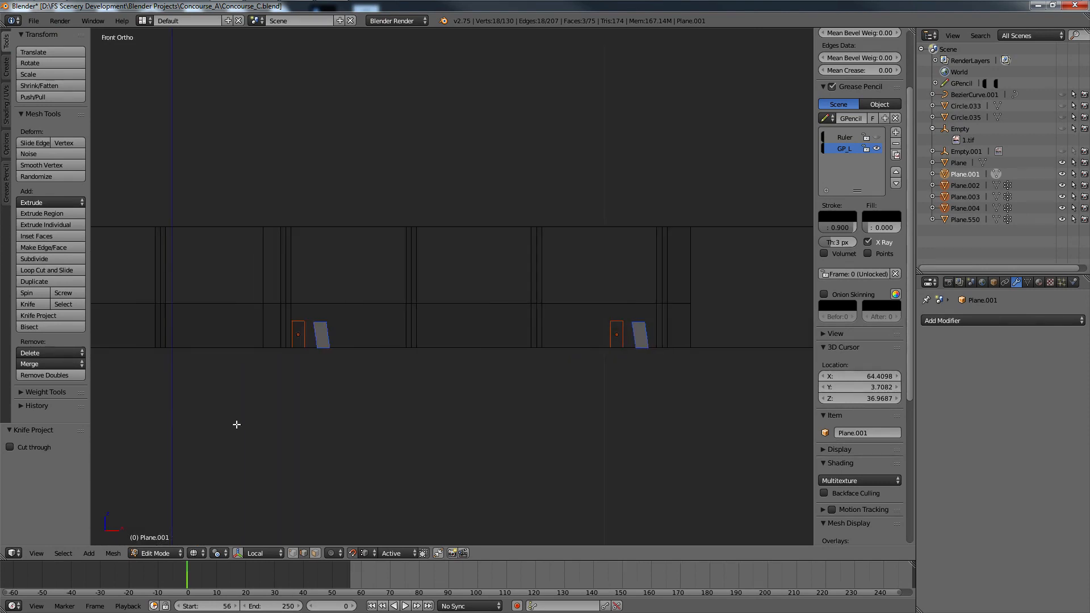
pyautogui.click(10, 447)
pyautogui.moveTo(488, 432); pyautogui.dragTo(421, 450, button='middle')
pyautogui.scroll(-3, 413, 428)
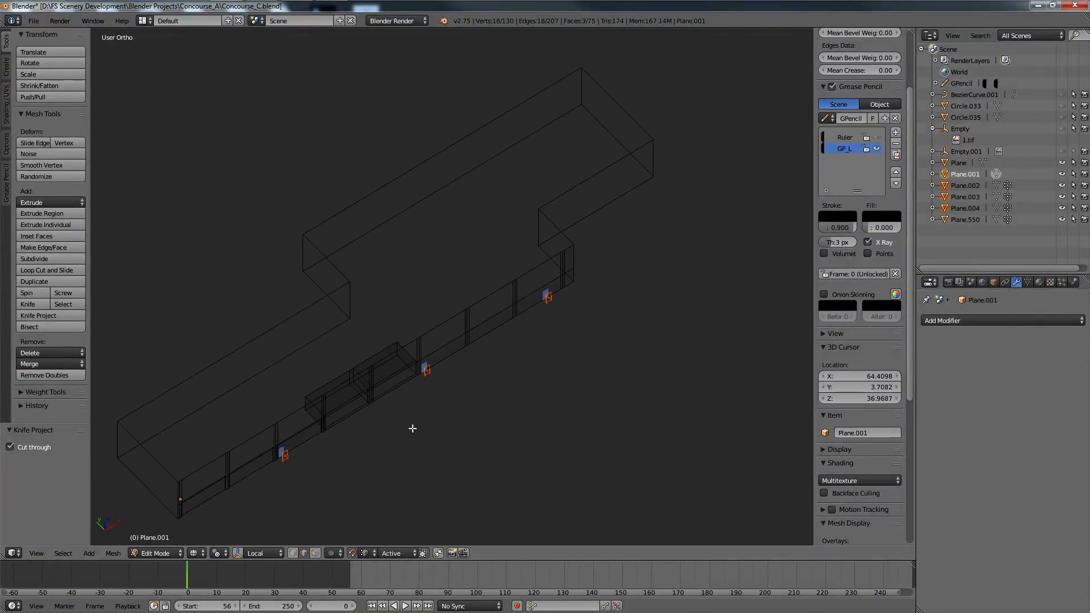
pyautogui.press('x')
pyautogui.click(443, 392)
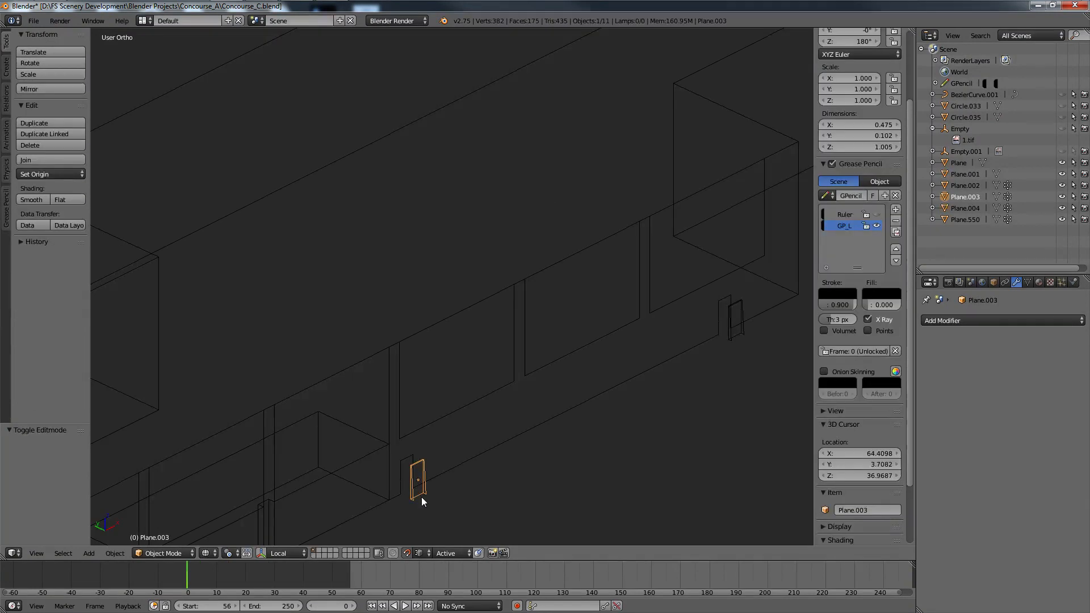
# Step: Select all three doors in Object Mode and move them about 0.423 units along Y into the facade's door openings
pyautogui.scroll(-5, 392, 492)
pyautogui.keyDown('shift'); pyautogui.rightClick(286, 448); pyautogui.keyUp('shift')
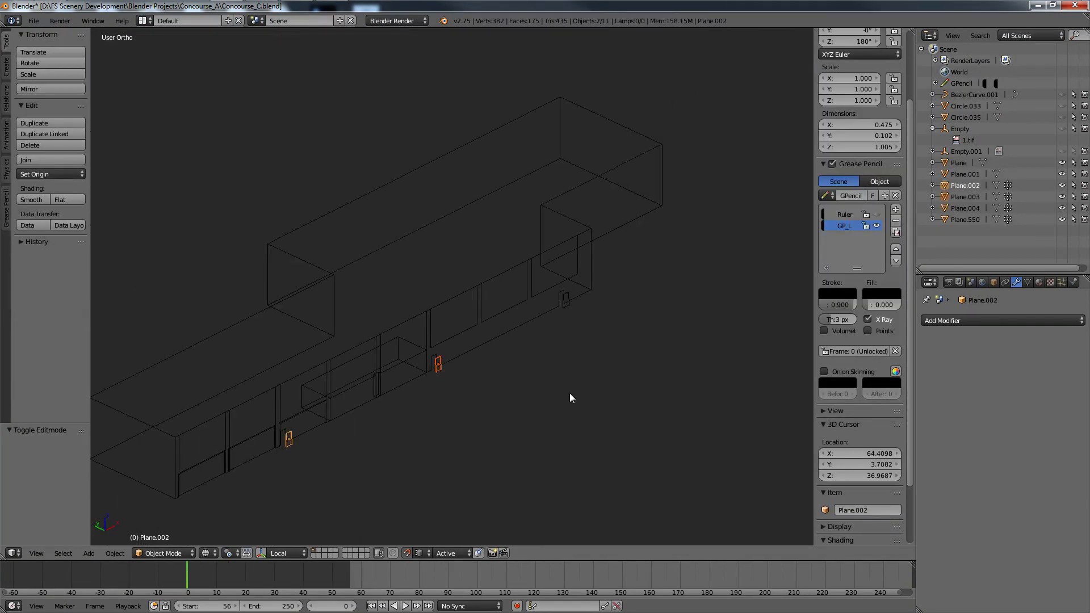
pyautogui.keyDown('shift'); pyautogui.rightClick(576, 311); pyautogui.keyUp('shift')
pyautogui.keyDown('shift'); pyautogui.rightClick(577, 311); pyautogui.keyUp('shift')
pyautogui.keyDown('shift'); pyautogui.rightClick(570, 311); pyautogui.keyUp('shift')
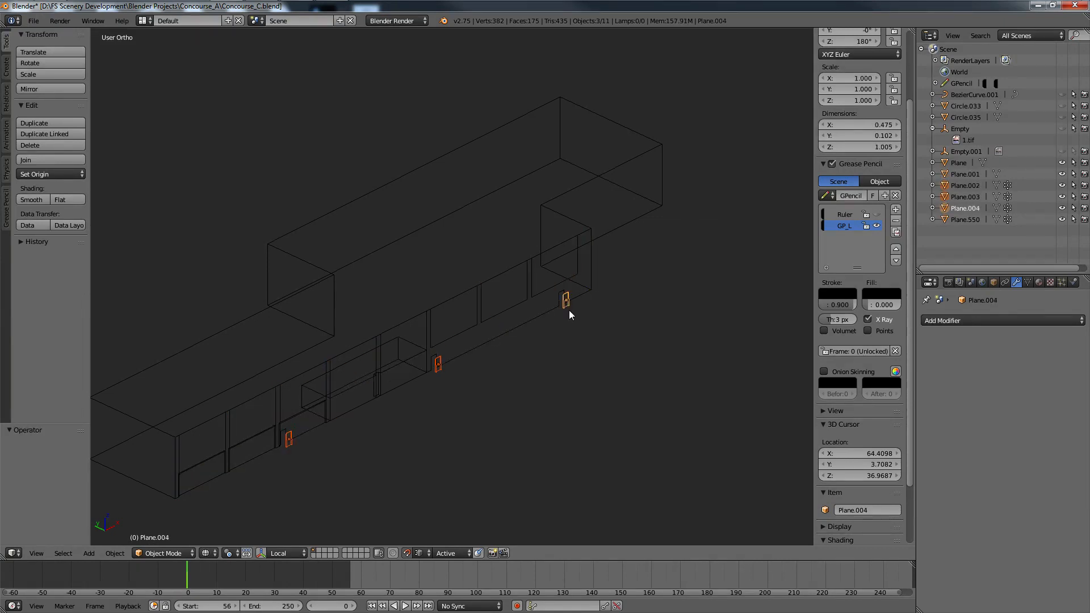
pyautogui.keyDown('ctrl'); pyautogui.scroll(5, 509, 322); pyautogui.keyUp('ctrl')
pyautogui.keyDown('shift'); pyautogui.scroll(5, 507, 322); pyautogui.keyUp('shift')
pyautogui.keyDown('shift'); pyautogui.scroll(-7, 507, 322); pyautogui.keyUp('shift')
pyautogui.scroll(4, 508, 322)
pyautogui.keyDown('shift'); pyautogui.scroll(3, 515, 318); pyautogui.keyUp('shift')
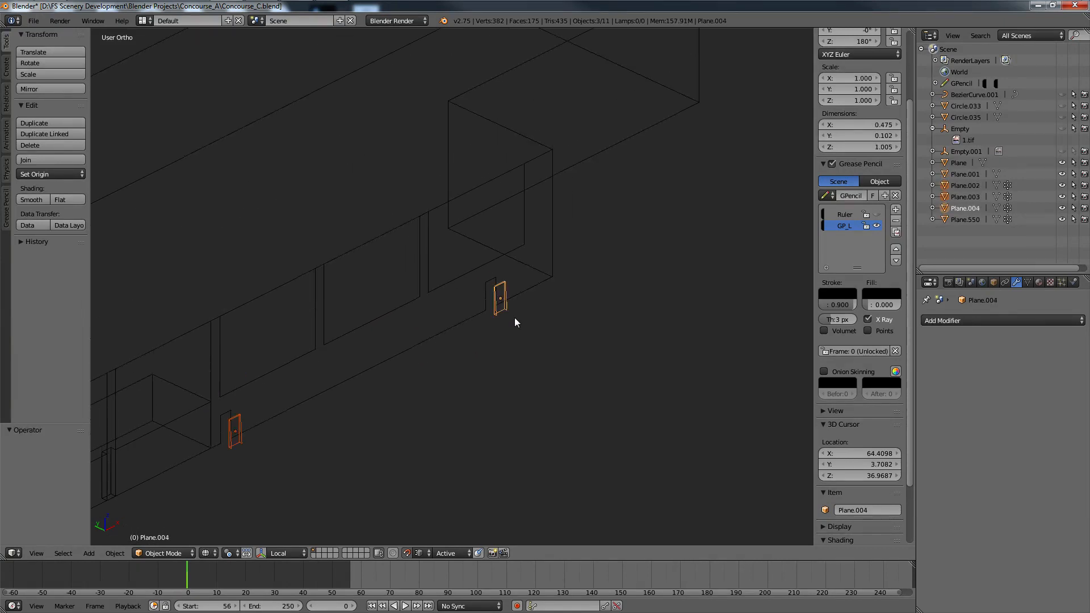
pyautogui.keyDown('shift'); pyautogui.scroll(7, 515, 318); pyautogui.keyUp('shift')
pyautogui.scroll(4, 514, 318)
pyautogui.keyDown('shift'); pyautogui.scroll(-10, 530, 406); pyautogui.keyUp('shift')
pyautogui.keyDown('ctrl'); pyautogui.scroll(3, 531, 405); pyautogui.keyUp('ctrl')
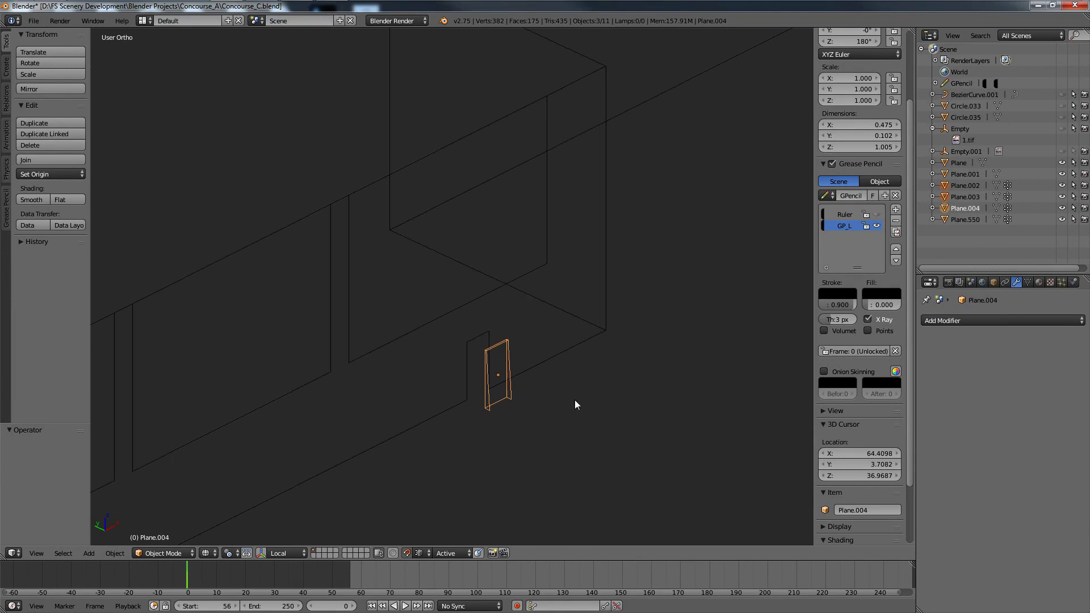
pyautogui.keyDown('shift'); pyautogui.scroll(-5, 575, 399); pyautogui.keyUp('shift')
pyautogui.keyDown('ctrl'); pyautogui.scroll(2, 575, 400); pyautogui.keyUp('ctrl')
pyautogui.scroll(7, 580, 360)
pyautogui.press('g')
pyautogui.press('y')
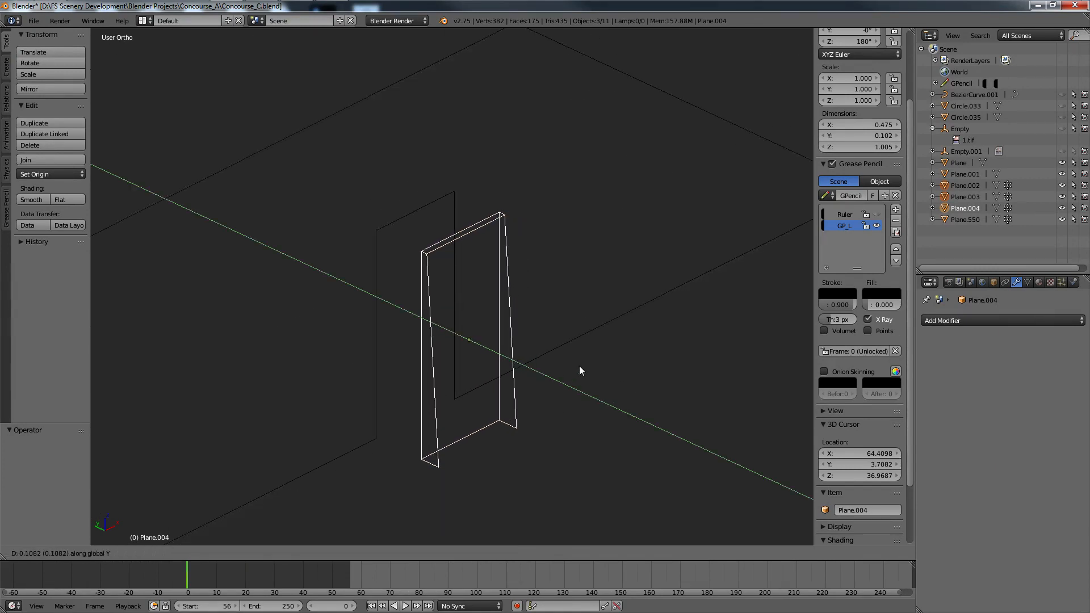
pyautogui.keyDown('ctrl'); pyautogui.click(468, 194); pyautogui.keyUp('ctrl')
# Step: Examine how the last door sits in its facade opening, close up, from above and in solid shading
pyautogui.moveTo(547, 336); pyautogui.dragTo(570, 334, button='middle')
pyautogui.keyDown('ctrl'); pyautogui.scroll(-4, 570, 334); pyautogui.keyUp('ctrl')
pyautogui.scroll(3, 413, 293)
pyautogui.scroll(3, 413, 296)
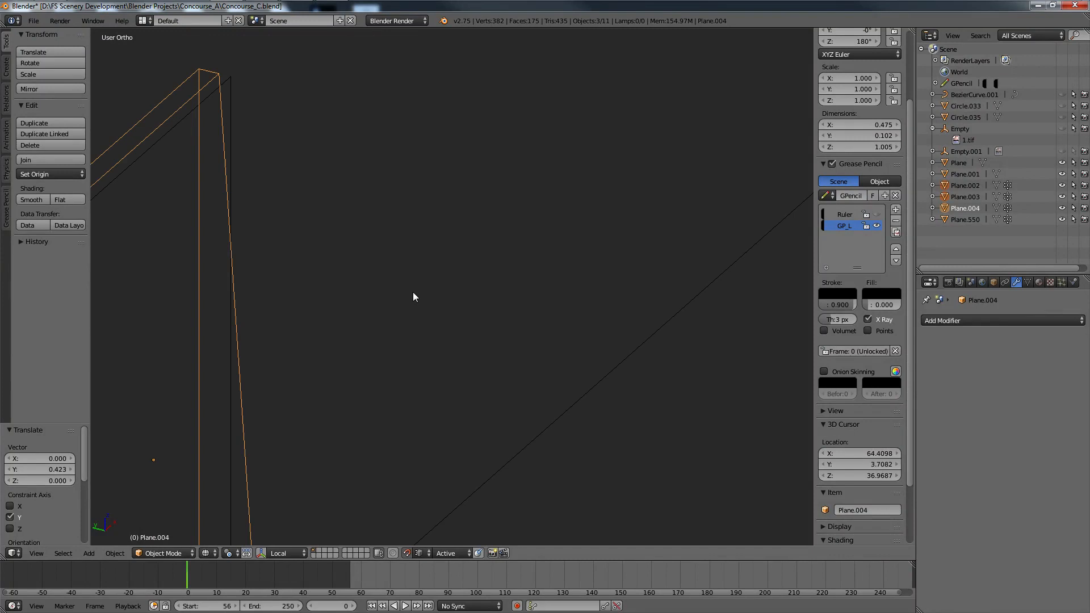
pyautogui.press('KP_7')
pyautogui.keyDown('ctrl'); pyautogui.scroll(4, 442, 336); pyautogui.keyUp('ctrl')
pyautogui.scroll(4, 461, 320)
pyautogui.keyDown('shift'); pyautogui.scroll(2, 506, 223); pyautogui.keyUp('shift')
pyautogui.keyDown('shift'); pyautogui.scroll(2, 506, 224); pyautogui.keyUp('shift')
pyautogui.scroll(5, 525, 326)
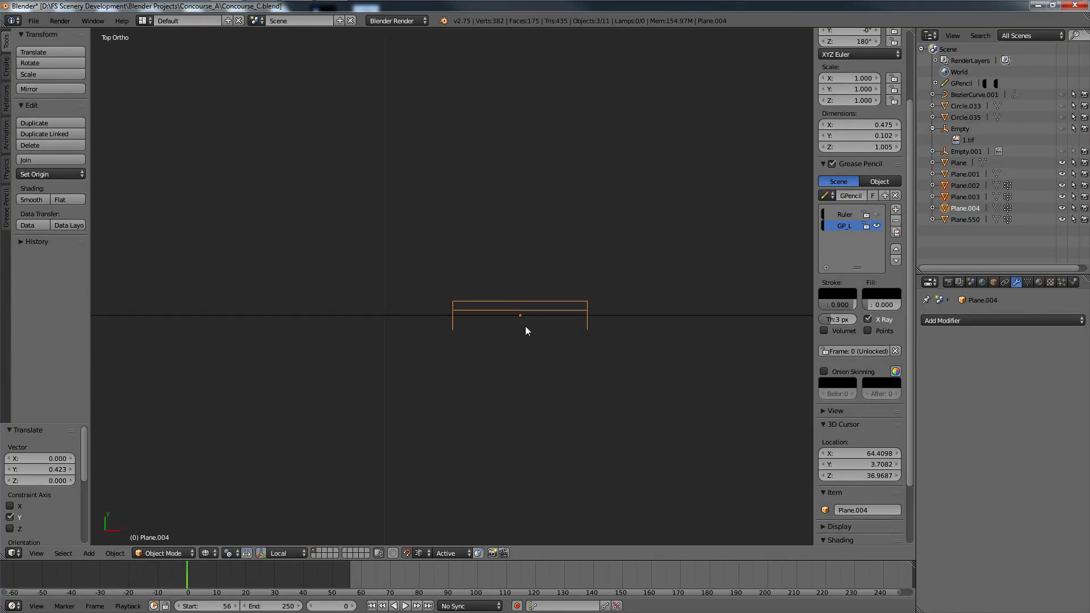
pyautogui.keyDown('ctrl'); pyautogui.scroll(9, 533, 346); pyautogui.keyUp('ctrl')
pyautogui.scroll(4, 437, 392)
pyautogui.keyDown('ctrl'); pyautogui.scroll(-1, 428, 385); pyautogui.keyUp('ctrl')
pyautogui.keyDown('ctrl'); pyautogui.scroll(-2, 429, 386); pyautogui.keyUp('ctrl')
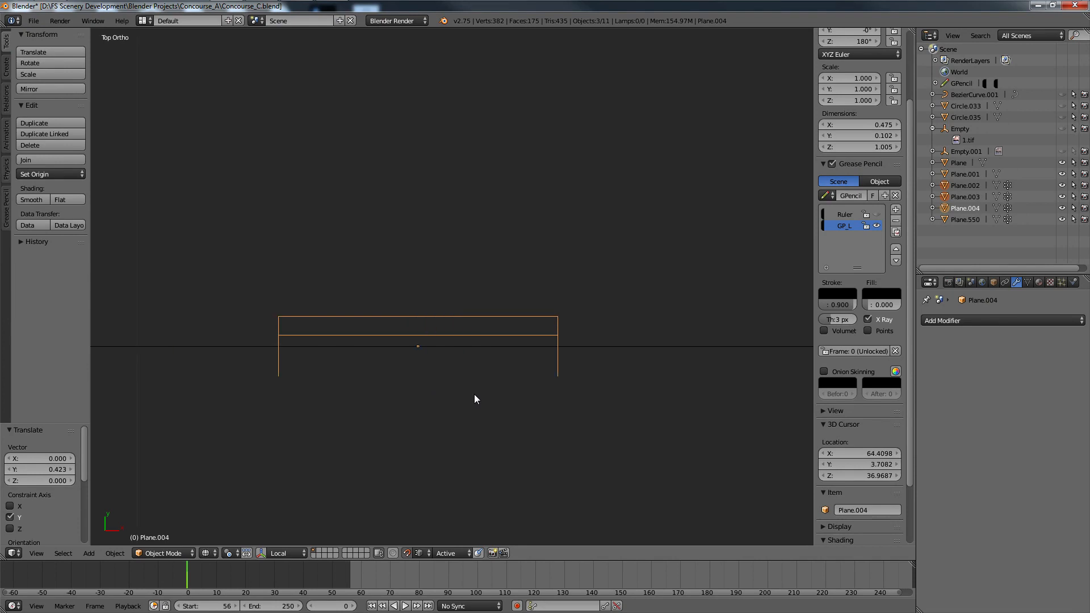
pyautogui.moveTo(474, 394)
pyautogui.mouseDown(button='middle')
pyautogui.moveTo(401, 418)
pyautogui.moveTo(448, 363)
pyautogui.mouseUp(button='middle')
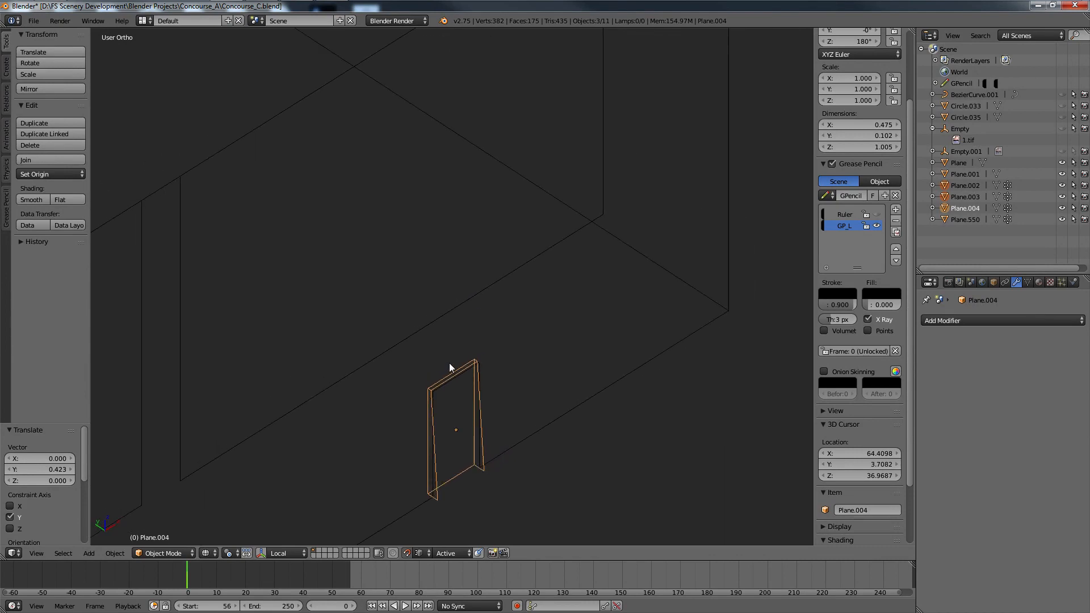
pyautogui.press('z')
pyautogui.scroll(-6, 448, 362)
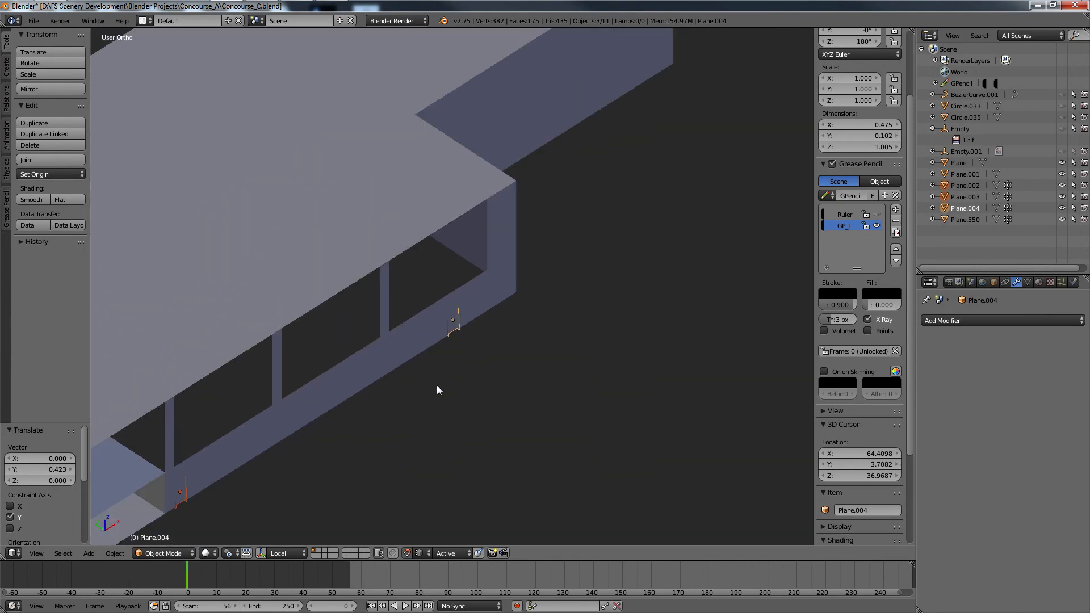
pyautogui.scroll(7, 437, 385)
pyautogui.moveTo(437, 385); pyautogui.dragTo(430, 389, button='middle')
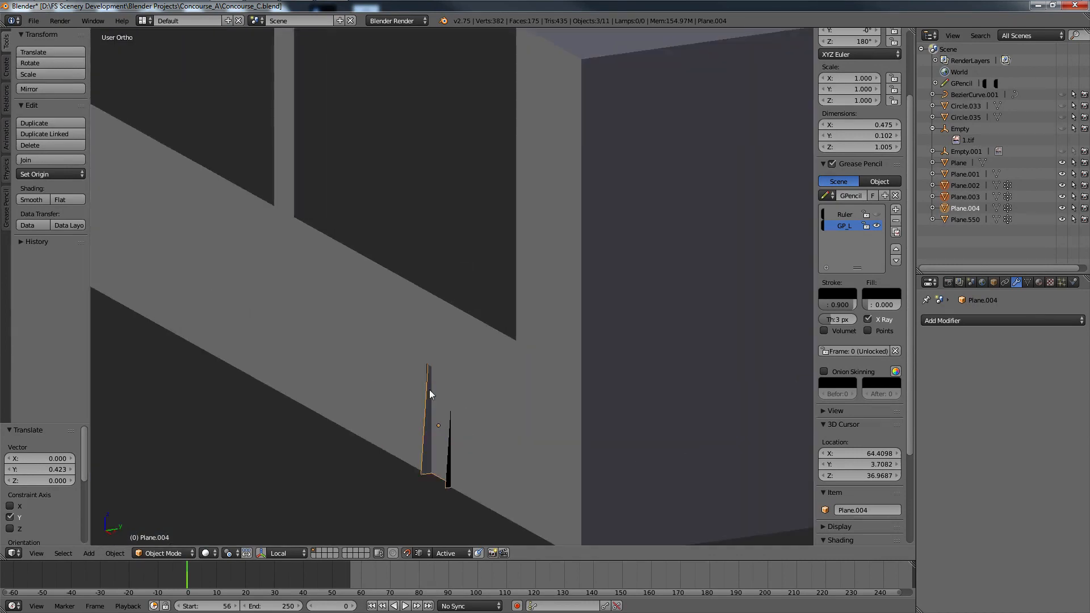
# Step: Delete the two side faces of the last door, Plane.004, in face select mode, keeping its panel and top face
pyautogui.press('Tab')
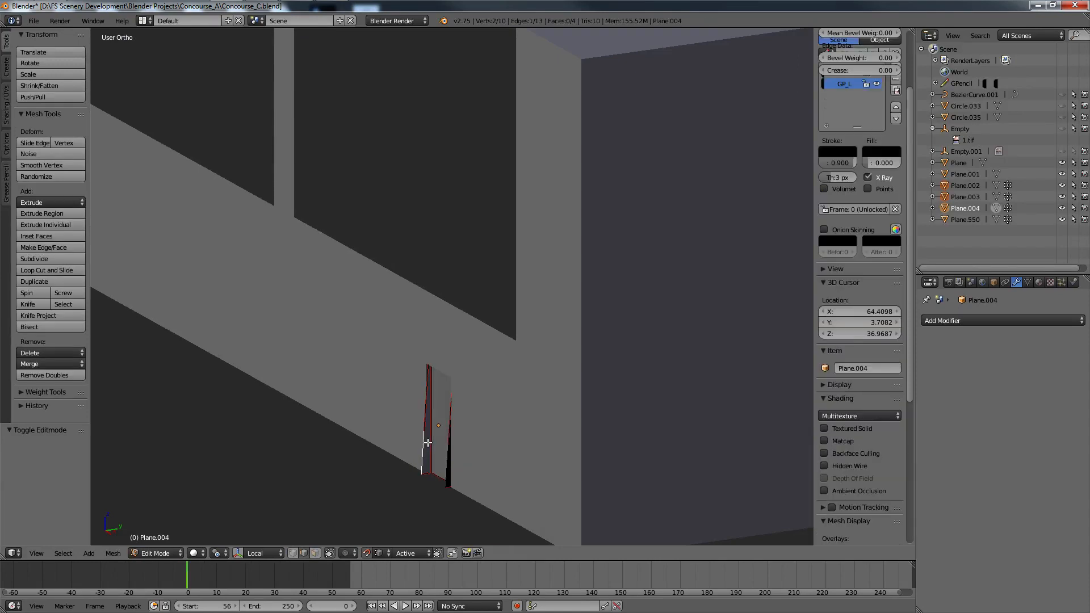
pyautogui.click(315, 553)
pyautogui.rightClick(433, 445)
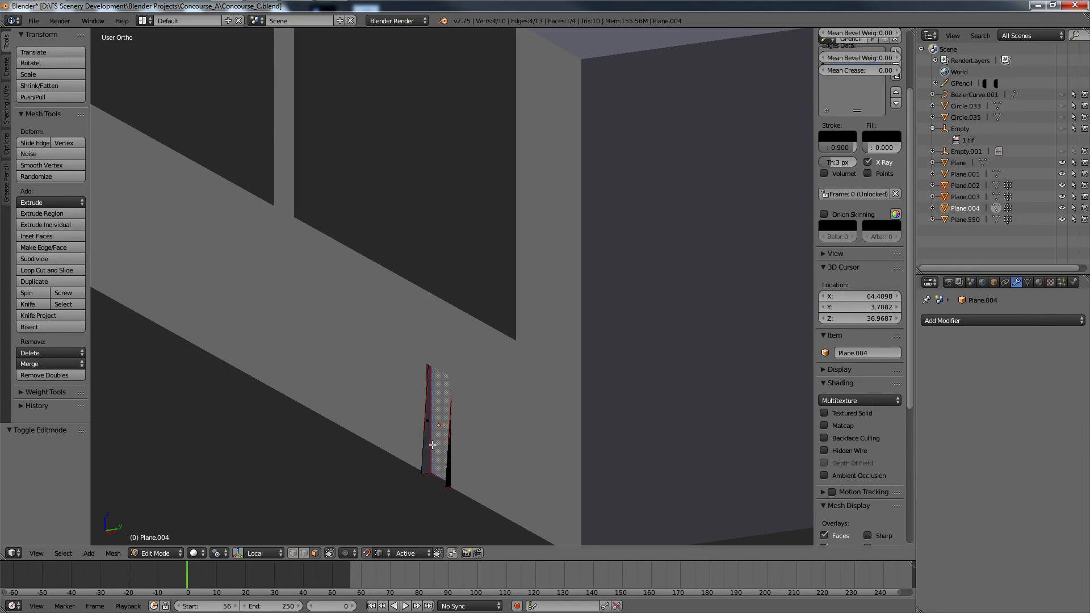
pyautogui.moveTo(432, 446); pyautogui.dragTo(543, 467, button='middle')
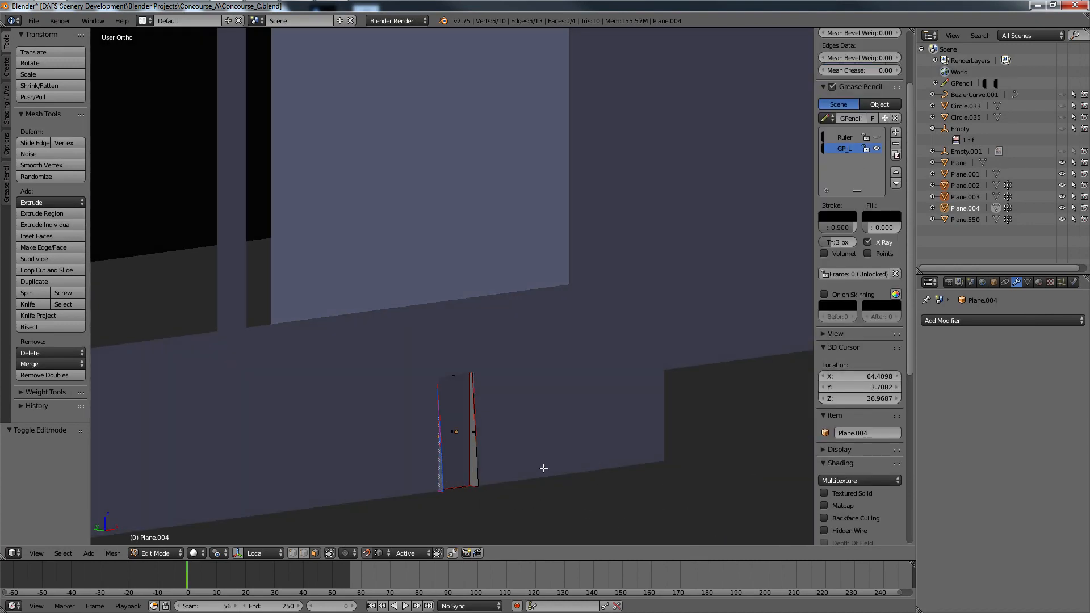
pyautogui.keyDown('shift'); pyautogui.rightClick(469, 453); pyautogui.keyUp('shift')
pyautogui.hotkey('ctrl', 'z')
pyautogui.keyDown('shift'); pyautogui.rightClick(473, 454); pyautogui.keyUp('shift')
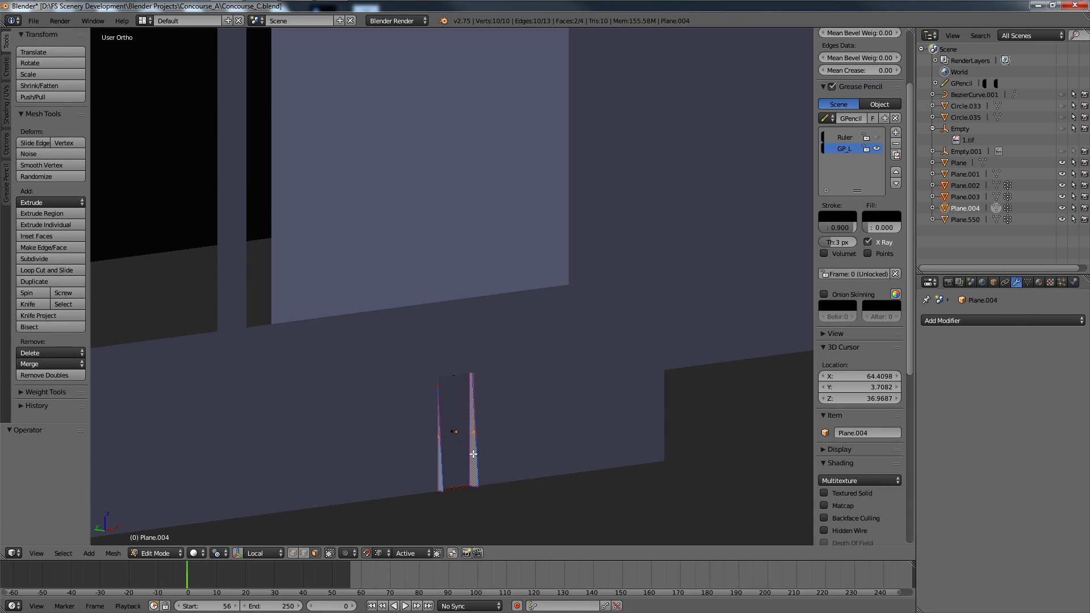
pyautogui.press('x')
pyautogui.click(475, 480)
pyautogui.moveTo(474, 482); pyautogui.dragTo(390, 404, button='middle')
pyautogui.keyDown('ctrl'); pyautogui.scroll(-20, 394, 425); pyautogui.keyUp('ctrl')
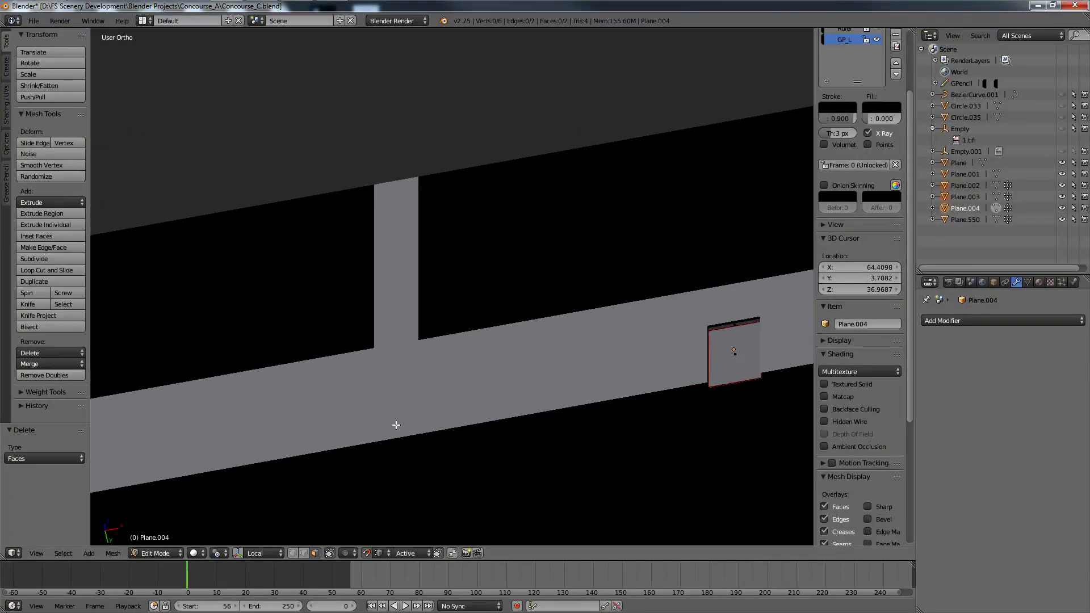
# Step: Delete the top and both side faces of the middle door, Plane.003, keeping only its flat panel
pyautogui.scroll(-4, 400, 423)
pyautogui.keyDown('ctrl'); pyautogui.scroll(-13, 400, 423); pyautogui.keyUp('ctrl')
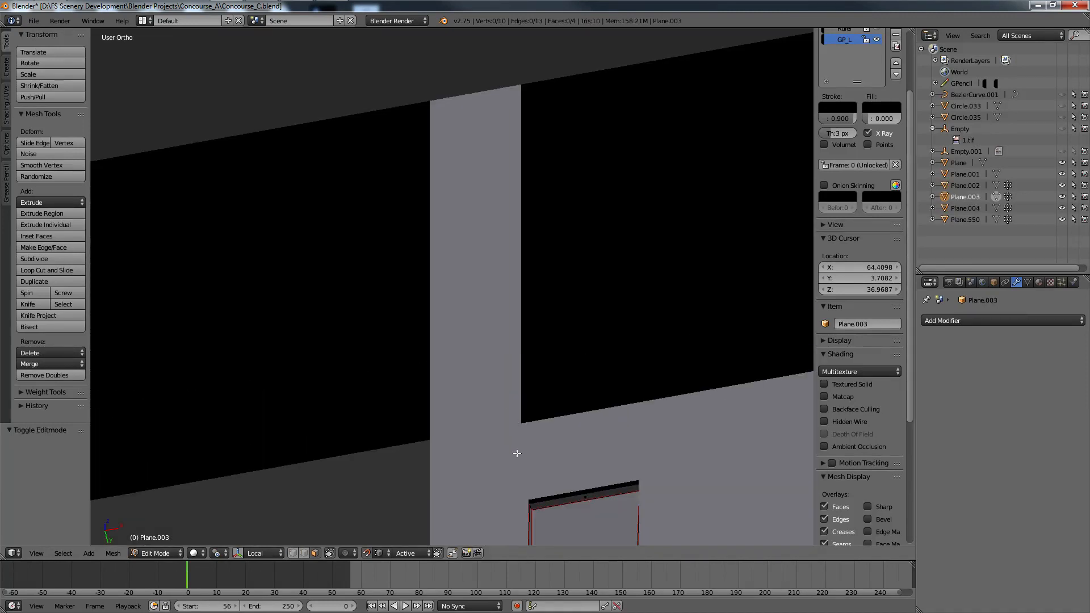
pyautogui.moveTo(516, 453); pyautogui.dragTo(510, 497, button='middle')
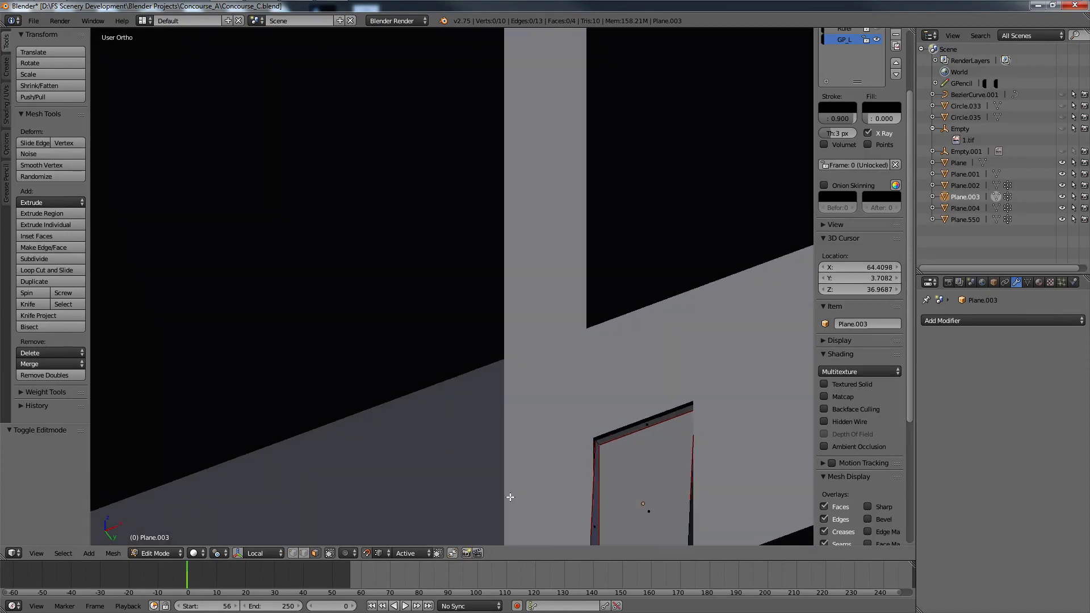
pyautogui.press('l')
pyautogui.moveTo(634, 430); pyautogui.dragTo(473, 532, button='middle')
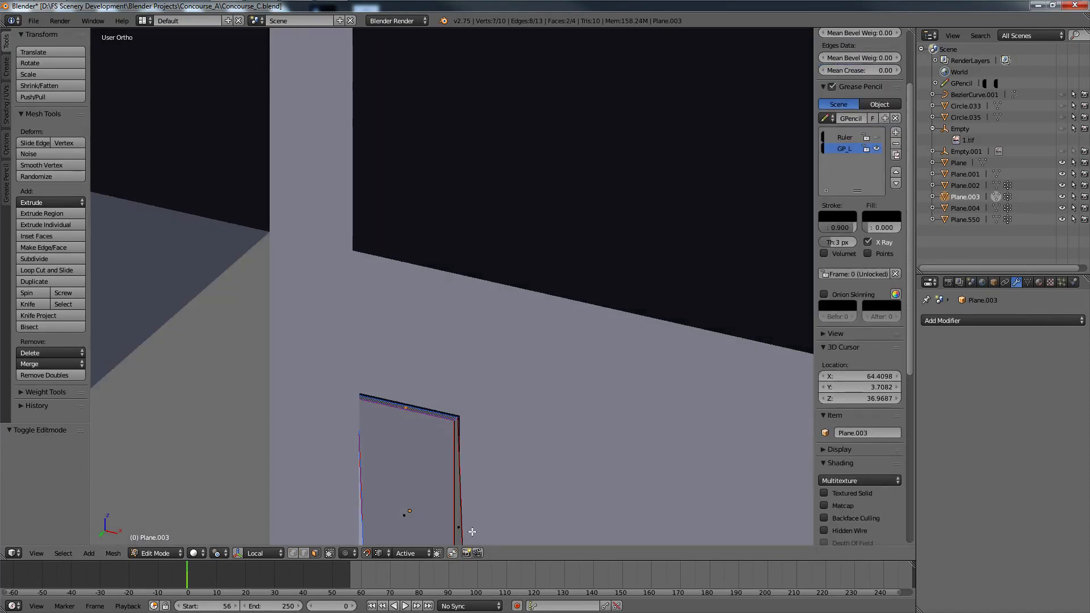
pyautogui.press('x')
pyautogui.click(471, 528)
pyautogui.scroll(-10, 470, 428)
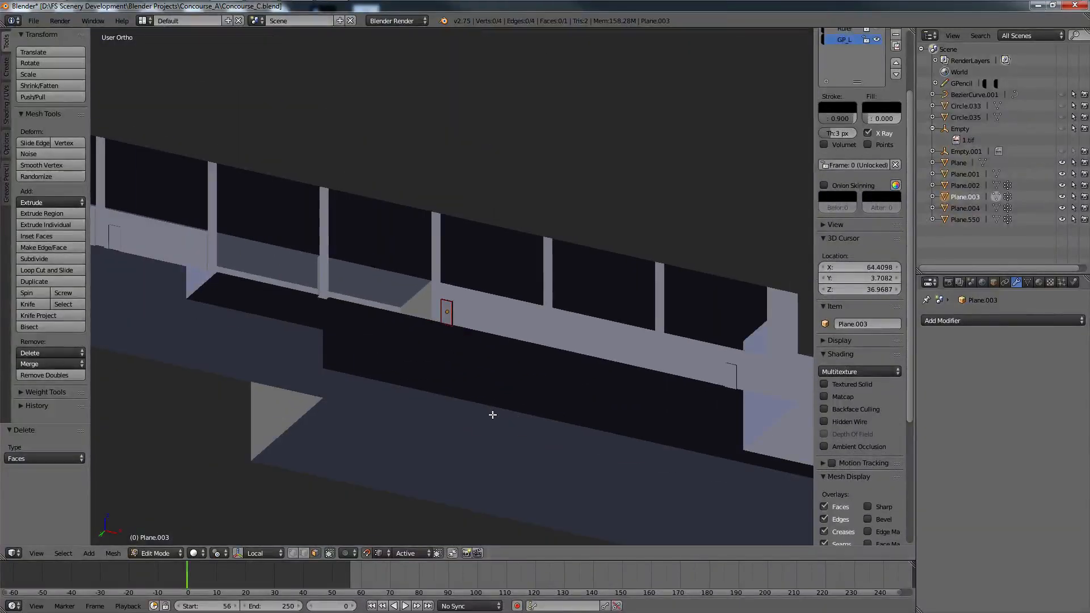
# Step: Try reducing the remaining door, Plane.002, to its flat panel by deleting the top and both side faces
pyautogui.keyDown('ctrl'); pyautogui.scroll(4, 492, 415); pyautogui.keyUp('ctrl')
pyautogui.keyDown('ctrl'); pyautogui.scroll(4, 492, 415); pyautogui.keyUp('ctrl')
pyautogui.press('Tab')
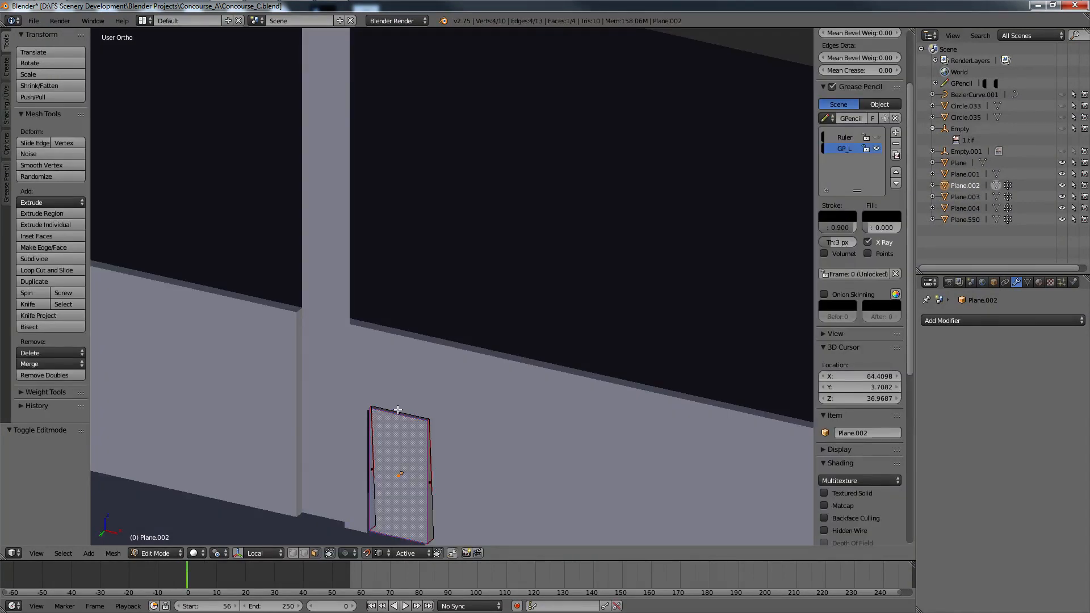
pyautogui.rightClick(398, 413)
pyautogui.keyDown('shift'); pyautogui.rightClick(431, 488); pyautogui.keyUp('shift')
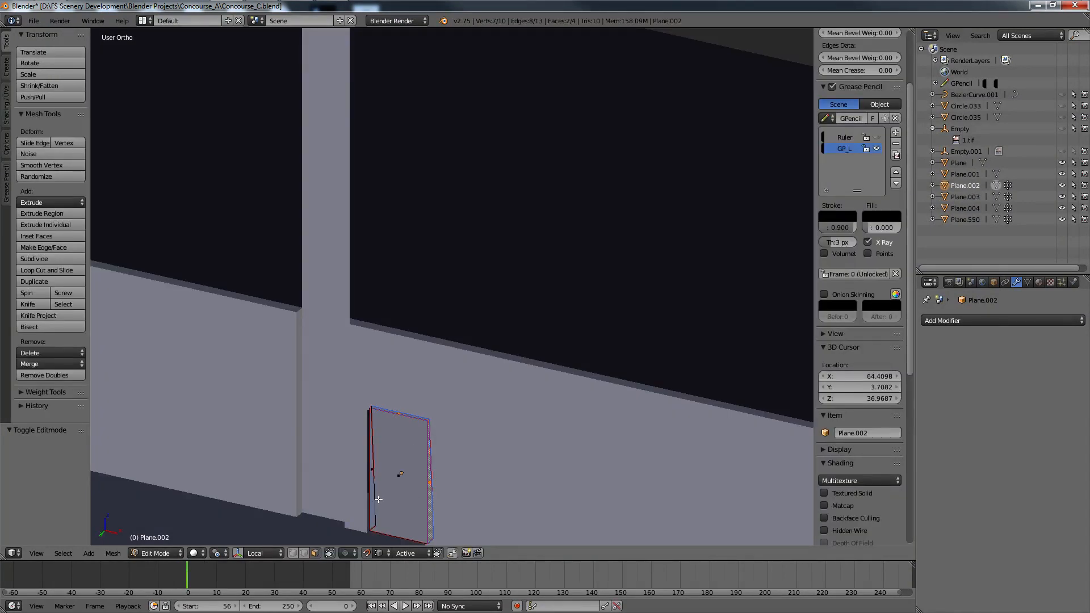
pyautogui.keyDown('shift'); pyautogui.rightClick(378, 499); pyautogui.keyUp('shift')
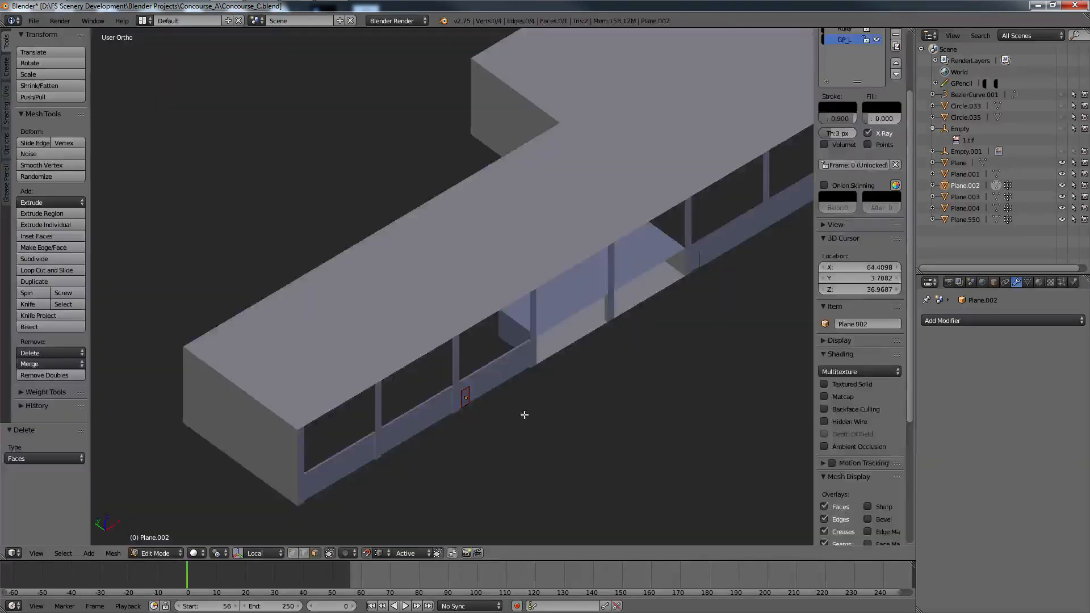
# Step: Inspect the flattened door Plane.002 in its opening in Object Mode, and undo the deletion of its frame faces
pyautogui.press('Tab')
pyautogui.scroll(3, 488, 417)
pyautogui.scroll(-4, 528, 466)
pyautogui.scroll(5, 524, 452)
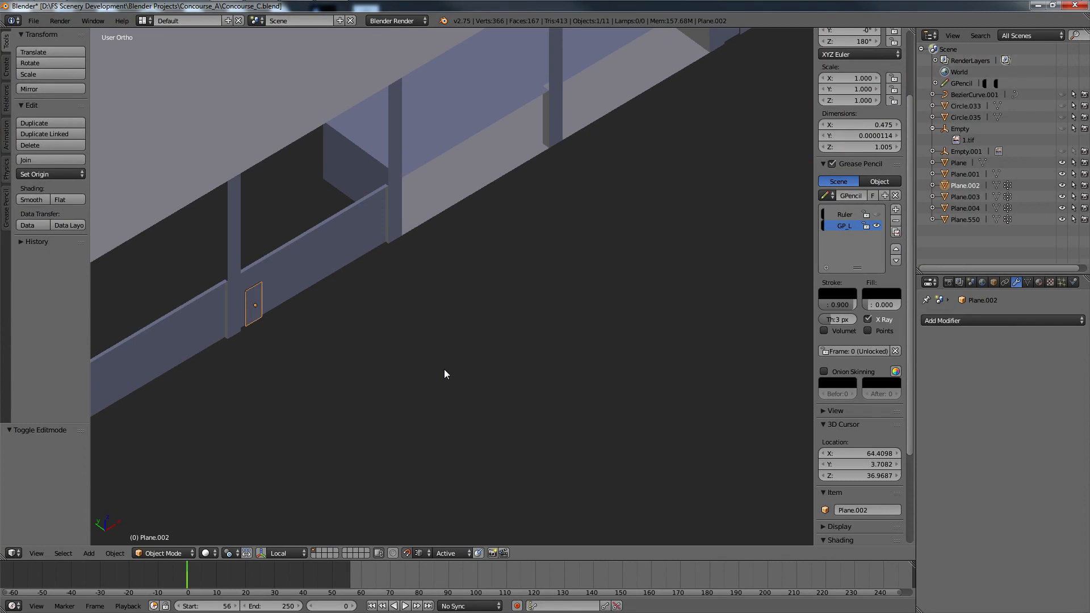
pyautogui.press('KP_Decimal')
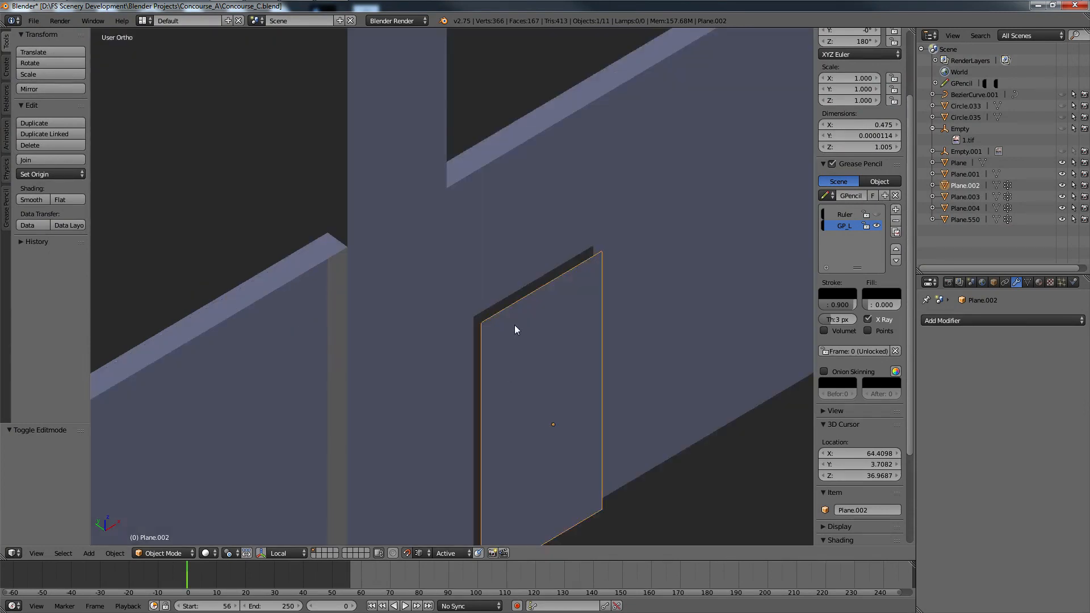
pyautogui.scroll(-5, 515, 325)
pyautogui.hotkey('ctrl', 'z')
pyautogui.scroll(1, 464, 373)
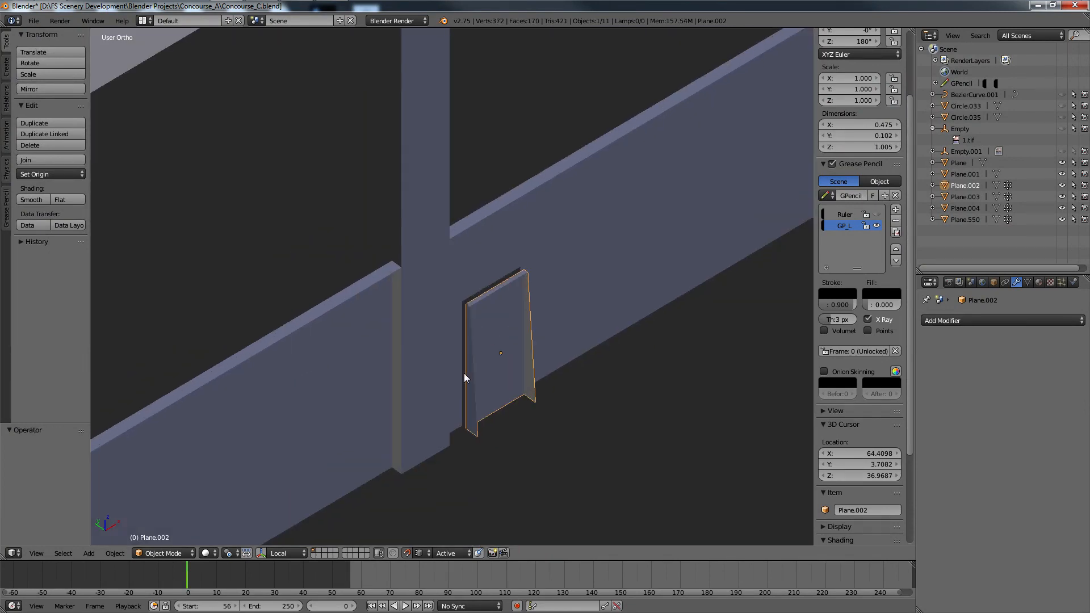
# Step: Delete only the two tapered side faces of door Plane.002, keeping its panel and top face
pyautogui.press('Tab')
pyautogui.rightClick(469, 396)
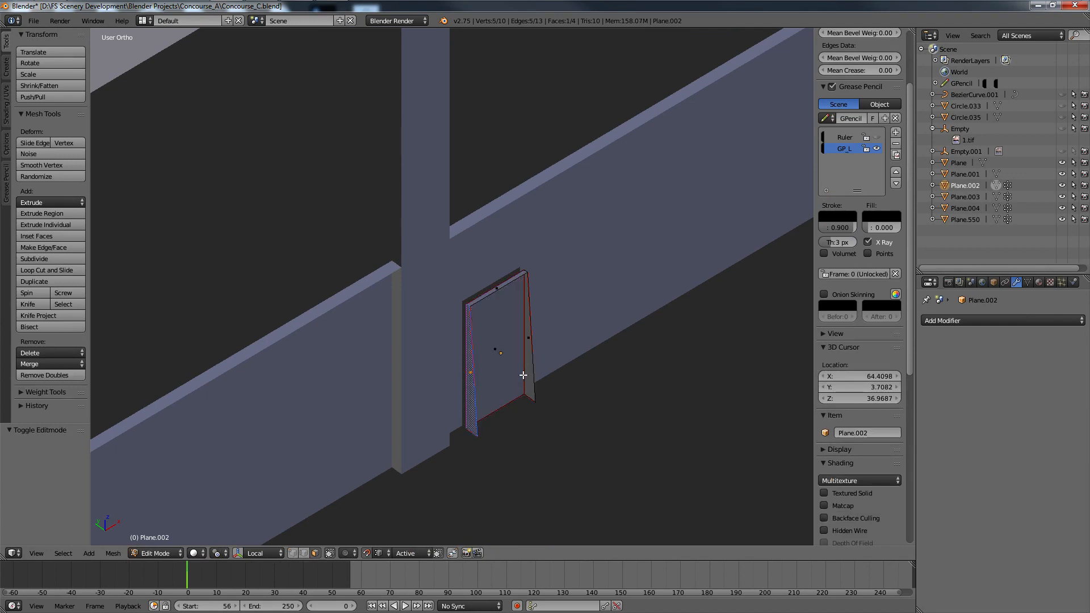
pyautogui.keyDown('shift'); pyautogui.rightClick(525, 368); pyautogui.keyUp('shift')
pyautogui.press('x')
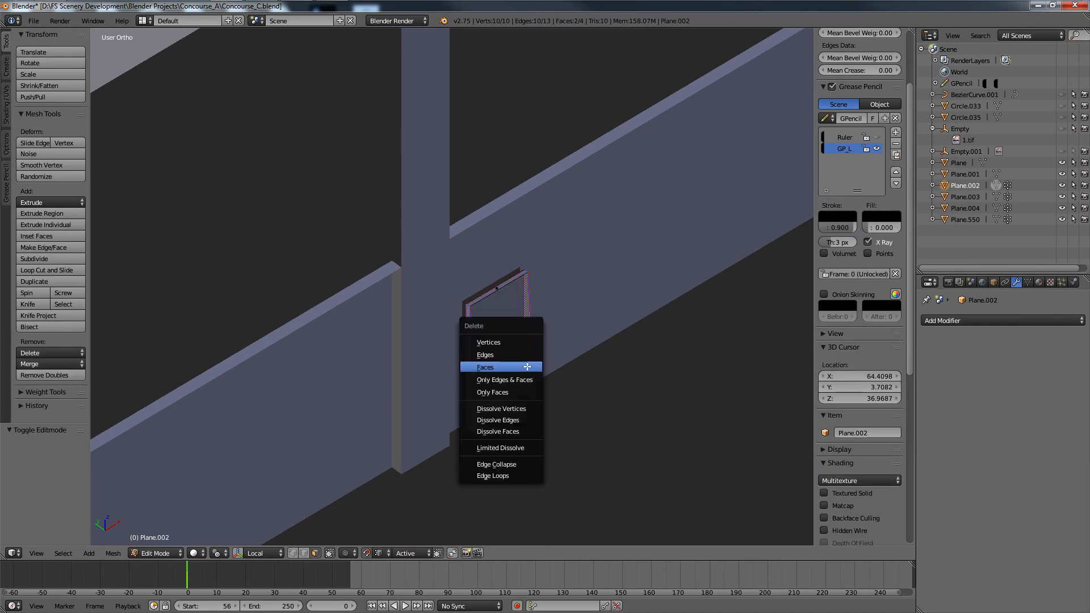
pyautogui.click(527, 367)
pyautogui.scroll(-5, 643, 310)
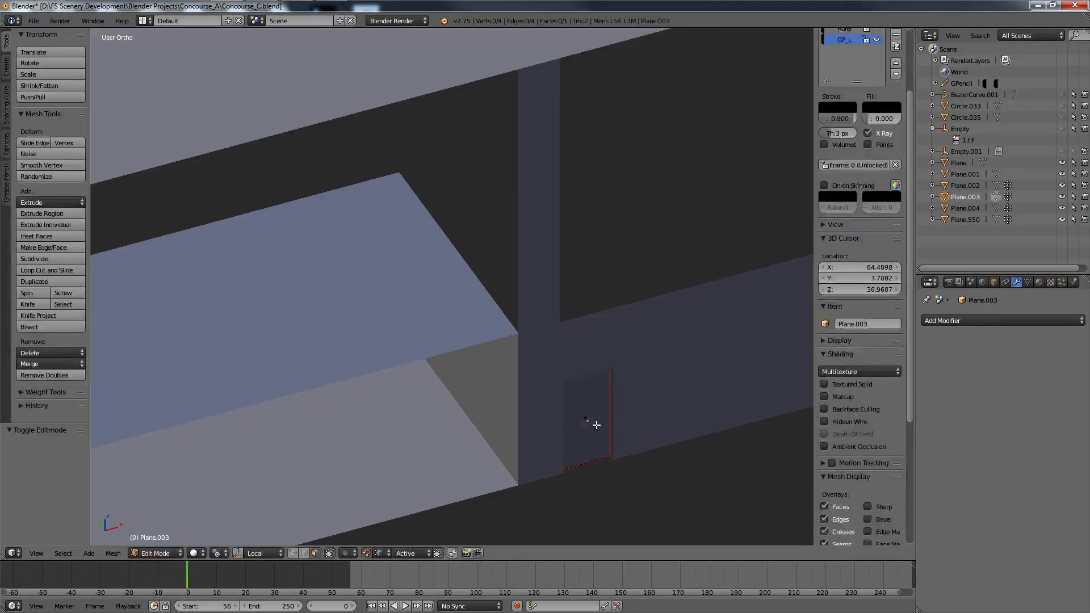
# Step: Switch to wireframe shading and delete the door objects Plane.003 and Plane.004 from the scene
pyautogui.press('z')
pyautogui.moveTo(599, 424)
pyautogui.mouseDown(button='middle')
pyautogui.moveTo(624, 448)
pyautogui.moveTo(609, 414)
pyautogui.mouseUp(button='middle')
pyautogui.scroll(3, 573, 374)
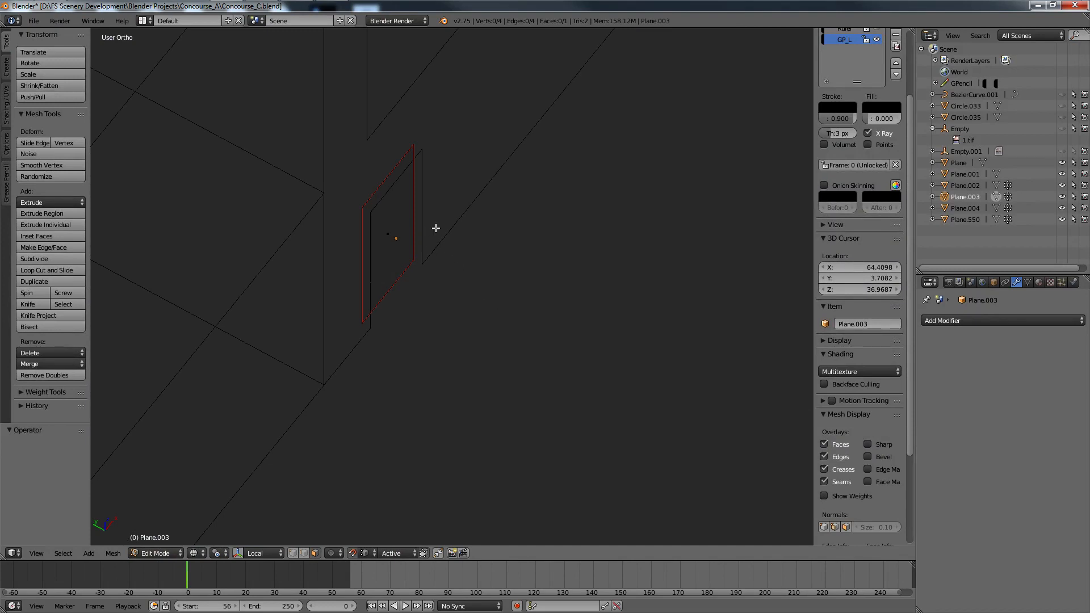
pyautogui.scroll(-4, 438, 243)
pyautogui.keyDown('shift'); pyautogui.scroll(-2, 440, 280); pyautogui.keyUp('shift')
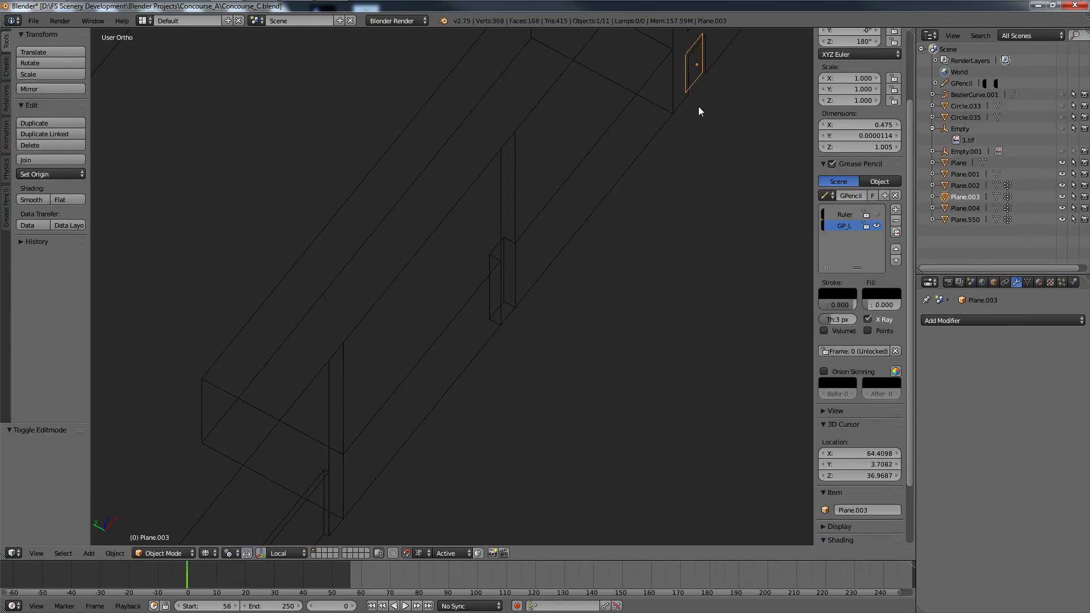
pyautogui.press('x')
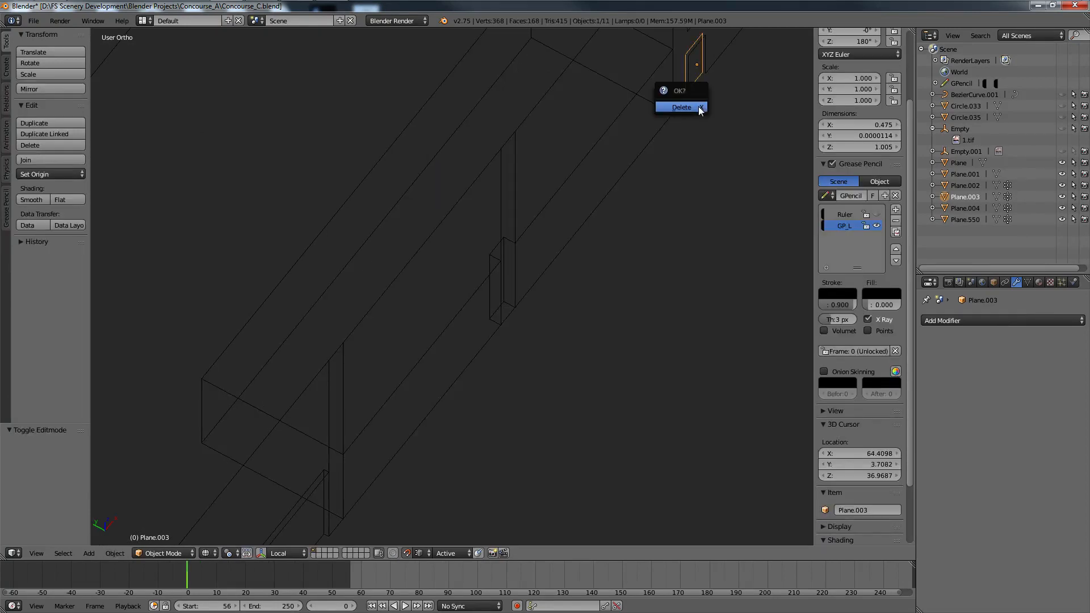
pyautogui.click(699, 106)
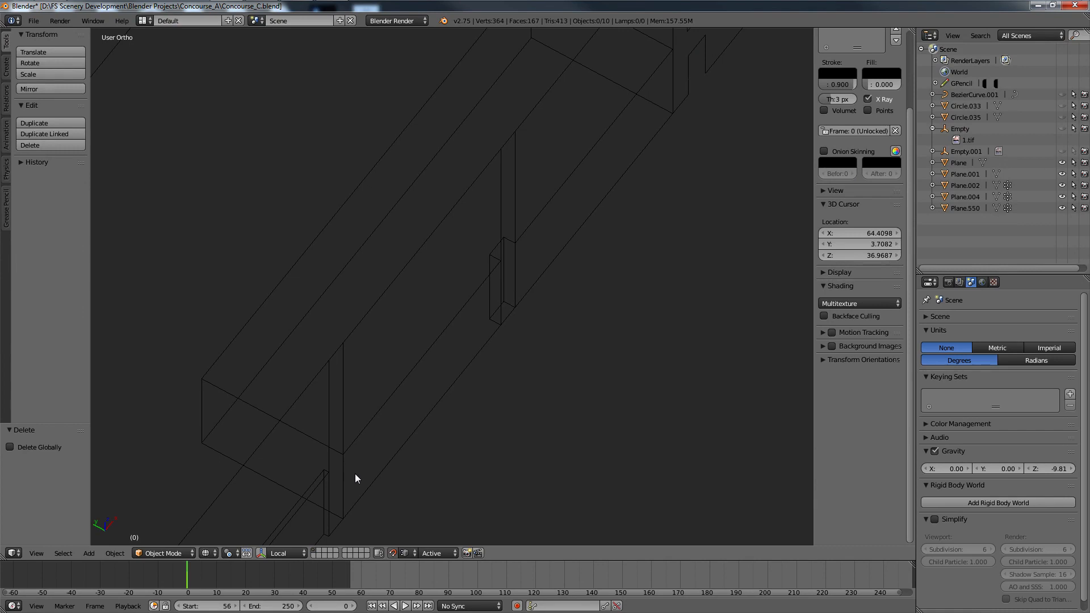
pyautogui.rightClick(612, 114)
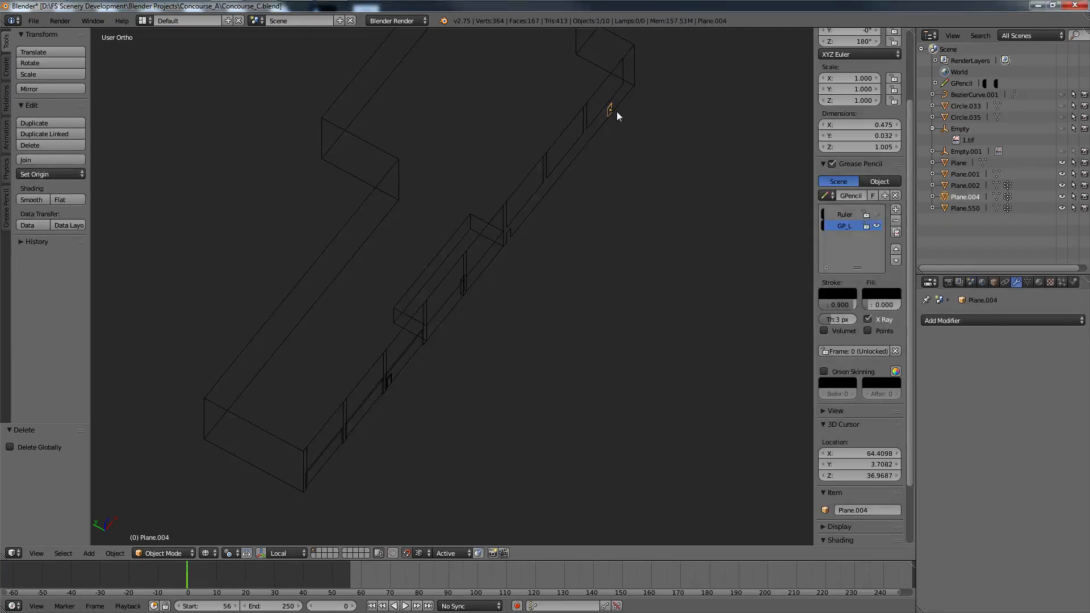
pyautogui.press('x')
pyautogui.click(617, 112)
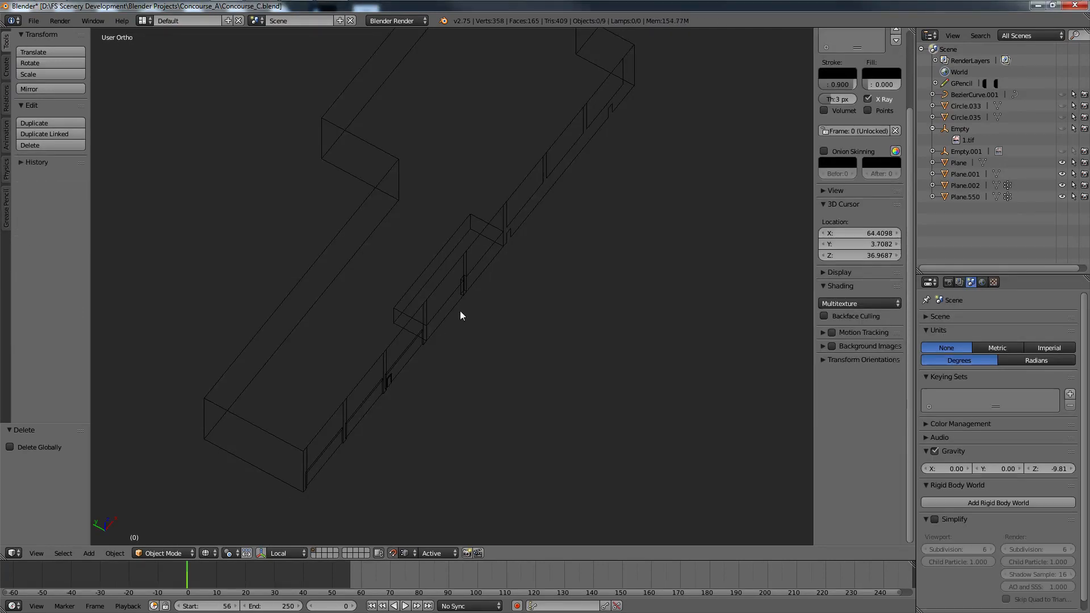
# Step: Extrude the bottom edge of door Plane.002 by -0.032 along Y in Edit Mode
pyautogui.scroll(2, 472, 312)
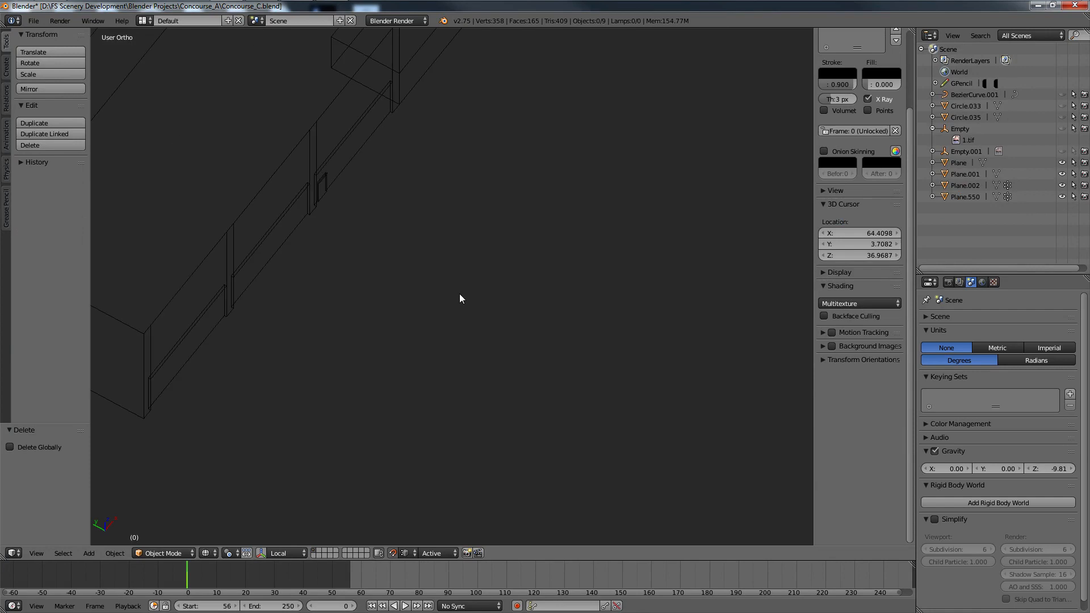
pyautogui.scroll(4, 339, 255)
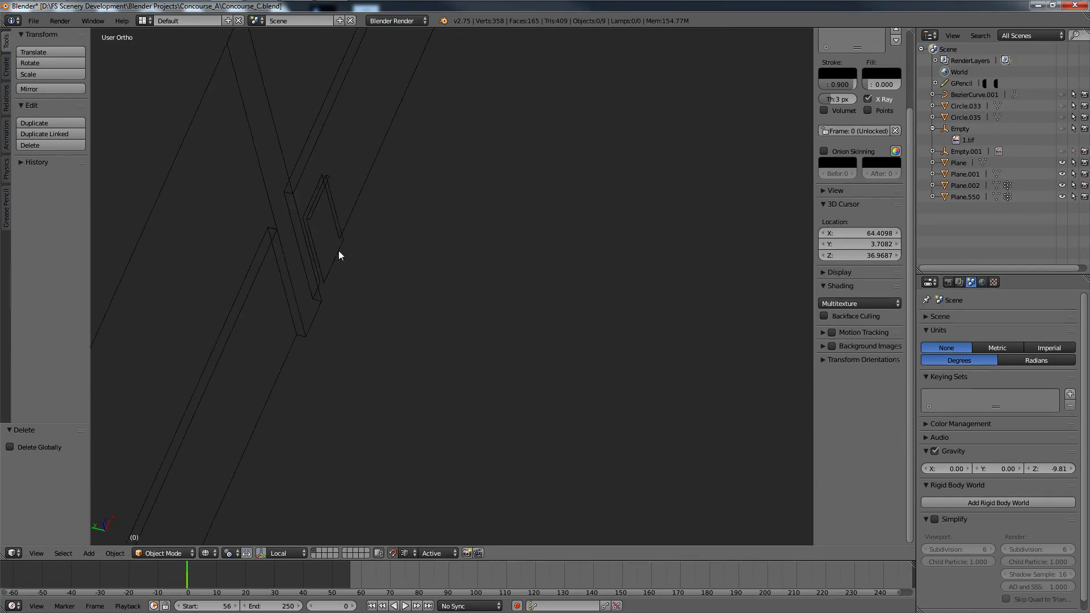
pyautogui.rightClick(337, 250)
pyautogui.press('Tab')
pyautogui.rightClick(316, 223)
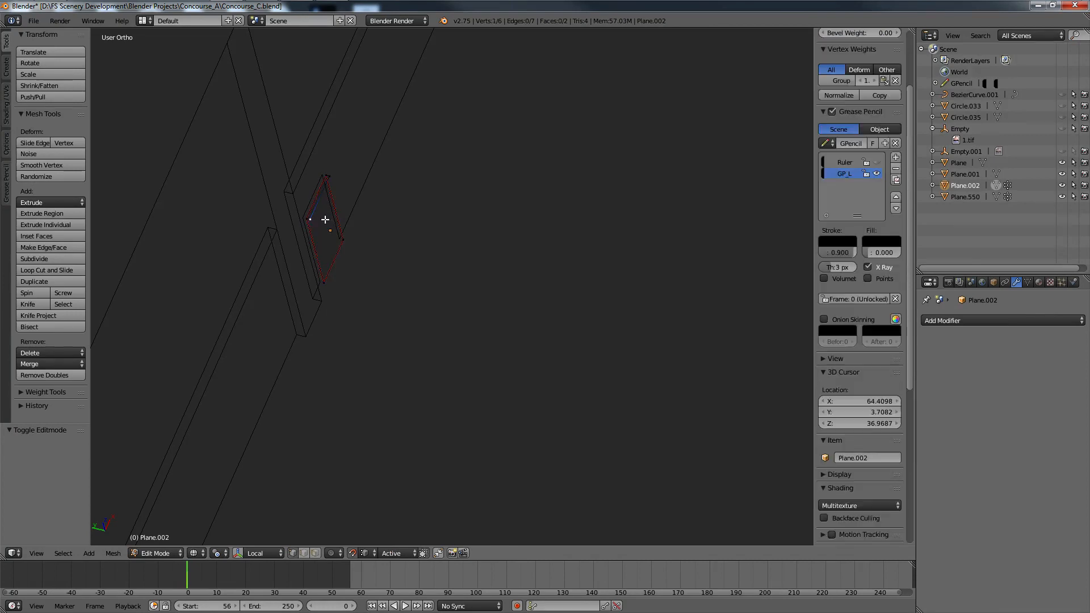
pyautogui.rightClick(367, 245)
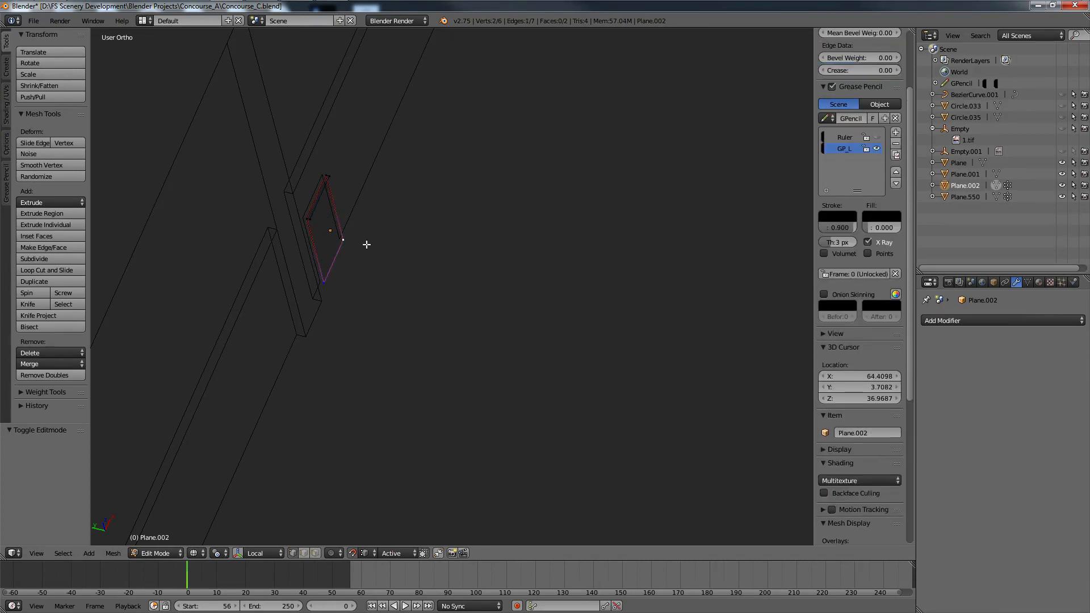
pyautogui.press('e')
pyautogui.press('x')
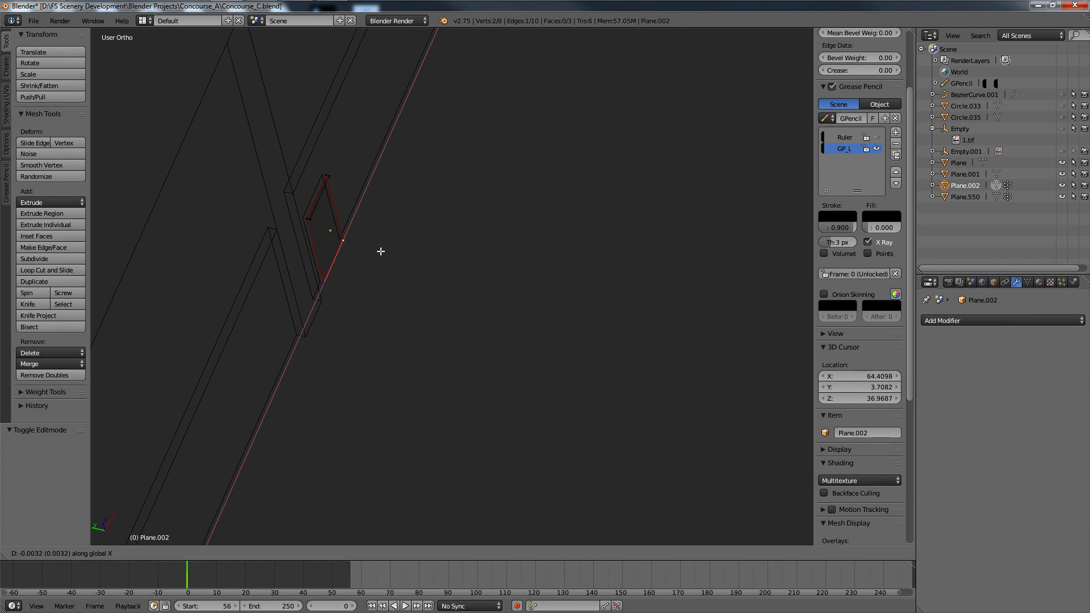
pyautogui.press('y')
pyautogui.click(343, 203)
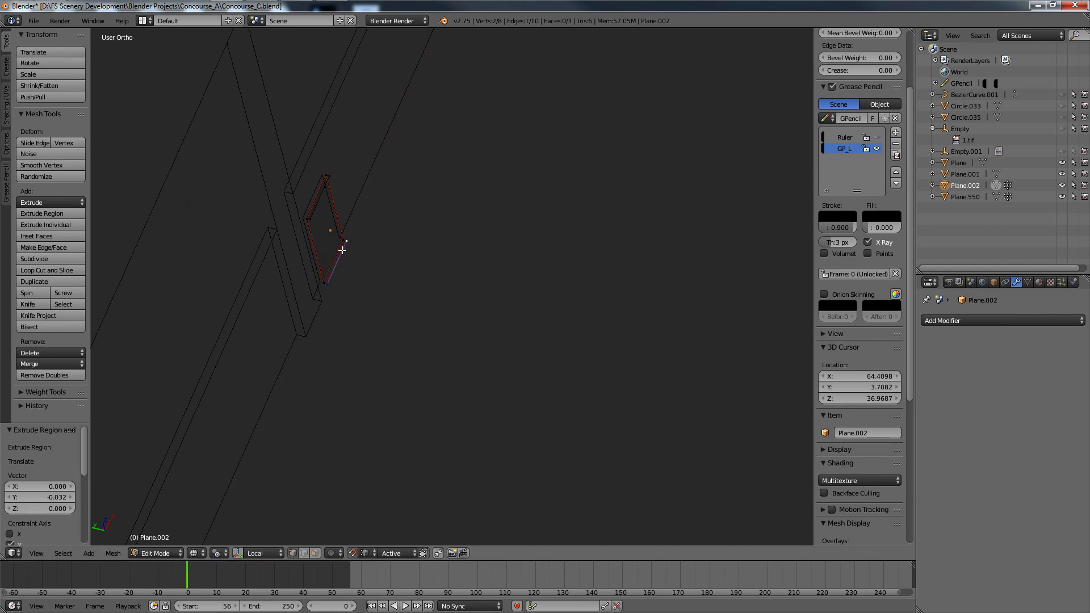
# Step: Fill both open sides of door Plane.002 with faces between its top and bottom flanges
pyautogui.press('f')
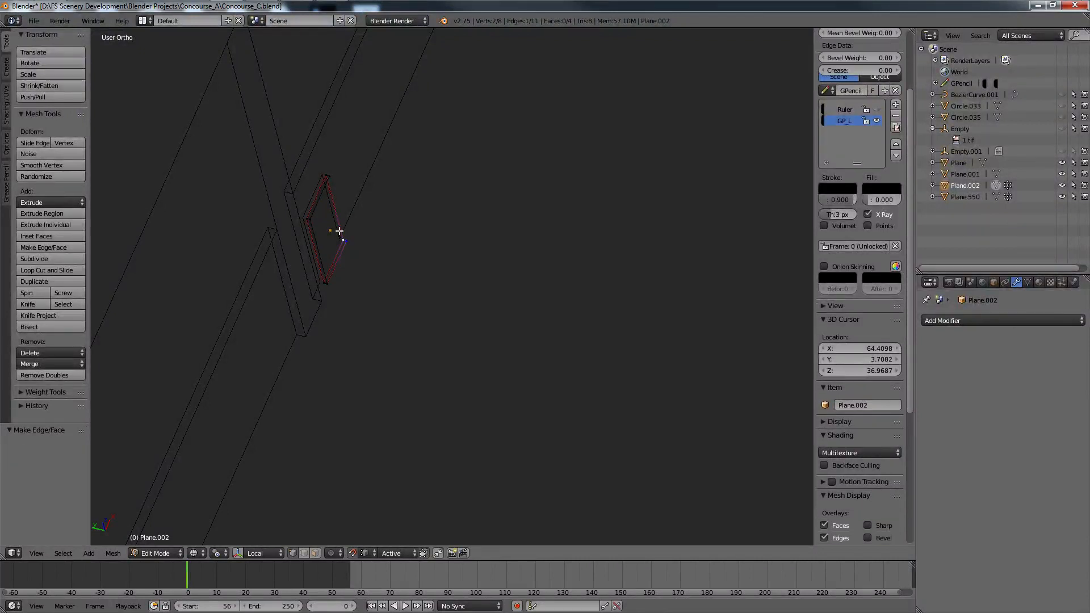
pyautogui.keyDown('shift'); pyautogui.rightClick(335, 172); pyautogui.keyUp('shift')
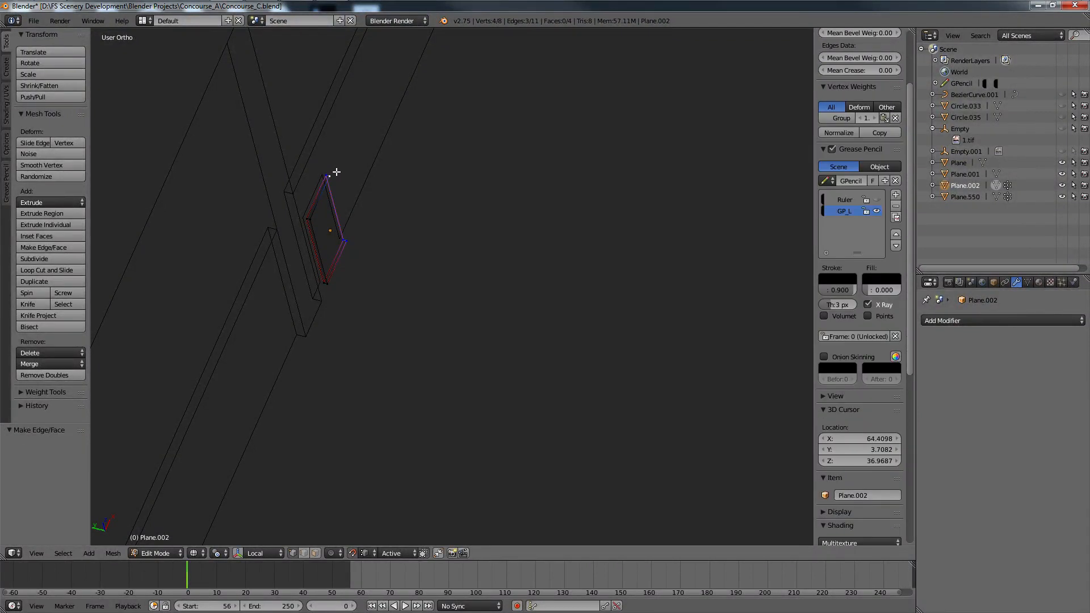
pyautogui.press('f')
# Step: Set door Plane.002's origin to its upper corner vertex using the 3D cursor, and move the door 0.068 along Y
pyautogui.rightClick(340, 241)
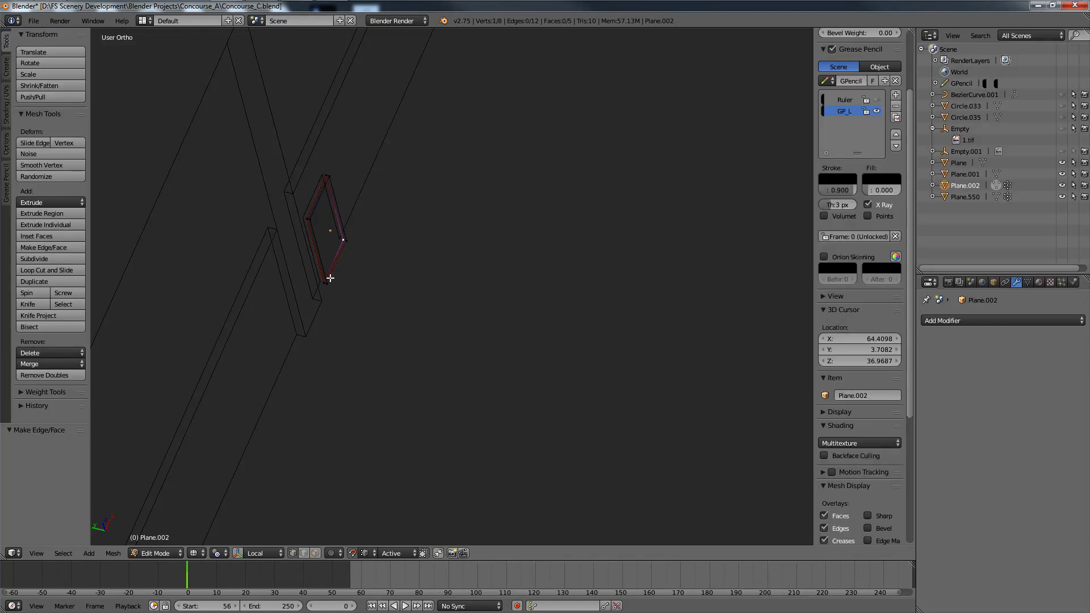
pyautogui.rightClick(327, 226)
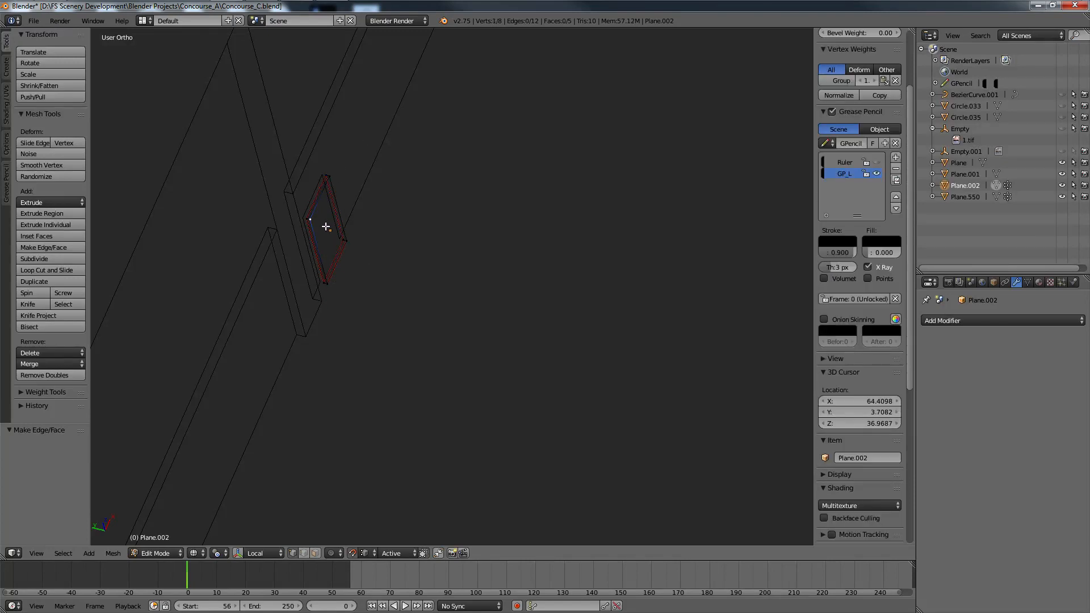
pyautogui.hotkey('shift', 's')
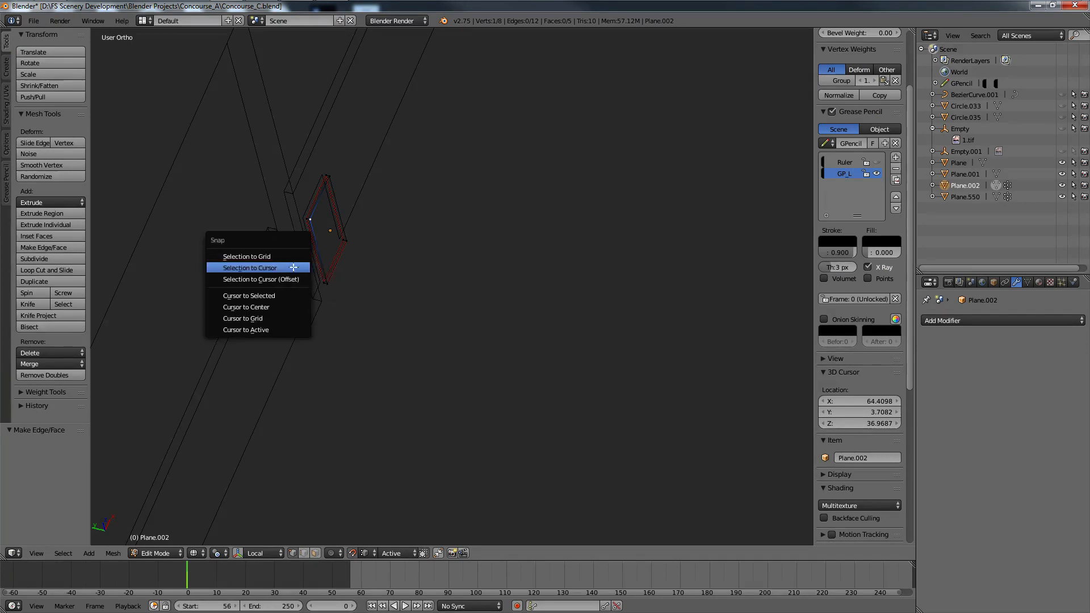
pyautogui.click(292, 298)
pyautogui.press('Tab')
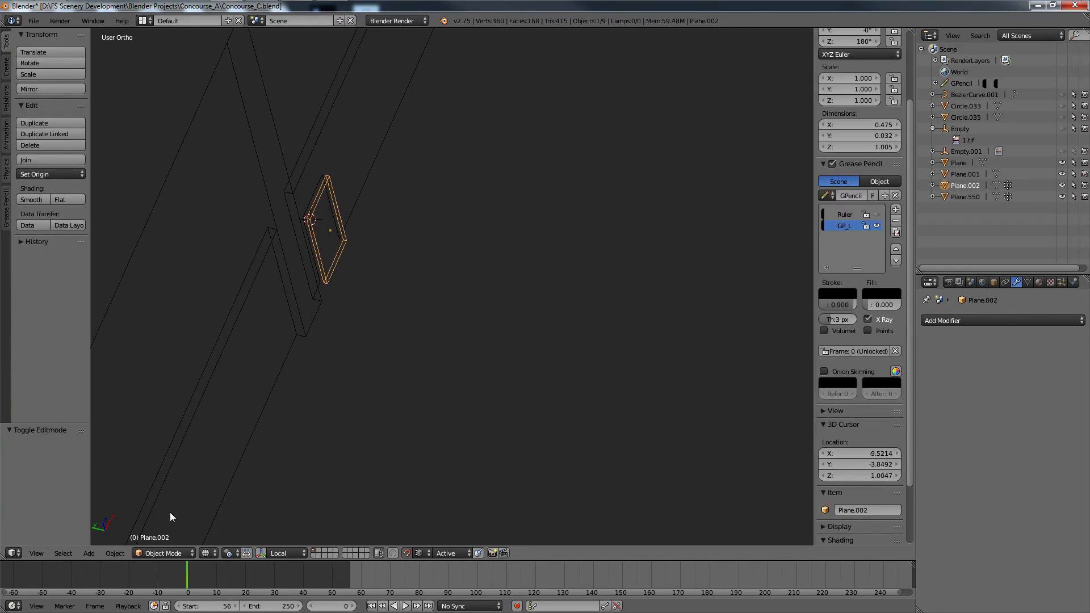
pyautogui.click(113, 554)
pyautogui.moveTo(149, 501)
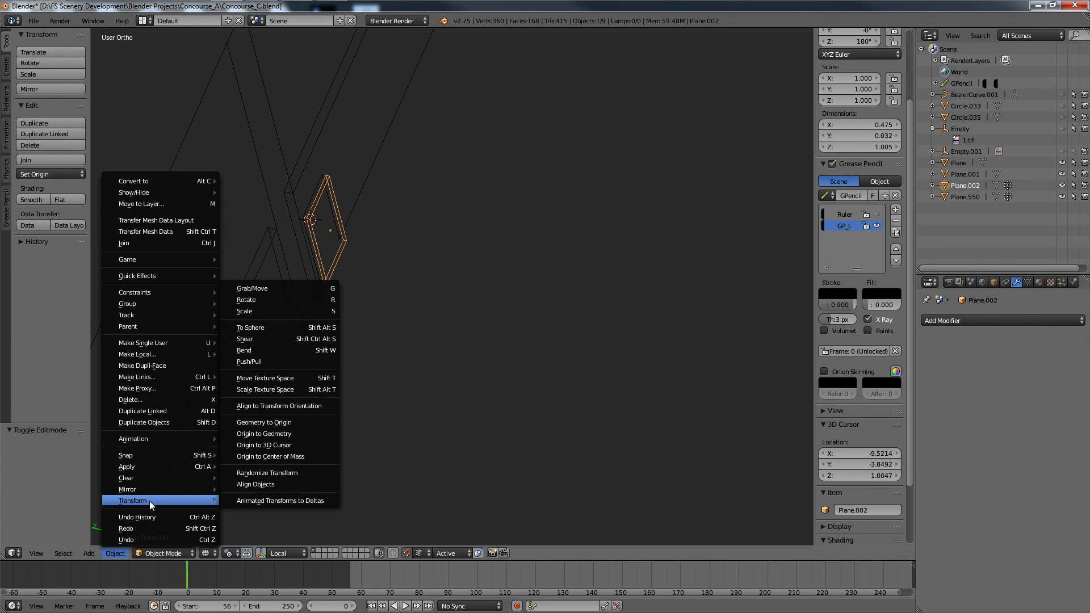
pyautogui.click(264, 445)
pyautogui.press('g')
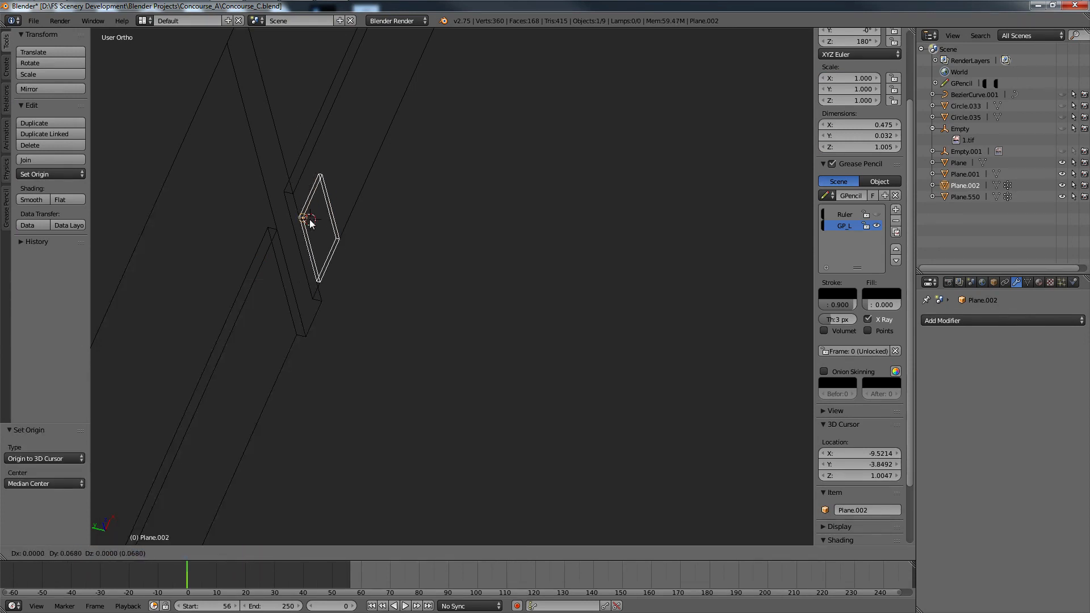
pyautogui.click(309, 219)
# Step: Duplicate door Plane.002 with offset 13.804, -0.087, 0.665, and shift the copy 0.230 along X and -0.665 along Z
pyautogui.scroll(-4, 404, 274)
pyautogui.keyDown('shift'); pyautogui.scroll(4, 410, 270); pyautogui.keyUp('shift')
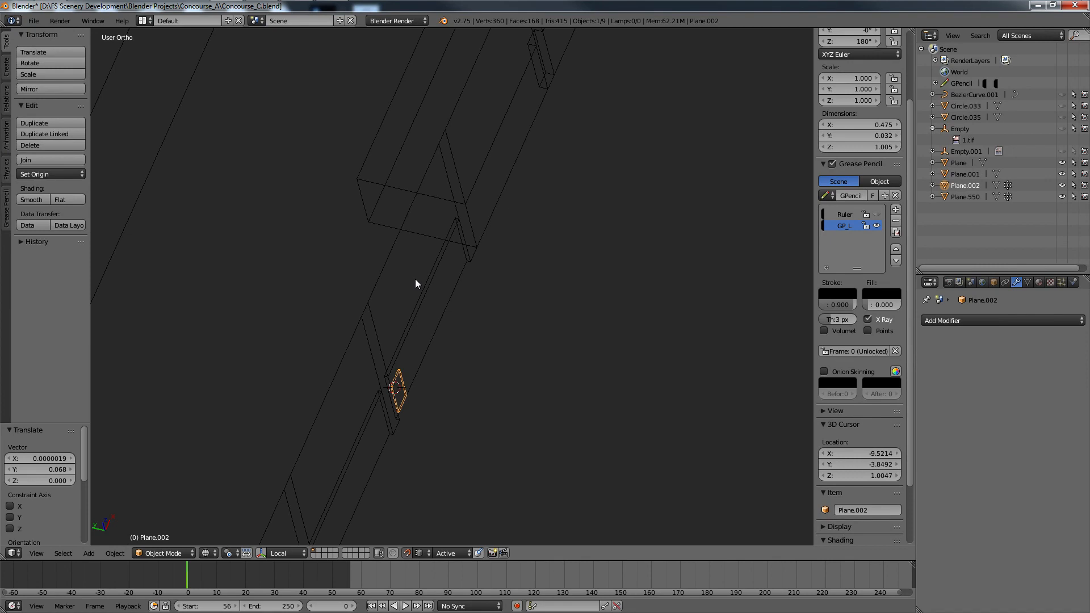
pyautogui.scroll(-4, 415, 279)
pyautogui.keyDown('shift'); pyautogui.scroll(6, 446, 321); pyautogui.keyUp('shift')
pyautogui.hotkey('shift', 'd')
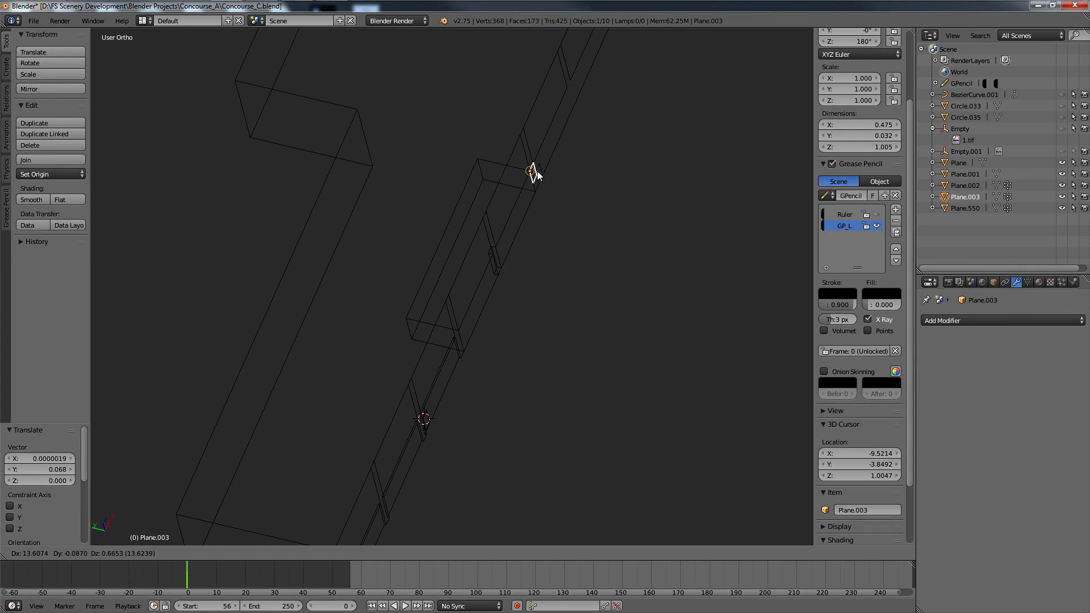
pyautogui.click(534, 172)
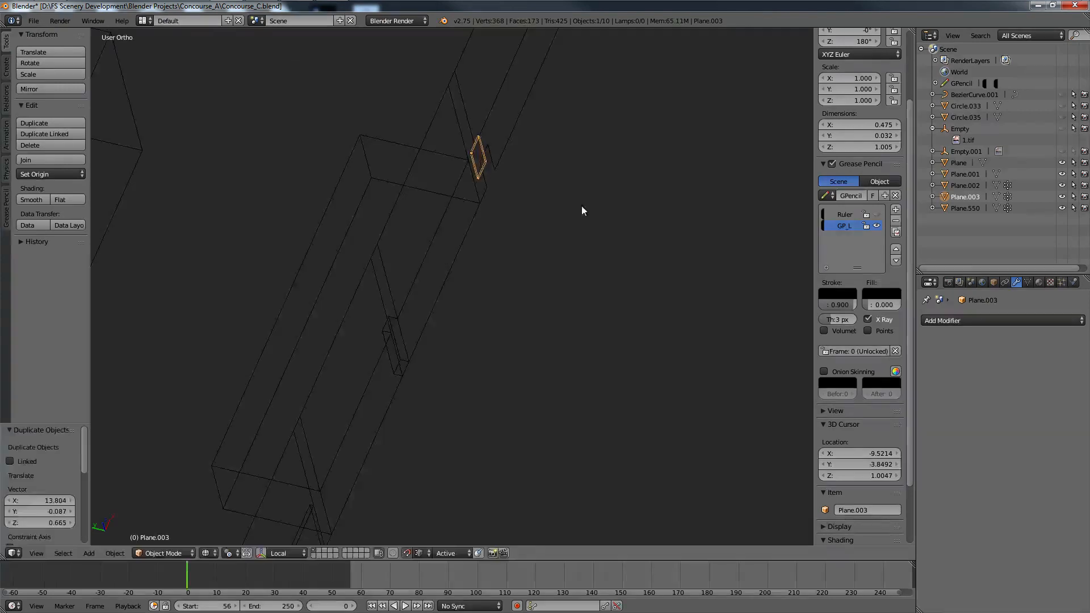
pyautogui.keyDown('shift'); pyautogui.scroll(2, 565, 238); pyautogui.keyUp('shift')
pyautogui.scroll(3, 550, 253)
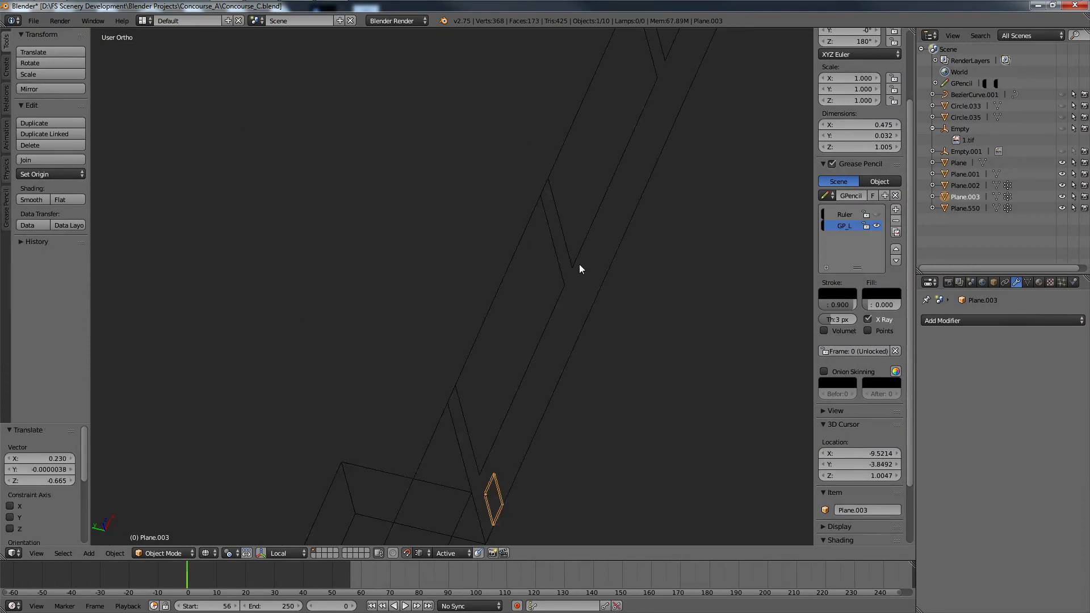
# Step: Duplicate door Plane.003 and place the copy 12.011 along X, near the far end of the facade
pyautogui.scroll(-2, 580, 264)
pyautogui.keyDown('shift'); pyautogui.scroll(4, 565, 264); pyautogui.keyUp('shift')
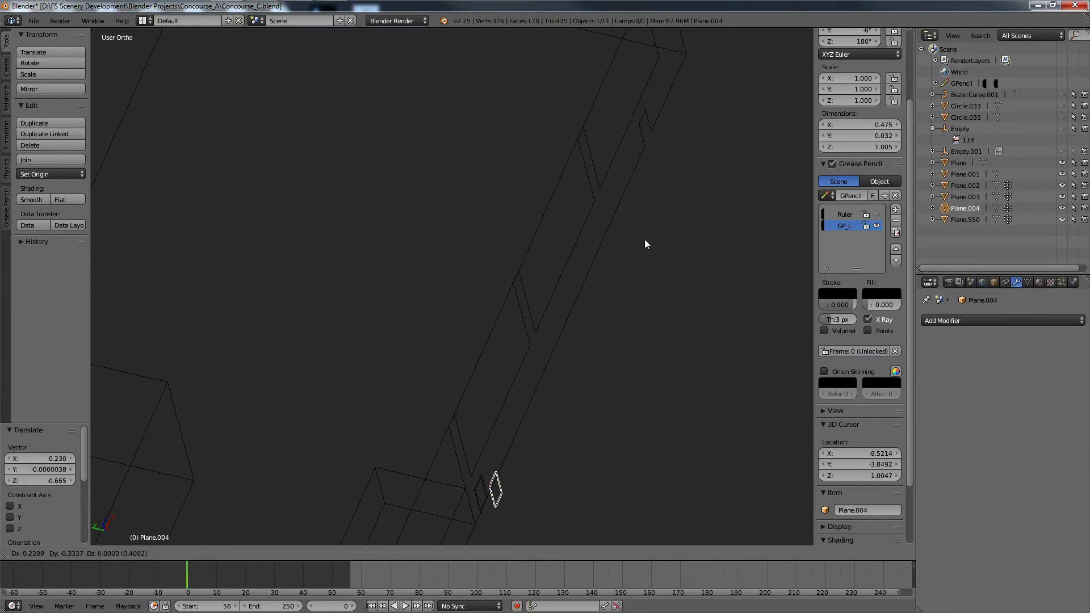
pyautogui.hotkey('shift', 'd')
pyautogui.click(640, 121)
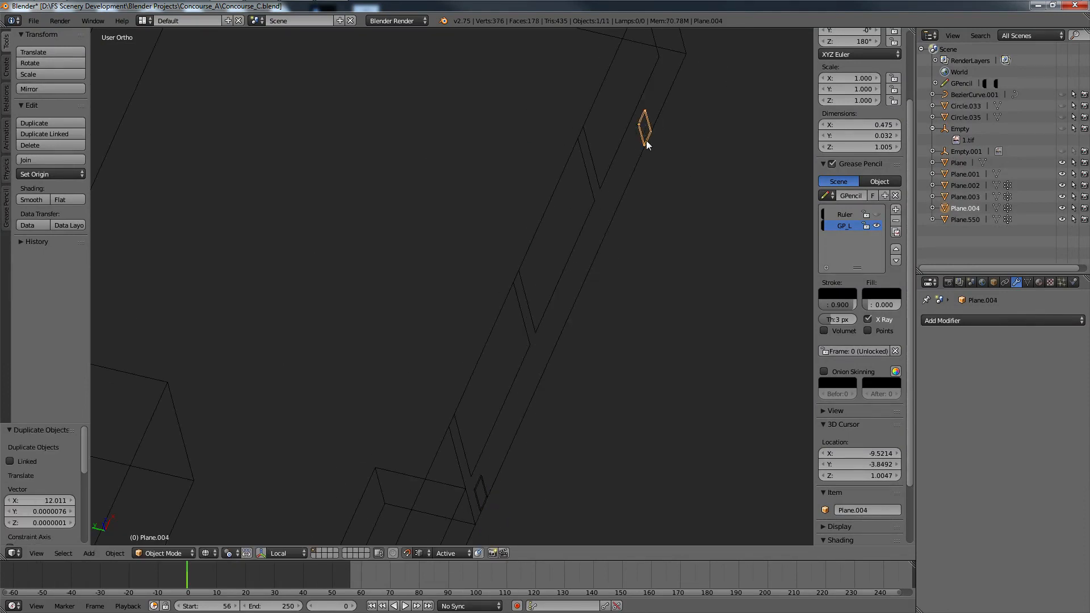
# Step: View the duplicated doors from the front and change the viewport from wireframe to solid shading
pyautogui.press('KP_1')
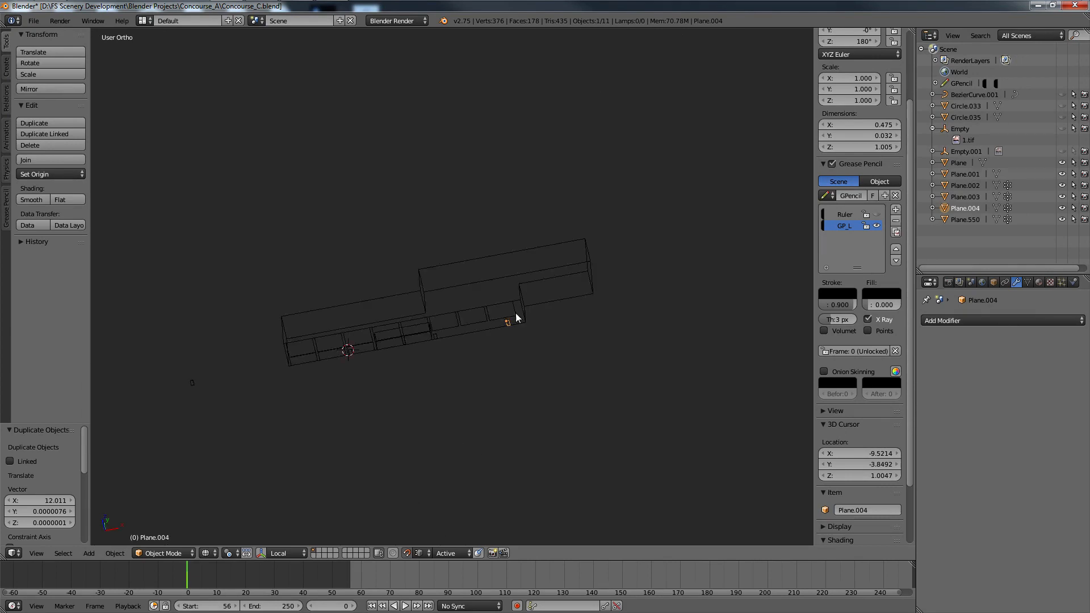
pyautogui.scroll(5, 550, 327)
pyautogui.keyDown('shift'); pyautogui.scroll(-14, 556, 335); pyautogui.keyUp('shift')
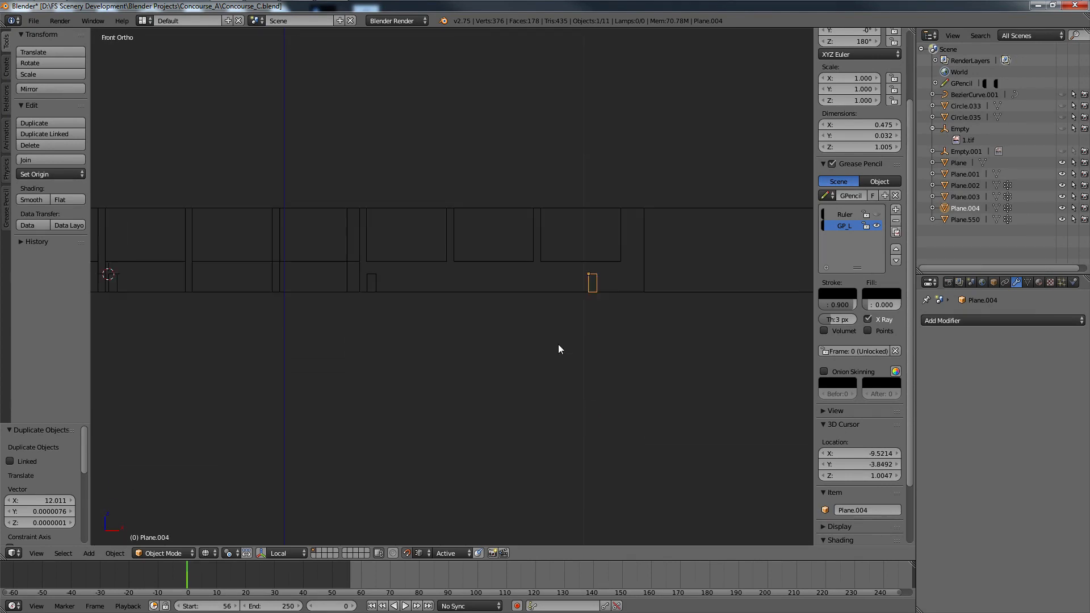
pyautogui.keyDown('ctrl'); pyautogui.scroll(5, 578, 344); pyautogui.keyUp('ctrl')
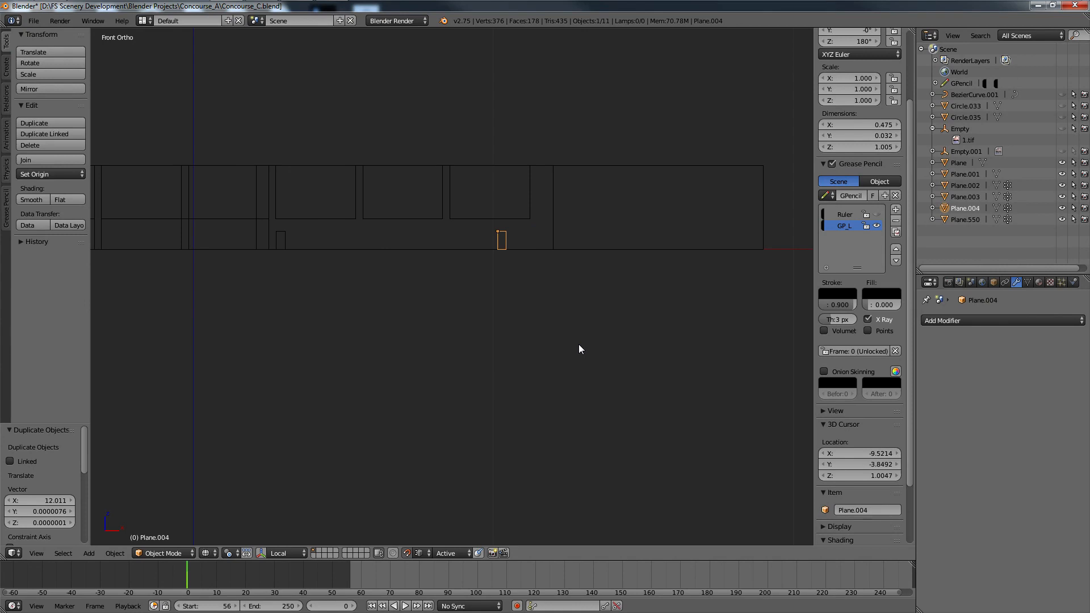
pyautogui.scroll(2, 578, 345)
pyautogui.click(206, 553)
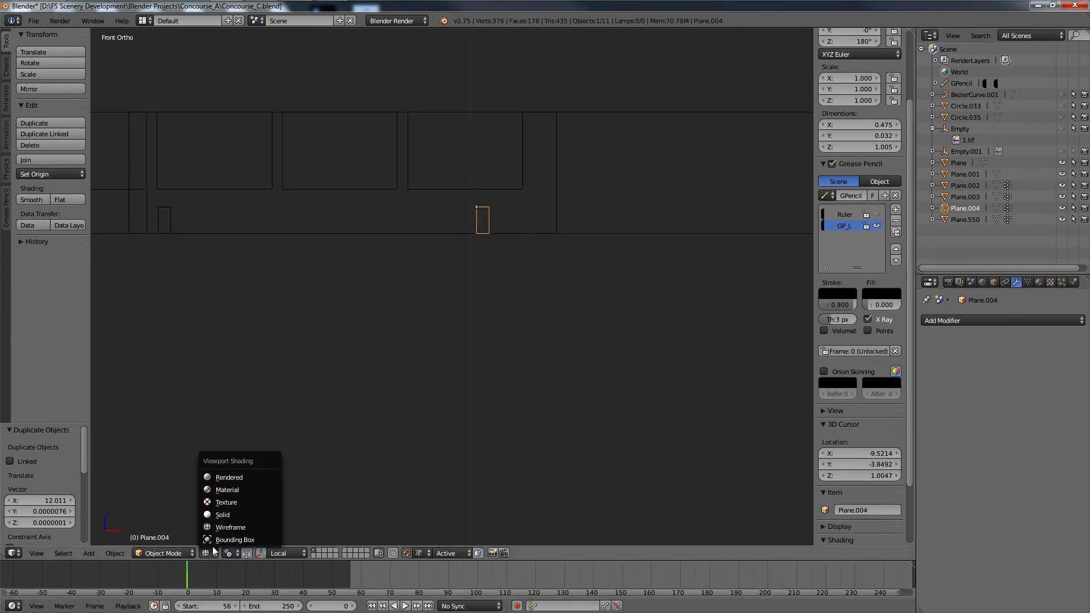
pyautogui.click(233, 503)
pyautogui.moveTo(495, 295)
pyautogui.mouseDown(button='middle')
pyautogui.moveTo(497, 261)
pyautogui.moveTo(505, 291)
pyautogui.mouseUp(button='middle')
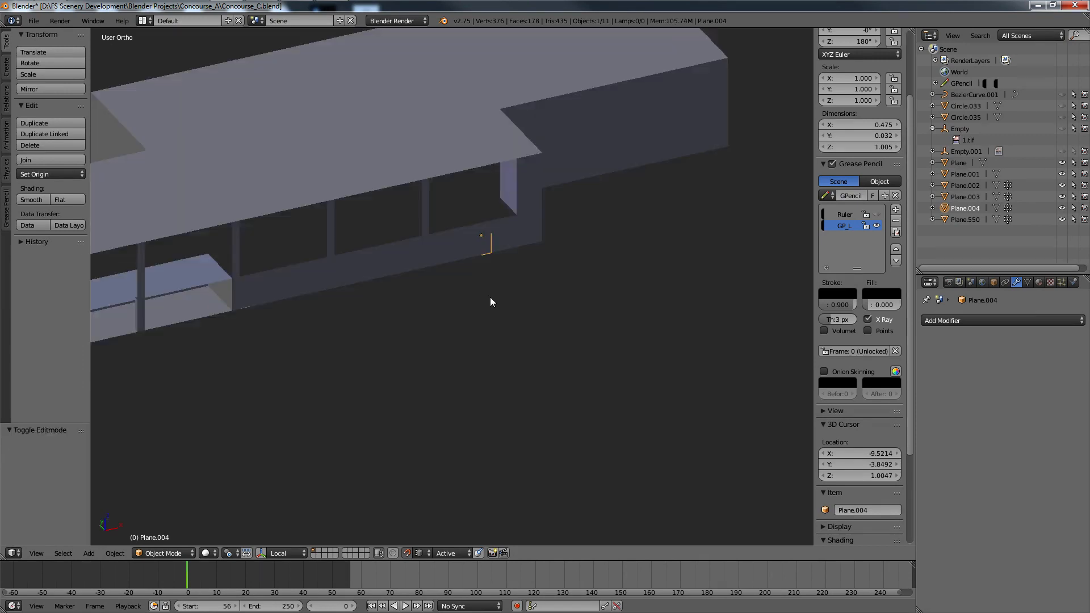
pyautogui.press('z')
pyautogui.press('z')
# Step: Deselect everything and examine the placed doors against the facade wall along the concourse
pyautogui.moveTo(529, 320); pyautogui.dragTo(403, 298, button='middle')
pyautogui.press('a')
pyautogui.scroll(3, 456, 267)
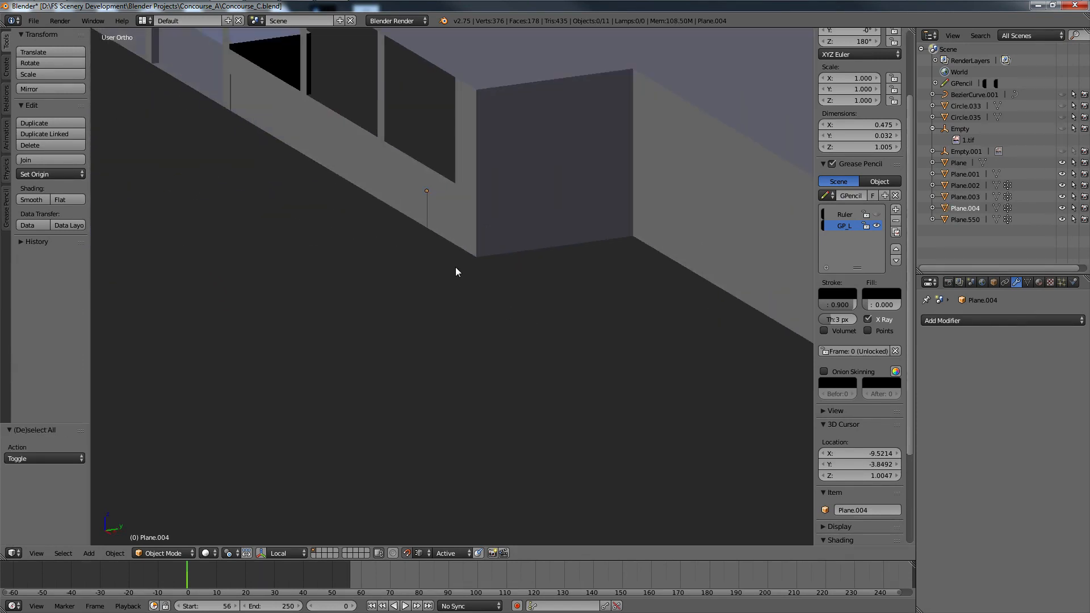
pyautogui.scroll(5, 481, 257)
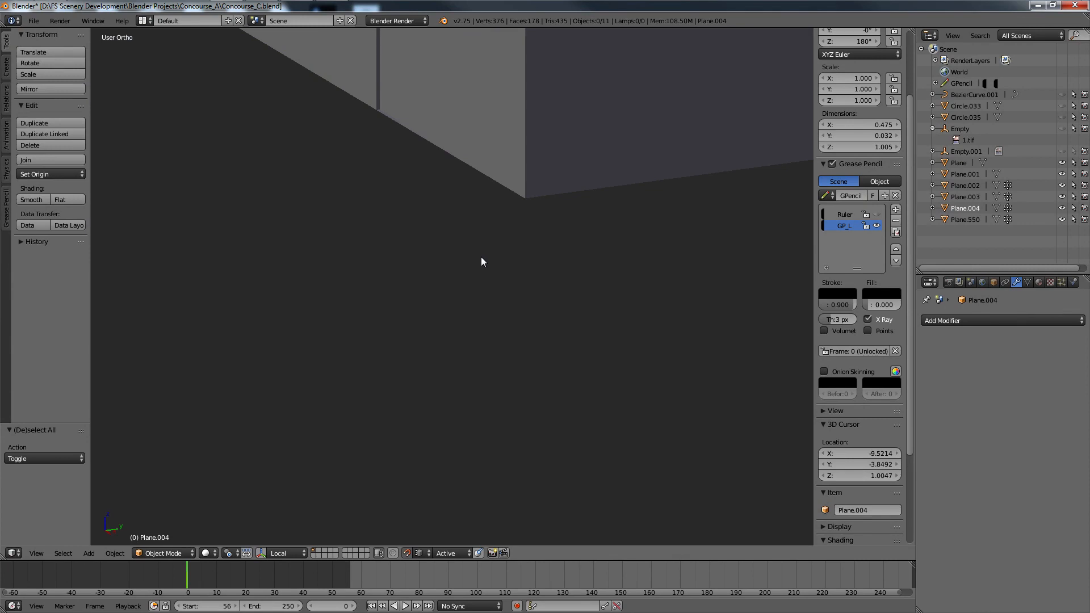
pyautogui.scroll(-5, 481, 257)
pyautogui.moveTo(482, 257); pyautogui.dragTo(410, 287, button='middle')
pyautogui.keyDown('ctrl'); pyautogui.scroll(-14, 475, 287); pyautogui.keyUp('ctrl')
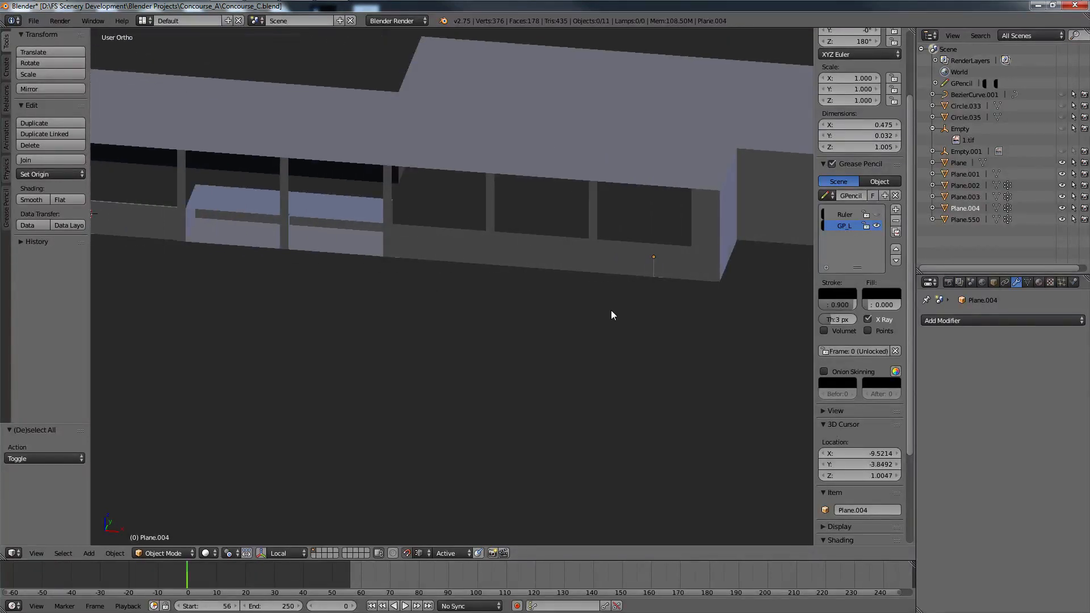
pyautogui.moveTo(526, 304); pyautogui.dragTo(420, 263, button='middle')
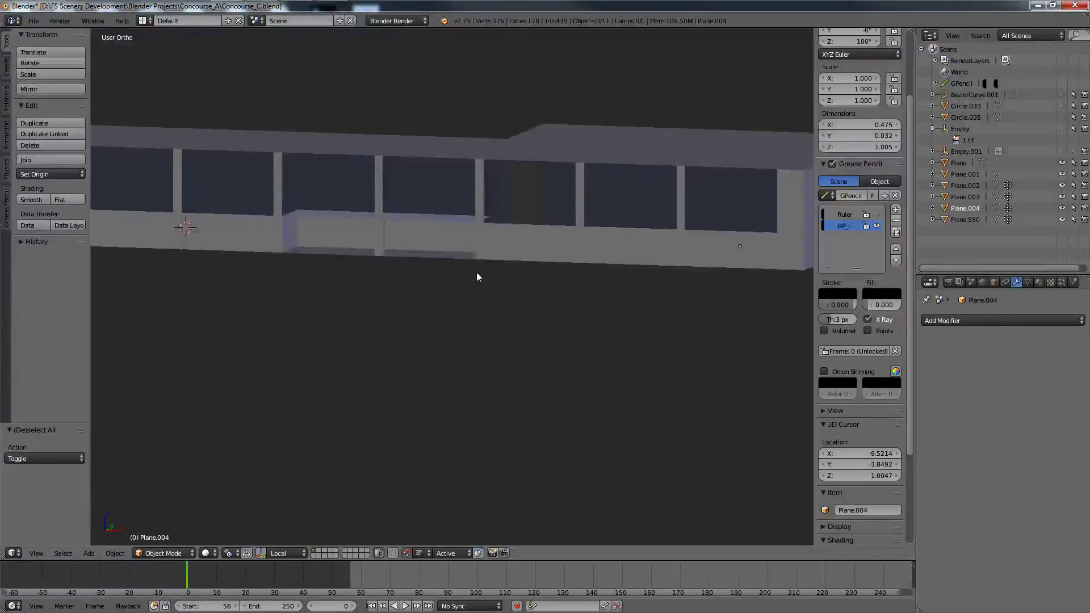
pyautogui.keyDown('shift'); pyautogui.moveTo(131, 184); pyautogui.dragTo(295, 185, button='middle'); pyautogui.keyUp('shift')
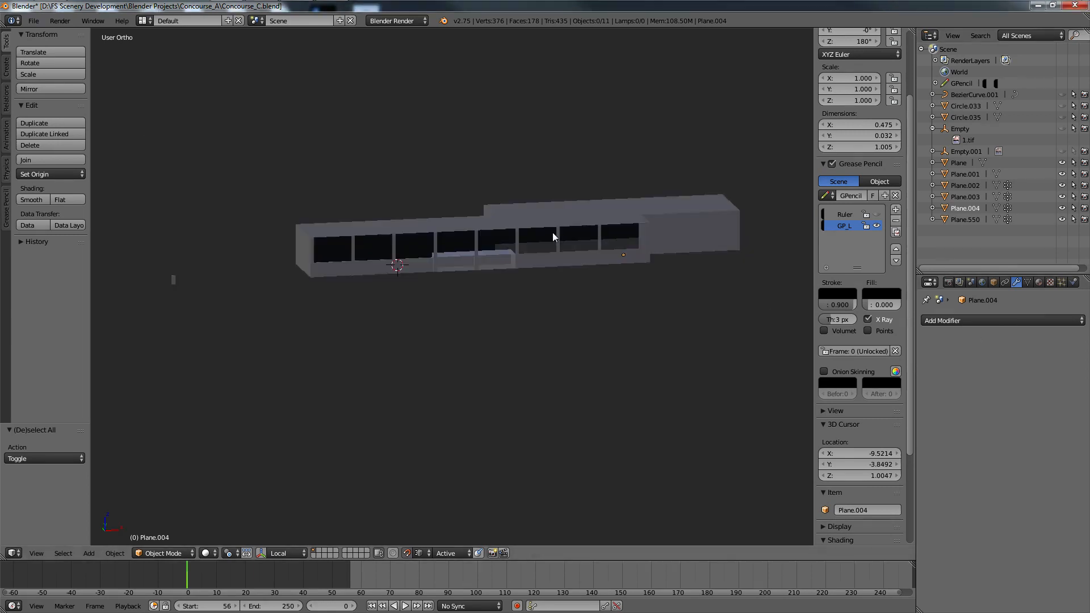
# Step: Save the Concourse_C.blend file
pyautogui.moveTo(613, 3)
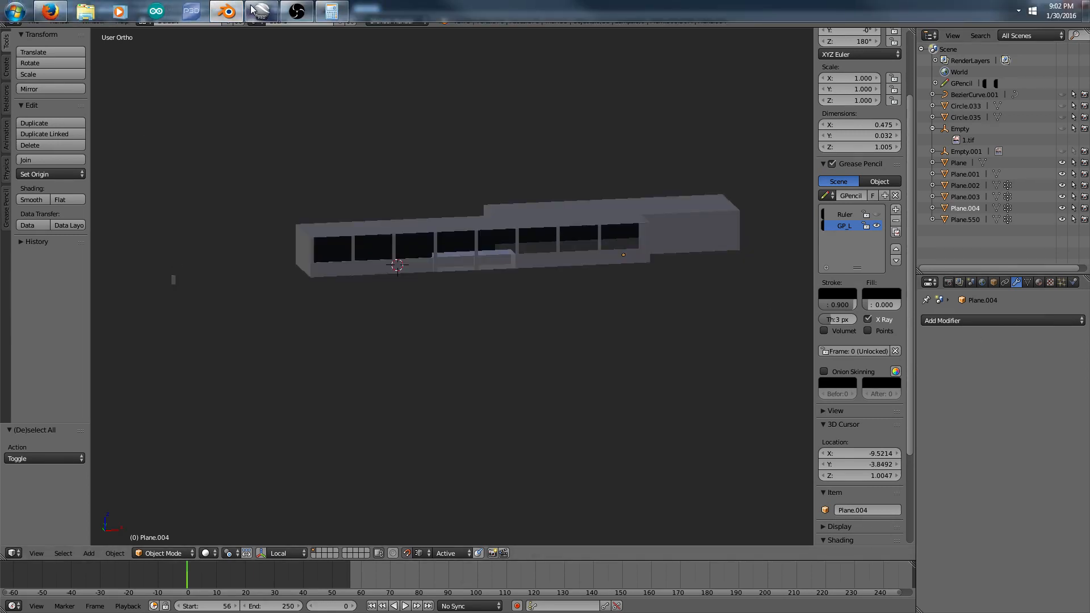
pyautogui.click(34, 21)
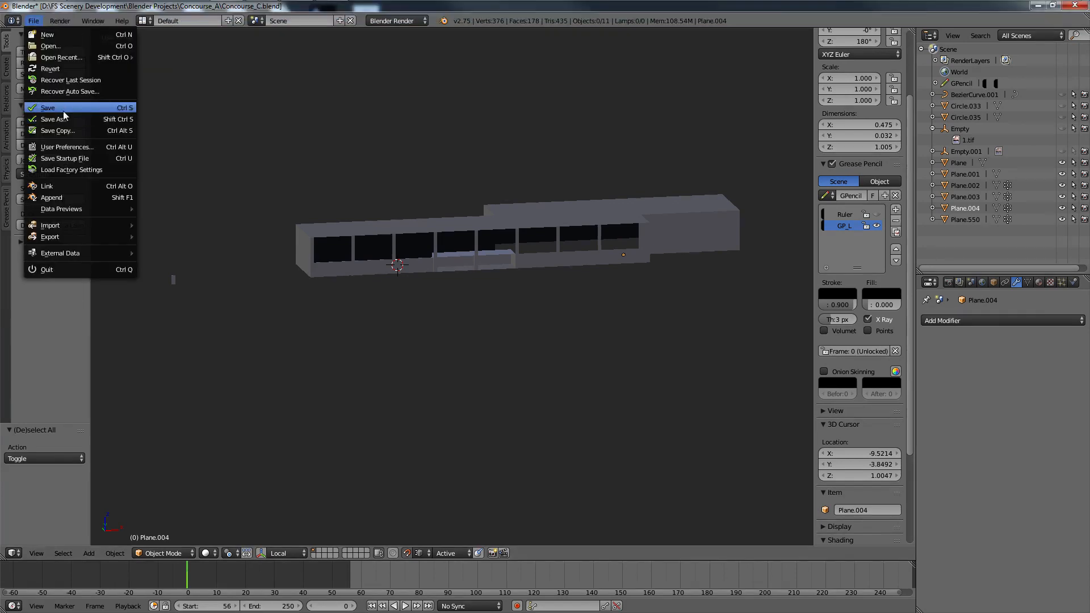
pyautogui.moveTo(424, 245); pyautogui.dragTo(439, 270, button='middle')
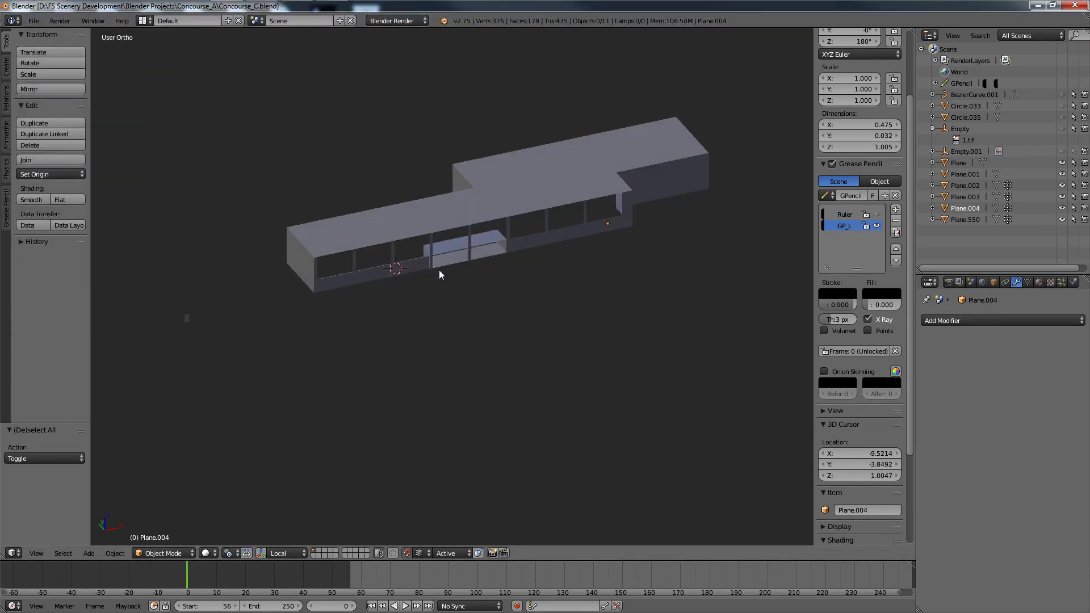
pyautogui.scroll(-3, 438, 270)
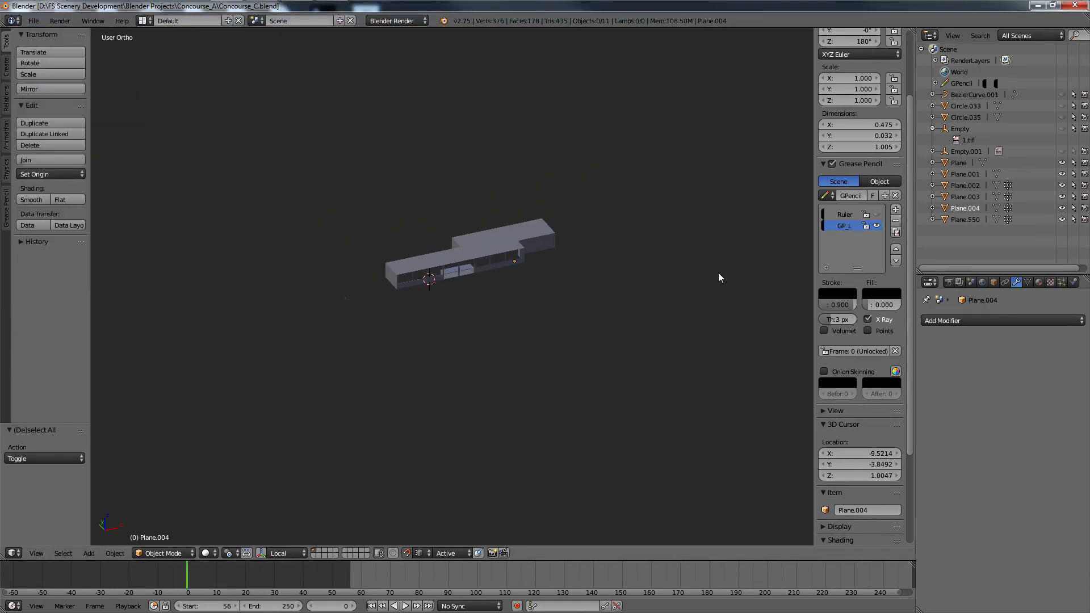
pyautogui.scroll(6, 718, 273)
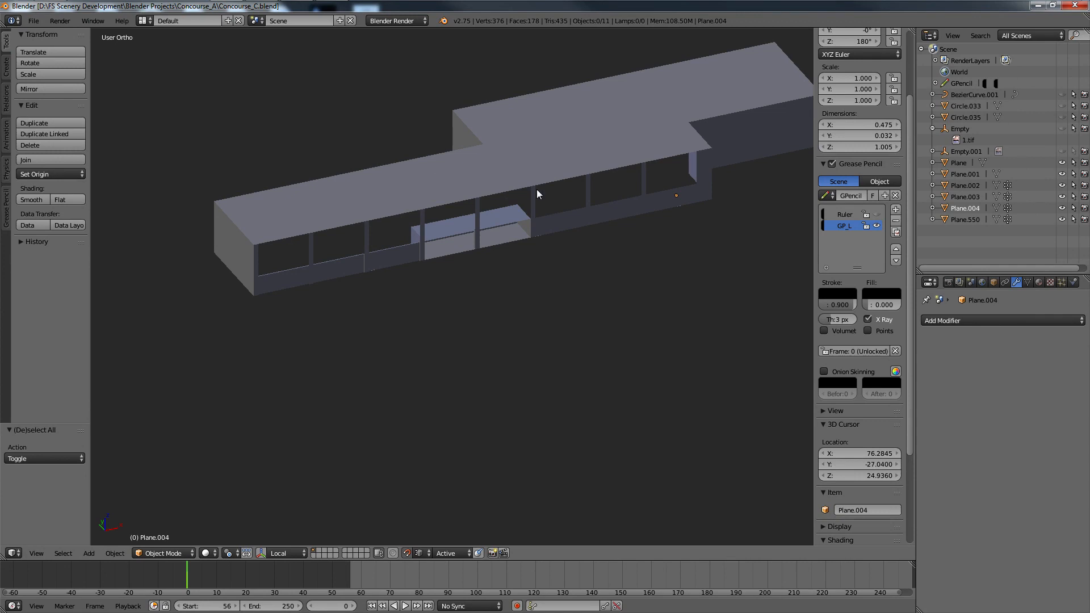
pyautogui.press('KP_1')
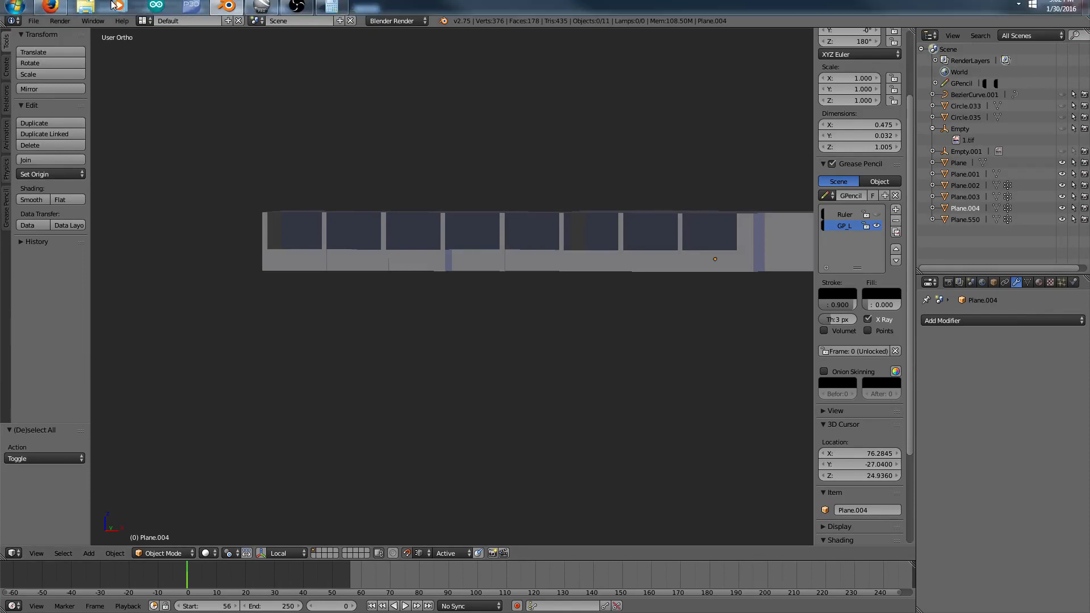
pyautogui.moveTo(47, 7)
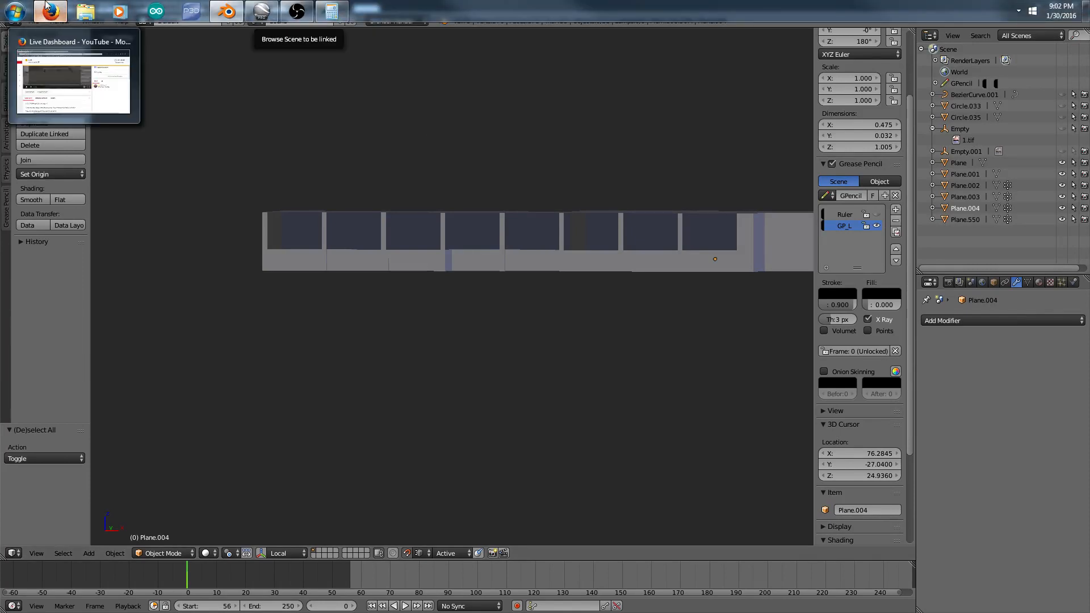